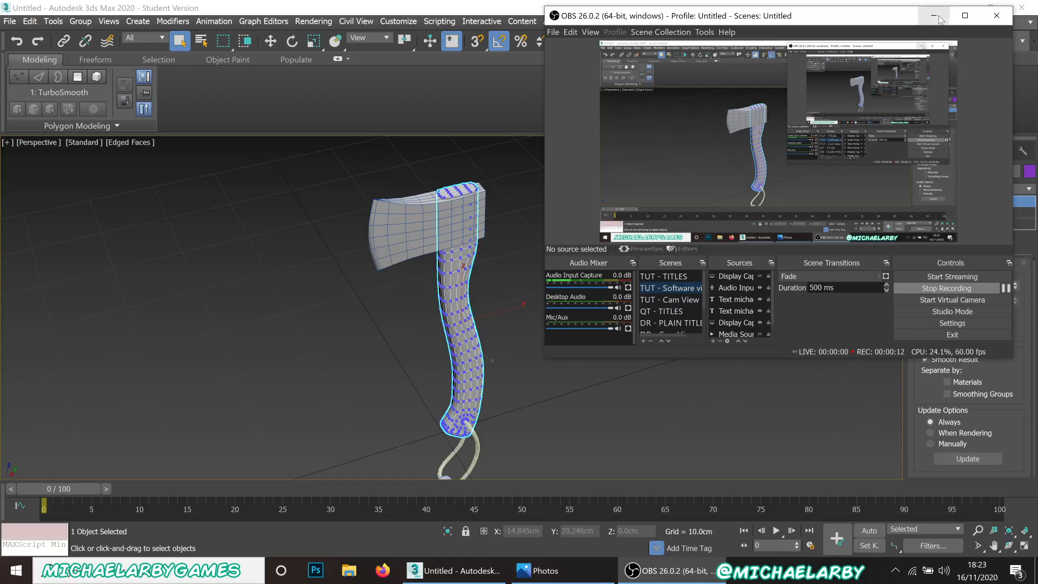
# Examine the finished axe model's head, smoothed handle and lanyard from several sides.
pyautogui.click(934, 15)
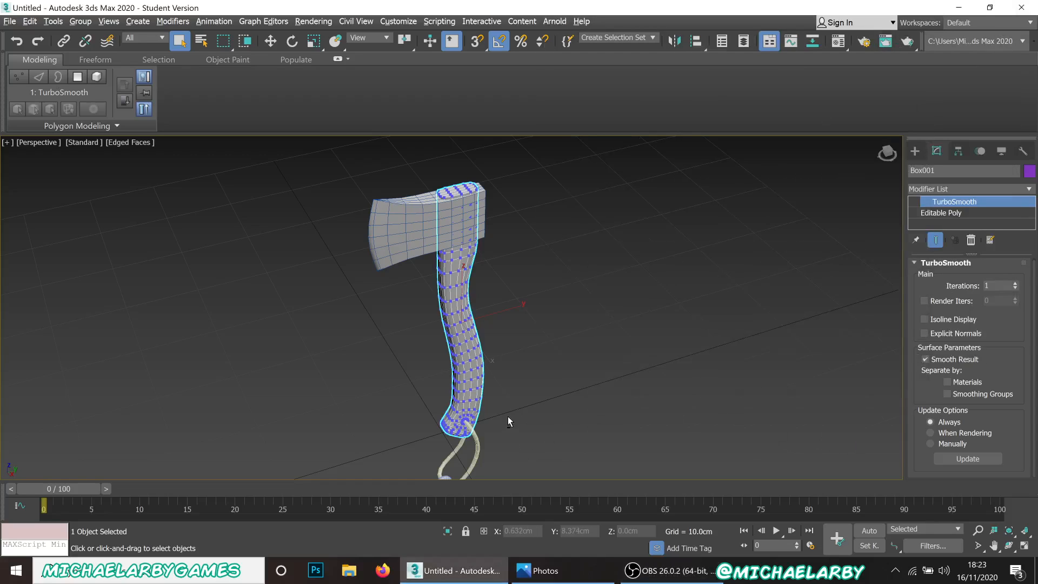
pyautogui.keyDown('alt'); pyautogui.moveTo(508, 417); pyautogui.dragTo(419, 352, button='middle'); pyautogui.keyUp('alt')
pyautogui.scroll(-2, 543, 377)
pyautogui.scroll(2, 523, 294)
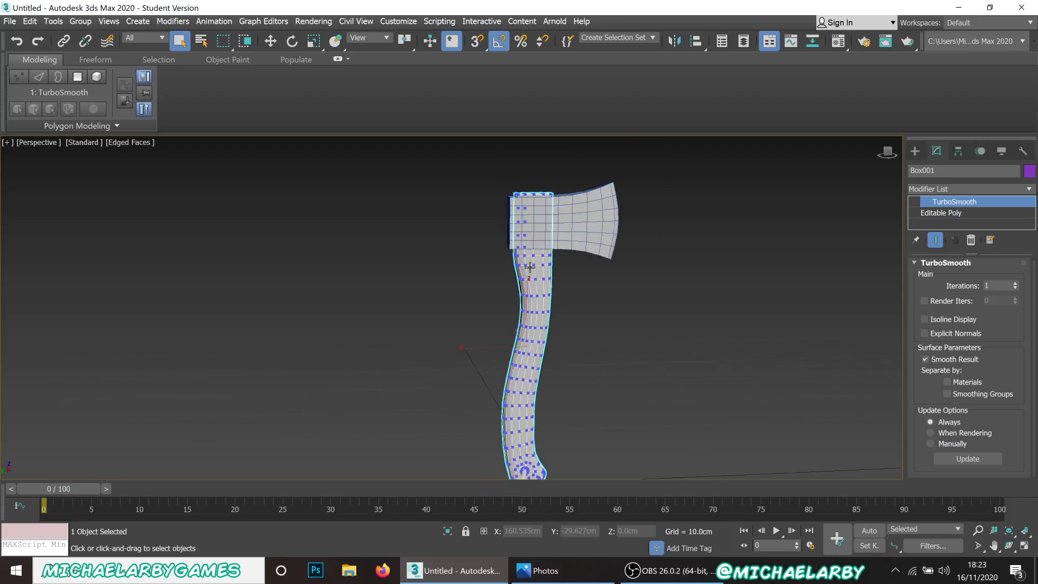
pyautogui.scroll(2, 528, 287)
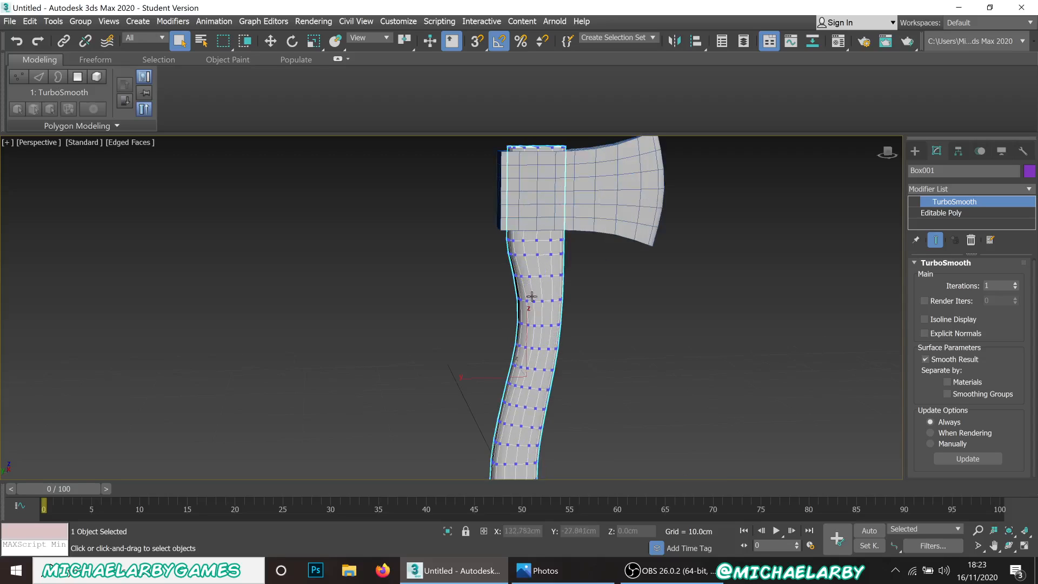
pyautogui.keyDown('alt'); pyautogui.moveTo(483, 305); pyautogui.dragTo(578, 301, button='middle'); pyautogui.keyUp('alt')
pyautogui.rightClick(566, 291)
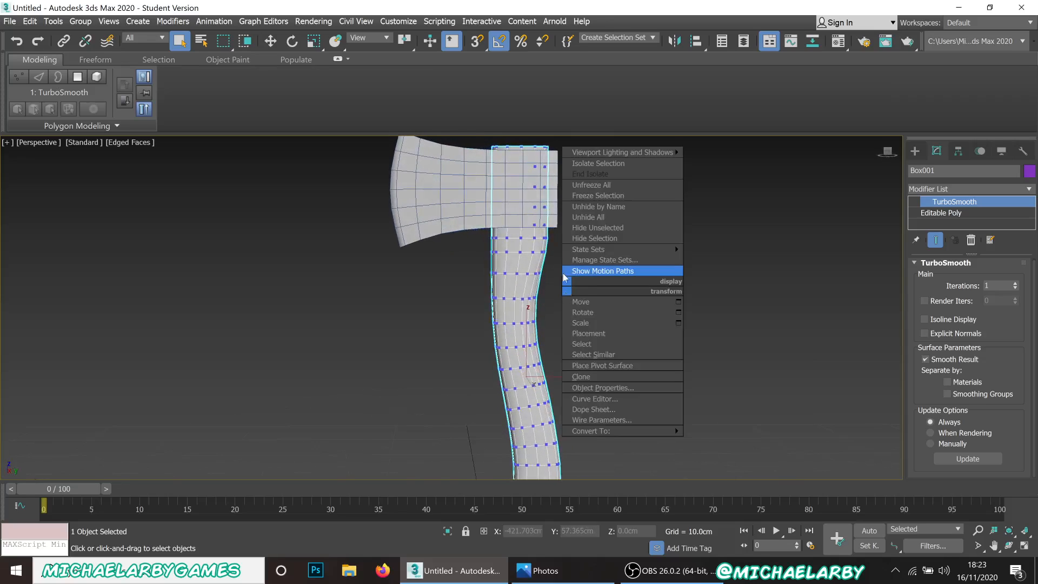
pyautogui.click(548, 284)
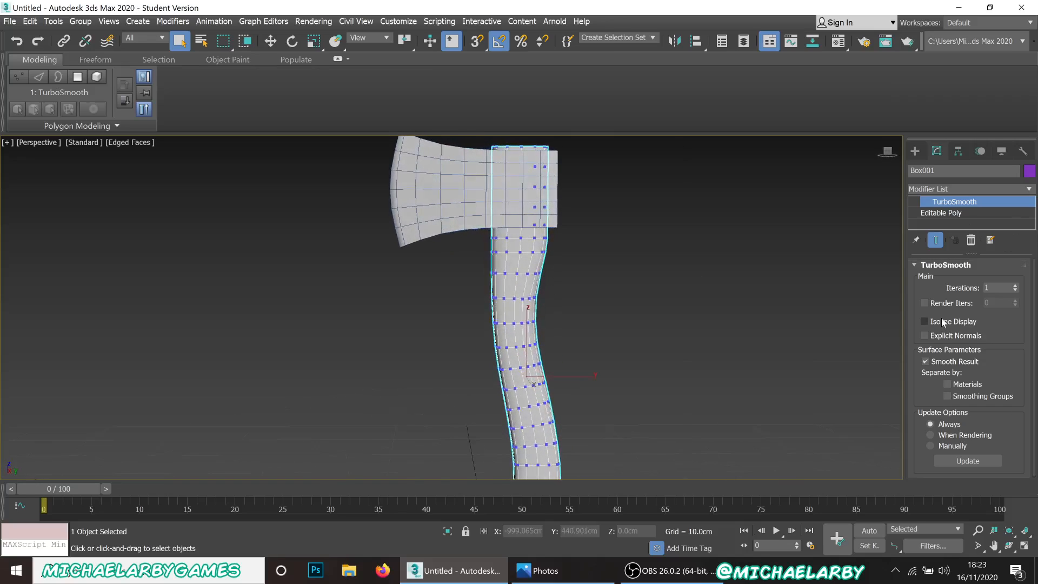
pyautogui.click(604, 343)
pyautogui.keyDown('alt'); pyautogui.moveTo(585, 359); pyautogui.dragTo(467, 319, button='middle'); pyautogui.keyUp('alt')
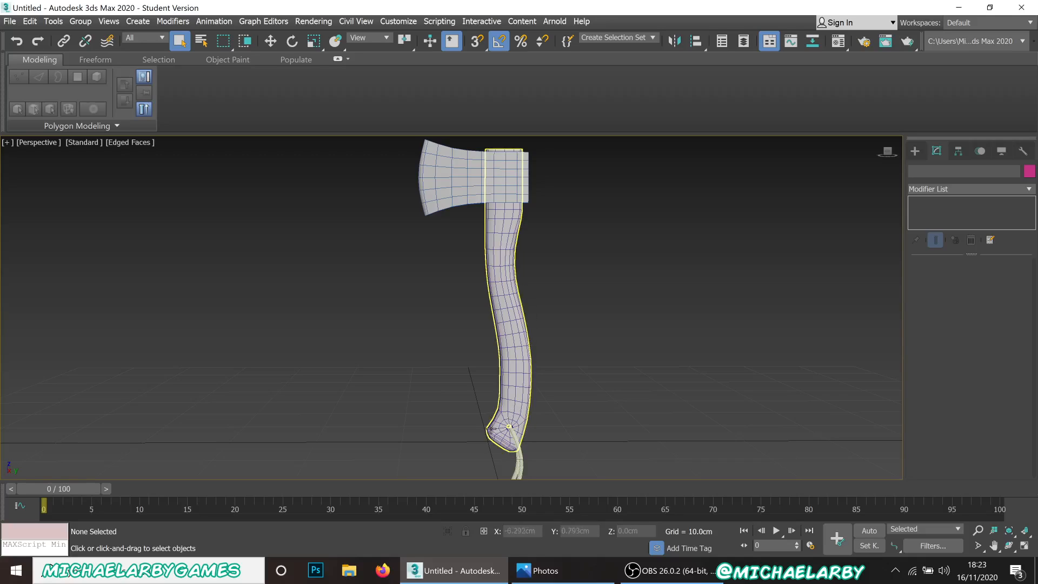
pyautogui.keyDown('alt'); pyautogui.moveTo(485, 234); pyautogui.dragTo(464, 180, button='middle'); pyautogui.keyUp('alt')
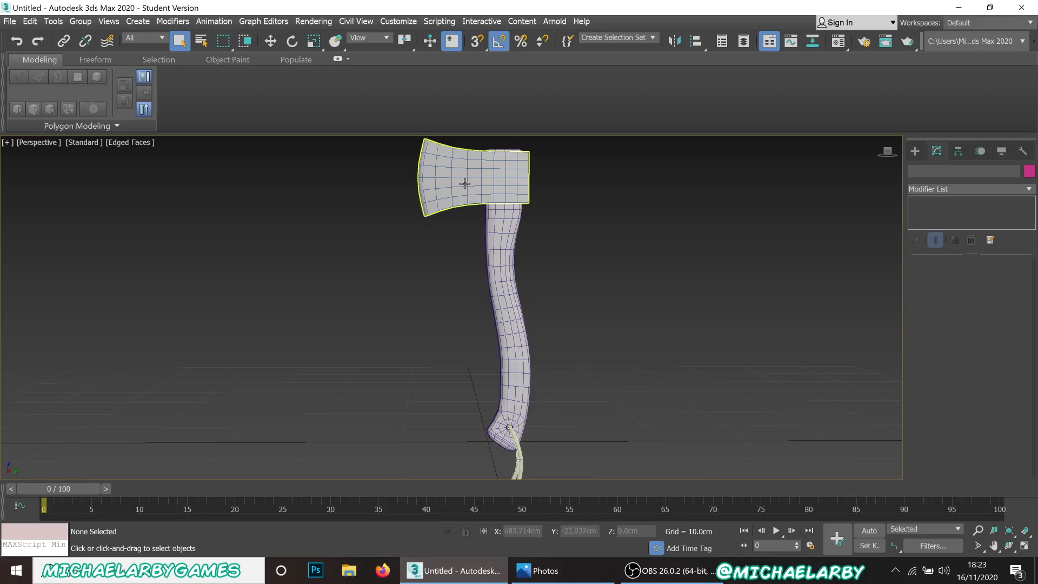
pyautogui.keyDown('alt'); pyautogui.moveTo(440, 297); pyautogui.dragTo(475, 337, button='middle'); pyautogui.keyUp('alt')
pyautogui.scroll(4, 475, 336)
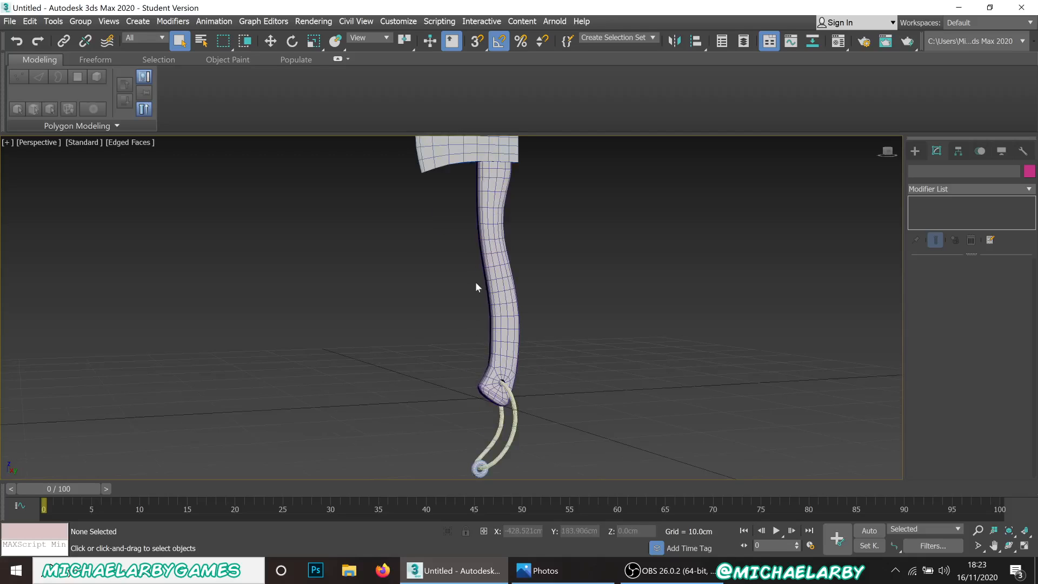
# Hide the edged faces on the finished axe and compare its shape with the reference photo in Photos.
pyautogui.press('F4')
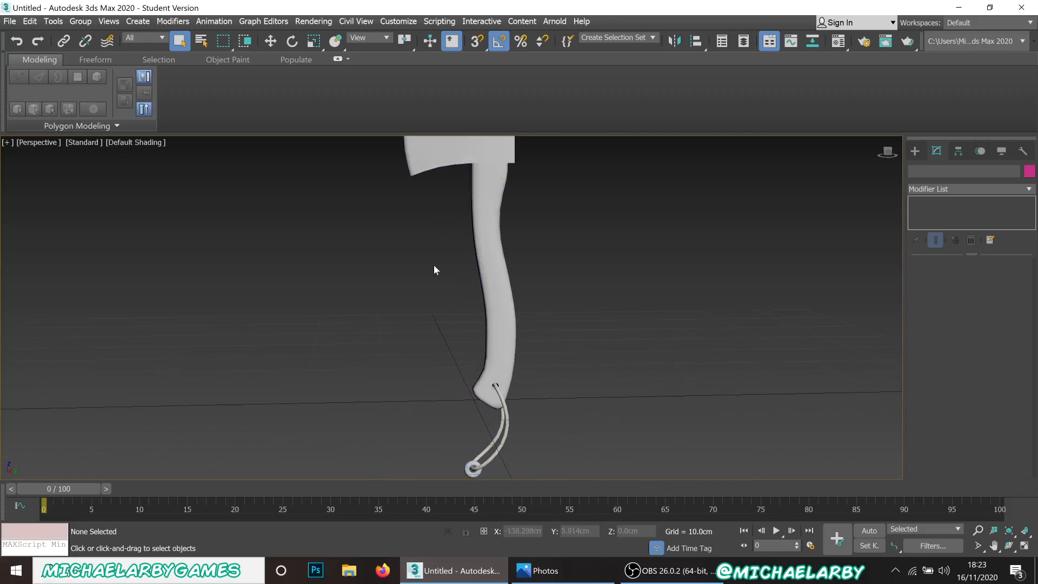
pyautogui.keyDown('alt'); pyautogui.moveTo(440, 257); pyautogui.dragTo(469, 303, button='middle'); pyautogui.keyUp('alt')
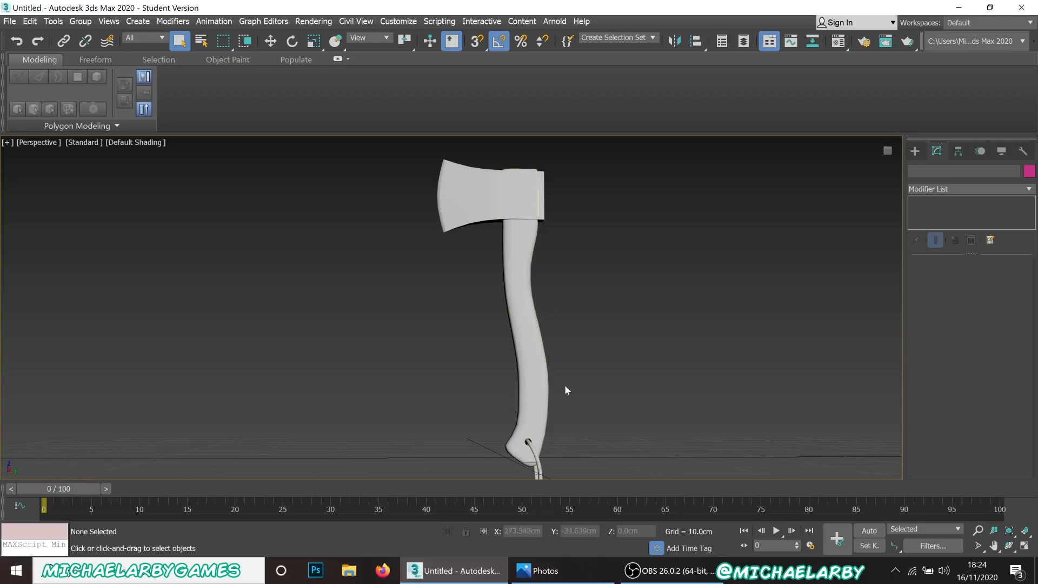
pyautogui.click(564, 578)
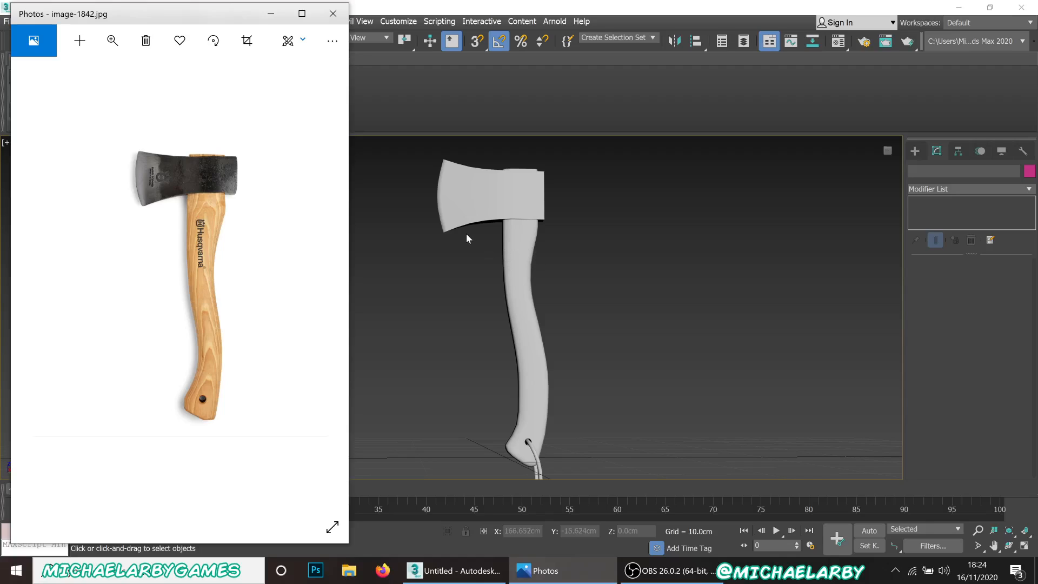
# Select all parts of the finished axe and move them along the Y axis, clear of the grid's centre.
pyautogui.moveTo(550, 326); pyautogui.dragTo(554, 279, button='middle')
pyautogui.scroll(-3, 557, 311)
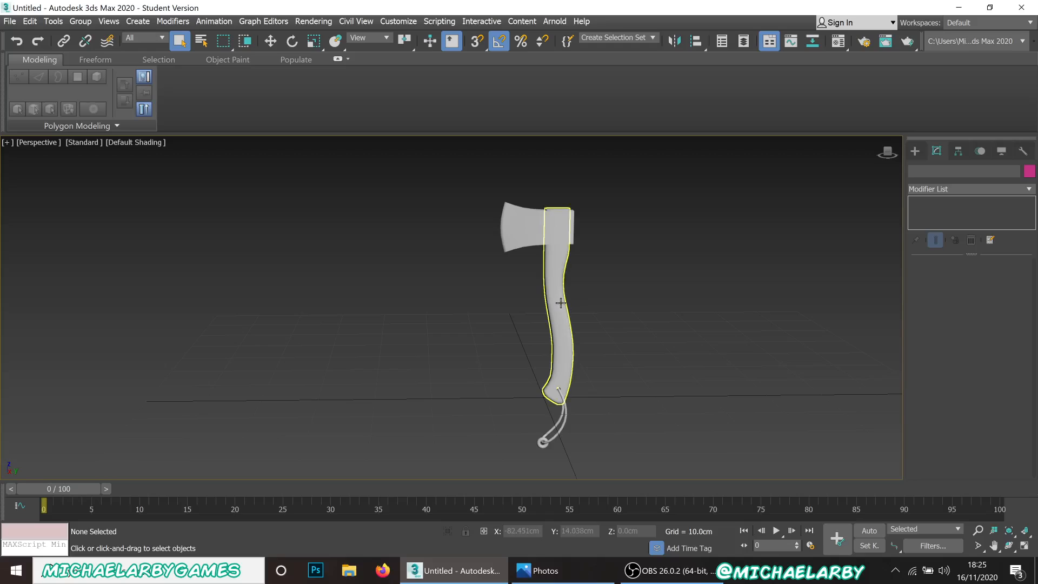
pyautogui.moveTo(443, 187); pyautogui.dragTo(639, 463)
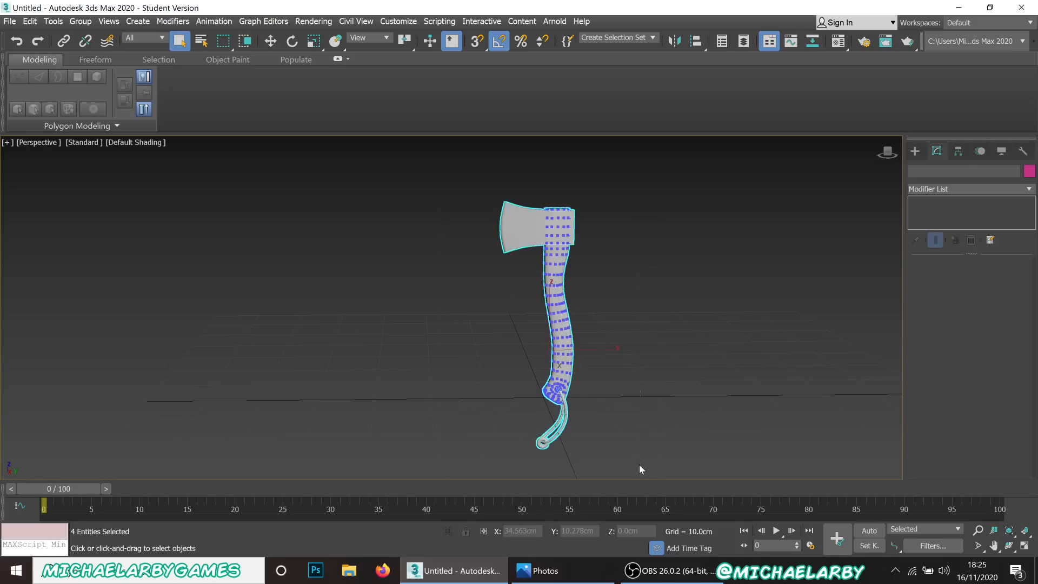
pyautogui.click(272, 41)
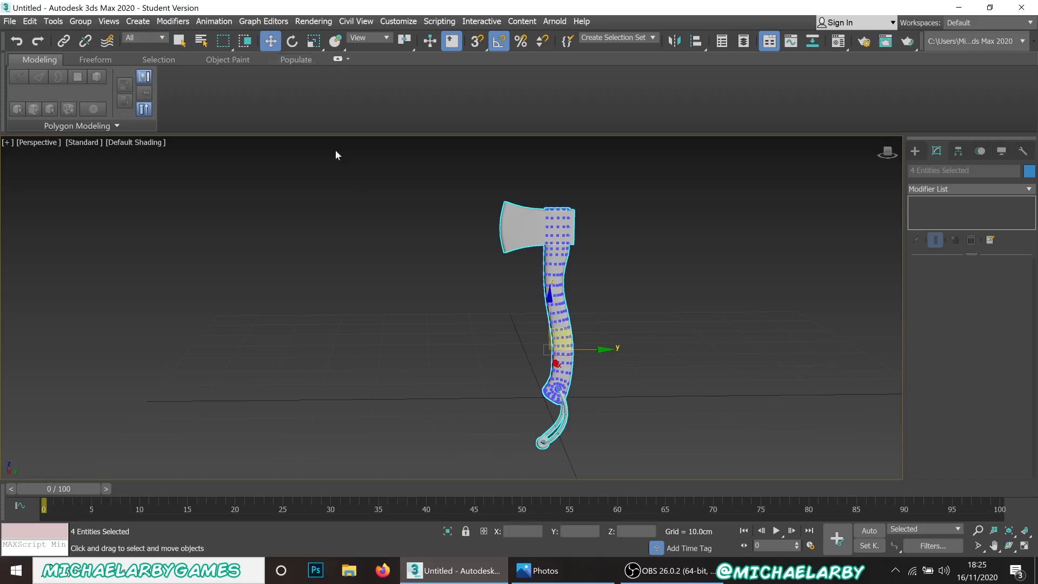
pyautogui.moveTo(576, 351); pyautogui.dragTo(868, 338)
pyautogui.scroll(-3, 523, 346)
pyautogui.scroll(2, 809, 337)
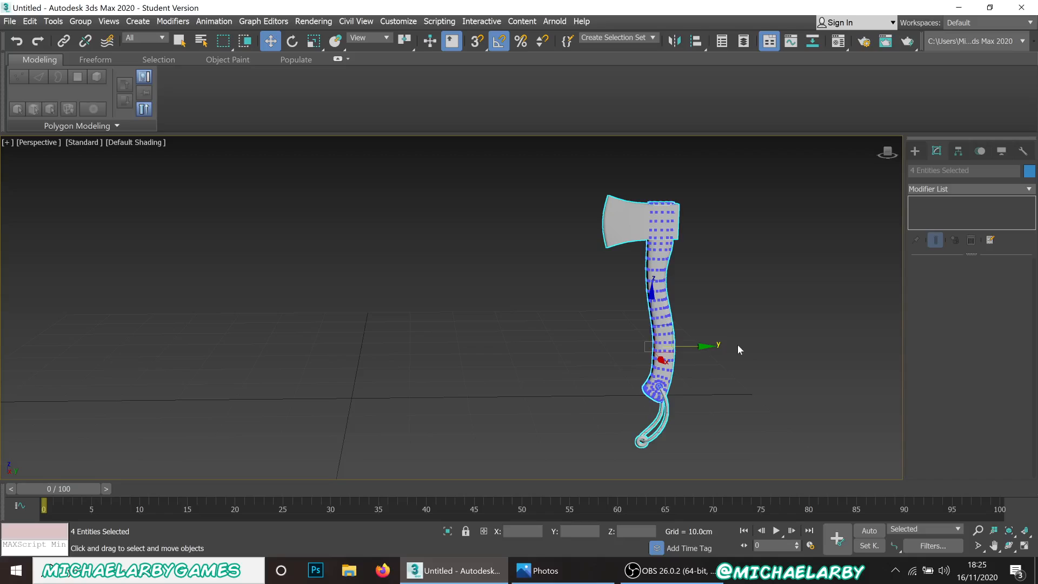
pyautogui.moveTo(692, 347); pyautogui.dragTo(731, 346)
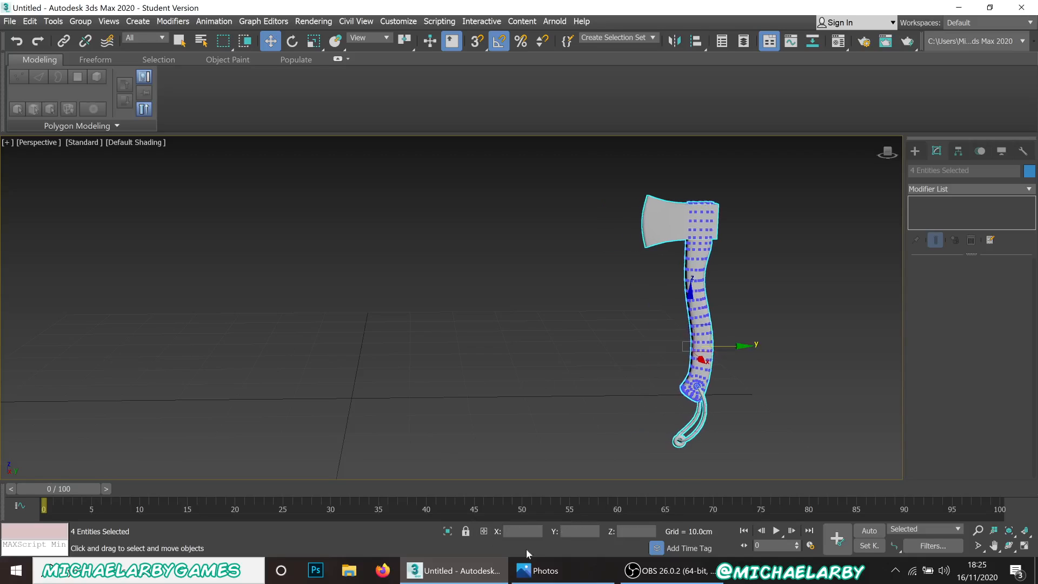
# Check the axe reference photo in Photos again and deselect the finished axe.
pyautogui.click(537, 571)
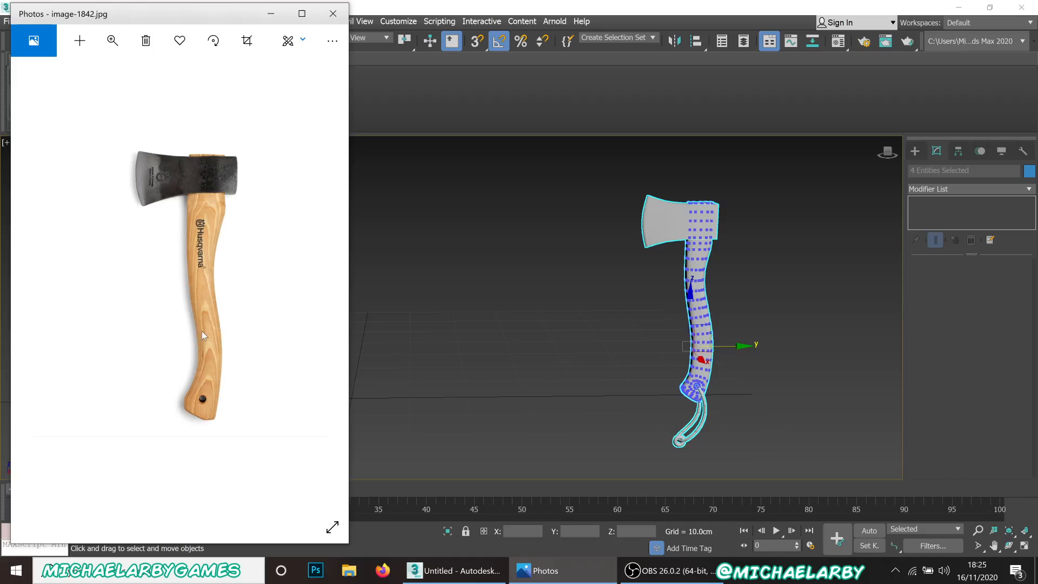
pyautogui.click(271, 13)
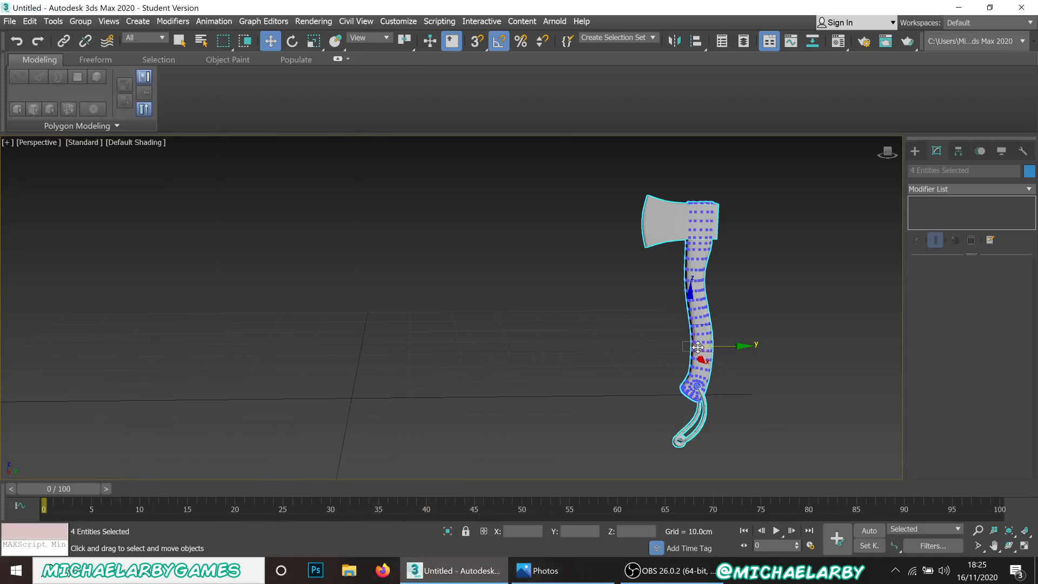
pyautogui.click(651, 351)
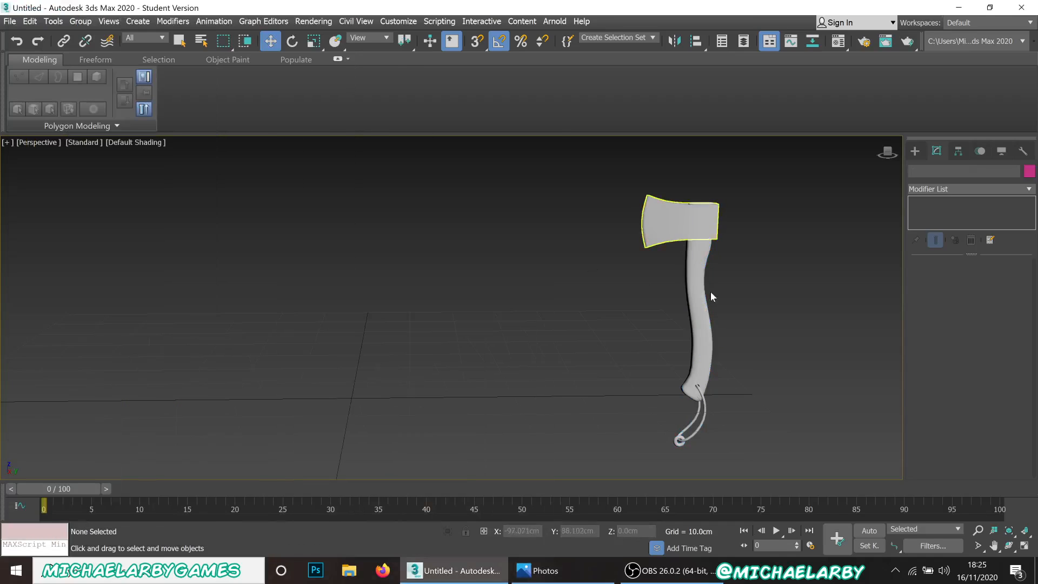
# Create a box at the grid's centre for the handle, about 3.1 cm long, 2.5 cm wide and 34.6 cm high.
pyautogui.click(914, 152)
pyautogui.click(935, 230)
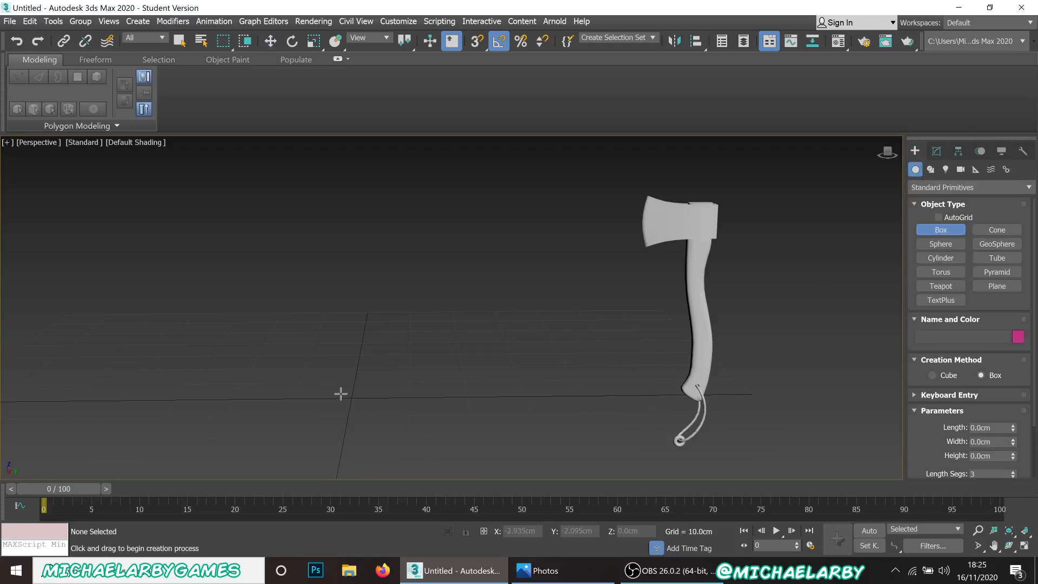
pyautogui.moveTo(343, 398); pyautogui.dragTo(358, 402)
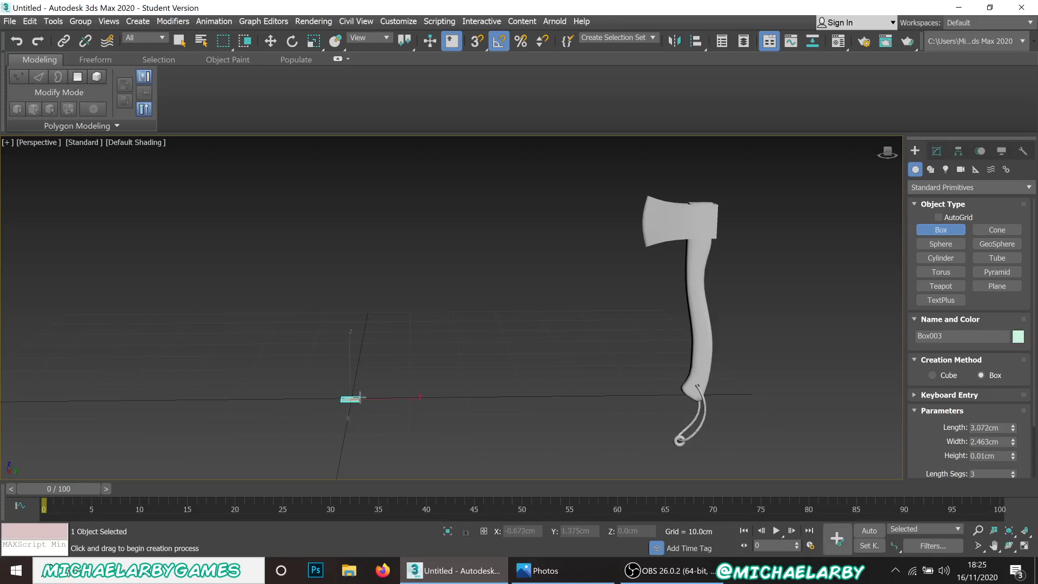
pyautogui.click(370, 196)
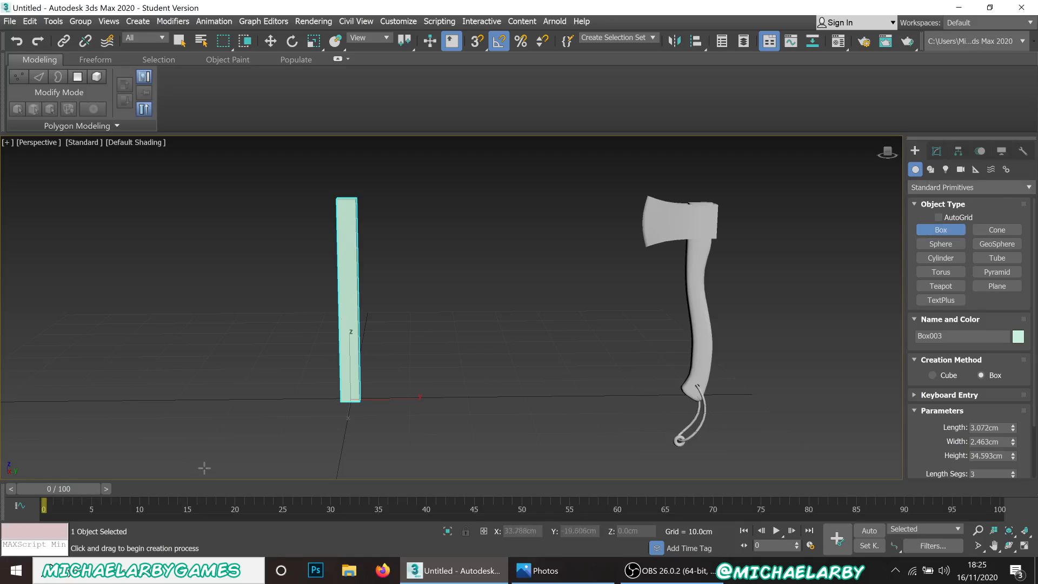
# Create a second box beside the handle for the axe head, about 8.6 cm long, 3.9 cm wide and 5.6 cm high.
pyautogui.keyDown('alt'); pyautogui.moveTo(280, 422); pyautogui.dragTo(332, 424, button='middle'); pyautogui.keyUp('alt')
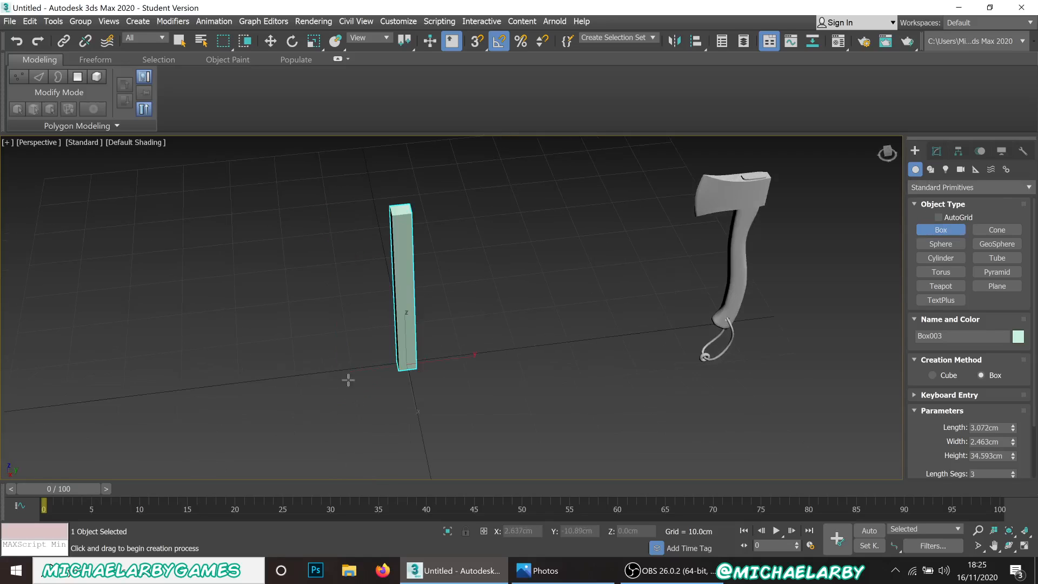
pyautogui.moveTo(346, 379); pyautogui.dragTo(396, 361)
pyautogui.click(388, 324)
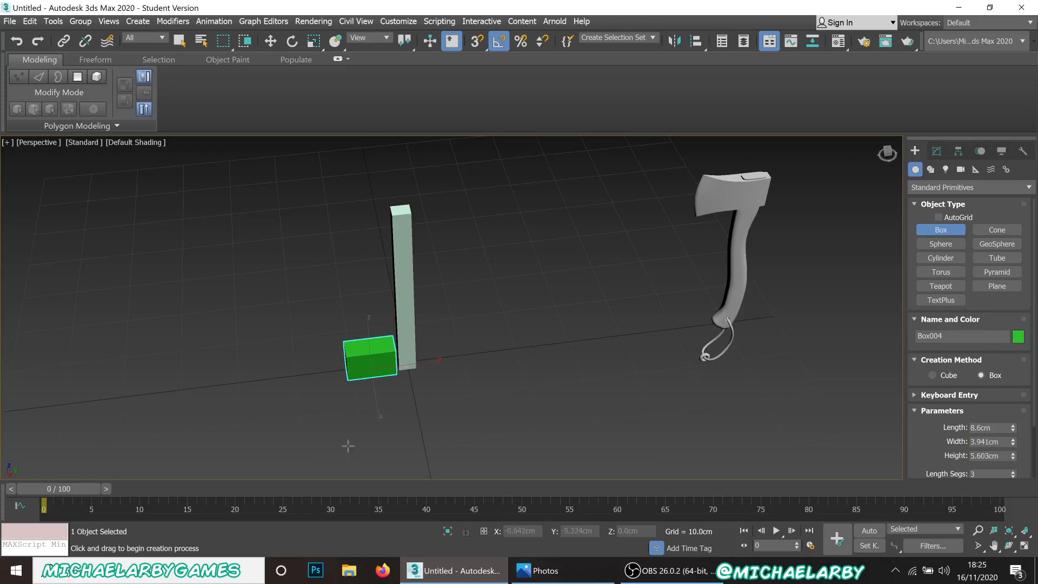
# Move the head box onto the upper end of the handle, to a Z position of about 28.5 cm.
pyautogui.click(270, 40)
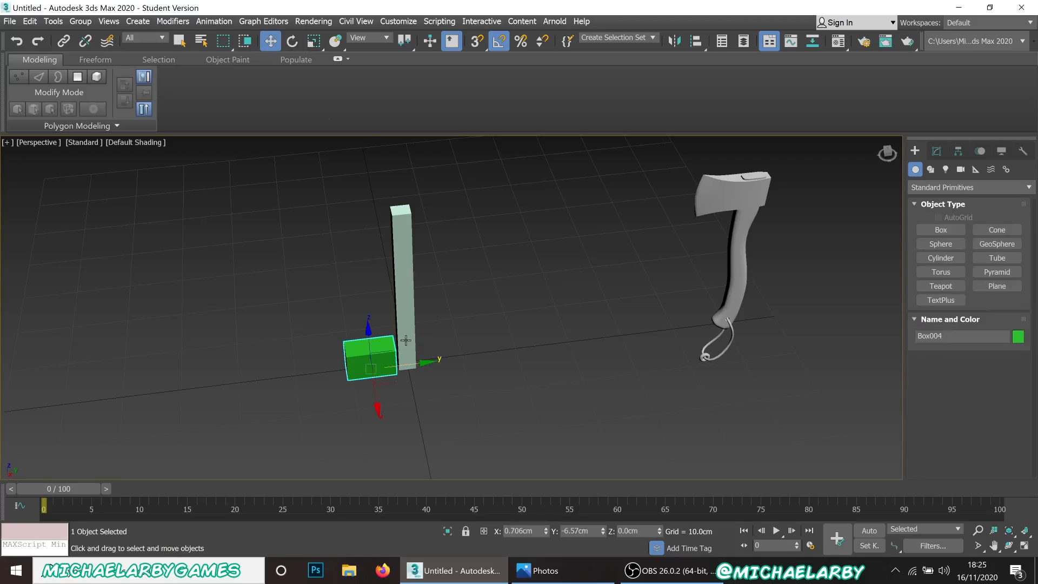
pyautogui.moveTo(390, 352); pyautogui.dragTo(411, 223)
pyautogui.click(440, 304)
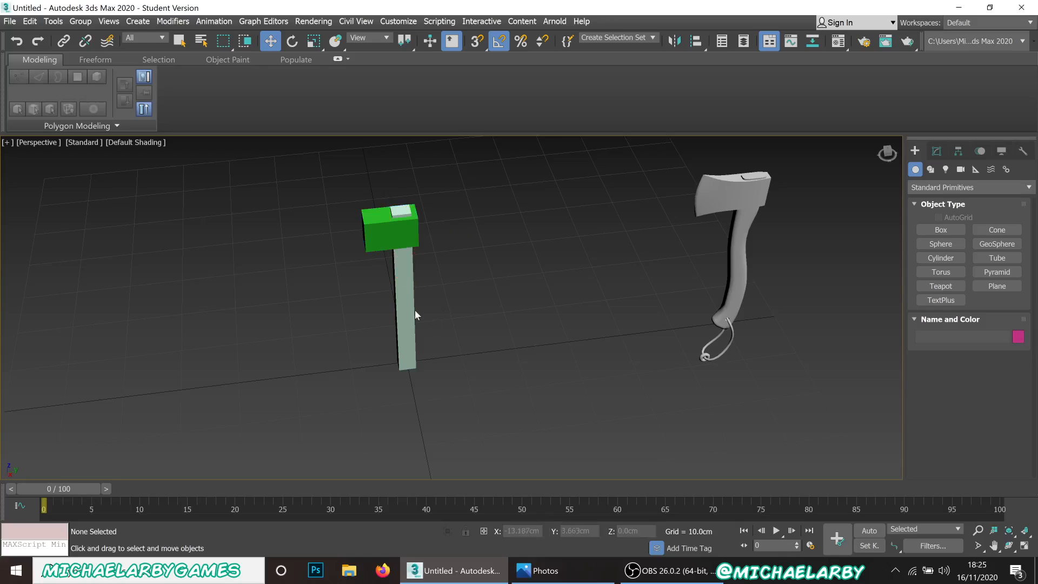
# Change the handle box's object colour to dark blue.
pyautogui.moveTo(414, 310)
pyautogui.keyDown('alt'); pyautogui.mouseDown(button='middle')
pyautogui.moveTo(408, 266)
pyautogui.moveTo(405, 302)
pyautogui.mouseUp(button='middle'); pyautogui.keyUp('alt')
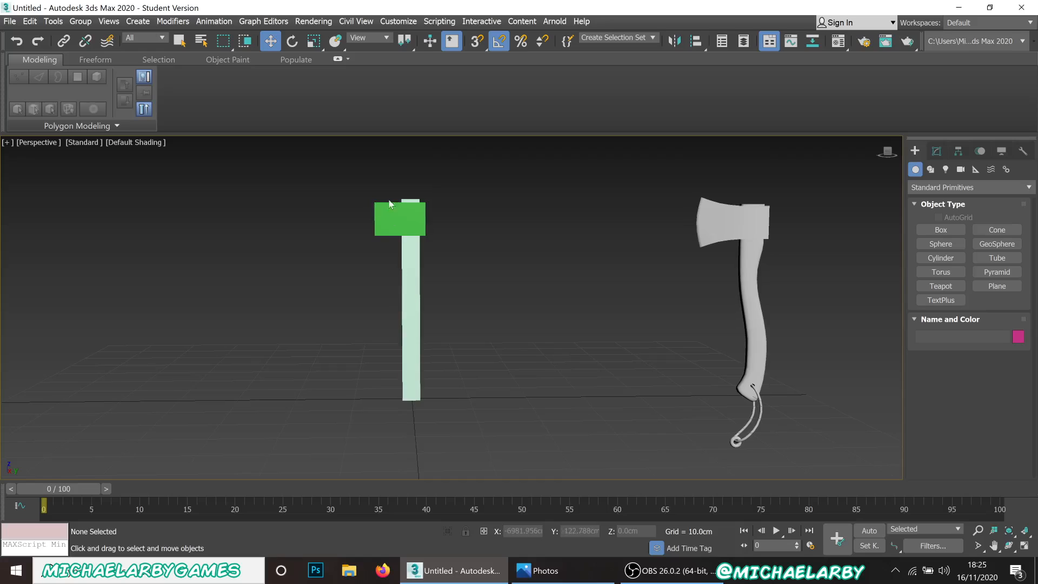
pyautogui.scroll(4, 384, 211)
pyautogui.scroll(-4, 404, 223)
pyautogui.click(419, 292)
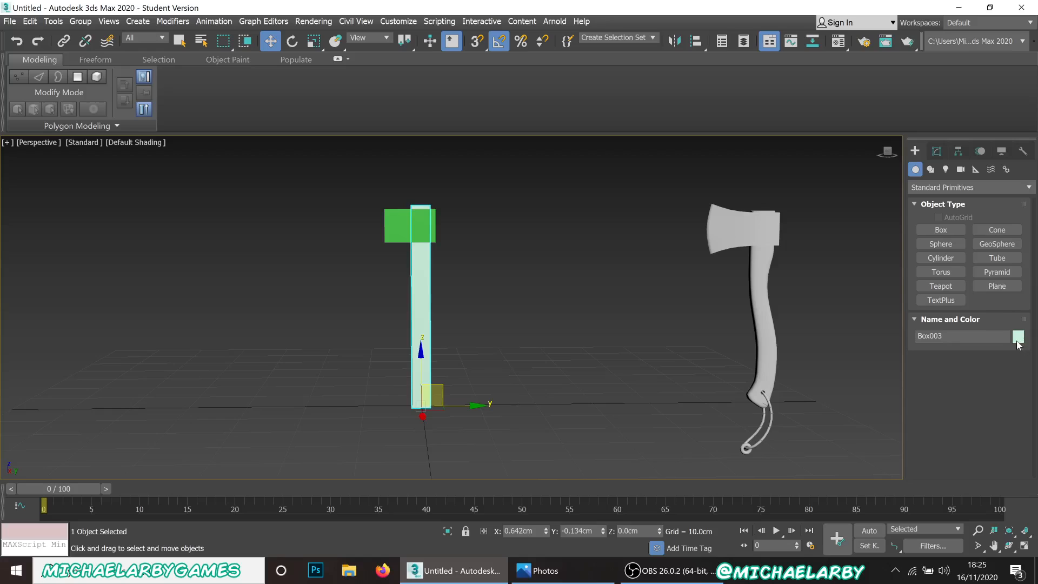
pyautogui.click(1017, 338)
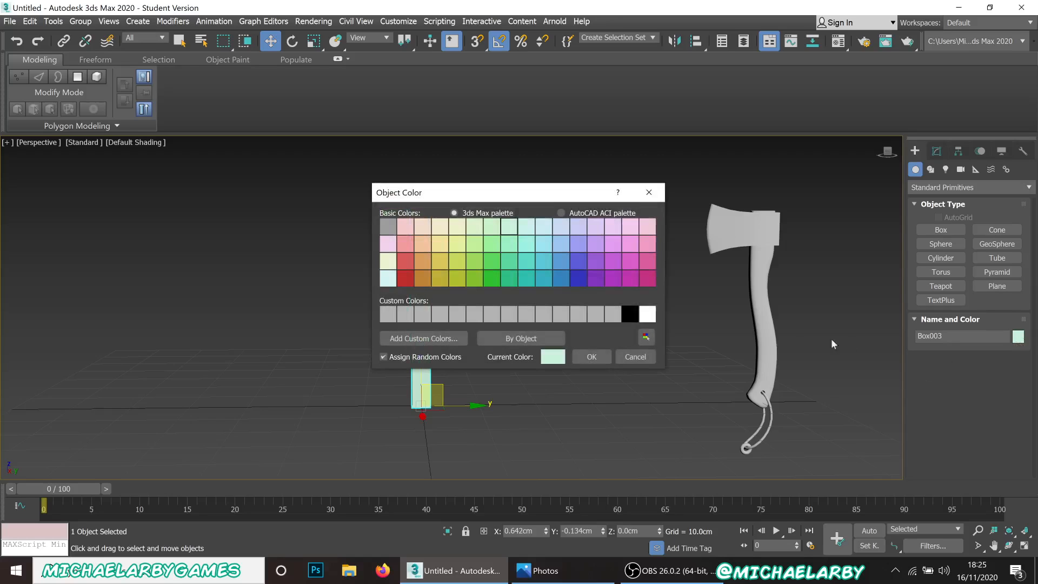
pyautogui.click(582, 279)
pyautogui.click(599, 357)
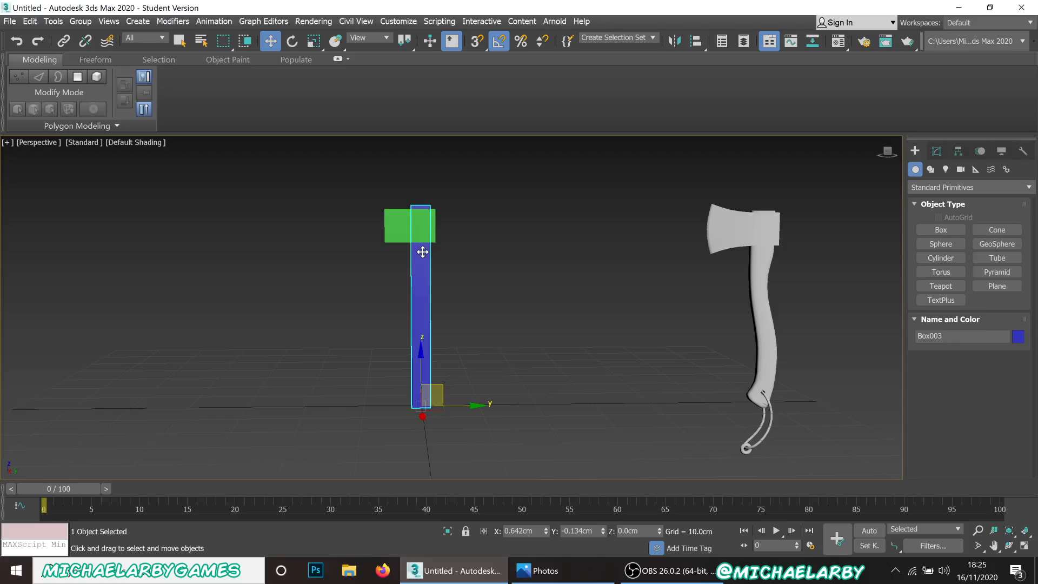
# Change the axe head box's object colour to a lighter blue.
pyautogui.click(409, 226)
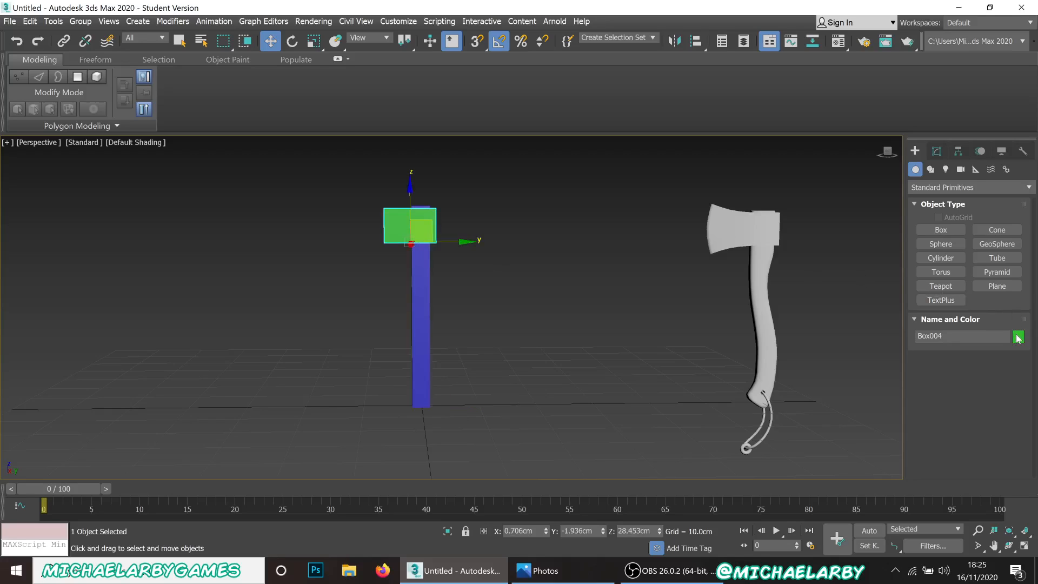
pyautogui.click(1018, 337)
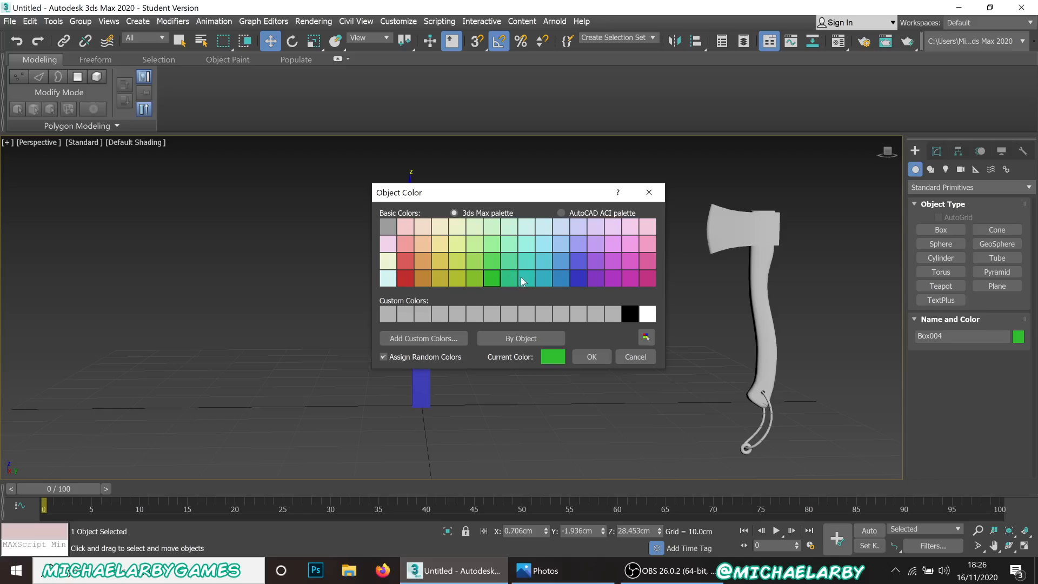
pyautogui.click(563, 280)
pyautogui.click(591, 357)
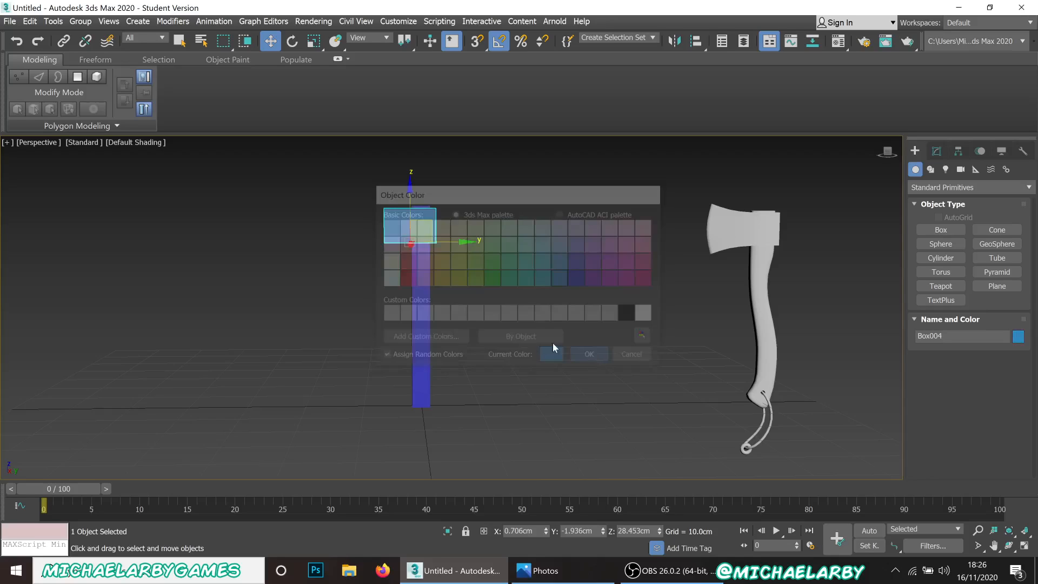
# Select the handle box and turn on edged faces to show the boxes' segments.
pyautogui.click(455, 281)
pyautogui.scroll(6, 399, 225)
pyautogui.scroll(-4, 413, 225)
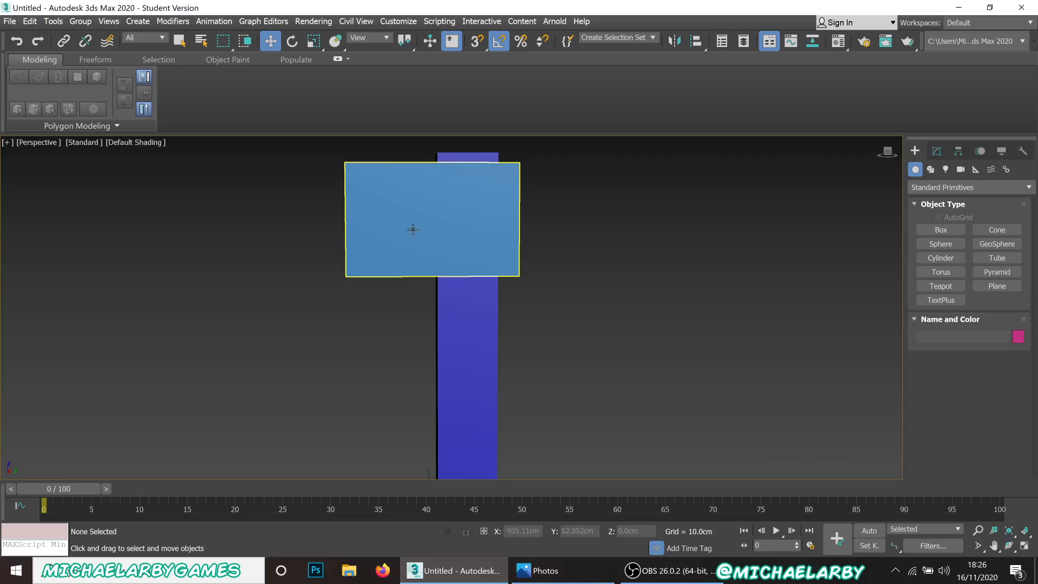
pyautogui.click(443, 287)
pyautogui.keyDown('alt'); pyautogui.moveTo(387, 297); pyautogui.dragTo(403, 300, button='middle'); pyautogui.keyUp('alt')
pyautogui.press('F4')
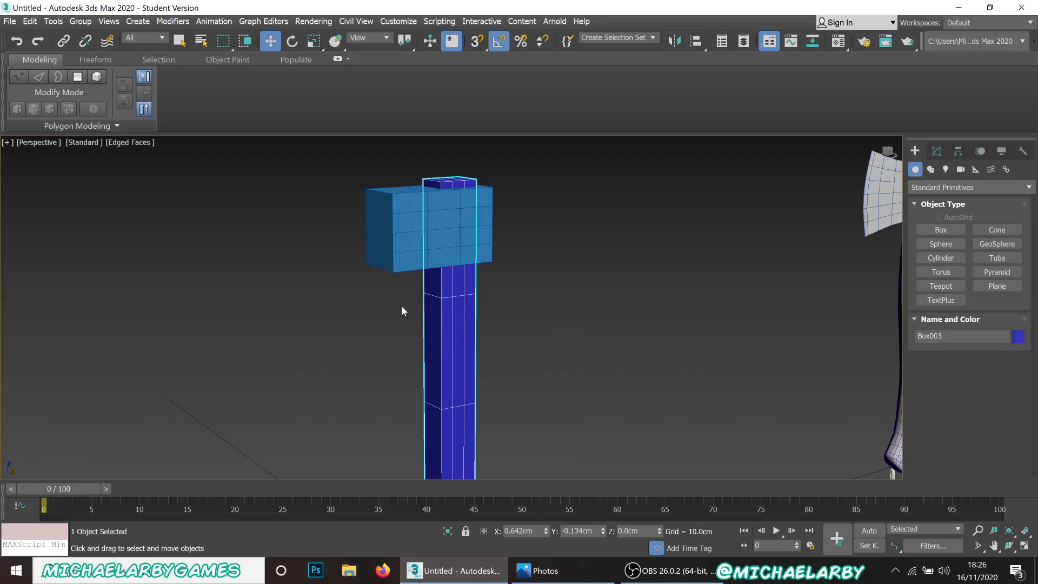
# Rename the handle box as hatchet_handle.
pyautogui.click(531, 306)
pyautogui.scroll(-3, 440, 307)
pyautogui.scroll(6, 424, 260)
pyautogui.click(424, 259)
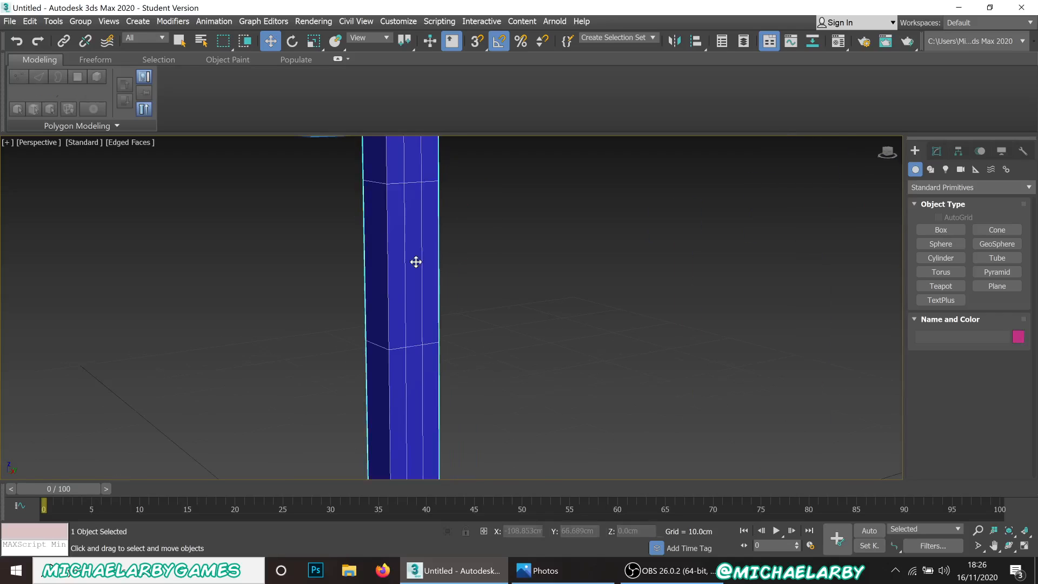
pyautogui.scroll(-2, 388, 290)
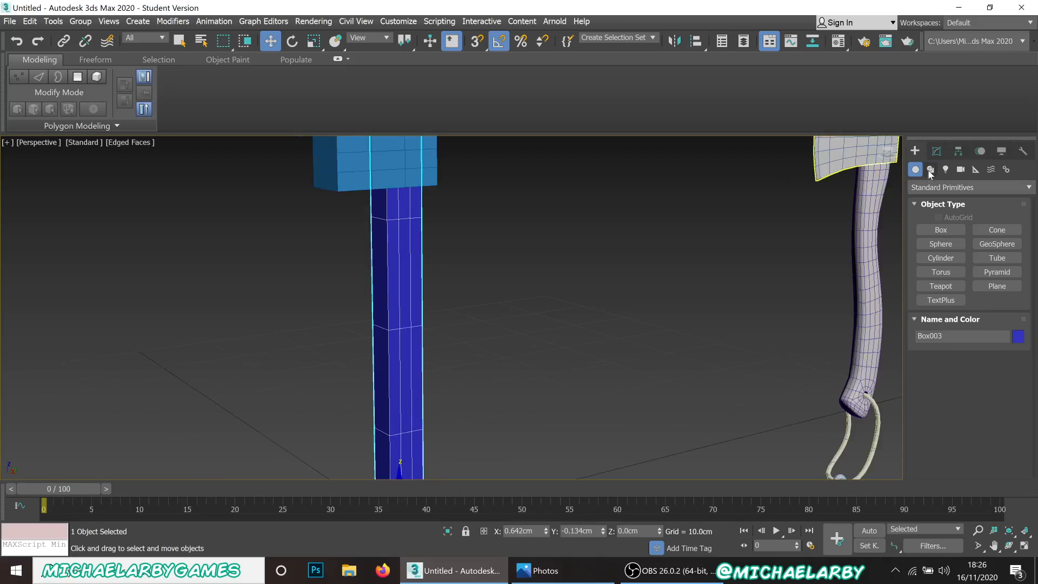
pyautogui.click(936, 151)
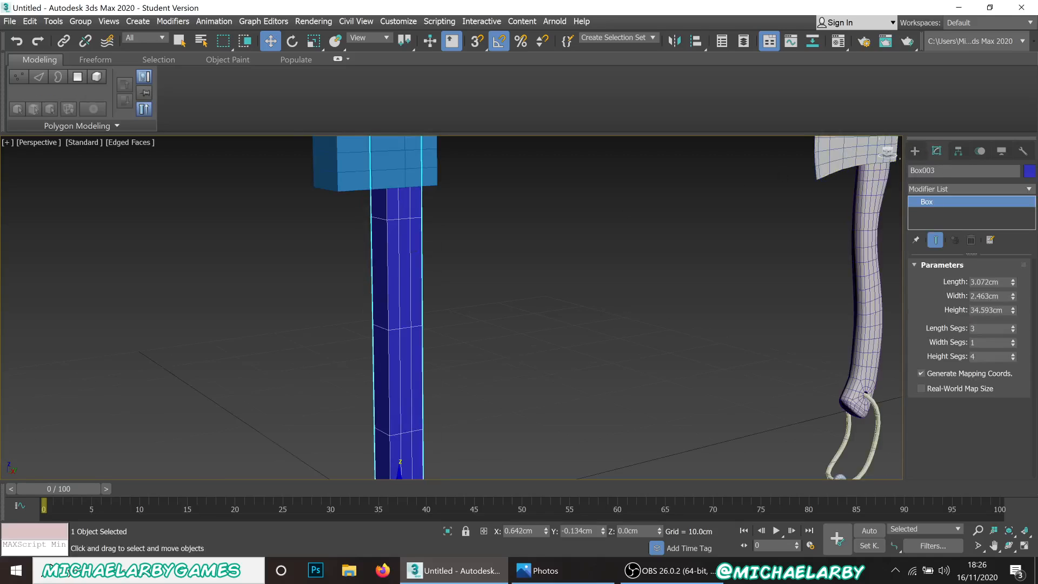
pyautogui.doubleClick(923, 171)
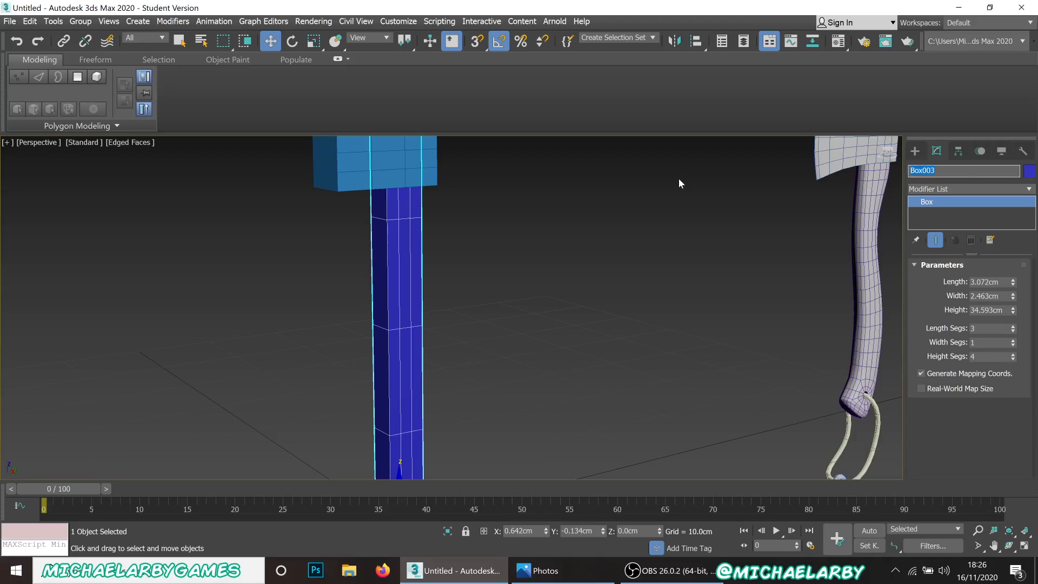
pyautogui.write('hate')
pyautogui.press('Return')
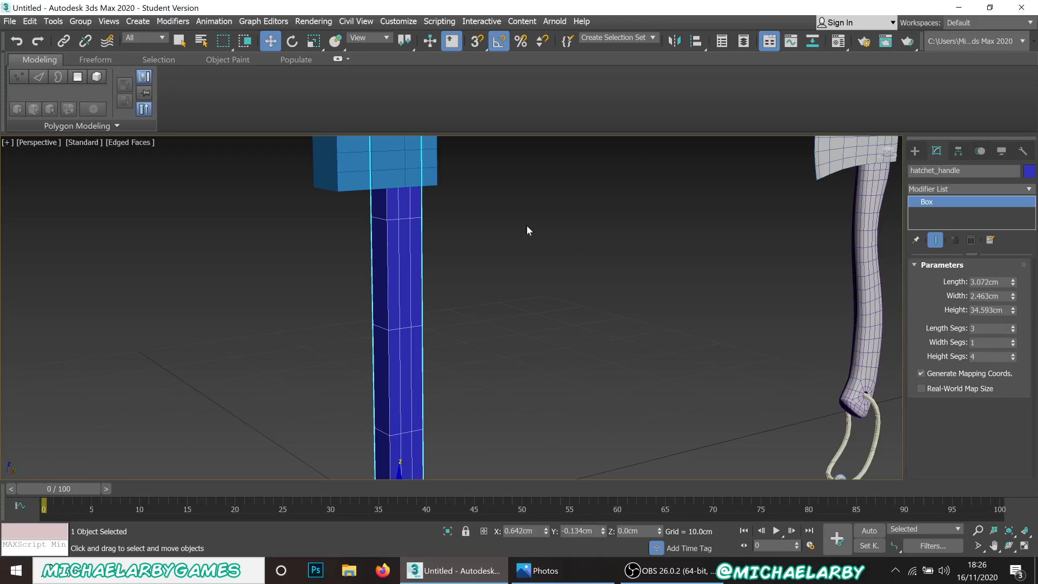
# Rename the axe head box as hatchet_head.
pyautogui.click(410, 165)
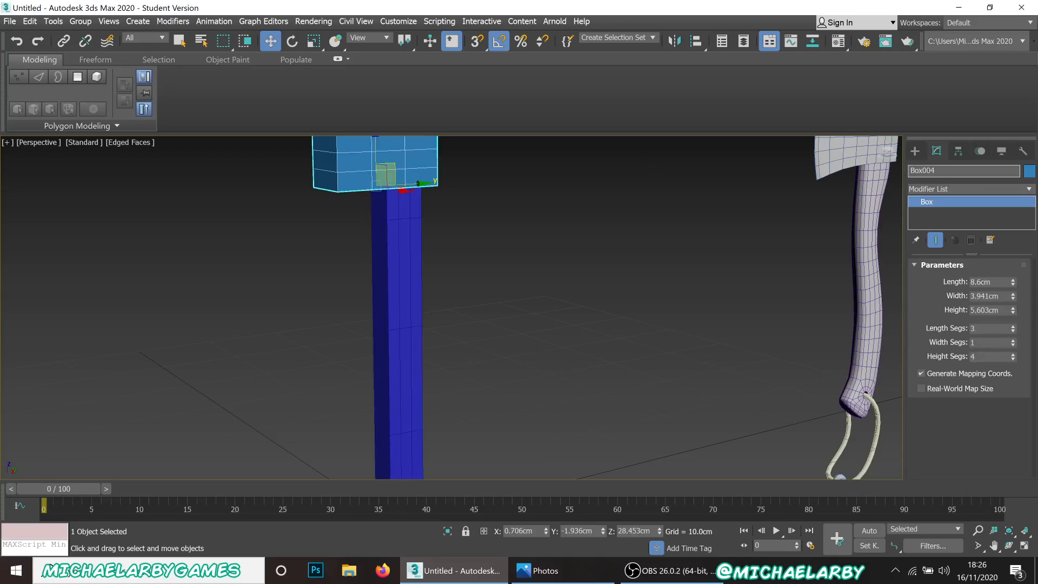
pyautogui.write('hatchet_head')
pyautogui.press('Return')
pyautogui.scroll(-4, 489, 290)
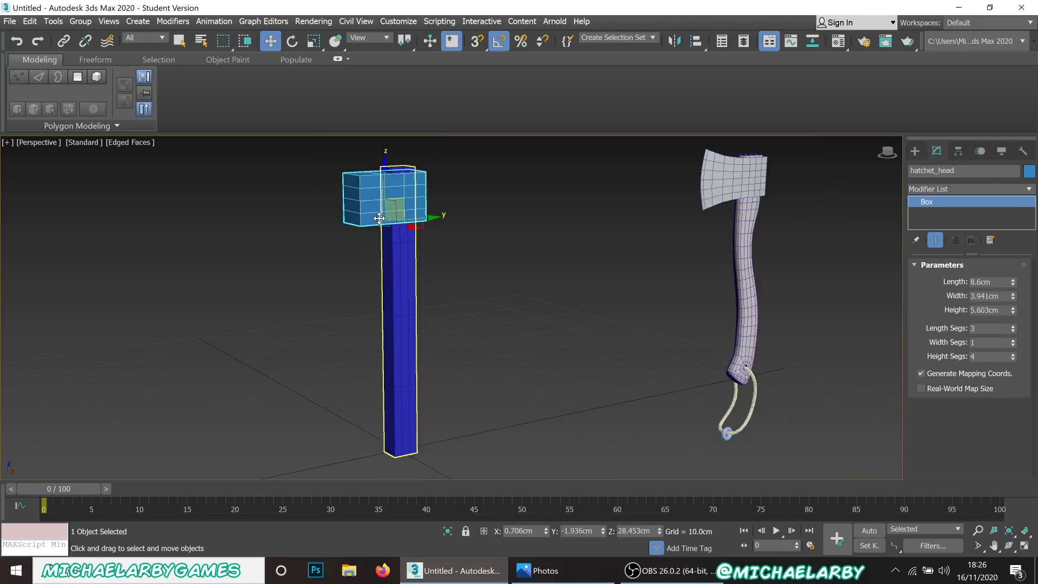
pyautogui.scroll(4, 381, 208)
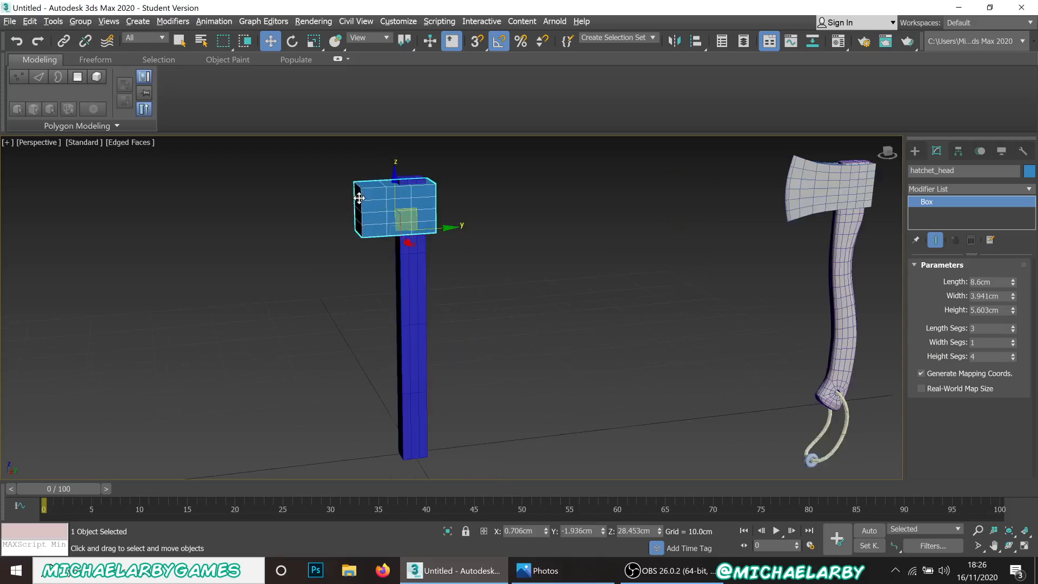
# Reduce the handle box's length segments and height segments to 1 each.
pyautogui.click(440, 310)
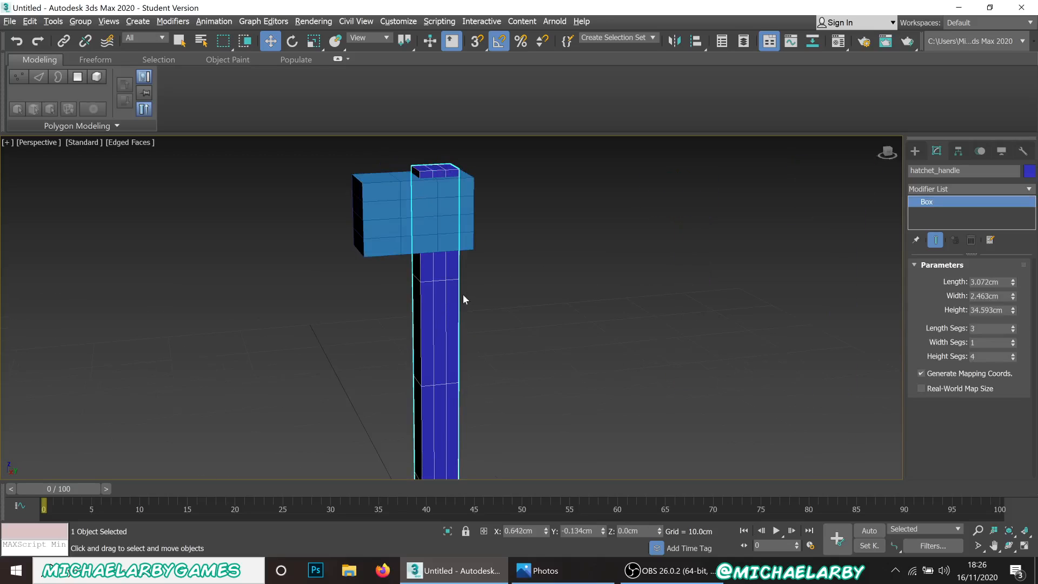
pyautogui.moveTo(411, 238)
pyautogui.keyDown('alt'); pyautogui.mouseDown(button='middle')
pyautogui.moveTo(397, 246)
pyautogui.moveTo(403, 236)
pyautogui.mouseUp(button='middle'); pyautogui.keyUp('alt')
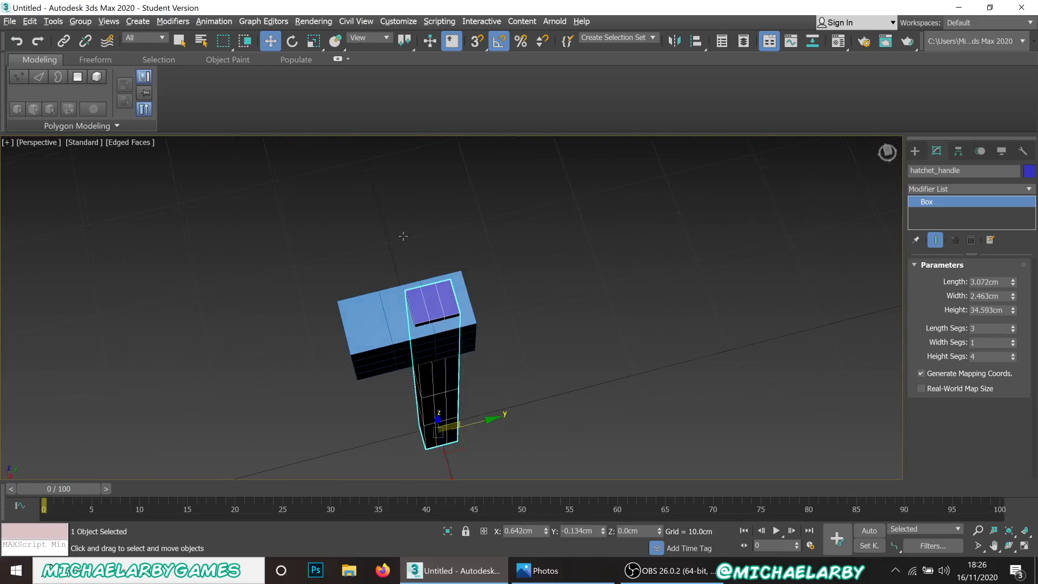
pyautogui.doubleClick(1013, 331)
pyautogui.doubleClick(1013, 359)
pyautogui.keyDown('alt'); pyautogui.moveTo(508, 414); pyautogui.dragTo(518, 281, button='middle'); pyautogui.keyUp('alt')
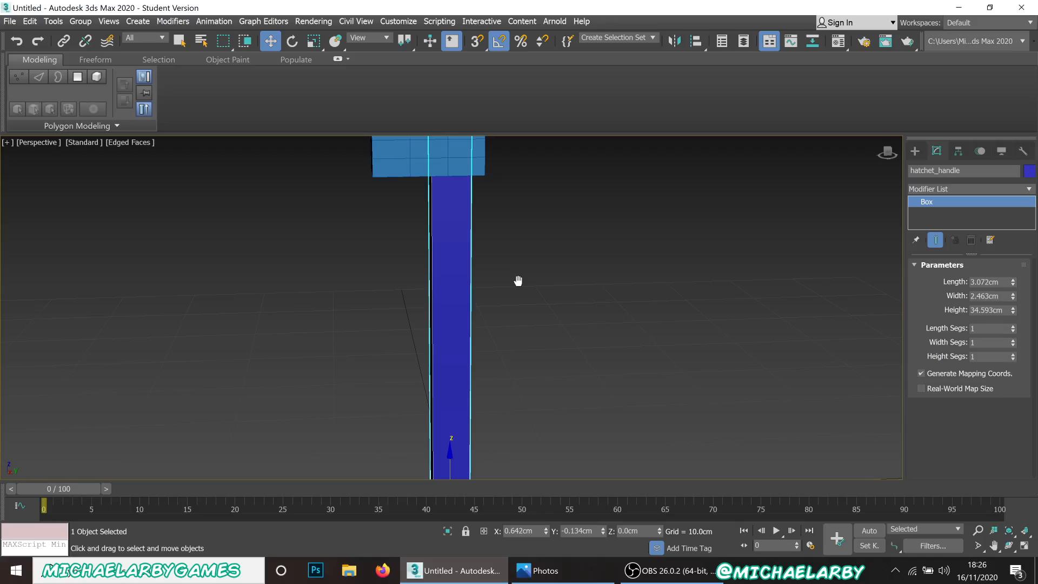
pyautogui.scroll(-2, 522, 275)
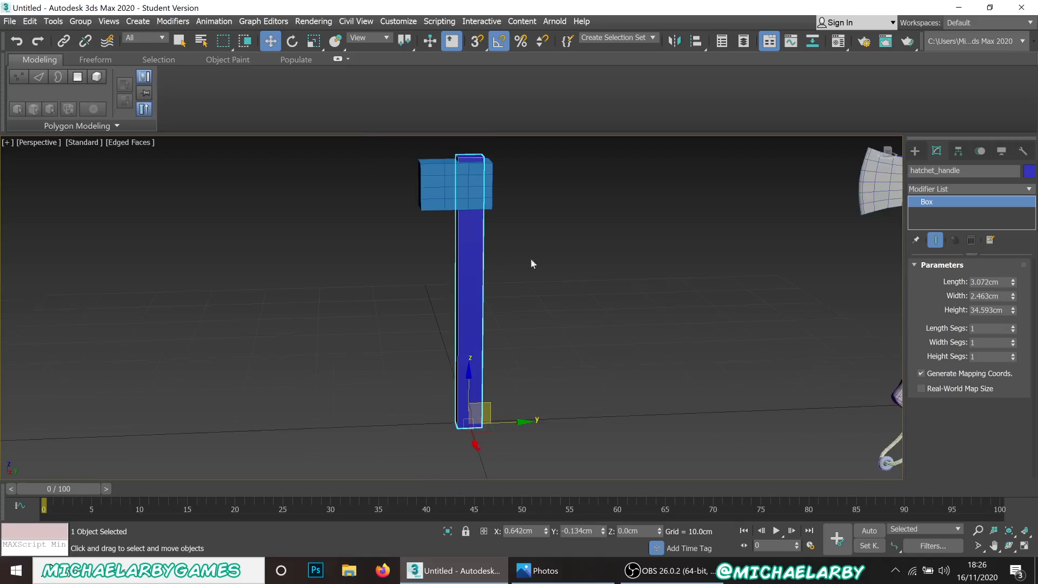
# Set the handle box's height segments to 11.
pyautogui.tripleClick(1012, 355)
pyautogui.doubleClick(1012, 355)
pyautogui.tripleClick(1012, 354)
pyautogui.click(1012, 354)
pyautogui.click(1012, 355)
pyautogui.keyDown('alt'); pyautogui.moveTo(471, 194); pyautogui.dragTo(479, 224, button='middle'); pyautogui.keyUp('alt')
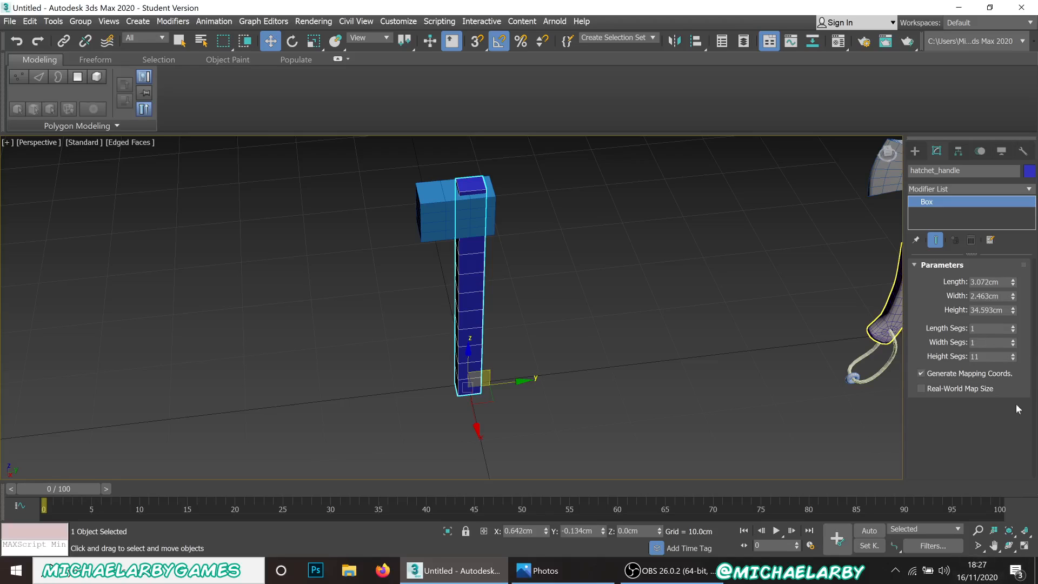
# Set the handle box's width segments and length segments to 2 each.
pyautogui.click(1014, 340)
pyautogui.click(1013, 326)
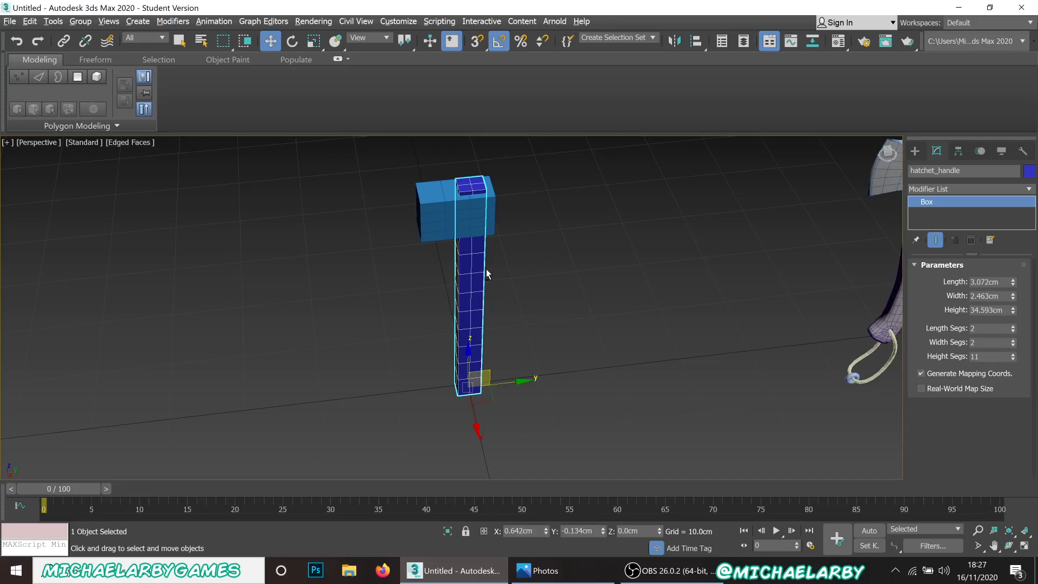
pyautogui.keyDown('alt'); pyautogui.moveTo(487, 273); pyautogui.dragTo(497, 297, button='middle'); pyautogui.keyUp('alt')
pyautogui.scroll(4, 499, 297)
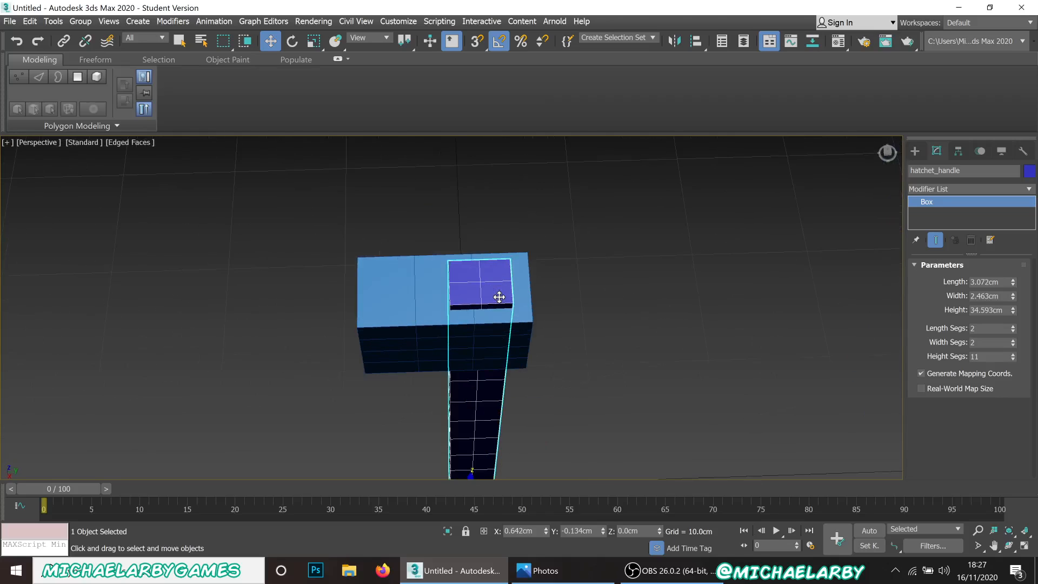
pyautogui.scroll(3, 499, 297)
pyautogui.scroll(-5, 449, 333)
pyautogui.keyDown('alt'); pyautogui.moveTo(459, 392); pyautogui.dragTo(461, 366, button='middle'); pyautogui.keyUp('alt')
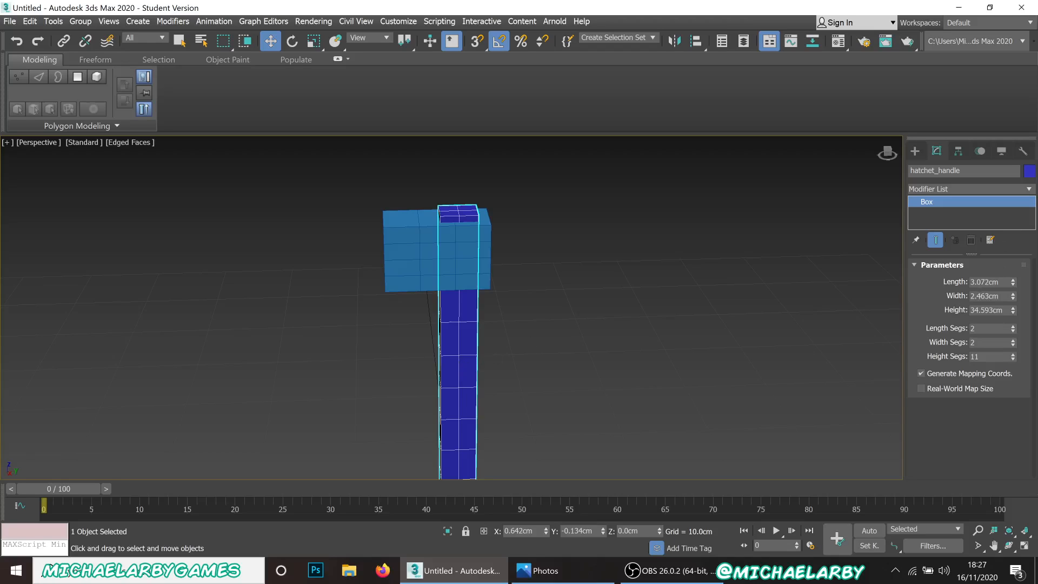
# Set the handle box's height to 35 cm.
pyautogui.doubleClick(985, 310)
pyautogui.write('35')
pyautogui.press('Return')
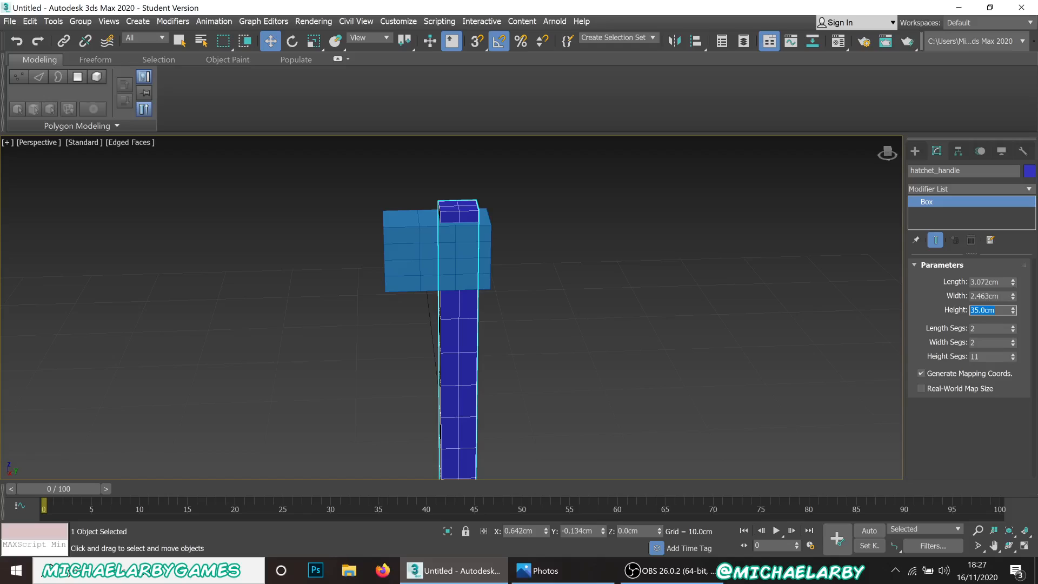
# Narrow the handle box inside the head by setting its width to 2 cm.
pyautogui.click(986, 296)
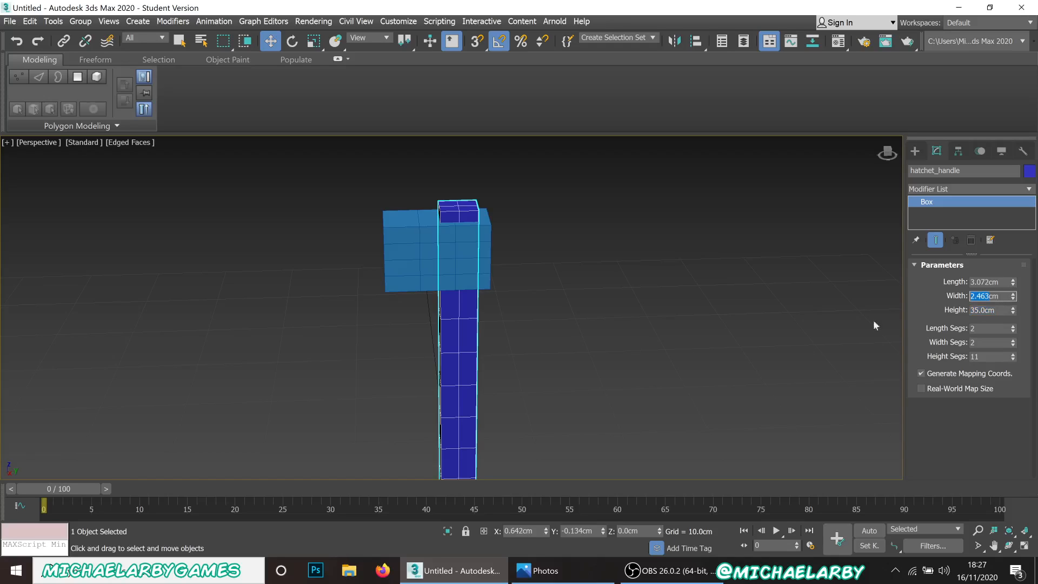
pyautogui.moveTo(508, 383)
pyautogui.keyDown('alt'); pyautogui.mouseDown(button='middle')
pyautogui.moveTo(526, 406)
pyautogui.moveTo(553, 404)
pyautogui.moveTo(552, 394)
pyautogui.mouseUp(button='middle'); pyautogui.keyUp('alt')
pyautogui.moveTo(552, 395); pyautogui.dragTo(592, 336, button='middle')
pyautogui.scroll(3, 559, 223)
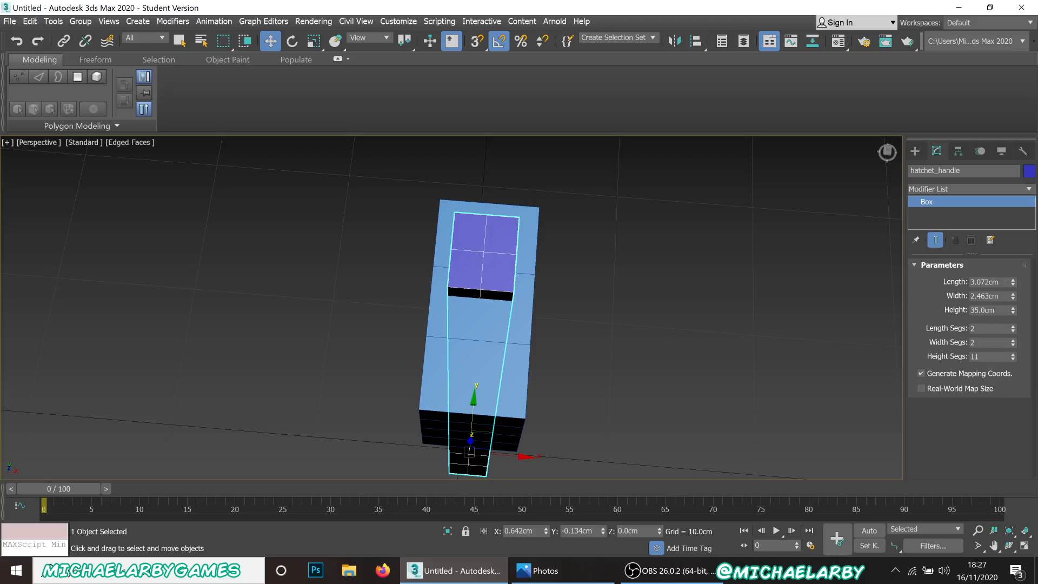
pyautogui.moveTo(1013, 300); pyautogui.dragTo(1015, 303)
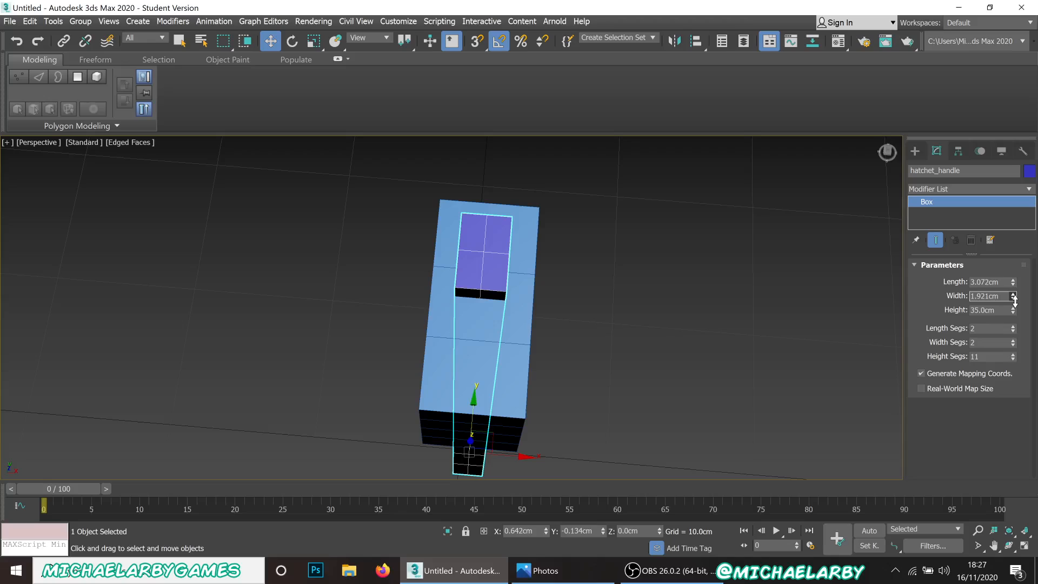
pyautogui.doubleClick(983, 296)
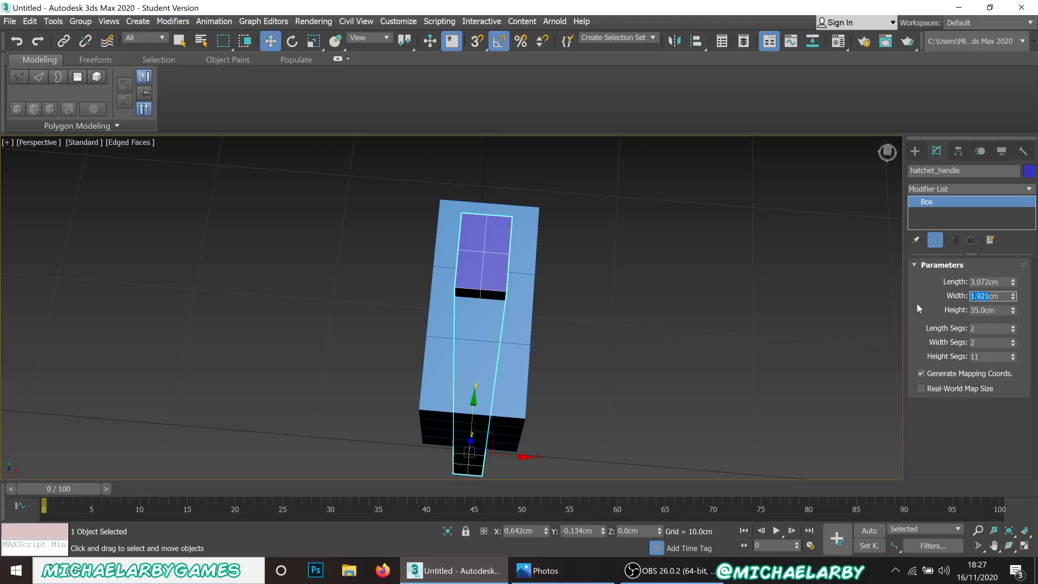
pyautogui.write('2')
pyautogui.press('Return')
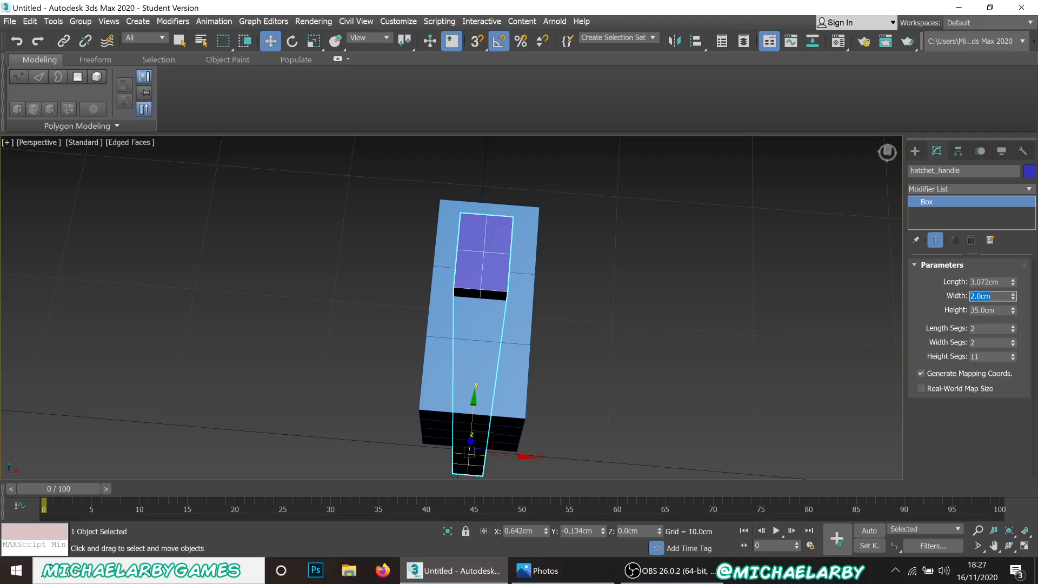
# Set the handle box's length to 3.5 cm.
pyautogui.moveTo(971, 282); pyautogui.dragTo(989, 282)
pyautogui.write('3.')
pyautogui.press('Return')
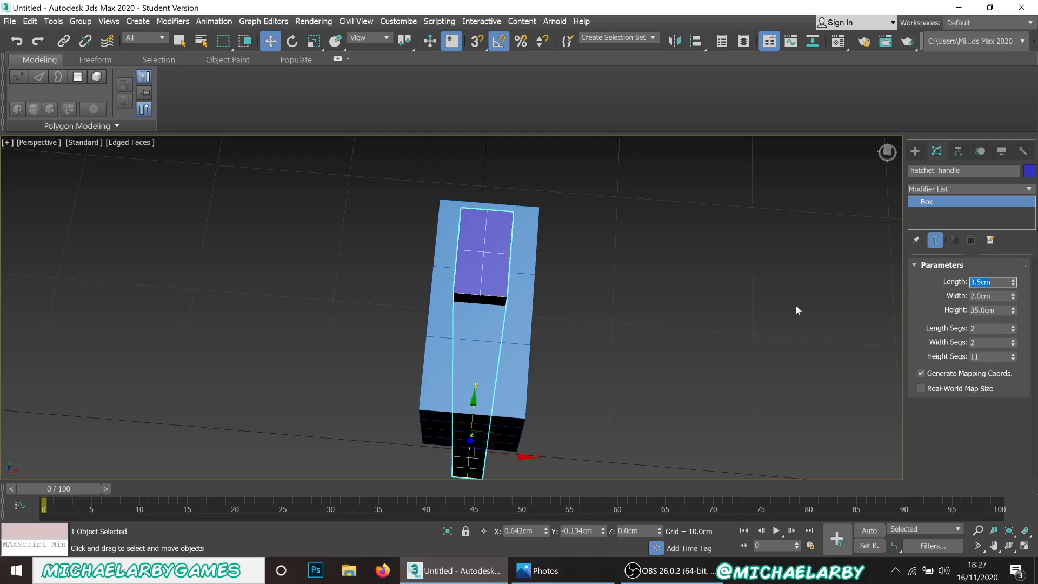
# Compare the proportions of the blocked-out handle and head with the finished axe model beside them, then clear the selection.
pyautogui.moveTo(539, 354)
pyautogui.keyDown('alt'); pyautogui.mouseDown(button='middle')
pyautogui.moveTo(541, 364)
pyautogui.moveTo(501, 324)
pyautogui.mouseUp(button='middle'); pyautogui.keyUp('alt')
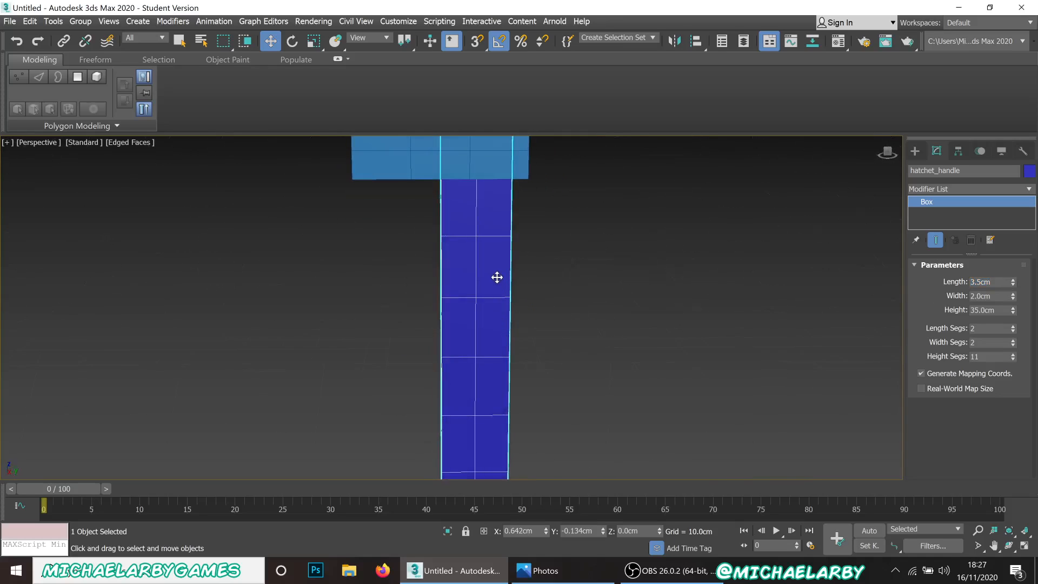
pyautogui.scroll(-3, 496, 279)
pyautogui.scroll(-3, 500, 303)
pyautogui.scroll(3, 489, 244)
pyautogui.moveTo(489, 243)
pyautogui.keyDown('alt'); pyautogui.mouseDown(button='middle')
pyautogui.moveTo(421, 280)
pyautogui.moveTo(489, 262)
pyautogui.moveTo(452, 230)
pyautogui.mouseUp(button='middle'); pyautogui.keyUp('alt')
pyautogui.scroll(-3, 451, 230)
pyautogui.scroll(2, 680, 234)
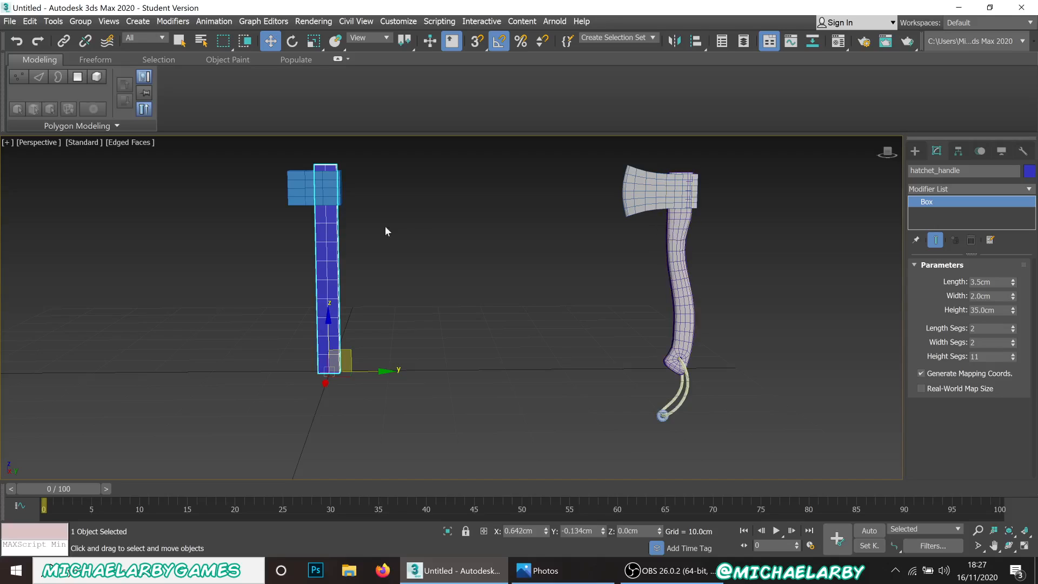
pyautogui.scroll(2, 299, 179)
pyautogui.scroll(2, 299, 179)
pyautogui.click(447, 224)
pyautogui.scroll(-5, 308, 210)
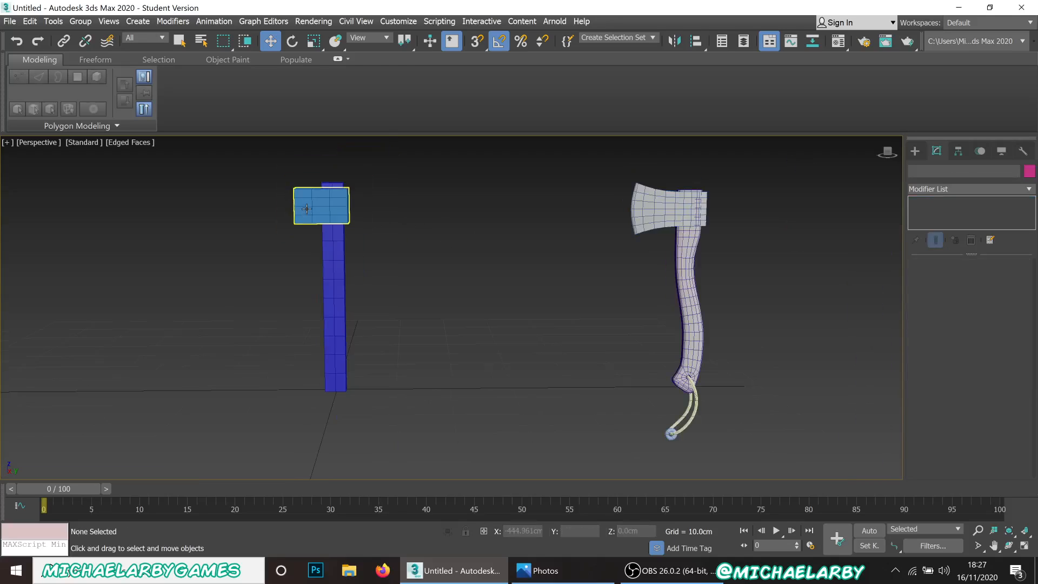
# Select the head box and reduce its width to about 2.8 cm so it sits closer around the handle.
pyautogui.scroll(3, 307, 204)
pyautogui.click(310, 208)
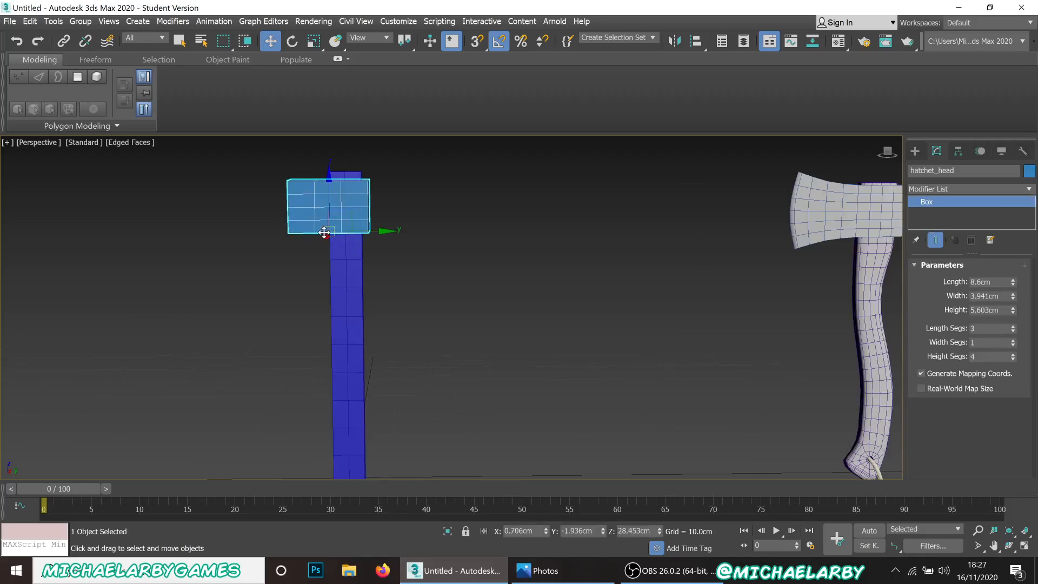
pyautogui.moveTo(304, 219)
pyautogui.keyDown('alt'); pyautogui.mouseDown(button='middle')
pyautogui.moveTo(293, 247)
pyautogui.moveTo(263, 256)
pyautogui.moveTo(327, 301)
pyautogui.mouseUp(button='middle'); pyautogui.keyUp('alt')
pyautogui.scroll(4, 355, 260)
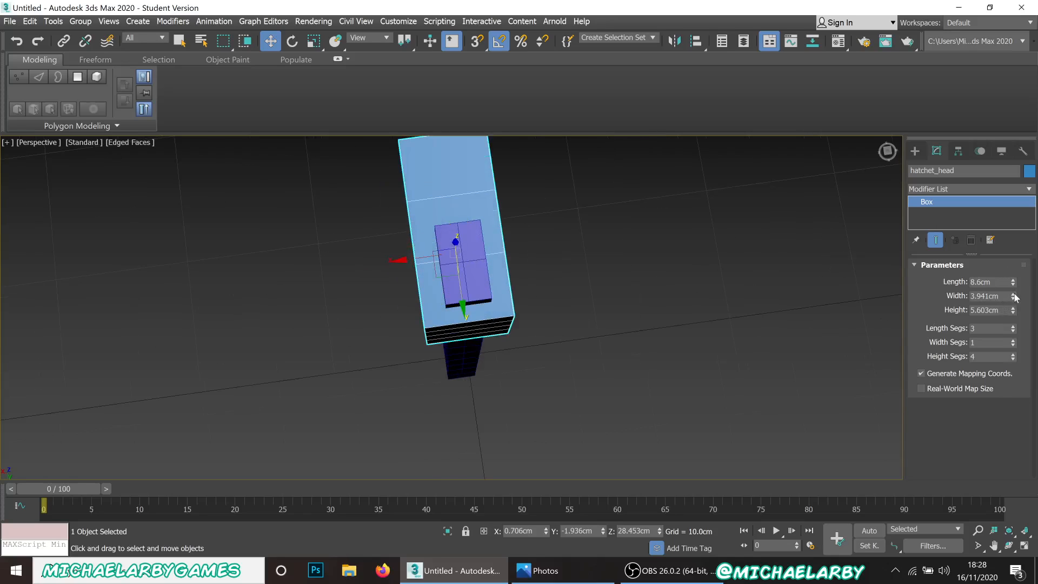
pyautogui.moveTo(1014, 300); pyautogui.dragTo(1009, 304)
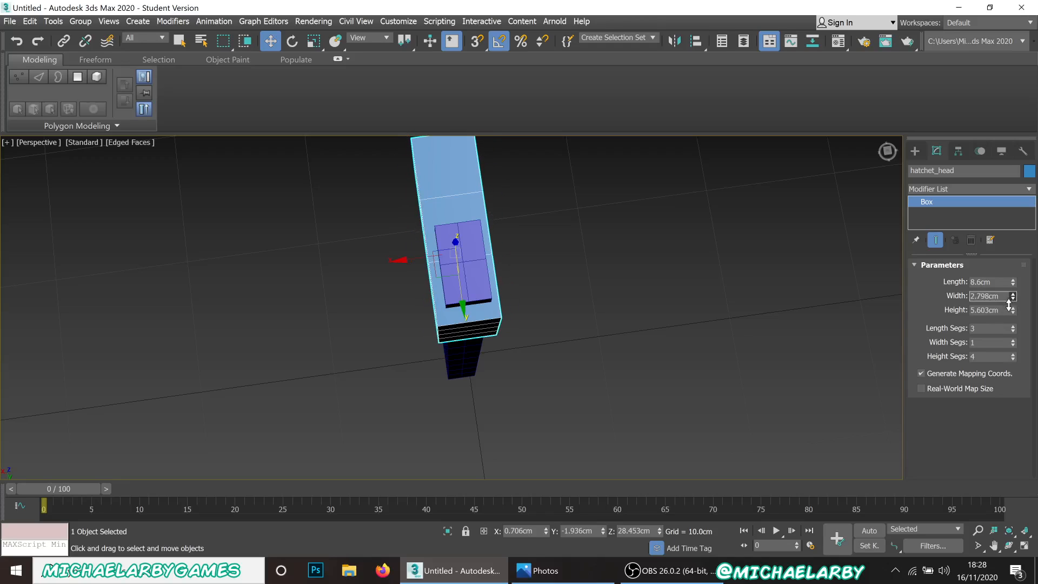
# Set the head box's height to 7 cm.
pyautogui.moveTo(538, 313)
pyautogui.keyDown('alt'); pyautogui.mouseDown(button='middle')
pyautogui.moveTo(557, 276)
pyautogui.moveTo(544, 282)
pyautogui.moveTo(554, 298)
pyautogui.mouseUp(button='middle'); pyautogui.keyUp('alt')
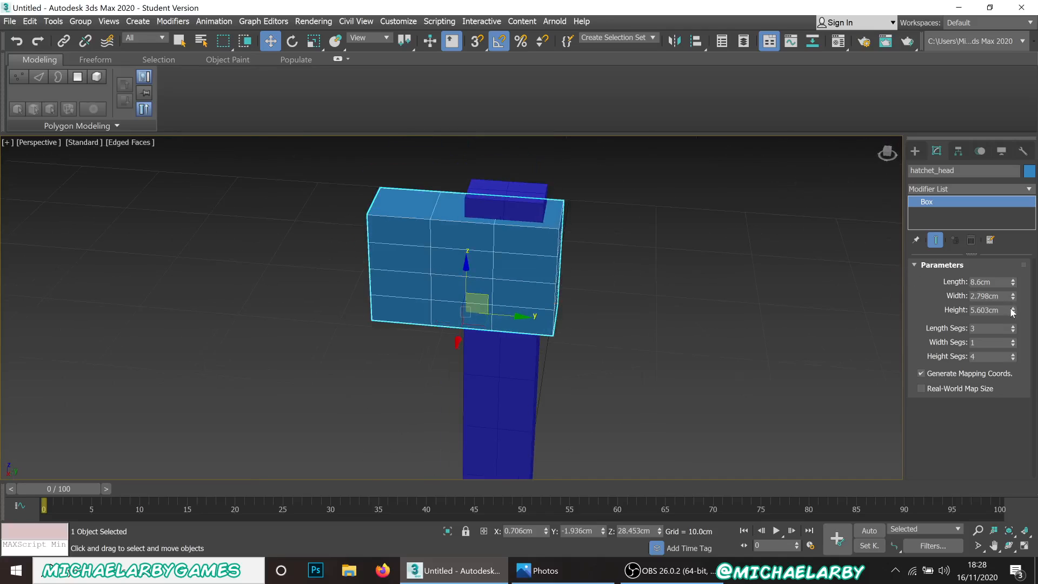
pyautogui.moveTo(1015, 314); pyautogui.dragTo(920, 318)
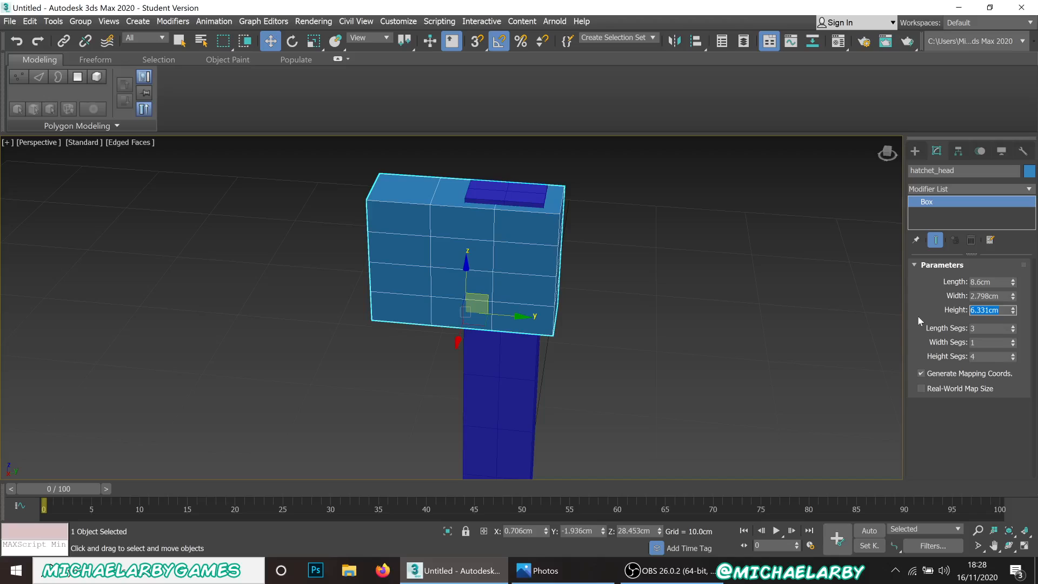
pyautogui.write('7')
pyautogui.press('Return')
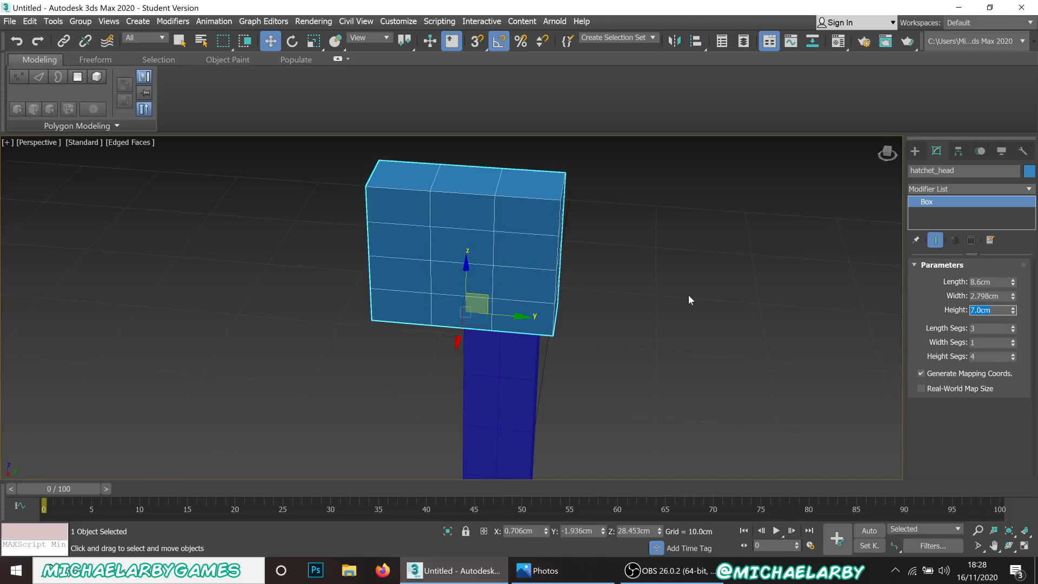
# Increase the head box's length to about 13.9 cm and check its proportions against the finished axe model.
pyautogui.moveTo(1015, 287); pyautogui.dragTo(1013, 255)
pyautogui.scroll(-4, 453, 264)
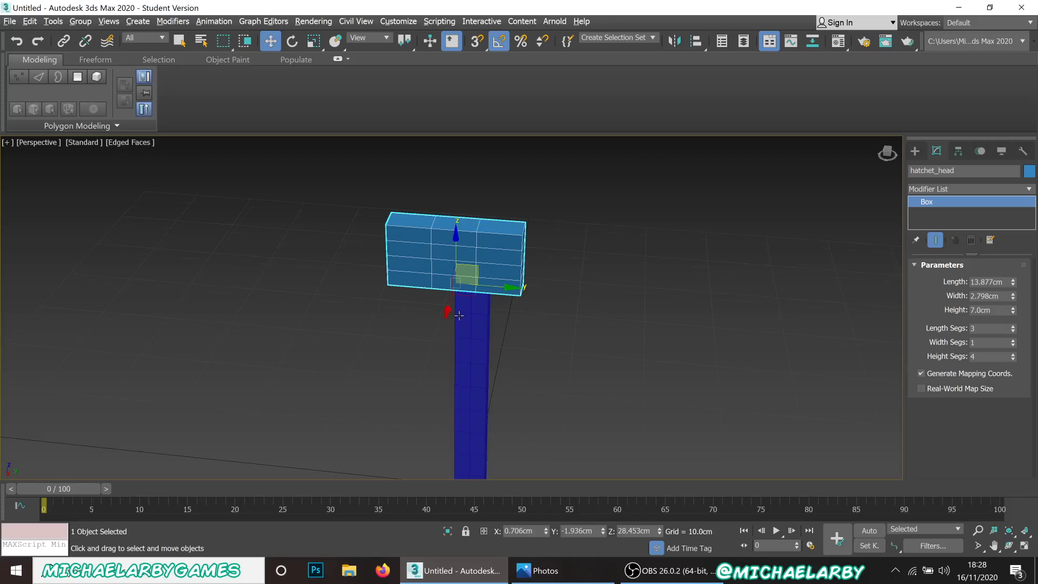
pyautogui.moveTo(456, 315)
pyautogui.keyDown('alt'); pyautogui.mouseDown(button='middle')
pyautogui.moveTo(481, 242)
pyautogui.moveTo(480, 259)
pyautogui.moveTo(471, 243)
pyautogui.mouseUp(button='middle'); pyautogui.keyUp('alt')
pyautogui.scroll(-4, 481, 243)
pyautogui.scroll(4, 471, 243)
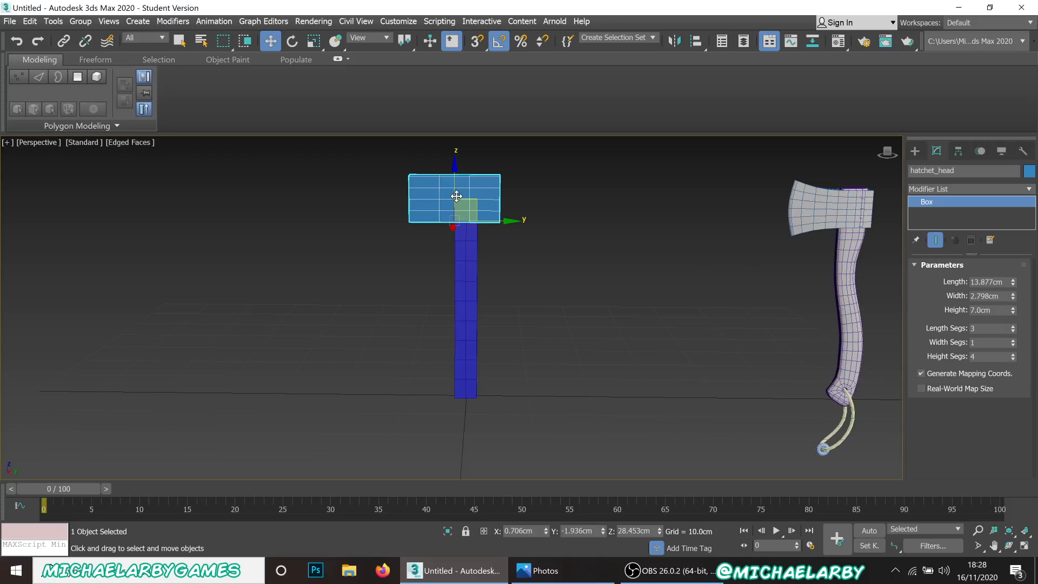
pyautogui.scroll(3, 485, 325)
pyautogui.scroll(-3, 407, 248)
pyautogui.scroll(4, 452, 264)
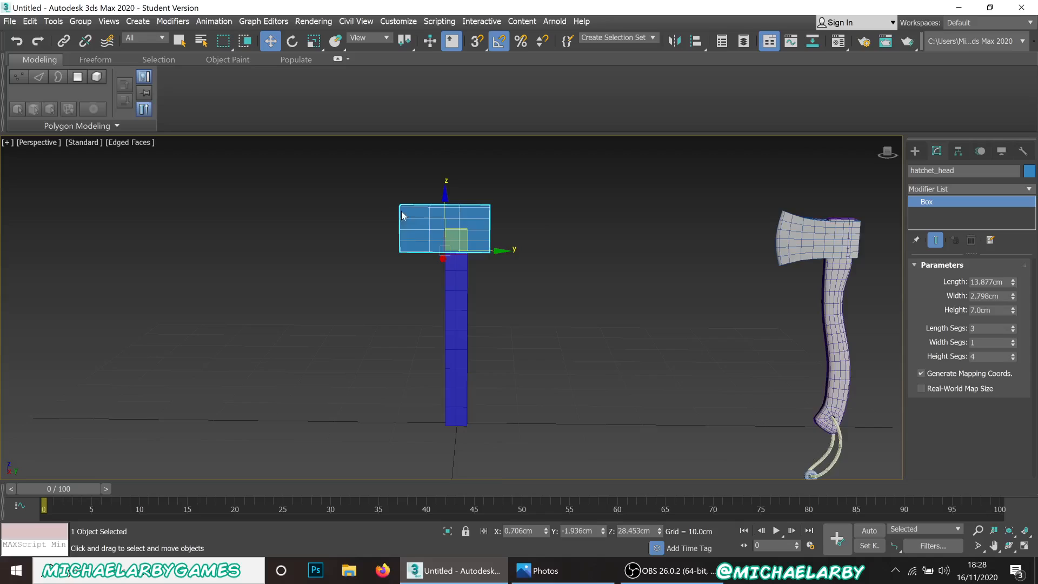
# Set the head box's length to 13.5 cm and its width to 3 cm, then clear the selection.
pyautogui.scroll(-2, 455, 247)
pyautogui.scroll(2, 503, 290)
pyautogui.scroll(-1, 558, 335)
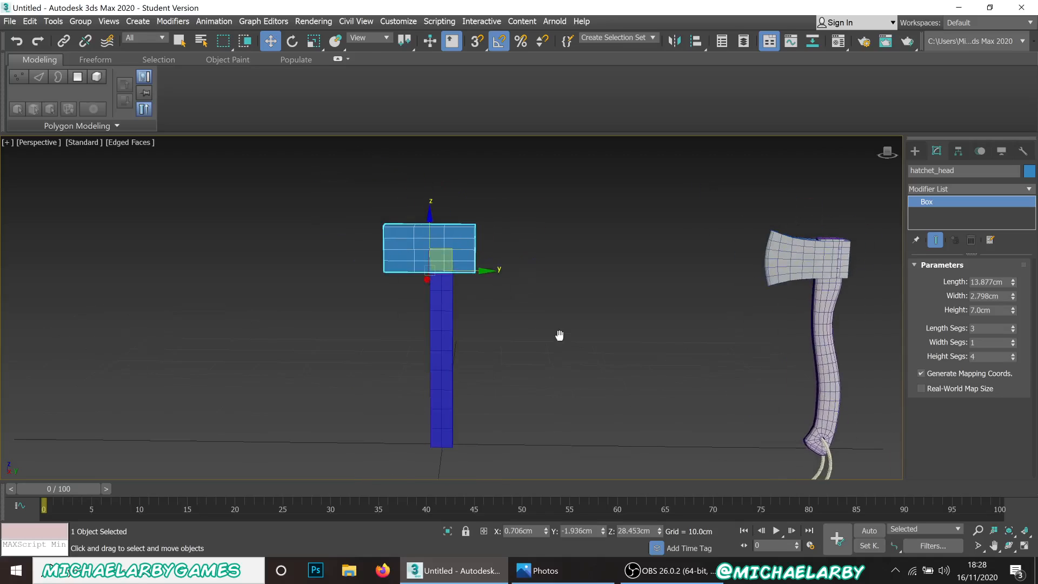
pyautogui.scroll(3, 428, 232)
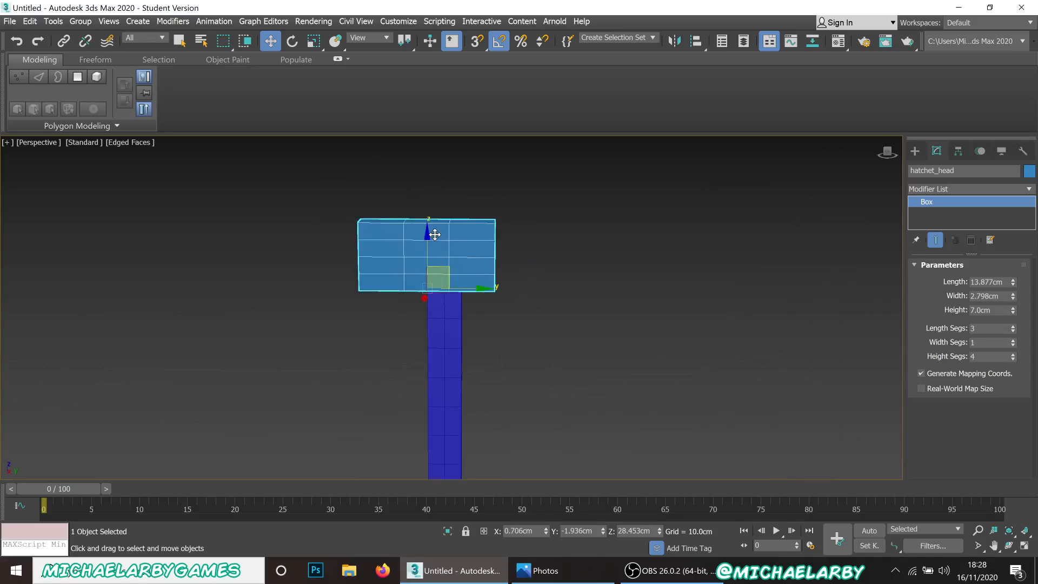
pyautogui.doubleClick(985, 282)
pyautogui.write('13')
pyautogui.press('Return')
pyautogui.press('Return')
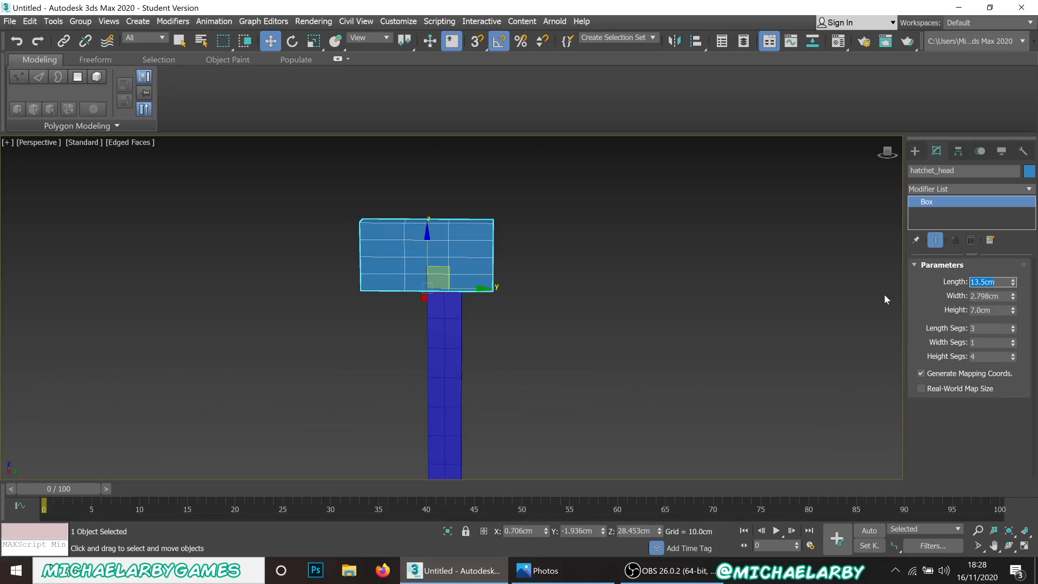
pyautogui.press('Tab')
pyautogui.write('3')
pyautogui.press('Return')
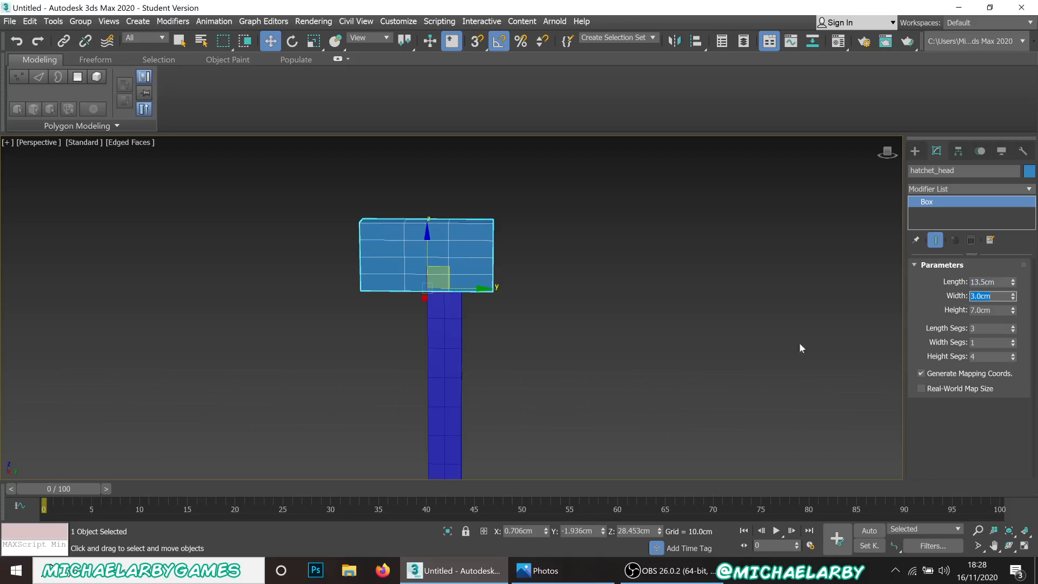
pyautogui.click(562, 261)
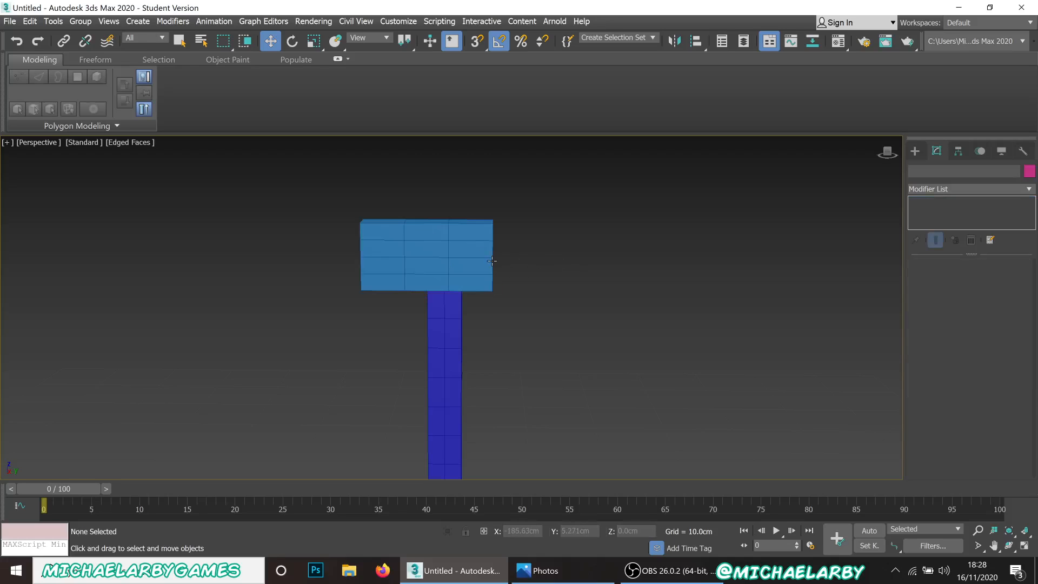
# Move the head box so the handle passes through its rear third and protrudes slightly on top, checking it against the reference photo.
pyautogui.click(422, 262)
pyautogui.moveTo(445, 270)
pyautogui.mouseDown()
pyautogui.moveTo(433, 275)
pyautogui.moveTo(435, 264)
pyautogui.mouseUp()
pyautogui.scroll(3, 442, 240)
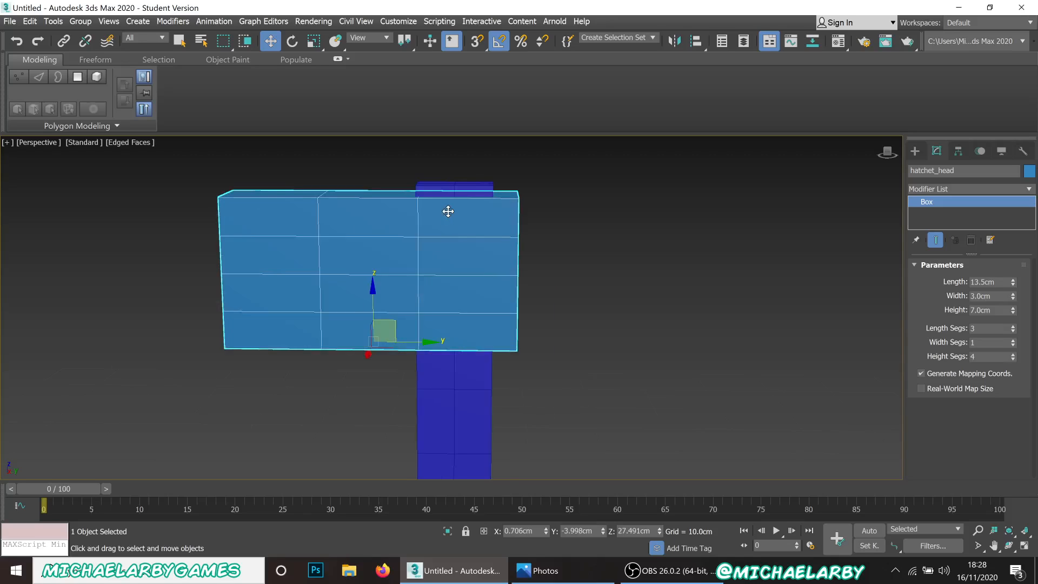
pyautogui.scroll(2, 451, 198)
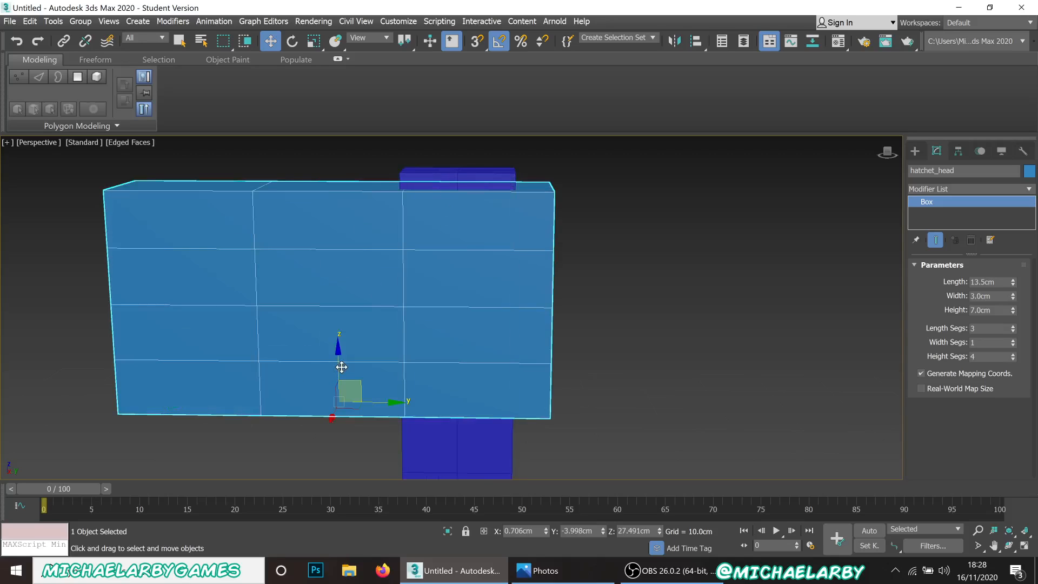
pyautogui.moveTo(338, 364); pyautogui.dragTo(338, 352)
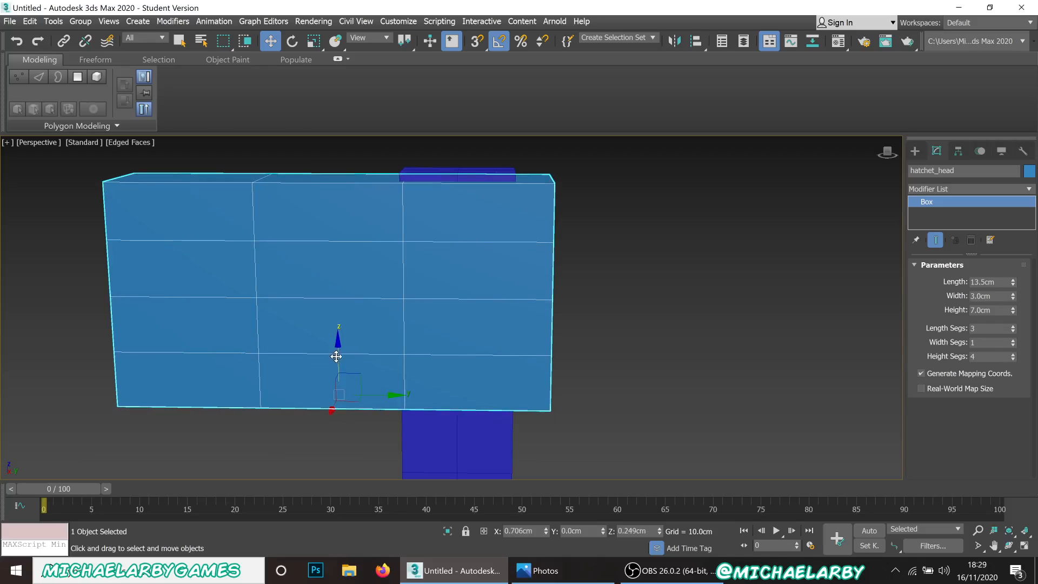
pyautogui.keyDown('alt'); pyautogui.moveTo(419, 273); pyautogui.dragTo(471, 299, button='middle'); pyautogui.keyUp('alt')
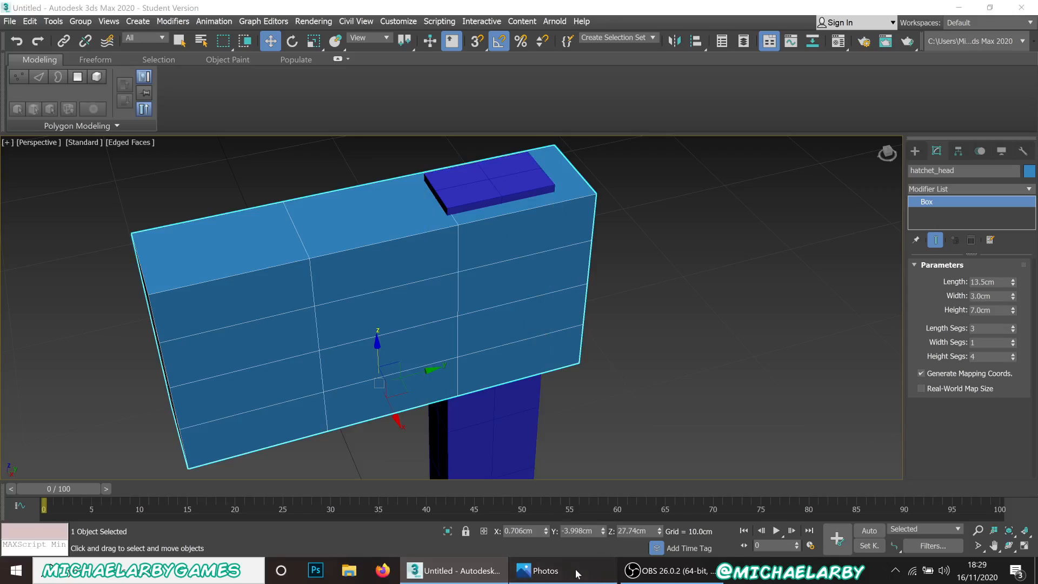
pyautogui.click(538, 570)
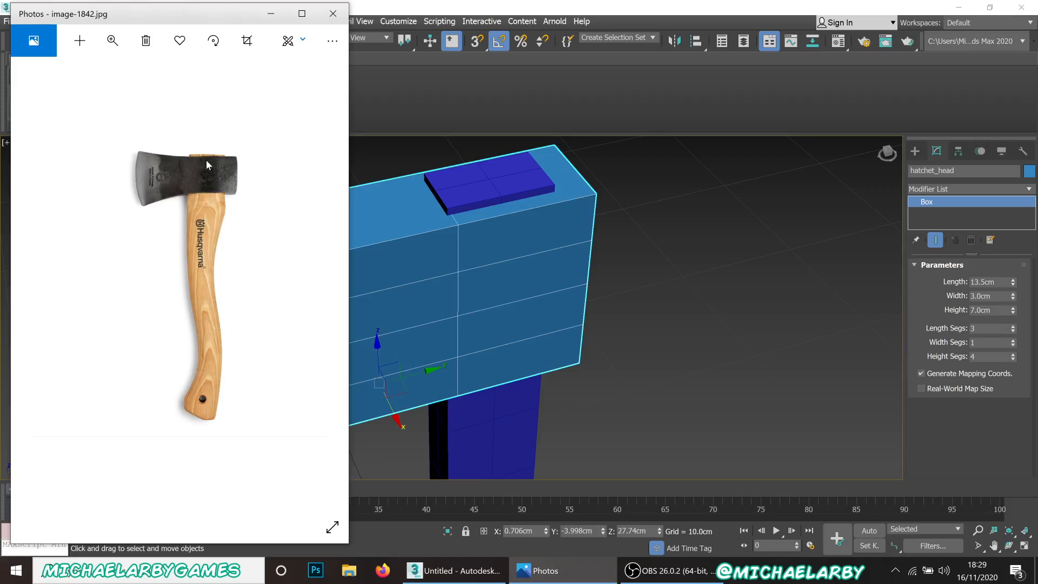
pyautogui.click(271, 13)
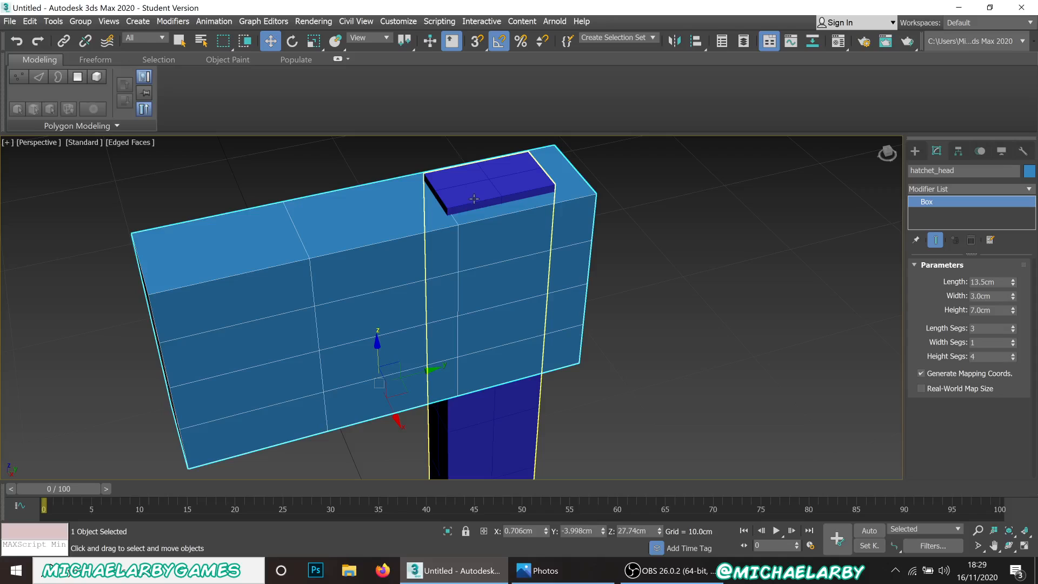
# Set the head box's width segments to 2.
pyautogui.moveTo(465, 224)
pyautogui.keyDown('alt'); pyautogui.mouseDown(button='middle')
pyautogui.moveTo(491, 308)
pyautogui.moveTo(475, 299)
pyautogui.moveTo(481, 318)
pyautogui.moveTo(470, 319)
pyautogui.mouseUp(button='middle'); pyautogui.keyUp('alt')
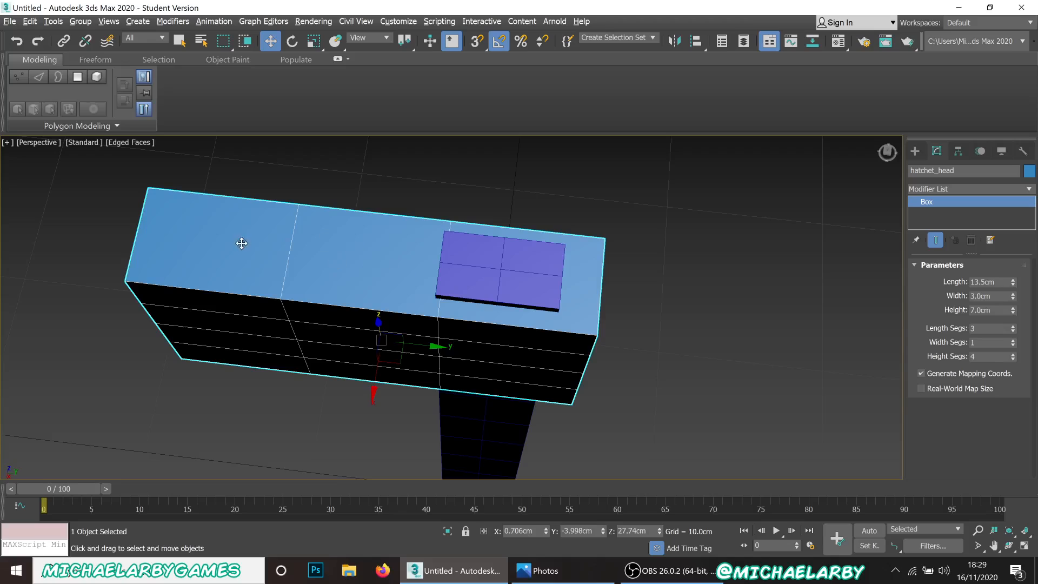
pyautogui.click(1013, 341)
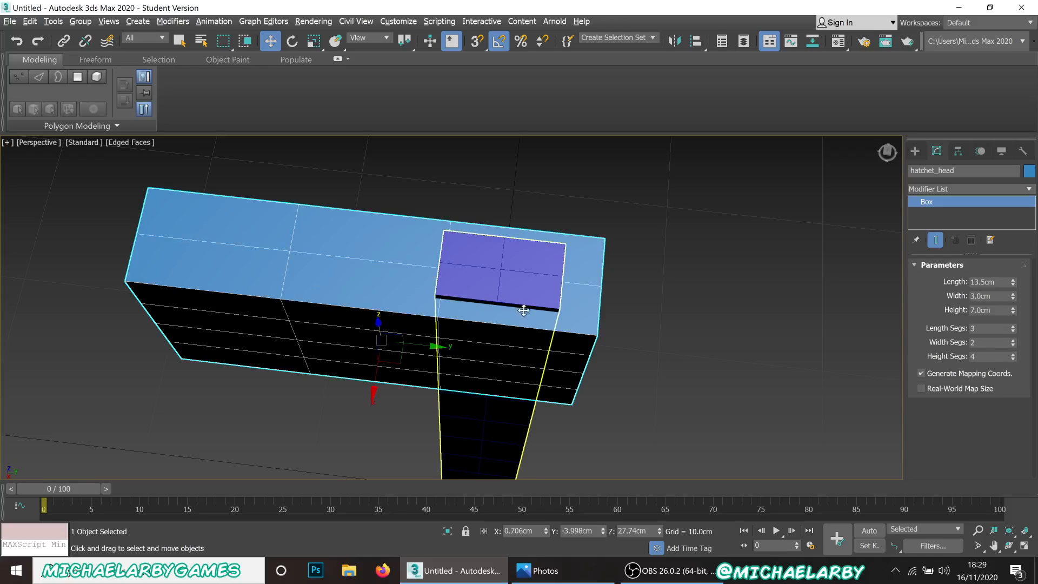
pyautogui.moveTo(554, 332)
pyautogui.keyDown('alt'); pyautogui.mouseDown(button='middle')
pyautogui.moveTo(559, 295)
pyautogui.moveTo(554, 301)
pyautogui.moveTo(598, 243)
pyautogui.moveTo(588, 234)
pyautogui.moveTo(571, 331)
pyautogui.moveTo(573, 315)
pyautogui.moveTo(509, 269)
pyautogui.mouseUp(button='middle'); pyautogui.keyUp('alt')
pyautogui.scroll(-5, 509, 269)
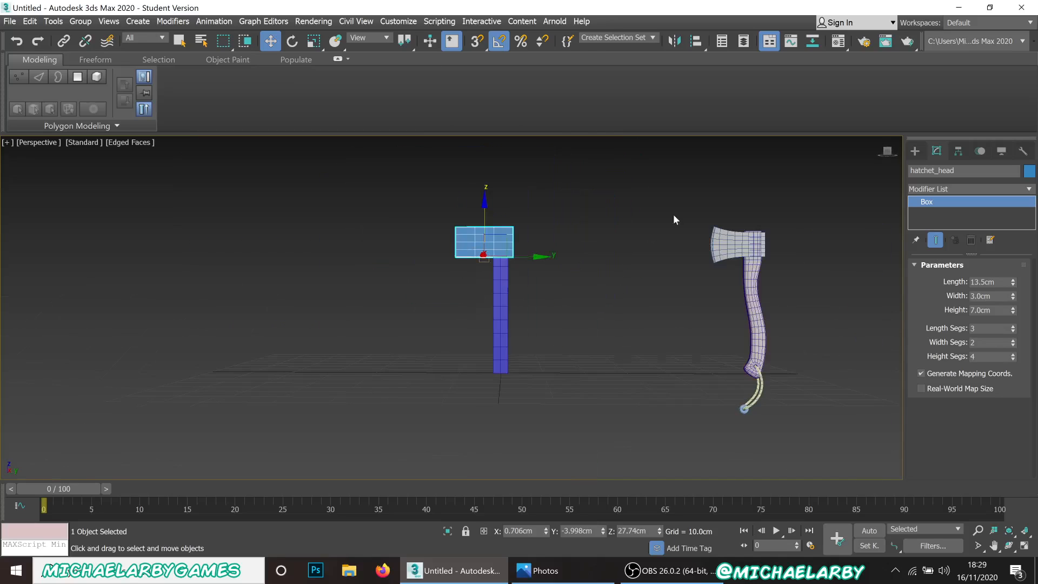
# Move the finished axe model horizontally closer to the blocked-out axe and clear the selection.
pyautogui.moveTo(793, 442); pyautogui.dragTo(793, 443)
pyautogui.moveTo(785, 338); pyautogui.dragTo(650, 352)
pyautogui.click(515, 334)
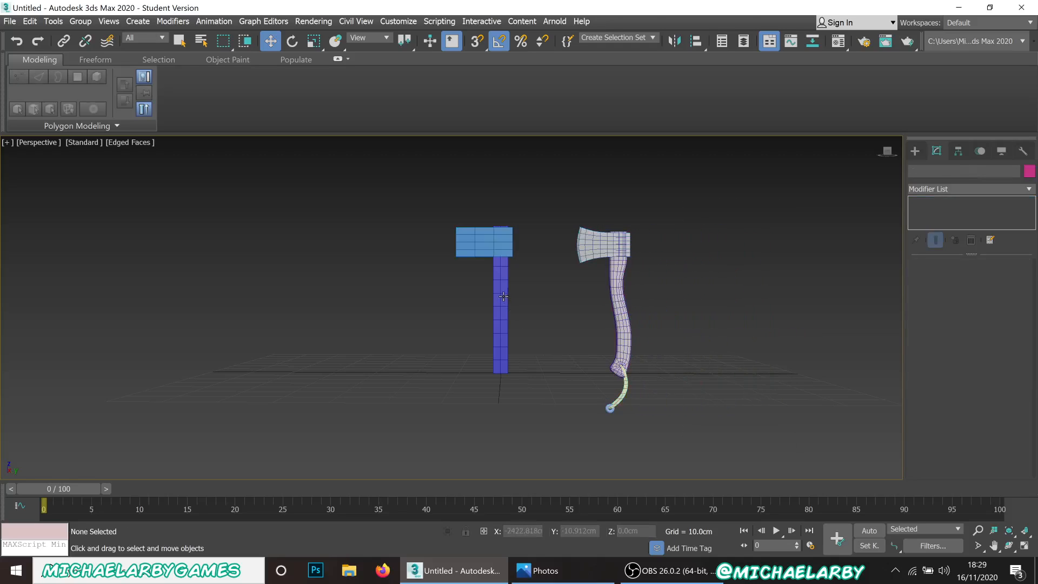
# Convert the hatchet_handle box to an Editable Poly.
pyautogui.scroll(5, 515, 333)
pyautogui.moveTo(519, 296); pyautogui.dragTo(542, 337, button='middle')
pyautogui.rightClick(510, 287)
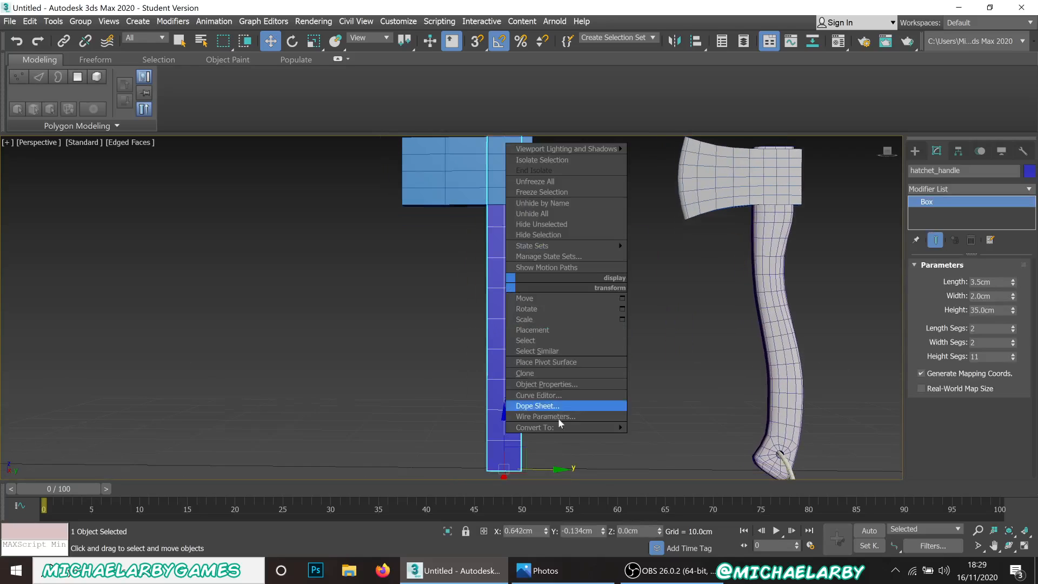
pyautogui.moveTo(566, 428)
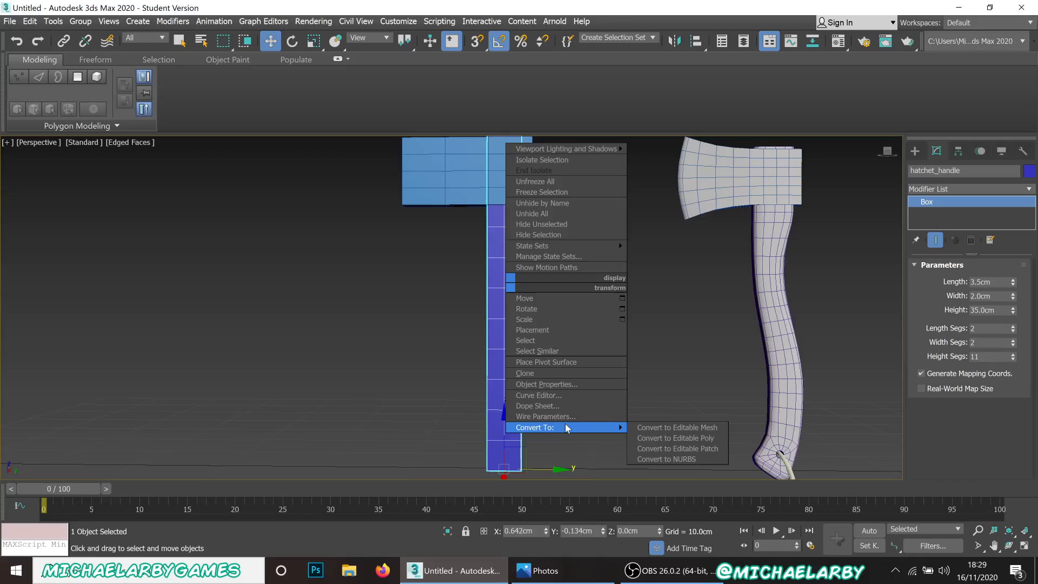
pyautogui.click(648, 438)
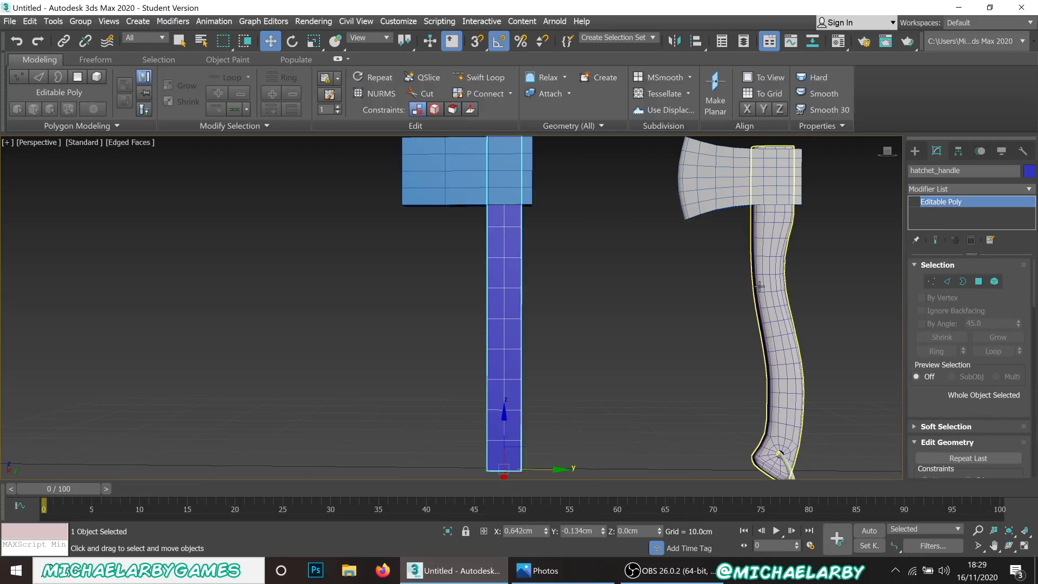
# Switch the viewport from Perspective to the Right view and frame both axes.
pyautogui.keyDown('alt'); pyautogui.moveTo(554, 342); pyautogui.dragTo(409, 321, button='middle'); pyautogui.keyUp('alt')
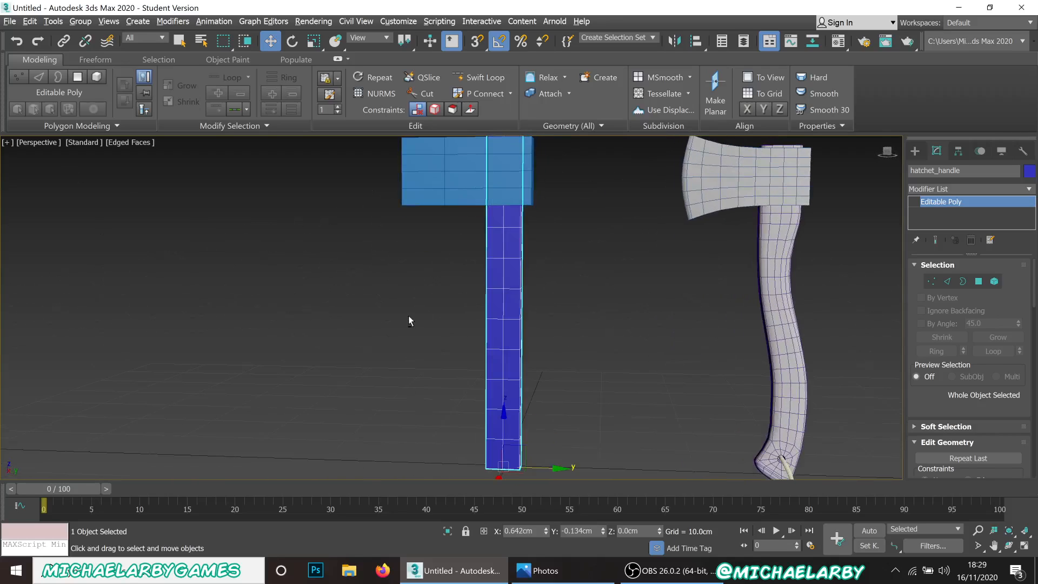
pyautogui.click(41, 146)
pyautogui.click(41, 143)
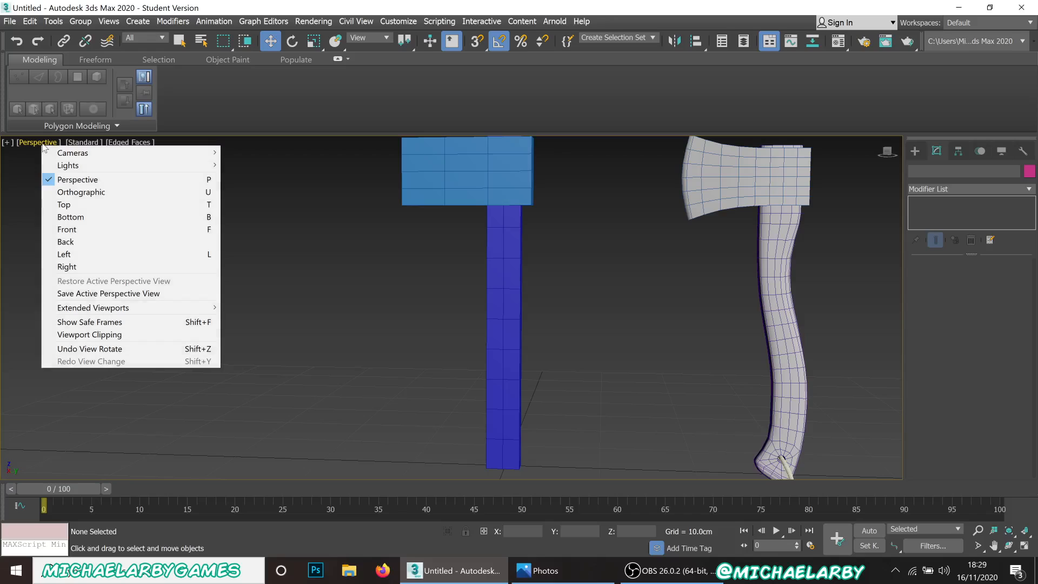
pyautogui.click(68, 266)
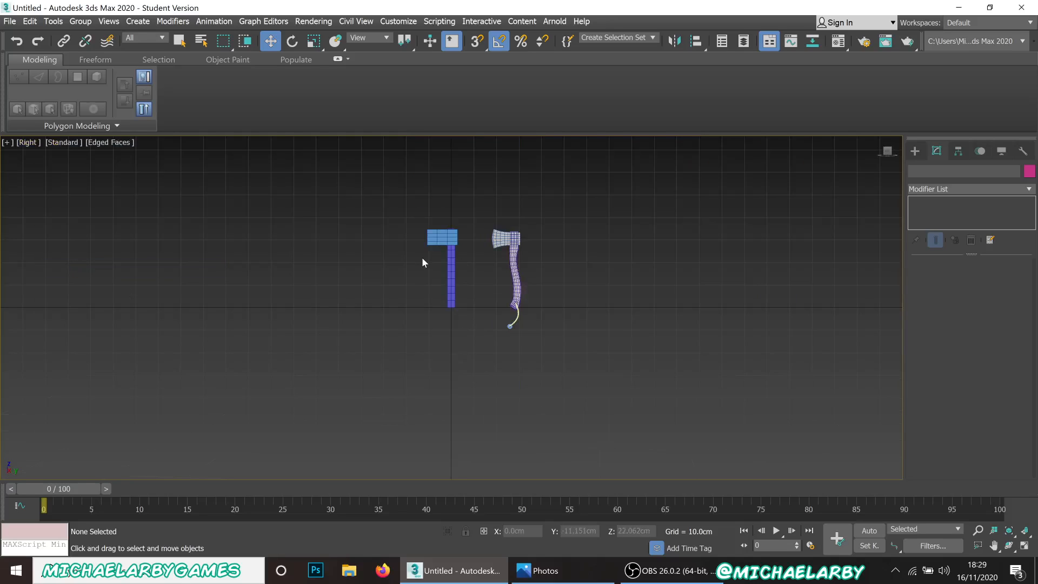
pyautogui.scroll(10, 494, 247)
pyautogui.moveTo(521, 308); pyautogui.dragTo(453, 281, button='middle')
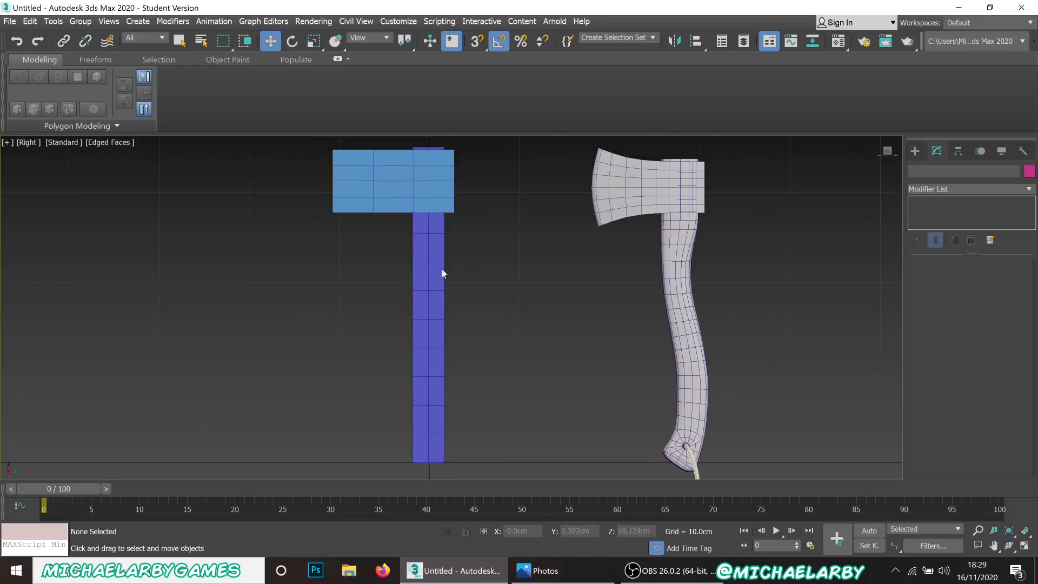
# Start vertex editing on the handle and raise the vertex row just below the head closer to it.
pyautogui.click(421, 256)
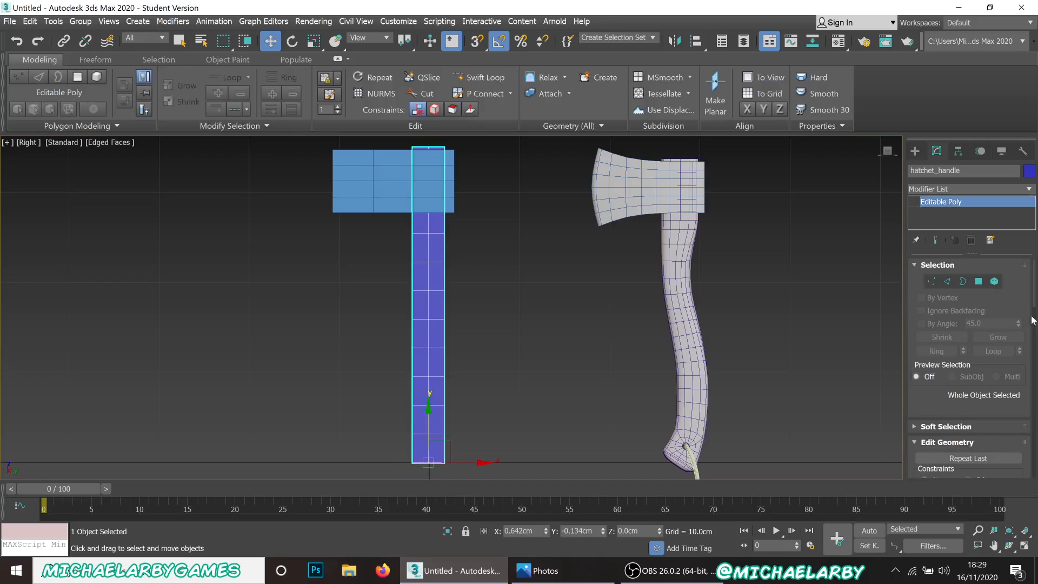
pyautogui.click(932, 281)
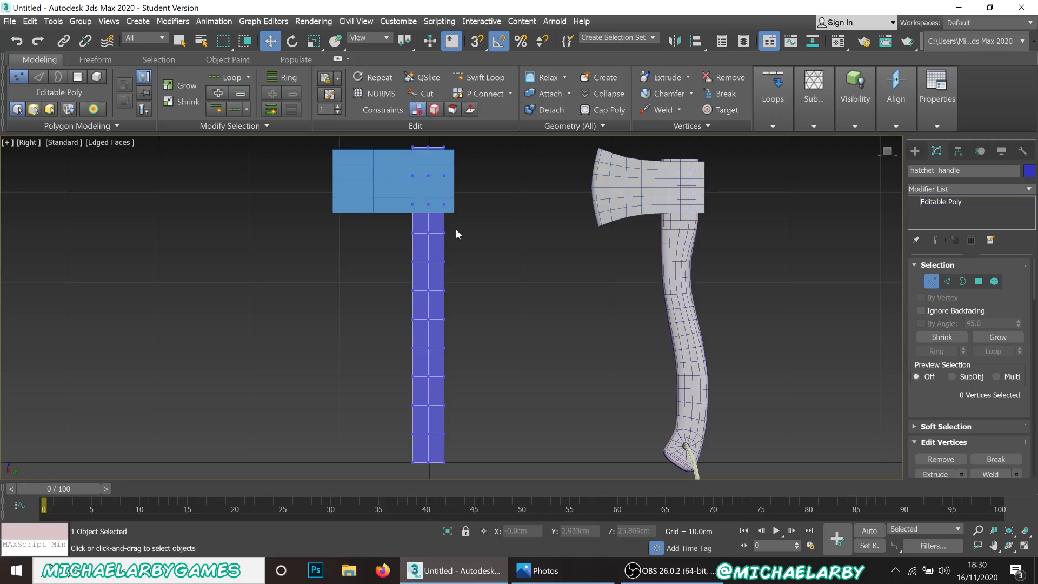
pyautogui.moveTo(406, 243); pyautogui.dragTo(433, 179)
pyautogui.moveTo(431, 185); pyautogui.dragTo(430, 177)
# Move the blade-side vertices of the upper handle slightly outward toward the blade, from the third row below the head up to the top.
pyautogui.moveTo(405, 259); pyautogui.dragTo(419, 303)
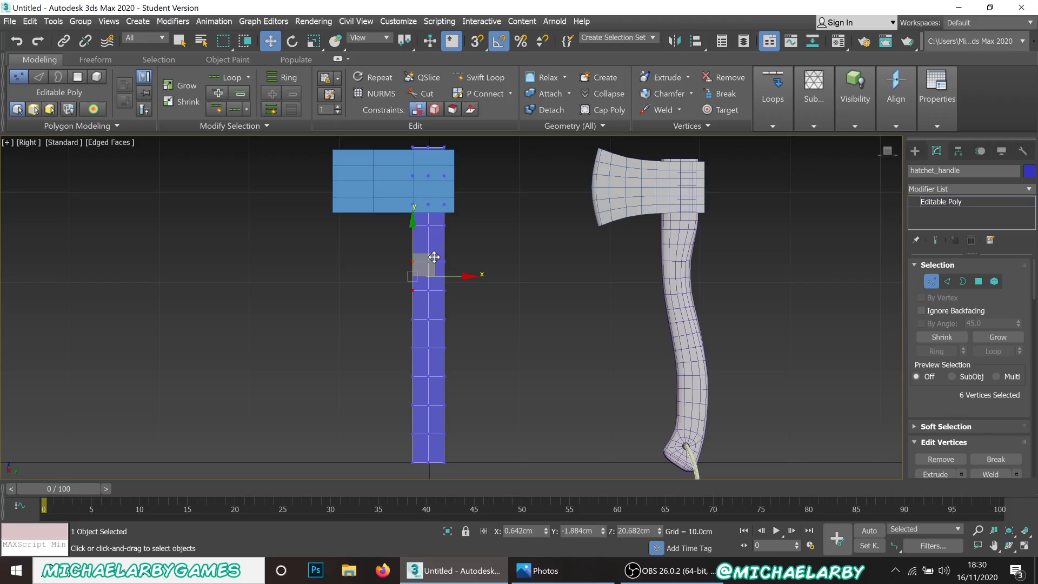
pyautogui.moveTo(433, 257); pyautogui.dragTo(423, 226)
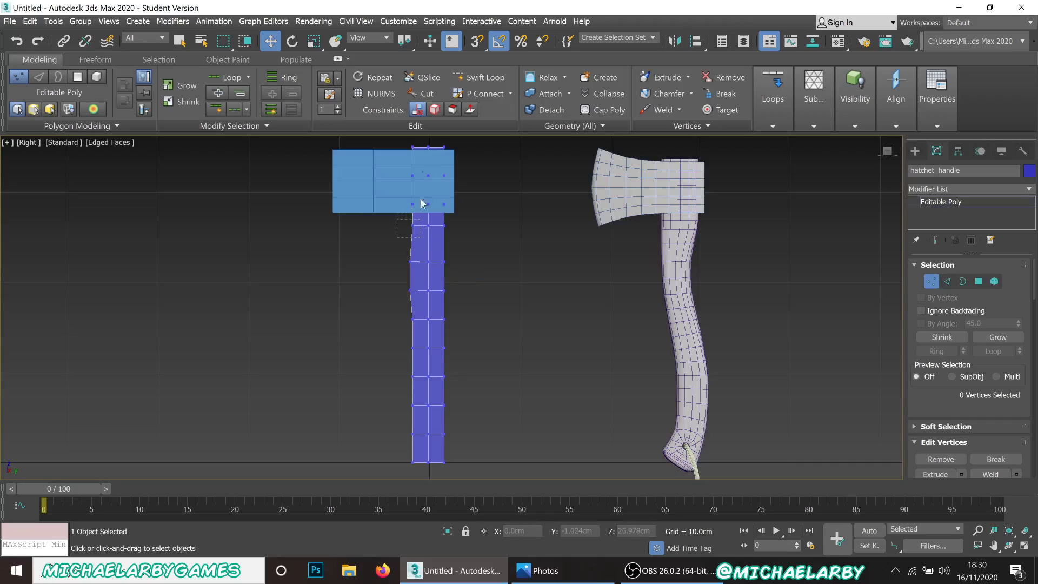
pyautogui.moveTo(421, 146); pyautogui.dragTo(421, 147)
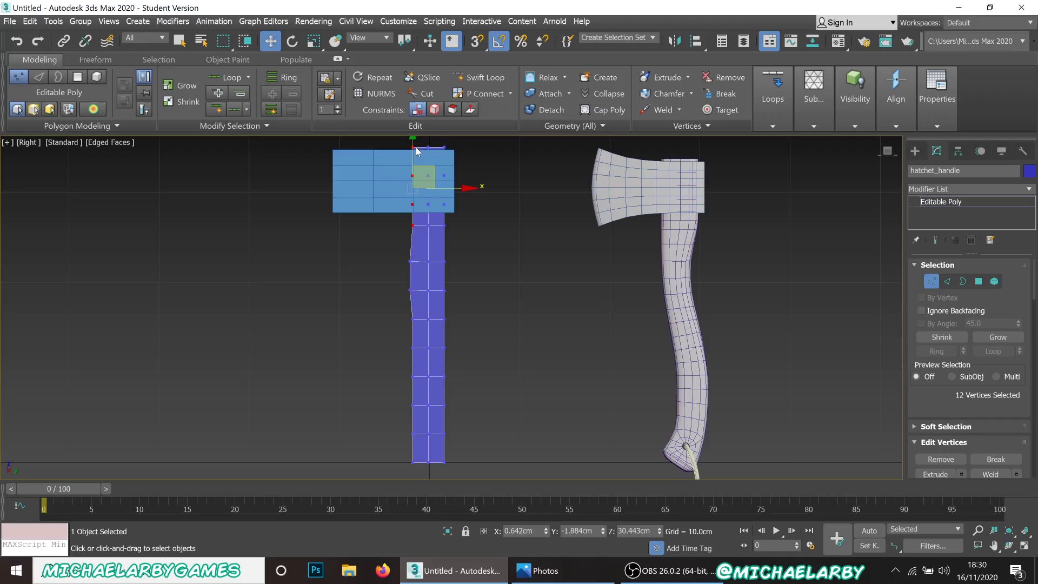
pyautogui.moveTo(445, 188); pyautogui.dragTo(441, 191)
# Shift the five lower vertex rows above the handle's base away from the blade side to form a bend, keeping the bottom row in place.
pyautogui.click(461, 337)
pyautogui.moveTo(455, 314); pyautogui.dragTo(391, 392)
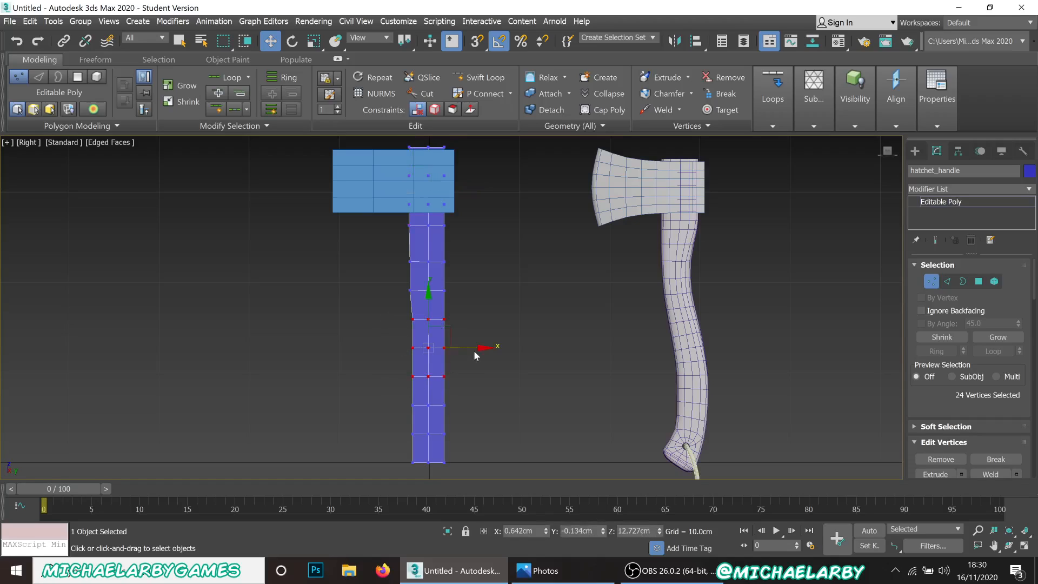
pyautogui.moveTo(467, 347); pyautogui.dragTo(475, 352)
pyautogui.moveTo(402, 393); pyautogui.dragTo(478, 423)
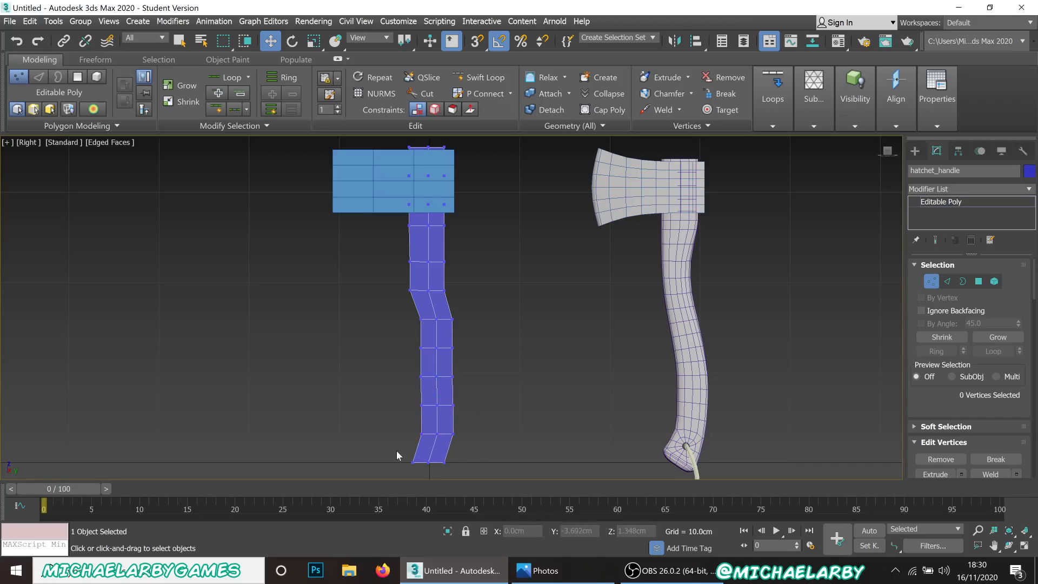
pyautogui.moveTo(397, 450); pyautogui.dragTo(450, 473)
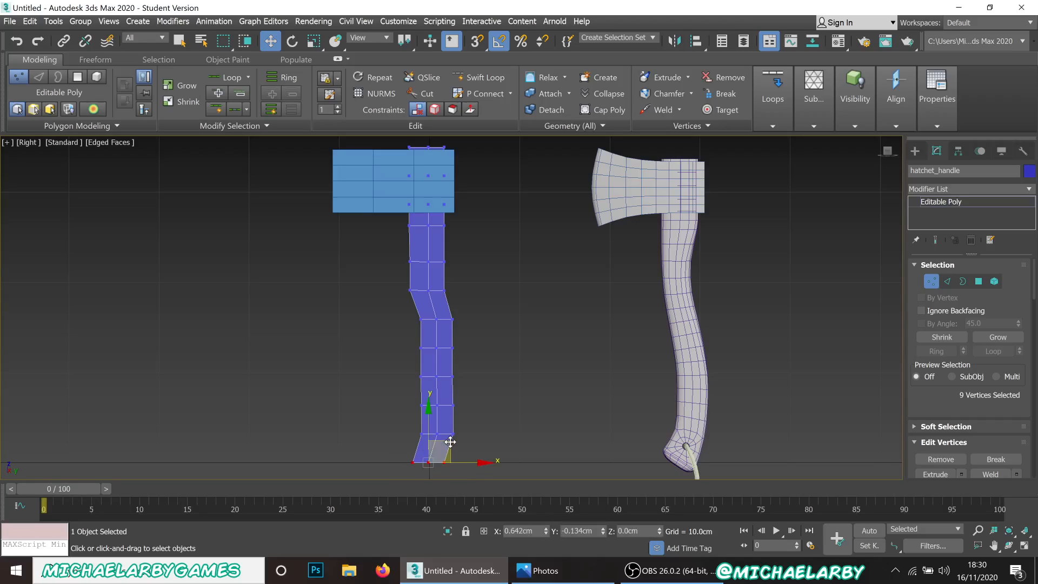
pyautogui.click(487, 346)
# Smooth the handle's S-curve by pushing the lower bulge rows further from the blade side and easing the middle rows above into the bend.
pyautogui.moveTo(404, 344); pyautogui.dragTo(475, 376)
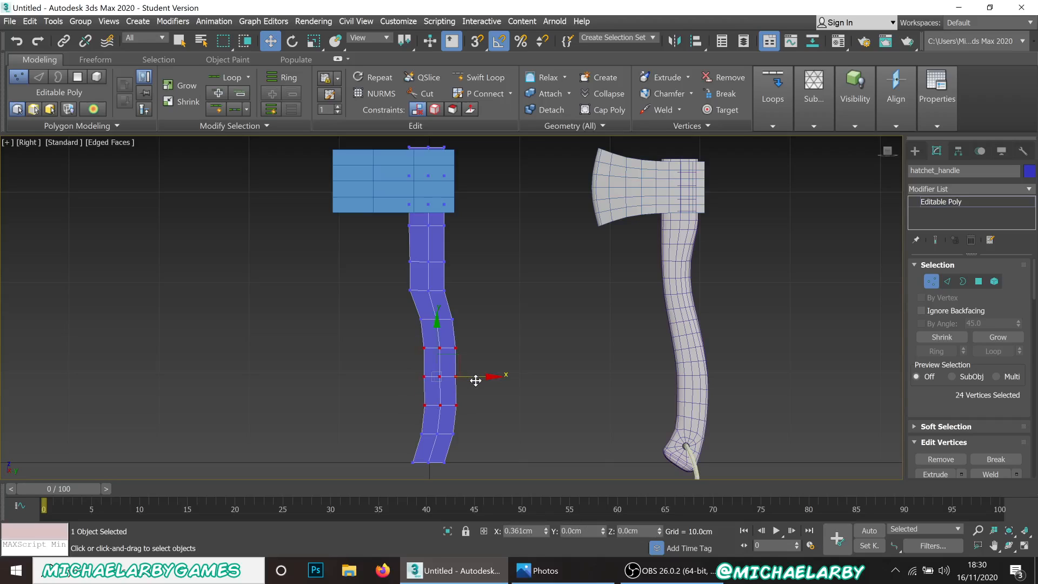
pyautogui.moveTo(388, 306); pyautogui.dragTo(470, 335)
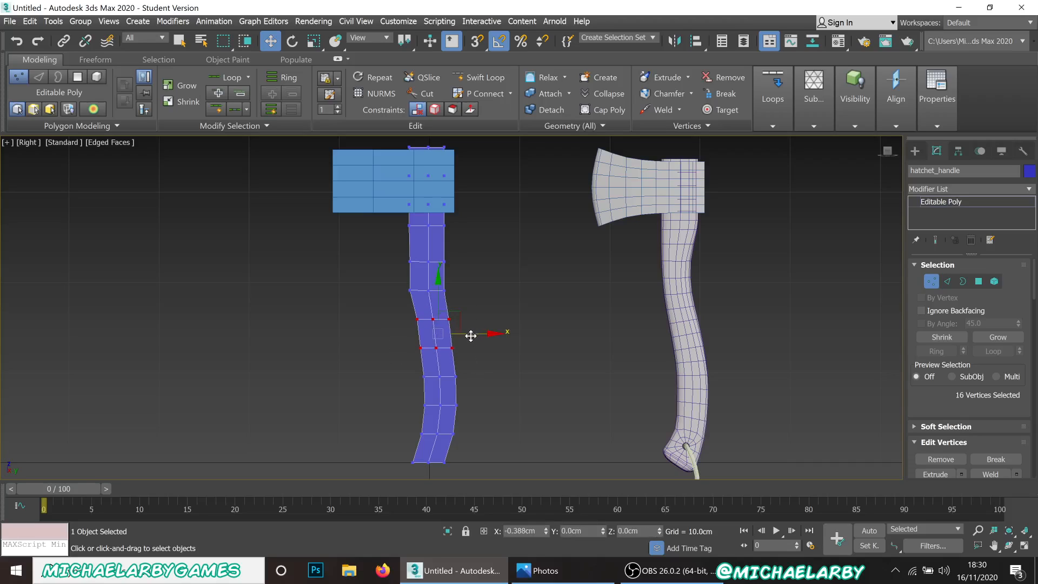
pyautogui.click(461, 285)
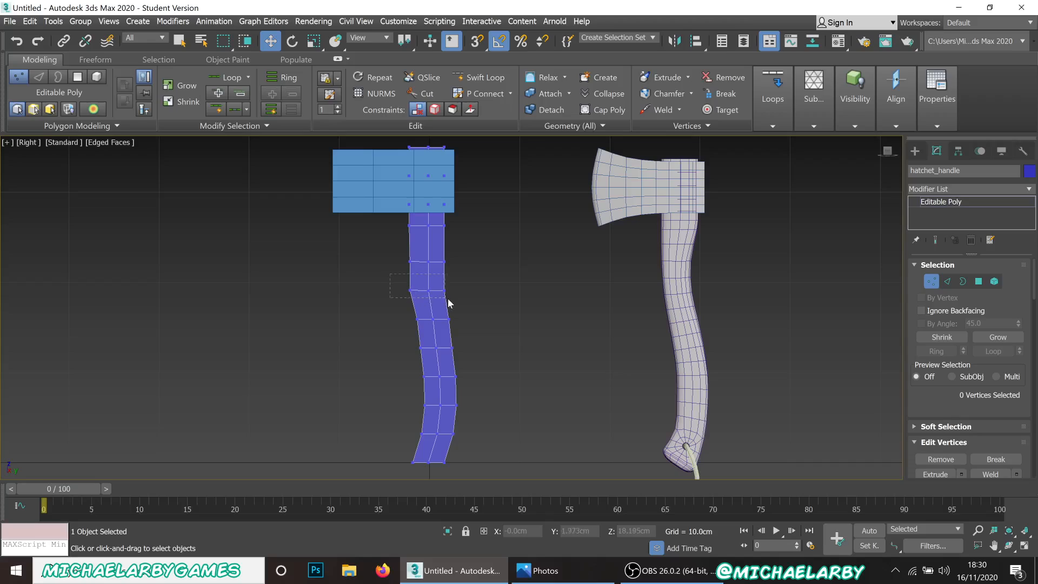
pyautogui.moveTo(447, 299); pyautogui.dragTo(464, 291)
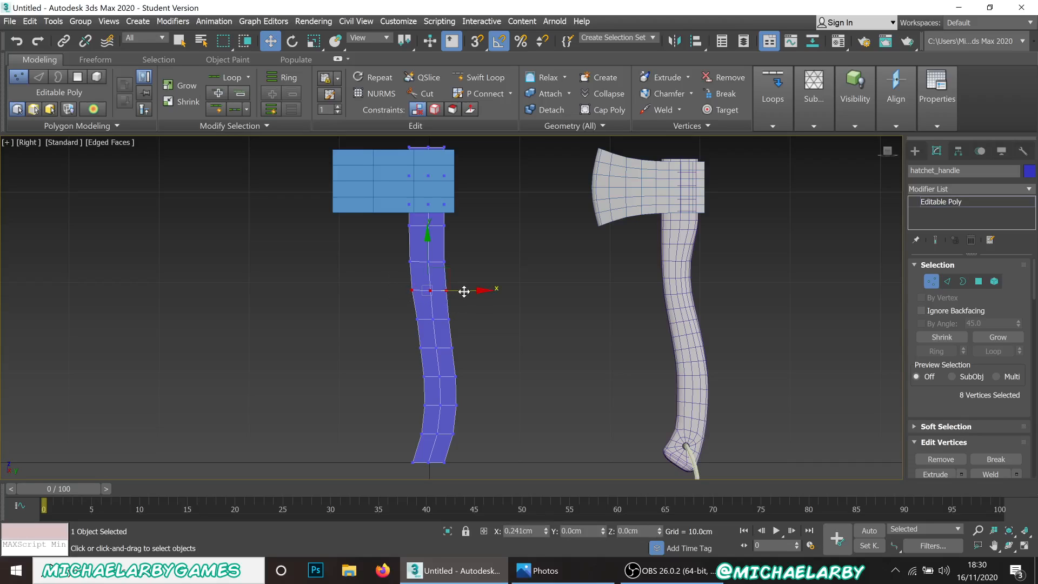
pyautogui.click(538, 236)
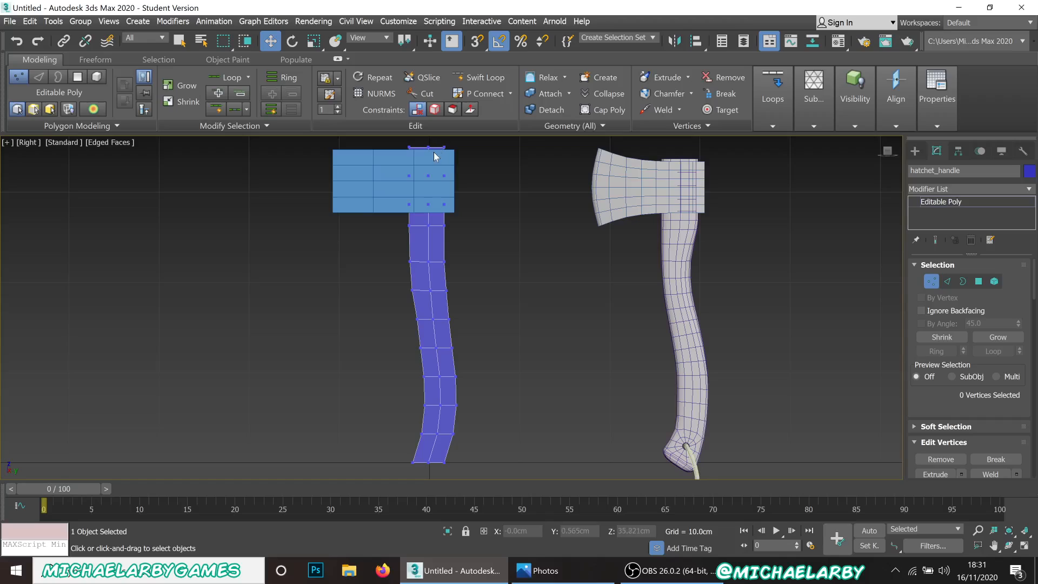
# Move the back-side vertices of the upper handle about 0.8 cm away from the blade, from the first row below the head up to the top.
pyautogui.moveTo(447, 201); pyautogui.dragTo(449, 233)
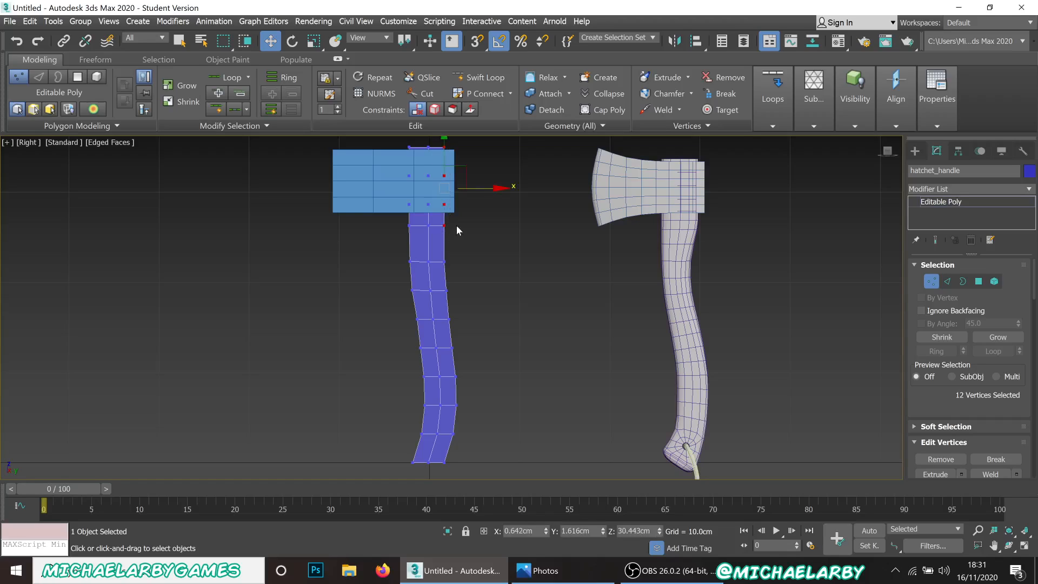
pyautogui.moveTo(481, 189); pyautogui.dragTo(487, 195)
pyautogui.moveTo(450, 282); pyautogui.dragTo(453, 359, button='middle')
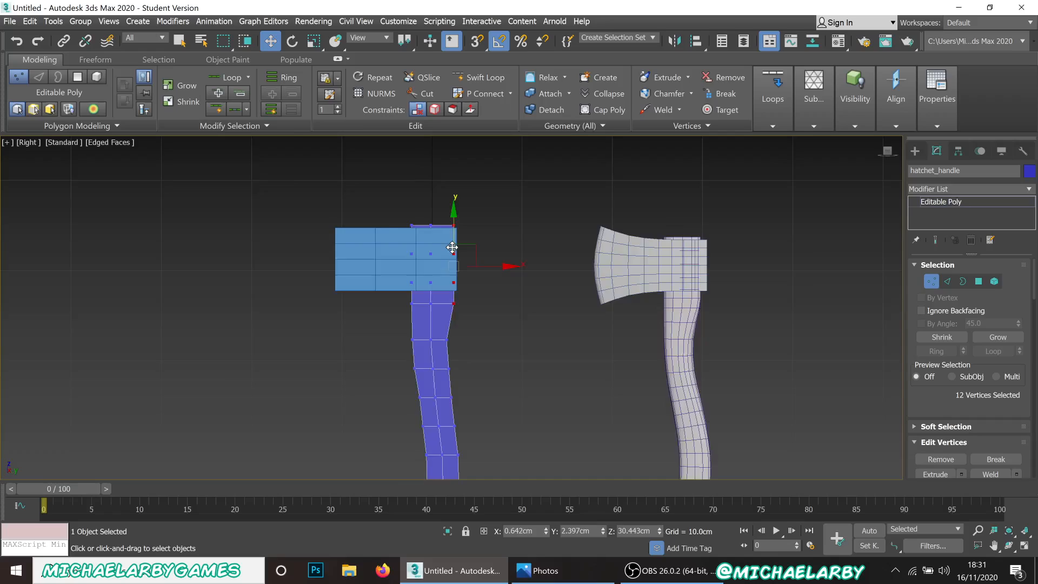
pyautogui.scroll(3, 451, 247)
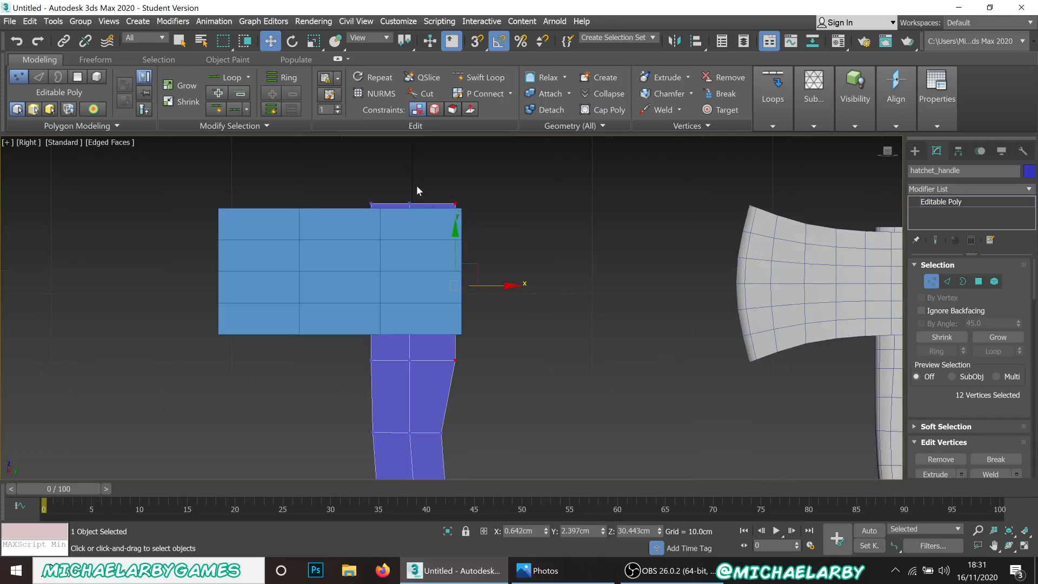
pyautogui.scroll(-4, 413, 200)
pyautogui.scroll(2, 425, 251)
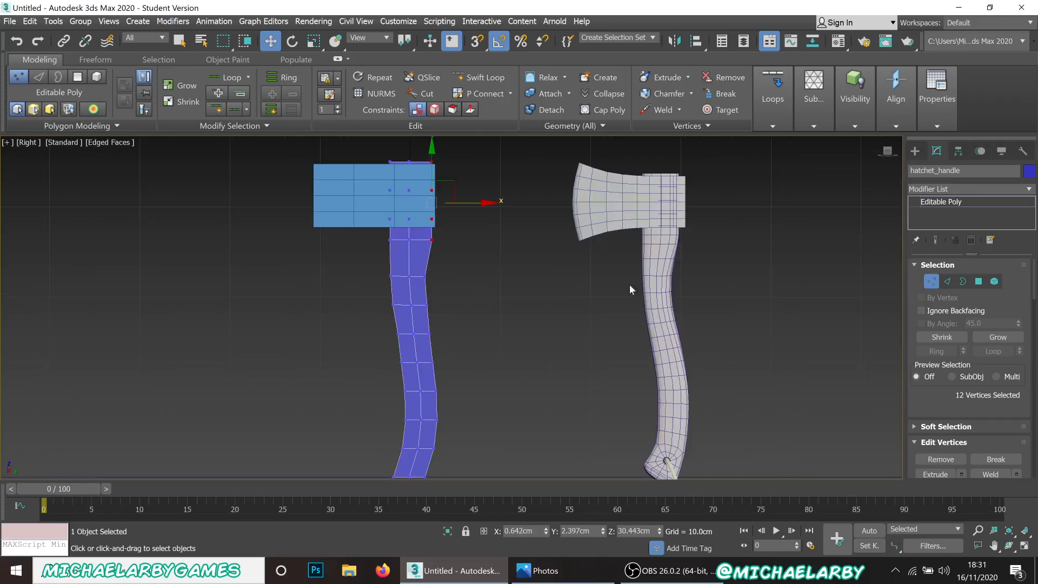
# Check the axe photo in Photos and flare the handle's base by pulling the blade-side vertices of the three lowest rows toward the blade, the bottom row furthest.
pyautogui.click(540, 571)
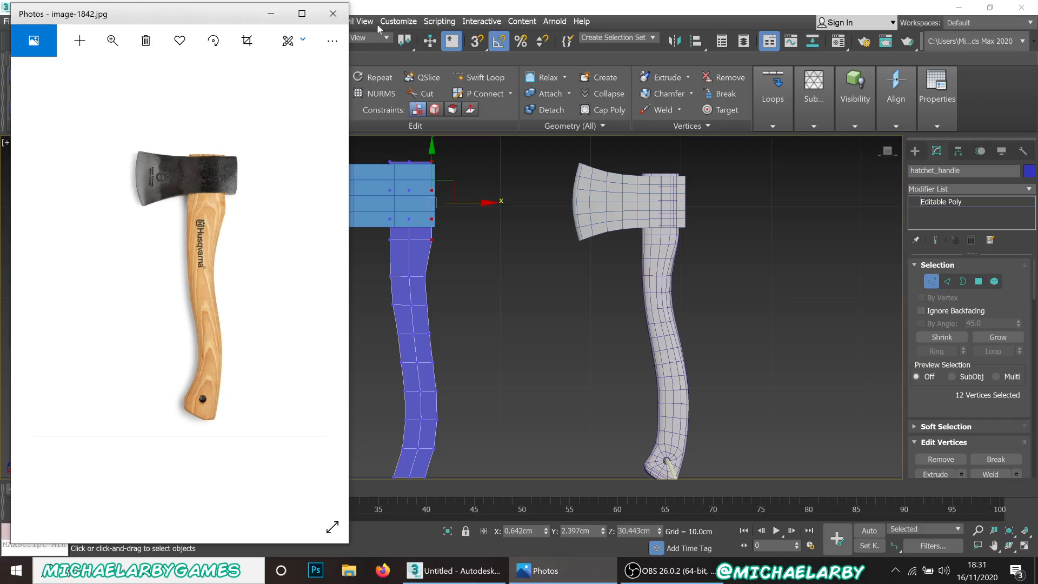
pyautogui.click(271, 13)
pyautogui.moveTo(382, 371); pyautogui.dragTo(375, 281, button='middle')
pyautogui.scroll(2, 384, 294)
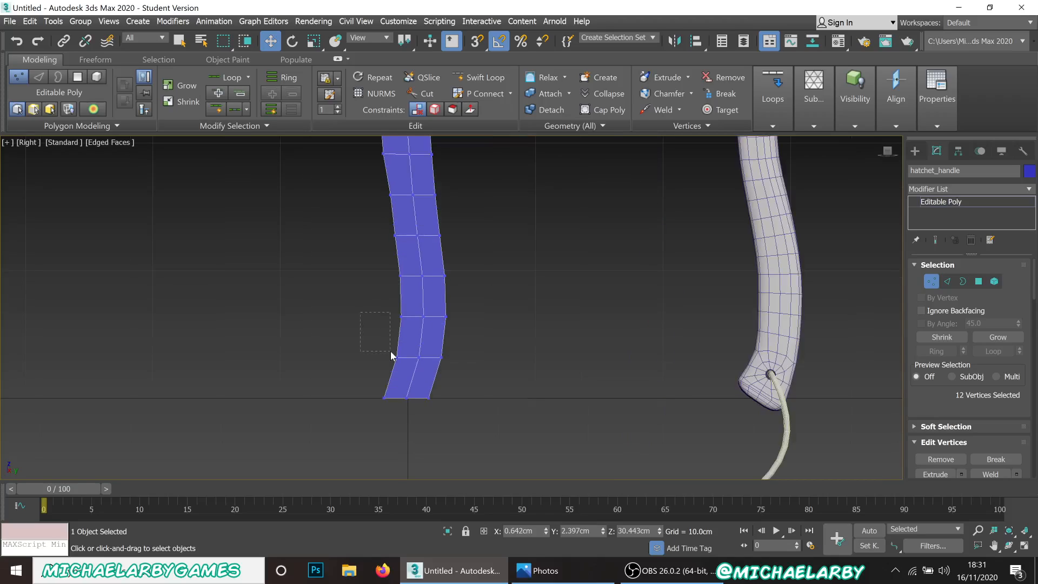
pyautogui.moveTo(406, 364); pyautogui.dragTo(413, 337)
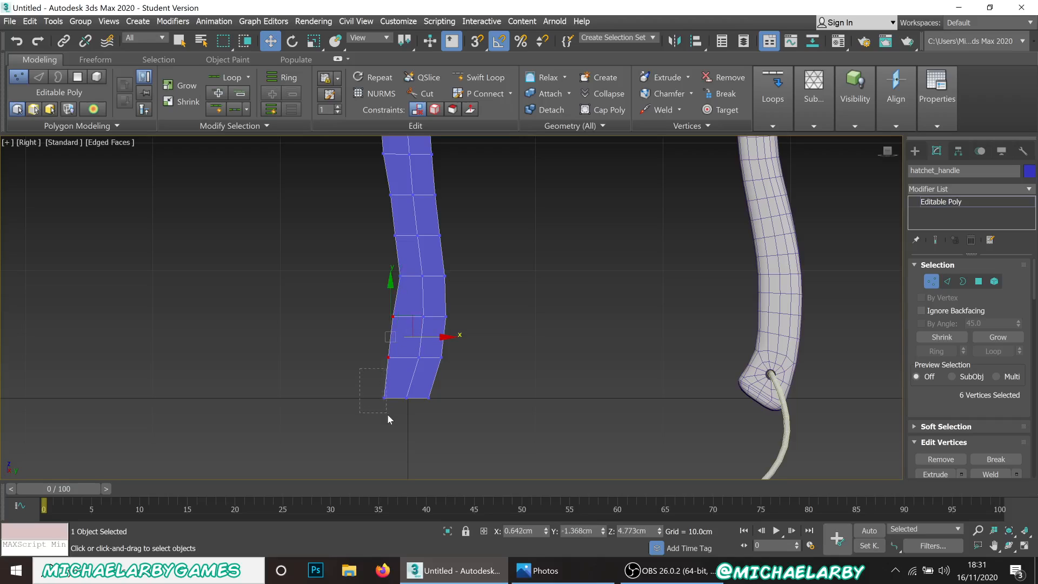
pyautogui.moveTo(387, 414)
pyautogui.mouseDown()
pyautogui.moveTo(405, 406)
pyautogui.moveTo(396, 401)
pyautogui.mouseUp()
pyautogui.scroll(-2, 395, 402)
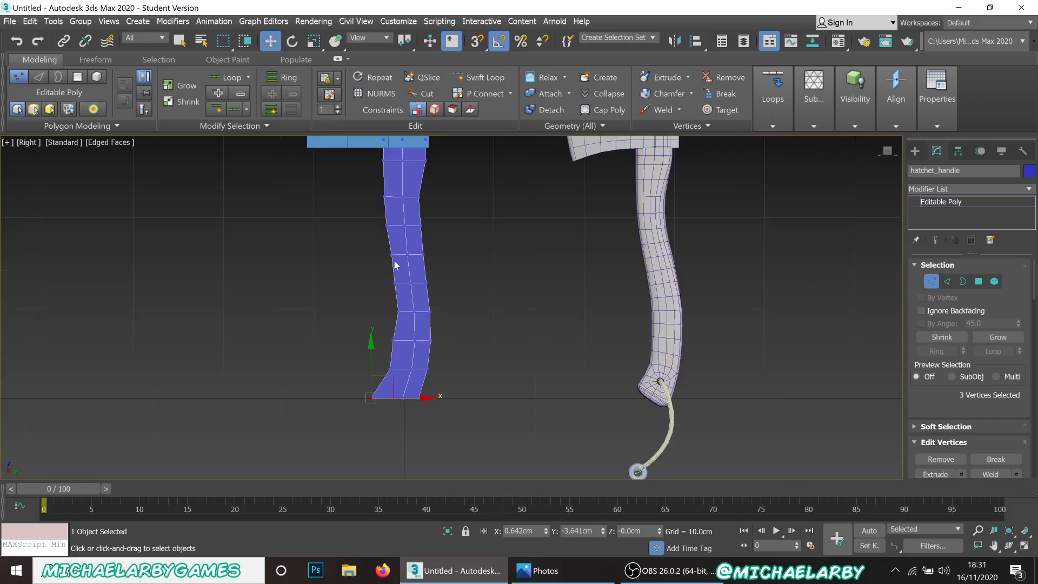
pyautogui.scroll(2, 394, 265)
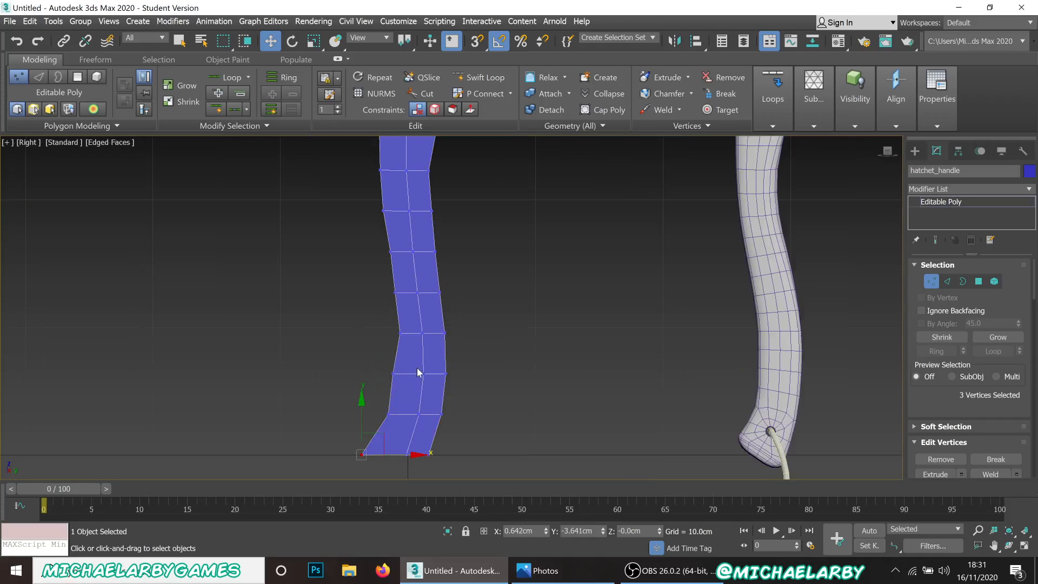
# Push the centre and back-side vertices of the first two rows above the base away from the blade, easing the neighbouring edge vertices into the bend.
pyautogui.moveTo(417, 367); pyautogui.dragTo(461, 435)
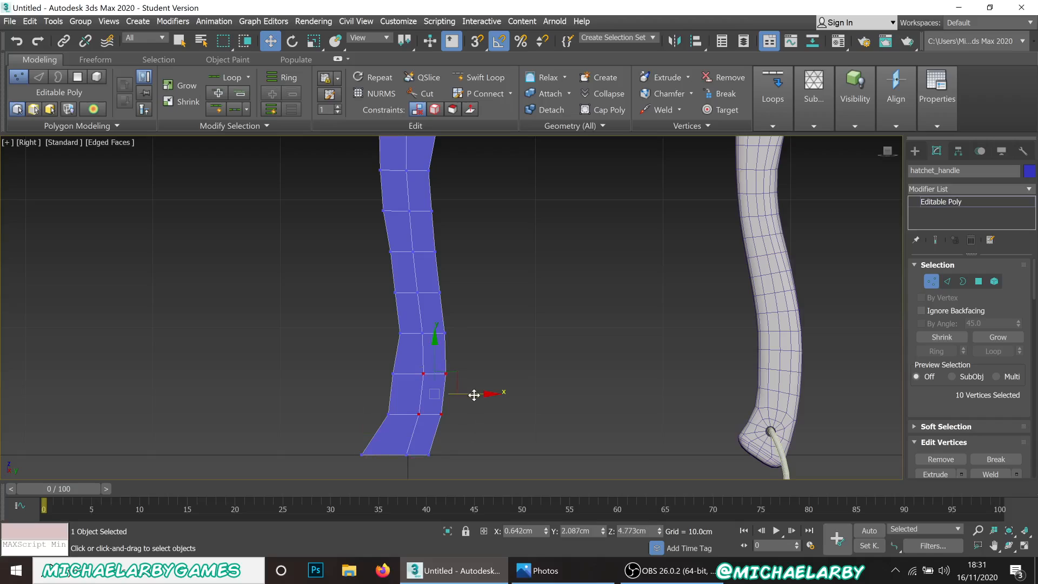
pyautogui.moveTo(474, 395); pyautogui.dragTo(481, 398)
pyautogui.click(422, 390)
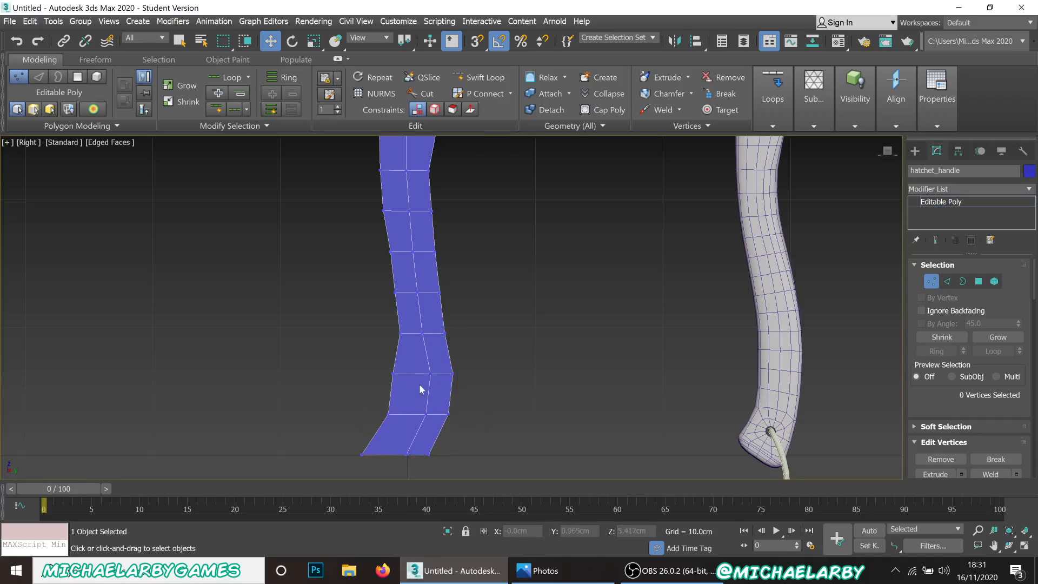
pyautogui.moveTo(382, 363); pyautogui.dragTo(488, 383)
pyautogui.click(466, 404)
pyautogui.scroll(-2, 465, 404)
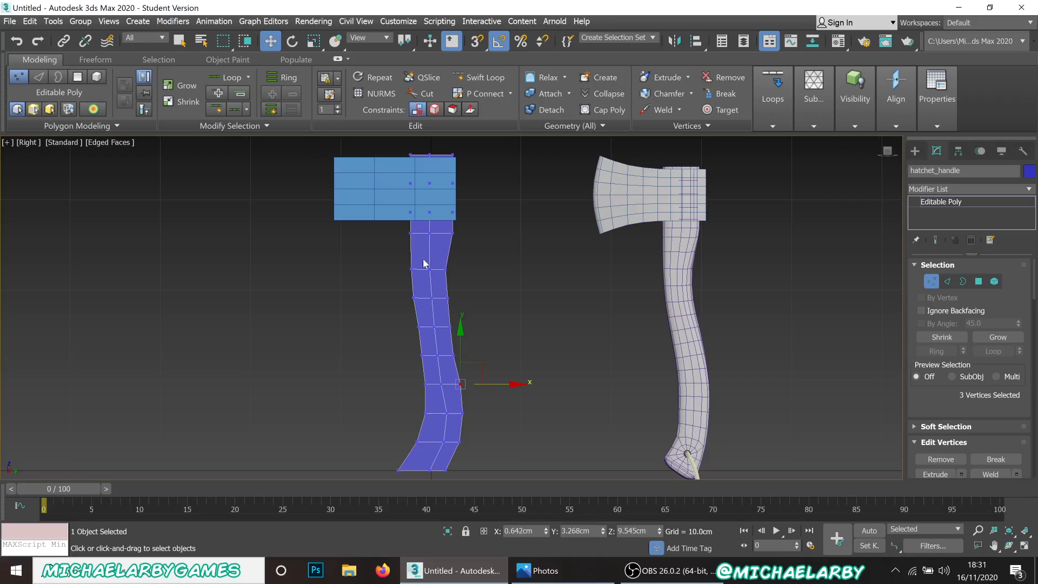
# Smooth the handle's back edge by nudging its side vertices slightly outward, at the second row below the head and along the lower rows to the base.
pyautogui.scroll(2, 423, 264)
pyautogui.moveTo(446, 260); pyautogui.dragTo(486, 274)
pyautogui.scroll(-4, 450, 295)
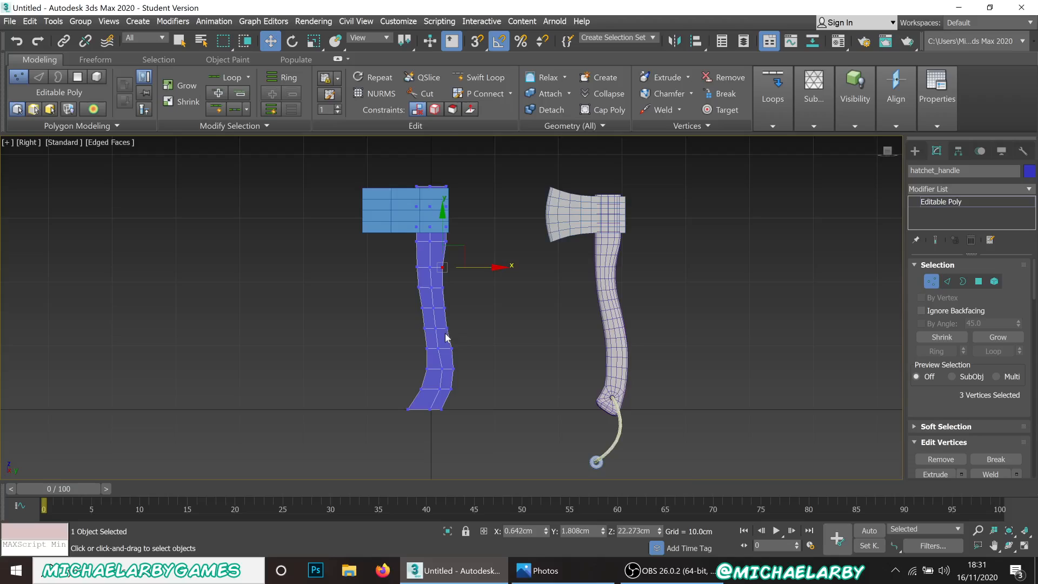
pyautogui.scroll(2, 472, 311)
pyautogui.moveTo(427, 355); pyautogui.dragTo(486, 342)
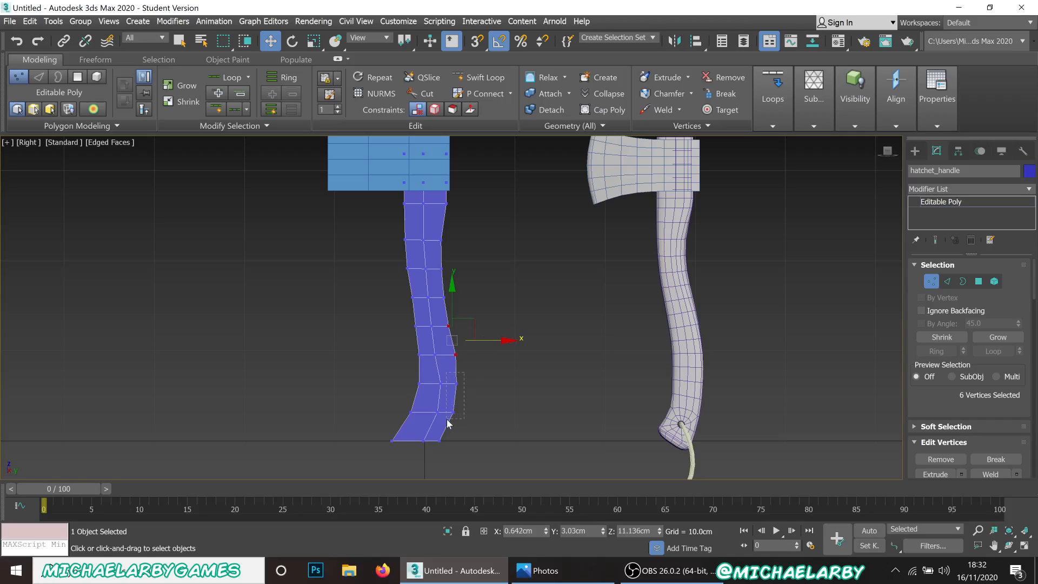
pyautogui.moveTo(447, 420); pyautogui.dragTo(481, 398)
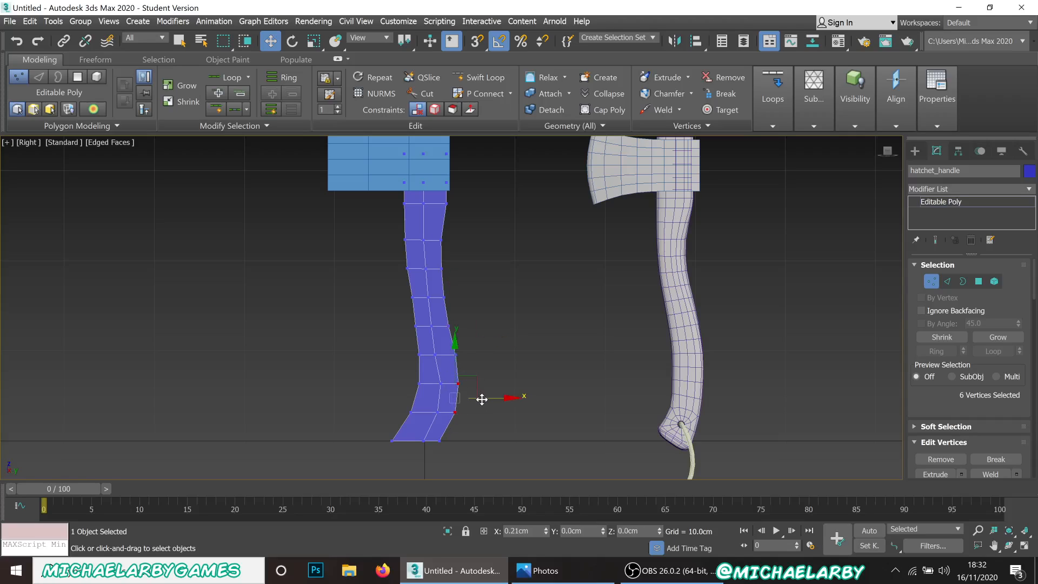
pyautogui.click(465, 424)
pyautogui.moveTo(445, 453); pyautogui.dragTo(474, 443)
pyautogui.click(433, 420)
# Shift the centre vertices of the first two rows above the base slightly toward the blade side to even out the centre line.
pyautogui.scroll(4, 433, 420)
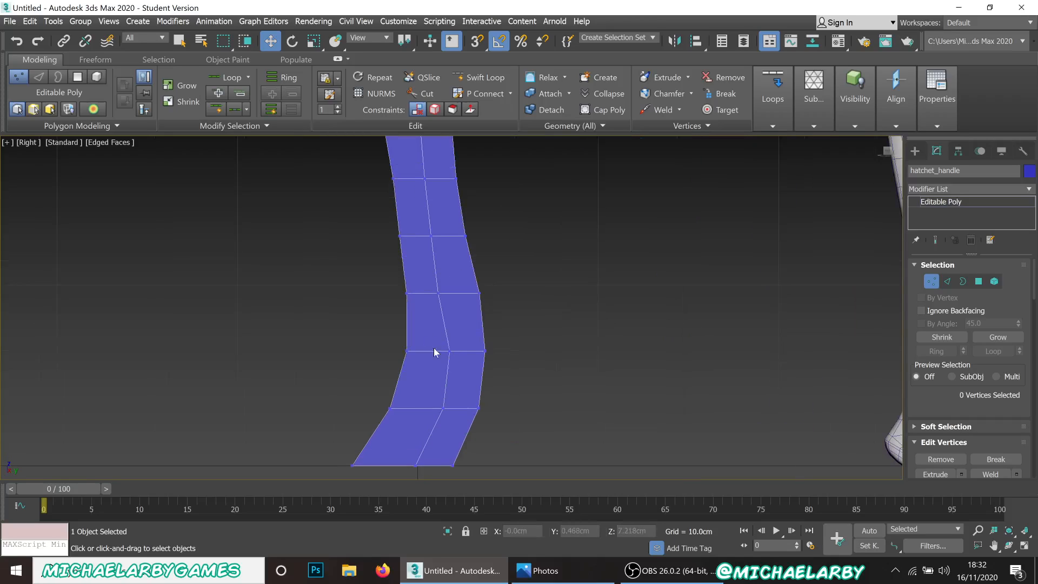
pyautogui.moveTo(451, 427); pyautogui.dragTo(459, 419)
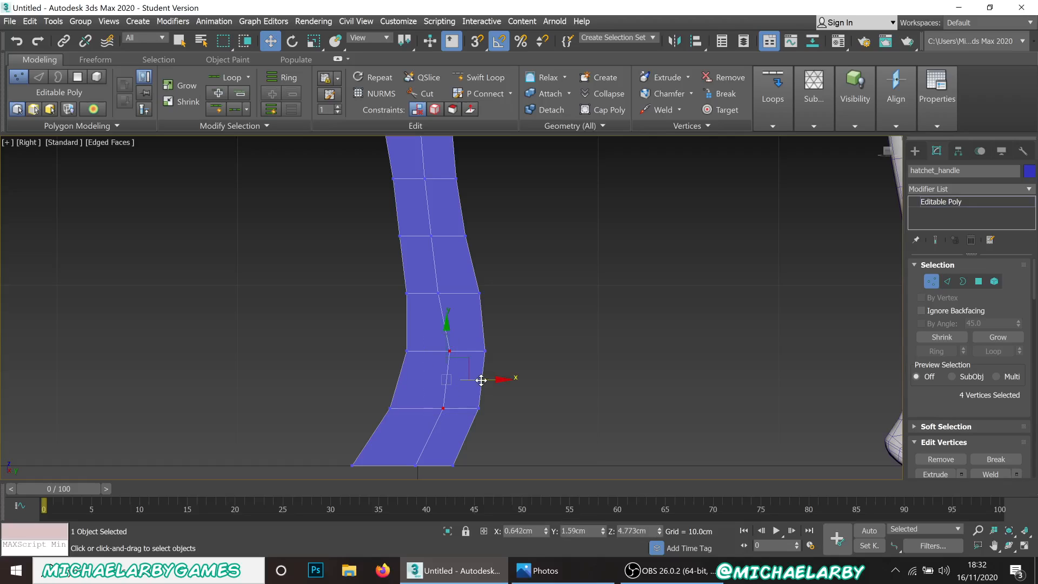
pyautogui.moveTo(480, 379); pyautogui.dragTo(472, 380)
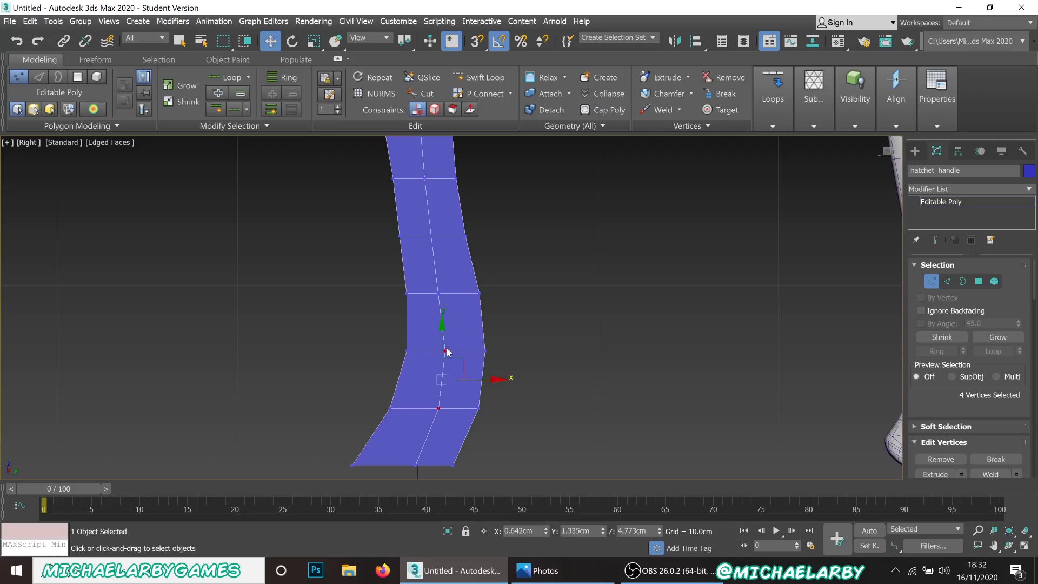
pyautogui.scroll(-2, 433, 331)
pyautogui.scroll(2, 450, 307)
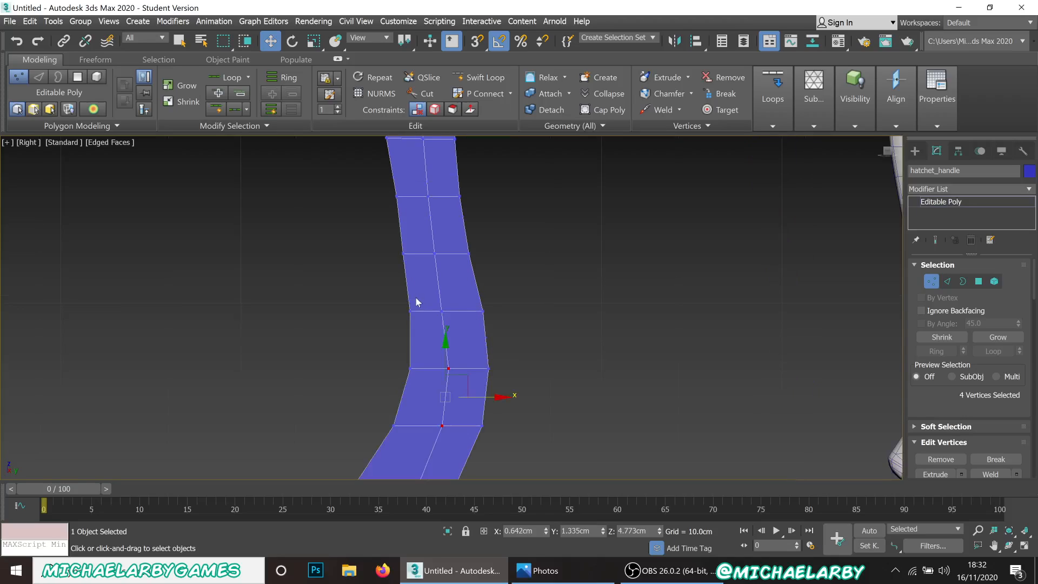
# Try to move the centre vertices of the third row above the base away from the blade, and undo the move.
pyautogui.moveTo(426, 299); pyautogui.dragTo(535, 359)
pyautogui.click(487, 381)
pyautogui.scroll(-3, 487, 378)
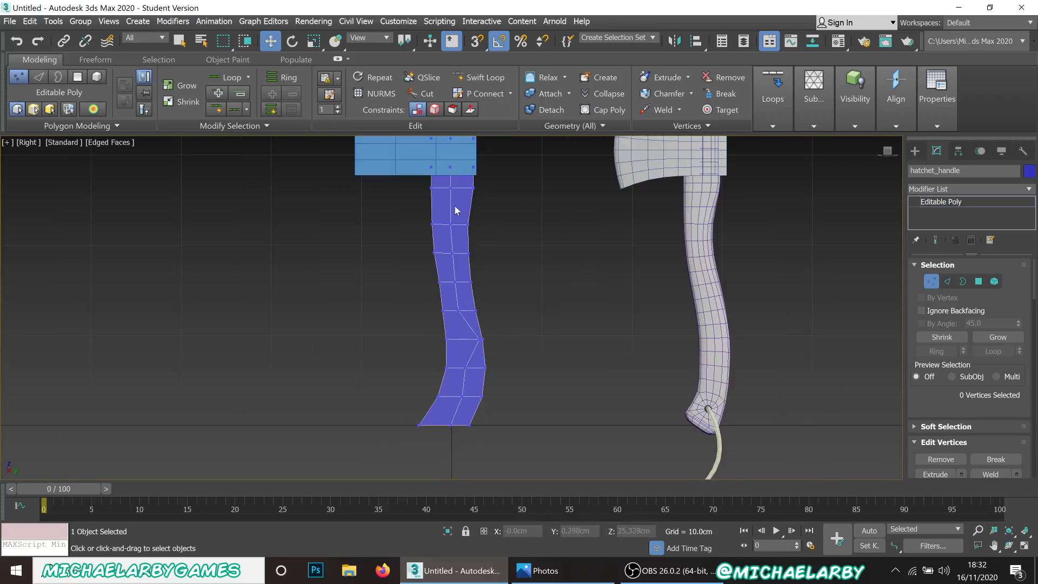
pyautogui.hotkey('ctrl', 'z')
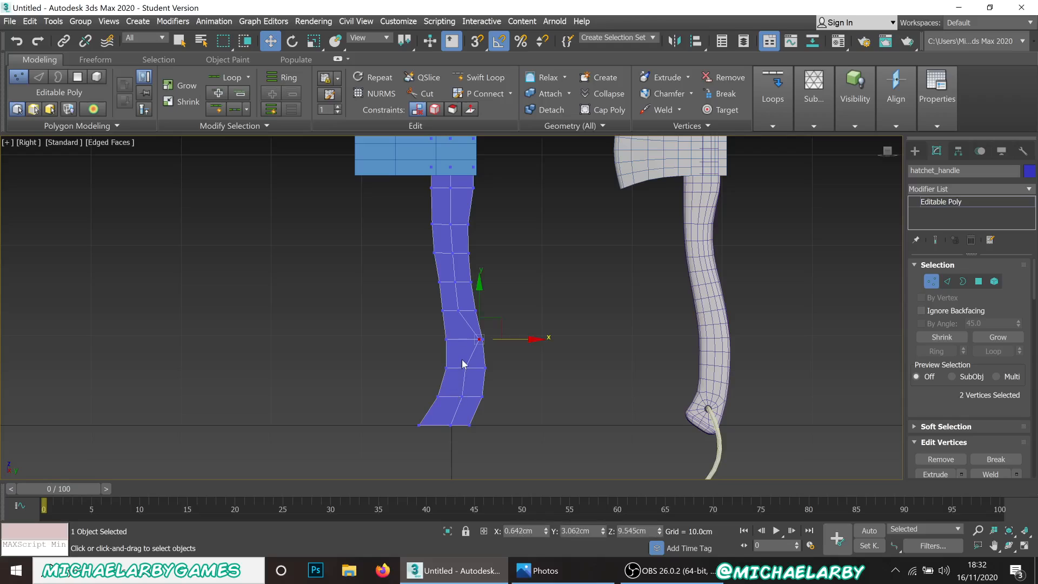
pyautogui.hotkey('ctrl', 'z')
# Try moving only one blade-side vertex of the third row above the base, inspect it in perspective, and restore its position.
pyautogui.scroll(4, 465, 368)
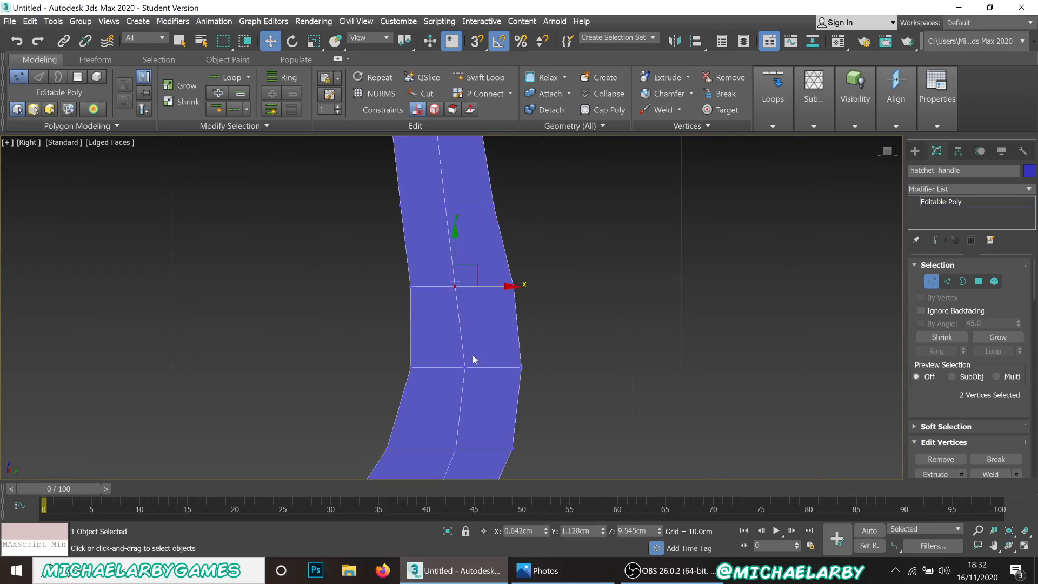
pyautogui.moveTo(368, 245); pyautogui.dragTo(429, 313)
pyautogui.click(431, 328)
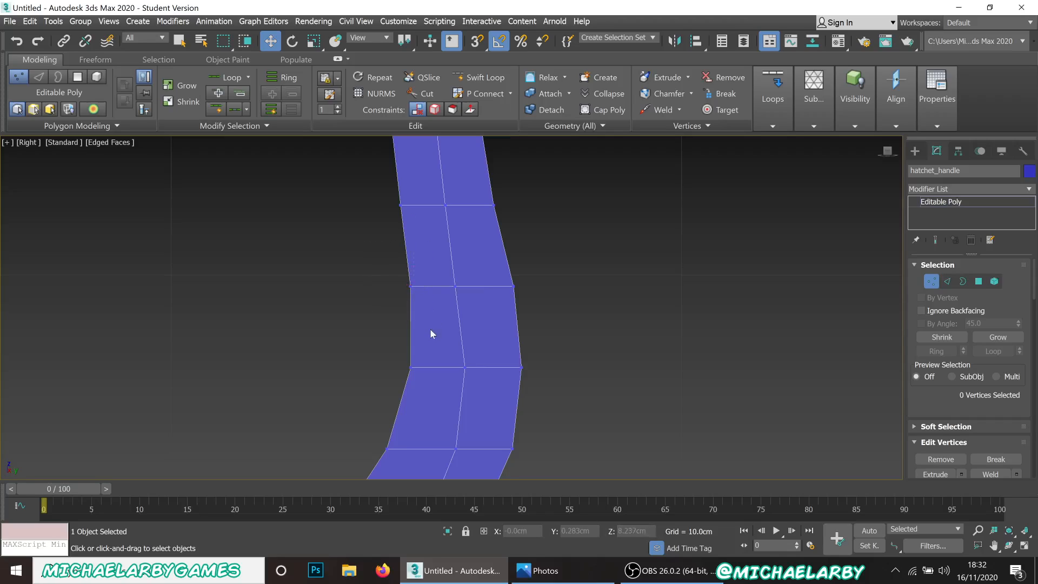
pyautogui.click(411, 286)
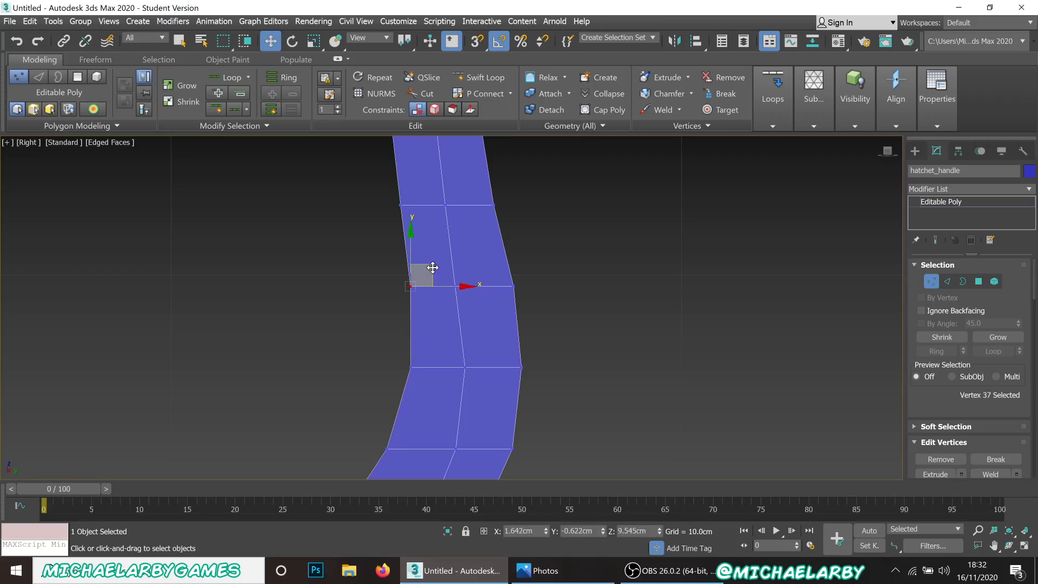
pyautogui.moveTo(429, 271); pyautogui.dragTo(427, 244)
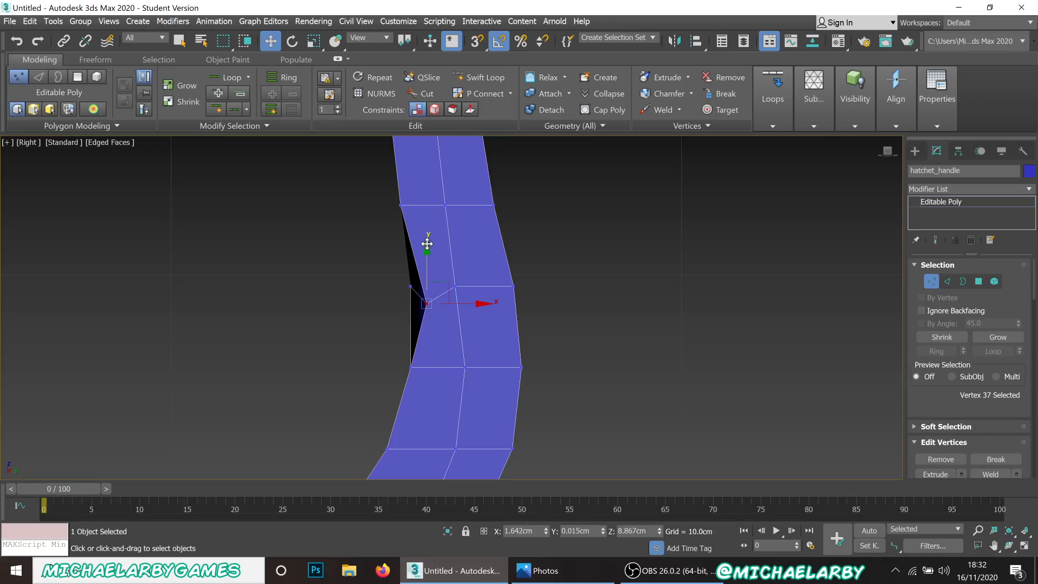
pyautogui.press('p')
pyautogui.moveTo(371, 301)
pyautogui.keyDown('alt'); pyautogui.mouseDown(button='middle')
pyautogui.moveTo(409, 297)
pyautogui.moveTo(385, 291)
pyautogui.moveTo(399, 297)
pyautogui.mouseUp(button='middle'); pyautogui.keyUp('alt')
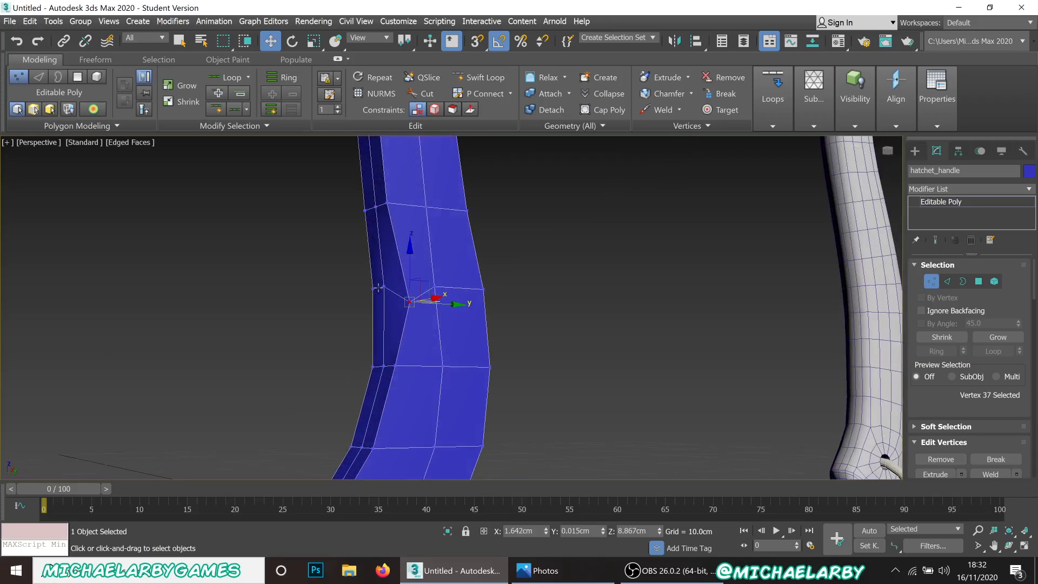
pyautogui.moveTo(414, 298); pyautogui.dragTo(400, 281)
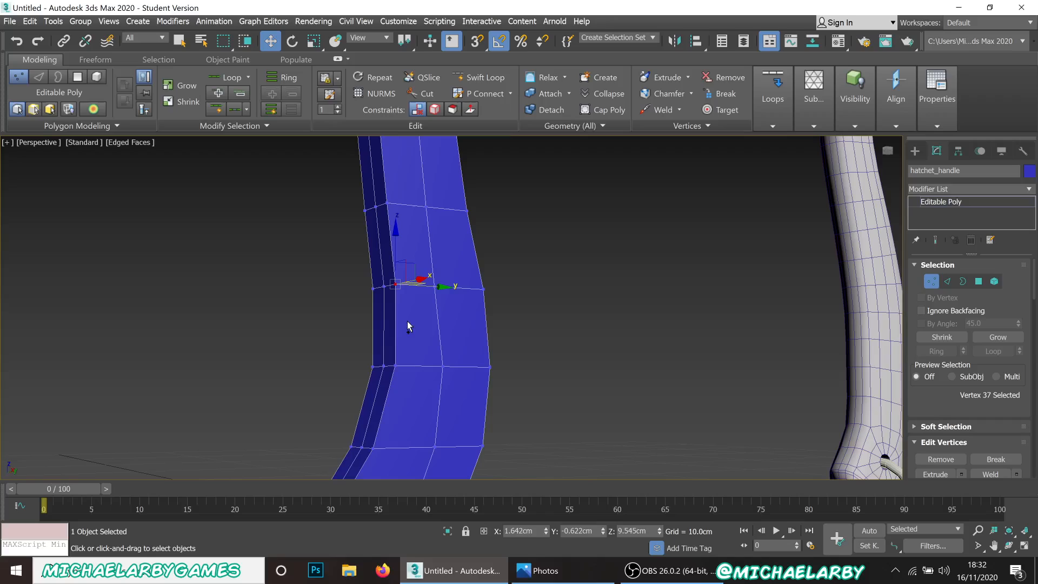
# Examine the three blade-side vertices of the third row from several angles while they are selected, and clear the selection.
pyautogui.click(319, 303)
pyautogui.scroll(5, 371, 280)
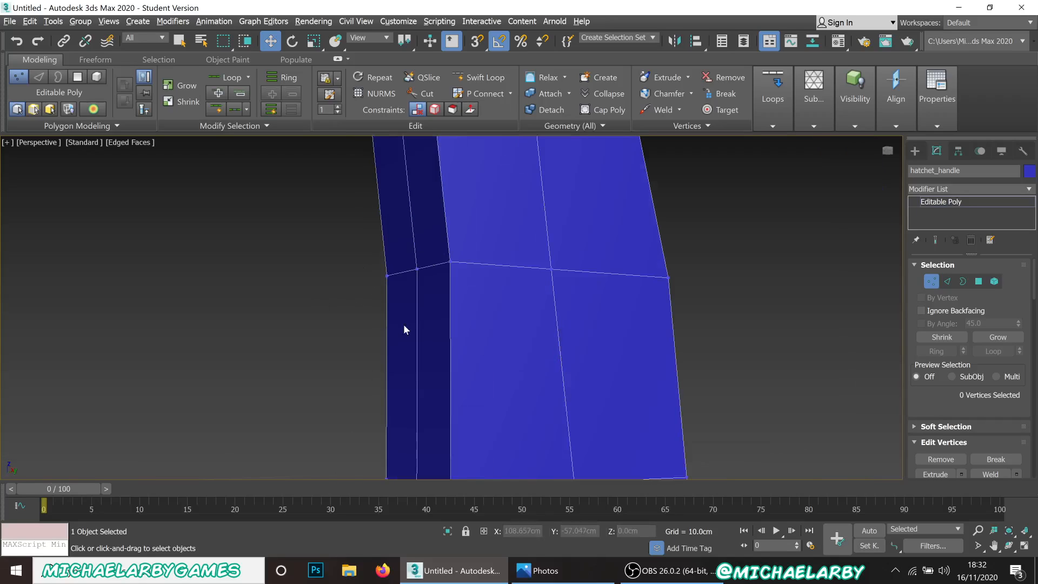
pyautogui.keyDown('alt'); pyautogui.moveTo(404, 329); pyautogui.dragTo(403, 298, button='middle'); pyautogui.keyUp('alt')
pyautogui.hotkey('ctrl', 'z')
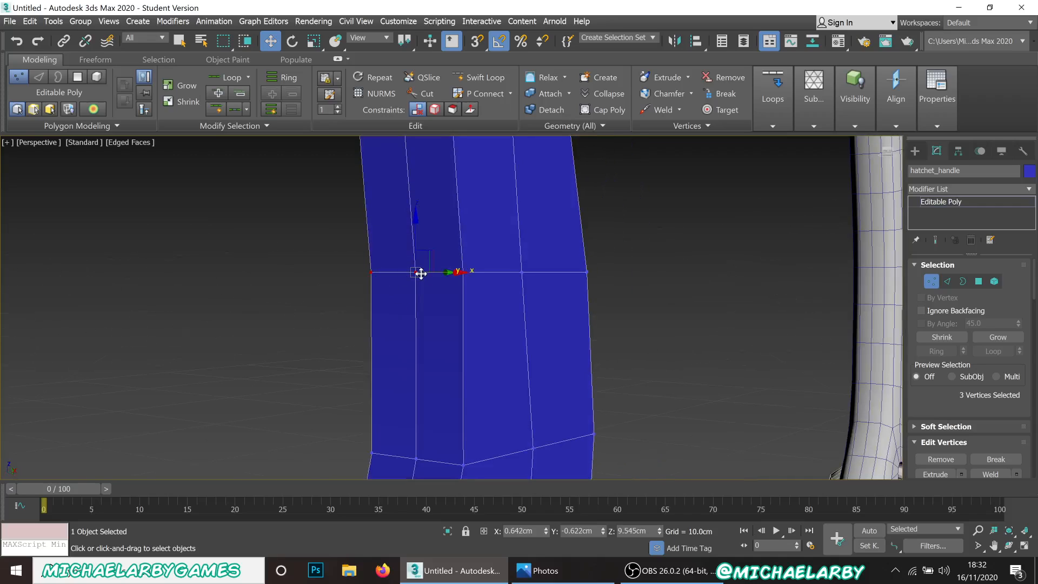
pyautogui.keyDown('alt'); pyautogui.moveTo(382, 280); pyautogui.dragTo(363, 296, button='middle'); pyautogui.keyUp('alt')
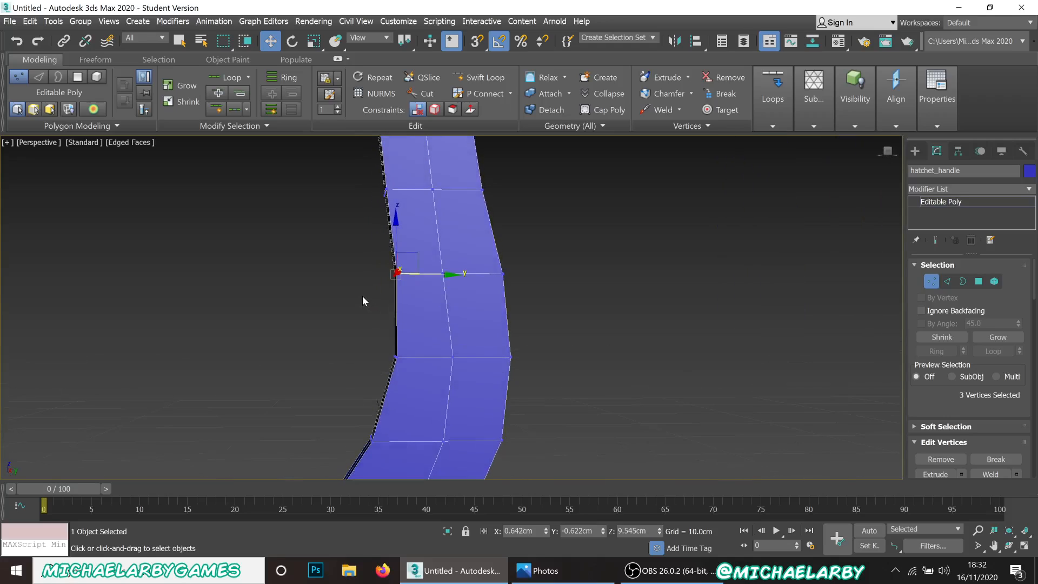
pyautogui.click(419, 278)
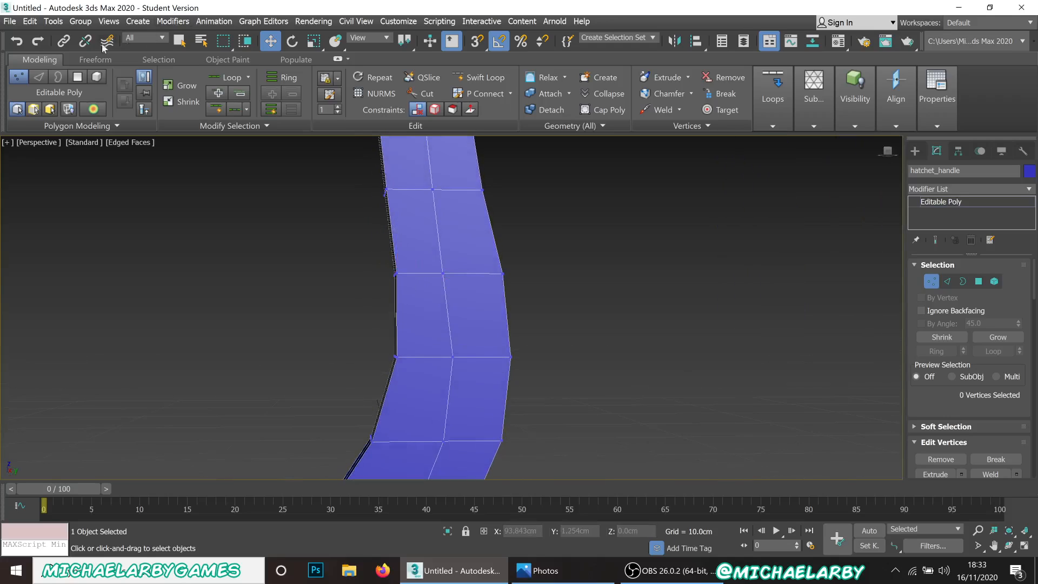
# Return to the Right view and compare the handle's whole curve with the reference axe.
pyautogui.click(37, 142)
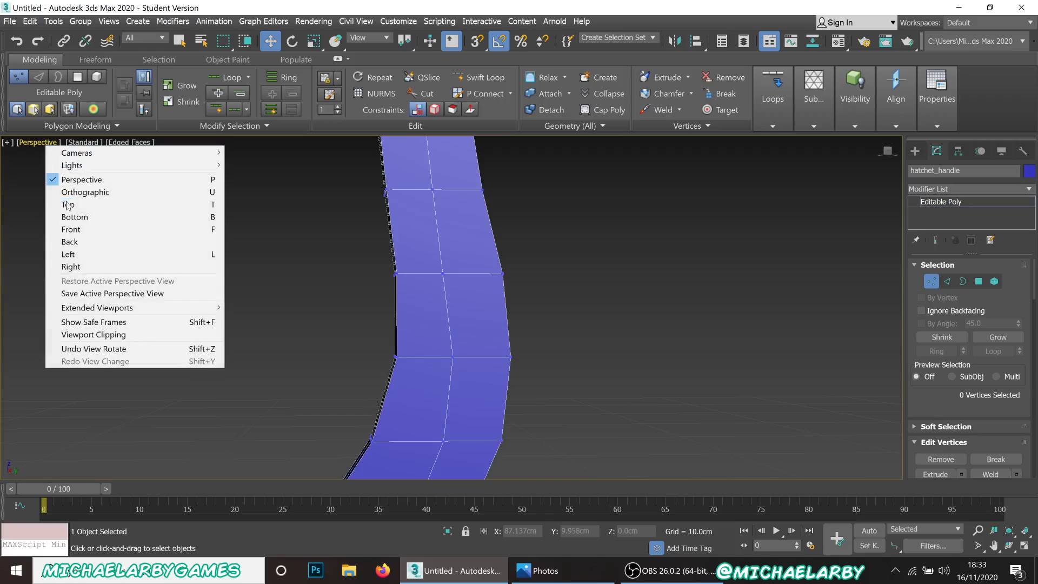
pyautogui.click(77, 266)
pyautogui.scroll(-4, 389, 277)
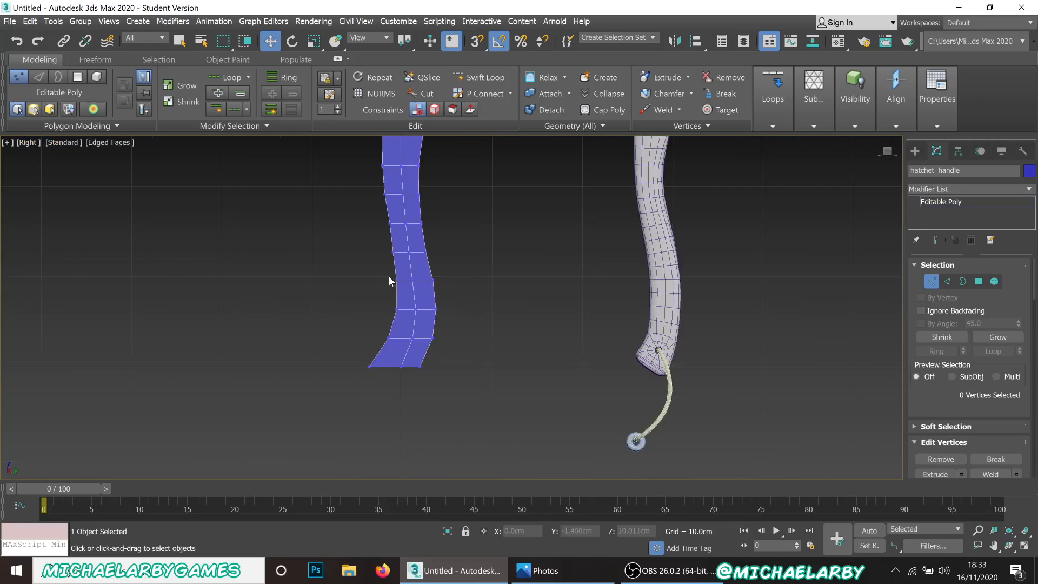
pyautogui.scroll(-3, 389, 277)
pyautogui.scroll(3, 390, 198)
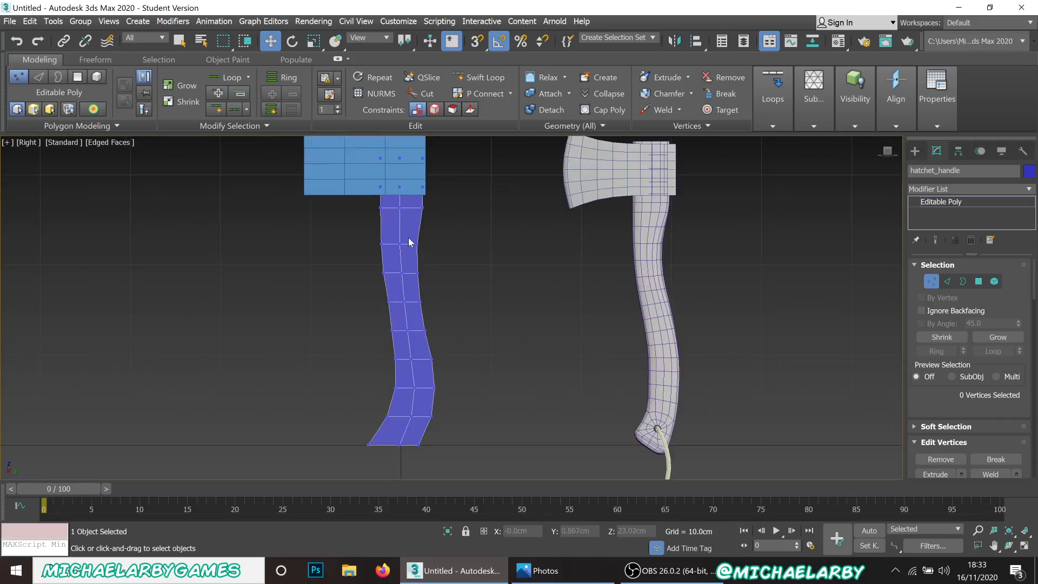
pyautogui.scroll(2, 417, 343)
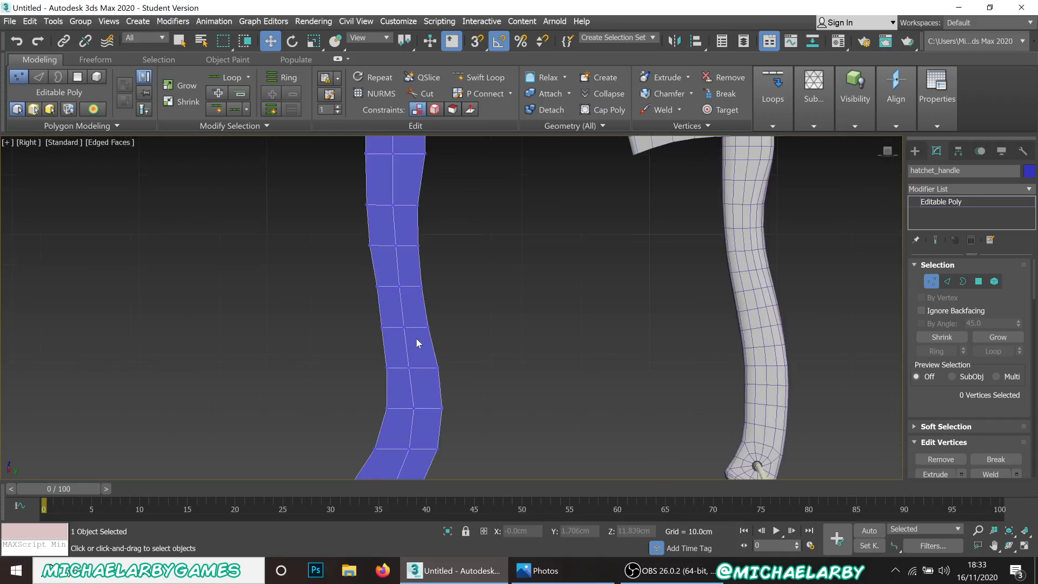
# Nudge the blade-side vertices of the handle's third row below the axe head slightly toward the blade.
pyautogui.scroll(-2, 416, 338)
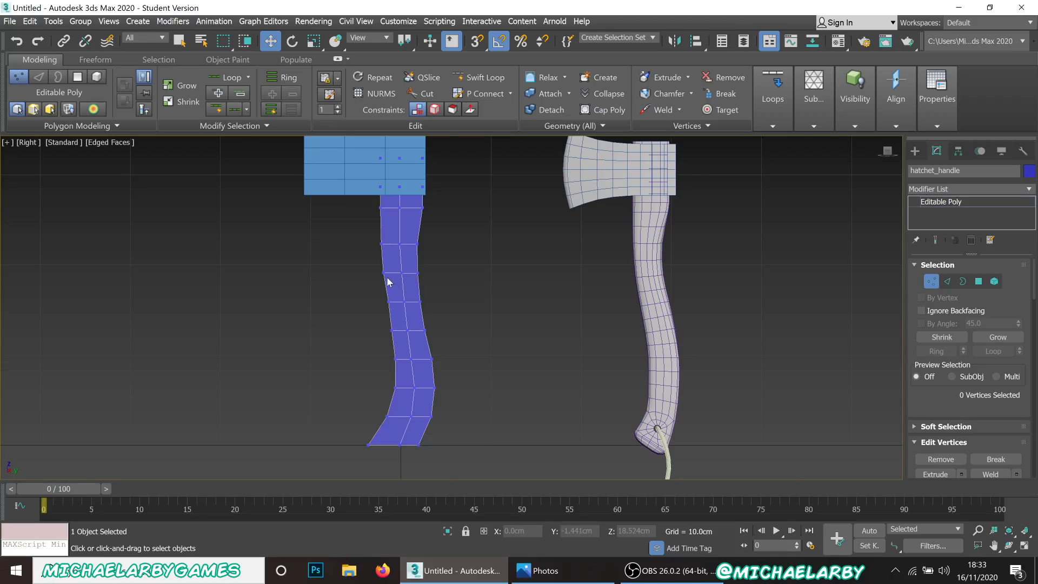
pyautogui.scroll(2, 387, 283)
pyautogui.moveTo(361, 261); pyautogui.dragTo(395, 294)
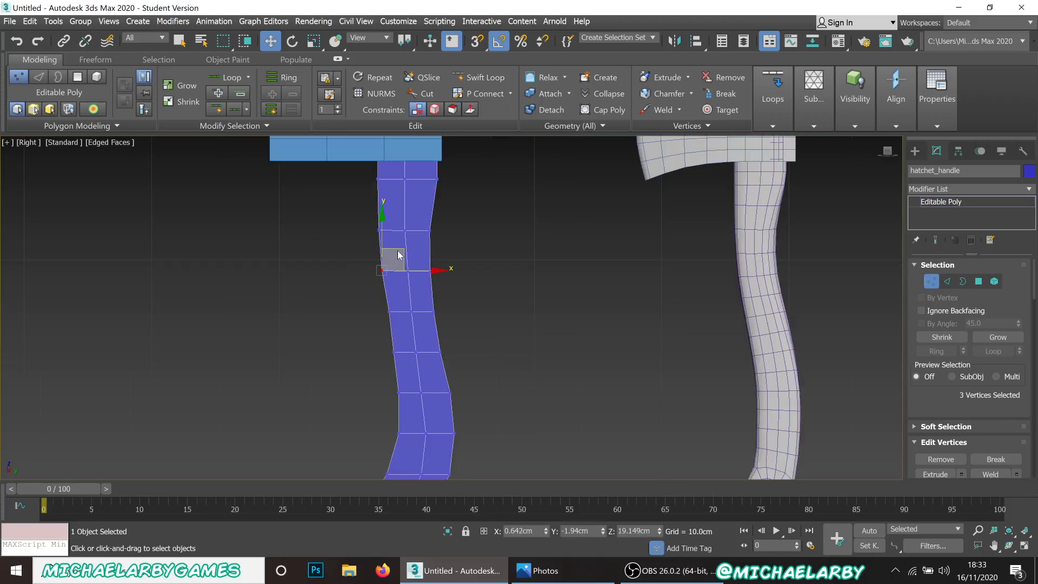
pyautogui.moveTo(404, 252); pyautogui.dragTo(382, 254)
# Move the handle's blade-side vertices from its top end down to the second row below the head about 0.32 cm toward the blade.
pyautogui.scroll(-2, 367, 232)
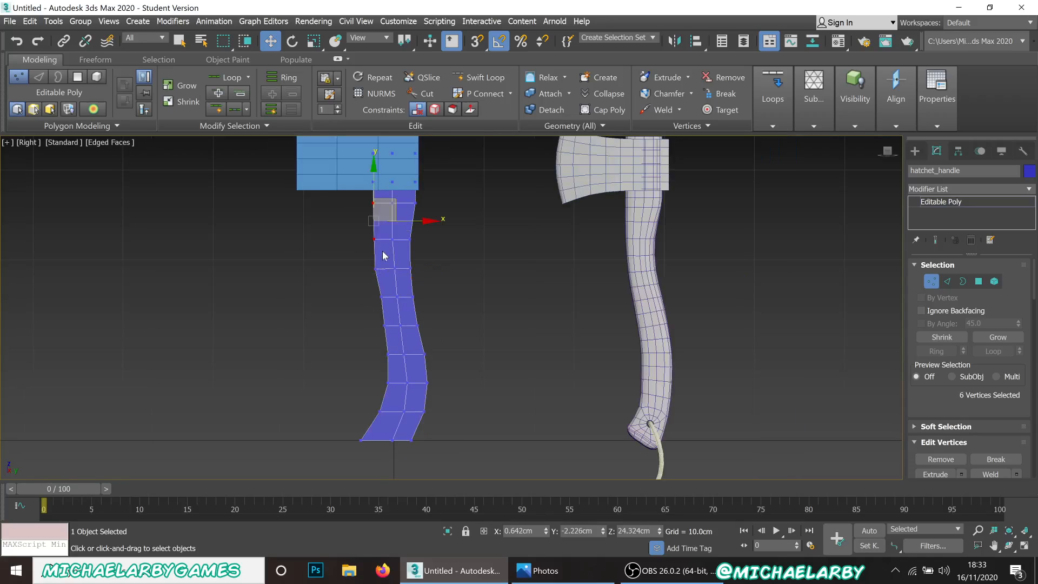
pyautogui.scroll(-3, 379, 190)
pyautogui.scroll(4, 365, 155)
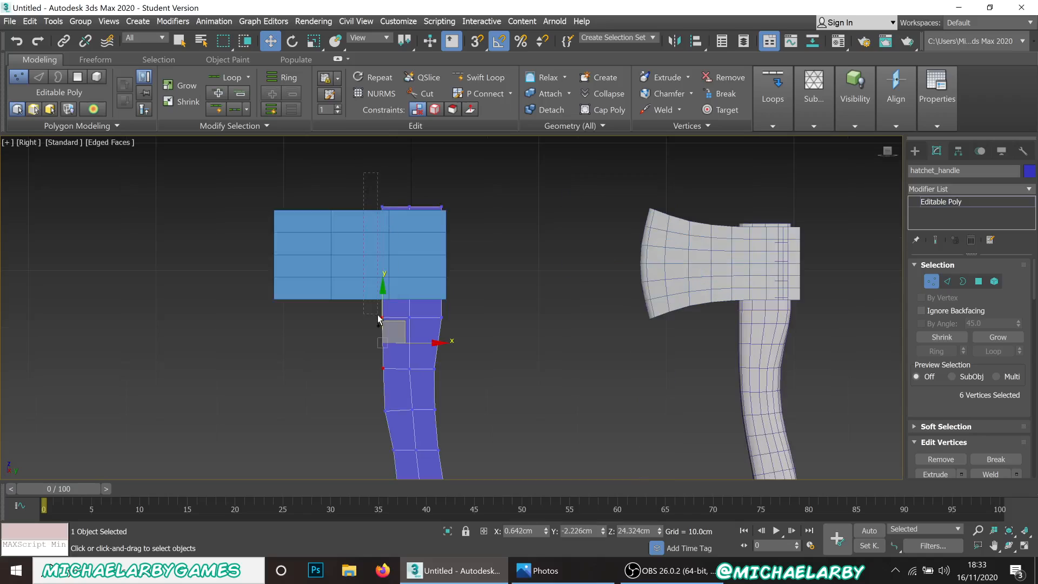
pyautogui.keyDown('ctrl'); pyautogui.moveTo(402, 306); pyautogui.dragTo(402, 306); pyautogui.keyUp('ctrl')
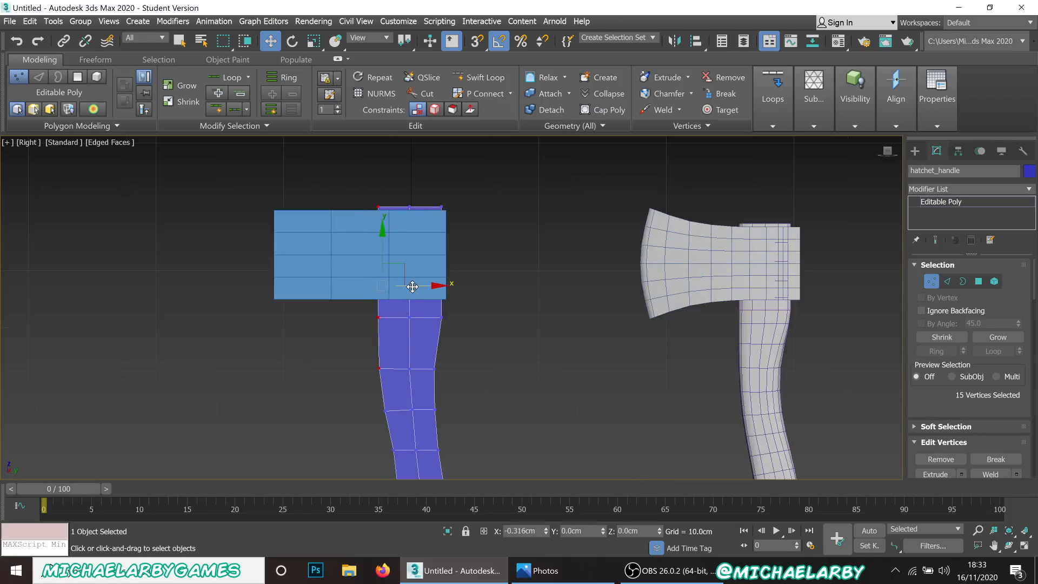
pyautogui.scroll(-3, 347, 255)
pyautogui.scroll(2, 376, 328)
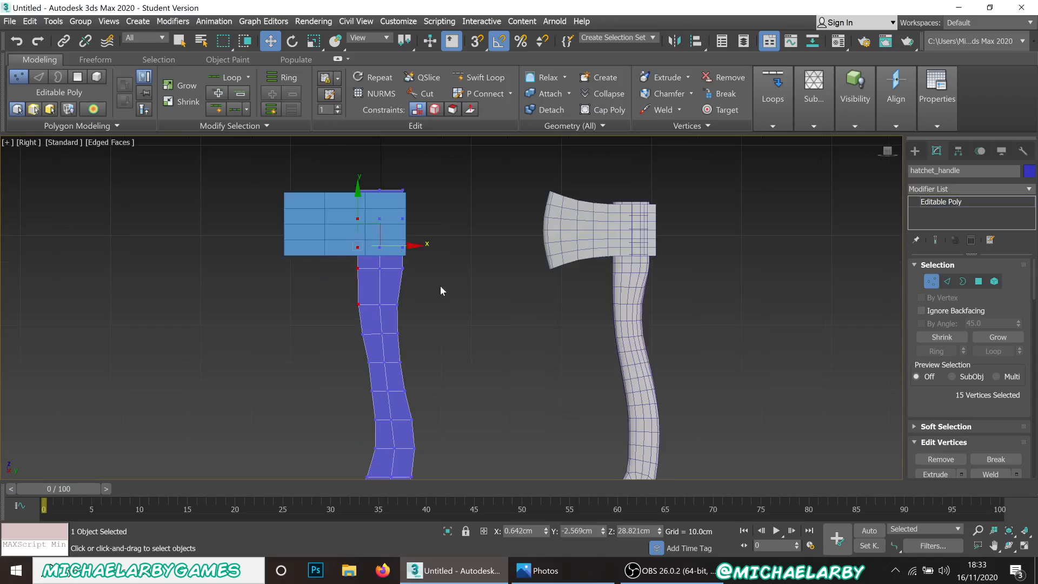
# Leave vertex editing and shift the whole handle toward the blade to about Y -1.09 cm.
pyautogui.click(932, 281)
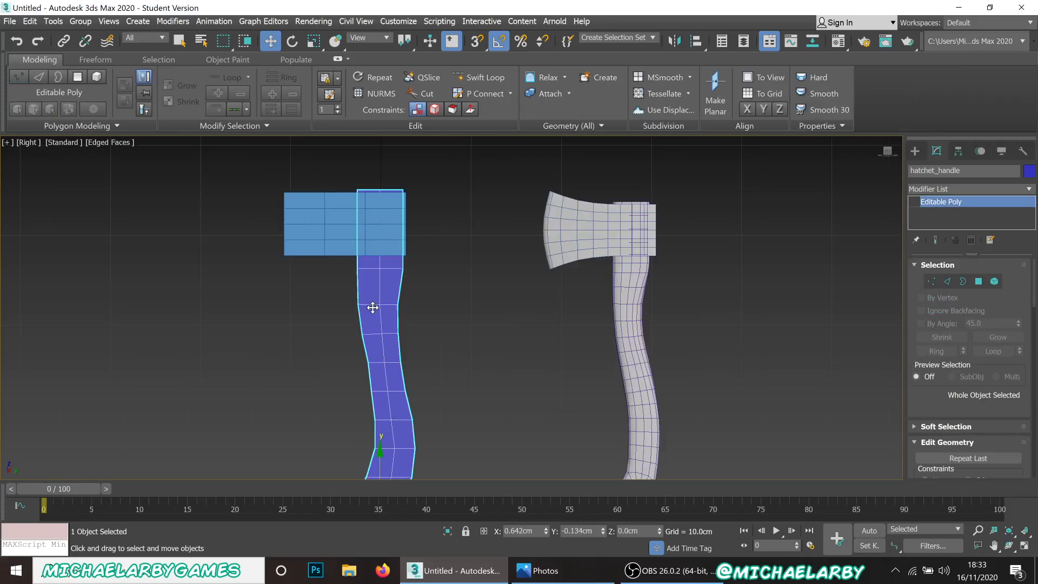
pyautogui.scroll(-3, 399, 398)
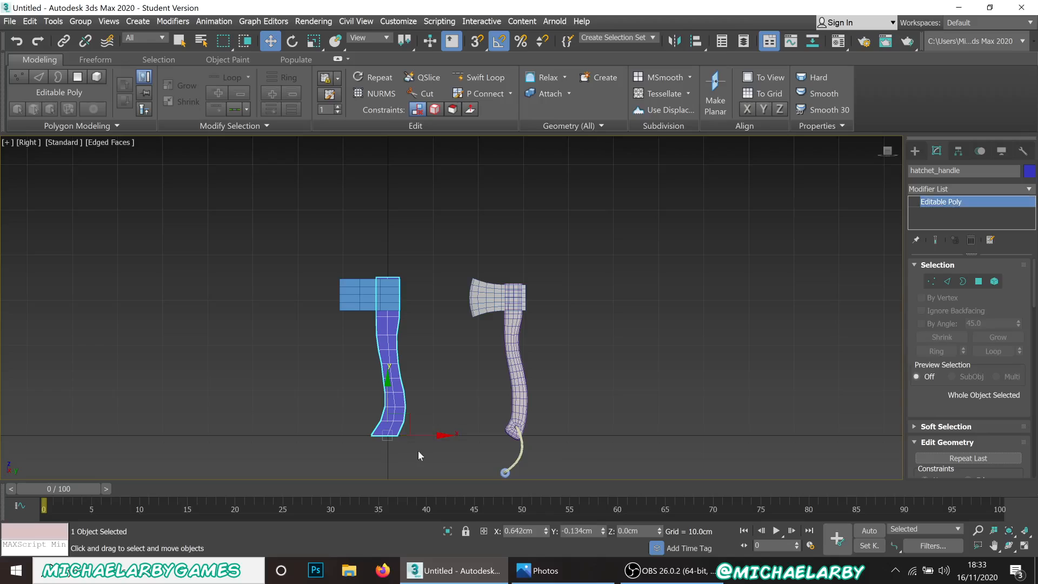
pyautogui.moveTo(424, 435); pyautogui.dragTo(423, 437)
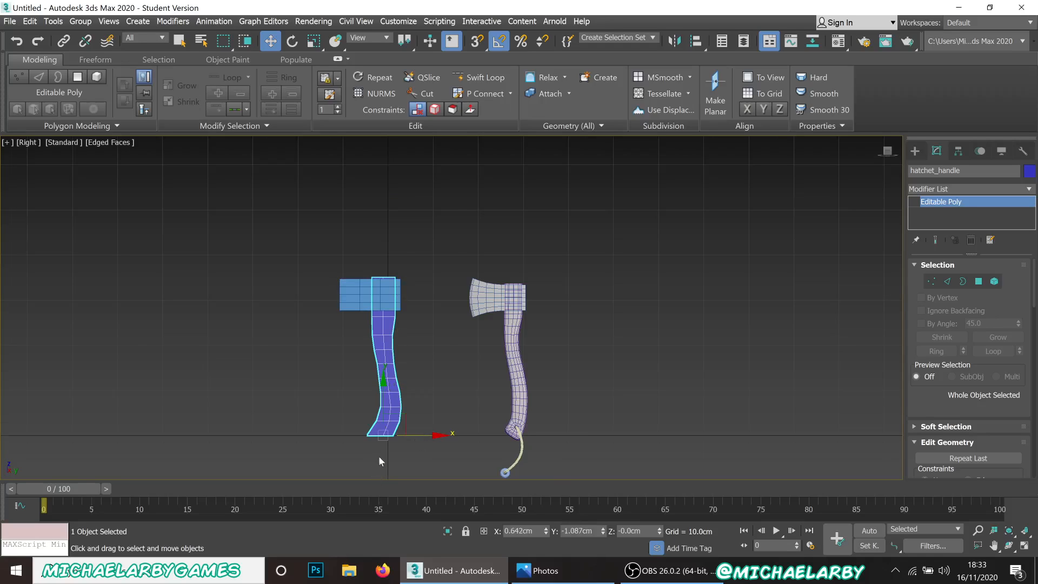
pyautogui.scroll(4, 391, 435)
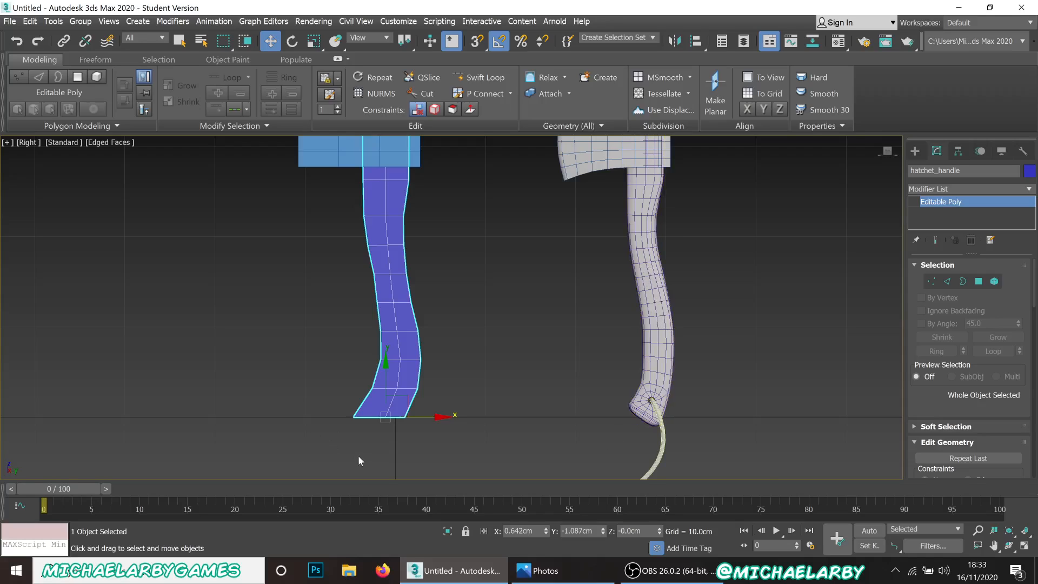
pyautogui.scroll(2, 358, 456)
pyautogui.scroll(-4, 387, 410)
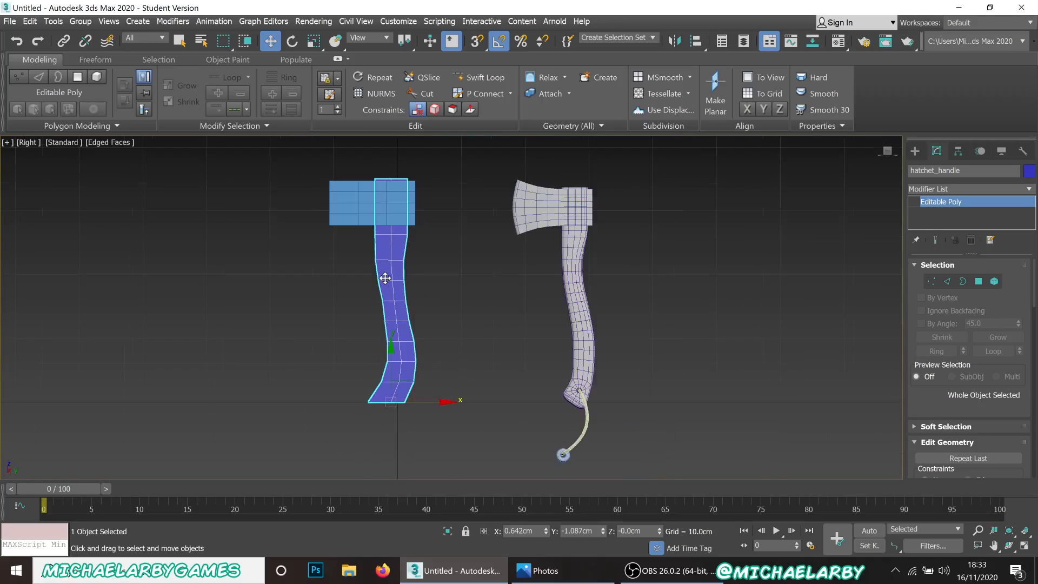
pyautogui.scroll(5, 385, 278)
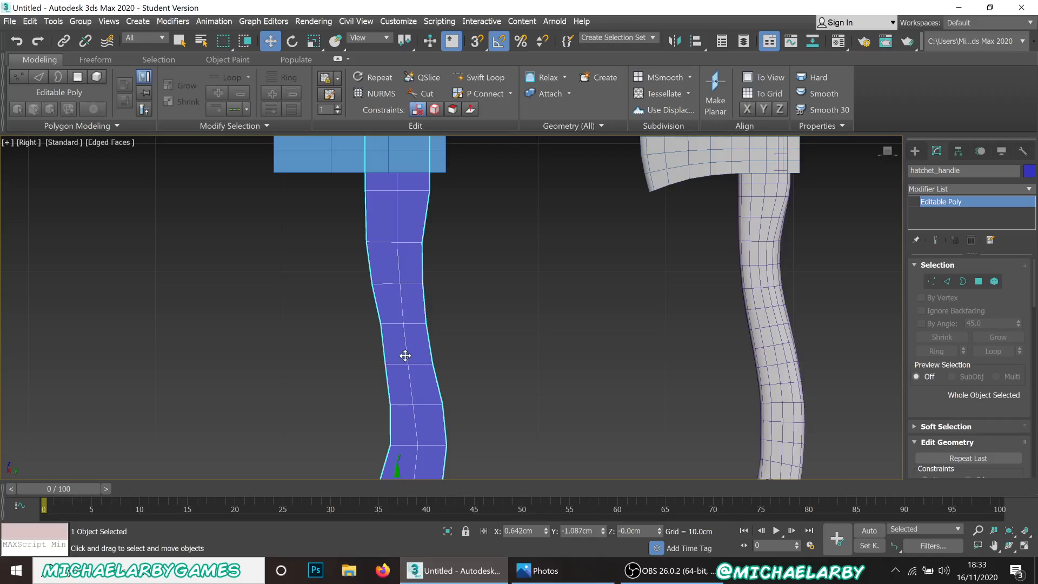
# Rotate all vertices of the handle's third row below the head slightly so its blade-side end tilts down.
pyautogui.click(931, 281)
pyautogui.moveTo(340, 238); pyautogui.dragTo(462, 274)
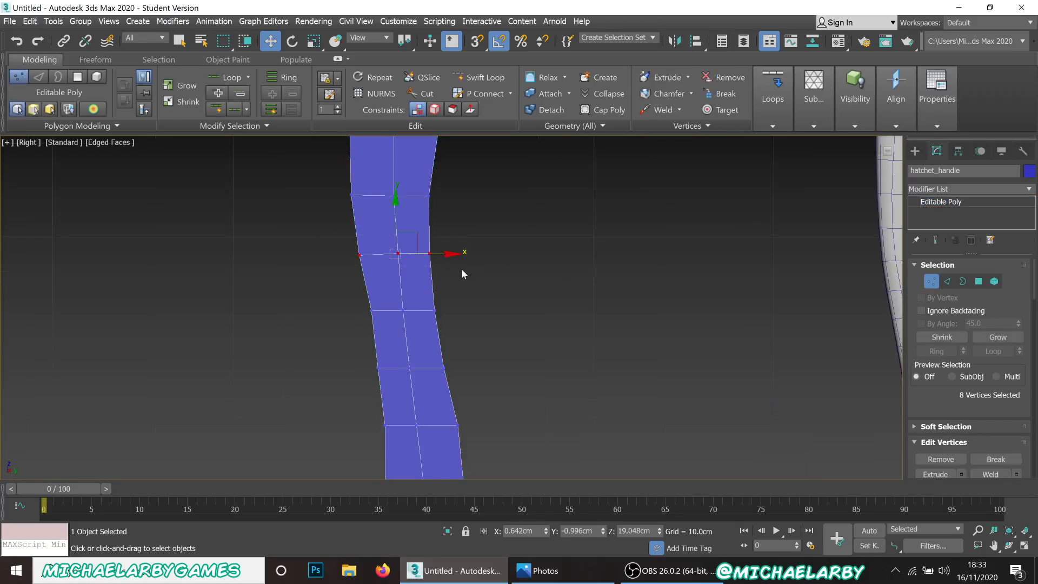
pyautogui.click(292, 43)
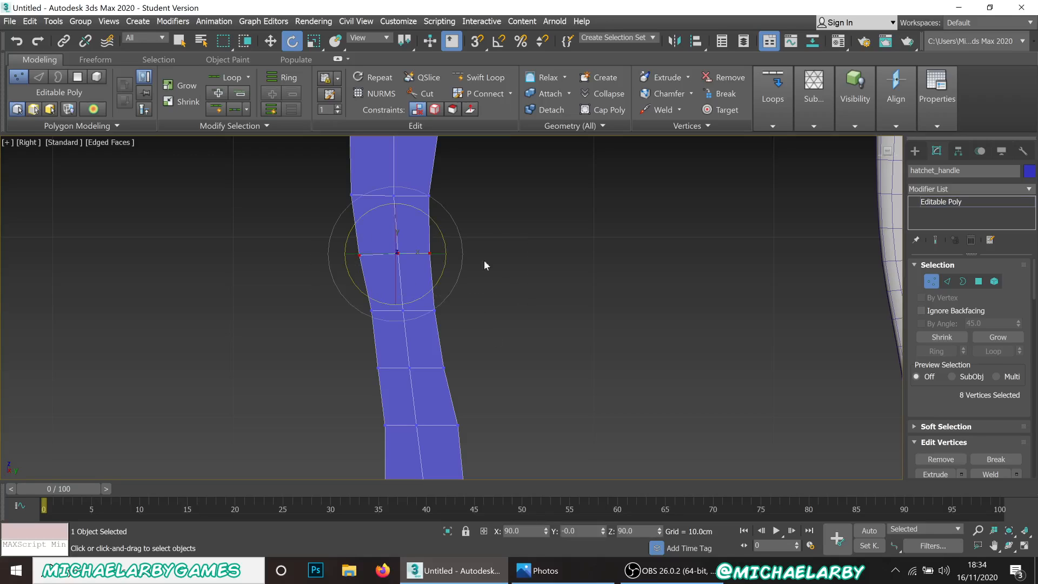
pyautogui.moveTo(440, 280); pyautogui.dragTo(431, 320)
pyautogui.scroll(-2, 354, 317)
pyautogui.scroll(2, 336, 313)
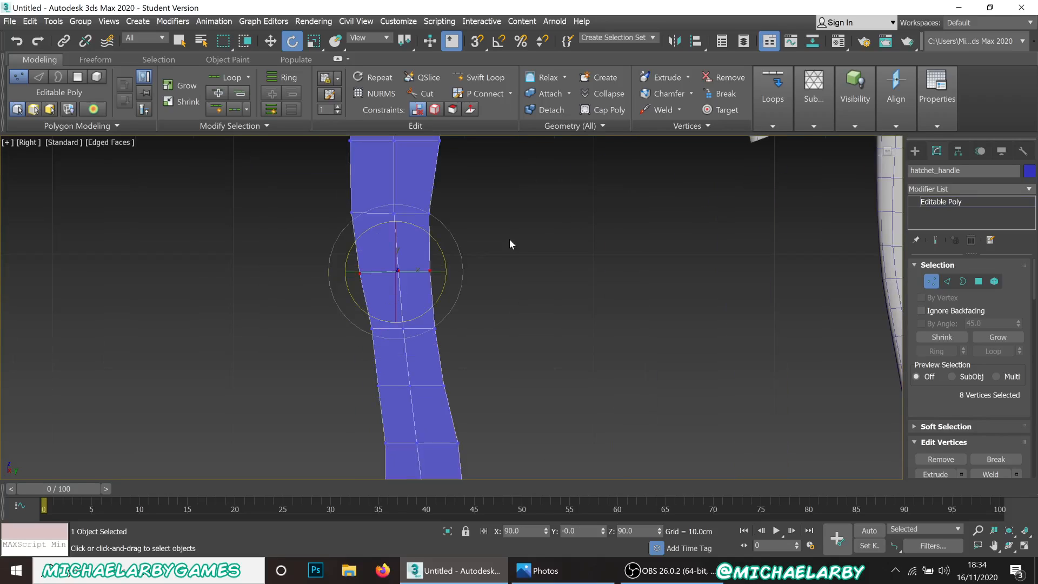
pyautogui.scroll(1, 452, 252)
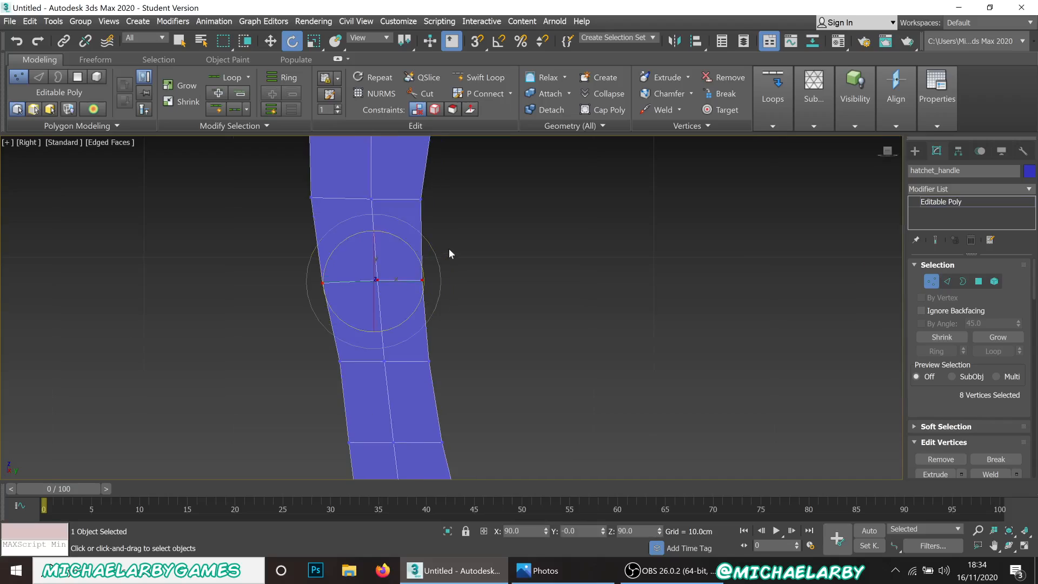
pyautogui.scroll(1, 450, 252)
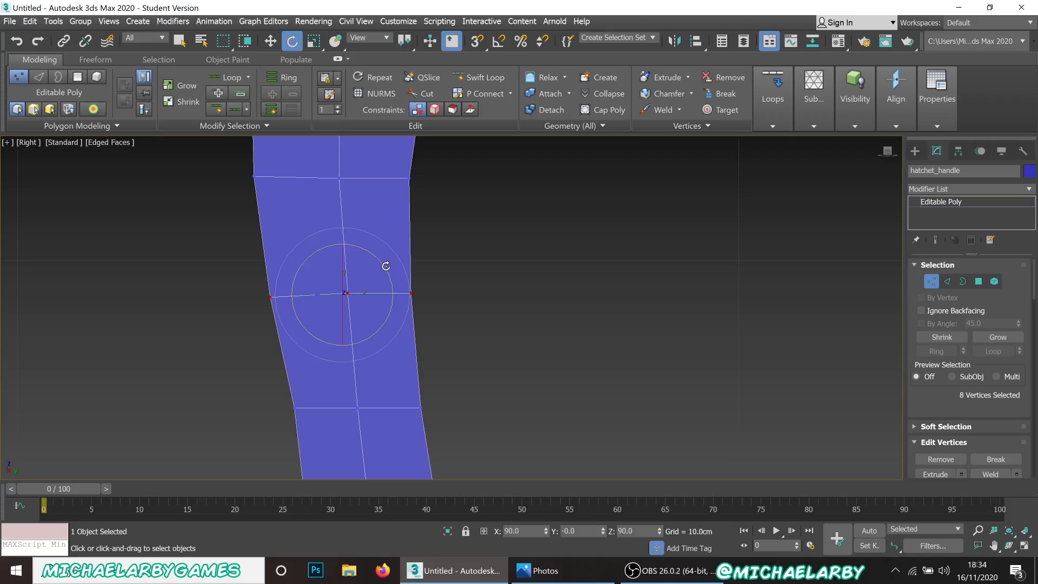
pyautogui.moveTo(384, 267)
pyautogui.mouseDown()
pyautogui.moveTo(397, 254)
pyautogui.moveTo(364, 297)
pyautogui.mouseUp()
pyautogui.scroll(-5, 335, 392)
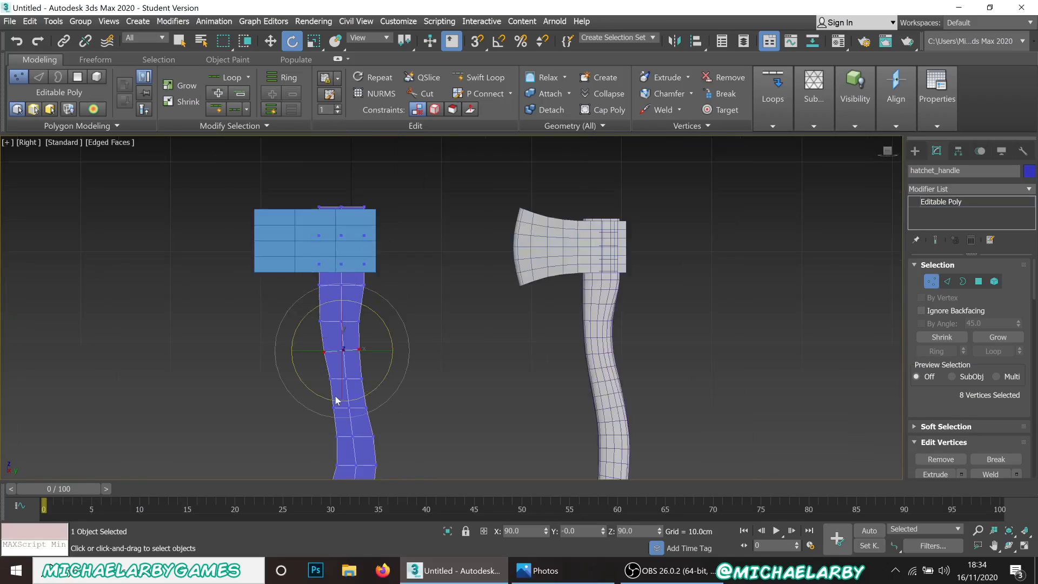
# Rotate the handle's fourth vertex row below the head so its blade-side end tilts down along the curve.
pyautogui.scroll(4, 335, 395)
pyautogui.click(287, 339)
pyautogui.moveTo(287, 338); pyautogui.dragTo(489, 390)
pyautogui.moveTo(410, 320); pyautogui.dragTo(410, 314)
pyautogui.scroll(-2, 437, 341)
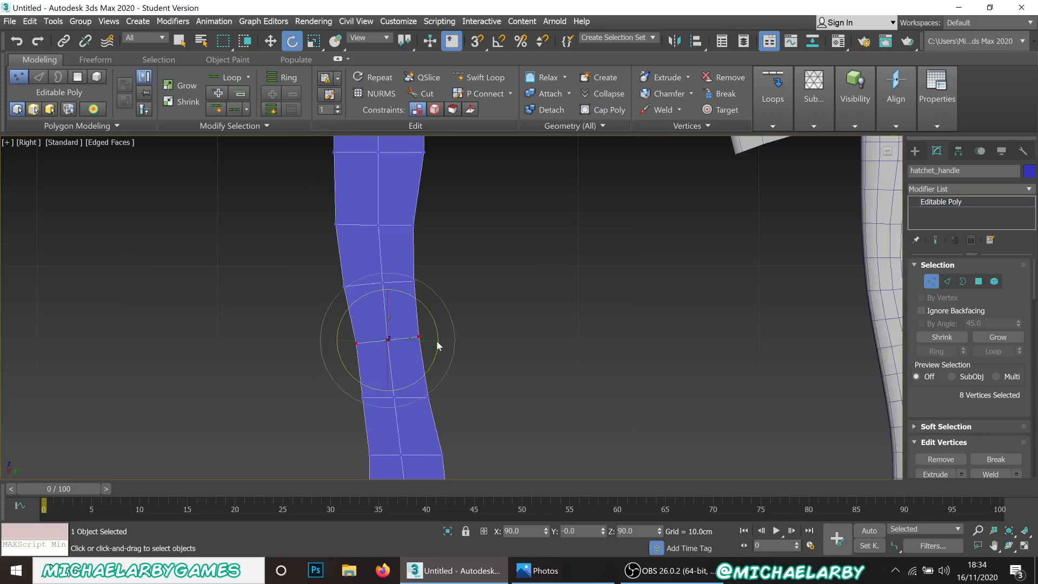
# Rotate the fifth vertex row below the head with its blade-side end down, undoing the first attempt and rotating it again.
pyautogui.scroll(2, 421, 428)
pyautogui.moveTo(485, 342); pyautogui.dragTo(486, 341)
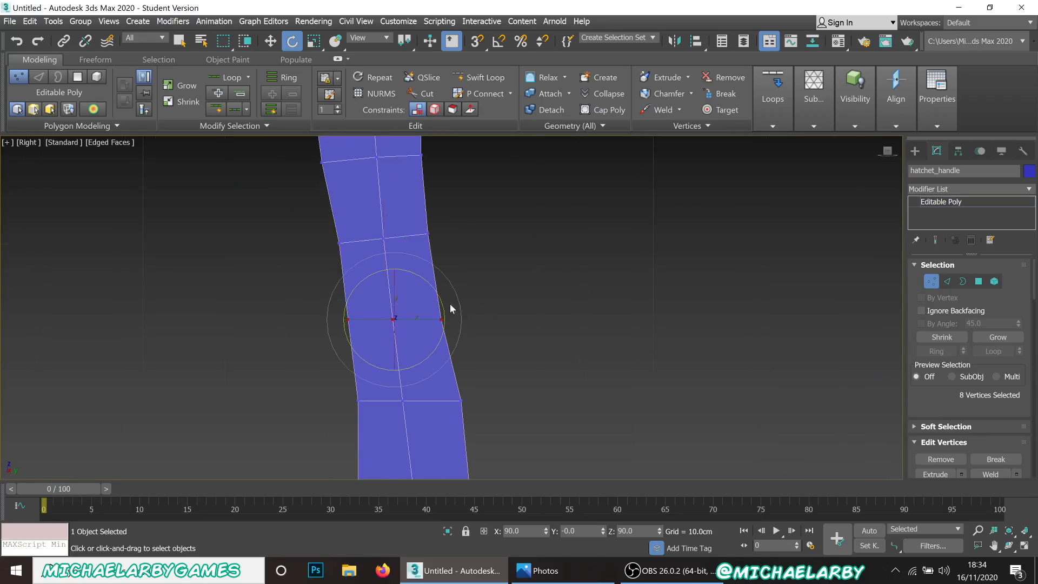
pyautogui.moveTo(440, 299)
pyautogui.mouseDown()
pyautogui.moveTo(438, 283)
pyautogui.moveTo(394, 271)
pyautogui.moveTo(411, 306)
pyautogui.moveTo(425, 303)
pyautogui.mouseUp()
pyautogui.hotkey('ctrl', 'z')
pyautogui.hotkey('ctrl', 'z')
pyautogui.moveTo(433, 286); pyautogui.dragTo(431, 283)
pyautogui.scroll(-3, 440, 267)
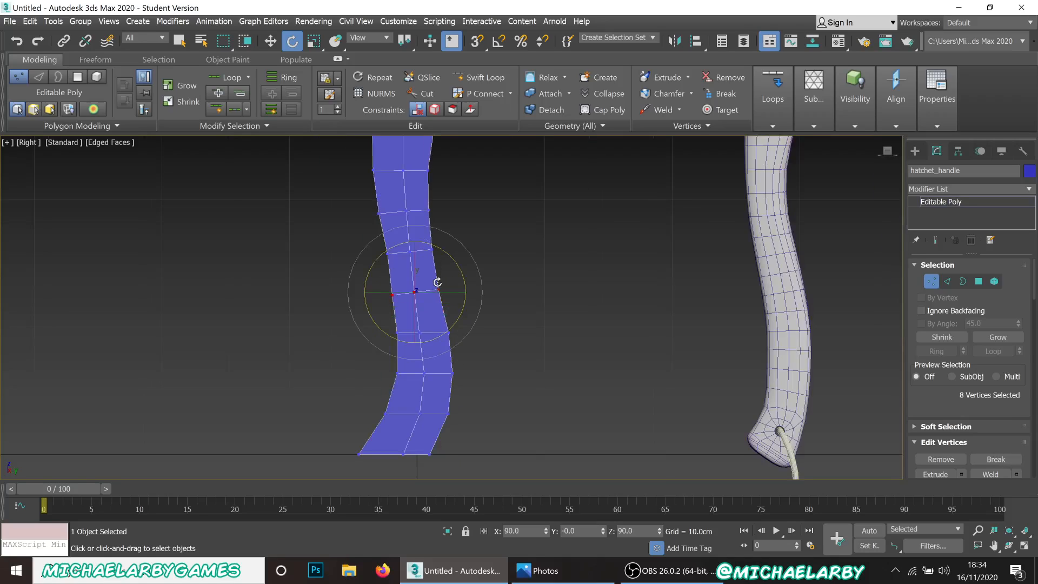
# Rotate the second vertex row above the base so its blade-side end tilts up, and tilt the row directly above the base more strongly.
pyautogui.scroll(4, 422, 347)
pyautogui.moveTo(365, 284); pyautogui.dragTo(531, 319)
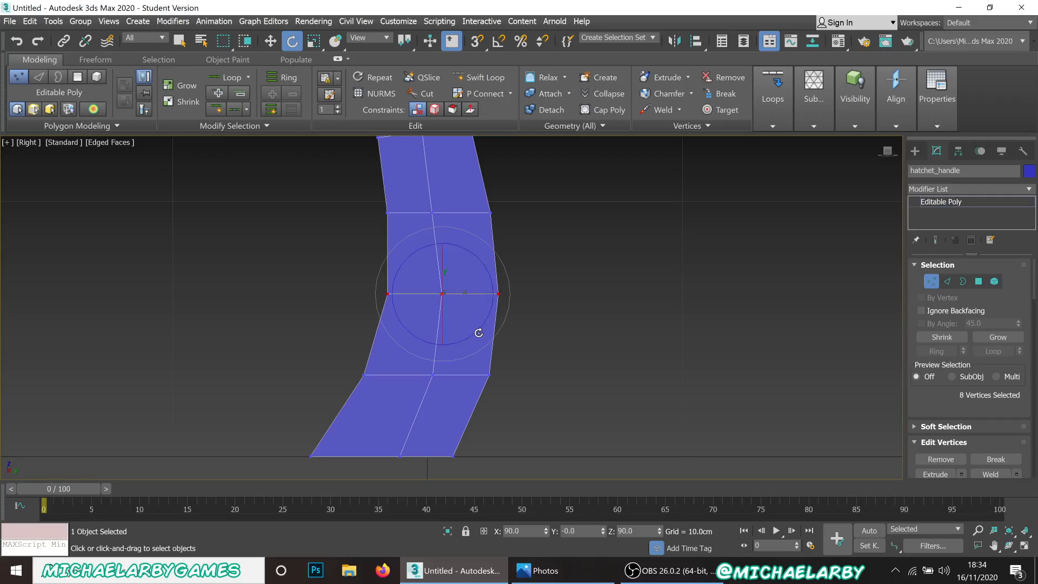
pyautogui.moveTo(478, 334); pyautogui.dragTo(475, 339)
pyautogui.moveTo(334, 346); pyautogui.dragTo(517, 400)
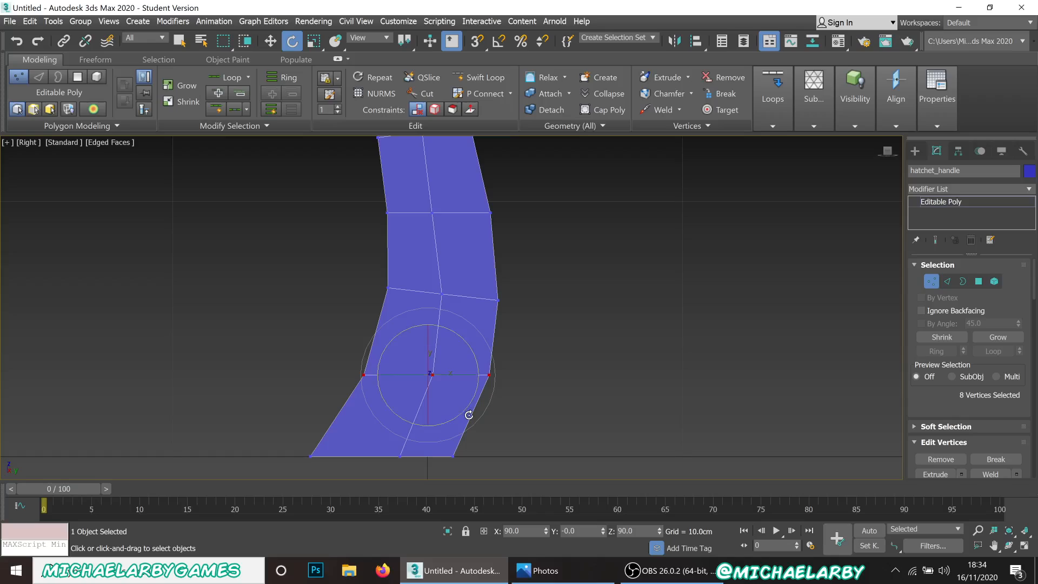
pyautogui.moveTo(467, 414); pyautogui.dragTo(464, 422)
# Rotate the handle's base vertices so the blade-side end rises and the bottom face is angled like the finished axe.
pyautogui.scroll(-4, 392, 313)
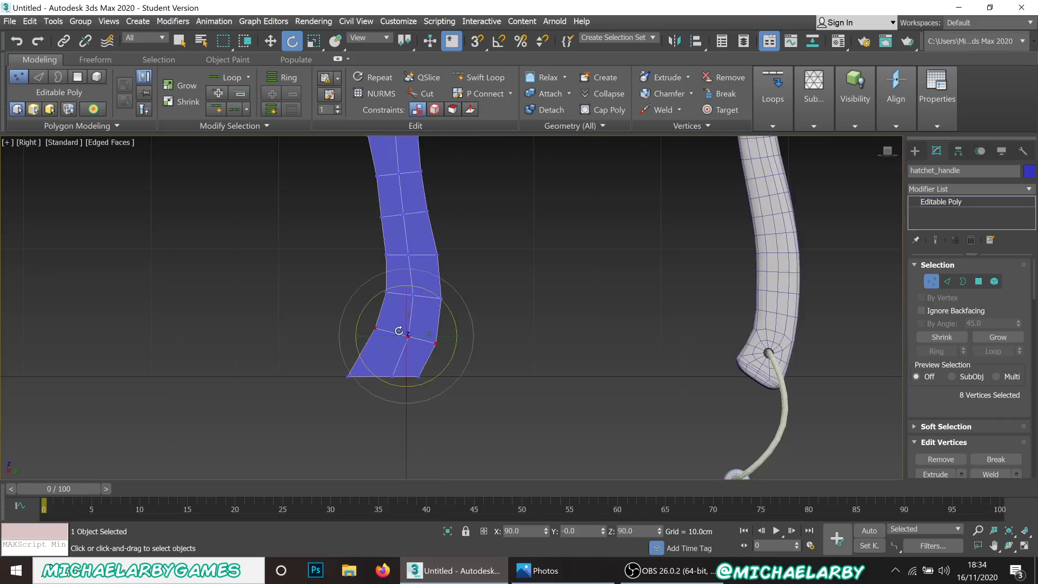
pyautogui.scroll(2, 372, 375)
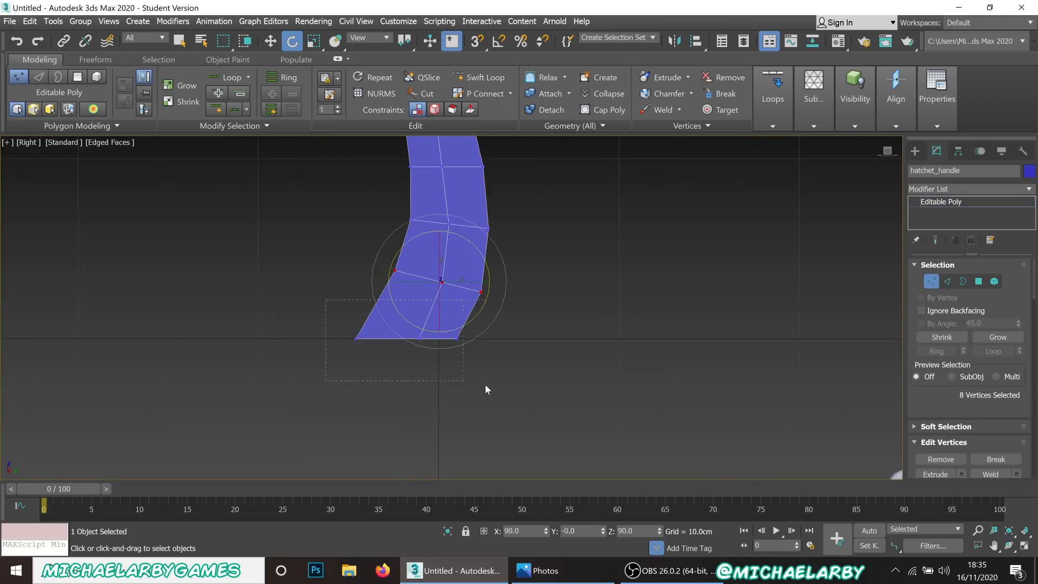
pyautogui.moveTo(485, 385); pyautogui.dragTo(475, 376)
pyautogui.moveTo(447, 378); pyautogui.dragTo(429, 352)
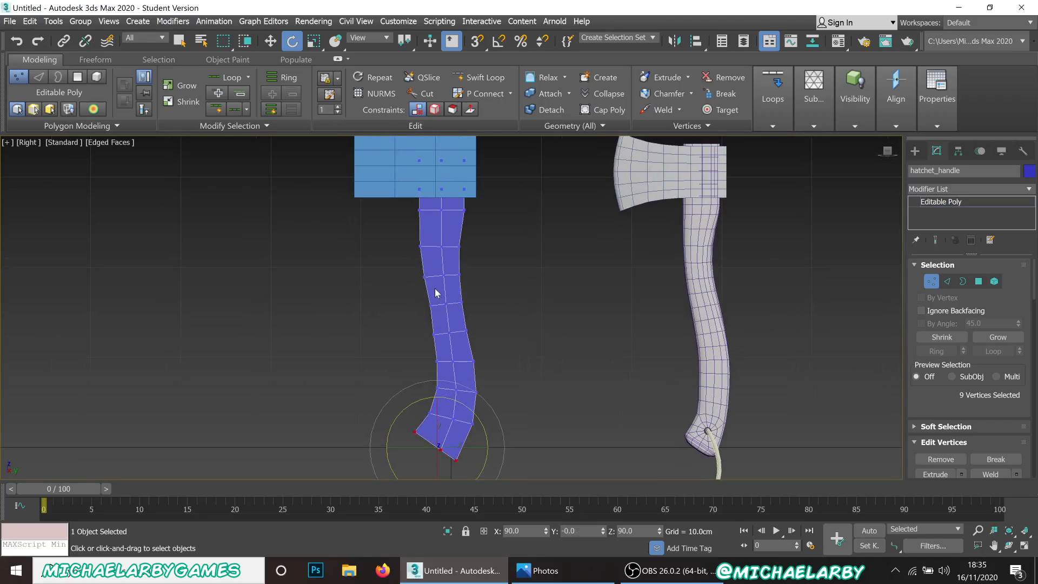
# Reposition the blade-side vertices of the fourth and third rows below the head slightly toward the blade to smooth the handle's curve.
pyautogui.hotkey('alt', 'q')
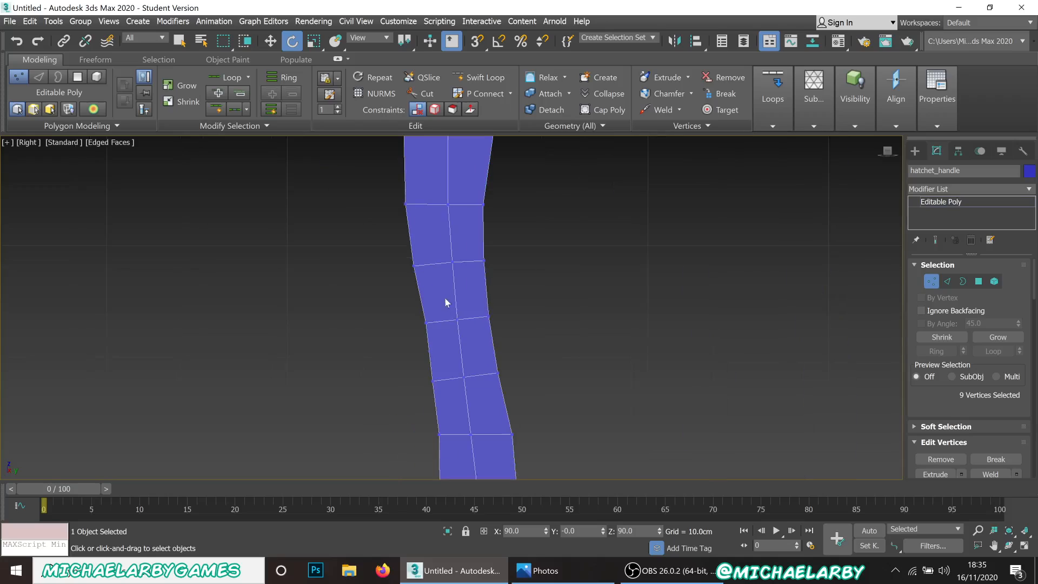
pyautogui.scroll(-4, 462, 272)
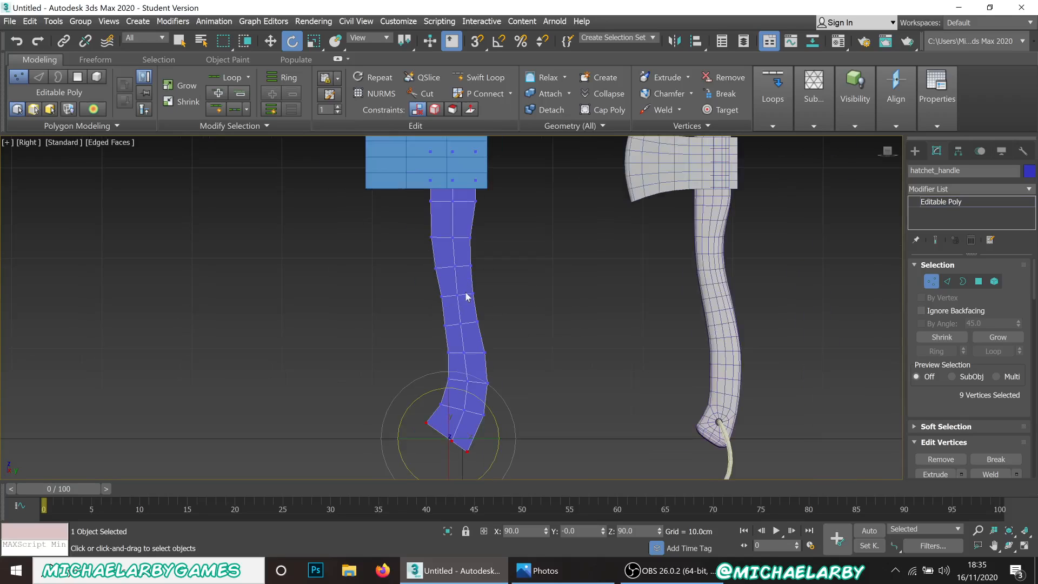
pyautogui.scroll(6, 441, 285)
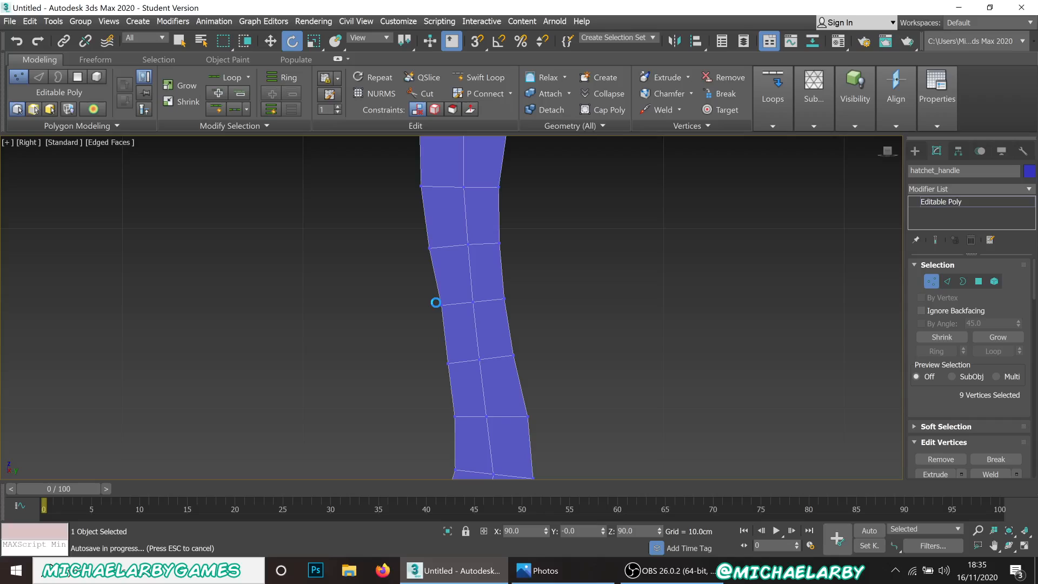
pyautogui.click(423, 299)
pyautogui.moveTo(447, 329); pyautogui.dragTo(448, 329)
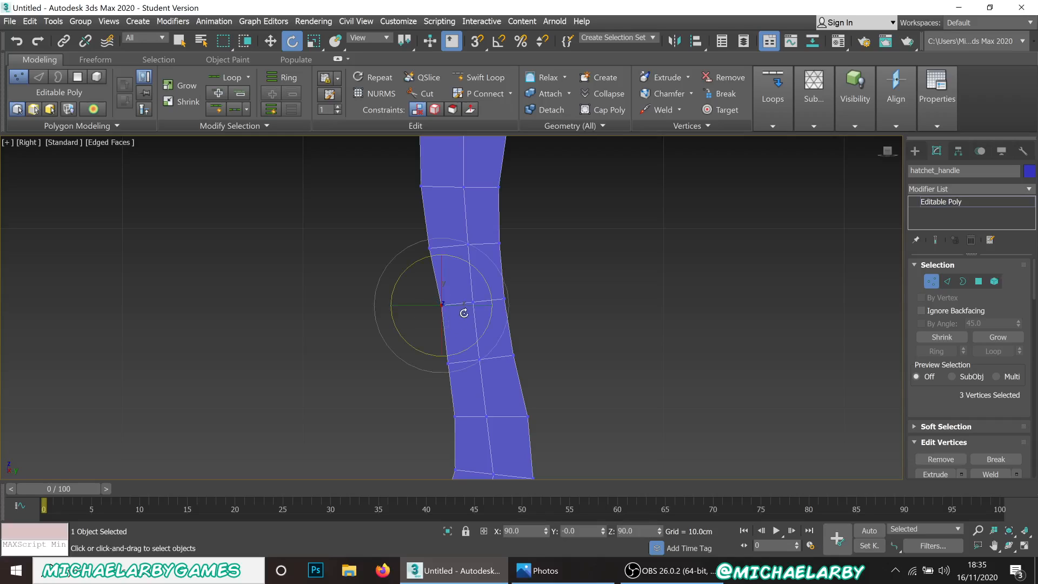
pyautogui.click(271, 42)
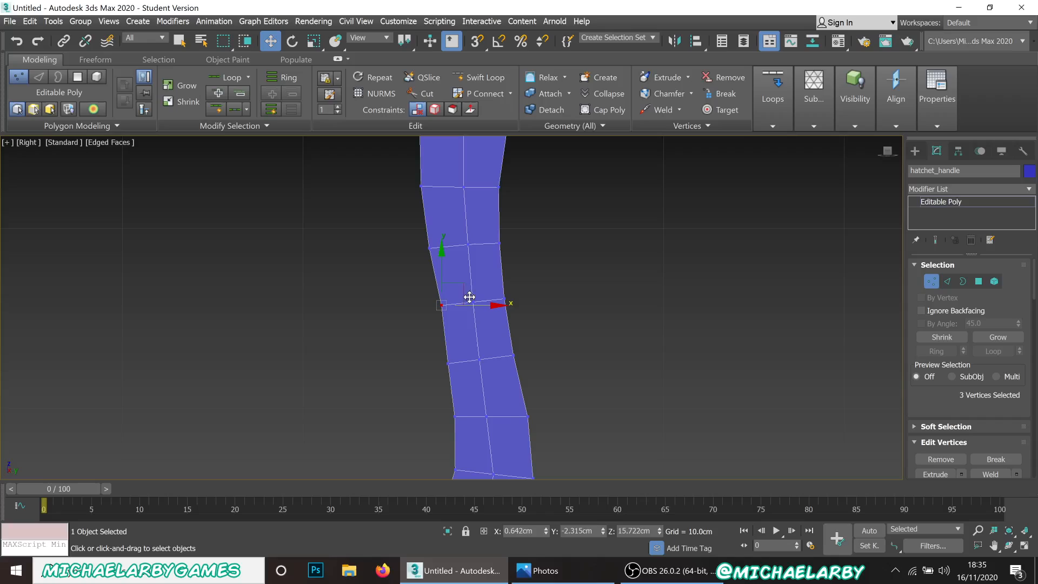
pyautogui.moveTo(463, 284); pyautogui.dragTo(444, 265)
pyautogui.moveTo(448, 230); pyautogui.dragTo(448, 229)
pyautogui.scroll(-2, 431, 248)
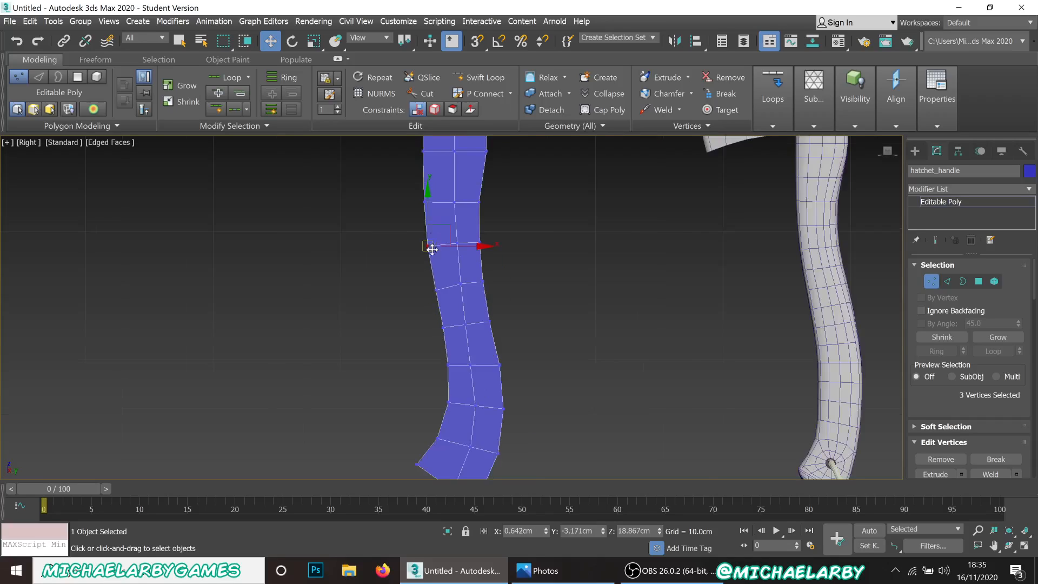
# Move the back-side vertices of the fifth row below the head slightly away from the blade and compare the handle with the finished axe.
pyautogui.scroll(1, 452, 313)
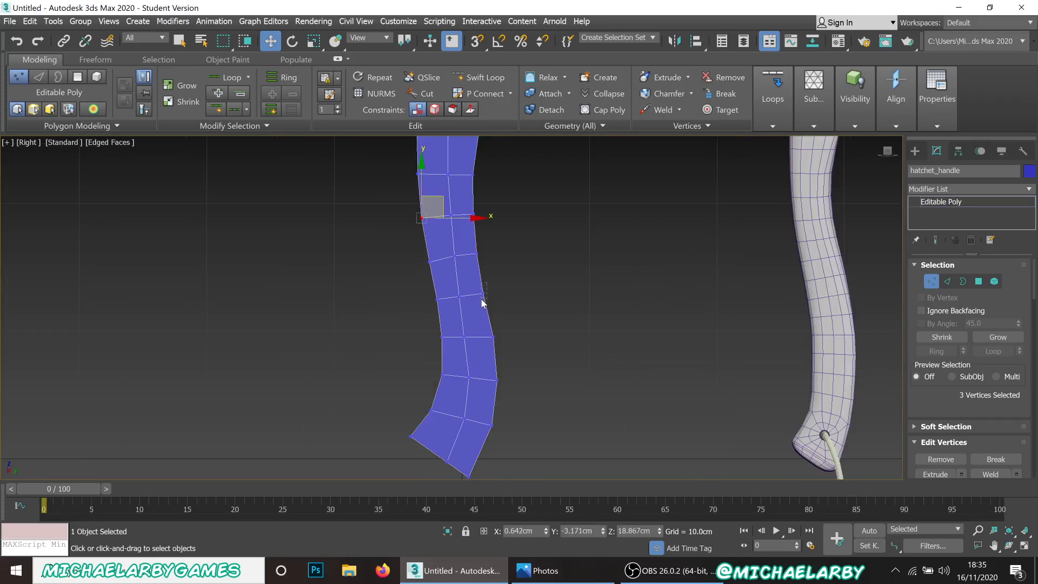
pyautogui.moveTo(483, 303); pyautogui.dragTo(504, 278)
pyautogui.scroll(2, 486, 292)
pyautogui.scroll(-2, 453, 284)
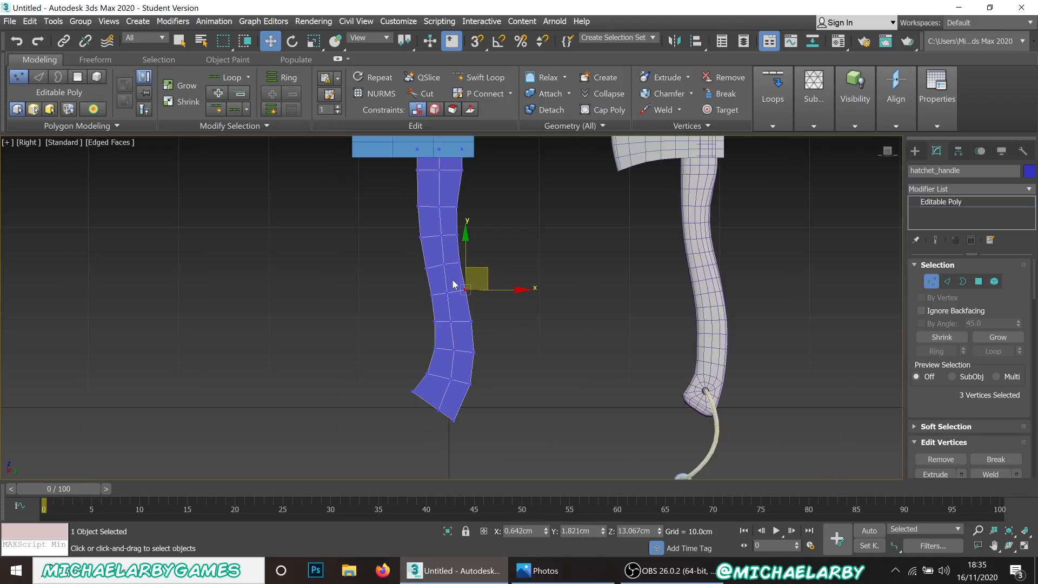
pyautogui.scroll(-1, 438, 388)
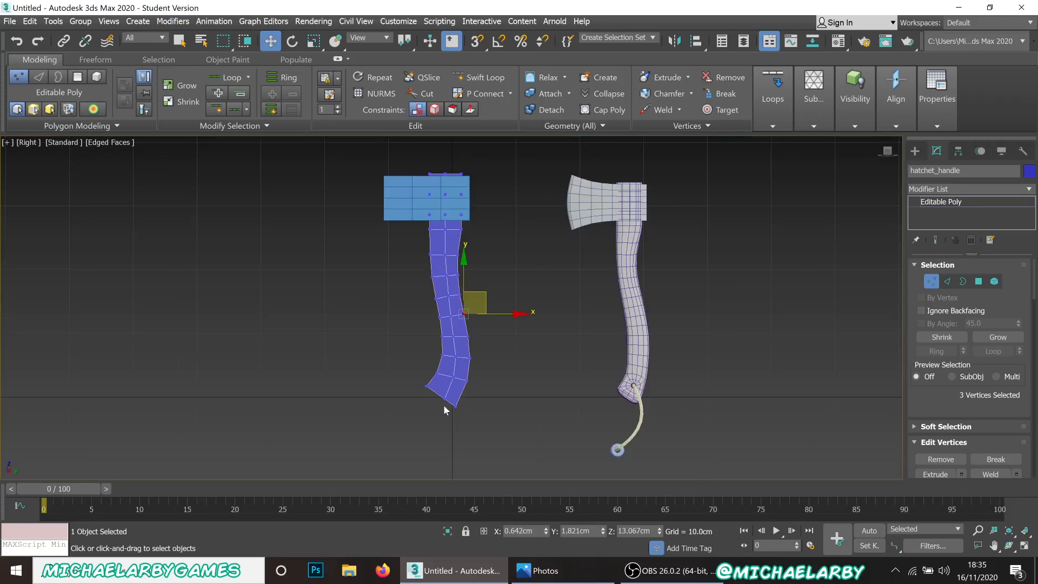
# Compare the curve and angled base of the handle with the finished axe in the Right and Perspective views.
pyautogui.scroll(1, 443, 405)
pyautogui.scroll(-2, 447, 394)
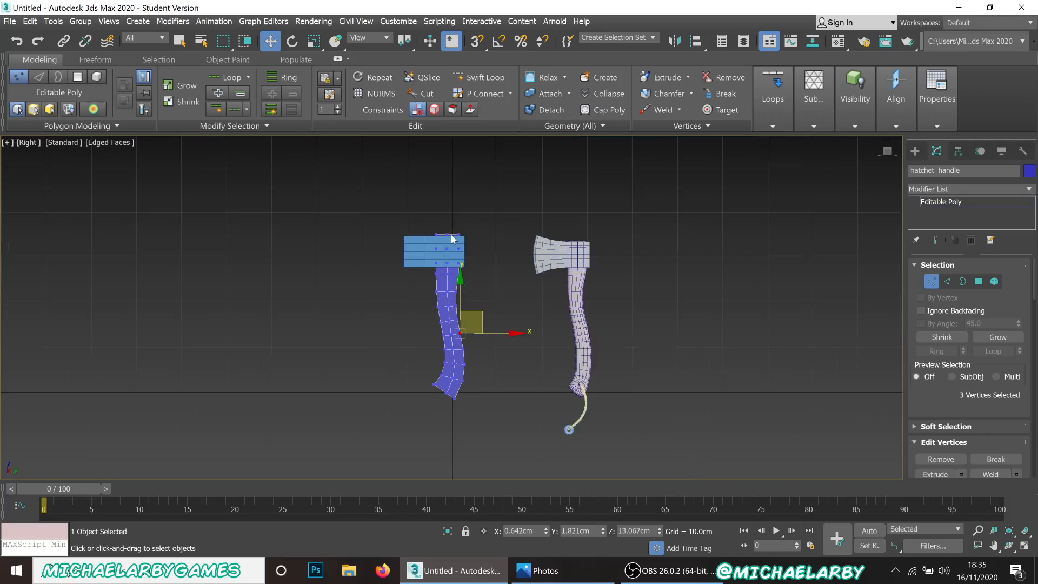
pyautogui.scroll(2, 452, 236)
pyautogui.scroll(-2, 451, 235)
pyautogui.scroll(1, 453, 412)
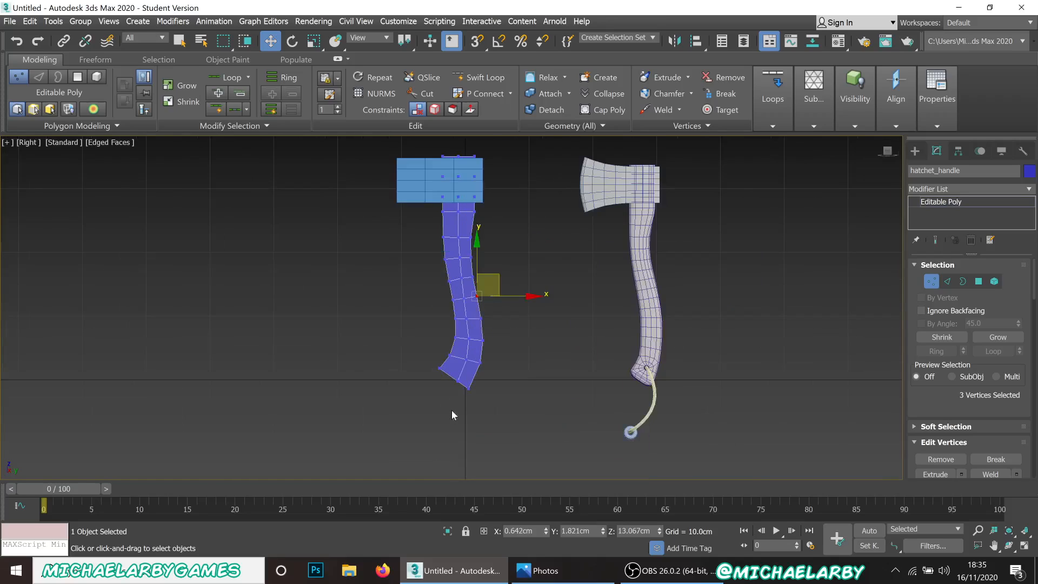
pyautogui.scroll(2, 452, 413)
pyautogui.click(931, 280)
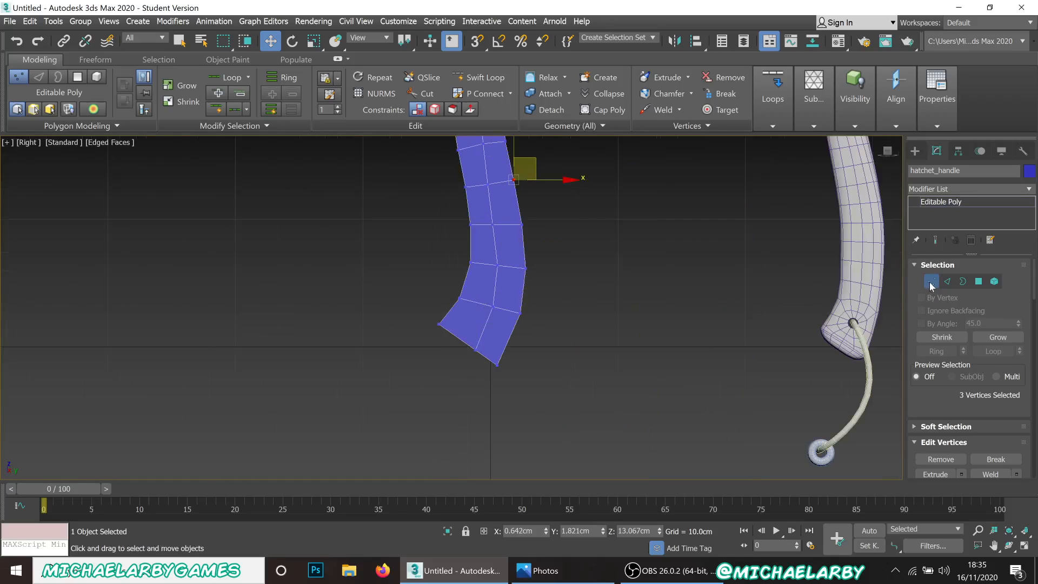
pyautogui.press('p')
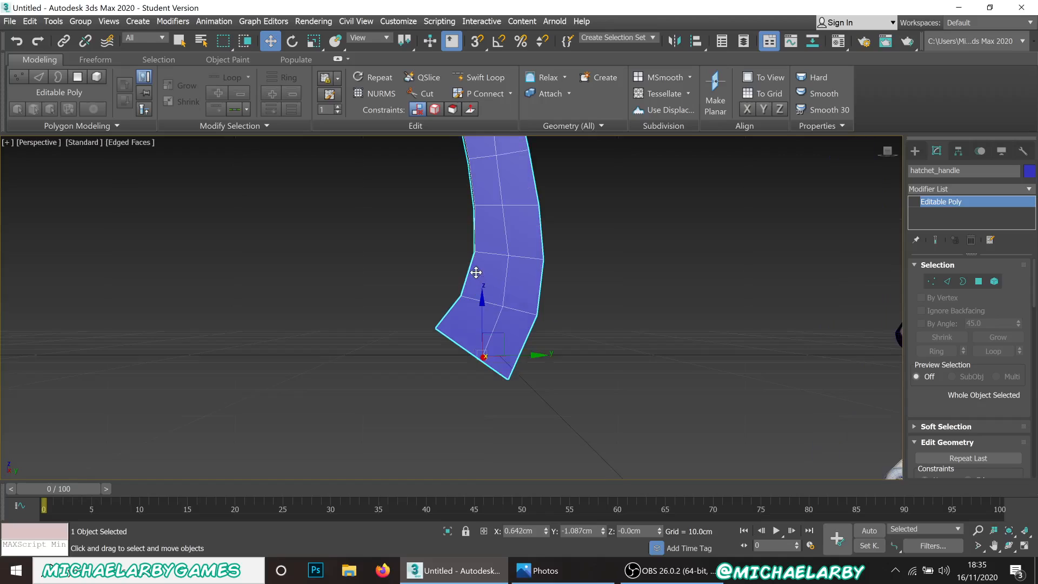
pyautogui.scroll(-4, 494, 296)
pyautogui.moveTo(489, 292)
pyautogui.keyDown('alt'); pyautogui.mouseDown(button='middle')
pyautogui.moveTo(509, 285)
pyautogui.moveTo(485, 319)
pyautogui.moveTo(482, 303)
pyautogui.mouseUp(button='middle'); pyautogui.keyUp('alt')
pyautogui.scroll(4, 481, 298)
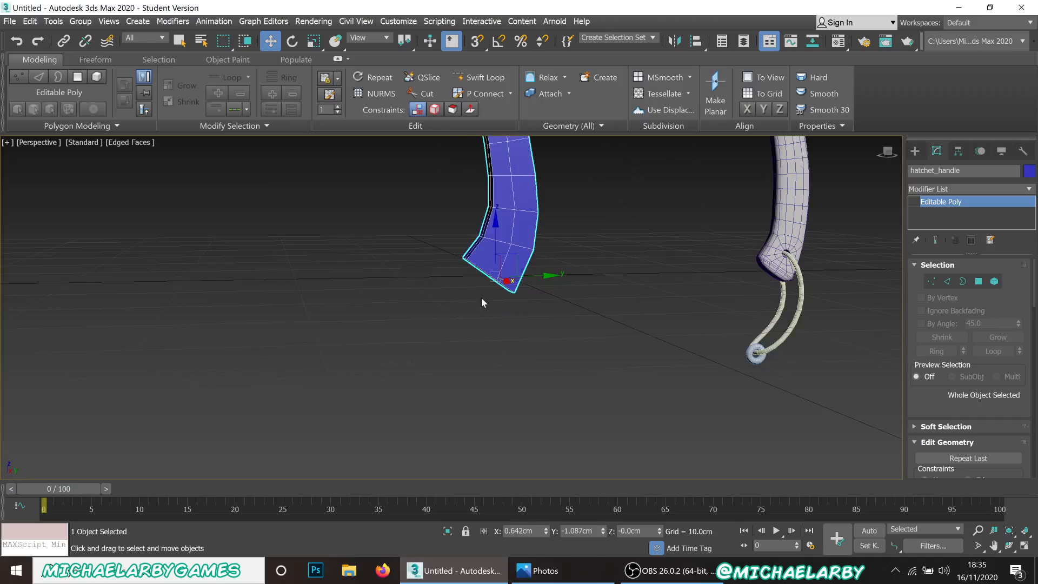
pyautogui.moveTo(510, 252)
pyautogui.mouseDown(button='middle')
pyautogui.moveTo(496, 275)
pyautogui.moveTo(505, 280)
pyautogui.mouseUp(button='middle')
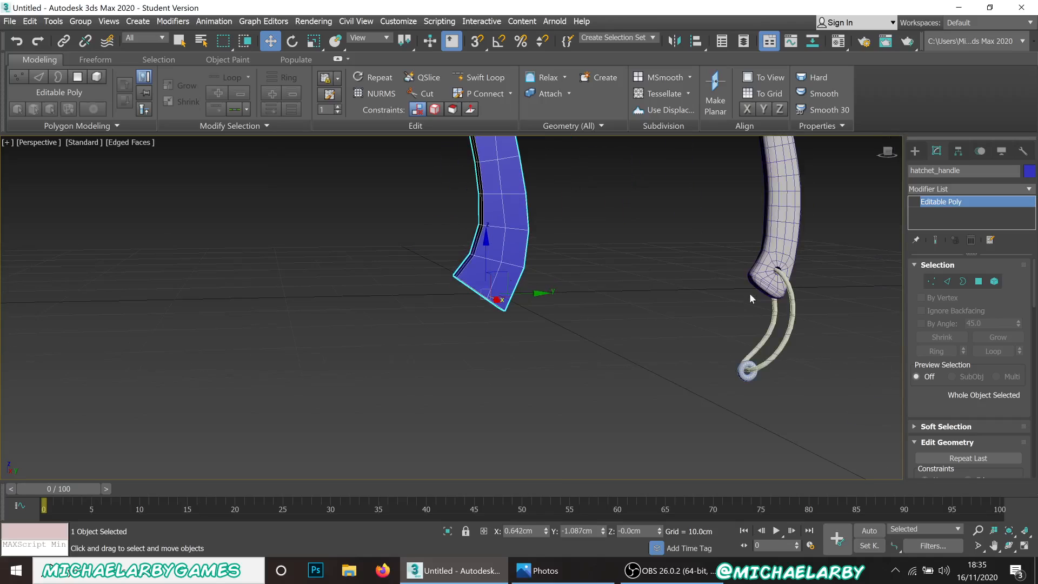
pyautogui.scroll(2, 441, 287)
pyautogui.scroll(3, 432, 275)
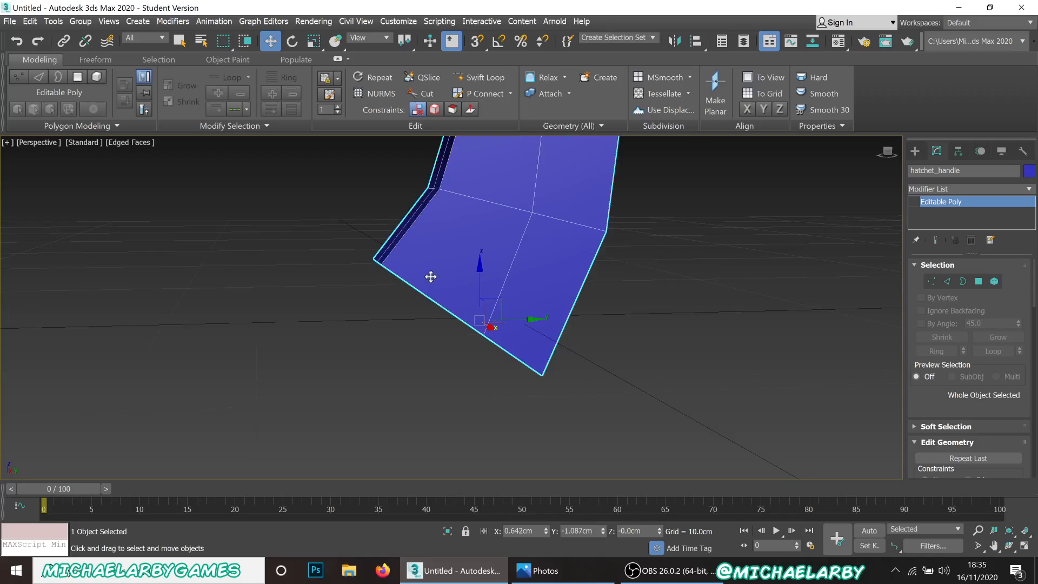
# Add an edge loop around the handle just above its angled base with Swift Loop.
pyautogui.click(338, 59)
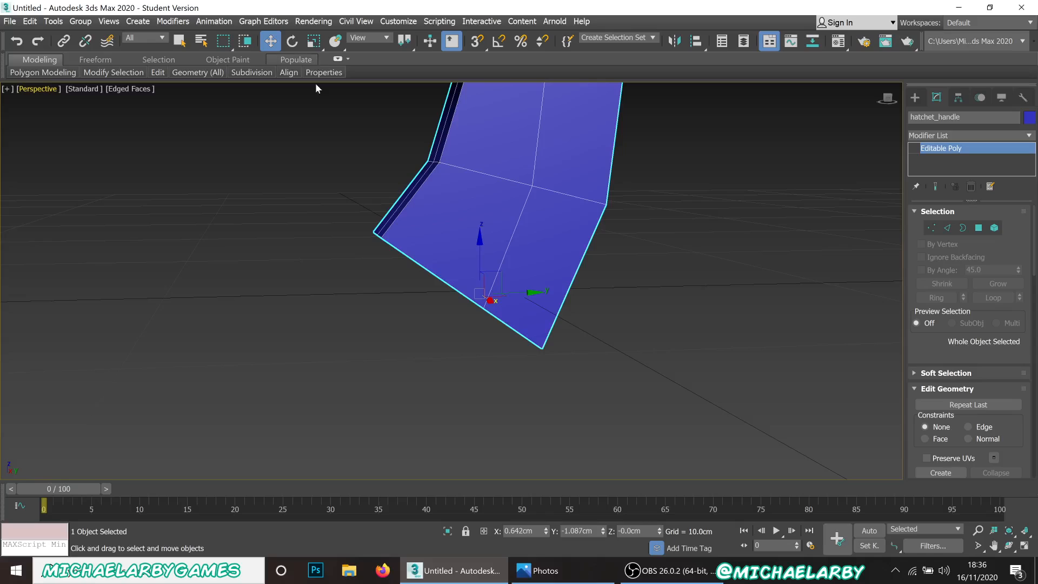
pyautogui.click(339, 61)
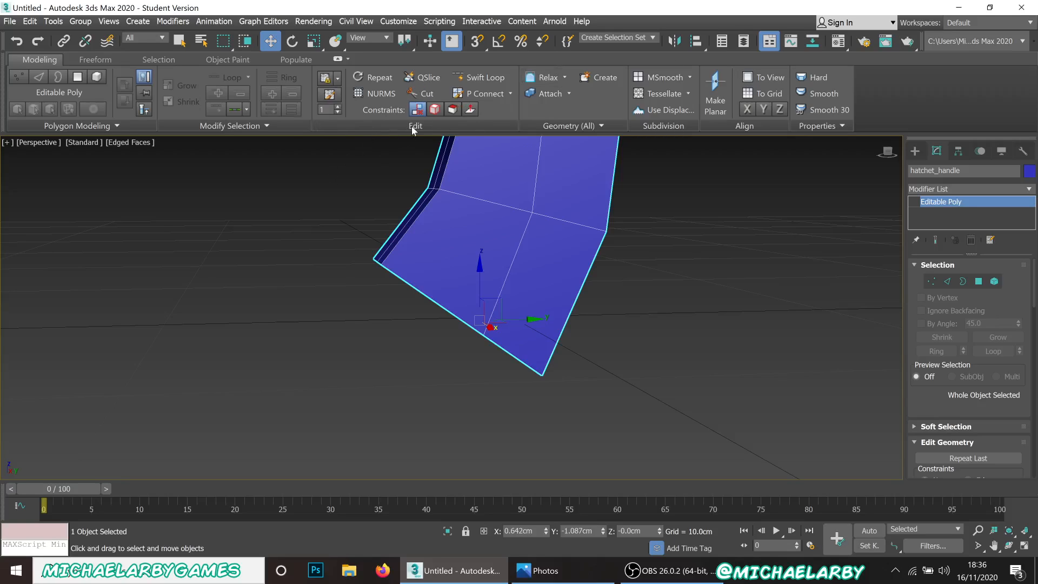
pyautogui.click(493, 80)
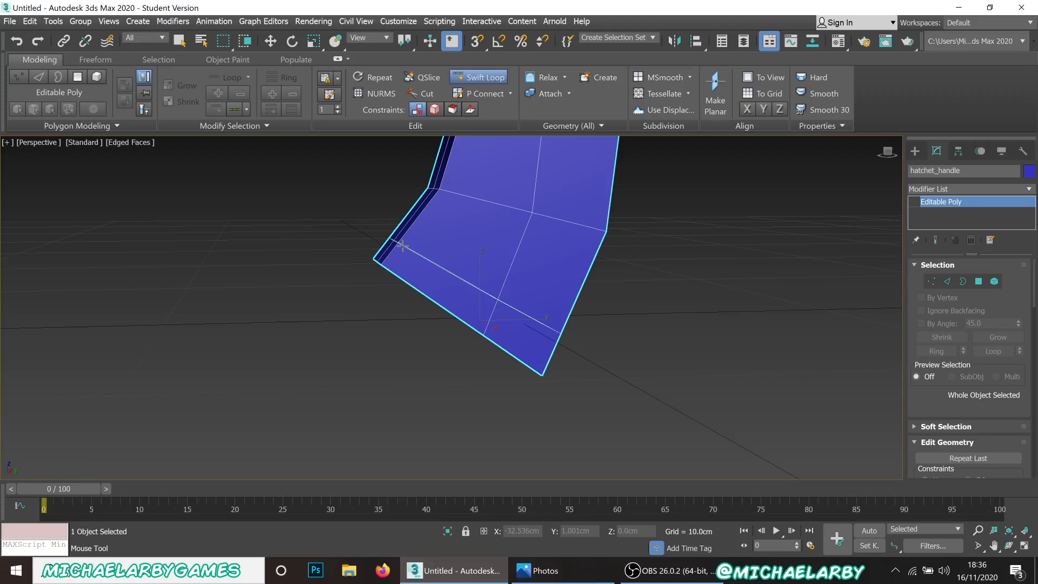
pyautogui.click(416, 275)
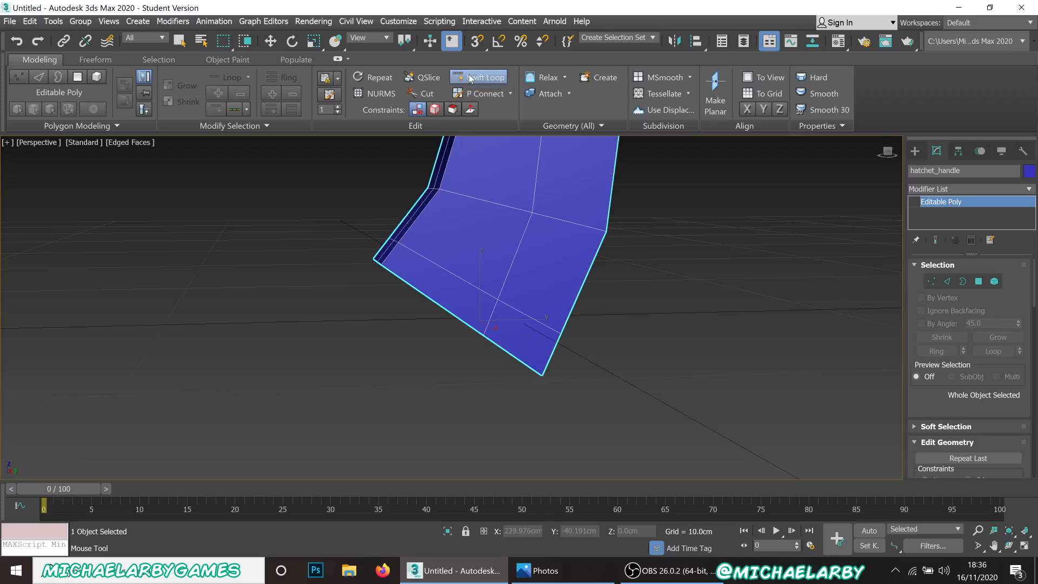
pyautogui.press('w')
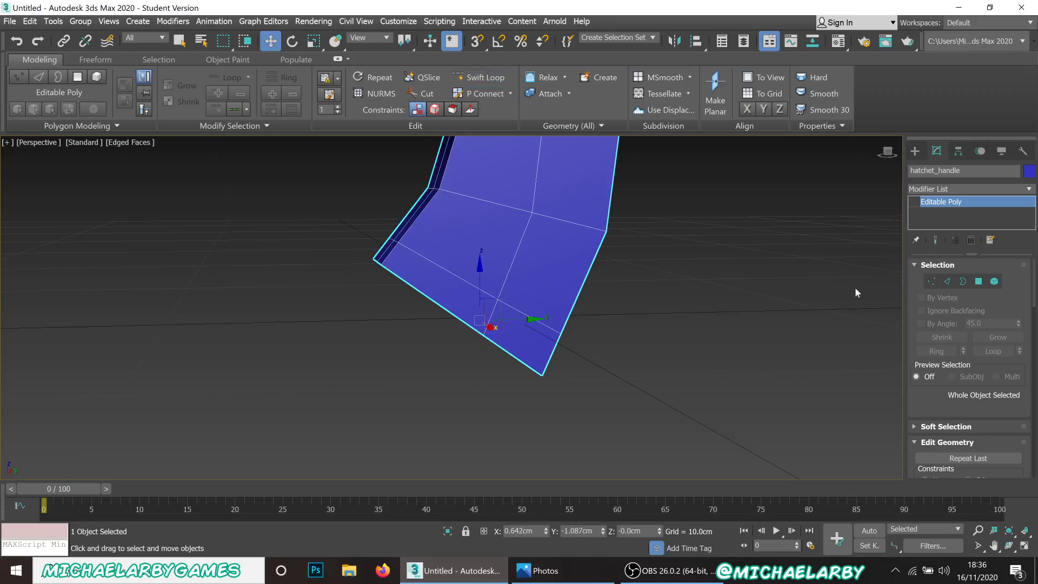
# Move the three blade-side corner vertices of the handle's base inward to about Y -3.38 cm, Z 1.46 cm to bevel the corner.
pyautogui.keyDown('alt'); pyautogui.moveTo(856, 293); pyautogui.dragTo(482, 270, button='middle'); pyautogui.keyUp('alt')
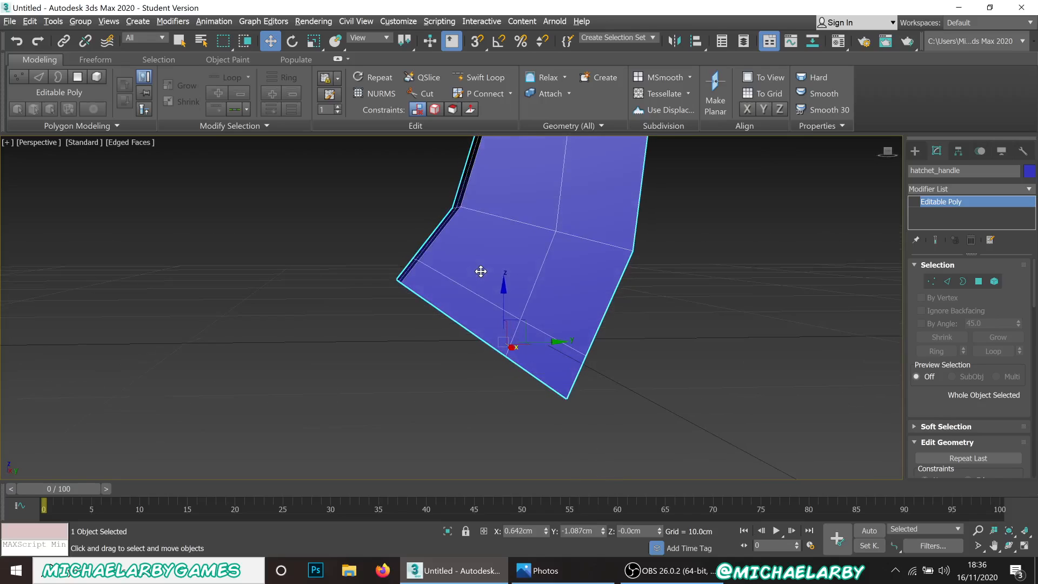
pyautogui.click(931, 281)
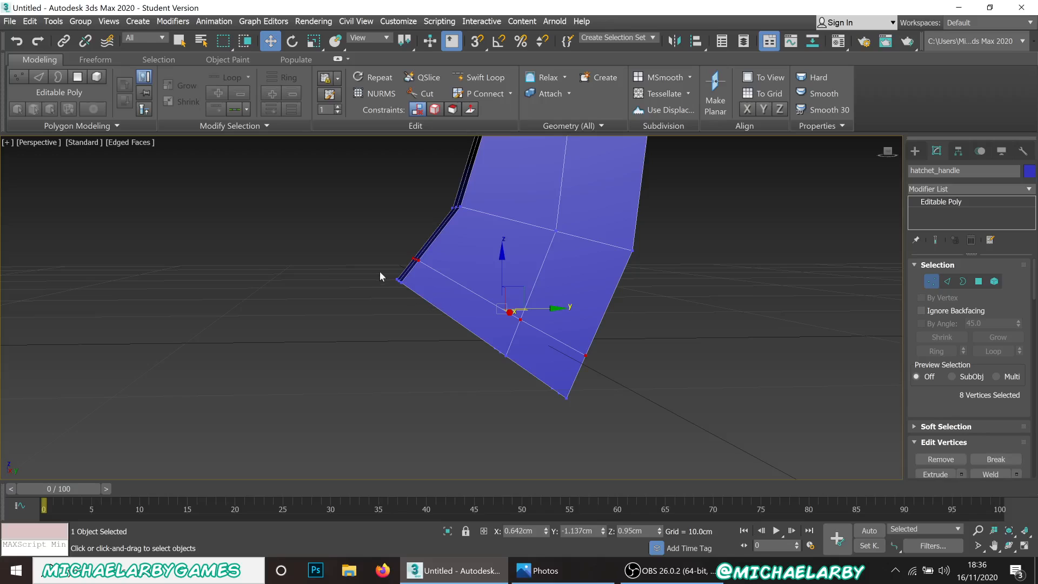
pyautogui.moveTo(379, 271); pyautogui.dragTo(414, 298)
pyautogui.keyDown('alt'); pyautogui.moveTo(432, 323); pyautogui.dragTo(428, 332, button='middle'); pyautogui.keyUp('alt')
pyautogui.keyDown('alt'); pyautogui.moveTo(429, 313); pyautogui.dragTo(421, 275, button='middle'); pyautogui.keyUp('alt')
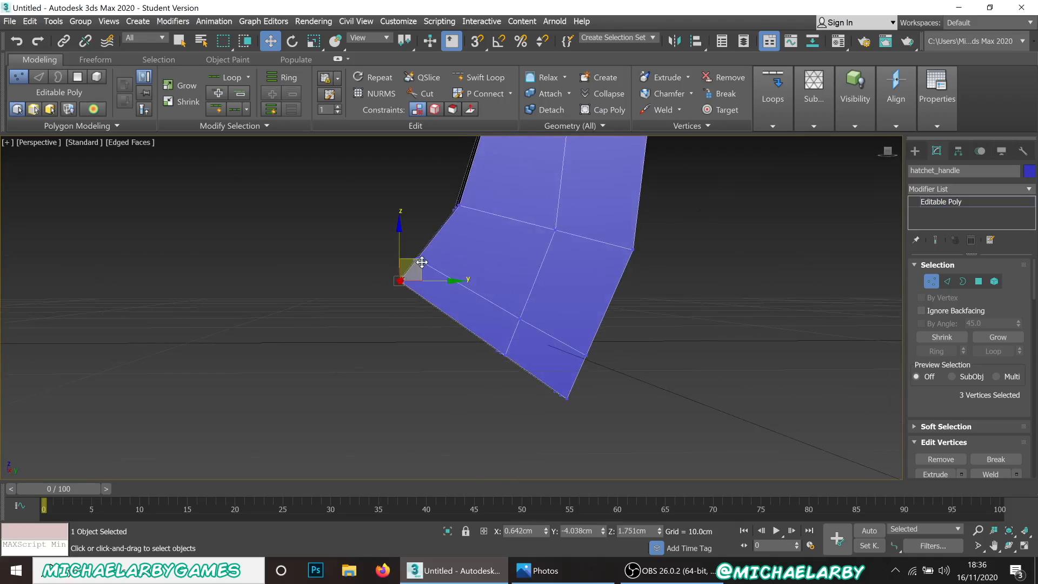
pyautogui.moveTo(422, 262); pyautogui.dragTo(463, 308)
# Move the three back-side corner vertices of the handle's base inward and up to about Y 0.11 cm, Z -0.71 cm.
pyautogui.keyDown('alt'); pyautogui.moveTo(500, 361); pyautogui.dragTo(476, 343, button='middle'); pyautogui.keyUp('alt')
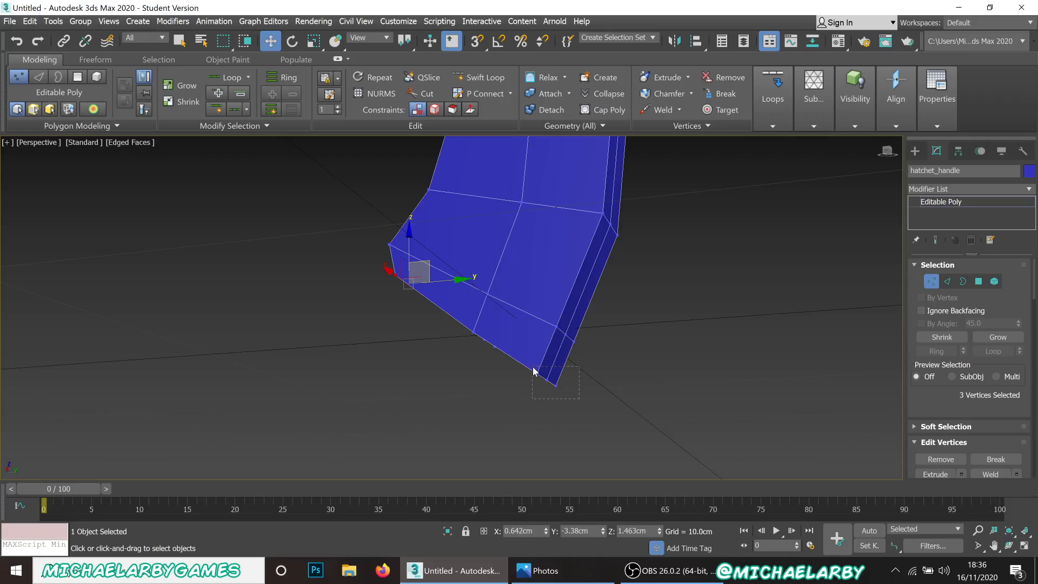
pyautogui.moveTo(533, 369); pyautogui.dragTo(533, 370)
pyautogui.keyDown('alt'); pyautogui.moveTo(524, 382); pyautogui.dragTo(581, 366, button='middle'); pyautogui.keyUp('alt')
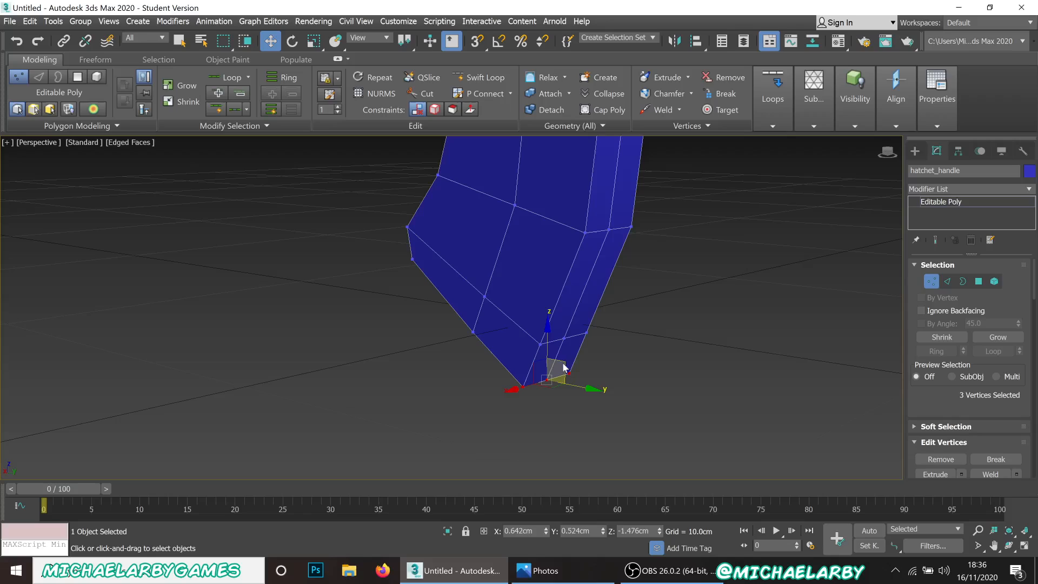
pyautogui.moveTo(564, 361); pyautogui.dragTo(539, 341)
# Leave vertex editing and compare the whole handle and its bevelled base with the finished axe.
pyautogui.keyDown('alt'); pyautogui.moveTo(445, 347); pyautogui.dragTo(469, 338, button='middle'); pyautogui.keyUp('alt')
pyautogui.scroll(-6, 467, 334)
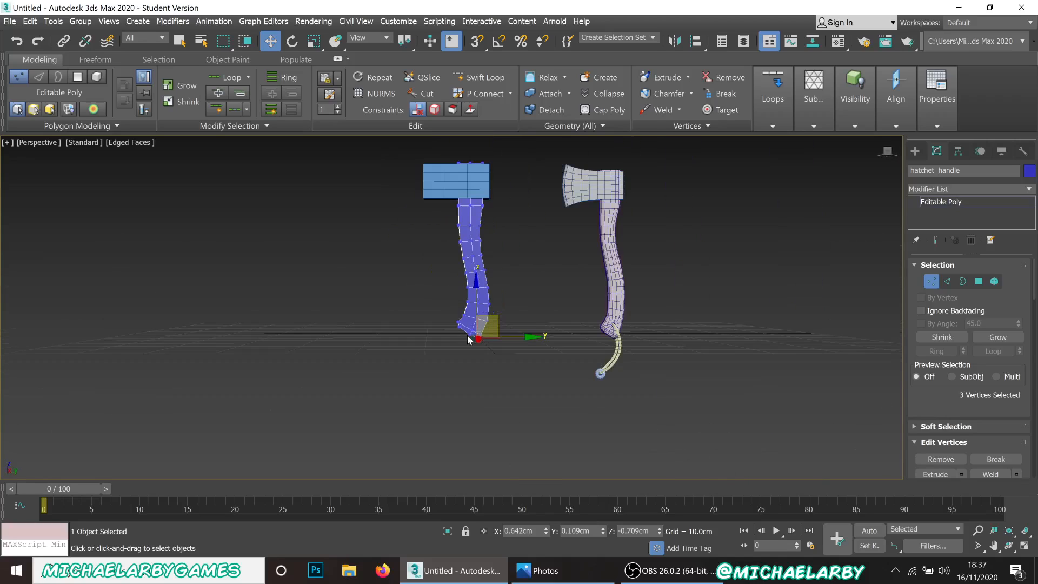
pyautogui.scroll(2, 456, 300)
pyautogui.scroll(2, 456, 299)
pyautogui.keyDown('alt'); pyautogui.moveTo(456, 281); pyautogui.dragTo(465, 311, button='middle'); pyautogui.keyUp('alt')
pyautogui.scroll(2, 494, 332)
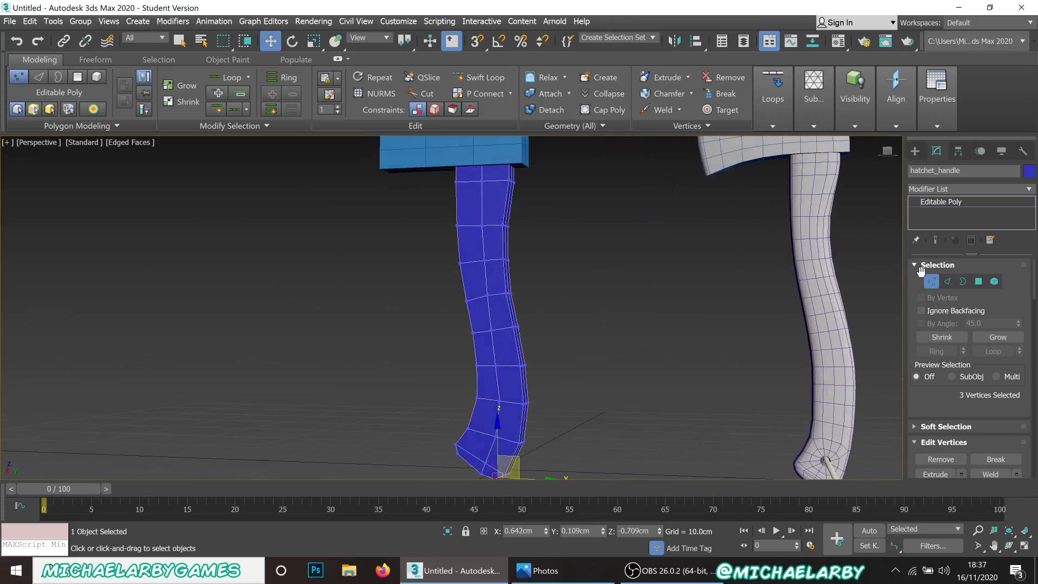
pyautogui.click(930, 281)
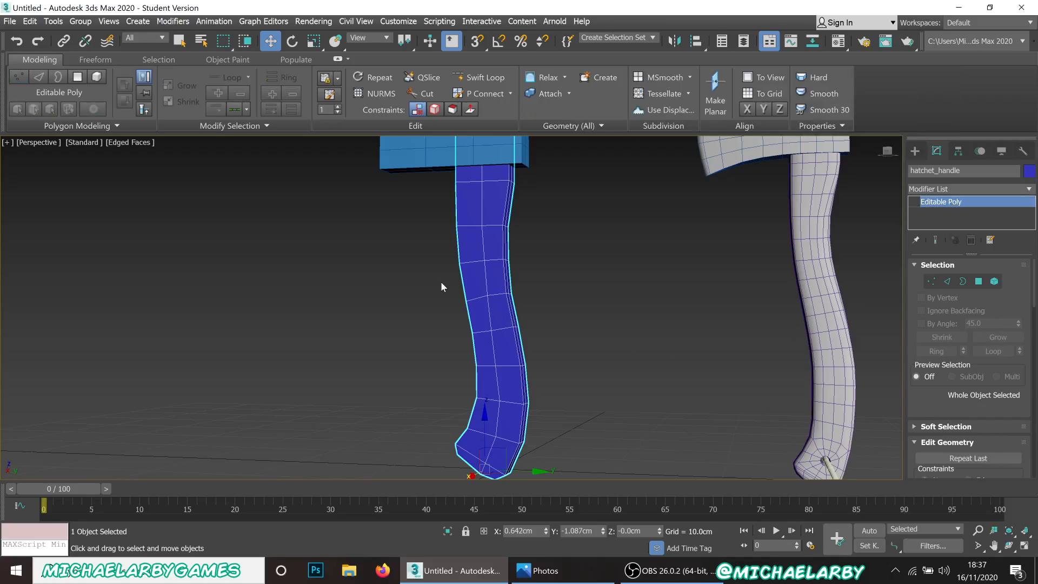
pyautogui.keyDown('alt'); pyautogui.moveTo(441, 283); pyautogui.dragTo(452, 287, button='middle'); pyautogui.keyUp('alt')
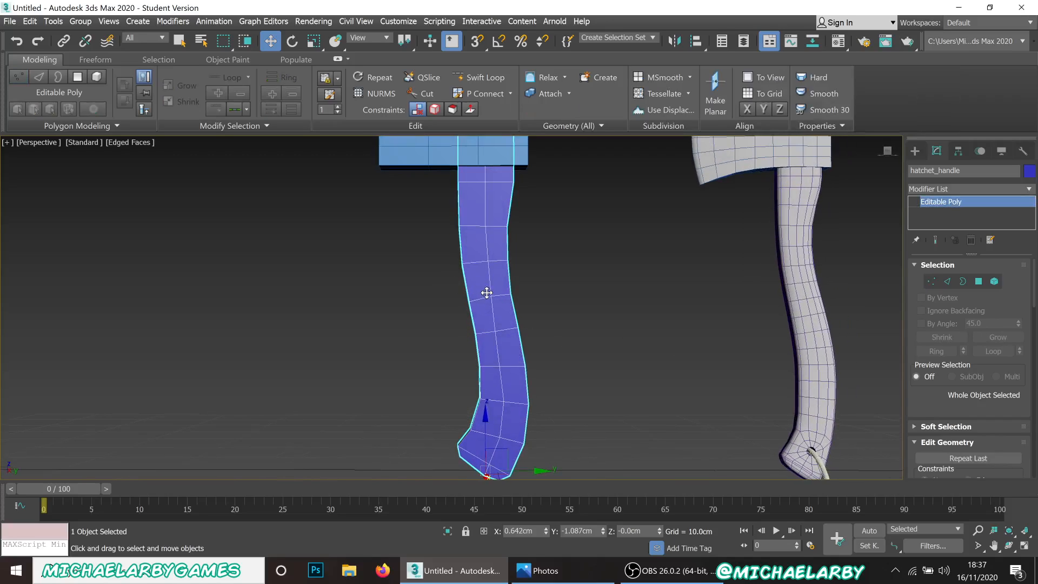
pyautogui.moveTo(482, 246); pyautogui.dragTo(470, 322, button='middle')
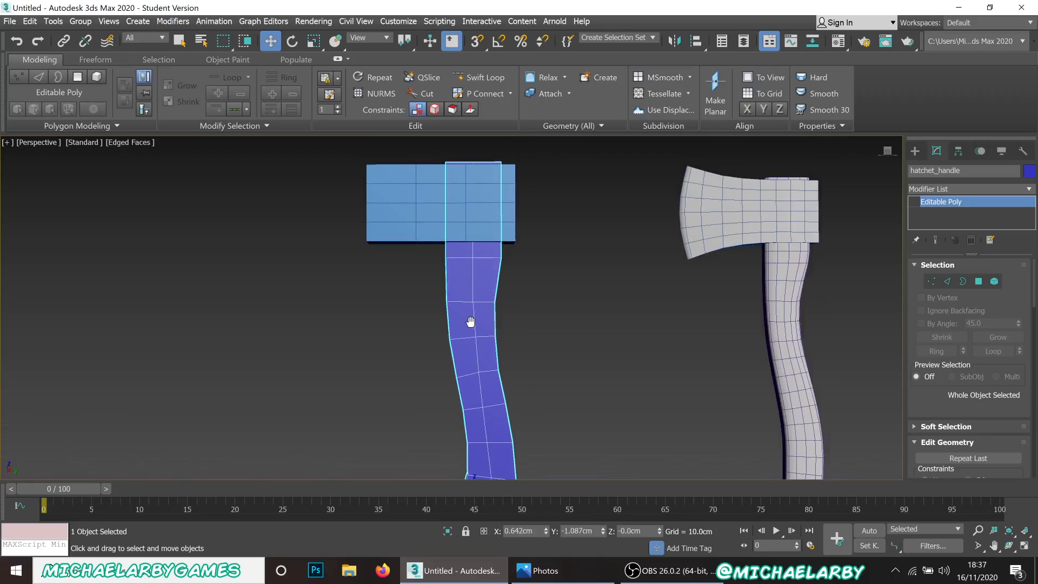
# Apply a TurboSmooth modifier to the handle and check the smoothed shape along its length.
pyautogui.click(1029, 189)
pyautogui.click(1033, 339)
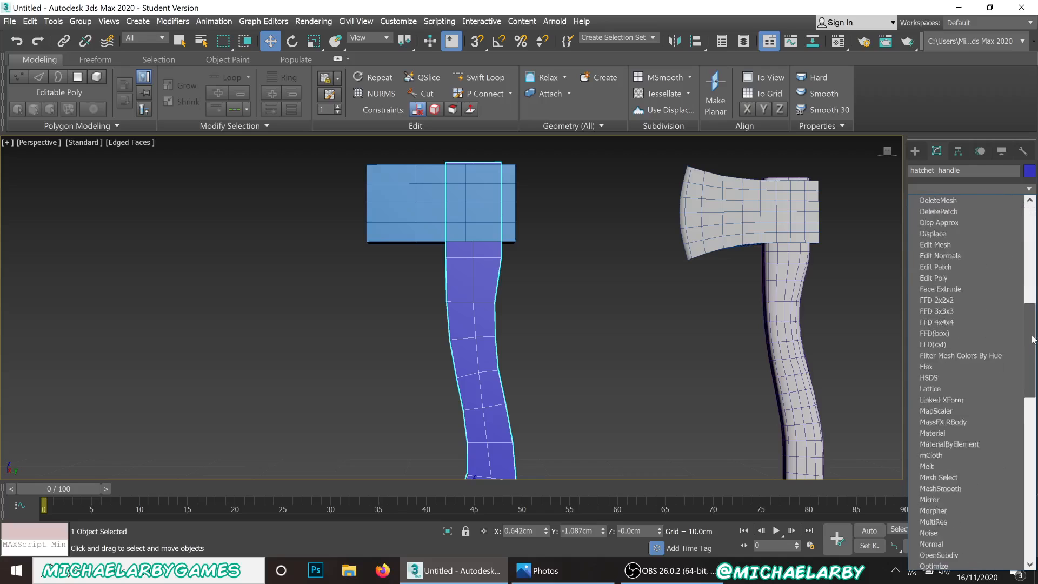
pyautogui.scroll(-15, 1006, 436)
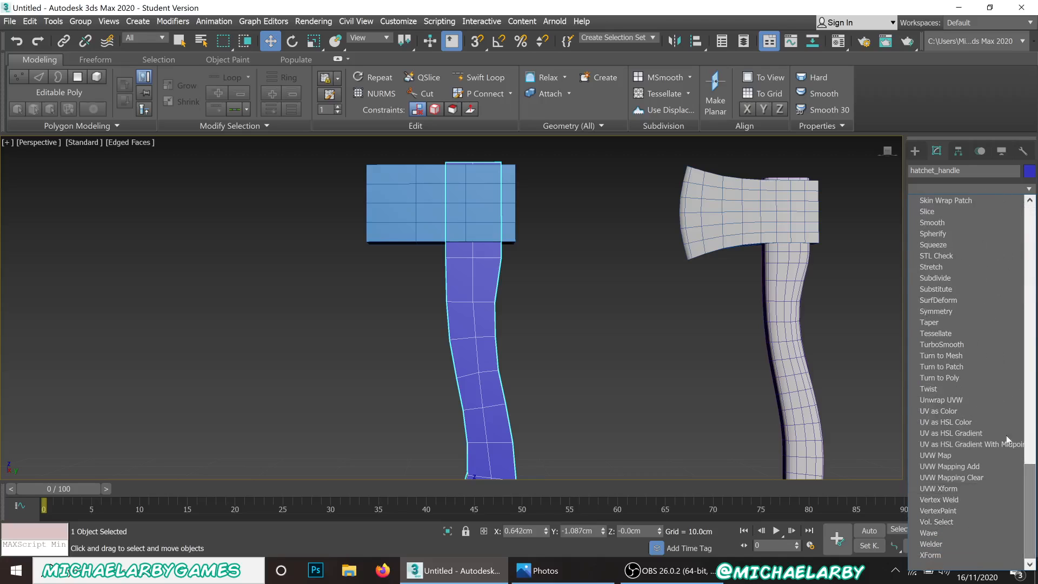
pyautogui.click(967, 345)
pyautogui.scroll(3, 459, 268)
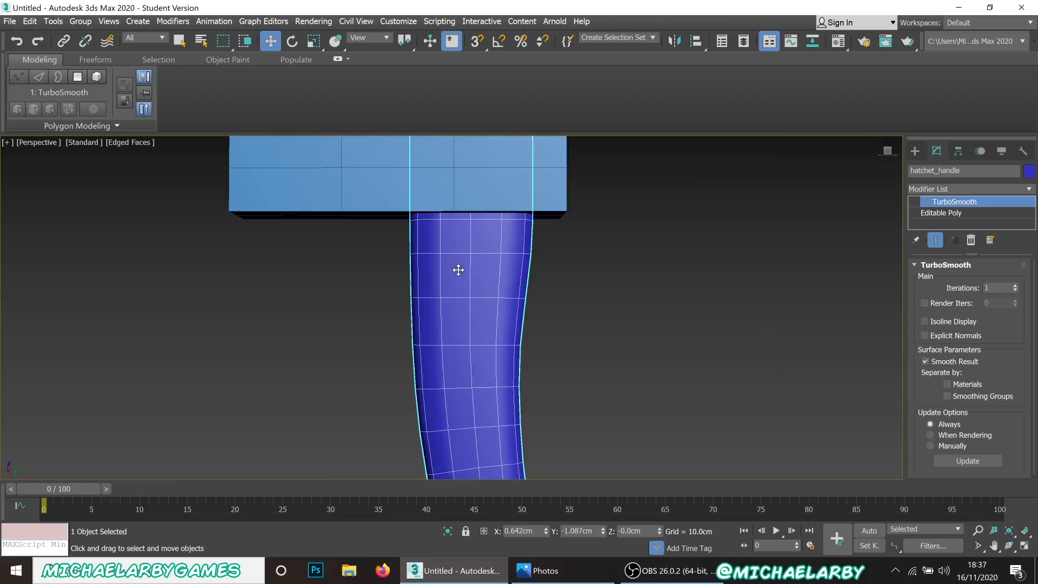
pyautogui.scroll(-3, 453, 238)
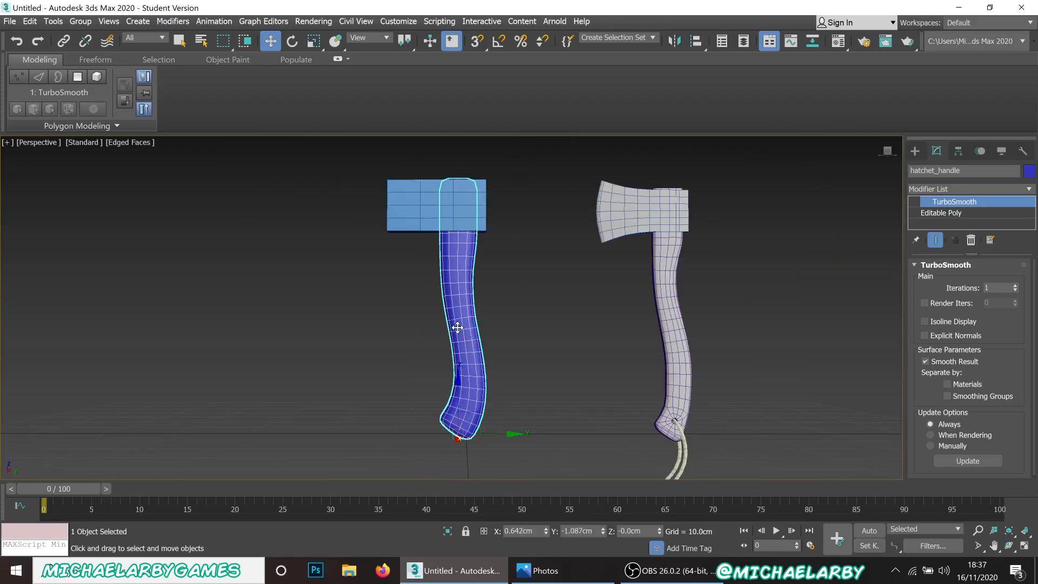
pyautogui.moveTo(457, 344)
pyautogui.keyDown('alt'); pyautogui.mouseDown(button='middle')
pyautogui.moveTo(440, 244)
pyautogui.moveTo(449, 215)
pyautogui.moveTo(465, 222)
pyautogui.moveTo(452, 227)
pyautogui.moveTo(521, 220)
pyautogui.moveTo(445, 222)
pyautogui.moveTo(456, 224)
pyautogui.mouseUp(button='middle'); pyautogui.keyUp('alt')
pyautogui.scroll(4, 449, 243)
pyautogui.moveTo(456, 271); pyautogui.dragTo(456, 352, button='middle')
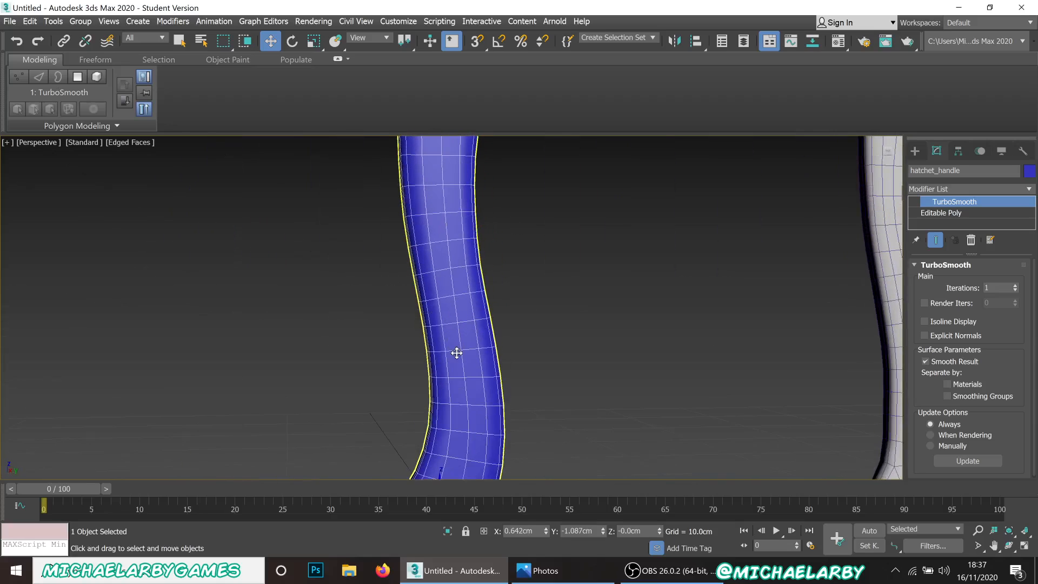
# Switch between the handle's Editable Poly and TurboSmooth levels to compare the low-poly shape with the smoothed one.
pyautogui.click(942, 214)
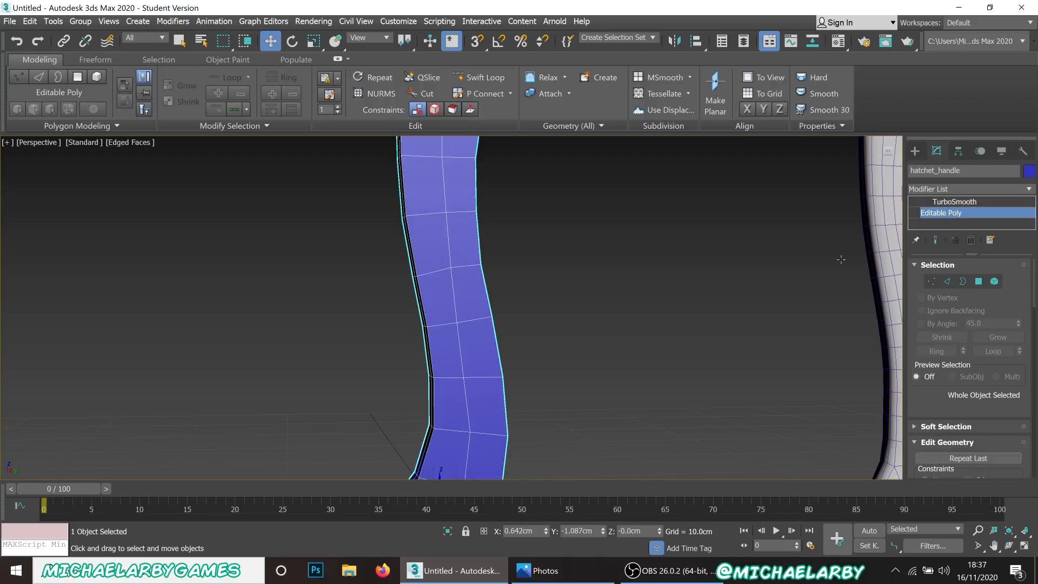
pyautogui.scroll(-2, 416, 268)
pyautogui.scroll(3, 417, 268)
pyautogui.scroll(-1, 419, 268)
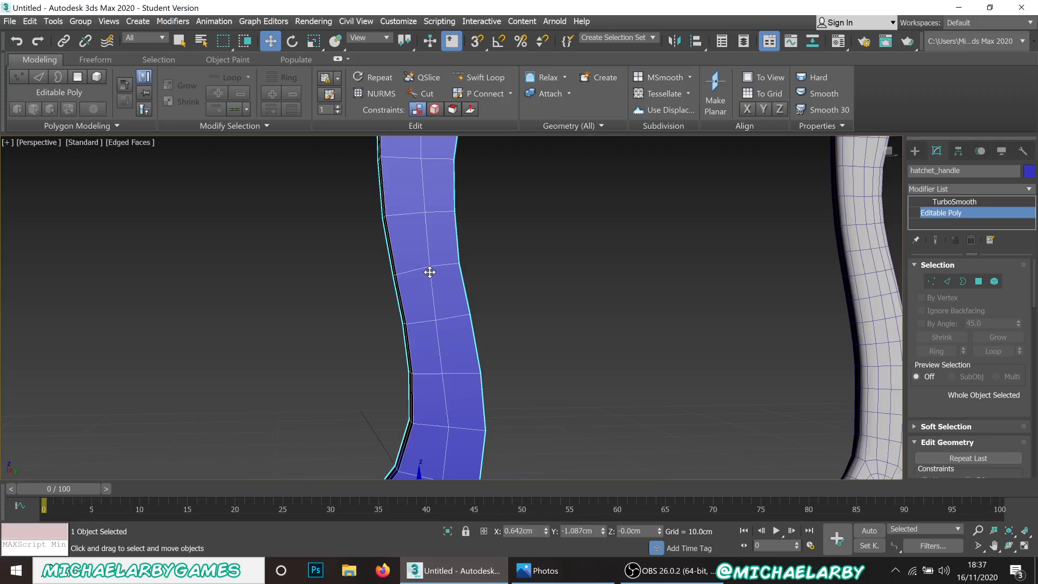
pyautogui.scroll(-1, 429, 303)
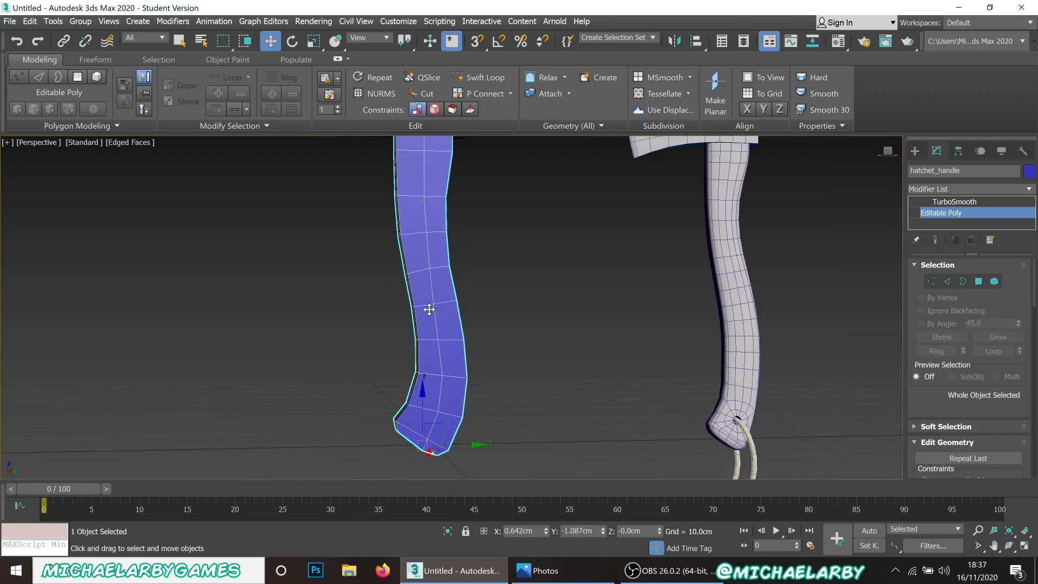
pyautogui.click(971, 203)
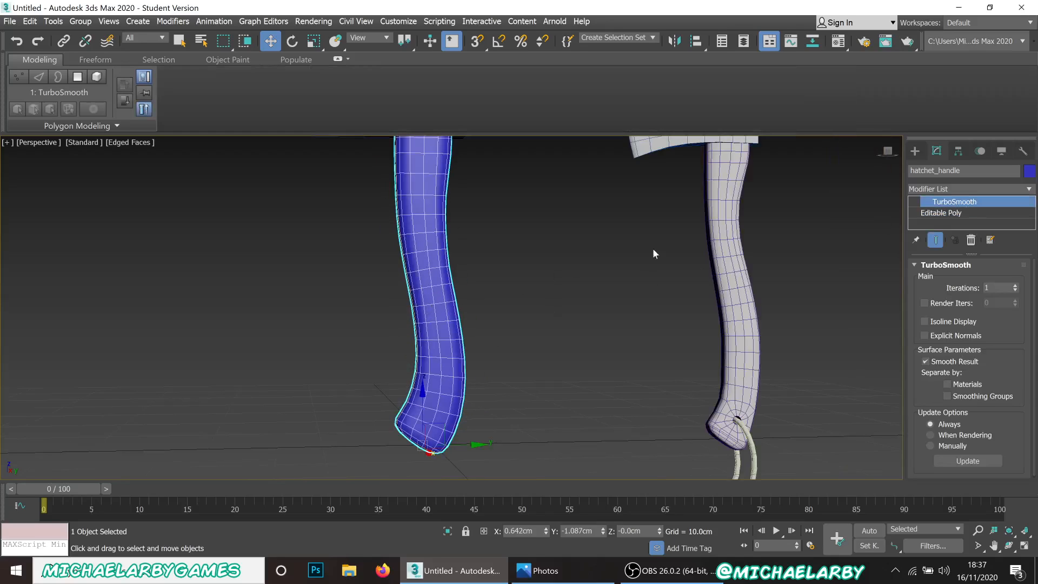
pyautogui.click(953, 213)
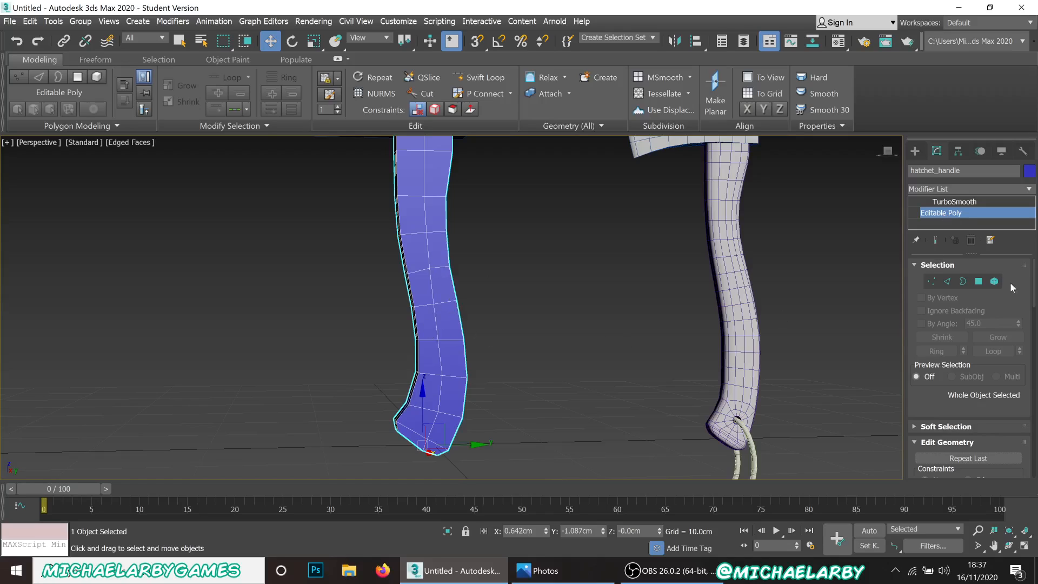
pyautogui.click(955, 203)
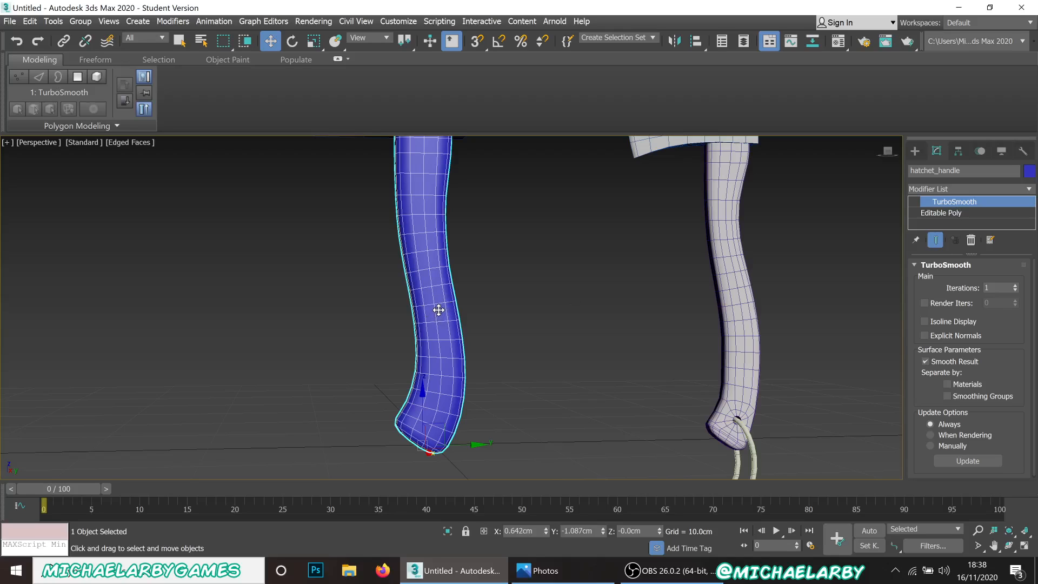
pyautogui.click(941, 214)
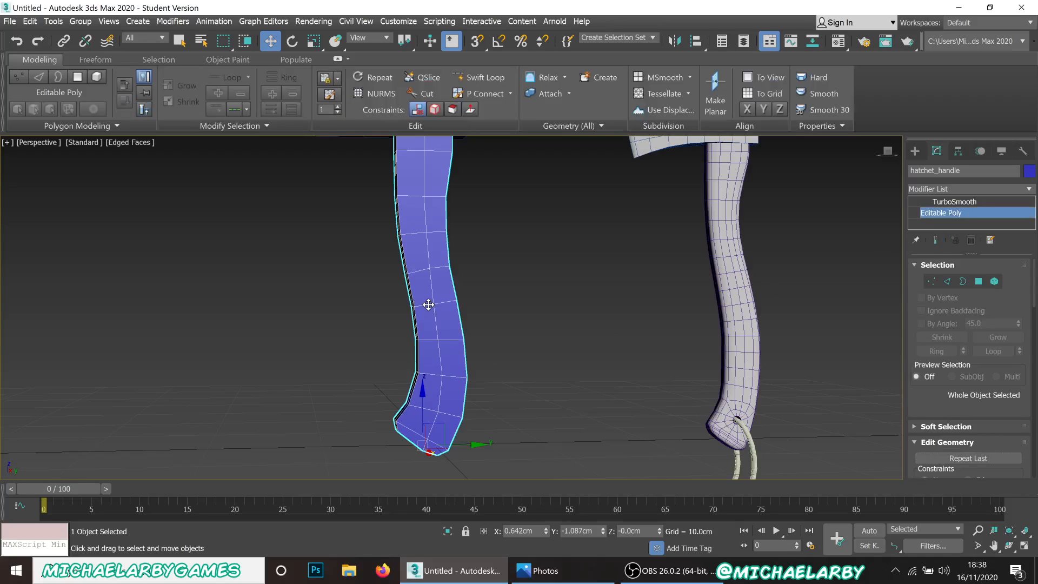
pyautogui.moveTo(436, 286); pyautogui.dragTo(458, 318, button='middle')
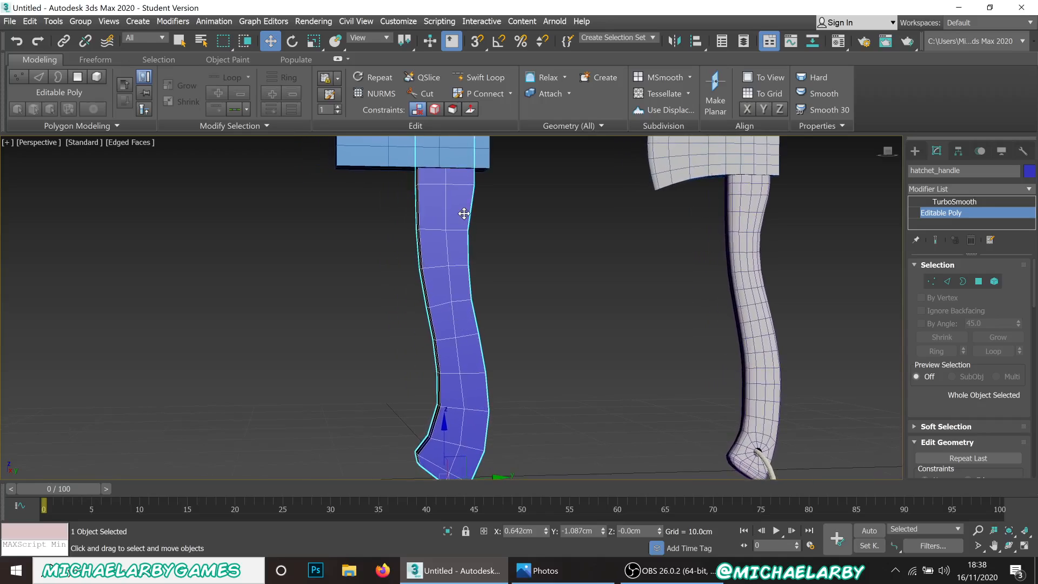
# Examine the handle's top end where it passes through the axe head, comparing the Editable Poly and TurboSmooth levels.
pyautogui.scroll(4, 459, 219)
pyautogui.scroll(-4, 458, 222)
pyautogui.keyDown('alt'); pyautogui.moveTo(453, 247); pyautogui.dragTo(481, 317, button='middle'); pyautogui.keyUp('alt')
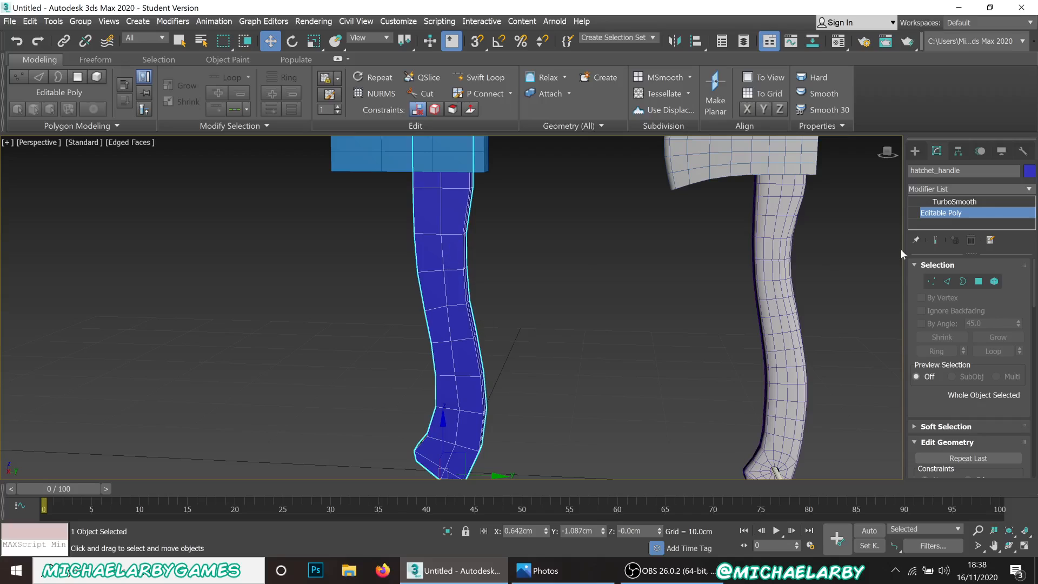
pyautogui.moveTo(478, 241); pyautogui.dragTo(494, 349, button='middle')
pyautogui.scroll(4, 464, 224)
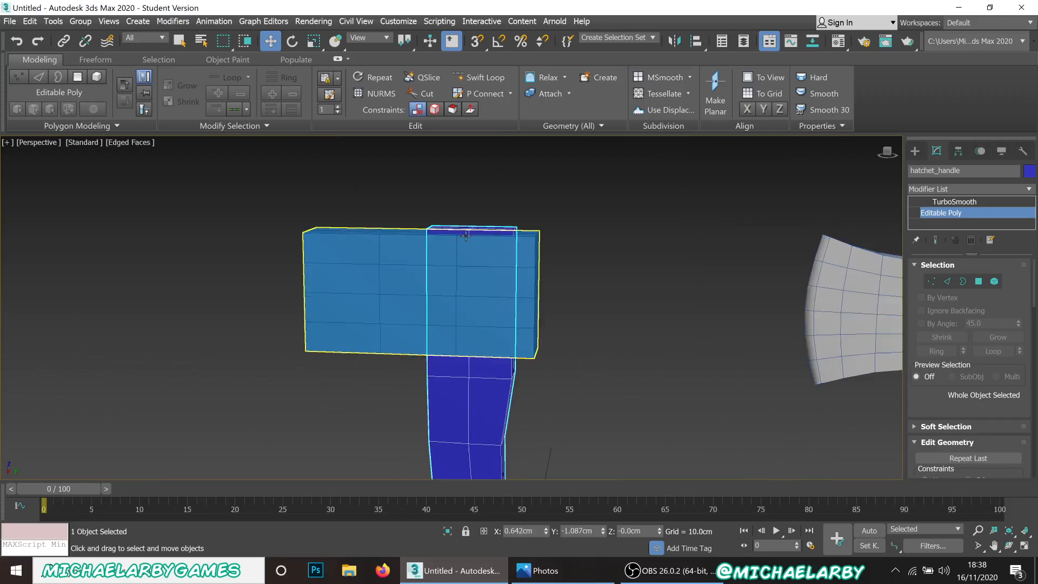
pyautogui.click(954, 202)
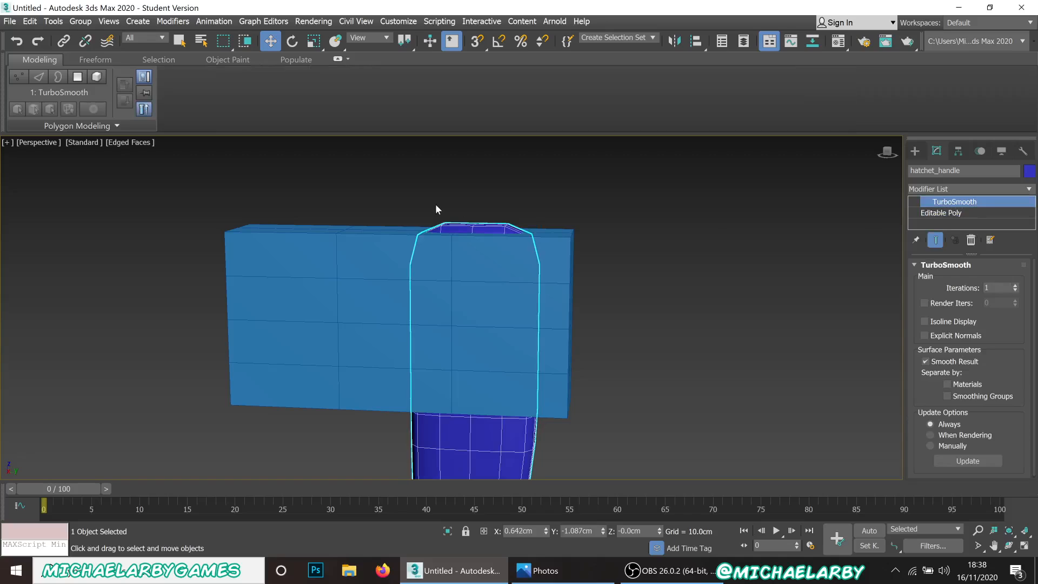
pyautogui.scroll(5, 457, 227)
pyautogui.moveTo(466, 253)
pyautogui.keyDown('alt'); pyautogui.mouseDown(button='middle')
pyautogui.moveTo(447, 245)
pyautogui.moveTo(450, 254)
pyautogui.mouseUp(button='middle'); pyautogui.keyUp('alt')
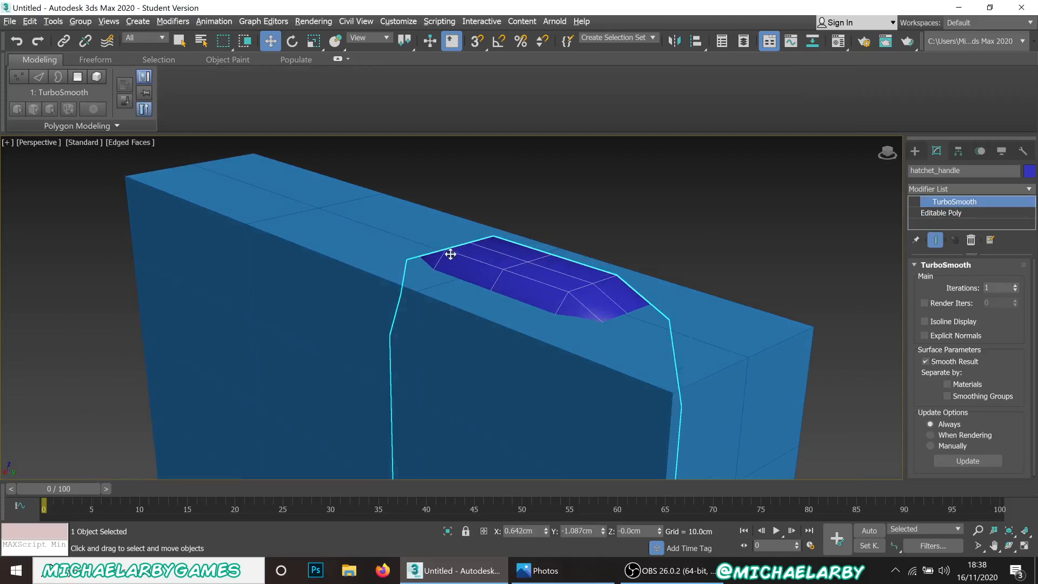
# At the handle's Editable Poly level, select a single side polygon on the upper handle below the head.
pyautogui.click(946, 215)
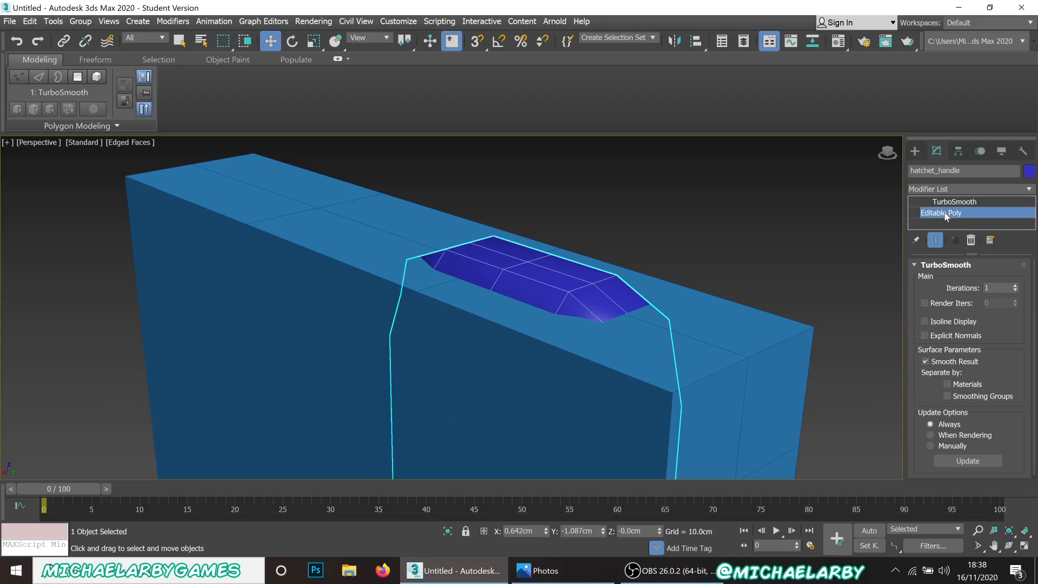
pyautogui.scroll(-4, 508, 266)
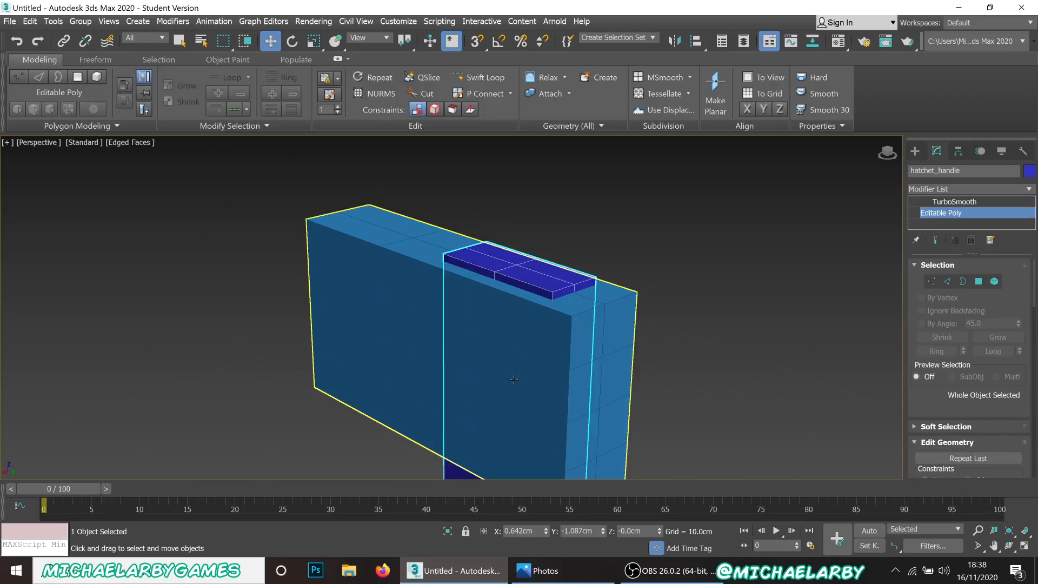
pyautogui.keyDown('alt'); pyautogui.moveTo(514, 376); pyautogui.dragTo(567, 154, button='middle'); pyautogui.keyUp('alt')
pyautogui.scroll(-5, 551, 333)
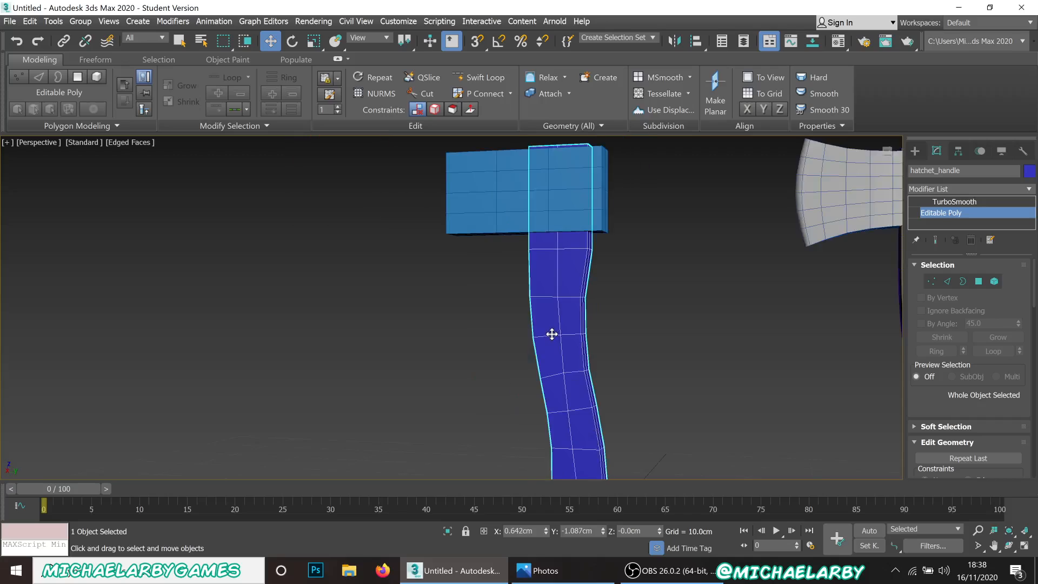
pyautogui.scroll(5, 549, 301)
pyautogui.moveTo(549, 301); pyautogui.dragTo(556, 293, button='middle')
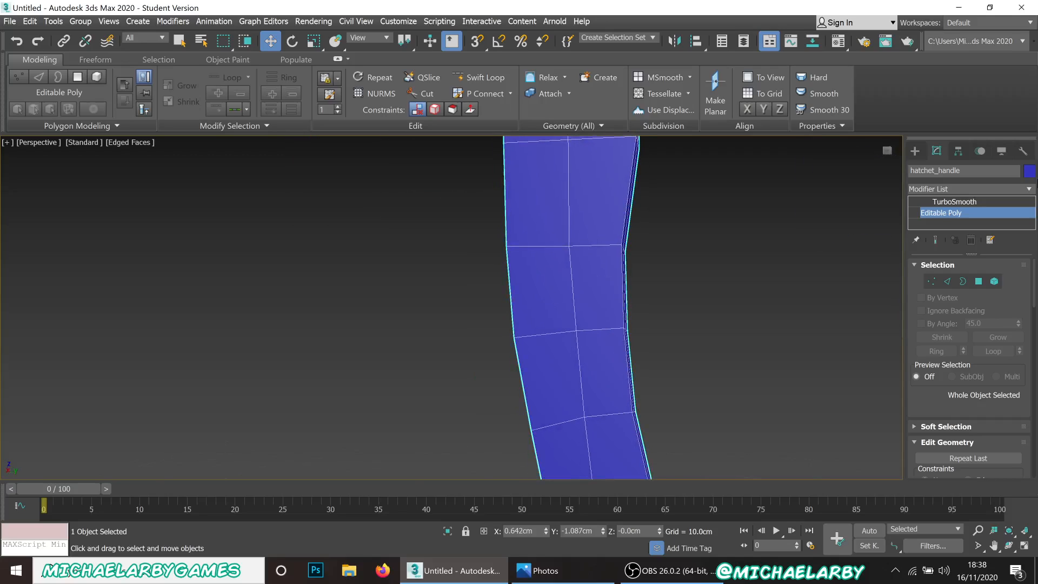
pyautogui.click(979, 281)
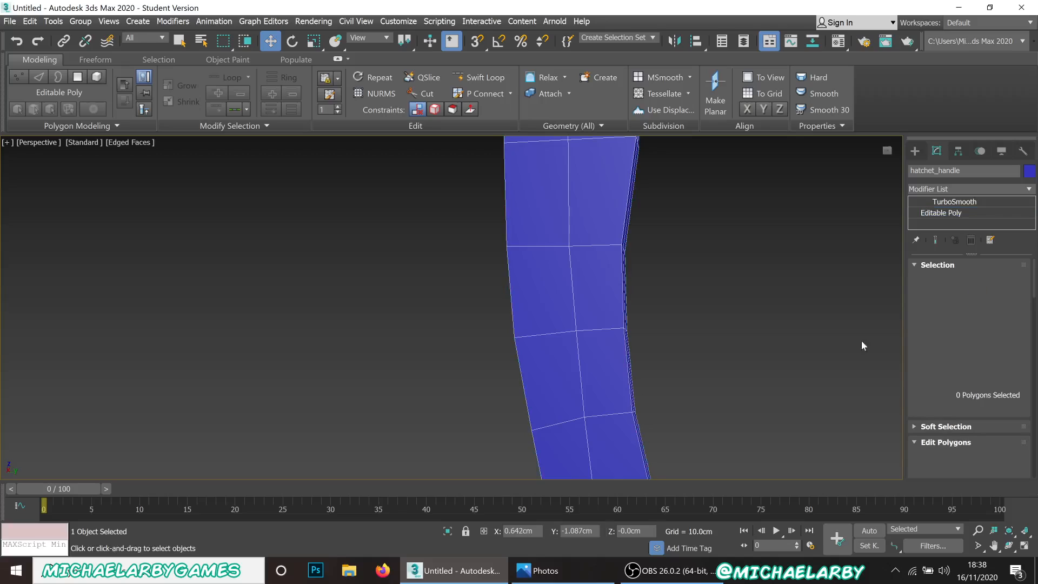
pyautogui.click(550, 292)
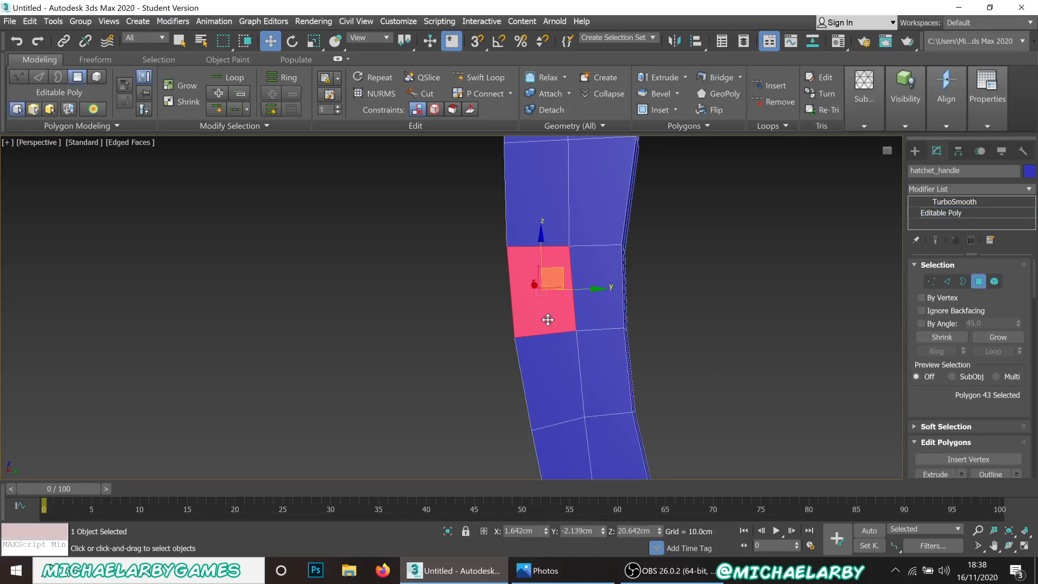
pyautogui.scroll(3, 549, 293)
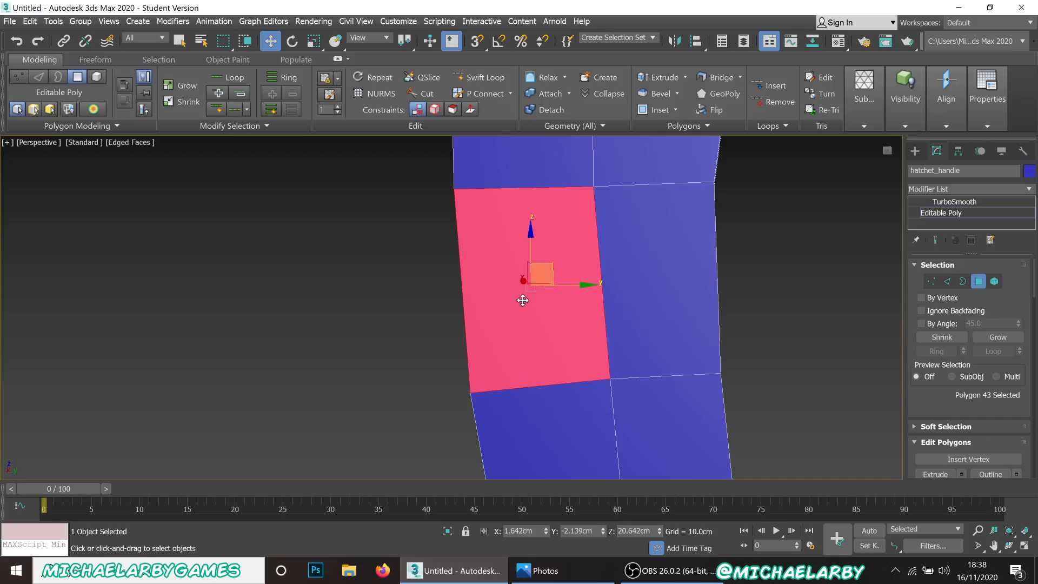
# Show the TurboSmooth result over the selected polygon and examine how it is subdivided along the handle.
pyautogui.click(962, 203)
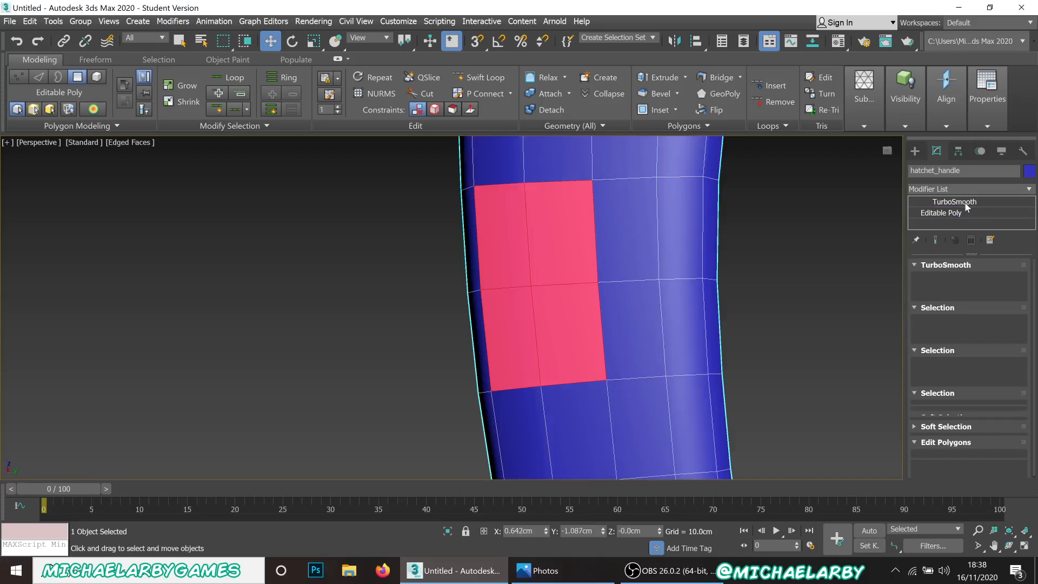
pyautogui.keyDown('alt'); pyautogui.moveTo(523, 307); pyautogui.dragTo(526, 305, button='middle'); pyautogui.keyUp('alt')
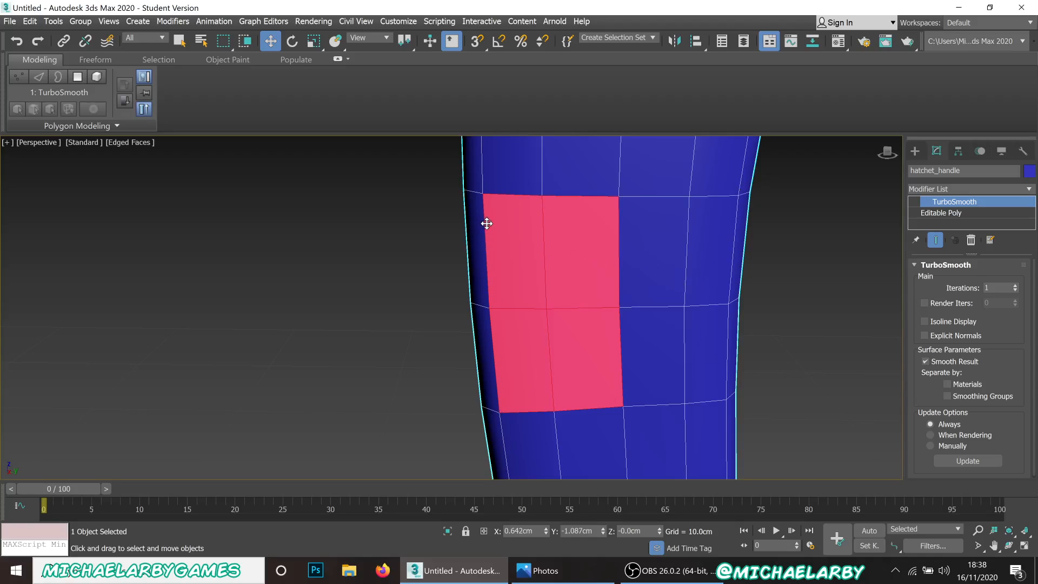
pyautogui.scroll(-3, 519, 219)
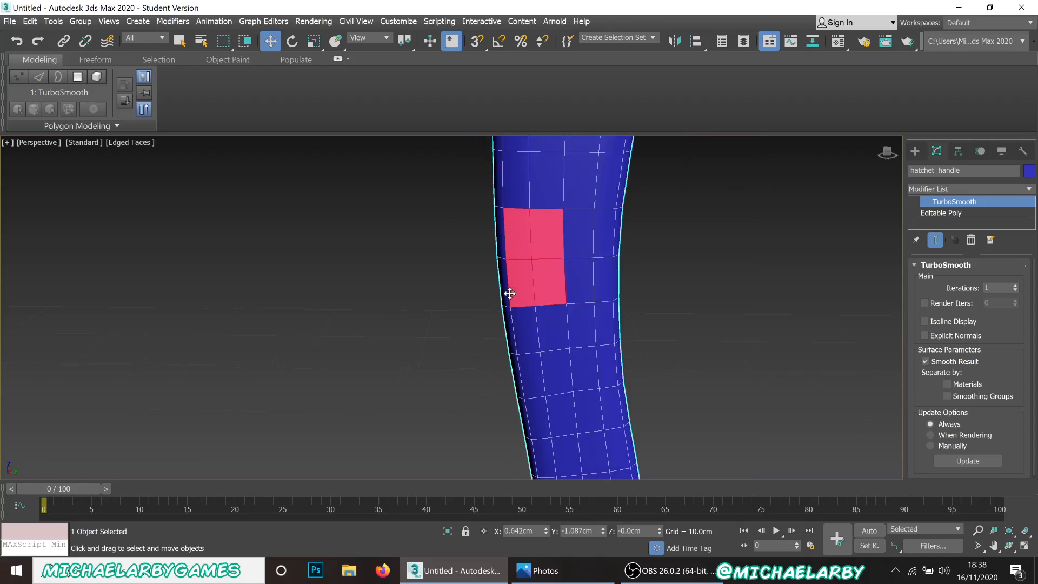
pyautogui.scroll(2, 504, 260)
pyautogui.scroll(-3, 542, 324)
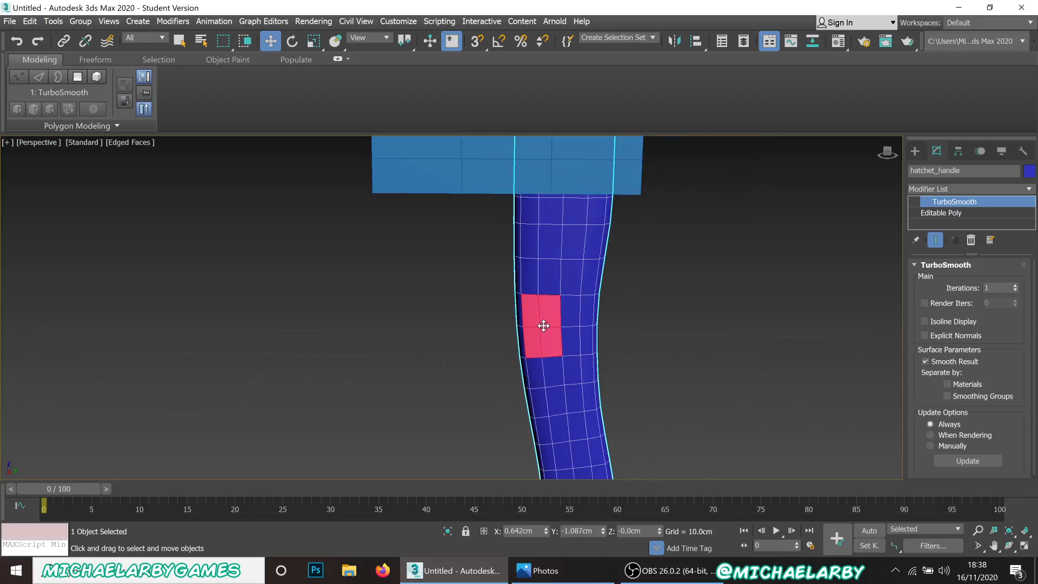
pyautogui.scroll(2, 552, 305)
pyautogui.scroll(-3, 562, 239)
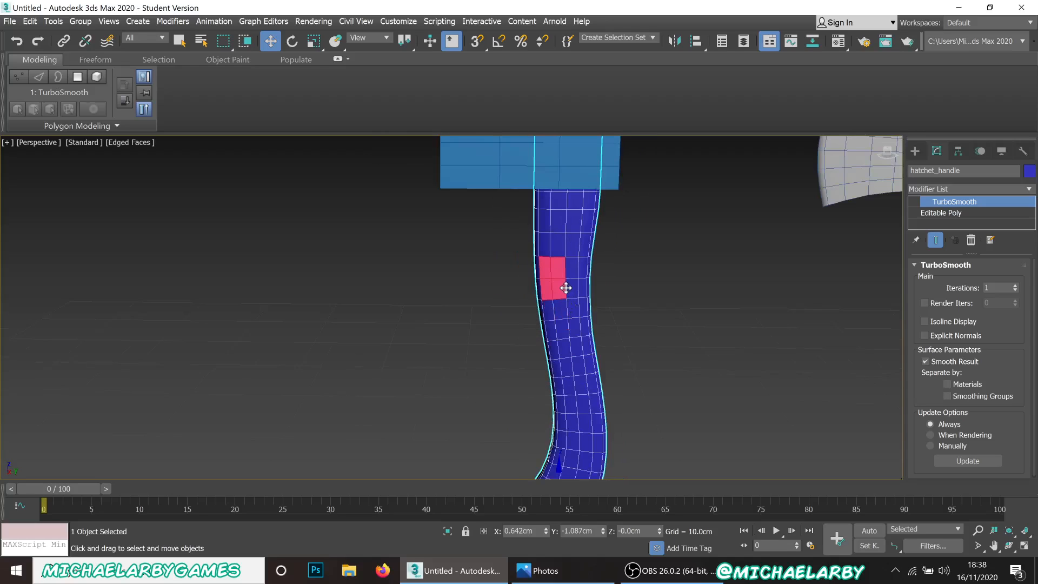
pyautogui.scroll(5, 559, 287)
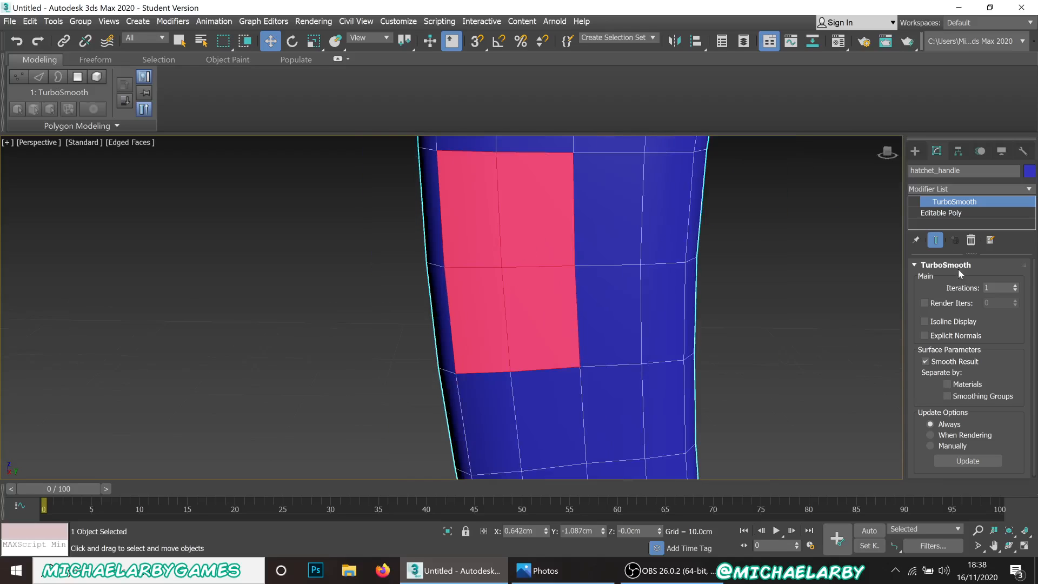
# Raise the TurboSmooth iterations to 2 and then 3, and inspect the mesh density on the handle.
pyautogui.click(1015, 286)
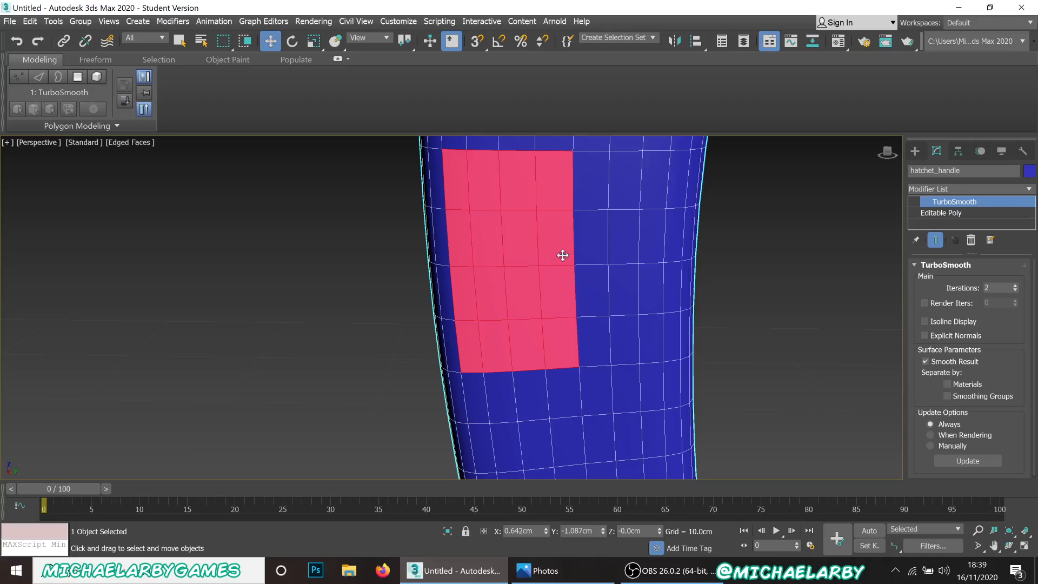
pyautogui.click(1015, 286)
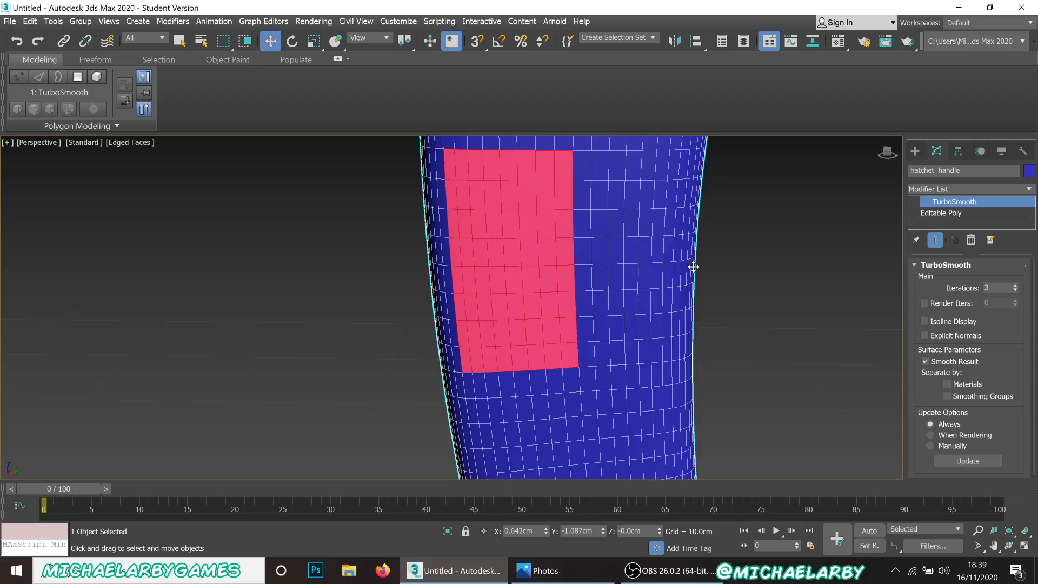
pyautogui.scroll(-6, 468, 269)
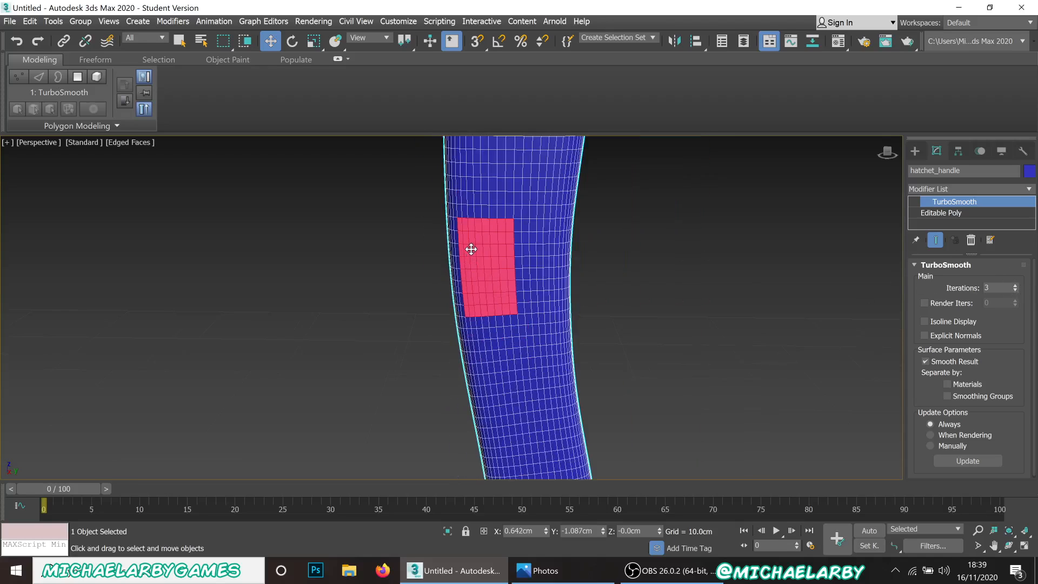
pyautogui.scroll(-1, 472, 224)
pyautogui.scroll(4, 480, 290)
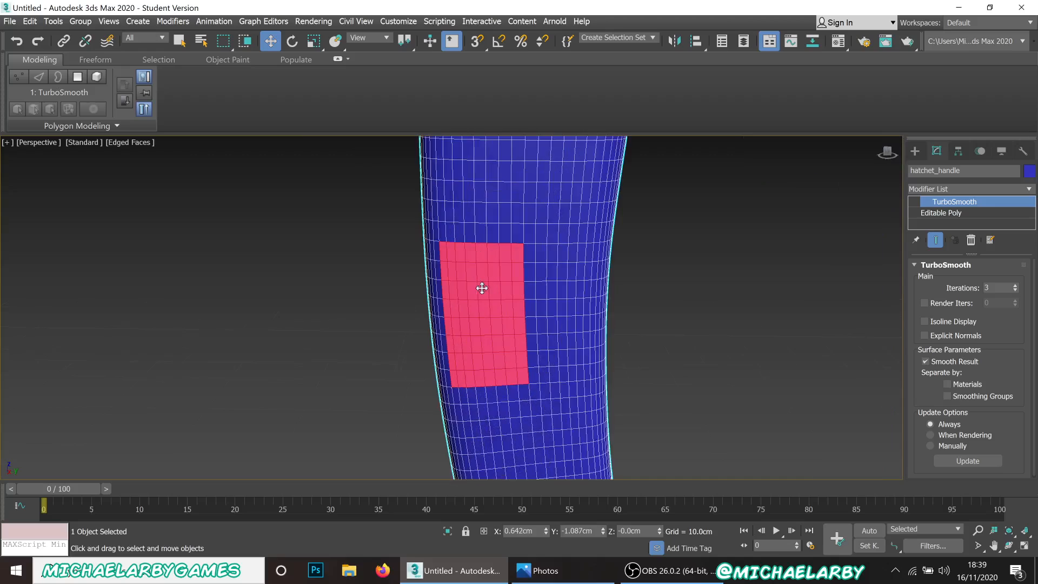
# Set the TurboSmooth iterations back to 1 and check the lighter smoothed mesh.
pyautogui.click(1016, 291)
pyautogui.scroll(-7, 527, 228)
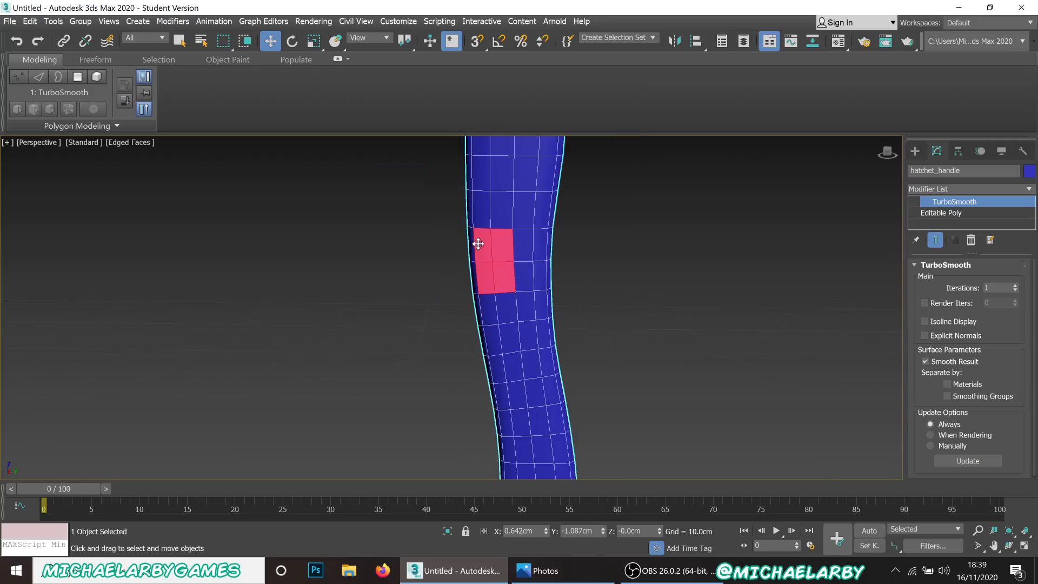
pyautogui.keyDown('alt'); pyautogui.moveTo(533, 214); pyautogui.dragTo(480, 229, button='middle'); pyautogui.keyUp('alt')
pyautogui.scroll(5, 494, 254)
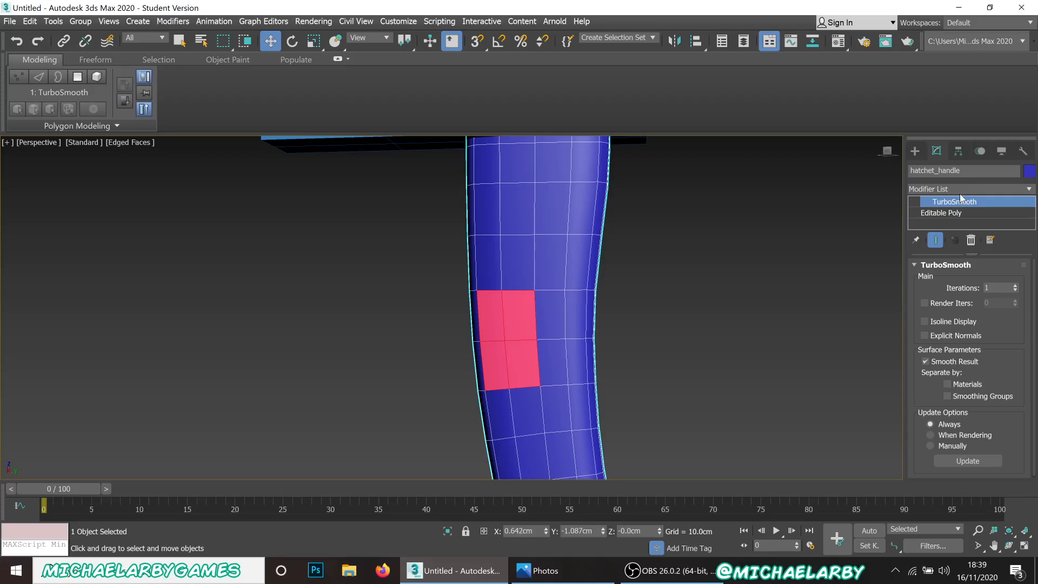
# Return to the handle's Editable Poly level, leave polygon editing and check its shape against the axe reference photo.
pyautogui.click(954, 214)
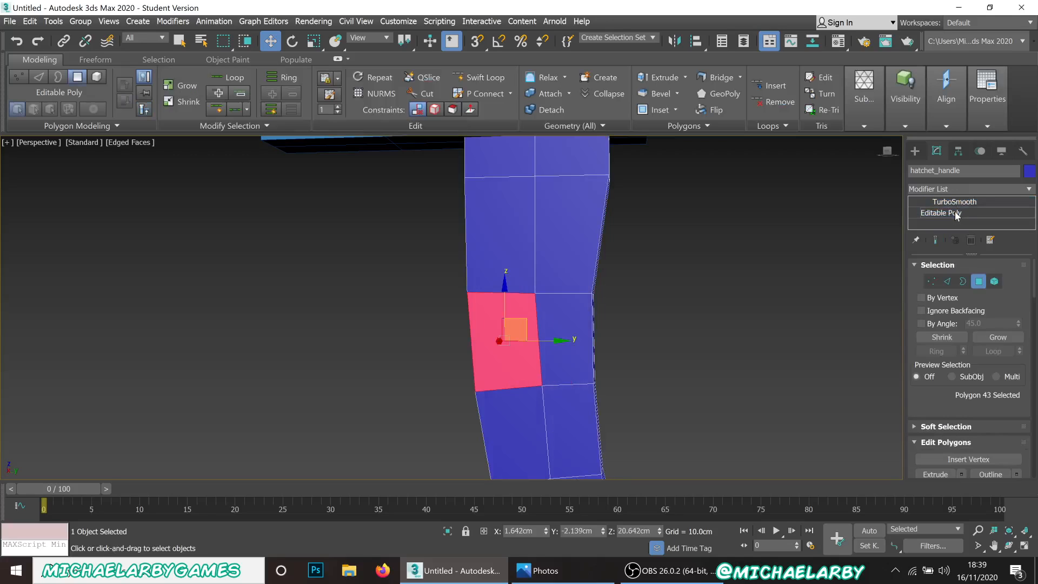
pyautogui.click(979, 281)
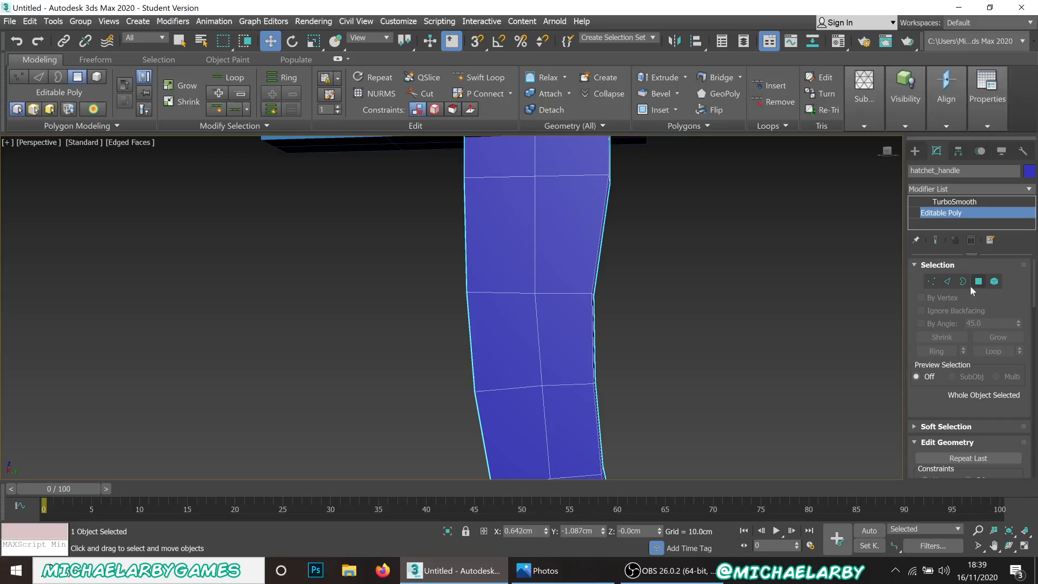
pyautogui.scroll(-5, 468, 320)
pyautogui.scroll(4, 475, 293)
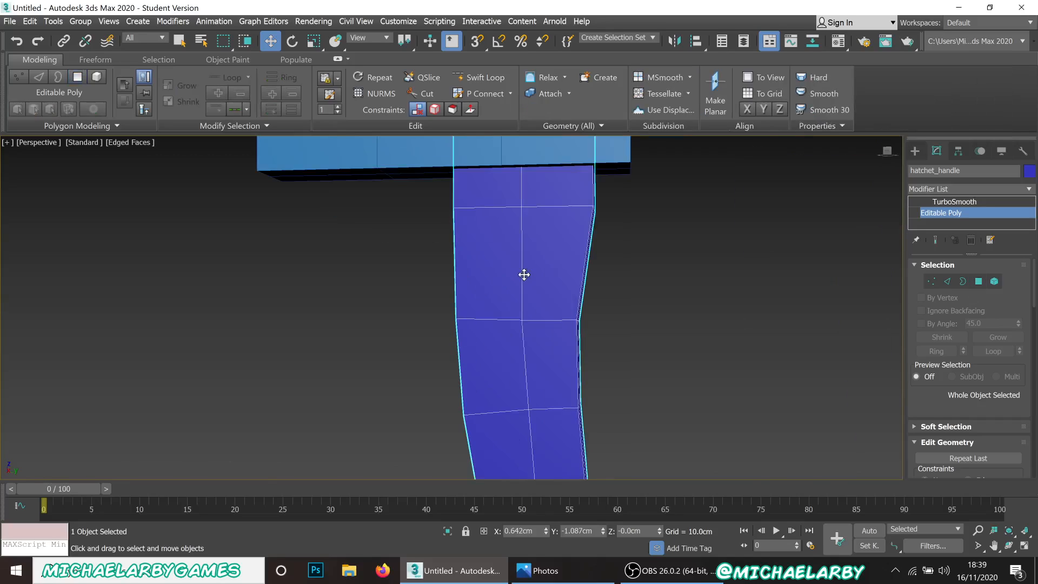
pyautogui.scroll(-2, 526, 275)
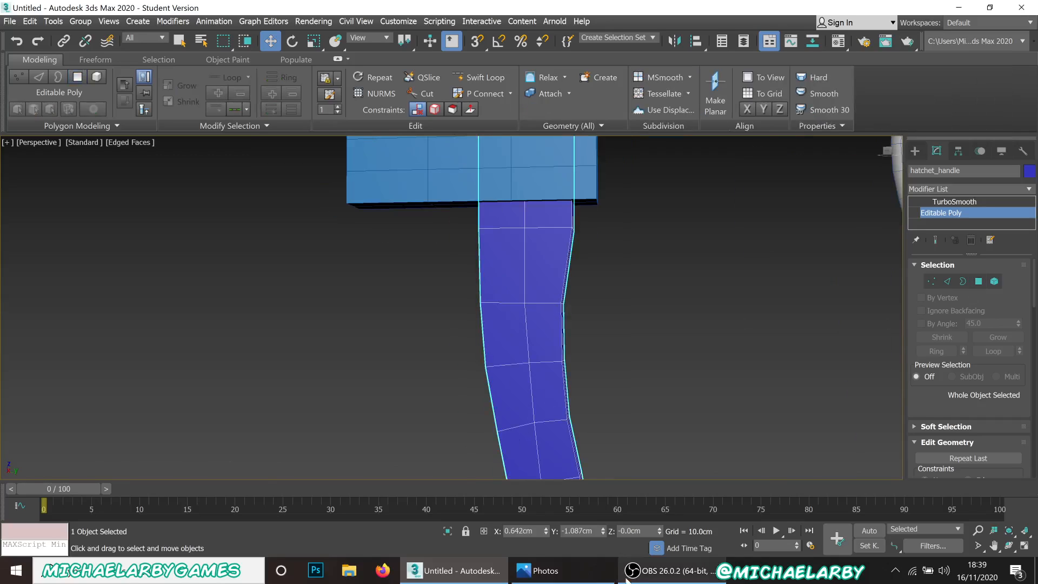
pyautogui.click(588, 579)
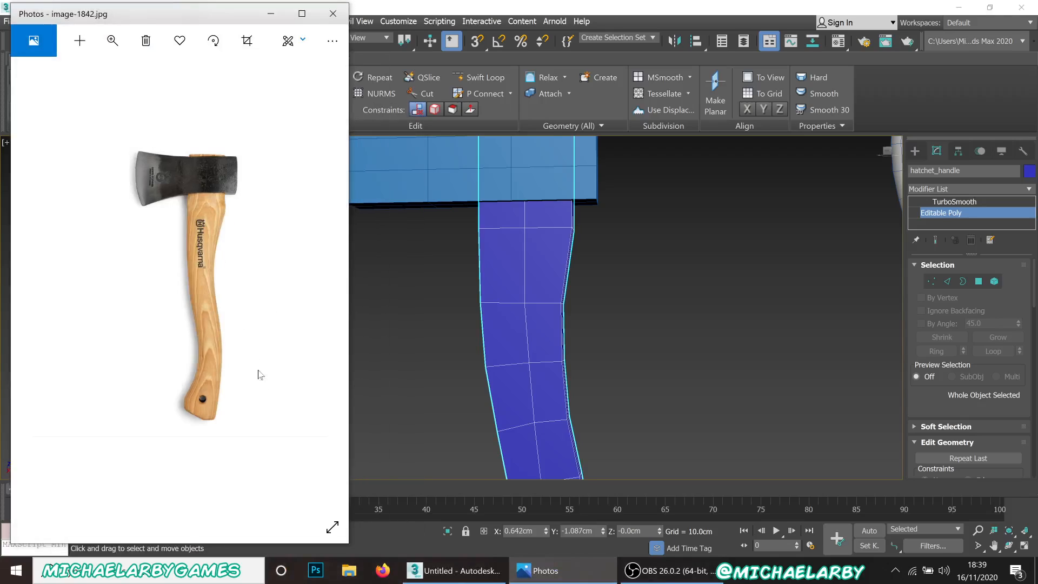
pyautogui.click(271, 14)
# Move the four vertical corner edges on the back of two adjoining upper-handle segments inward along Y, leaving out the middle edges.
pyautogui.moveTo(534, 343)
pyautogui.keyDown('alt'); pyautogui.mouseDown(button='middle')
pyautogui.moveTo(512, 340)
pyautogui.moveTo(528, 341)
pyautogui.moveTo(477, 308)
pyautogui.moveTo(495, 278)
pyautogui.moveTo(489, 315)
pyautogui.moveTo(507, 324)
pyautogui.moveTo(471, 264)
pyautogui.moveTo(472, 202)
pyautogui.mouseUp(button='middle'); pyautogui.keyUp('alt')
pyautogui.scroll(3, 476, 216)
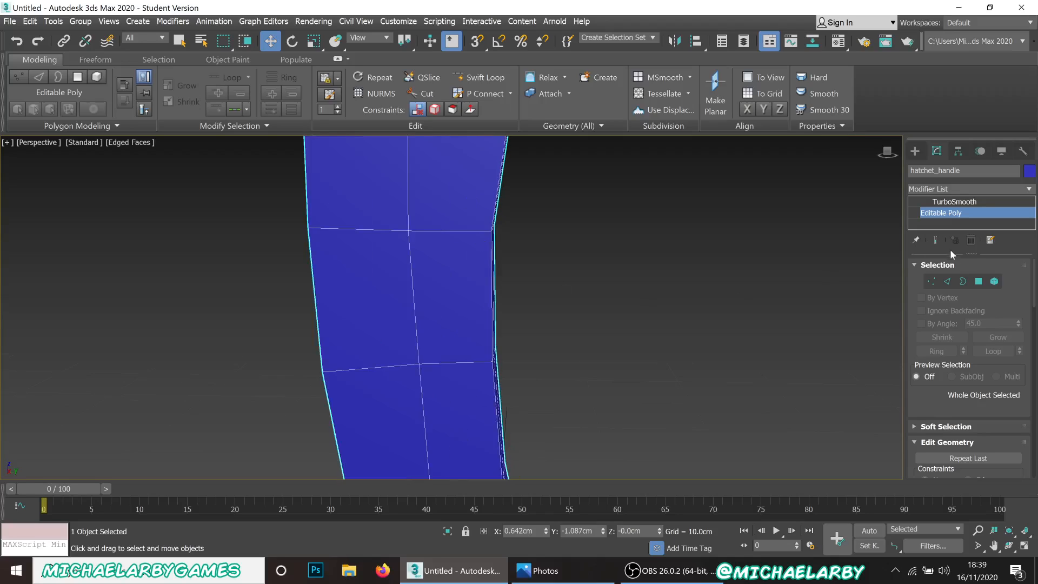
pyautogui.click(947, 281)
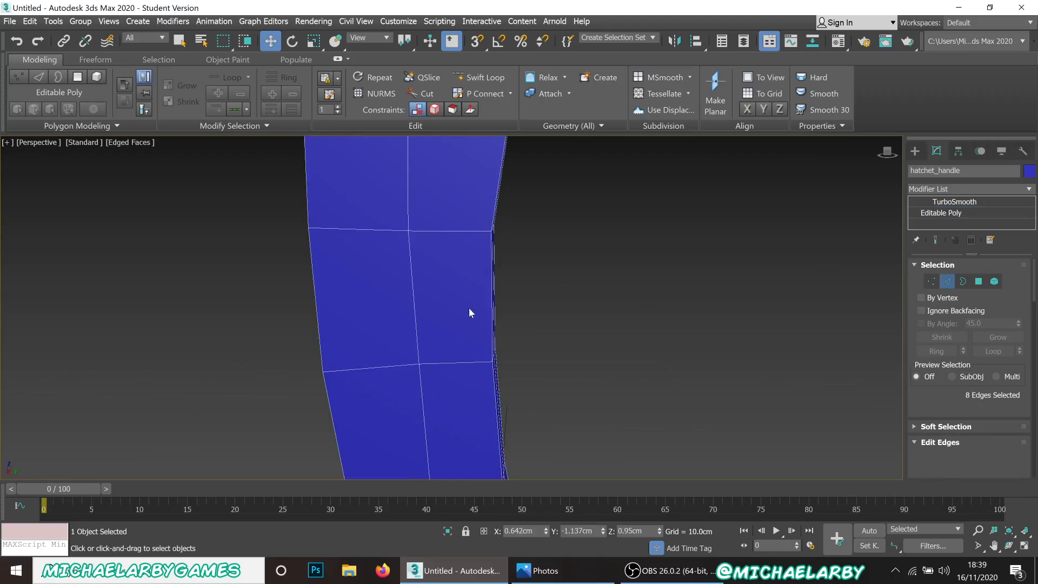
pyautogui.keyDown('alt'); pyautogui.moveTo(503, 308); pyautogui.dragTo(469, 295, button='middle'); pyautogui.keyUp('alt')
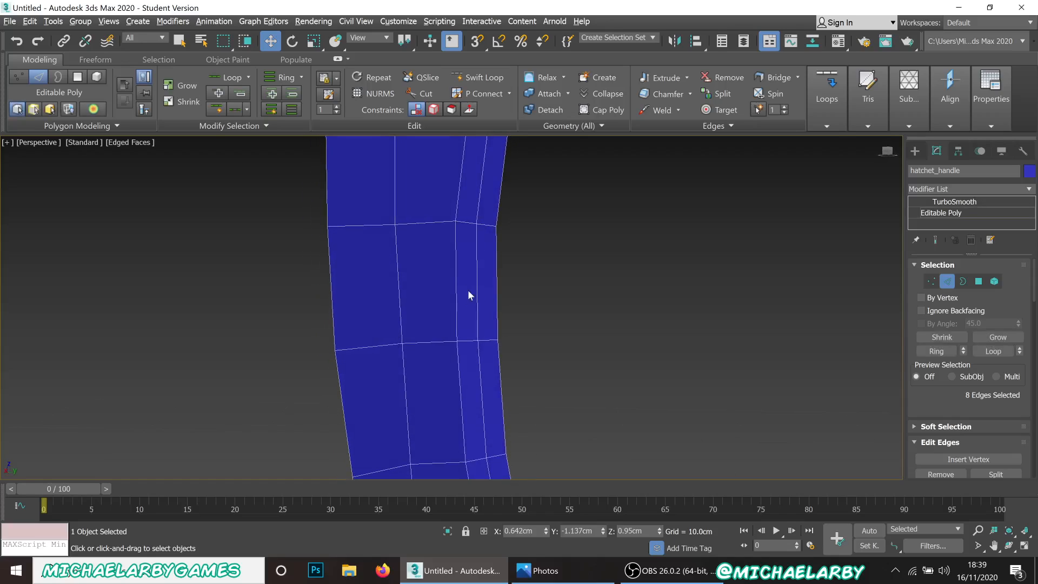
pyautogui.click(456, 270)
pyautogui.keyDown('ctrl'); pyautogui.click(497, 303); pyautogui.keyUp('ctrl')
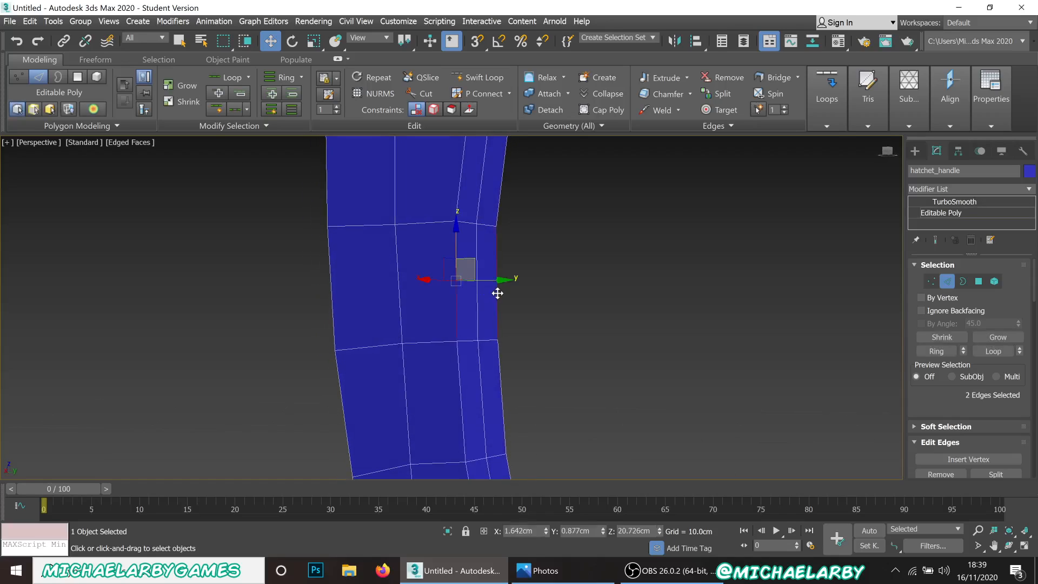
pyautogui.keyDown('ctrl'); pyautogui.click(460, 386); pyautogui.keyUp('ctrl')
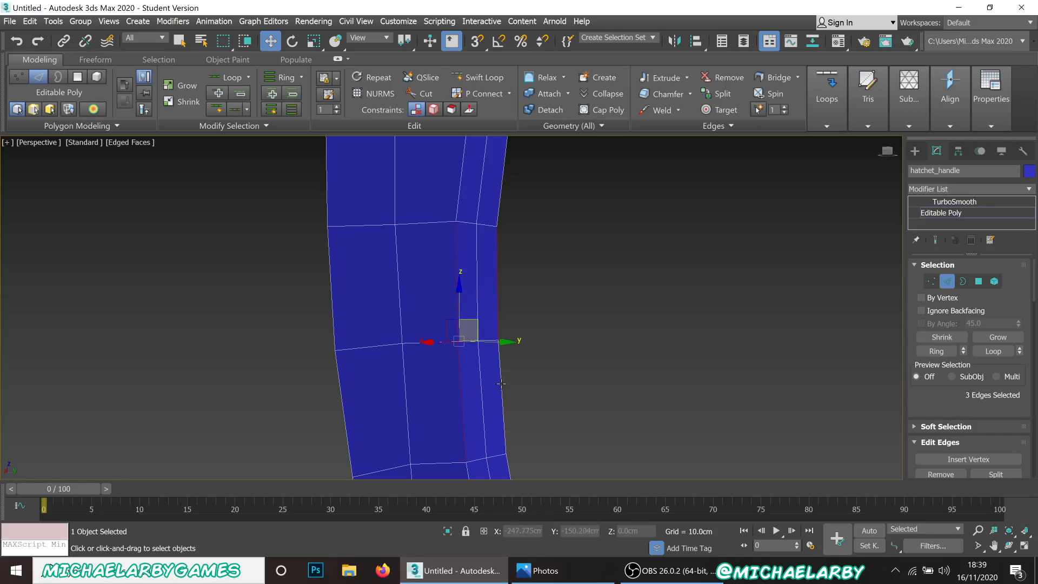
pyautogui.keyDown('ctrl'); pyautogui.click(498, 382); pyautogui.keyUp('ctrl')
pyautogui.keyDown('alt'); pyautogui.moveTo(491, 382); pyautogui.dragTo(432, 311, button='middle'); pyautogui.keyUp('alt')
pyautogui.scroll(-3, 413, 301)
pyautogui.scroll(3, 413, 299)
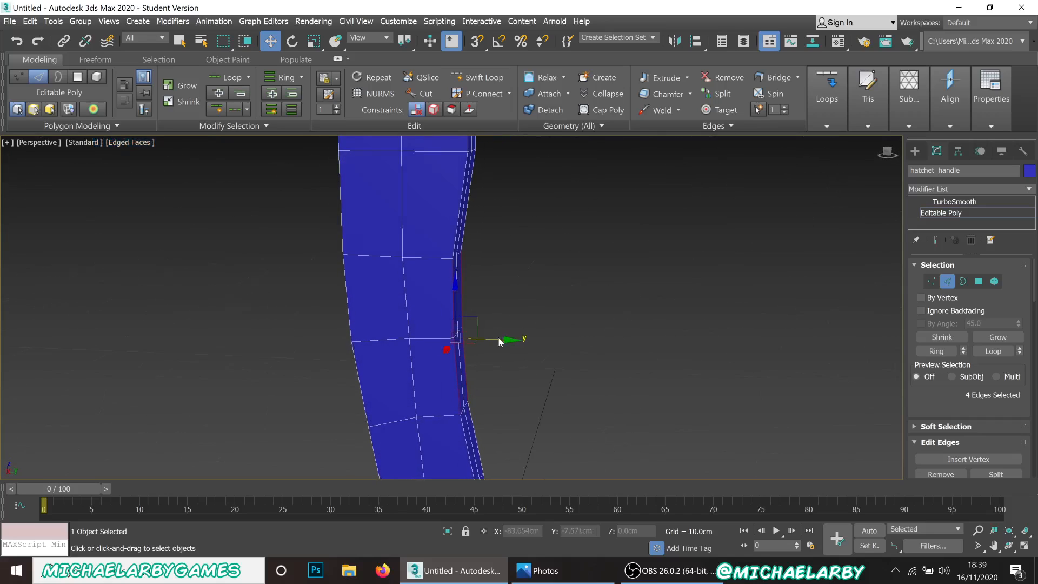
pyautogui.moveTo(496, 339); pyautogui.dragTo(476, 333)
pyautogui.moveTo(495, 278)
pyautogui.keyDown('alt'); pyautogui.mouseDown(button='middle')
pyautogui.moveTo(464, 290)
pyautogui.moveTo(417, 285)
pyautogui.moveTo(411, 261)
pyautogui.moveTo(448, 279)
pyautogui.moveTo(505, 278)
pyautogui.moveTo(496, 286)
pyautogui.mouseUp(button='middle'); pyautogui.keyUp('alt')
pyautogui.moveTo(469, 276)
pyautogui.keyDown('alt'); pyautogui.mouseDown(button='middle')
pyautogui.moveTo(498, 281)
pyautogui.moveTo(456, 211)
pyautogui.moveTo(438, 255)
pyautogui.mouseUp(button='middle'); pyautogui.keyUp('alt')
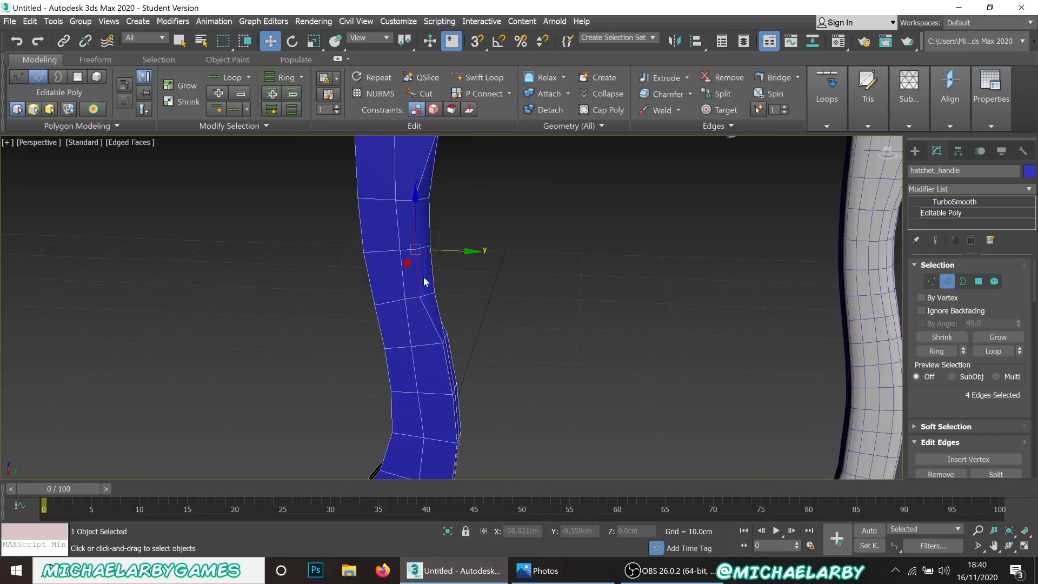
# Move the two back corner vertices just below the adjusted upper-handle segments inward along Y to even out the curve.
pyautogui.scroll(5, 452, 389)
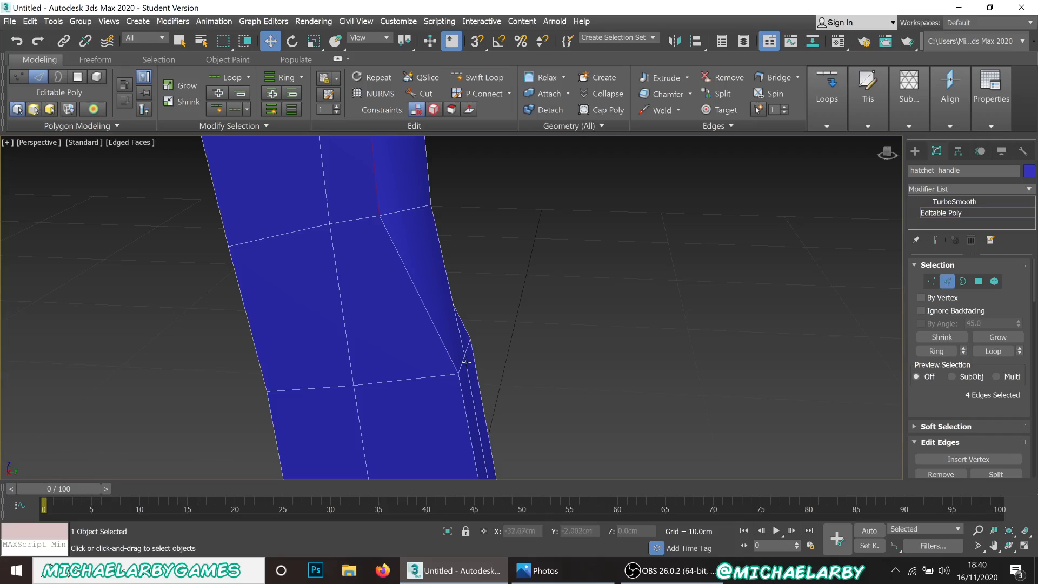
pyautogui.click(931, 281)
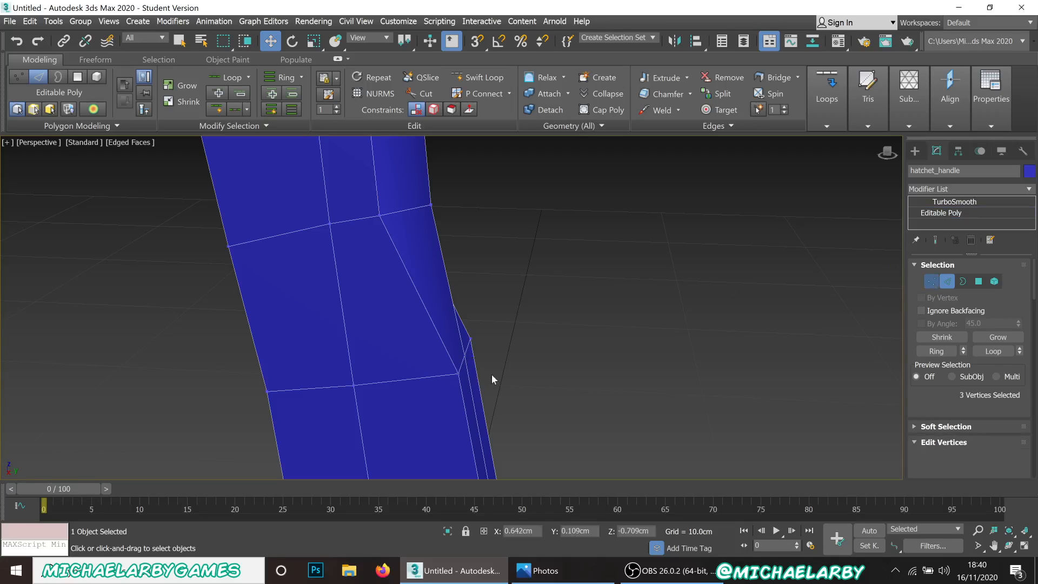
pyautogui.moveTo(464, 338)
pyautogui.keyDown('alt'); pyautogui.mouseDown(button='middle')
pyautogui.moveTo(445, 332)
pyautogui.moveTo(465, 332)
pyautogui.mouseUp(button='middle'); pyautogui.keyUp('alt')
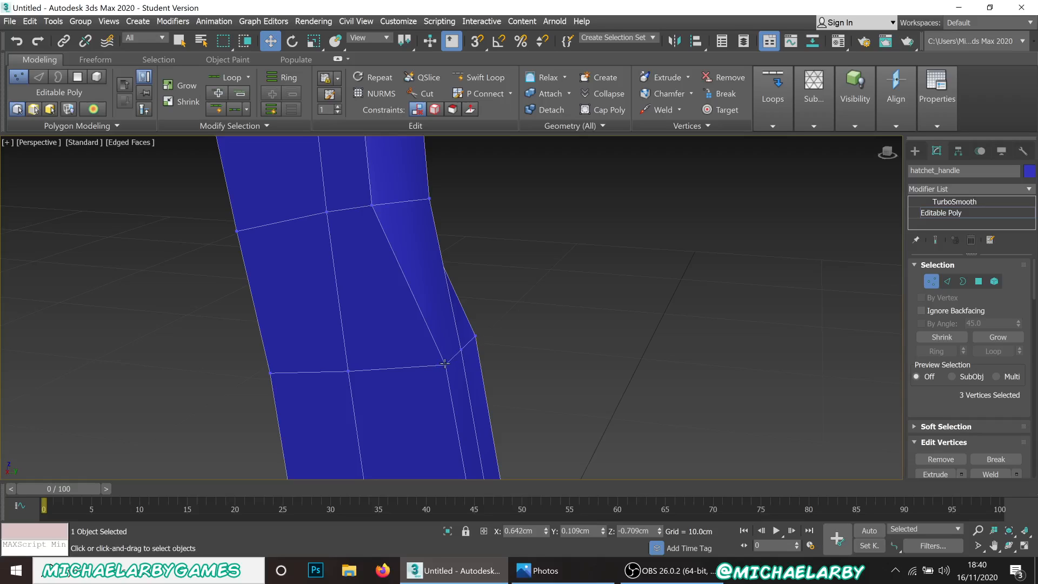
pyautogui.click(445, 364)
pyautogui.keyDown('ctrl'); pyautogui.click(474, 337); pyautogui.keyUp('ctrl')
pyautogui.moveTo(498, 354); pyautogui.dragTo(483, 352)
pyautogui.scroll(-4, 441, 297)
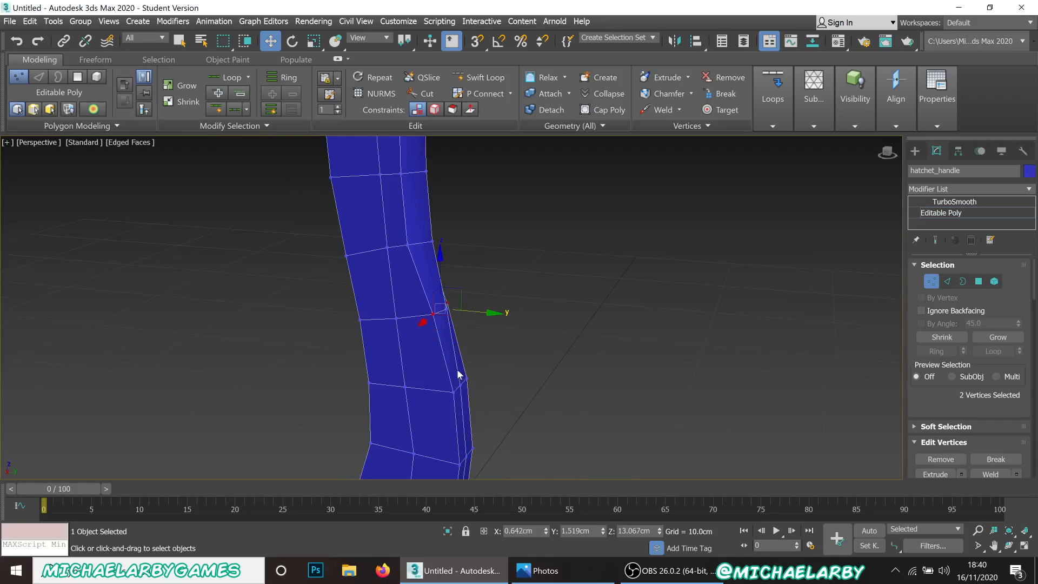
pyautogui.keyDown('alt'); pyautogui.moveTo(441, 314); pyautogui.dragTo(404, 197, button='middle'); pyautogui.keyUp('alt')
pyautogui.moveTo(450, 393)
pyautogui.keyDown('alt'); pyautogui.mouseDown(button='middle')
pyautogui.moveTo(410, 352)
pyautogui.moveTo(438, 352)
pyautogui.moveTo(448, 378)
pyautogui.moveTo(454, 373)
pyautogui.mouseUp(button='middle'); pyautogui.keyUp('alt')
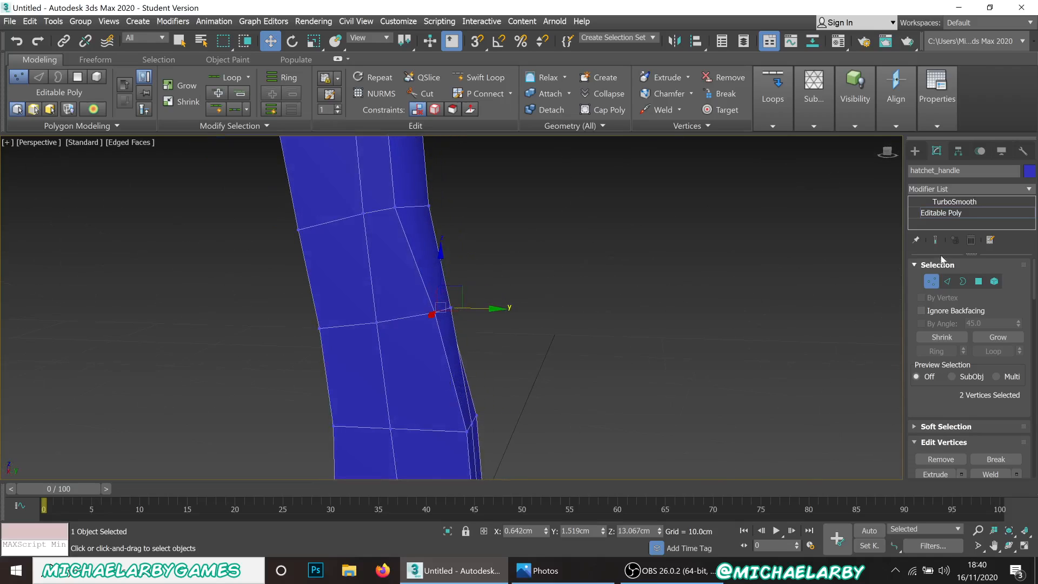
# Leave vertex editing, show the handle's TurboSmooth result and compare its curve with the finished axe.
pyautogui.click(931, 281)
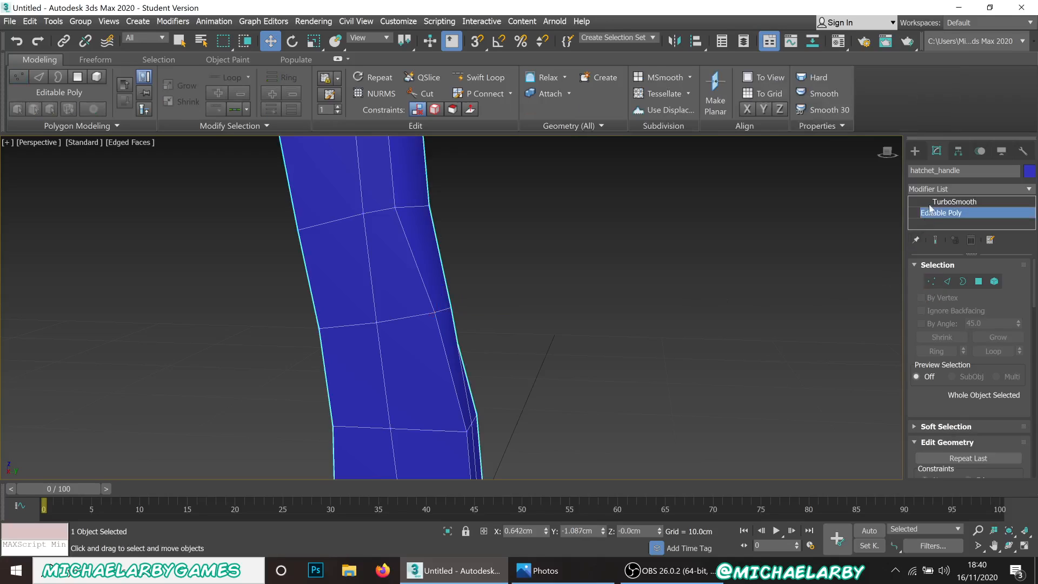
pyautogui.click(950, 202)
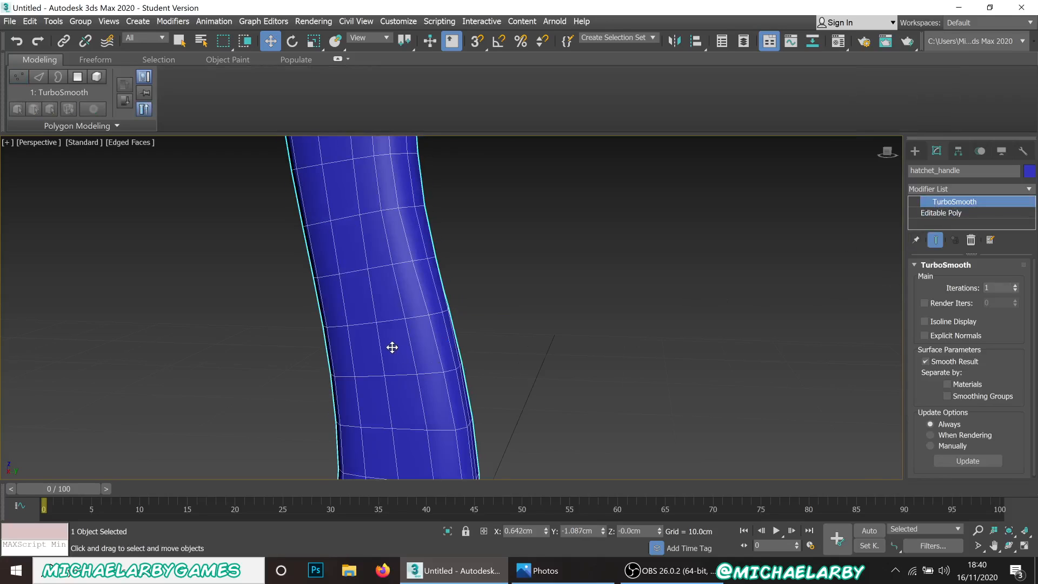
pyautogui.scroll(-3, 392, 347)
pyautogui.moveTo(417, 308)
pyautogui.mouseDown(button='middle')
pyautogui.moveTo(439, 363)
pyautogui.moveTo(428, 289)
pyautogui.moveTo(352, 292)
pyautogui.moveTo(326, 280)
pyautogui.moveTo(425, 285)
pyautogui.moveTo(414, 265)
pyautogui.mouseUp(button='middle')
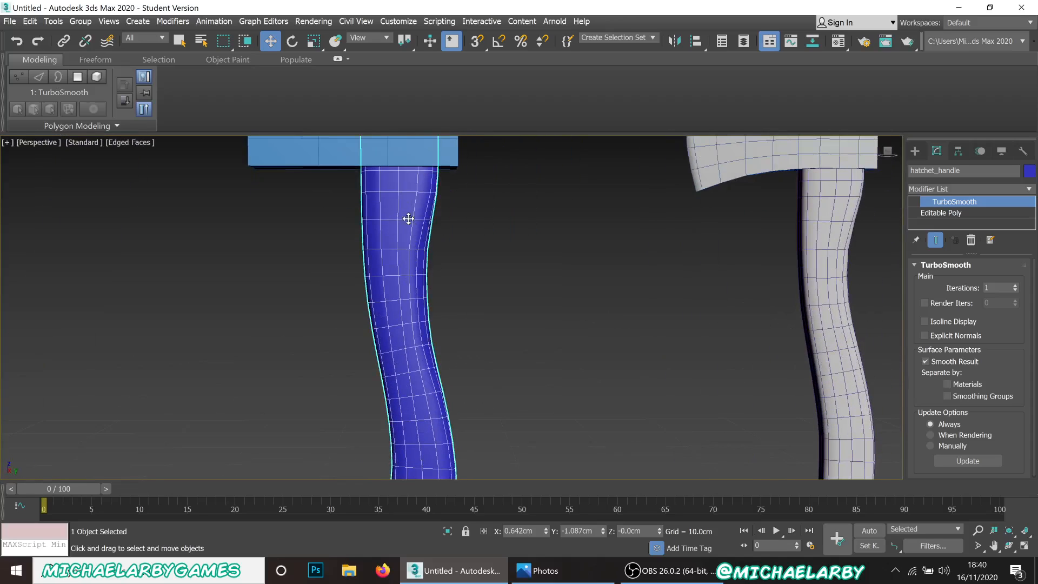
pyautogui.scroll(-4, 407, 251)
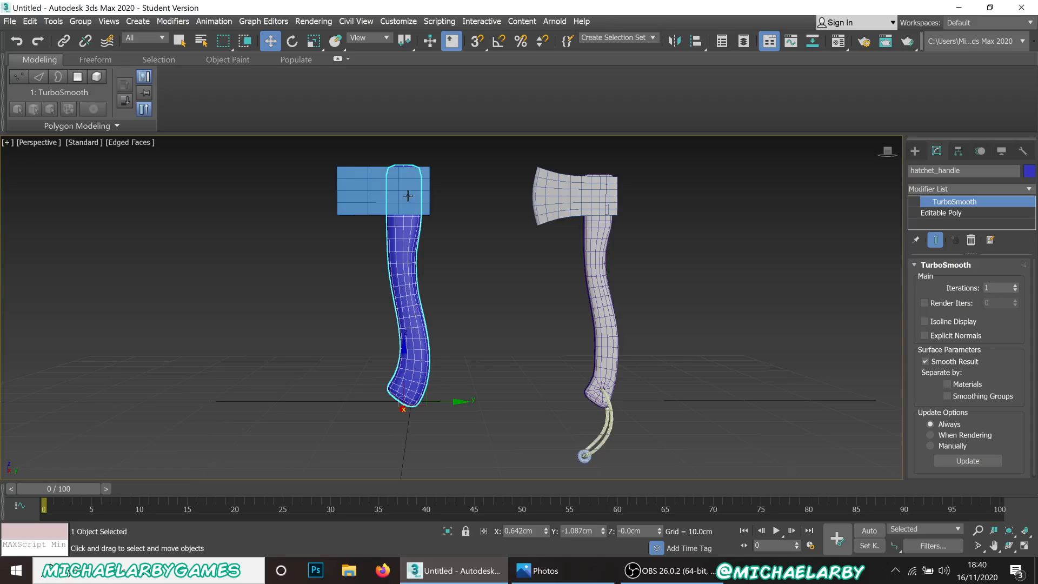
pyautogui.moveTo(408, 195)
pyautogui.keyDown('alt'); pyautogui.mouseDown(button='middle')
pyautogui.moveTo(381, 210)
pyautogui.moveTo(401, 202)
pyautogui.moveTo(472, 324)
pyautogui.mouseUp(button='middle'); pyautogui.keyUp('alt')
# Compare the handle's top end above the axe head in smoothed and low-poly form with the finished axe's flat-topped end.
pyautogui.scroll(10, 480, 313)
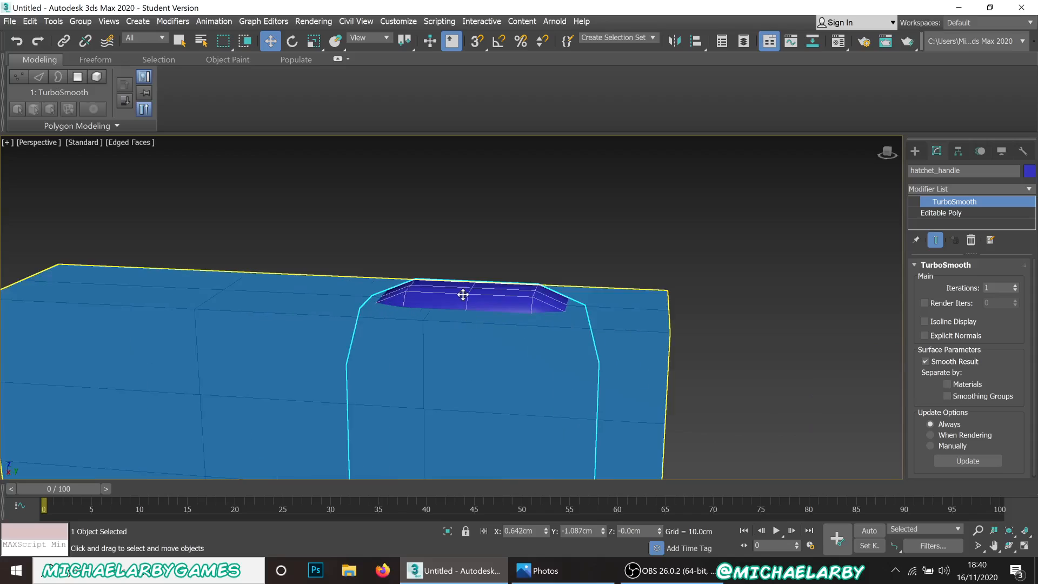
pyautogui.click(952, 214)
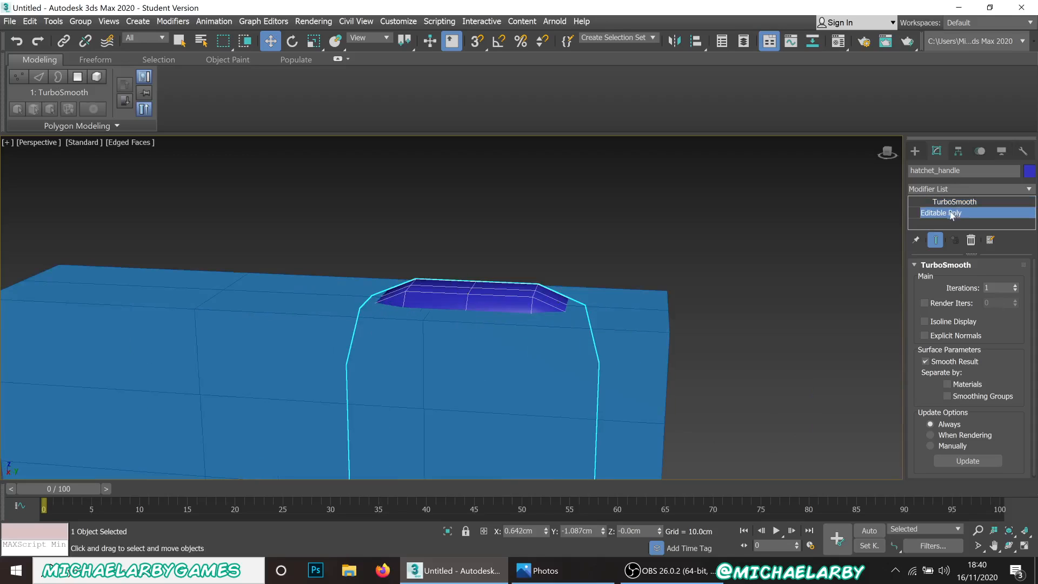
pyautogui.moveTo(627, 267); pyautogui.dragTo(149, 237, button='middle')
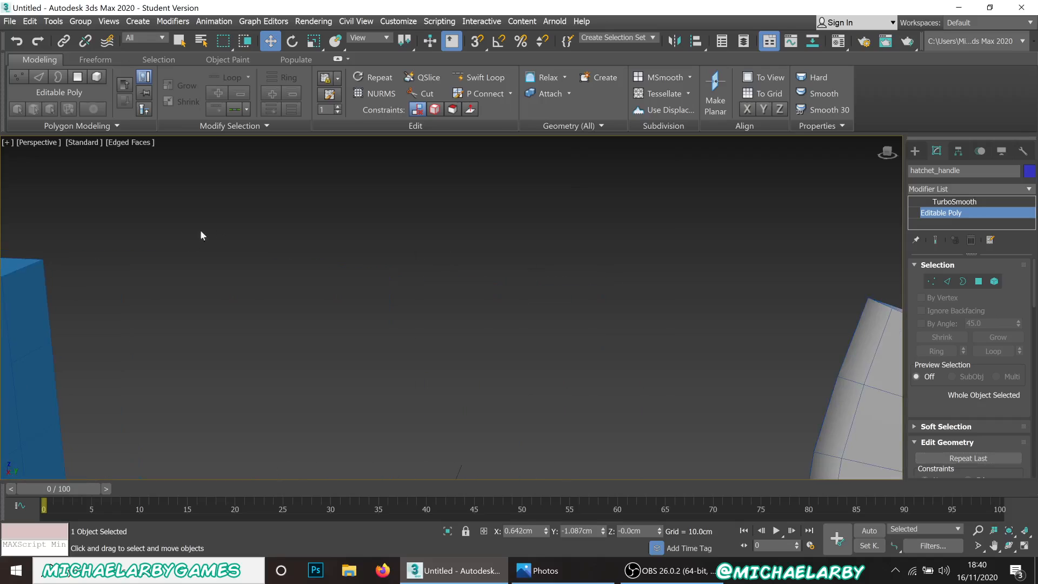
pyautogui.scroll(-4, 200, 230)
pyautogui.scroll(8, 580, 279)
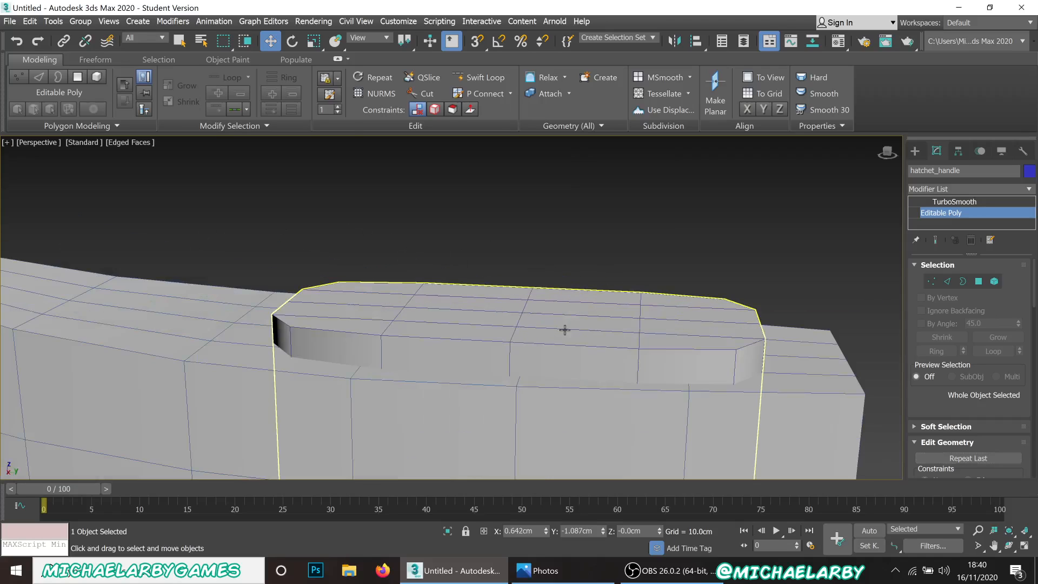
pyautogui.scroll(-4, 676, 325)
pyautogui.scroll(-2, 658, 322)
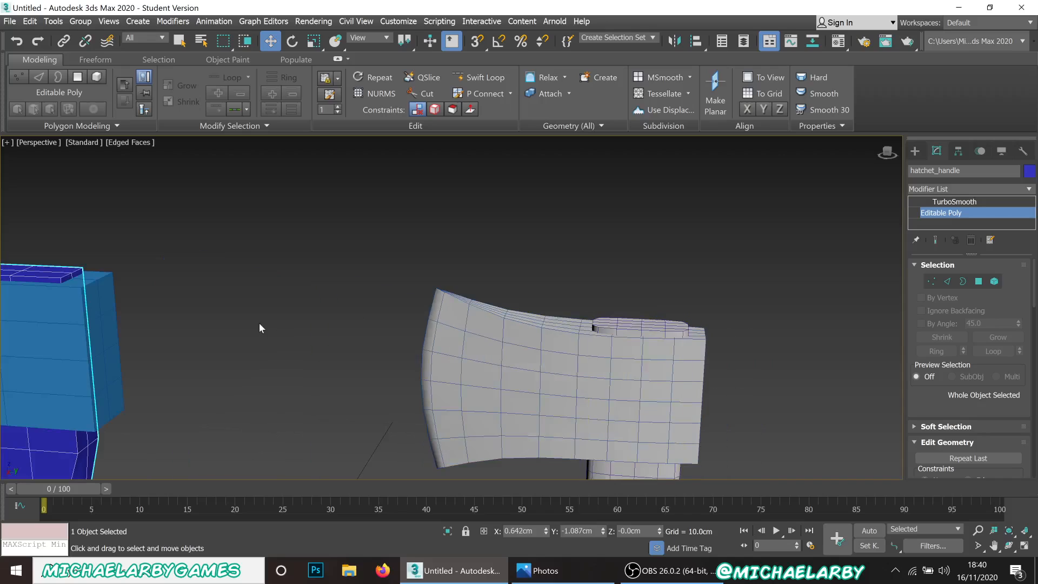
pyautogui.moveTo(261, 327); pyautogui.dragTo(487, 289, button='middle')
pyautogui.scroll(6, 295, 230)
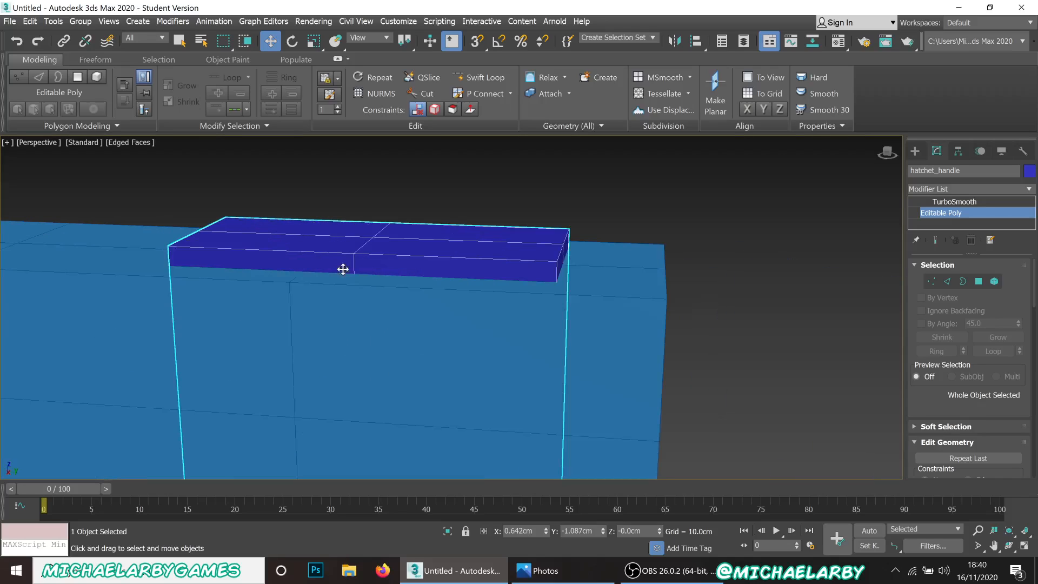
pyautogui.click(957, 202)
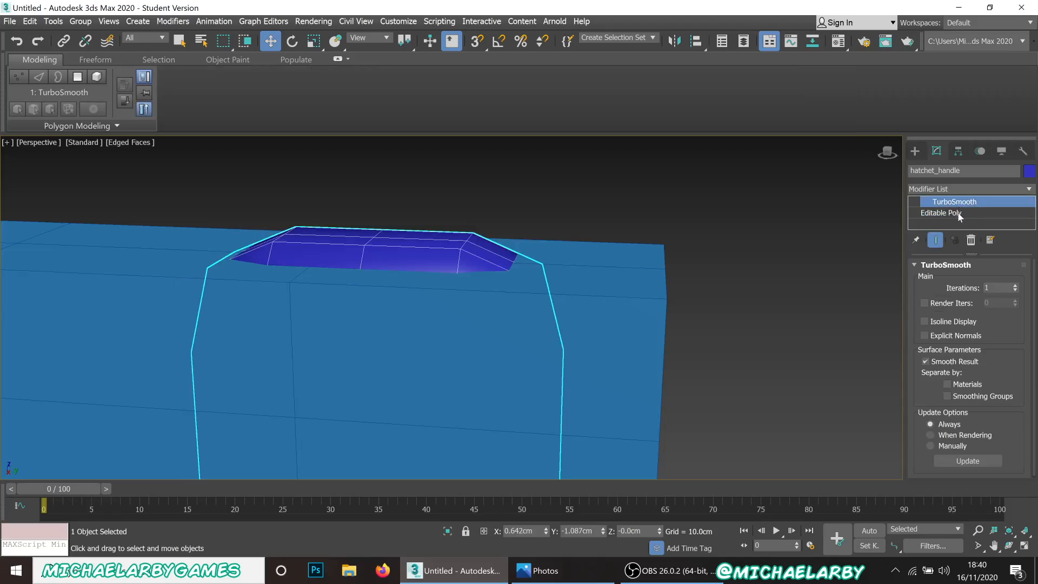
pyautogui.click(960, 214)
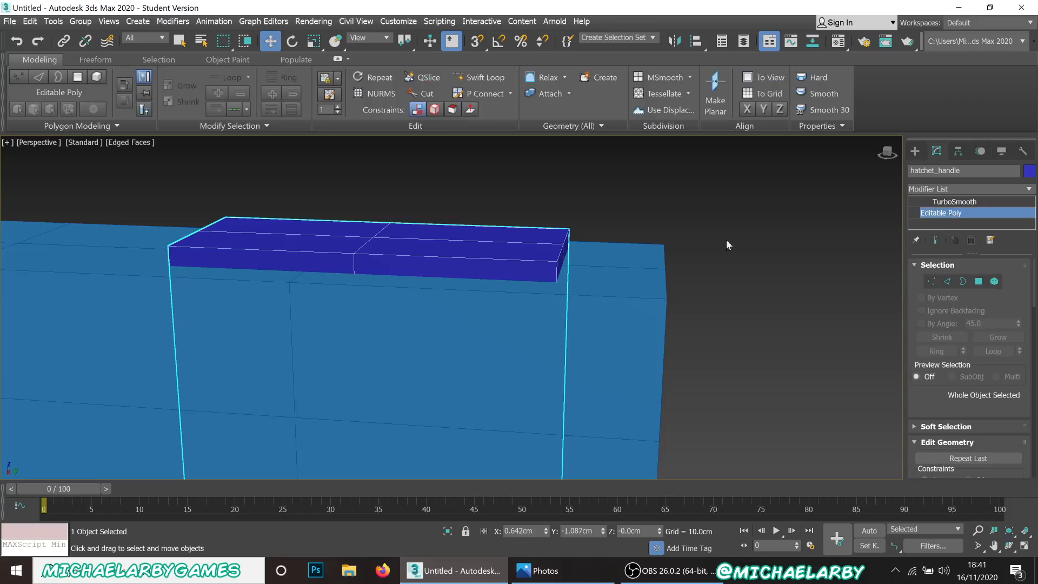
# Select the eight outer edges around the handle's top face and set their crease to 1.0.
pyautogui.click(947, 282)
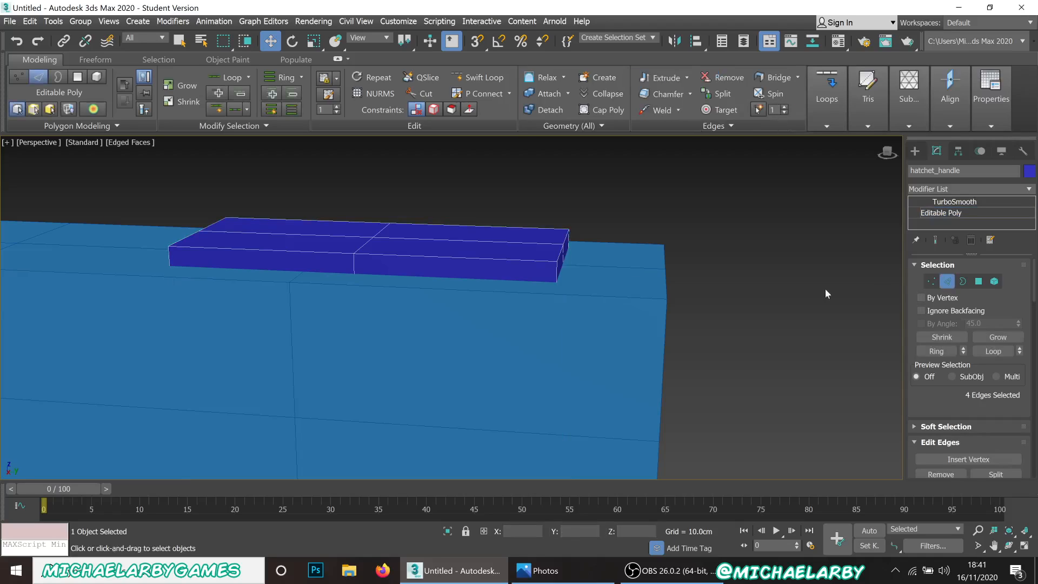
pyautogui.click(471, 259)
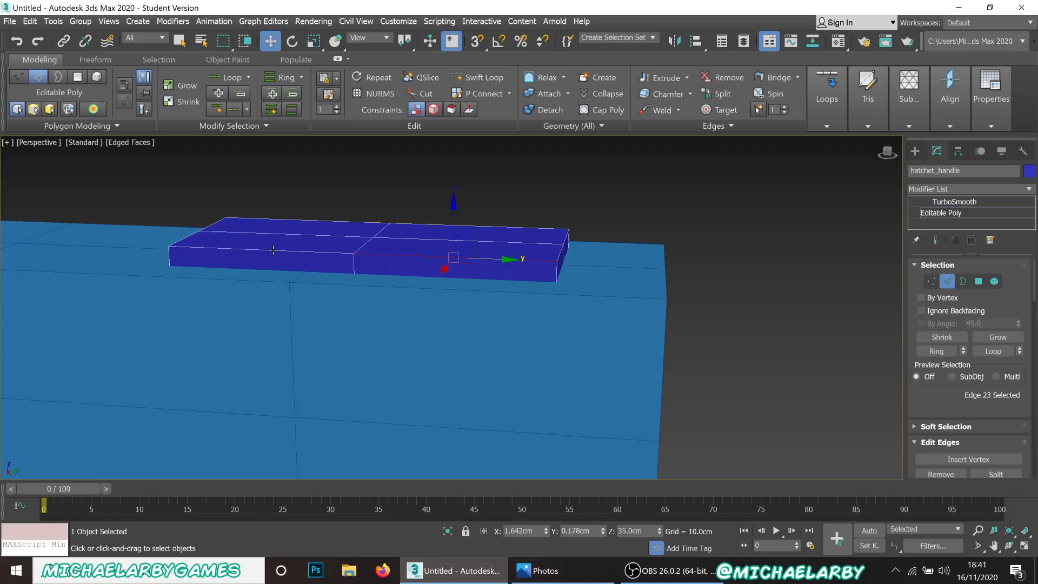
pyautogui.keyDown('ctrl'); pyautogui.click(269, 248); pyautogui.keyUp('ctrl')
pyautogui.keyDown('ctrl'); pyautogui.click(189, 237); pyautogui.keyUp('ctrl')
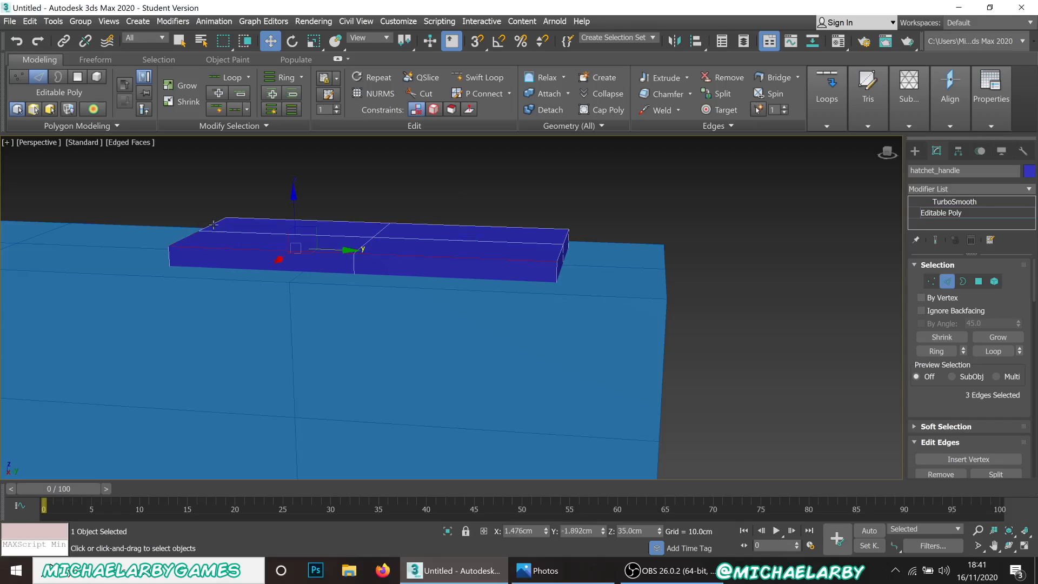
pyautogui.keyDown('ctrl'); pyautogui.click(255, 231); pyautogui.keyUp('ctrl')
pyautogui.keyDown('ctrl'); pyautogui.click(320, 219); pyautogui.keyUp('ctrl')
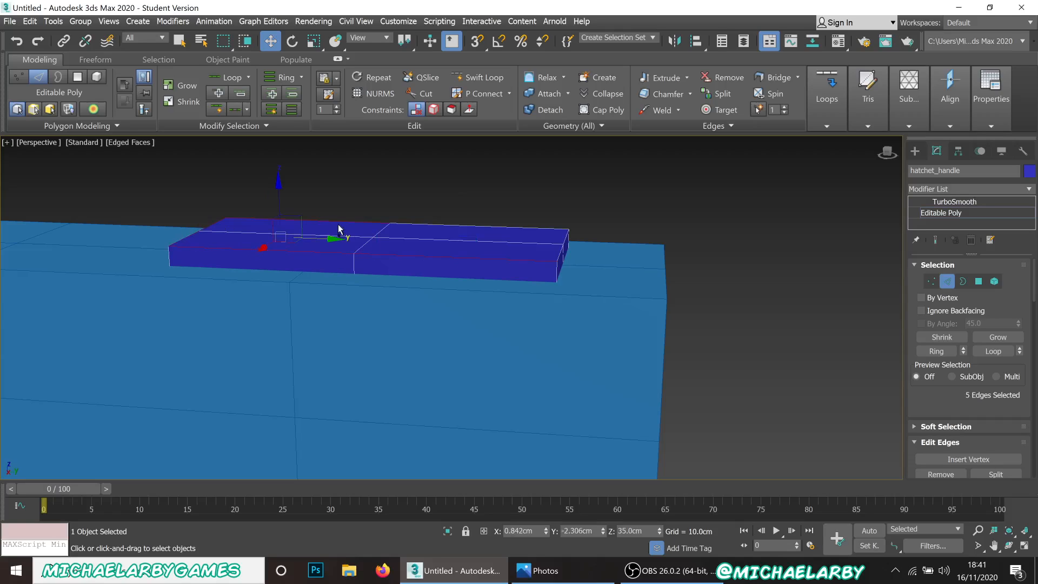
pyautogui.keyDown('ctrl'); pyautogui.click(471, 226); pyautogui.keyUp('ctrl')
pyautogui.keyDown('alt'); pyautogui.moveTo(502, 258); pyautogui.dragTo(482, 271, button='middle'); pyautogui.keyUp('alt')
pyautogui.keyDown('ctrl'); pyautogui.click(472, 329); pyautogui.keyUp('ctrl')
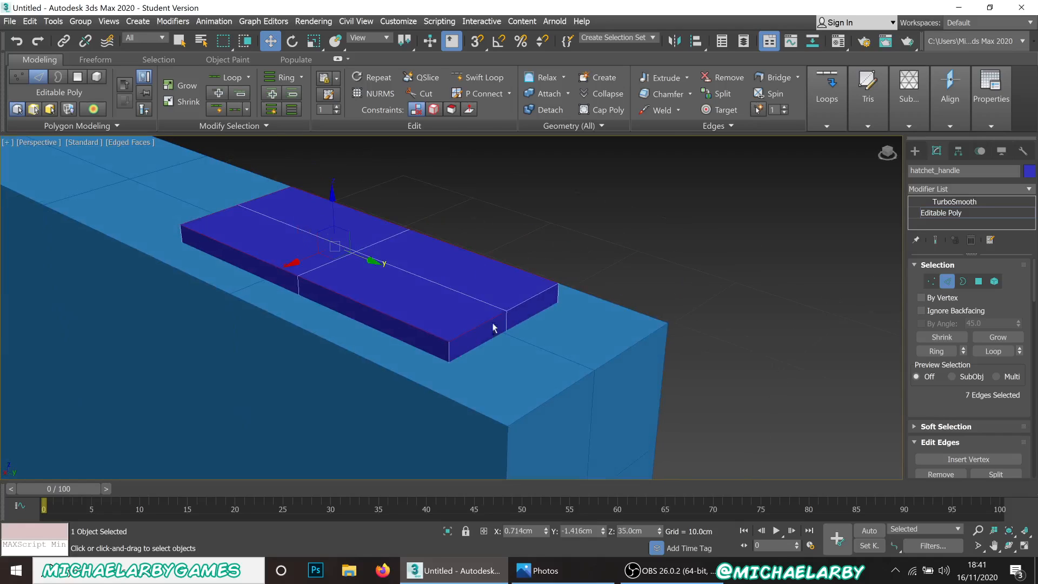
pyautogui.keyDown('ctrl'); pyautogui.click(530, 298); pyautogui.keyUp('ctrl')
pyautogui.keyDown('alt'); pyautogui.moveTo(473, 306); pyautogui.dragTo(432, 278, button='middle'); pyautogui.keyUp('alt')
pyautogui.scroll(-1, 944, 344)
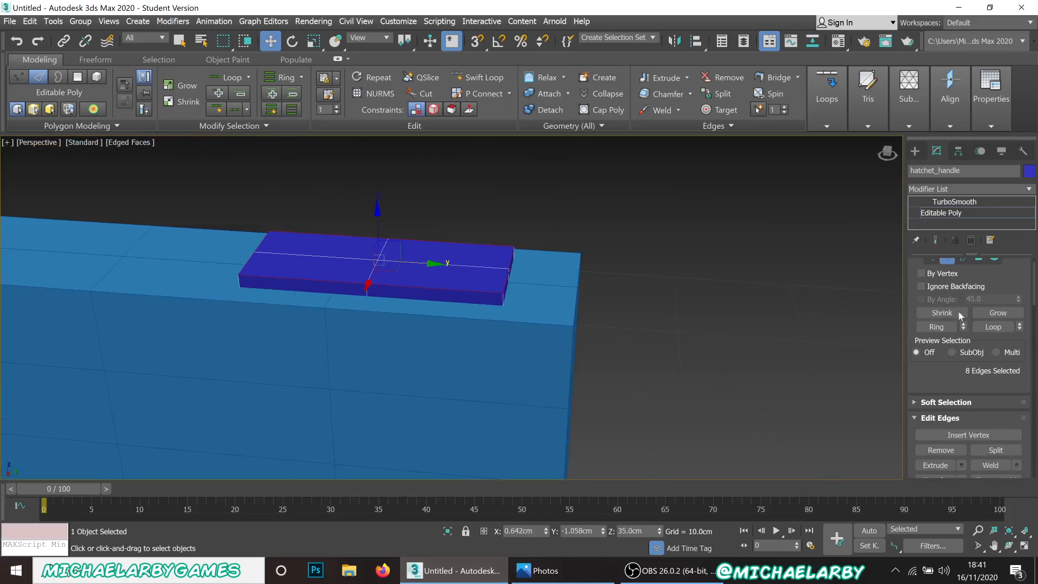
pyautogui.scroll(-6, 973, 319)
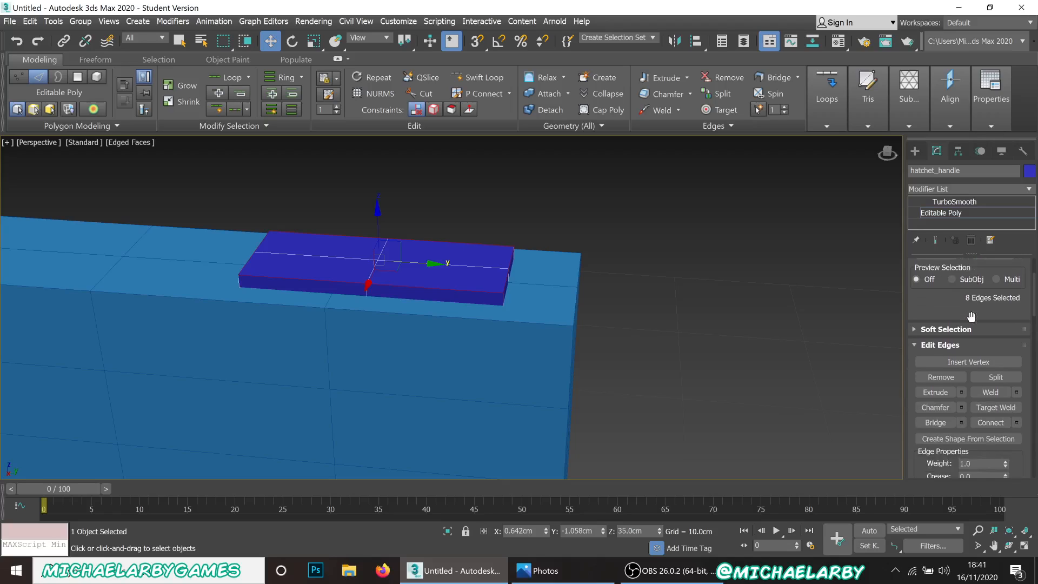
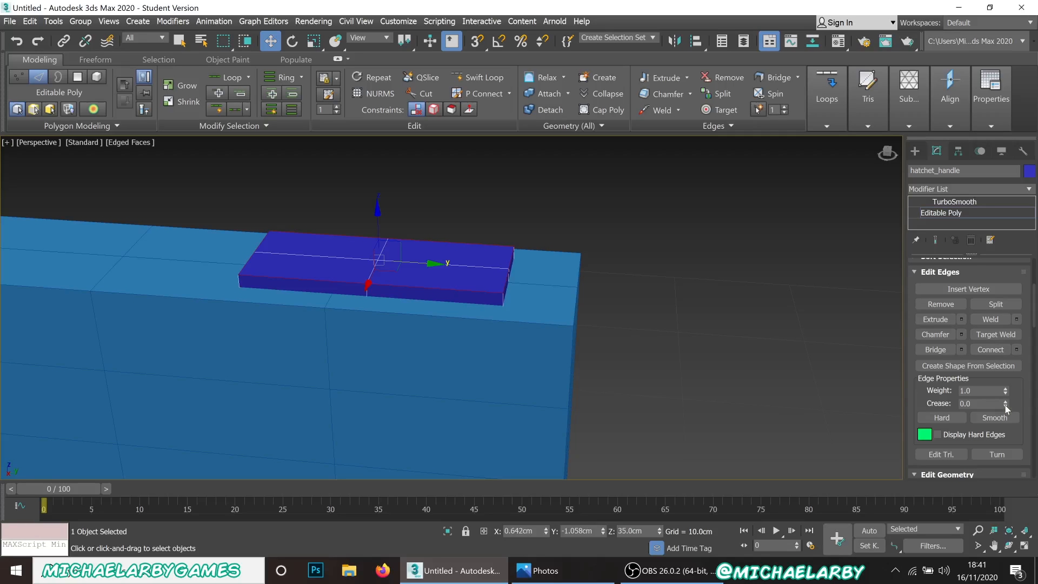
pyautogui.moveTo(1006, 406); pyautogui.dragTo(1003, 357)
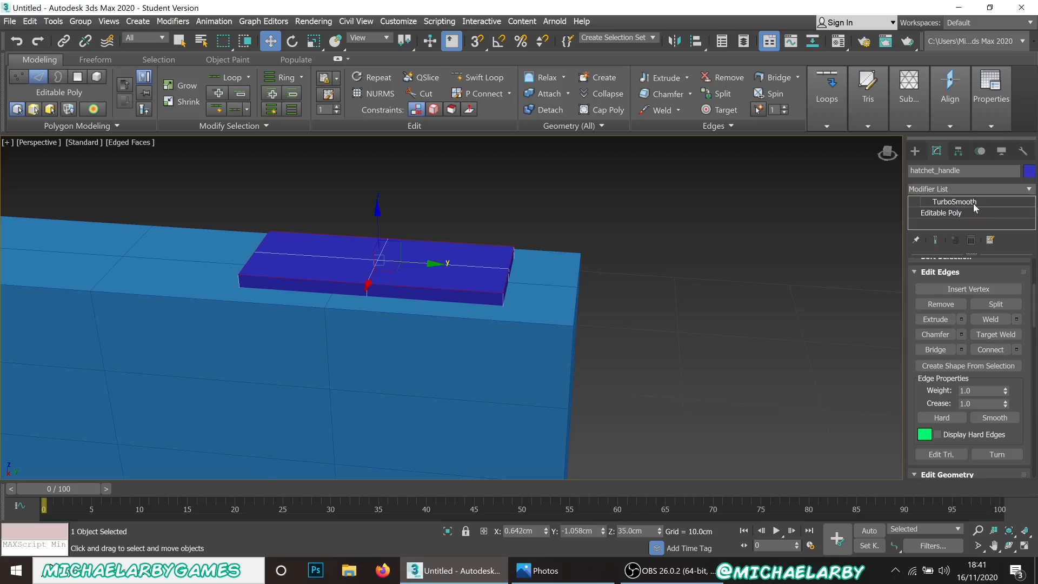
# Show the TurboSmooth result and inspect the creased top end of the handle from several angles.
pyautogui.click(956, 201)
pyautogui.keyDown('alt'); pyautogui.moveTo(437, 290); pyautogui.dragTo(396, 310, button='middle'); pyautogui.keyUp('alt')
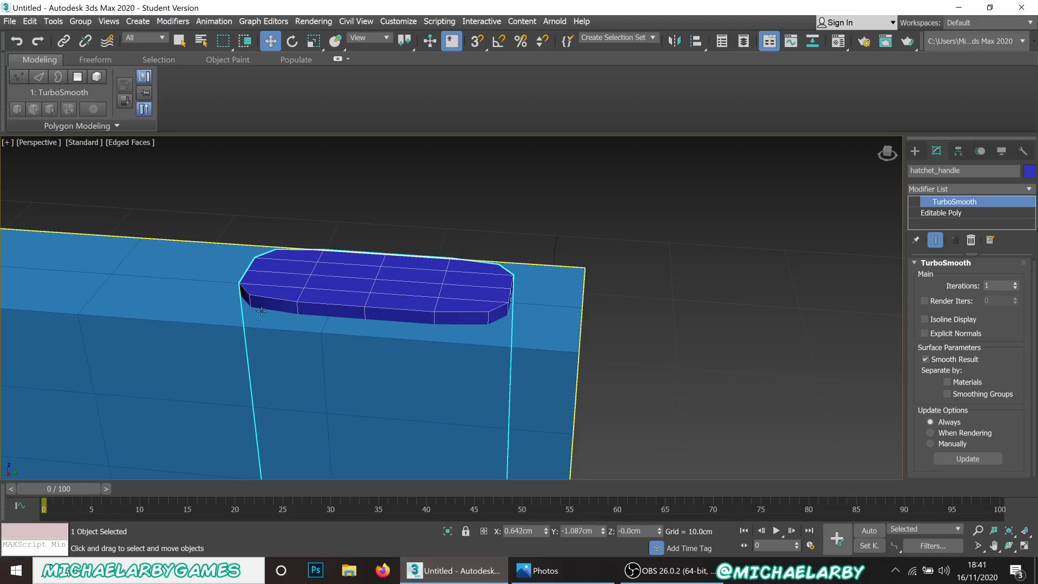
pyautogui.scroll(-3, 389, 299)
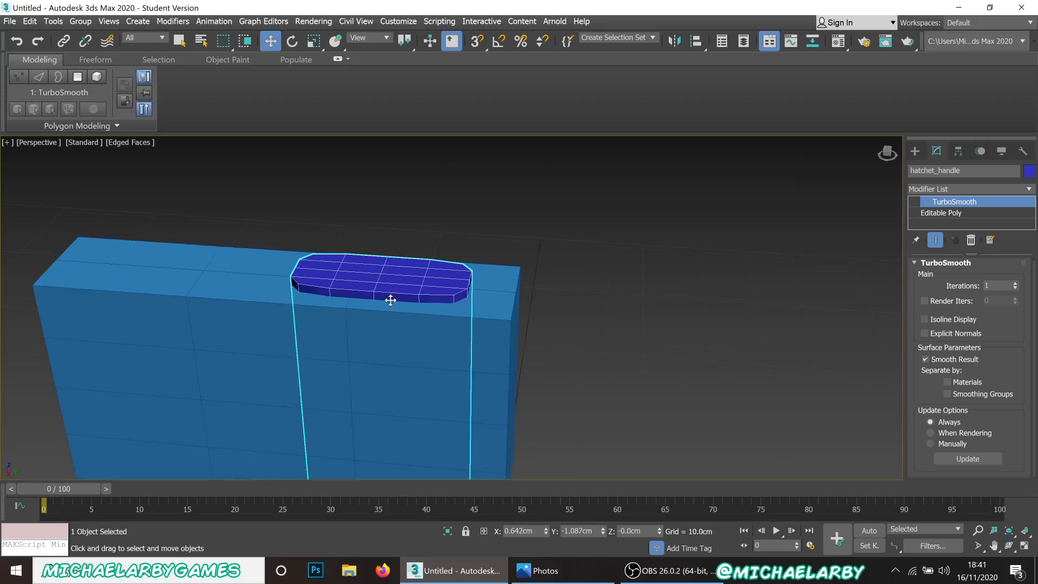
pyautogui.keyDown('alt'); pyautogui.moveTo(389, 299); pyautogui.dragTo(416, 325, button='middle'); pyautogui.keyUp('alt')
pyautogui.scroll(5, 405, 278)
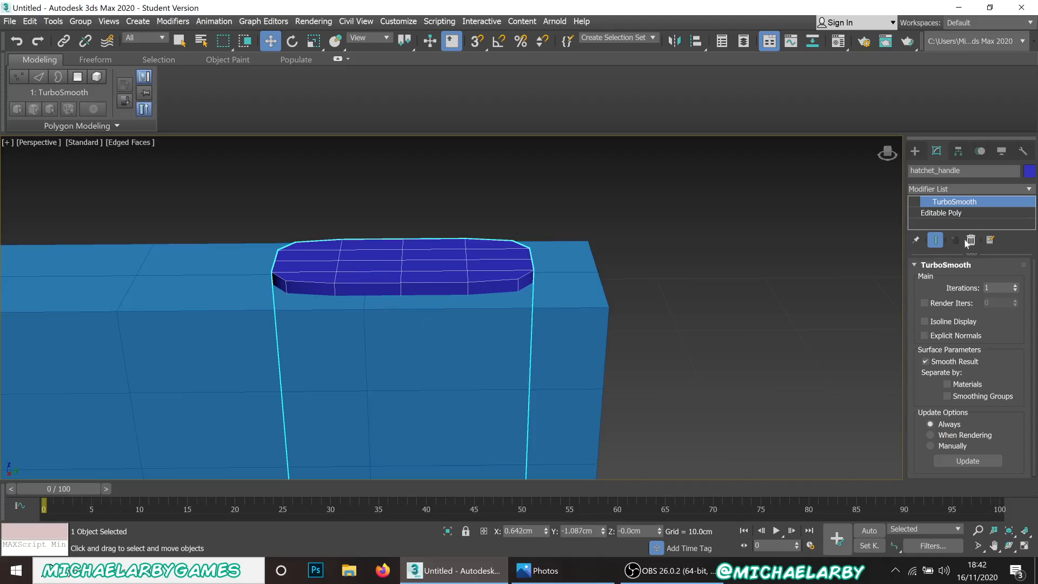
# Return to the handle's Editable Poly edges and review the mesh from top to base and the creased edges' properties.
pyautogui.click(954, 214)
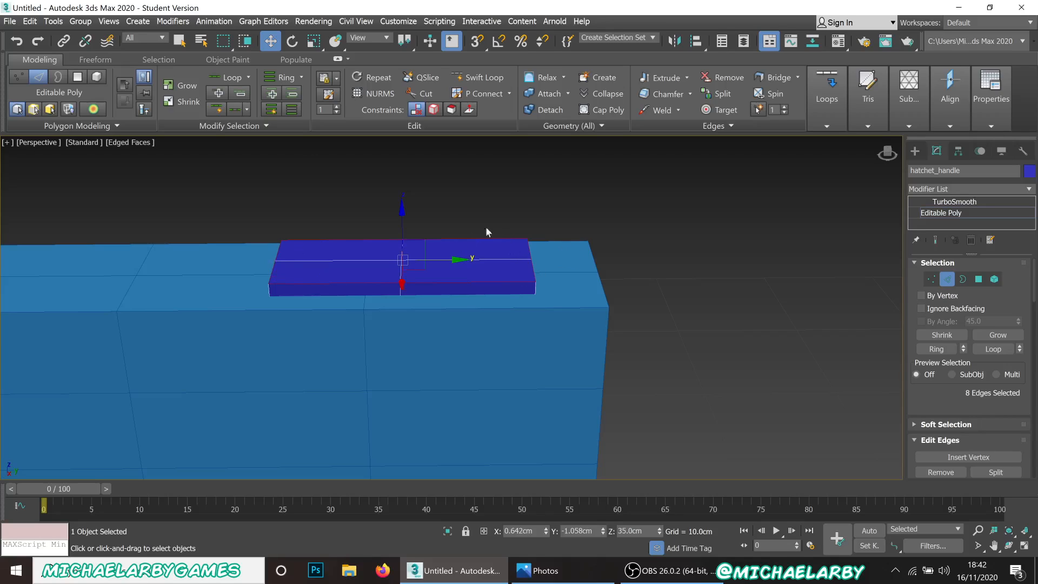
pyautogui.scroll(-6, 405, 232)
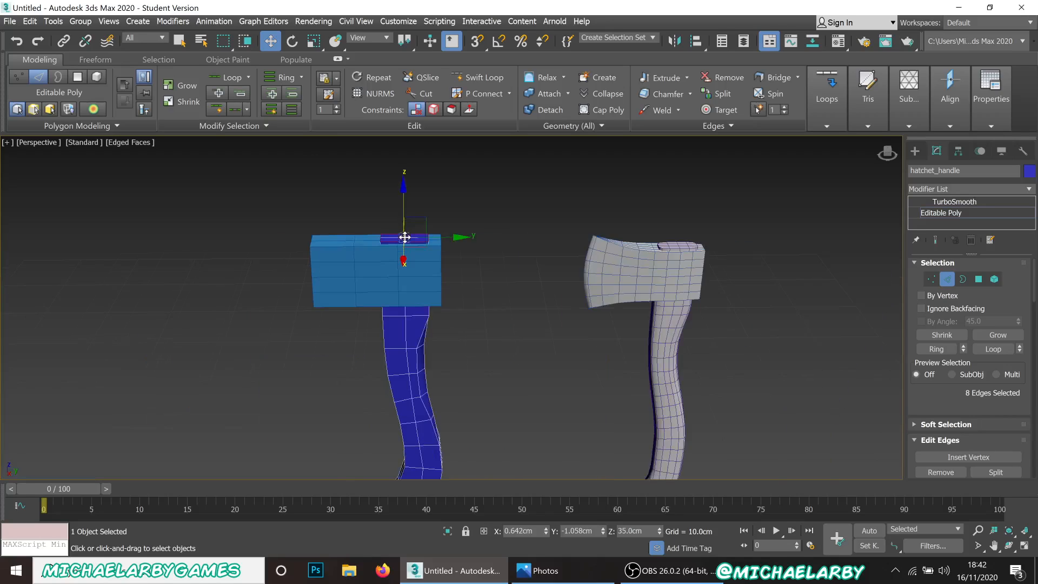
pyautogui.scroll(4, 406, 384)
pyautogui.scroll(1, 409, 297)
pyautogui.scroll(-2, 410, 296)
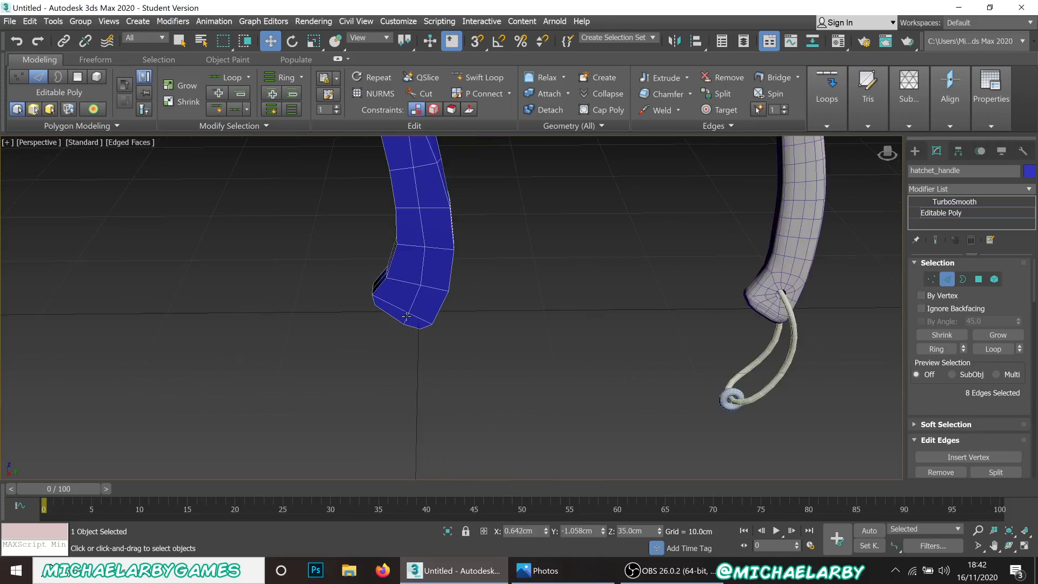
pyautogui.moveTo(412, 215)
pyautogui.keyDown('alt'); pyautogui.mouseDown(button='middle')
pyautogui.moveTo(411, 324)
pyautogui.moveTo(445, 498)
pyautogui.moveTo(430, 430)
pyautogui.mouseUp(button='middle'); pyautogui.keyUp('alt')
pyautogui.scroll(3, 424, 270)
pyautogui.scroll(3, 396, 284)
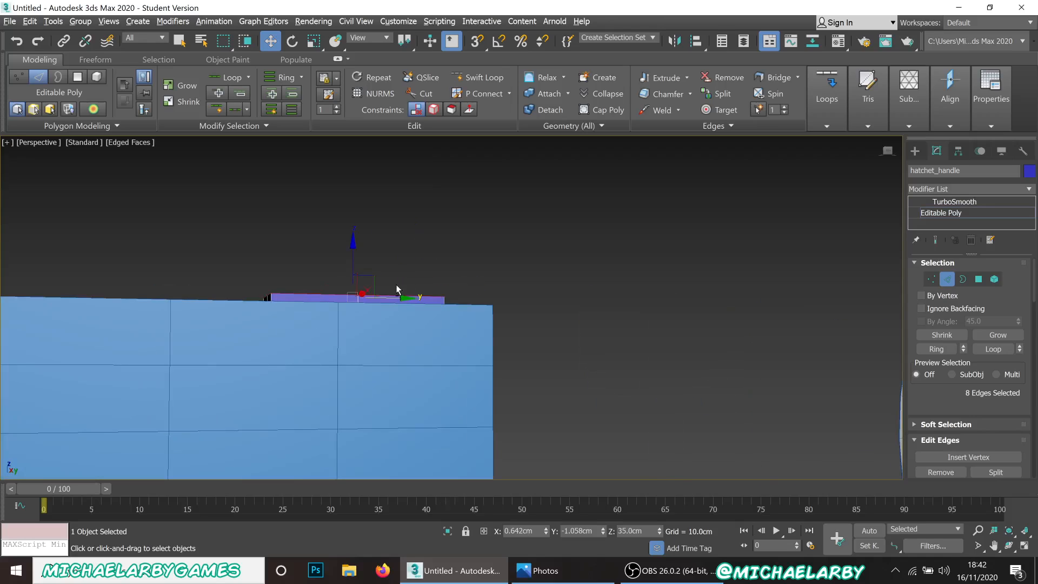
pyautogui.moveTo(396, 284)
pyautogui.keyDown('alt'); pyautogui.mouseDown(button='middle')
pyautogui.moveTo(377, 304)
pyautogui.moveTo(425, 251)
pyautogui.moveTo(414, 254)
pyautogui.mouseUp(button='middle'); pyautogui.keyUp('alt')
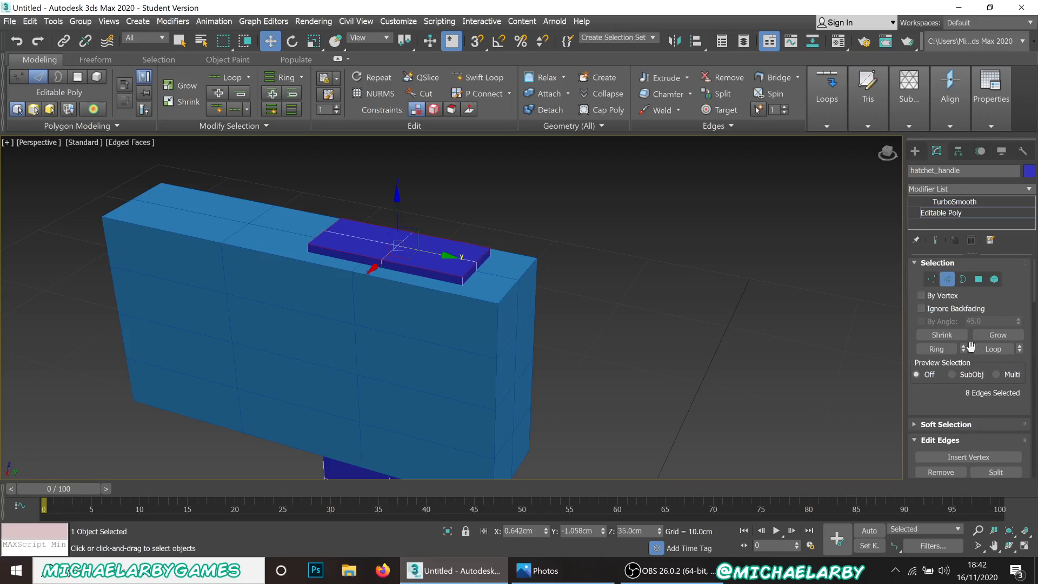
pyautogui.scroll(-4, 970, 419)
pyautogui.scroll(-2, 967, 411)
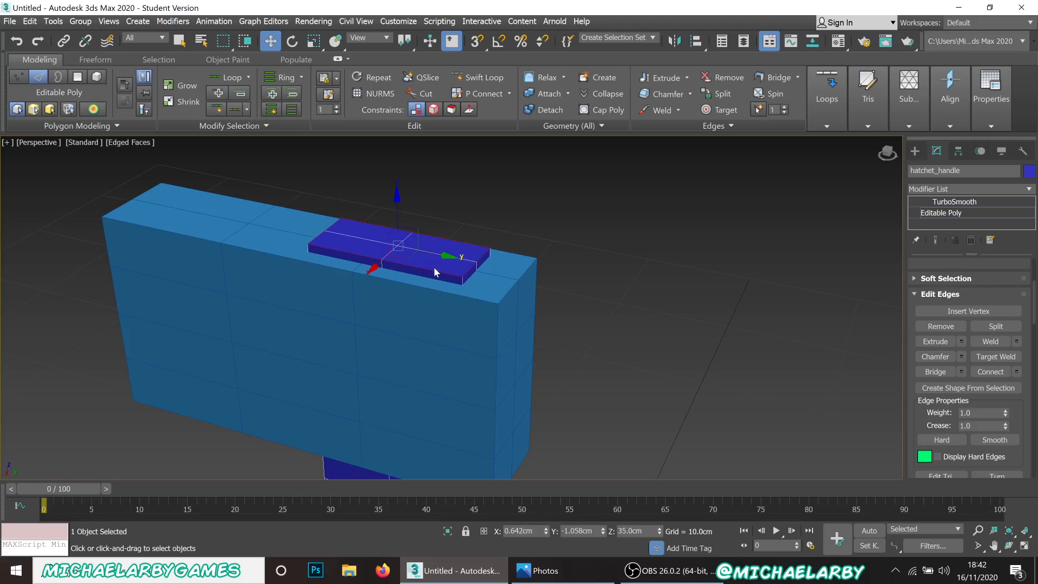
# Show the TurboSmooth result and inspect the smoothed handle from its creased top end down to its base.
pyautogui.scroll(6, 401, 244)
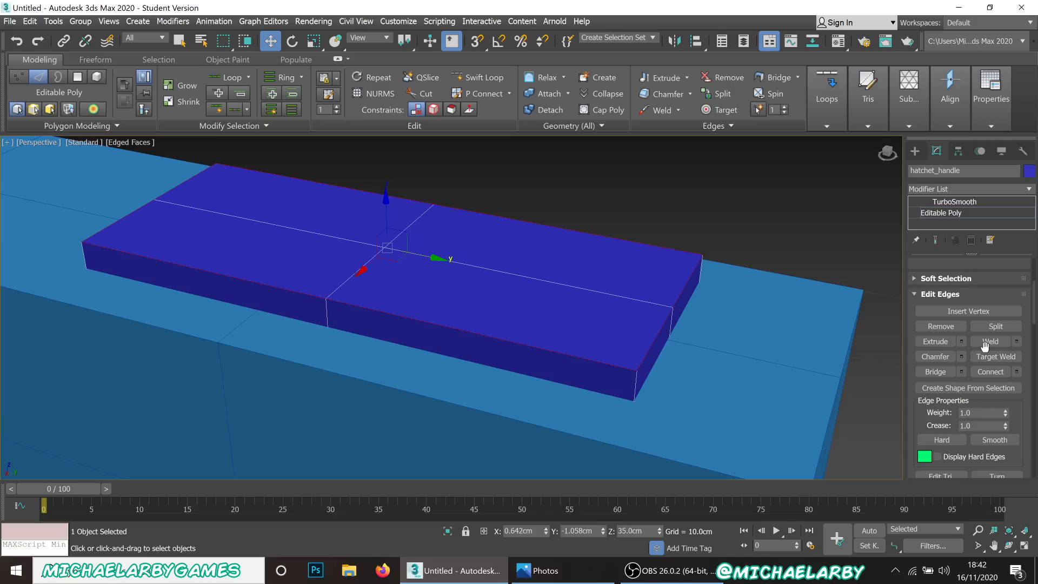
pyautogui.scroll(2, 969, 308)
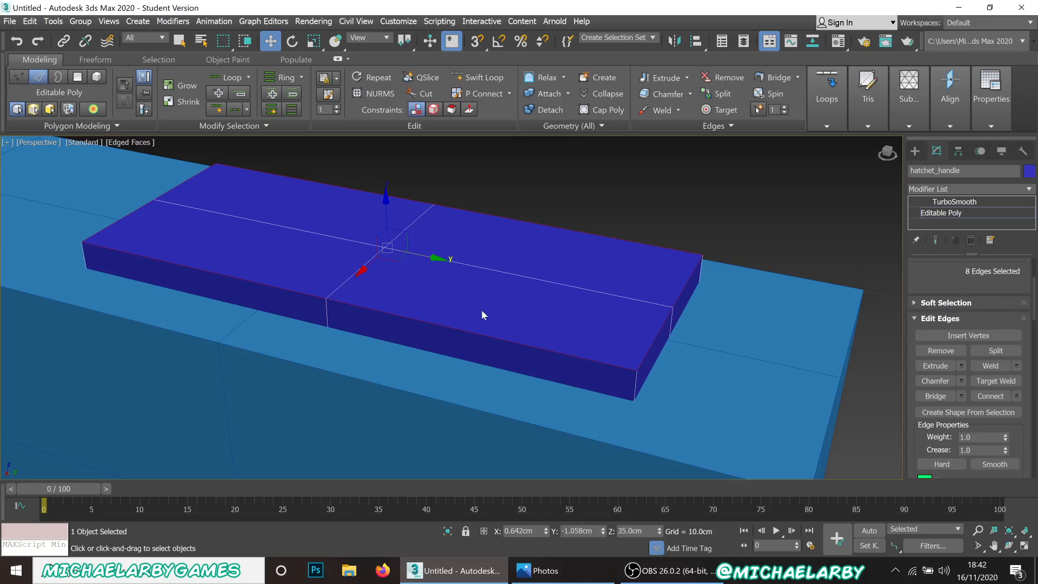
pyautogui.click(945, 201)
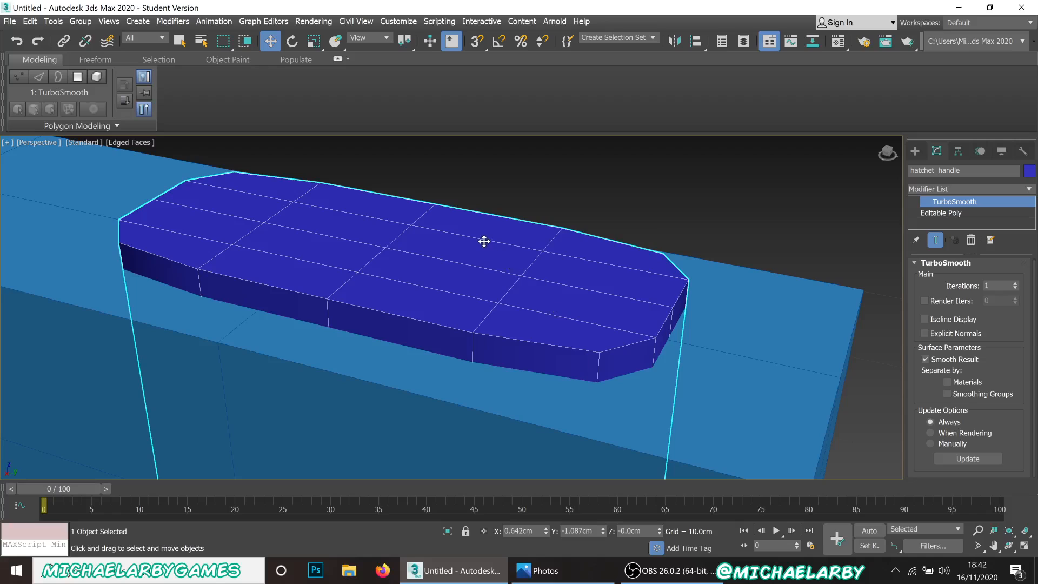
pyautogui.scroll(-5, 484, 241)
pyautogui.scroll(-10, 444, 410)
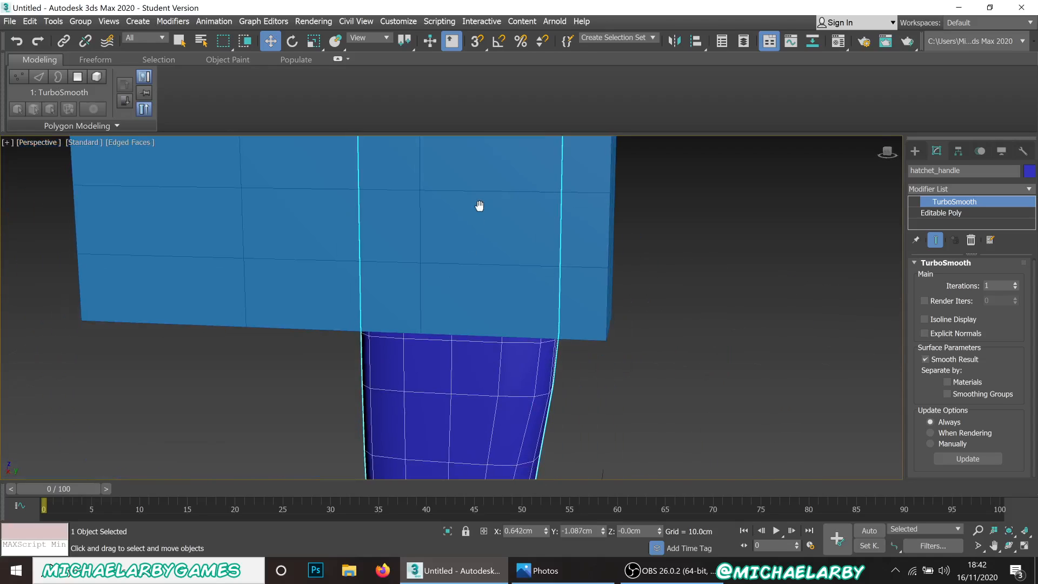
pyautogui.scroll(15, 484, 456)
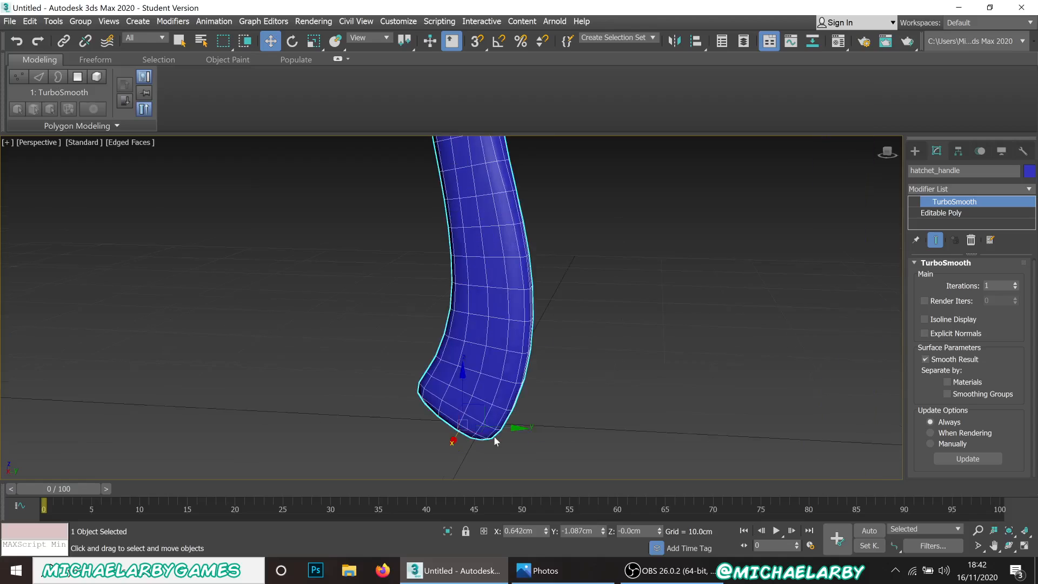
pyautogui.moveTo(429, 344); pyautogui.dragTo(475, 364, button='middle')
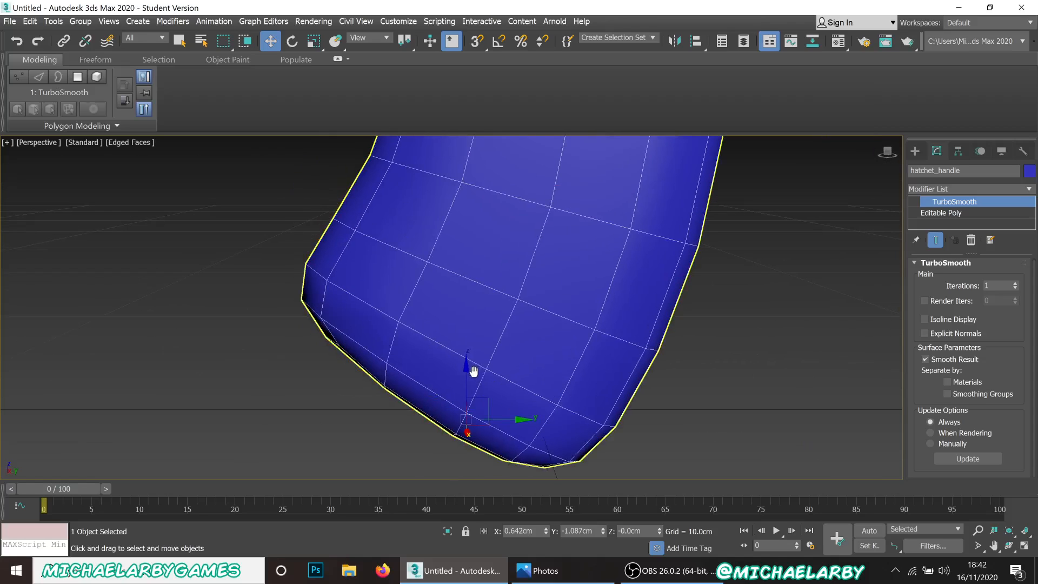
# Add an edge loop with Swift Loop to the low-poly handle, just above the lowest slanted loop near the base.
pyautogui.click(967, 213)
pyautogui.press('2')
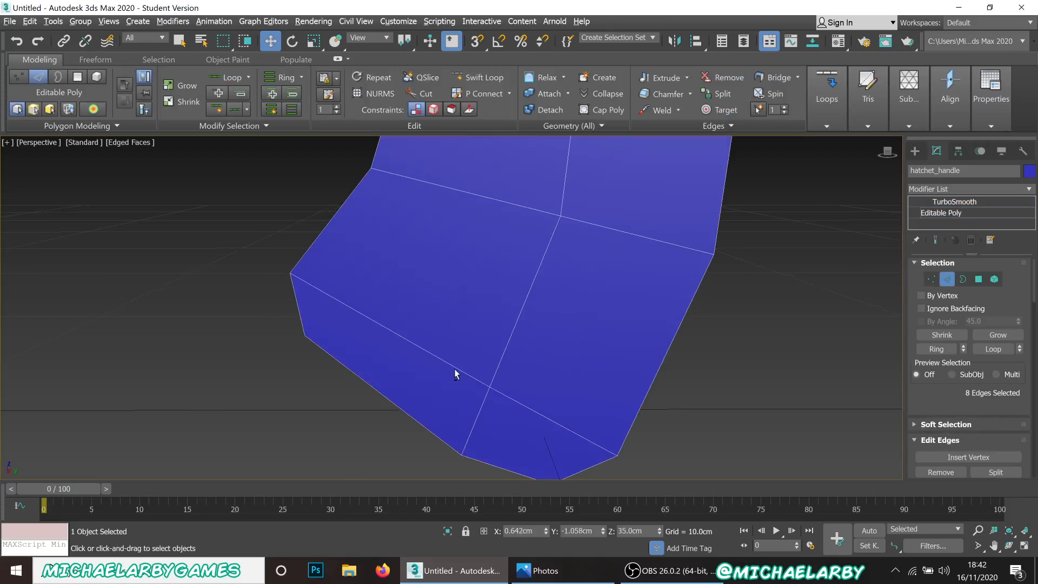
pyautogui.scroll(5, 458, 362)
pyautogui.scroll(-4, 416, 300)
pyautogui.scroll(2, 397, 301)
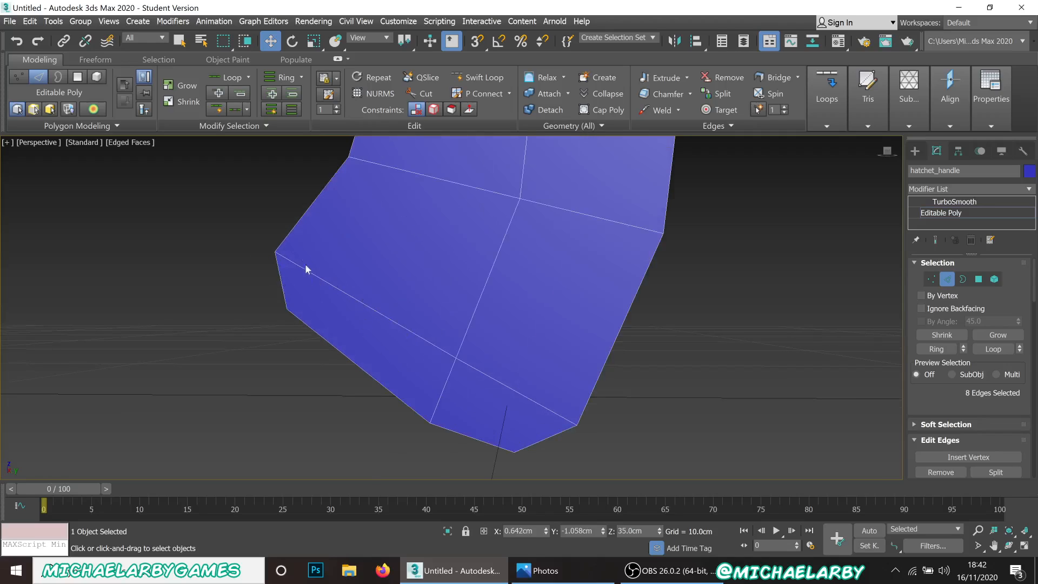
pyautogui.click(483, 79)
pyautogui.scroll(4, 273, 246)
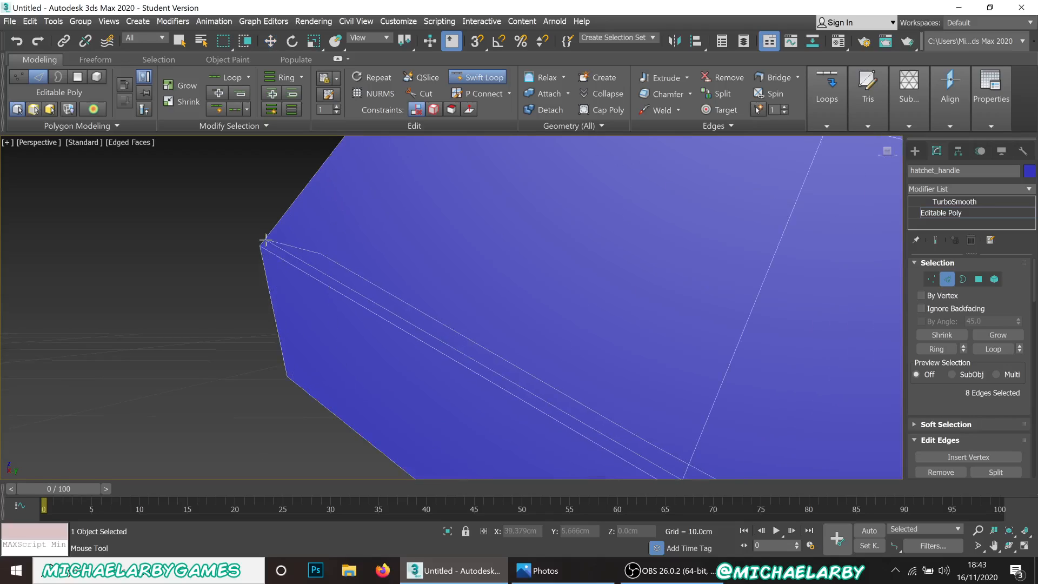
pyautogui.click(265, 239)
pyautogui.click(470, 77)
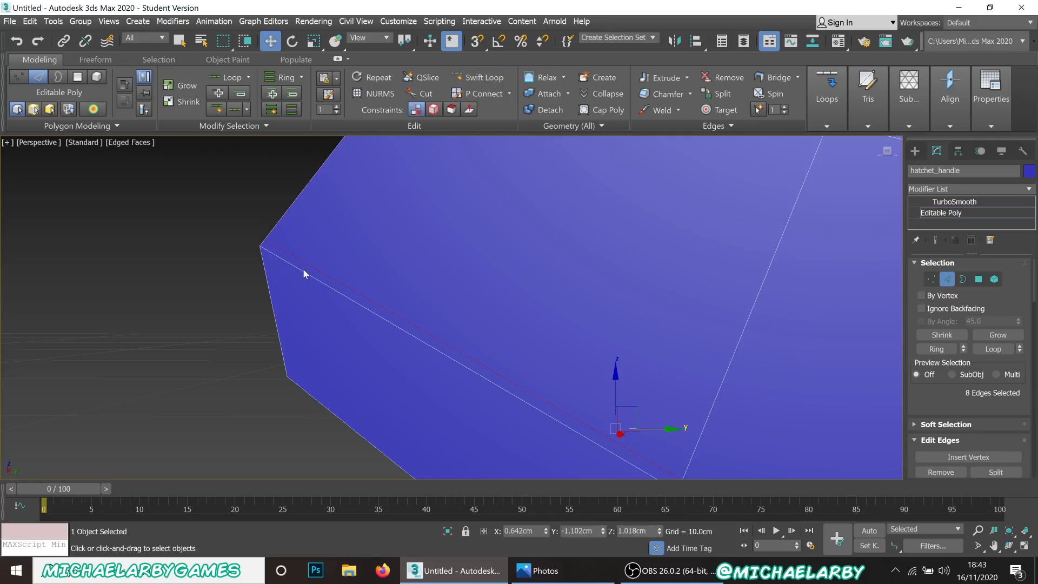
pyautogui.click(180, 287)
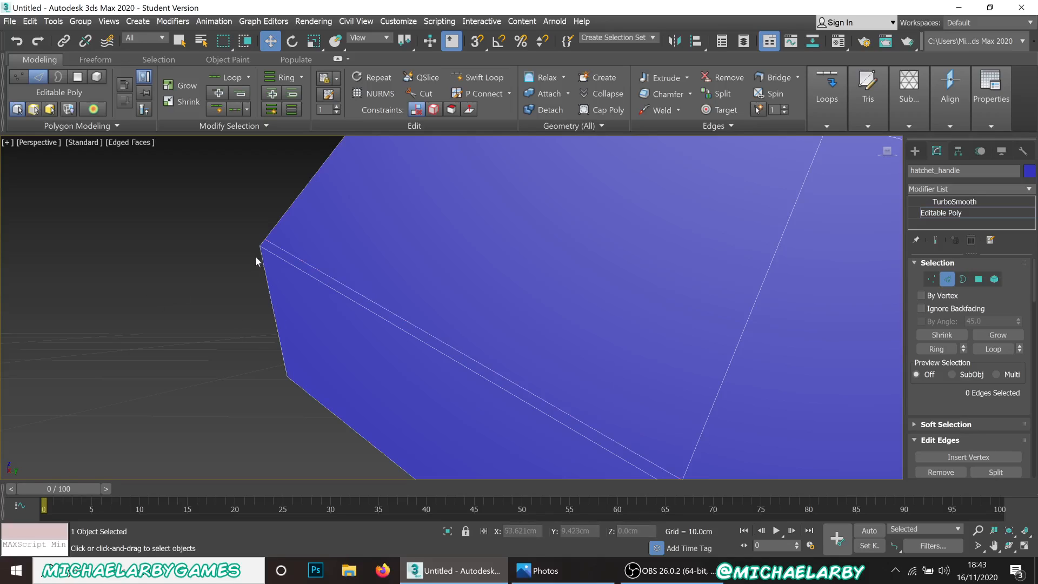
# Inspect the doubled edge loops at the handle's base in low-poly form and with TurboSmooth shown.
pyautogui.keyDown('alt'); pyautogui.moveTo(257, 258); pyautogui.dragTo(315, 292, button='middle'); pyautogui.keyUp('alt')
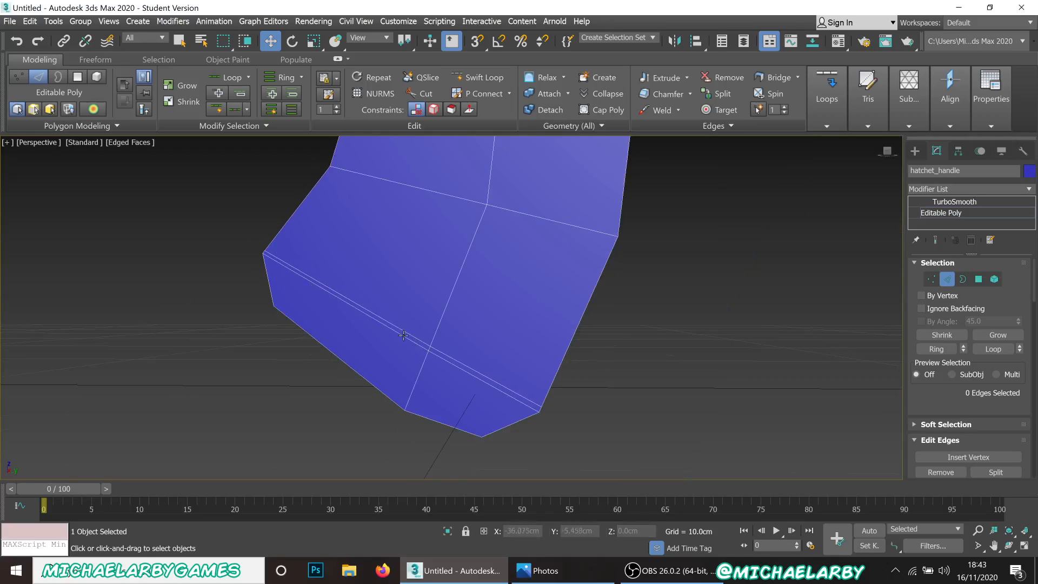
pyautogui.scroll(5, 265, 252)
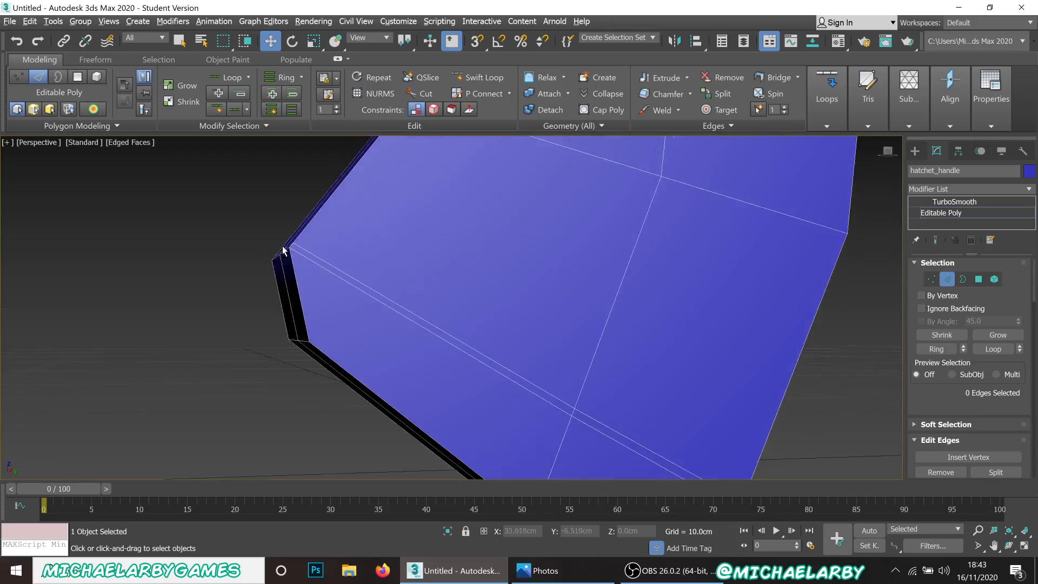
pyautogui.scroll(-3, 274, 257)
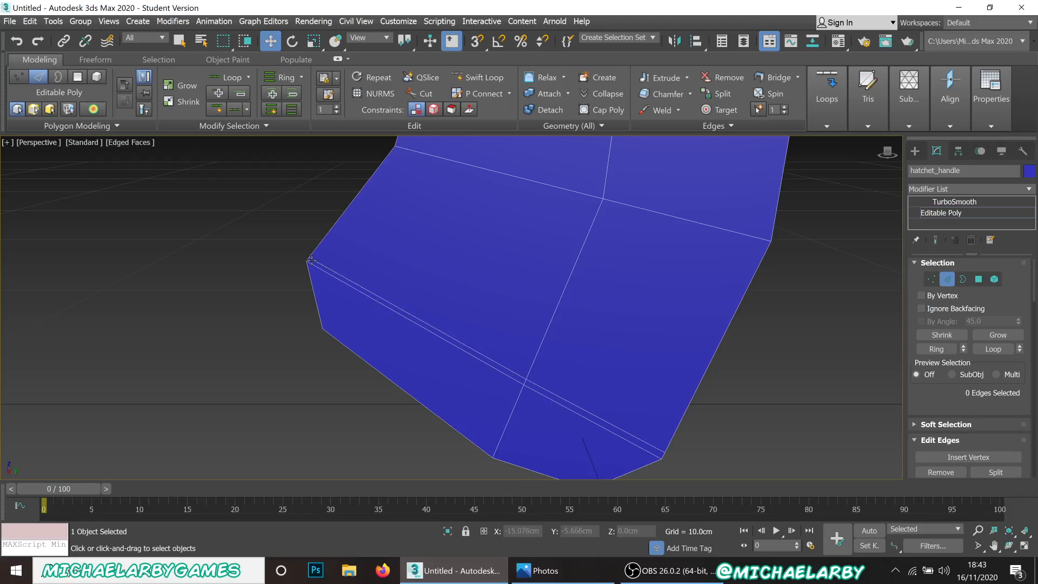
pyautogui.scroll(5, 312, 261)
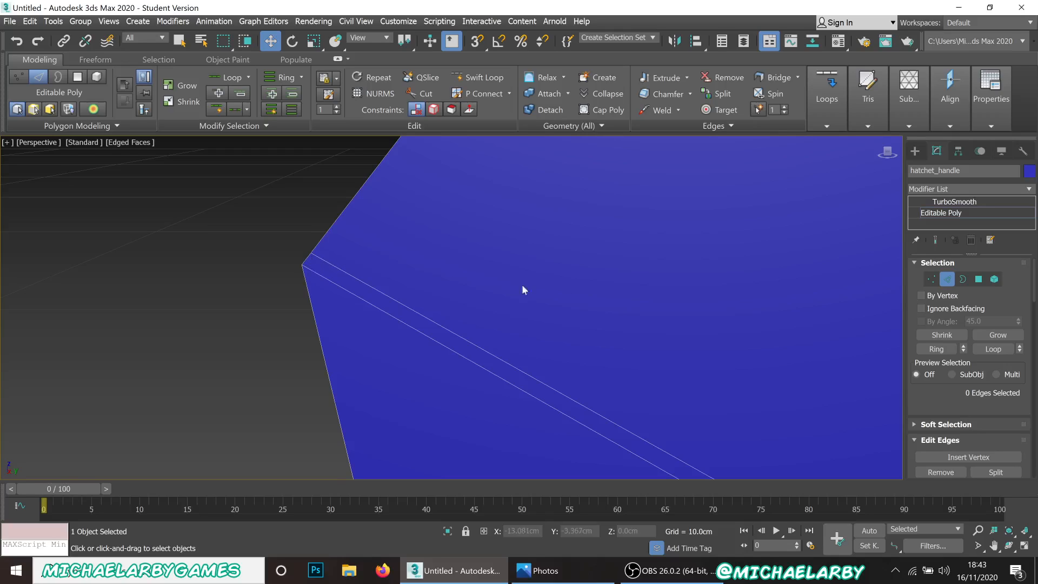
pyautogui.click(950, 201)
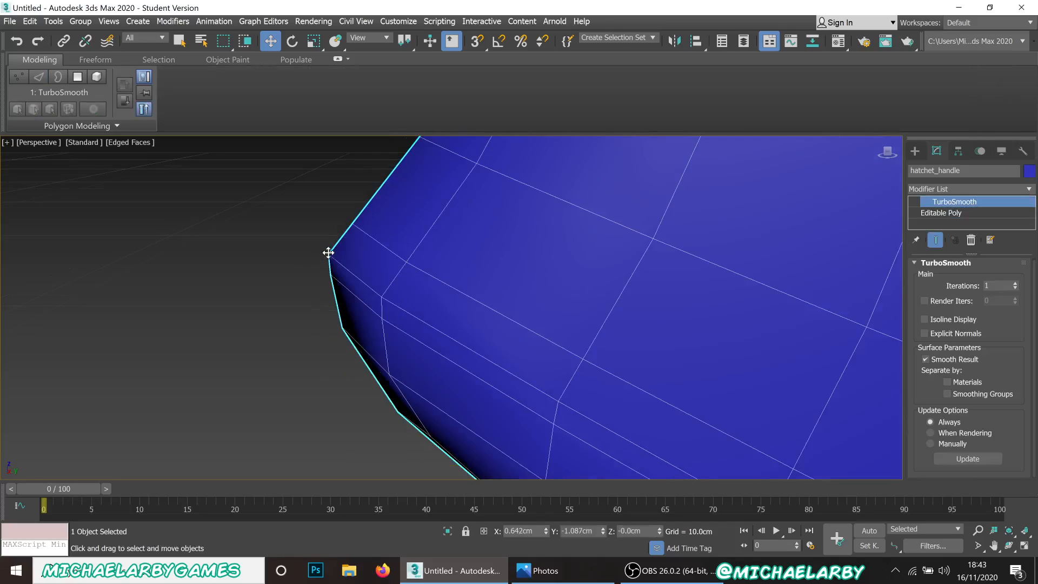
pyautogui.scroll(-5, 328, 252)
pyautogui.scroll(4, 346, 276)
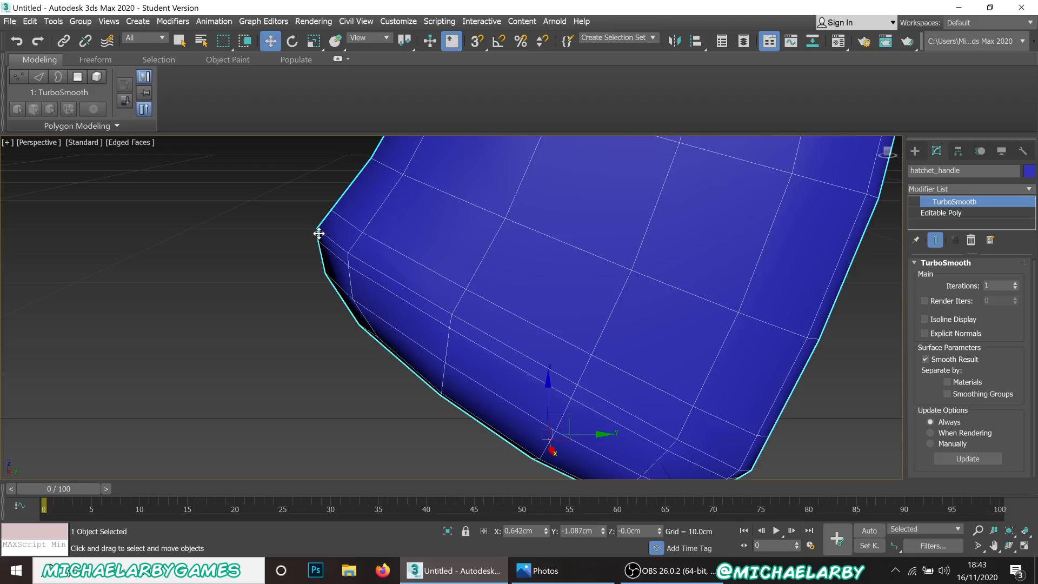
pyautogui.scroll(-5, 319, 234)
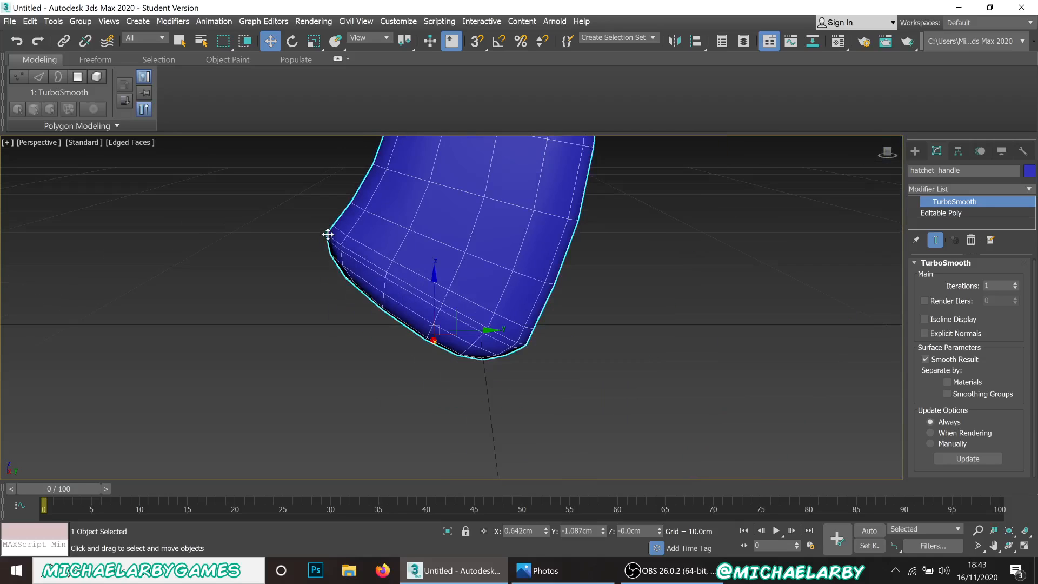
pyautogui.scroll(4, 328, 234)
pyautogui.scroll(-2, 330, 236)
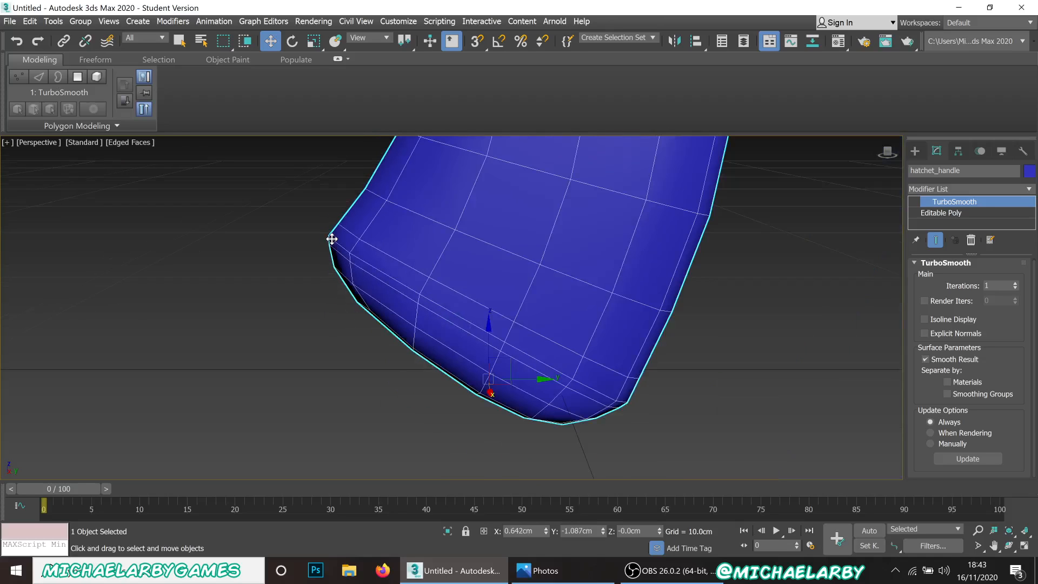
pyautogui.scroll(-4, 570, 281)
# Return to the handle's Editable Poly edges and compare its base with the finished axe's base around the lanyard hole.
pyautogui.click(946, 213)
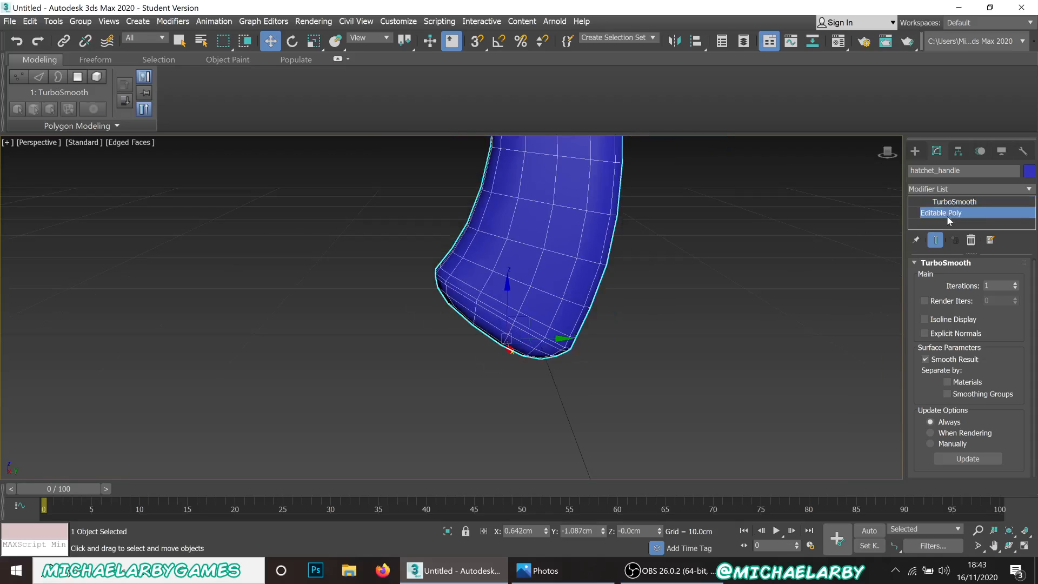
pyautogui.press('2')
pyautogui.scroll(-4, 507, 274)
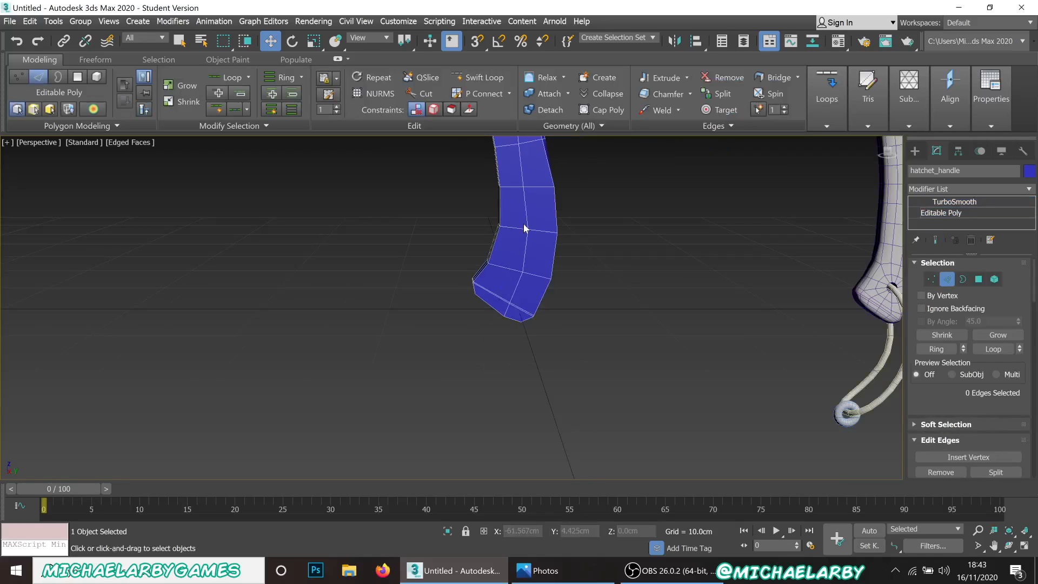
pyautogui.moveTo(508, 227); pyautogui.dragTo(414, 287, button='middle')
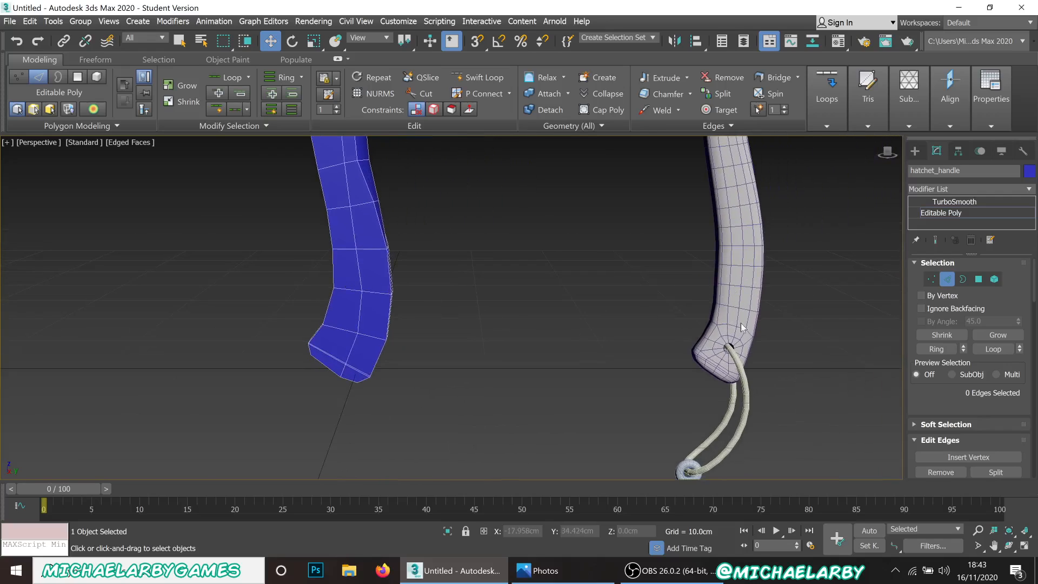
pyautogui.scroll(3, 728, 348)
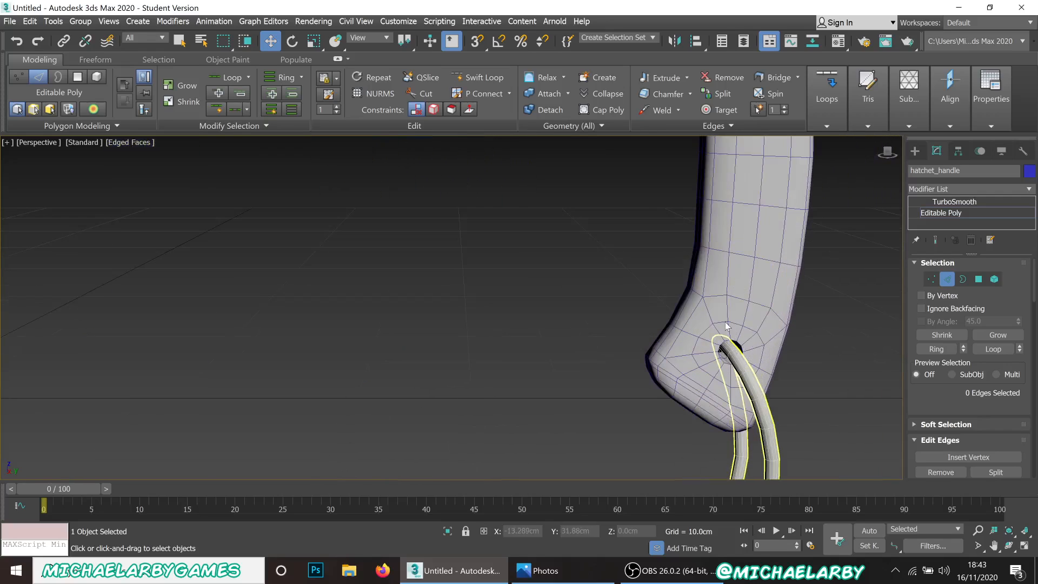
pyautogui.scroll(-3, 735, 321)
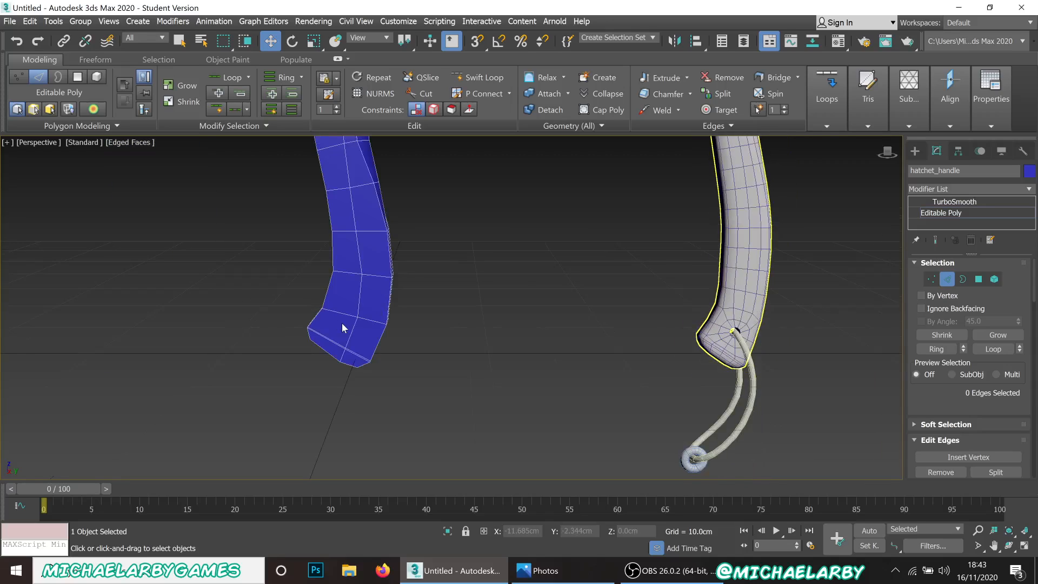
pyautogui.scroll(3, 342, 323)
pyautogui.scroll(-6, 343, 318)
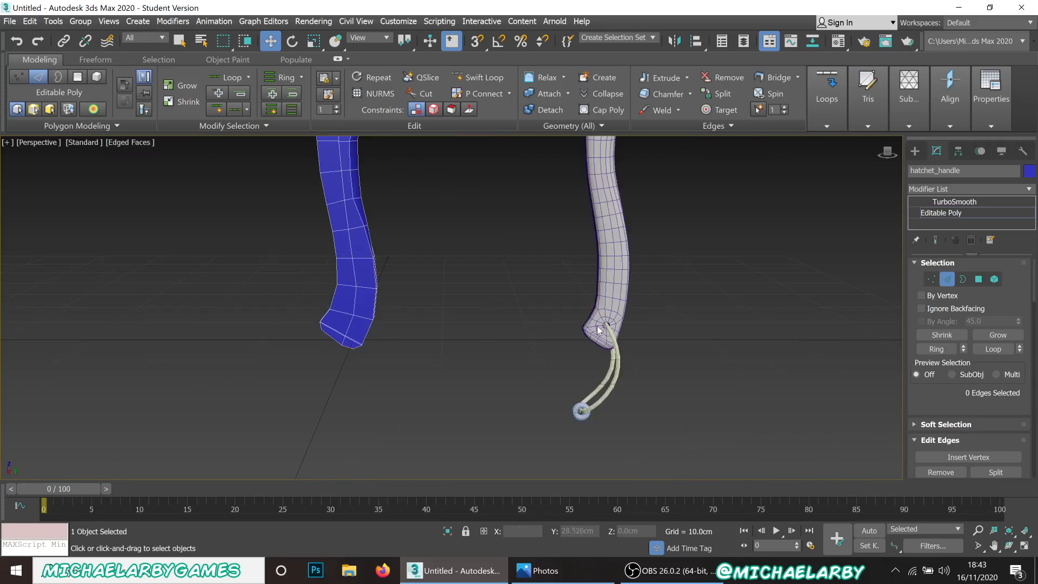
pyautogui.scroll(2, 604, 330)
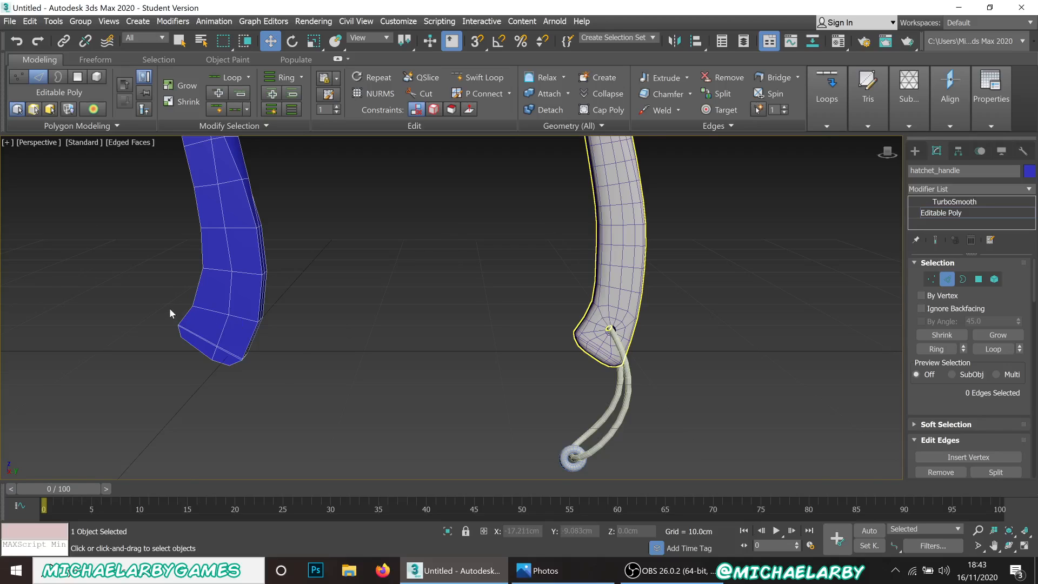
pyautogui.scroll(3, 170, 308)
pyautogui.scroll(2, 232, 306)
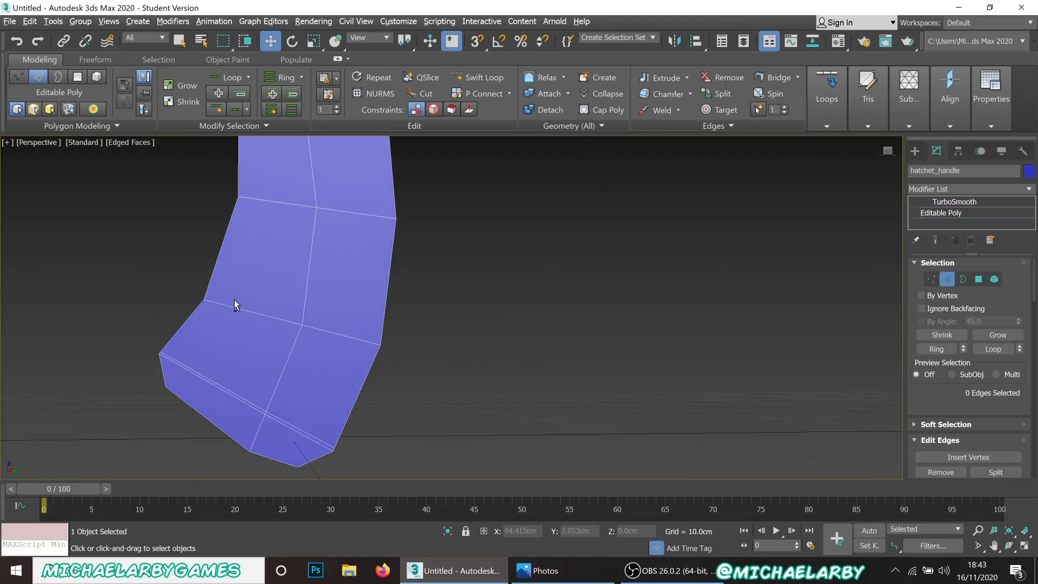
pyautogui.moveTo(234, 302); pyautogui.dragTo(299, 293, button='middle')
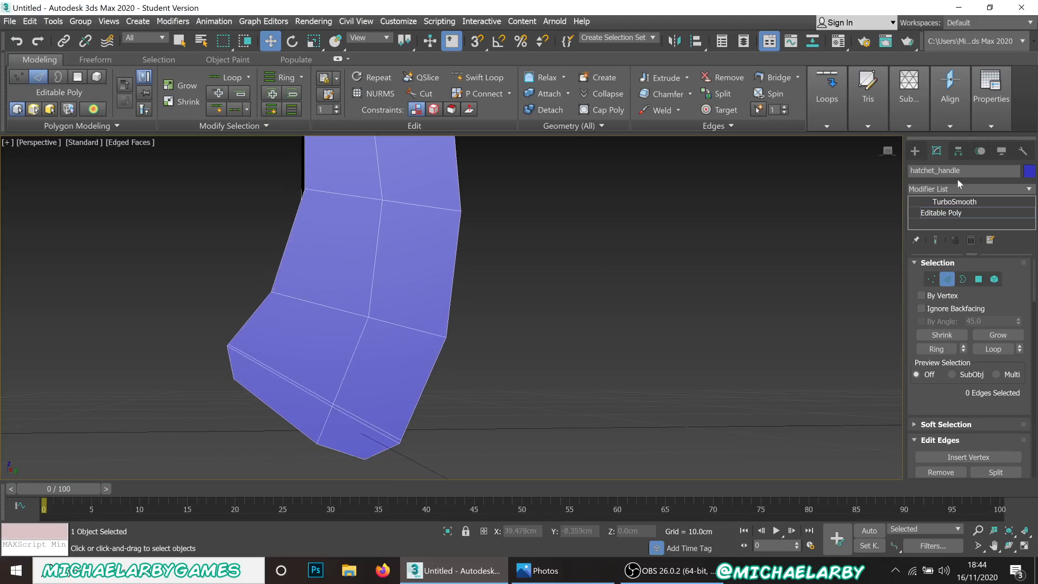
# Compare the handle's base in low-poly and TurboSmooth form, returning to the Editable Poly level.
pyautogui.click(957, 214)
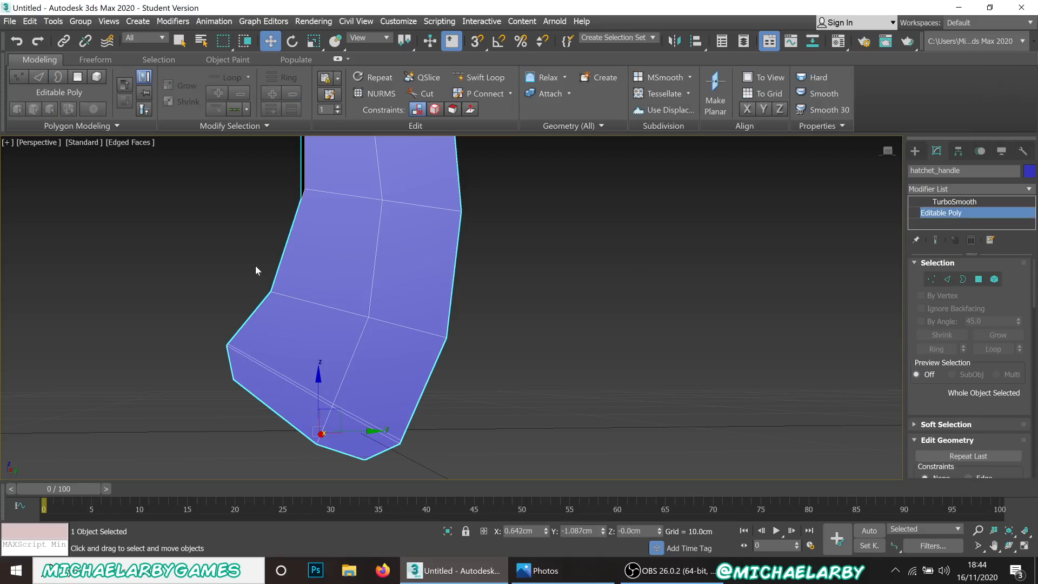
pyautogui.click(954, 202)
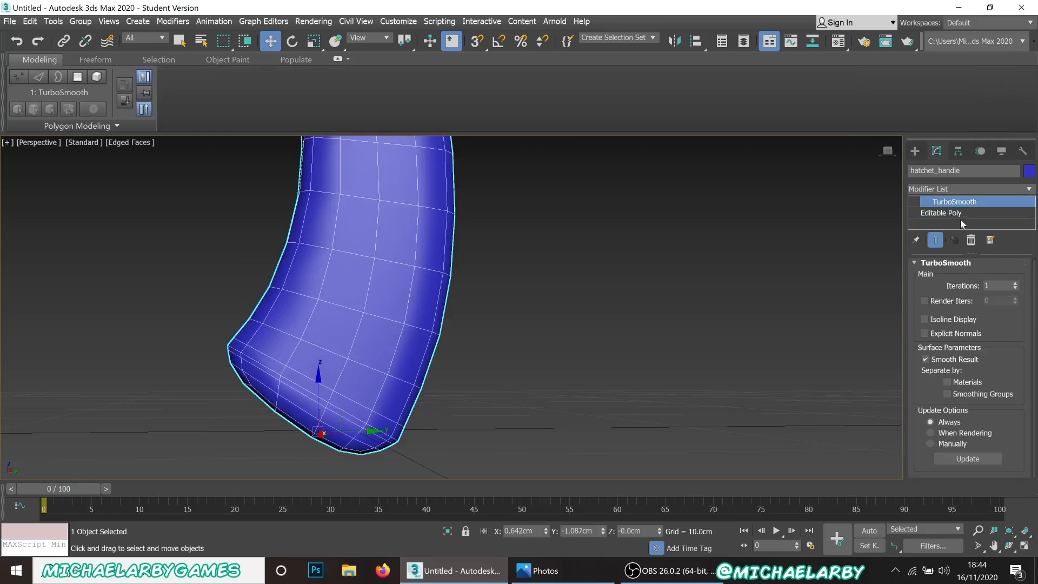
pyautogui.click(958, 214)
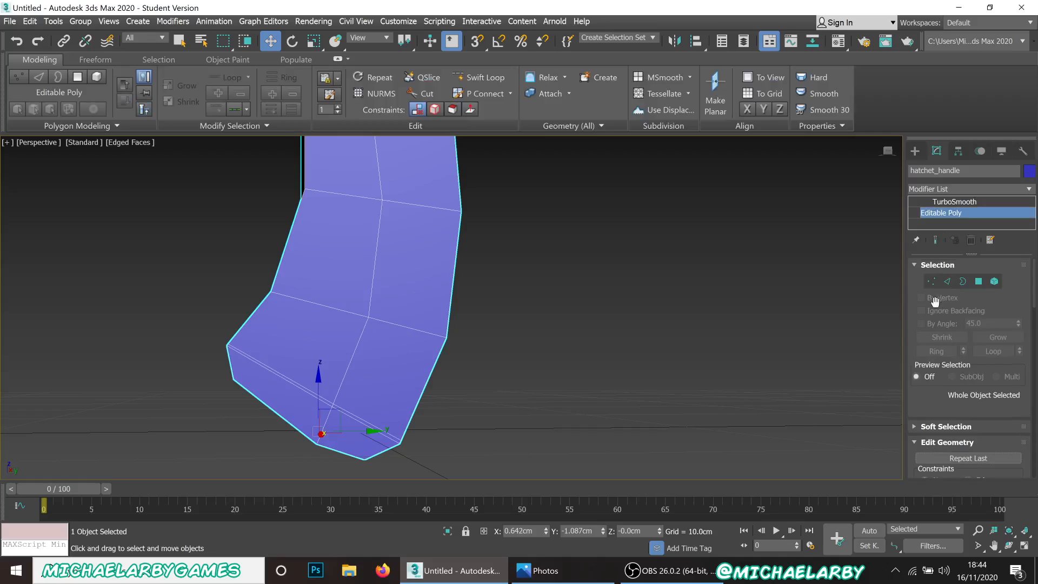
# In the Right view, move the three inner-curve vertices of the first row above the doubled loops upward and into the handle.
pyautogui.click(932, 281)
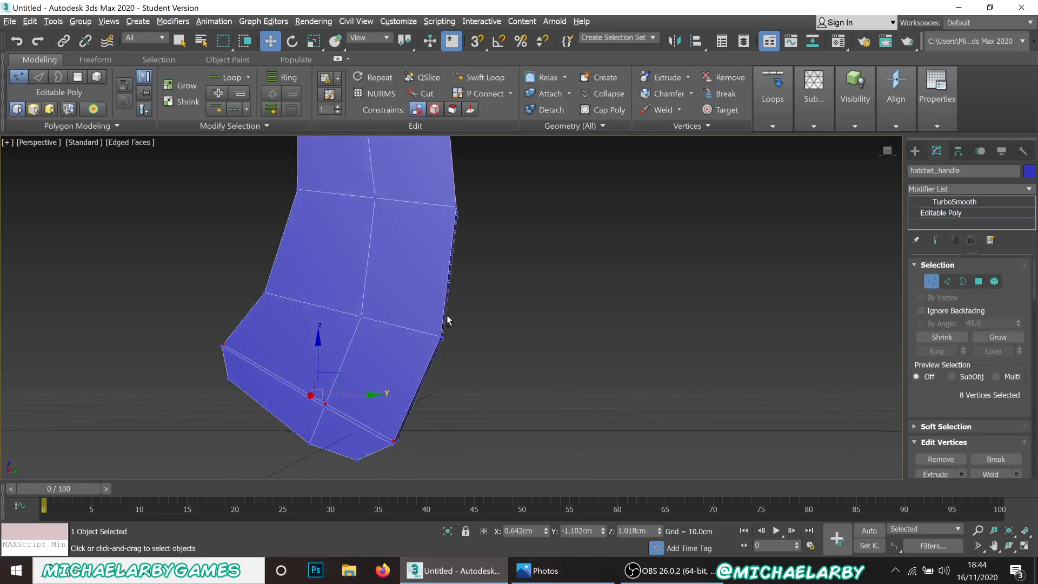
pyautogui.click(46, 145)
pyautogui.click(65, 266)
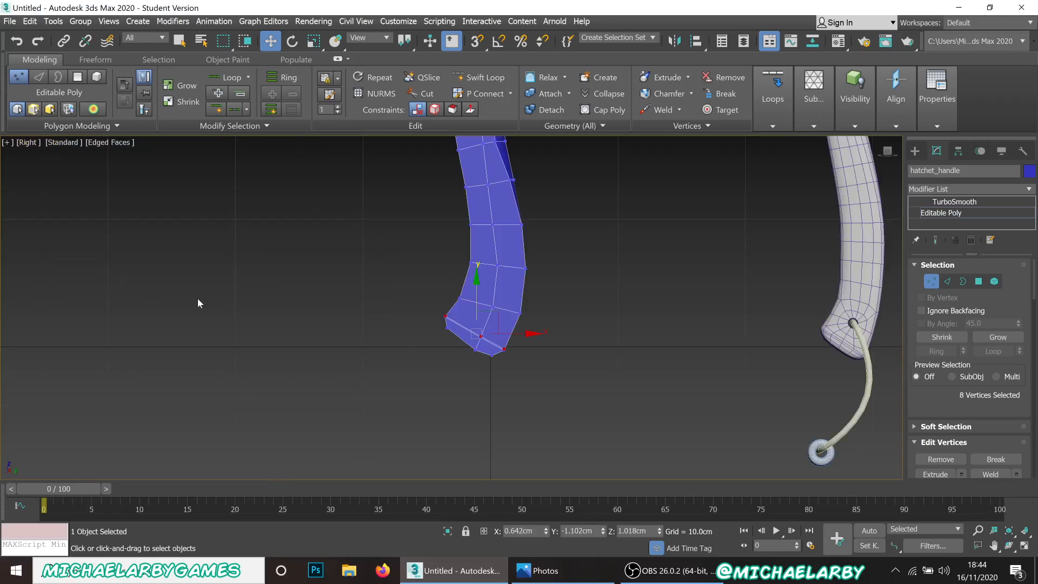
pyautogui.scroll(5, 458, 314)
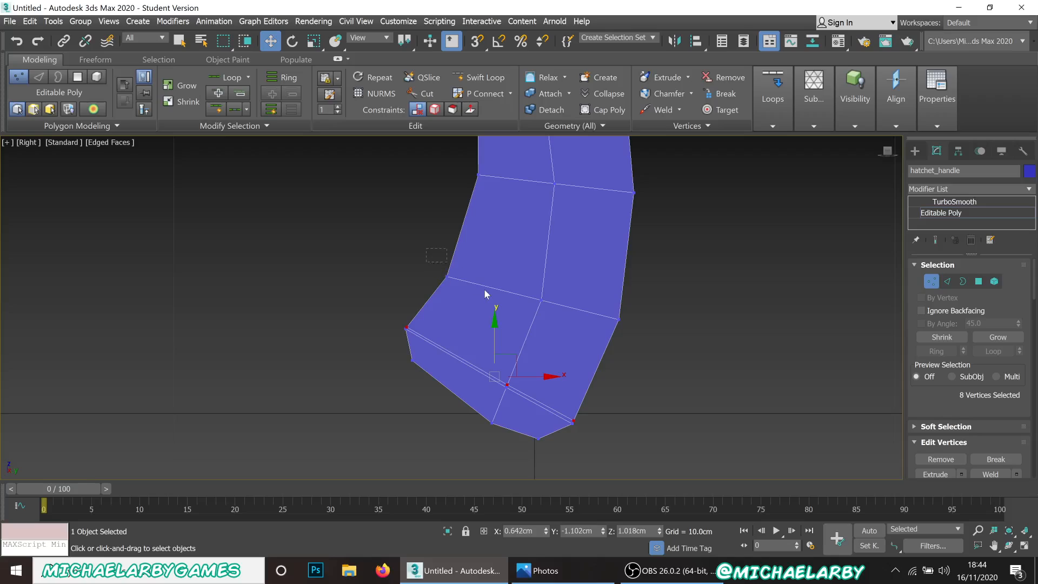
pyautogui.moveTo(485, 291); pyautogui.dragTo(486, 292)
pyautogui.moveTo(465, 254); pyautogui.dragTo(482, 230)
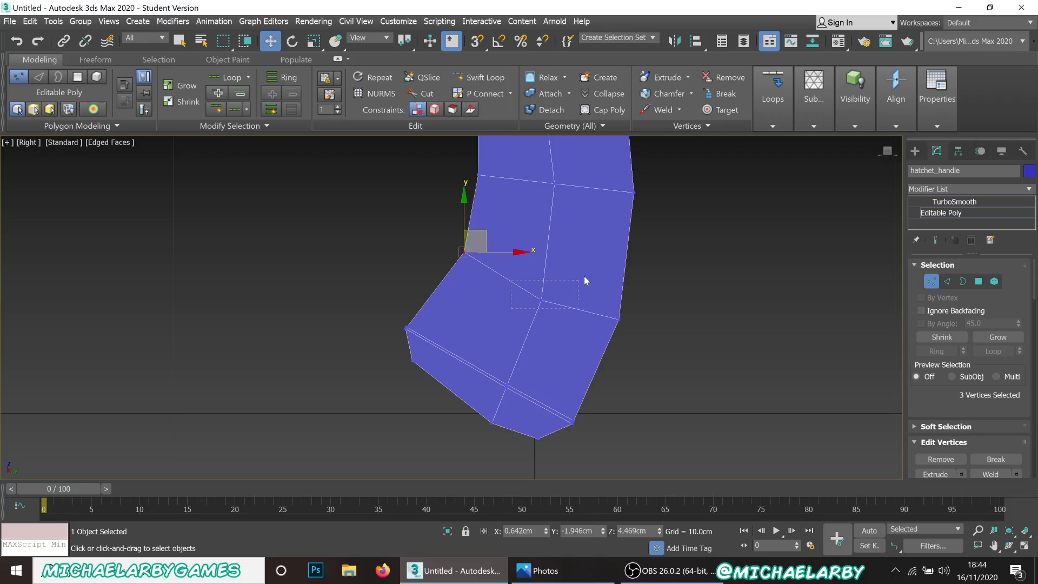
# Move the middle vertices of the row above the doubled loops upward, and the outer-curve vertices upward and slightly outward.
pyautogui.moveTo(584, 279); pyautogui.dragTo(565, 259)
pyautogui.moveTo(599, 345); pyautogui.dragTo(599, 346)
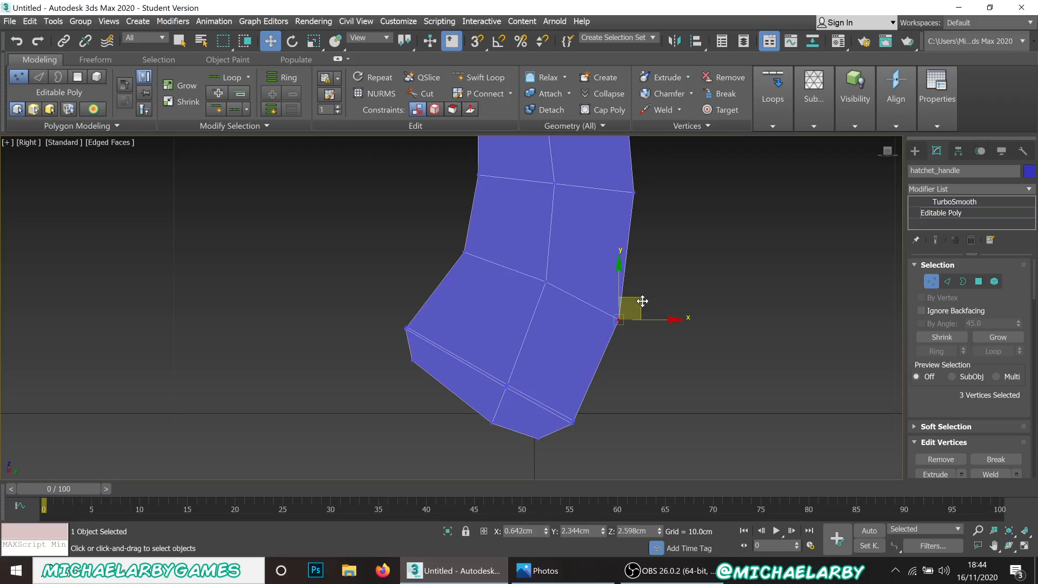
pyautogui.moveTo(642, 301); pyautogui.dragTo(655, 287)
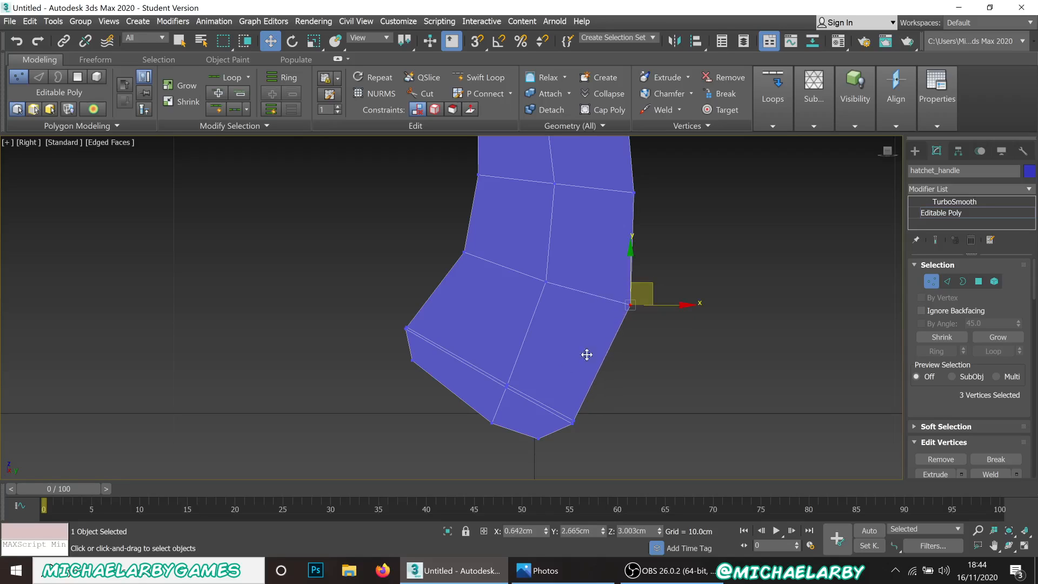
pyautogui.scroll(-5, 556, 351)
pyautogui.scroll(-2, 560, 292)
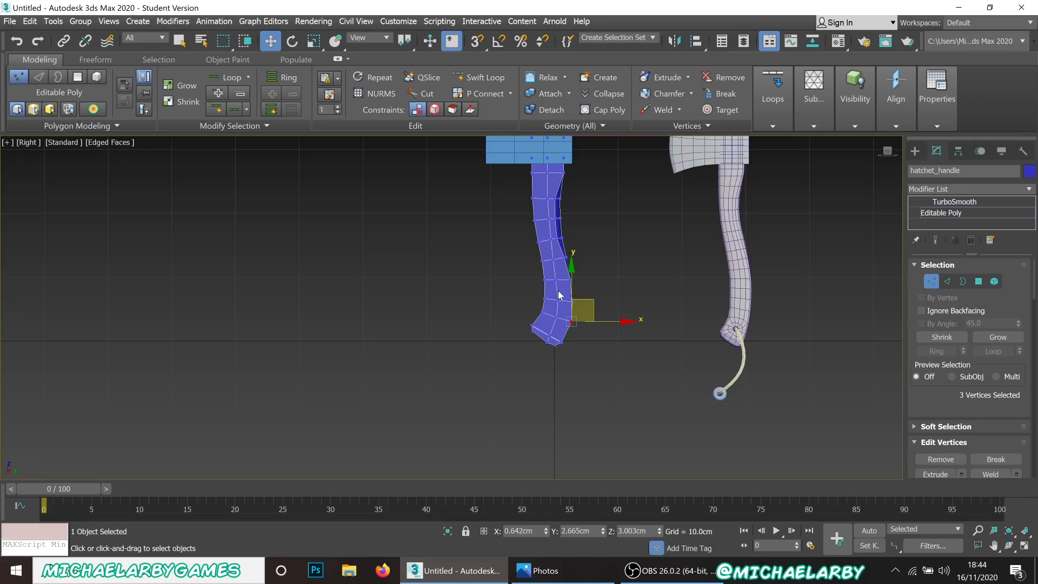
pyautogui.scroll(5, 560, 295)
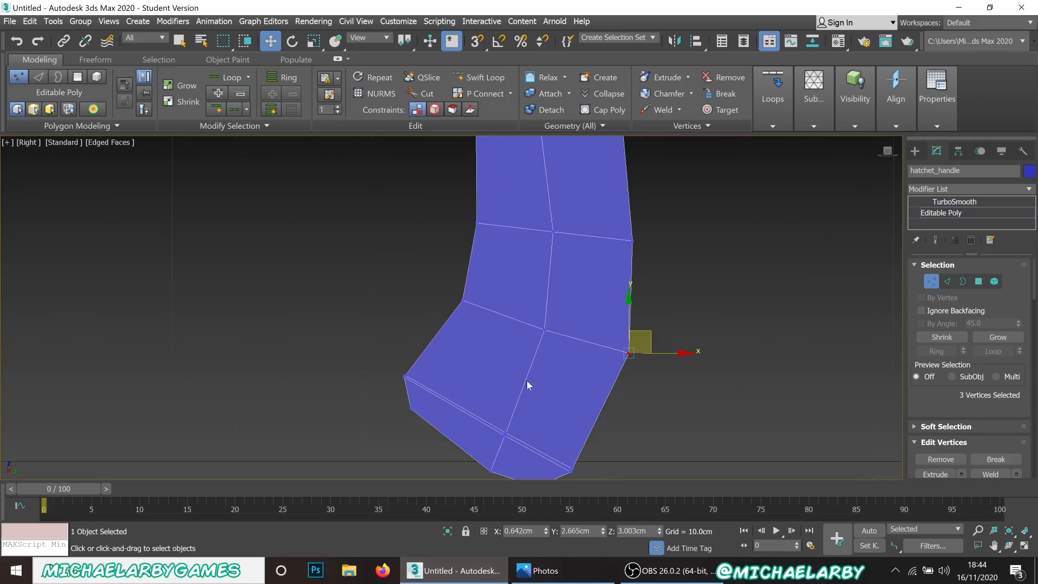
# In the Perspective view, select the four handle polygons just above the doubled loops, two on each flat side.
pyautogui.click(978, 281)
pyautogui.click(32, 144)
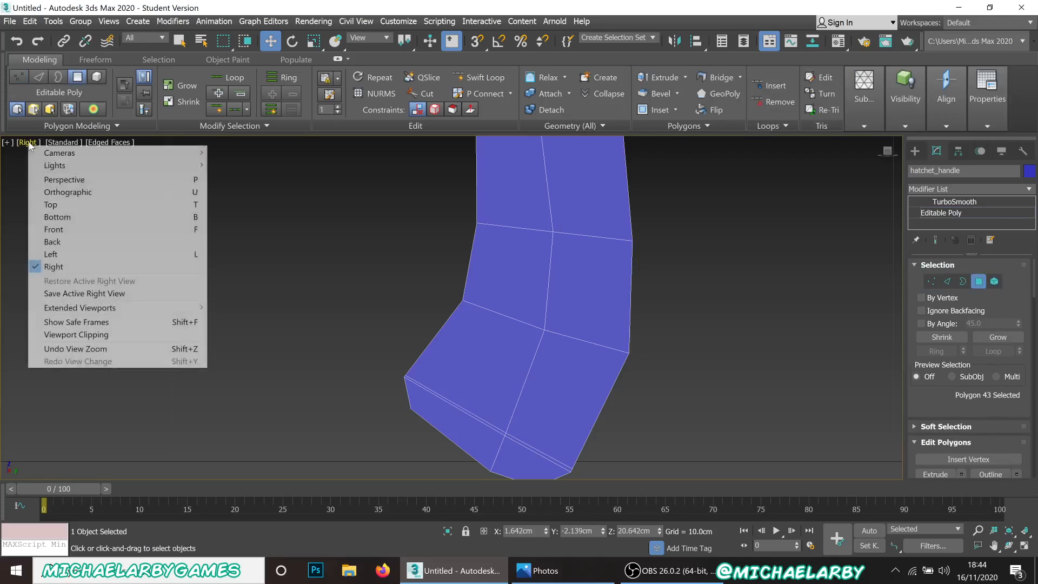
pyautogui.click(65, 179)
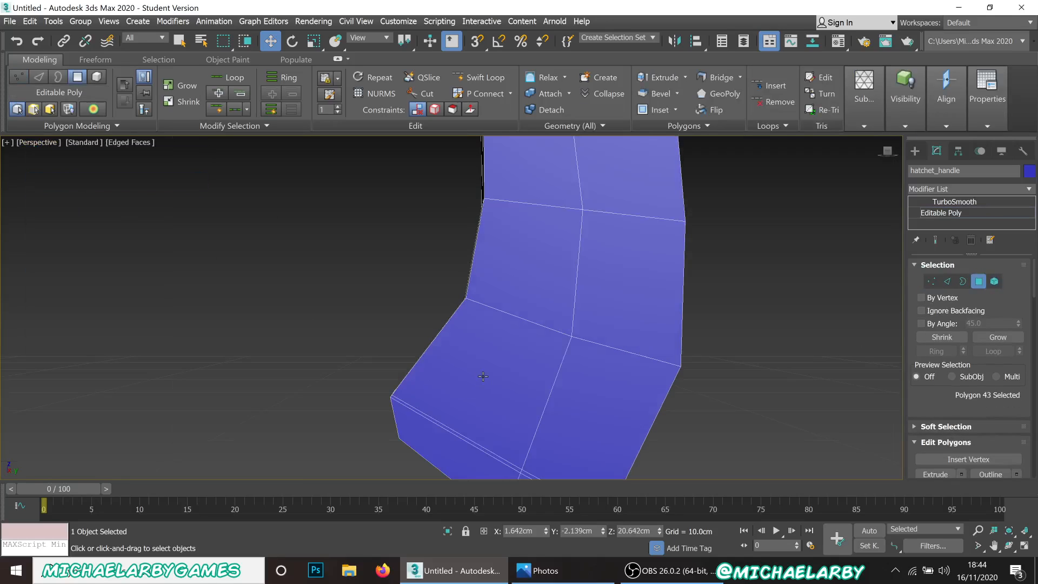
pyautogui.click(505, 387)
pyautogui.keyDown('ctrl'); pyautogui.click(595, 424); pyautogui.keyUp('ctrl')
pyautogui.keyDown('alt'); pyautogui.moveTo(379, 314); pyautogui.dragTo(486, 304, button='middle'); pyautogui.keyUp('alt')
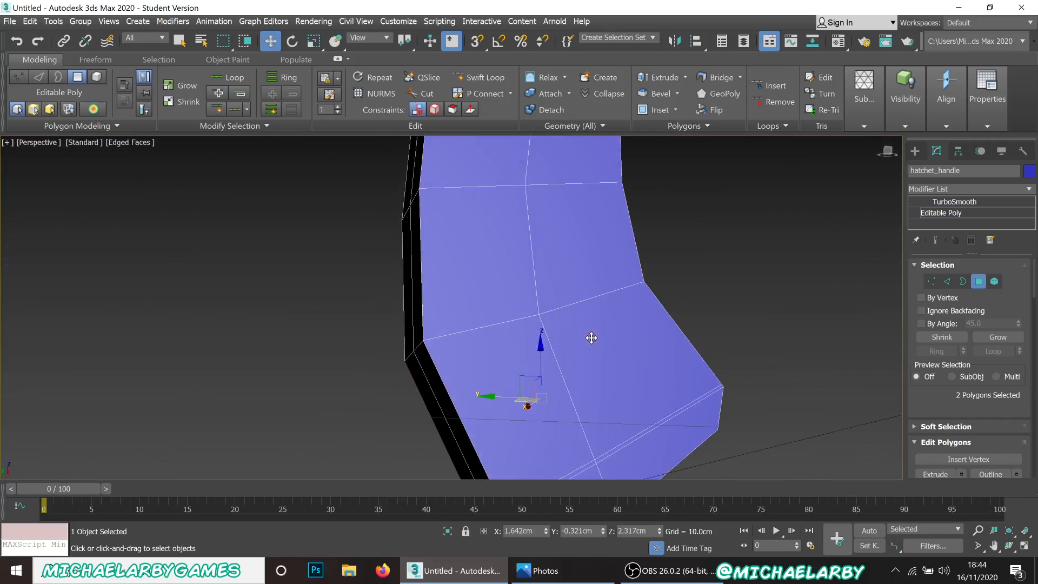
pyautogui.keyDown('ctrl'); pyautogui.click(589, 340); pyautogui.keyUp('ctrl')
pyautogui.keyDown('ctrl'); pyautogui.click(508, 367); pyautogui.keyUp('ctrl')
pyautogui.keyDown('alt'); pyautogui.moveTo(555, 310); pyautogui.dragTo(319, 220, button='middle'); pyautogui.keyUp('alt')
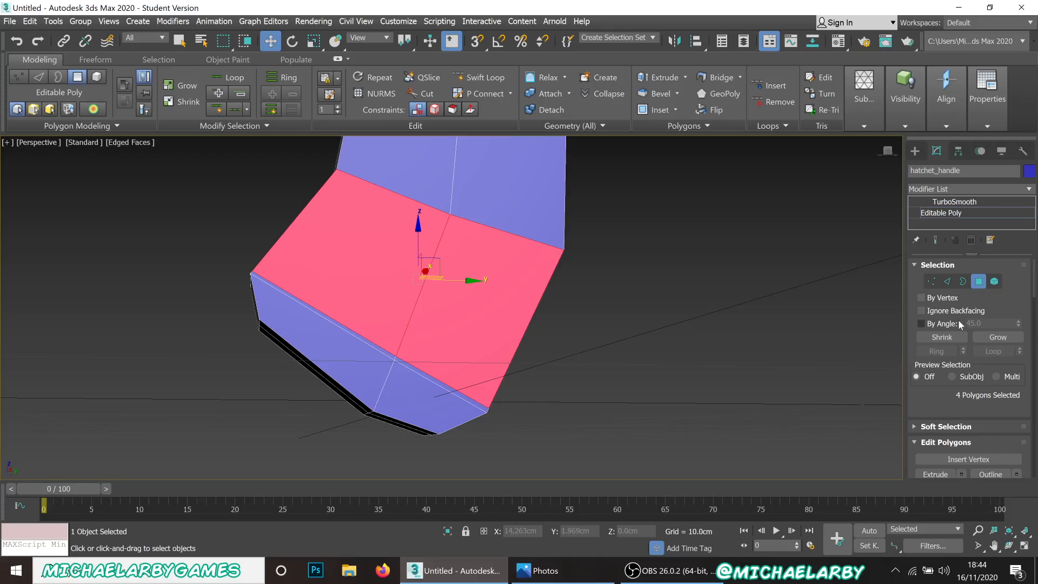
# Inset the four selected side polygons as a group by 1.0 cm.
pyautogui.scroll(-5, 959, 320)
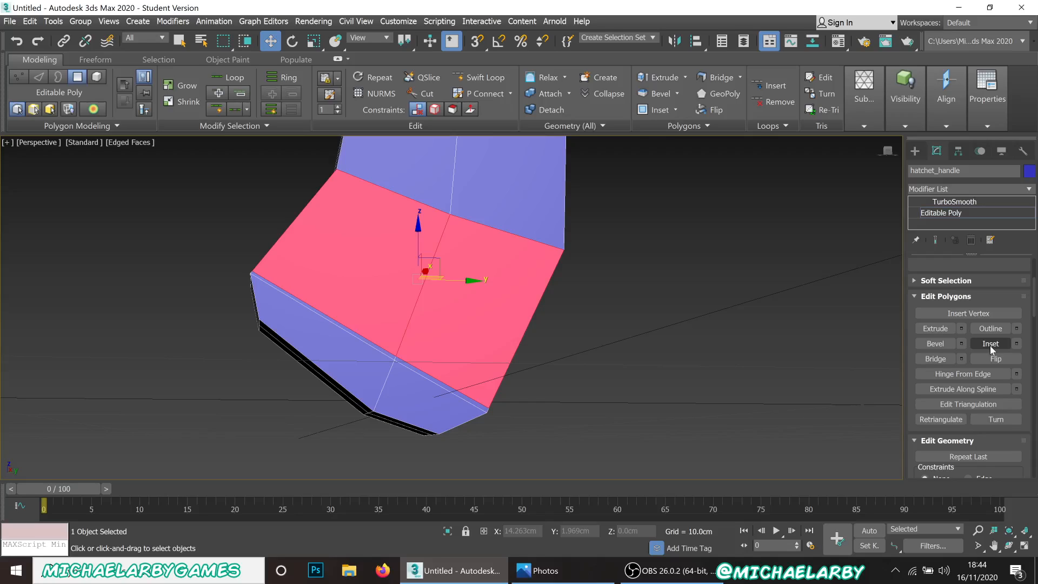
pyautogui.click(1017, 346)
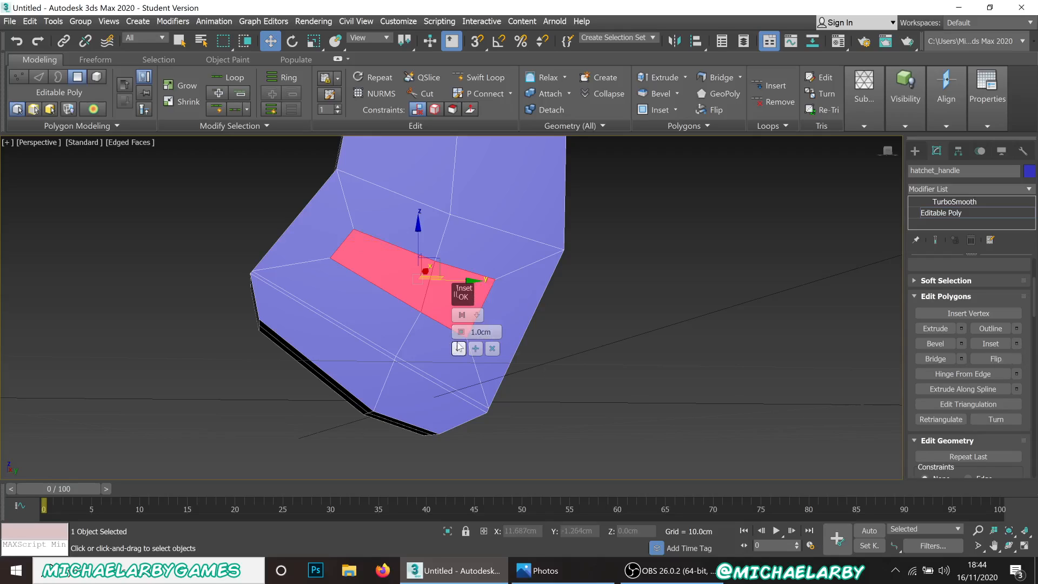
pyautogui.moveTo(461, 337); pyautogui.dragTo(462, 333)
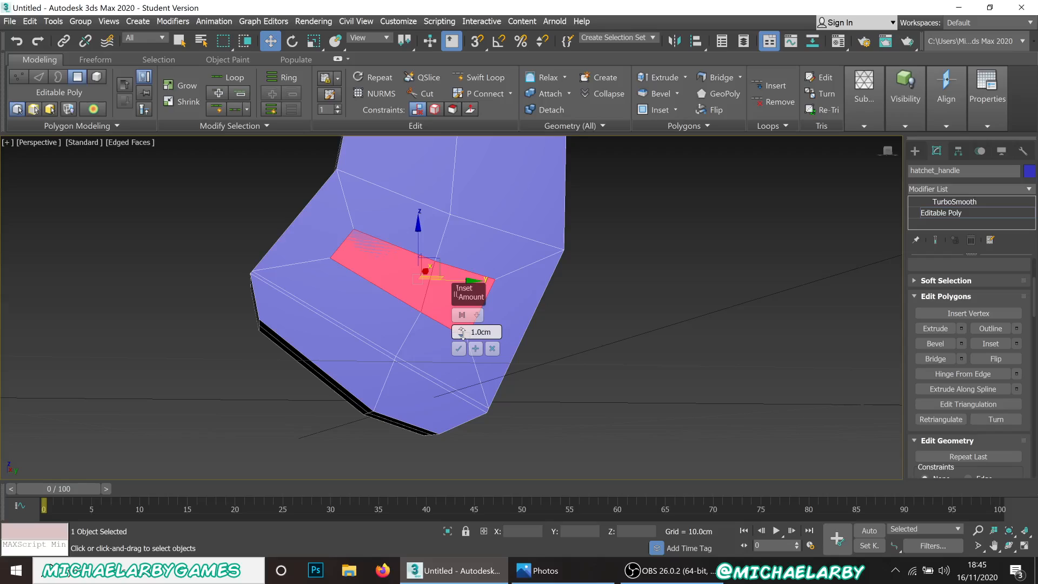
pyautogui.click(459, 348)
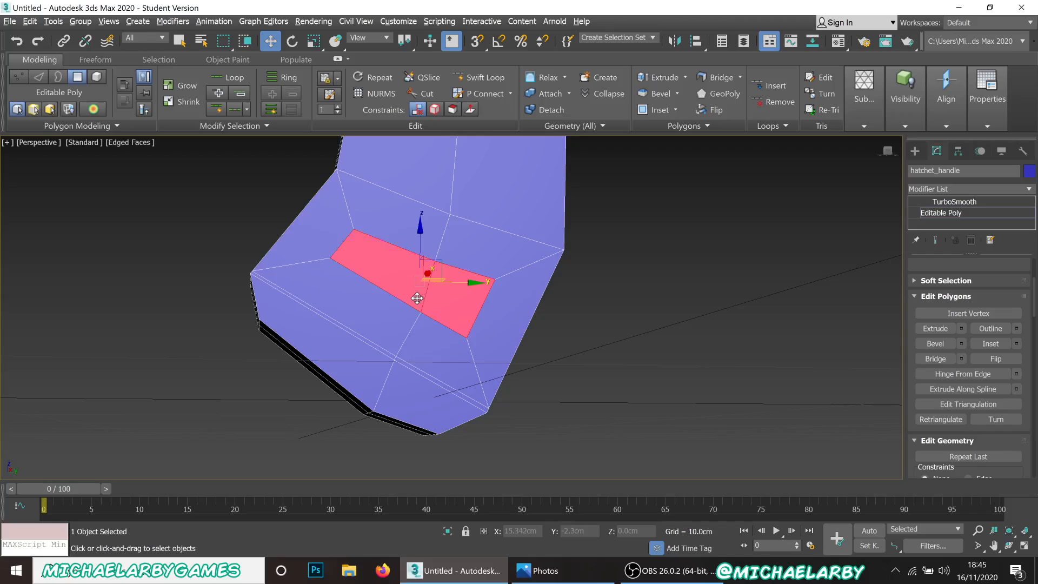
pyautogui.keyDown('alt'); pyautogui.moveTo(423, 294); pyautogui.dragTo(410, 305, button='middle'); pyautogui.keyUp('alt')
pyautogui.click(425, 280)
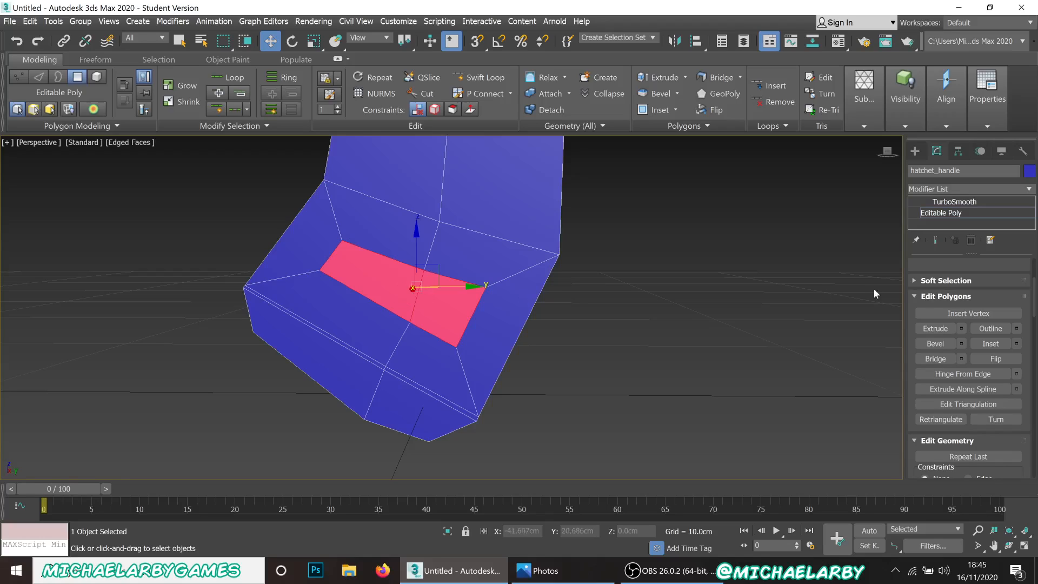
# In the Right view, move the inset's two inner-curve corner vertex pairs in toward its centre line.
pyautogui.scroll(5, 932, 283)
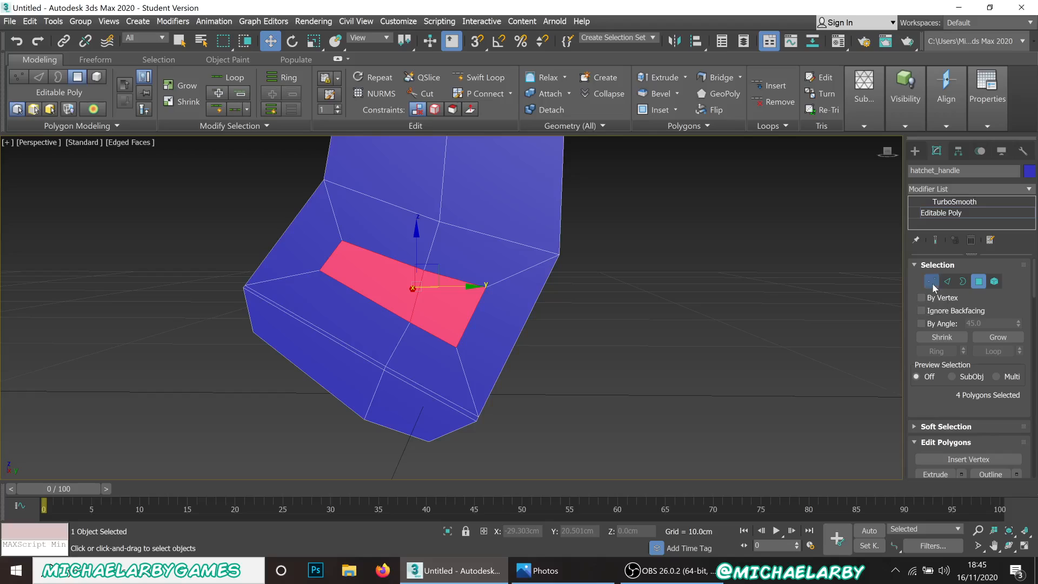
pyautogui.click(932, 282)
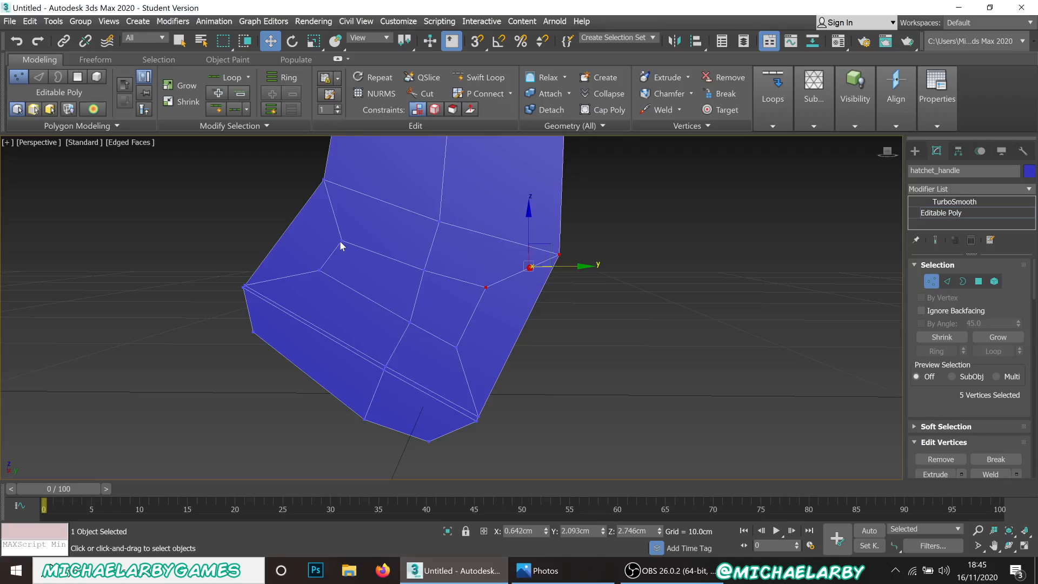
pyautogui.click(36, 143)
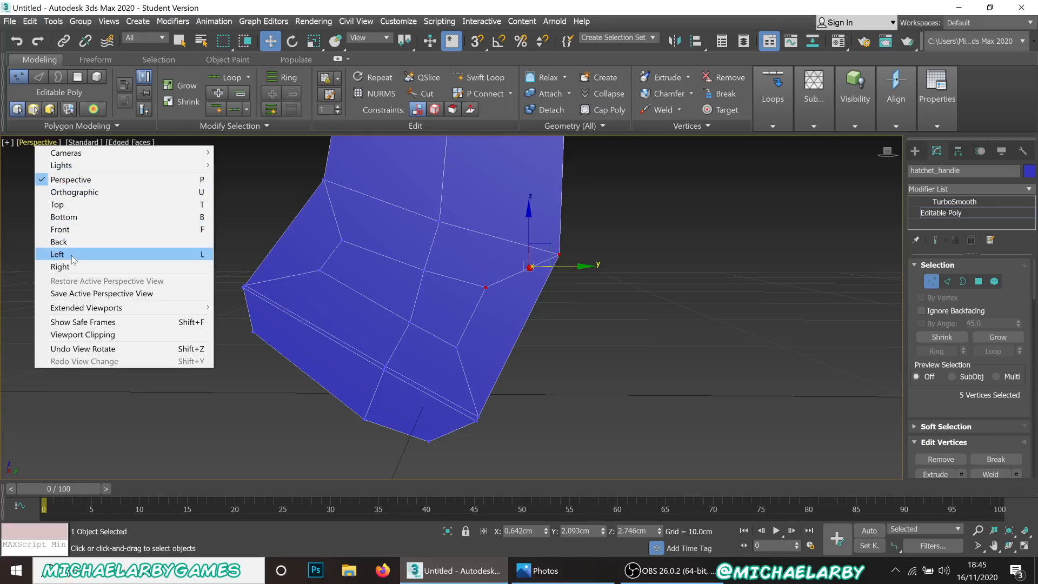
pyautogui.click(60, 267)
pyautogui.scroll(4, 463, 419)
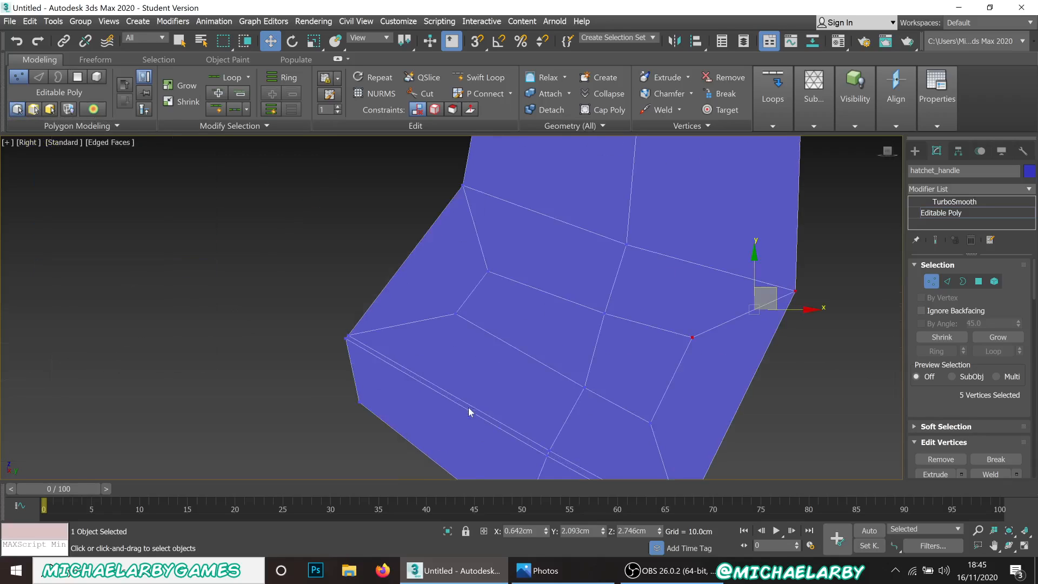
pyautogui.moveTo(510, 282); pyautogui.dragTo(559, 296)
pyautogui.click(455, 313)
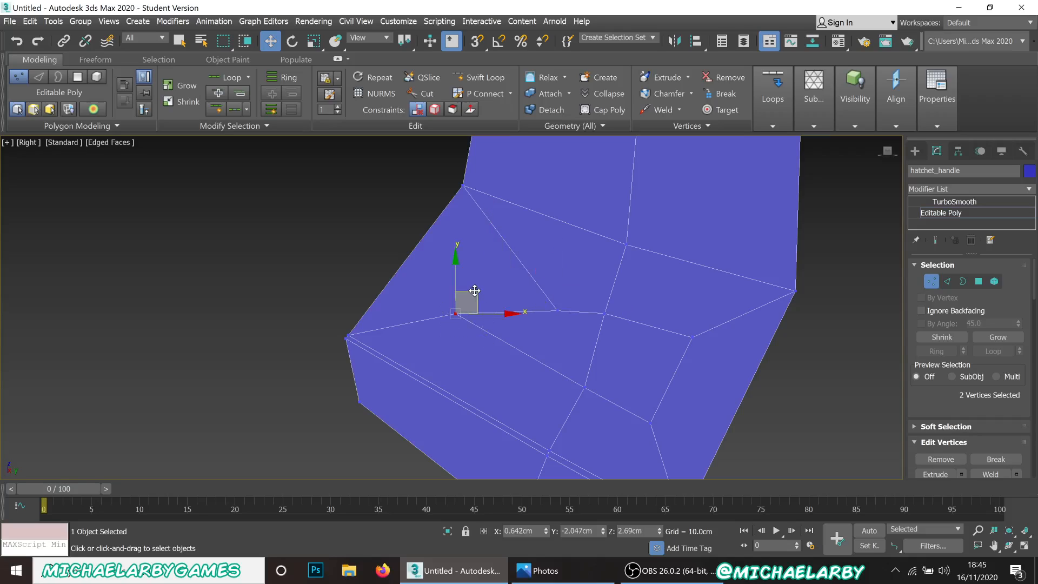
pyautogui.moveTo(475, 291); pyautogui.dragTo(564, 327)
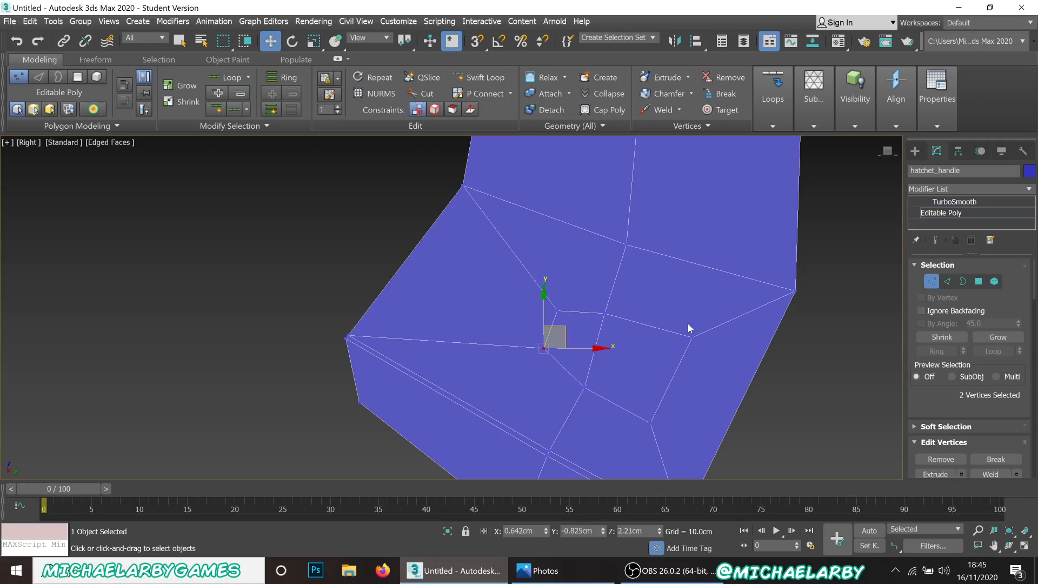
# Move the inset's outer-curve corner vertices in toward the centre to shape a rounder hole outline.
pyautogui.moveTo(713, 372); pyautogui.dragTo(713, 371)
pyautogui.moveTo(714, 318); pyautogui.dragTo(656, 321)
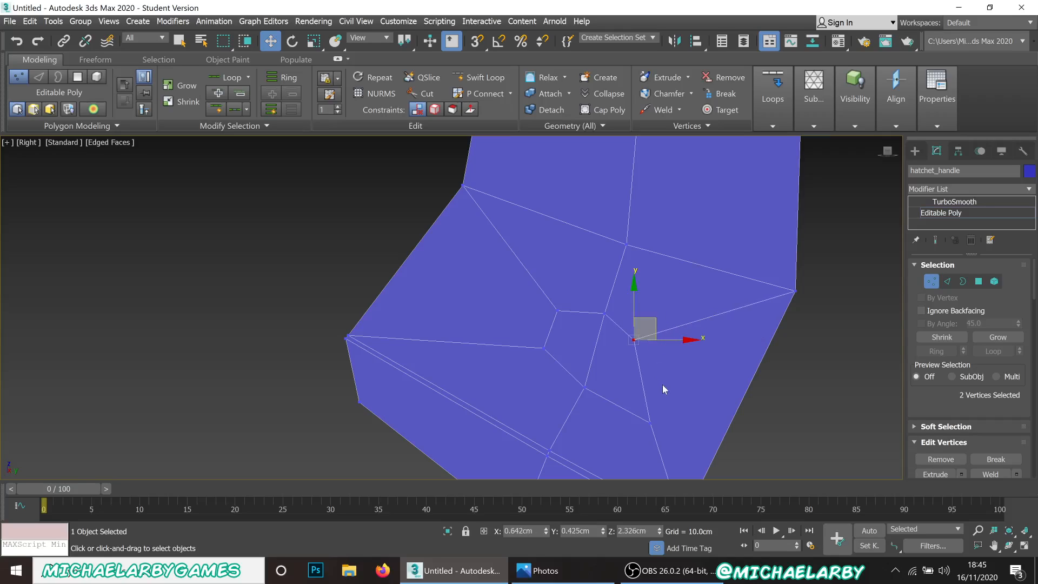
pyautogui.moveTo(644, 432); pyautogui.dragTo(646, 437)
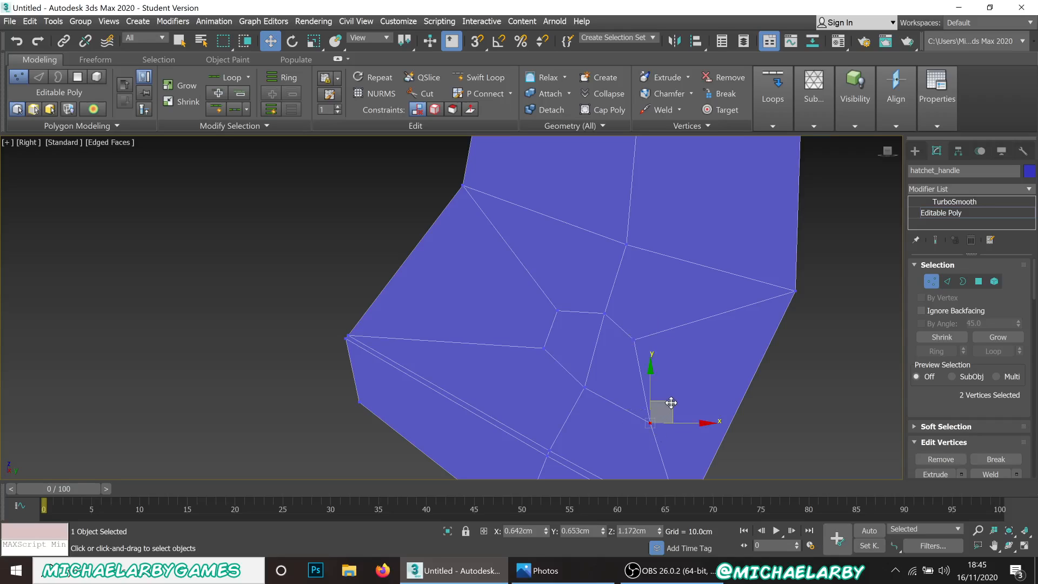
# Move the lower-right and left vertices of the small polygon near the handle's base to form an even hexagon.
pyautogui.moveTo(671, 403); pyautogui.dragTo(643, 360)
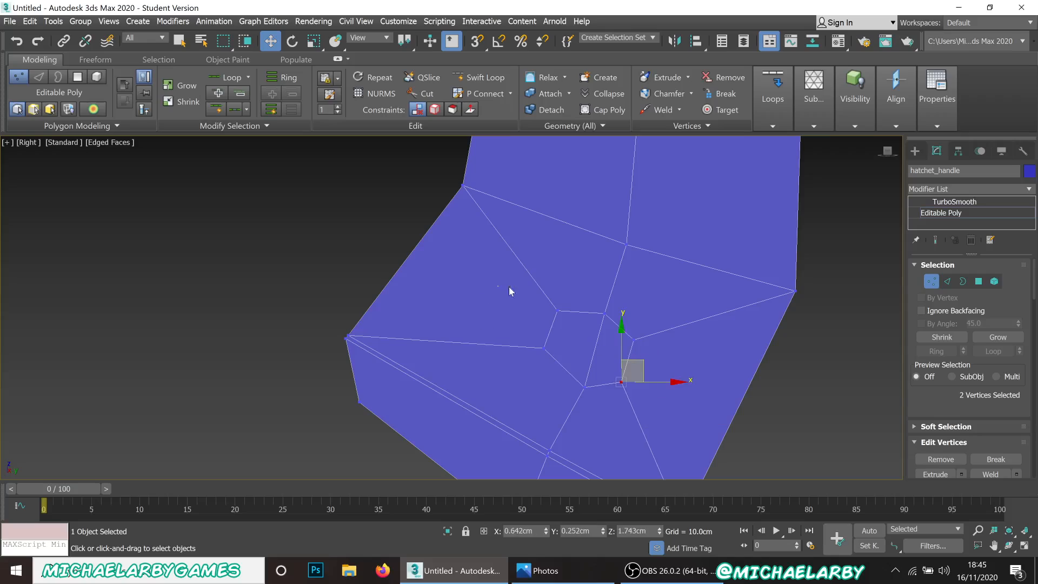
pyautogui.moveTo(560, 373); pyautogui.dragTo(560, 372)
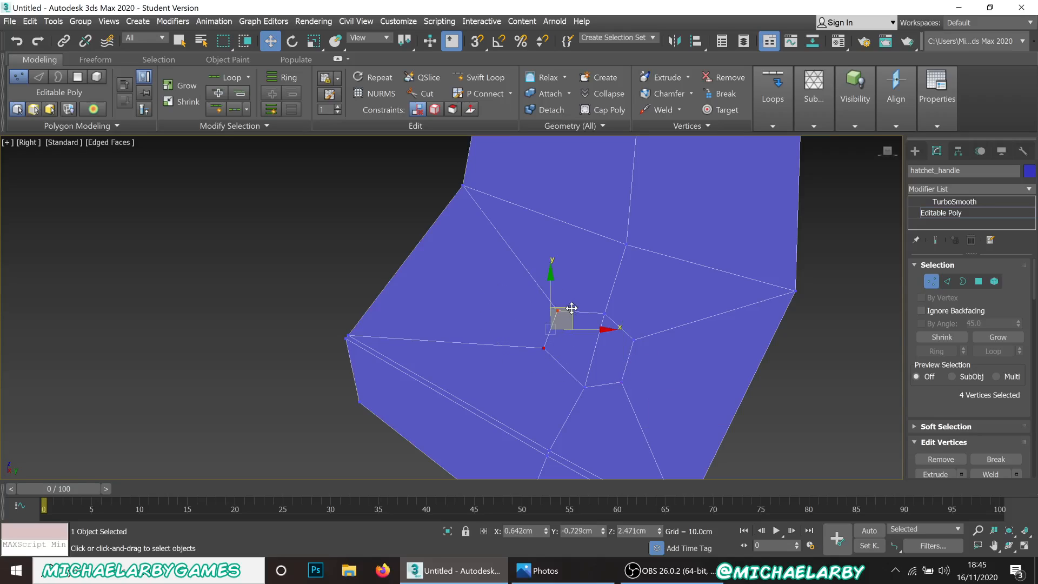
pyautogui.moveTo(571, 307); pyautogui.dragTo(583, 317)
pyautogui.scroll(-4, 493, 274)
pyautogui.scroll(4, 522, 331)
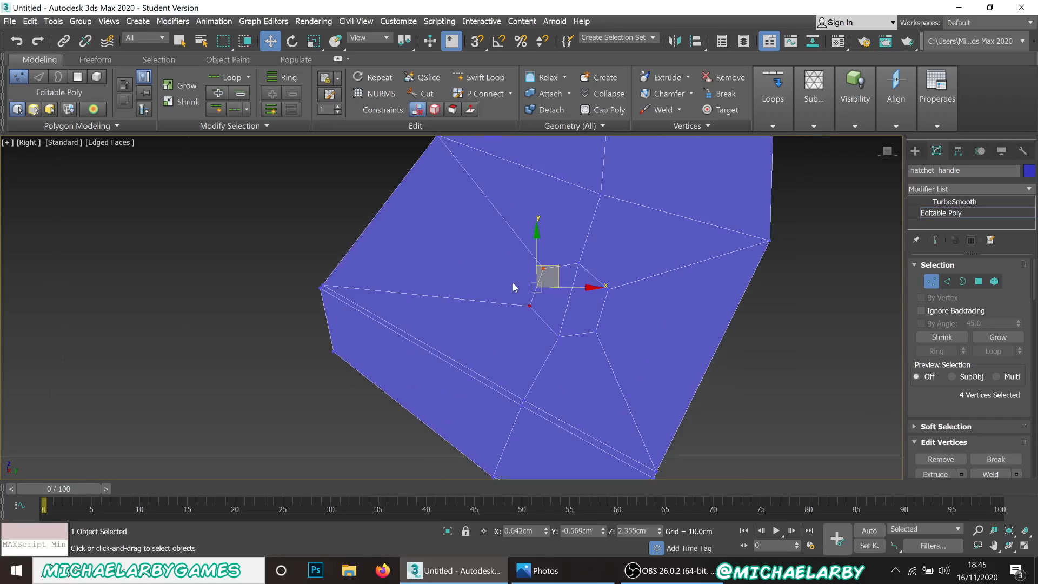
# Select all the hexagon's vertices through both sides of the handle and move them slightly up and left.
pyautogui.click(490, 240)
pyautogui.moveTo(645, 365); pyautogui.dragTo(521, 257)
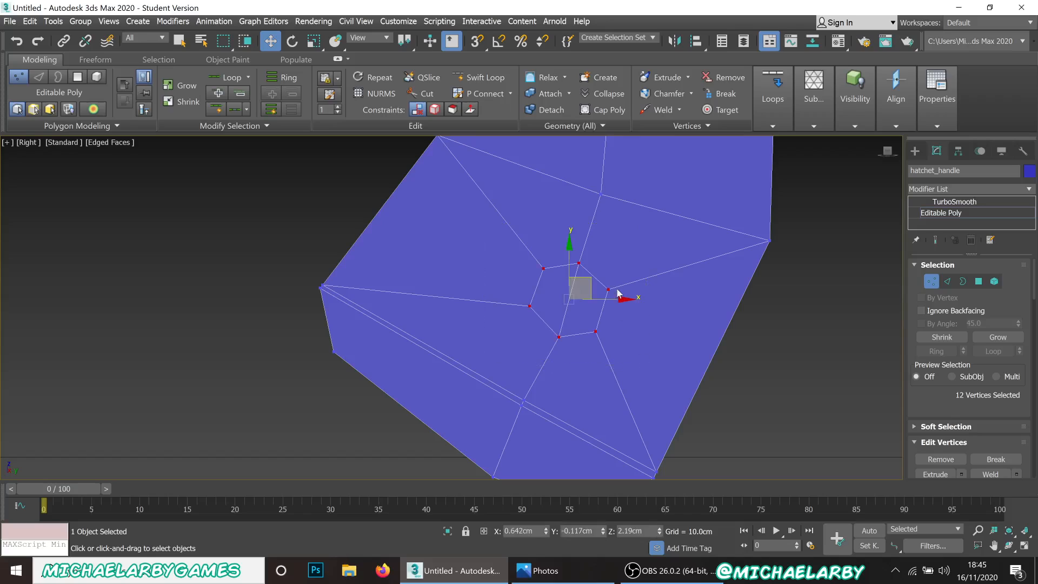
pyautogui.moveTo(590, 276); pyautogui.dragTo(566, 263)
# Move the centreline vertices directly above the hexagon slightly to the left and up to even out the surrounding edges.
pyautogui.scroll(-4, 523, 401)
pyautogui.scroll(2, 562, 197)
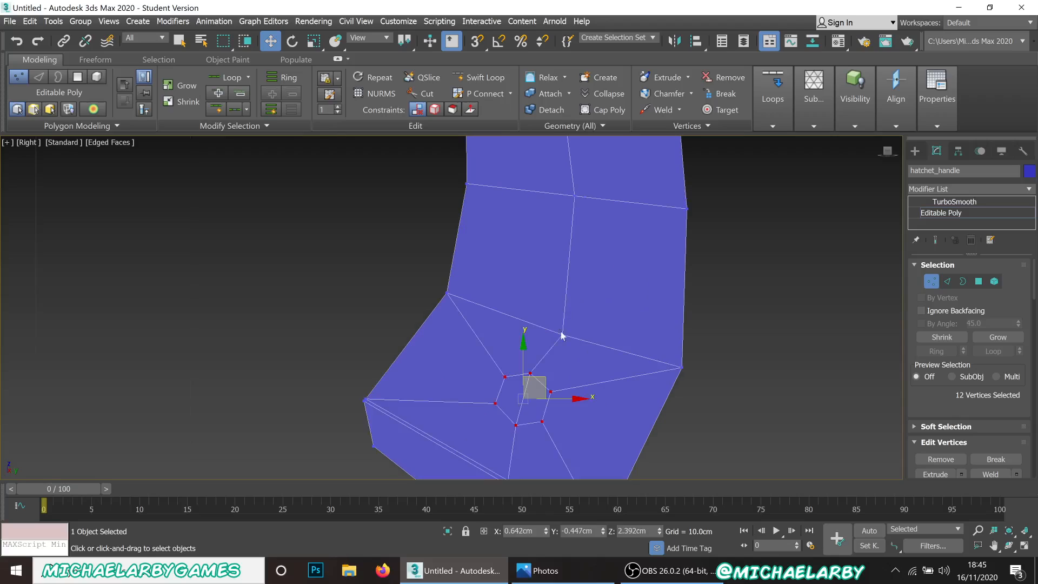
pyautogui.moveTo(578, 339); pyautogui.dragTo(574, 308)
pyautogui.scroll(-3, 434, 296)
pyautogui.scroll(4, 456, 421)
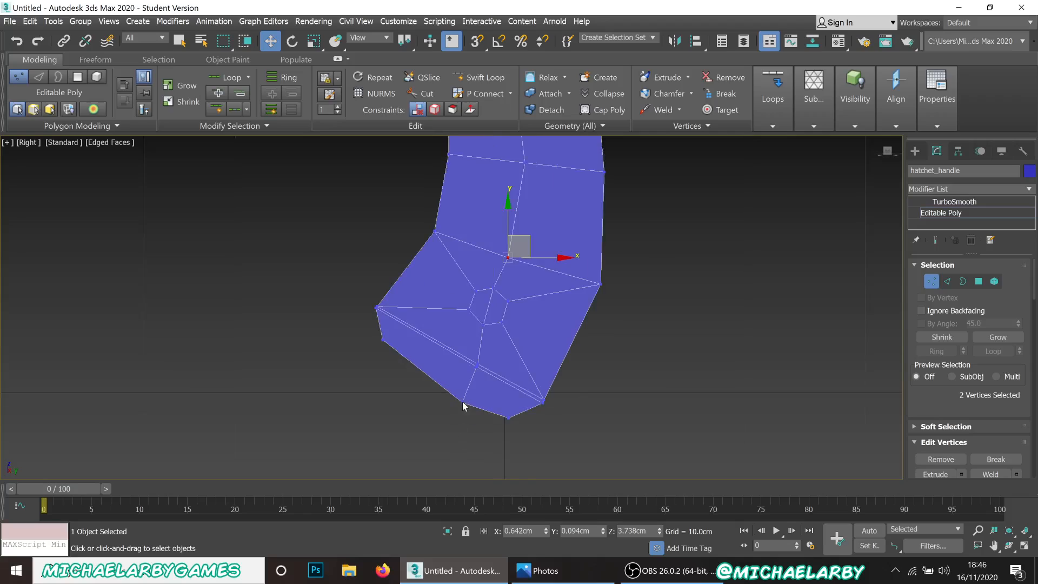
# Move the centreline vertices below the hexagon, at the handle's bottom end, slightly up and left.
pyautogui.moveTo(513, 398); pyautogui.dragTo(512, 403)
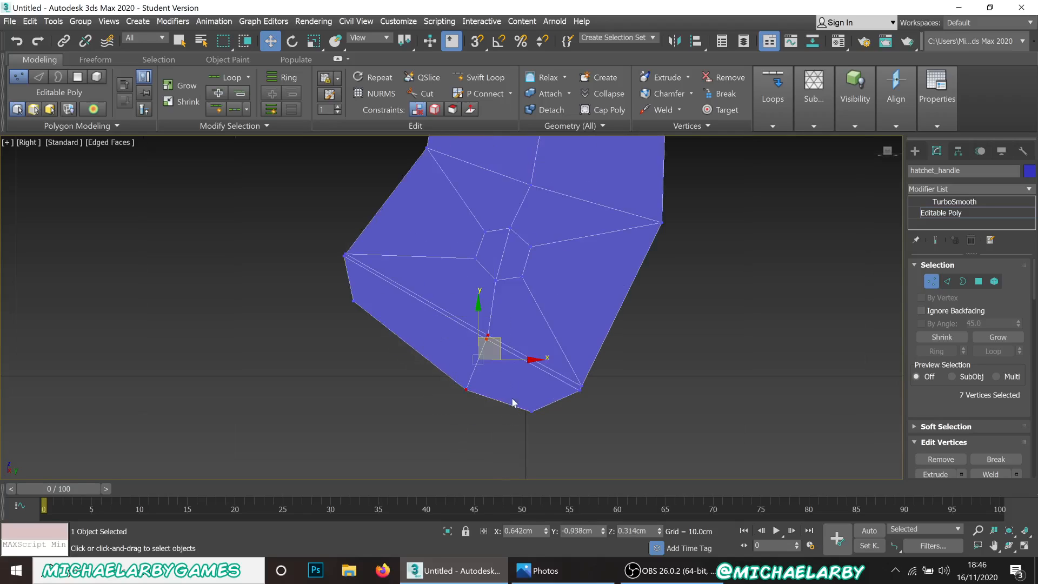
pyautogui.moveTo(498, 338); pyautogui.dragTo(484, 327)
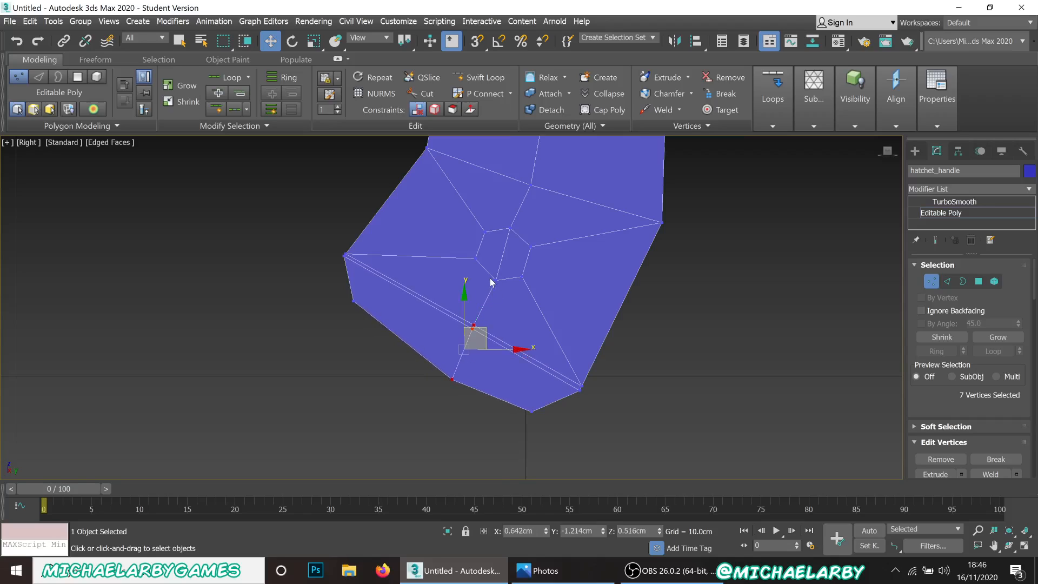
pyautogui.click(516, 311)
# Delete the two polygons that fill the hexagon on the facing side of the handle.
pyautogui.scroll(-4, 514, 309)
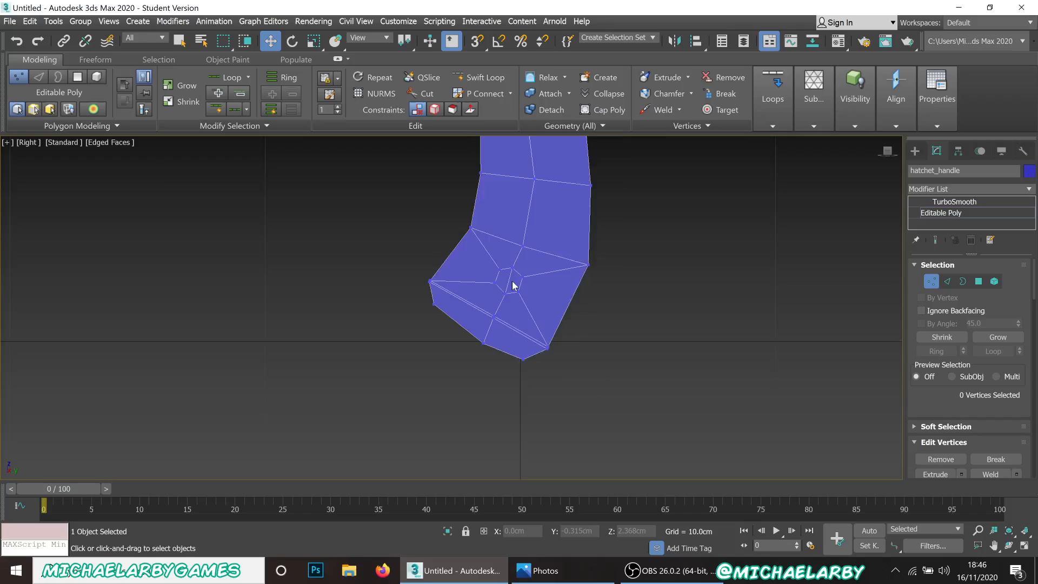
pyautogui.scroll(4, 510, 281)
pyautogui.scroll(-2, 491, 272)
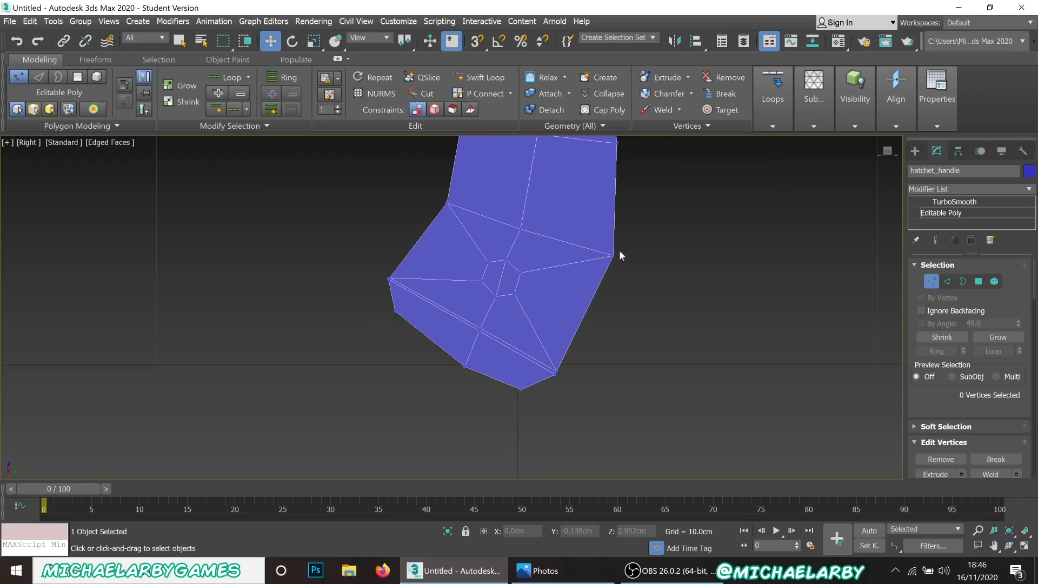
pyautogui.click(978, 281)
pyautogui.moveTo(479, 257); pyautogui.dragTo(523, 300)
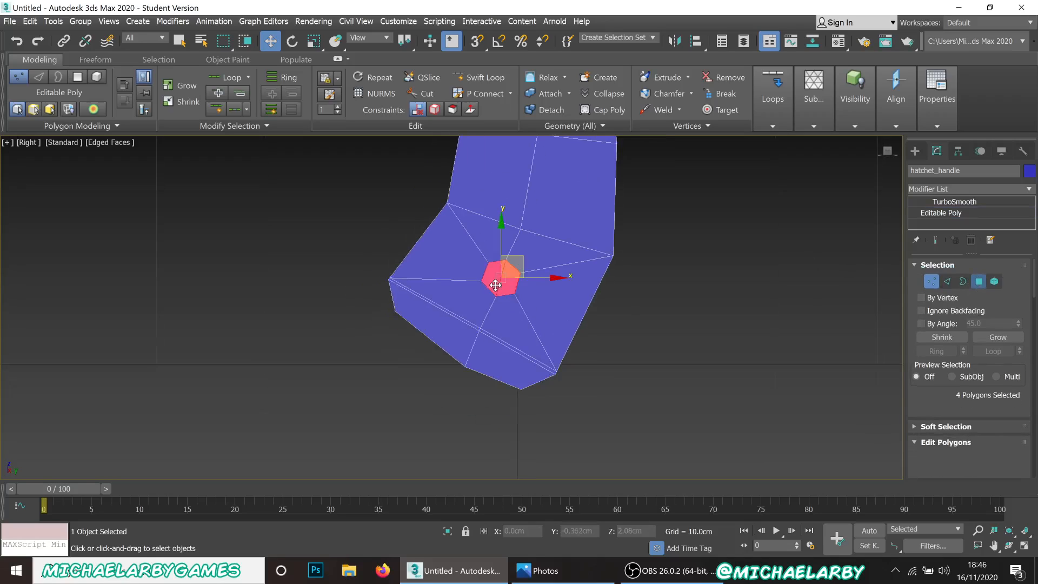
pyautogui.scroll(2, 487, 270)
pyautogui.scroll(3, 551, 322)
pyautogui.scroll(-2, 540, 303)
pyautogui.click(530, 298)
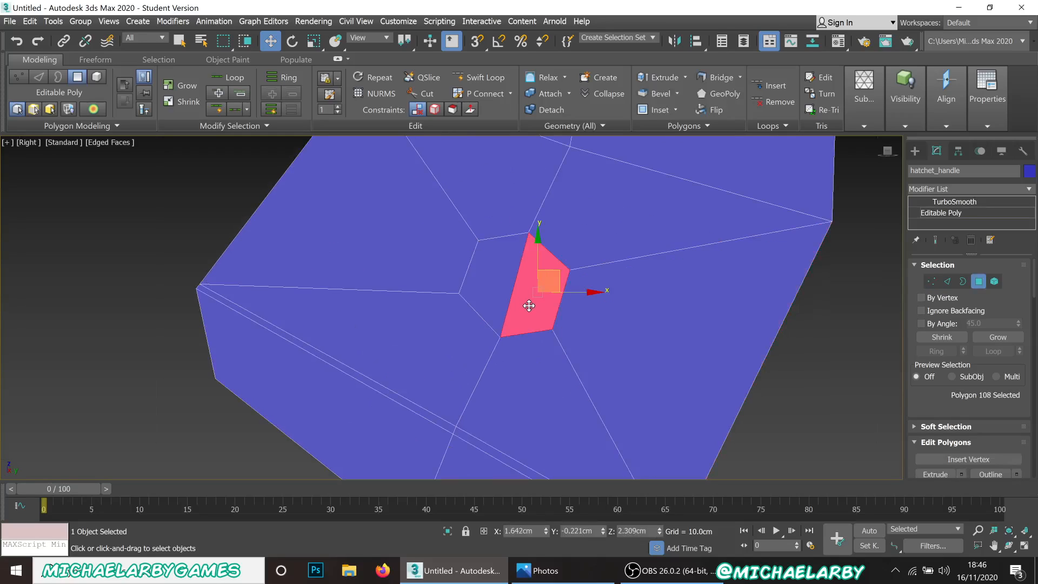
pyautogui.keyDown('ctrl'); pyautogui.click(503, 278); pyautogui.keyUp('ctrl')
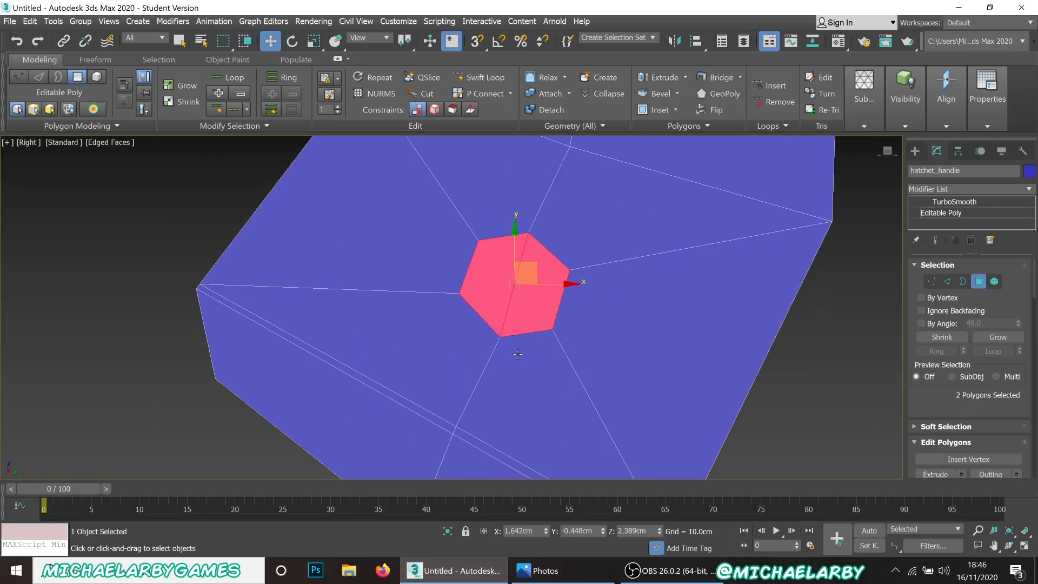
pyautogui.press('Delete')
# Switch to the Perspective view and delete the hexagon's polygons on the opposite side to open the hole.
pyautogui.scroll(-2, 460, 286)
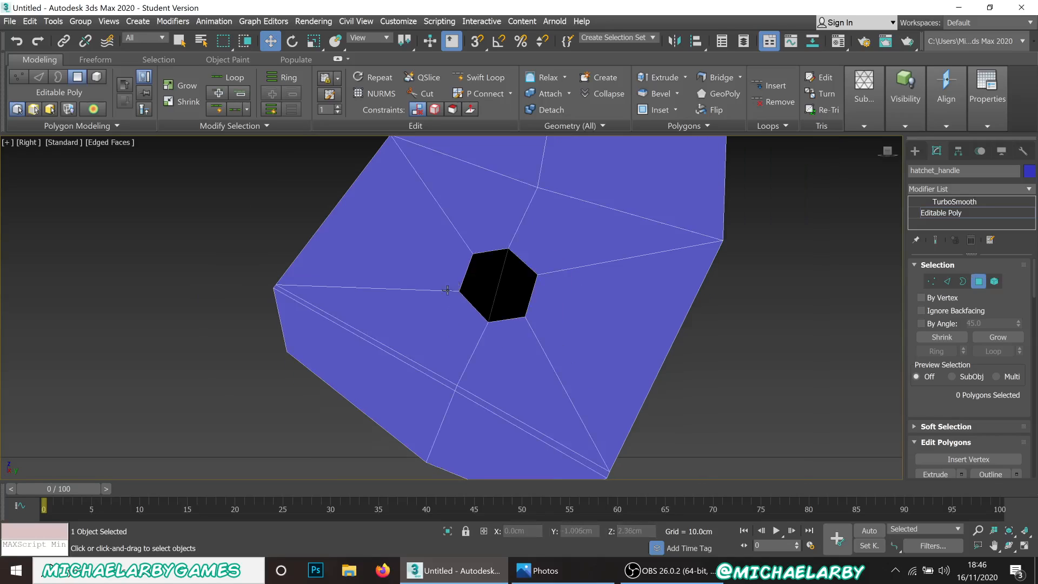
pyautogui.click(31, 143)
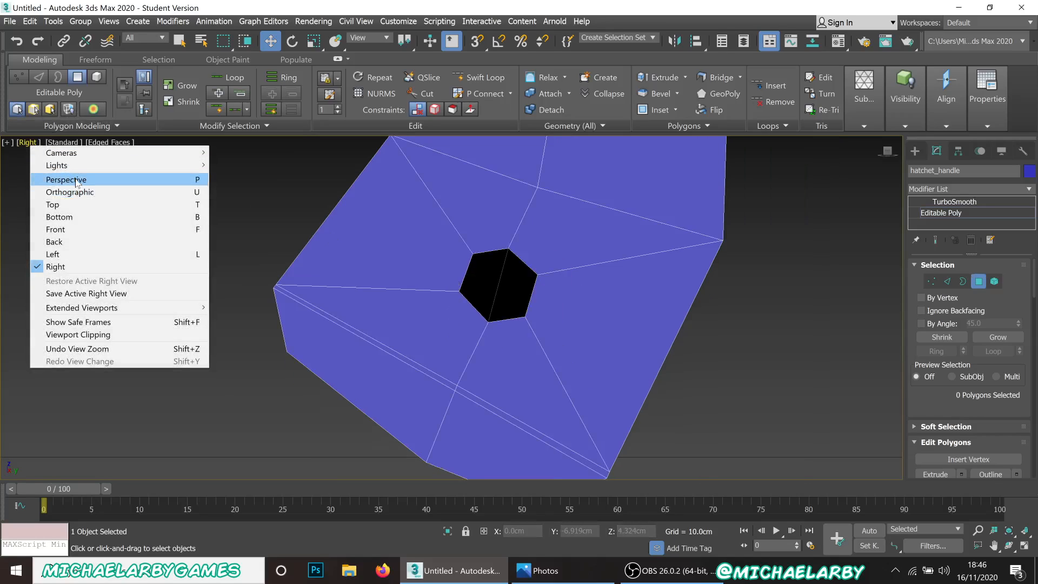
pyautogui.click(54, 179)
pyautogui.scroll(-6, 154, 313)
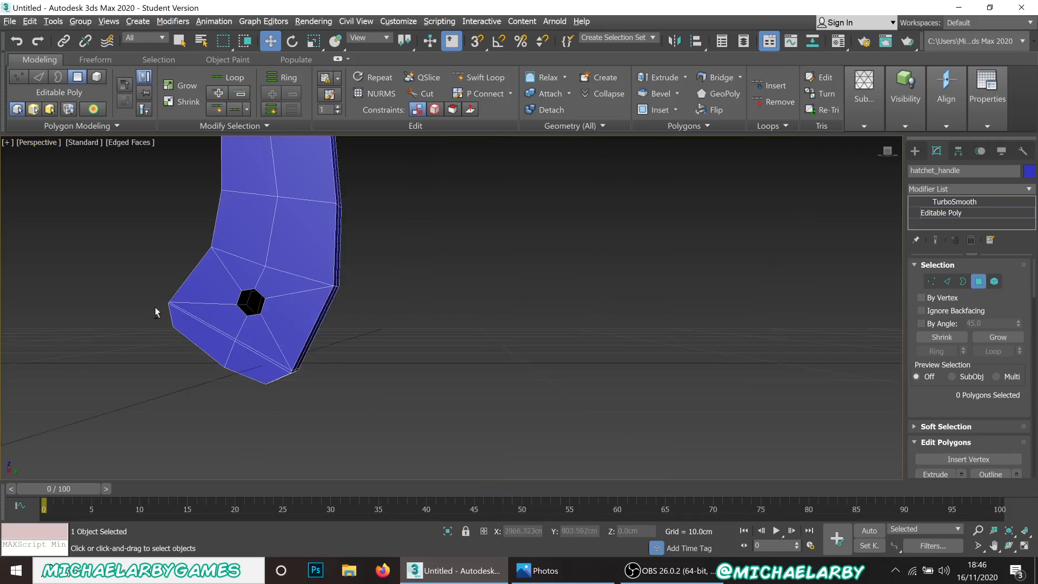
pyautogui.moveTo(155, 310)
pyautogui.keyDown('alt'); pyautogui.mouseDown(button='middle')
pyautogui.moveTo(275, 314)
pyautogui.moveTo(265, 308)
pyautogui.mouseUp(button='middle'); pyautogui.keyUp('alt')
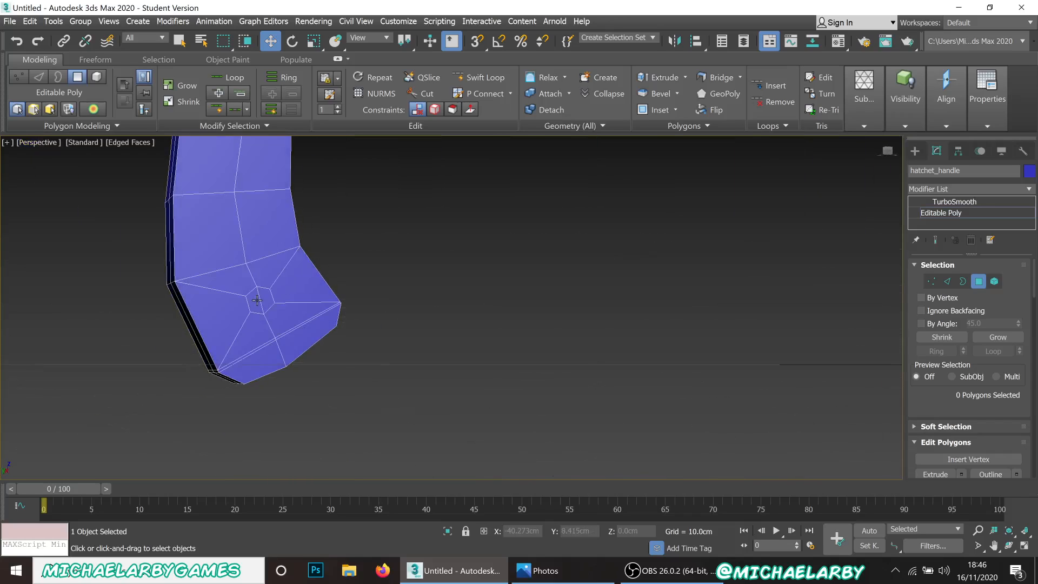
pyautogui.scroll(5, 257, 300)
pyautogui.click(249, 297)
pyautogui.press('Delete')
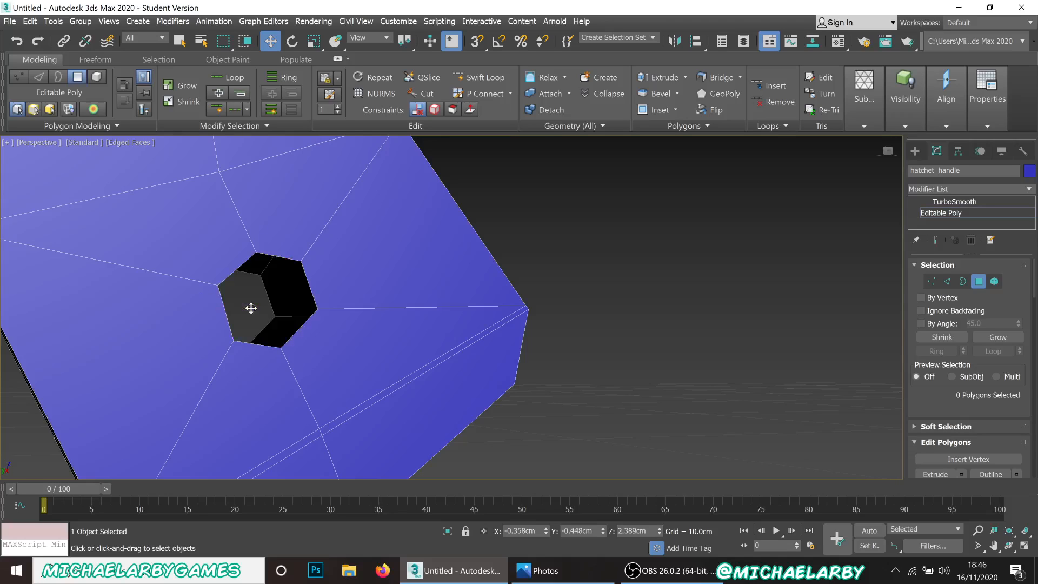
# Bridge the front and back border edges along the bottom of the hexagonal hole.
pyautogui.scroll(-3, 279, 293)
pyautogui.keyDown('alt'); pyautogui.moveTo(276, 294); pyautogui.dragTo(298, 306, button='middle'); pyautogui.keyUp('alt')
pyautogui.scroll(6, 298, 306)
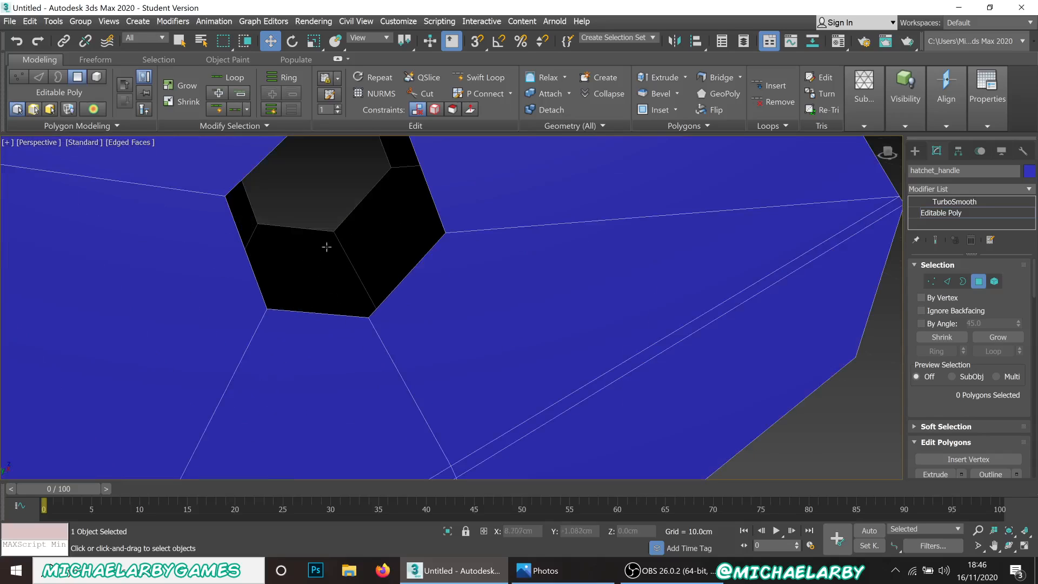
pyautogui.click(948, 280)
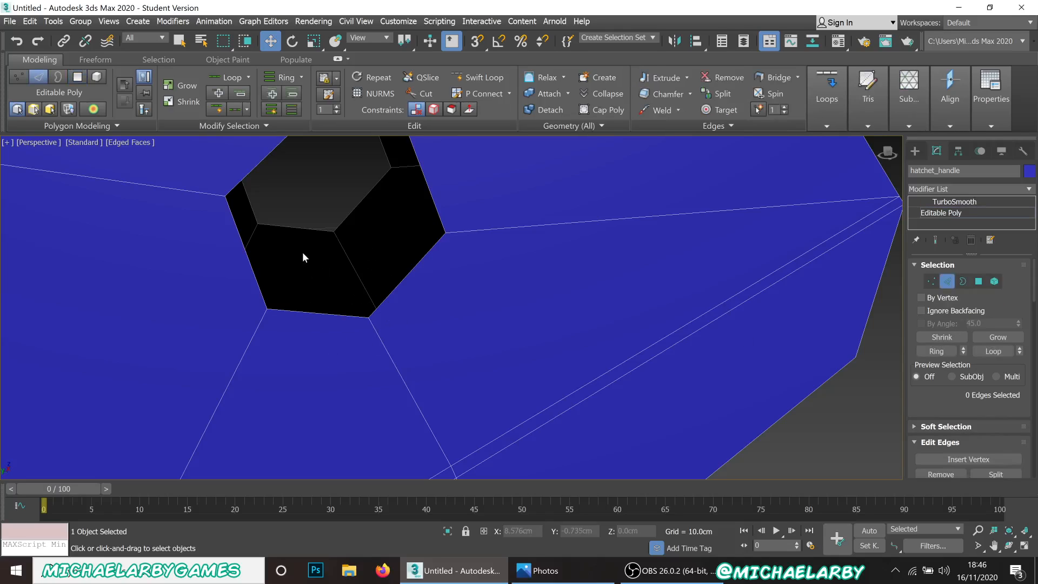
pyautogui.click(304, 228)
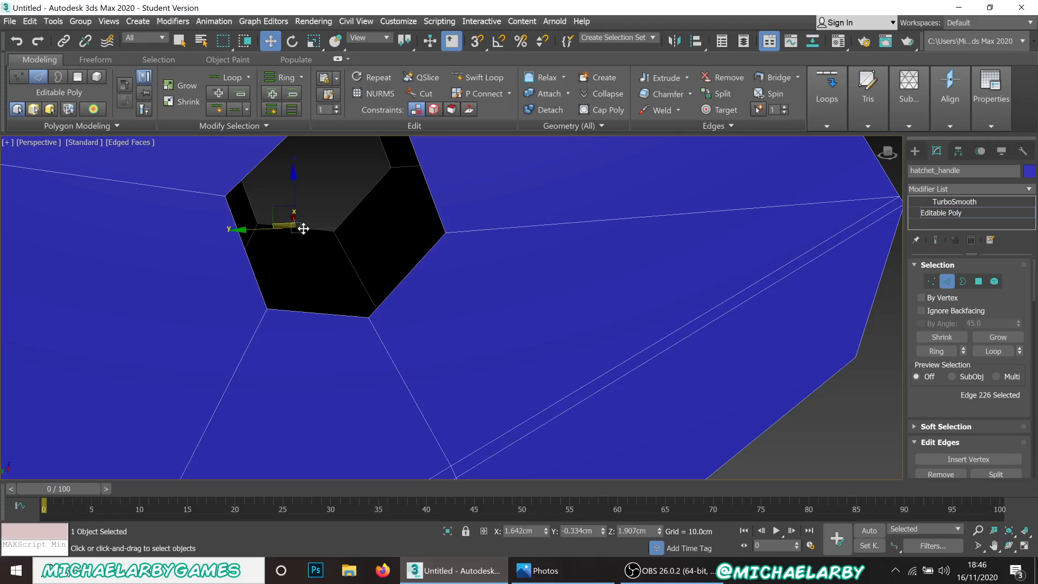
pyautogui.keyDown('ctrl'); pyautogui.click(321, 314); pyautogui.keyUp('ctrl')
pyautogui.scroll(-5, 996, 366)
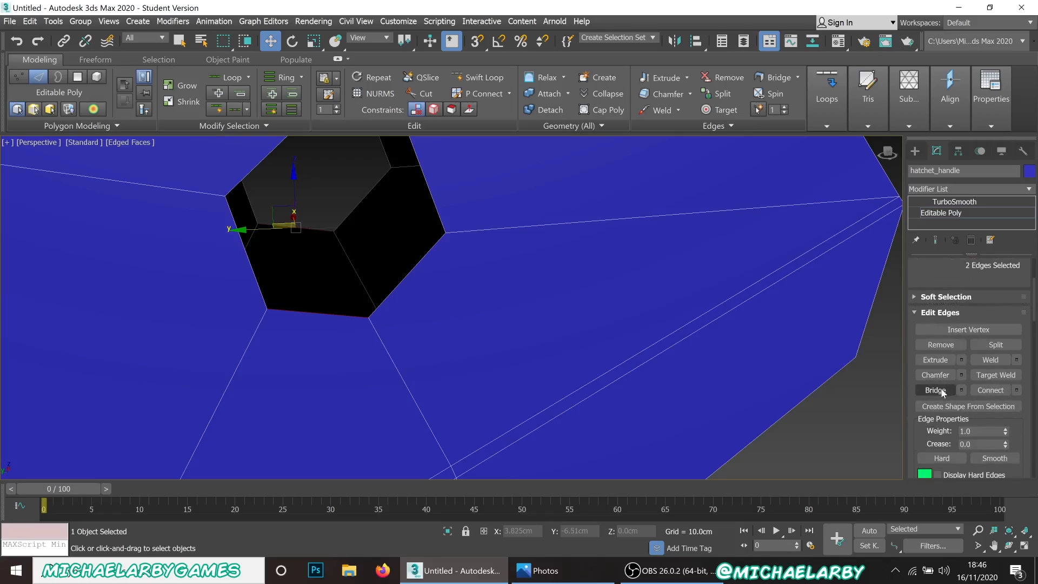
pyautogui.click(935, 390)
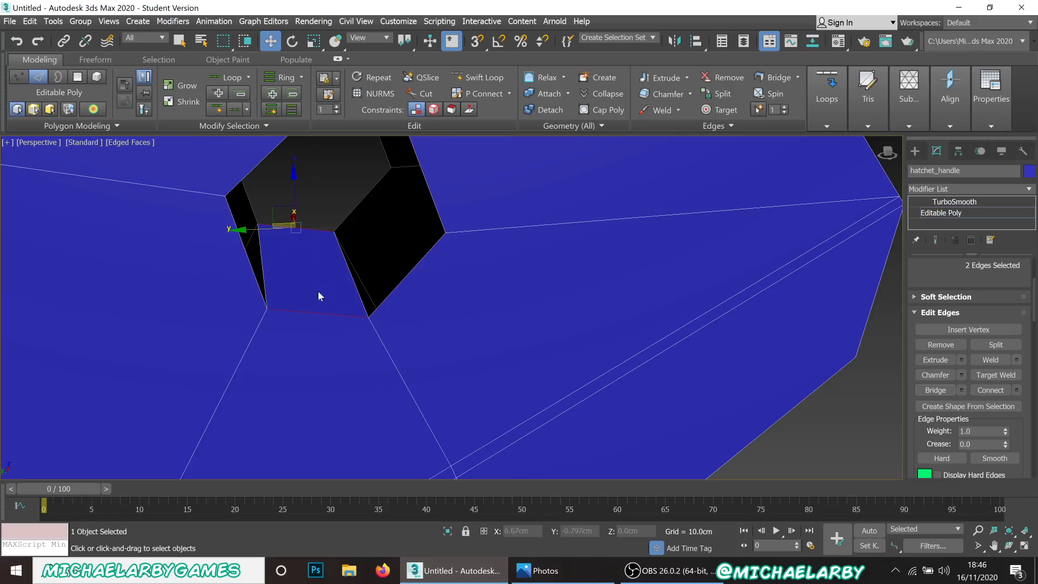
# Bridge the front and back edge pairs on the hole's lower-right and left sides.
pyautogui.click(355, 210)
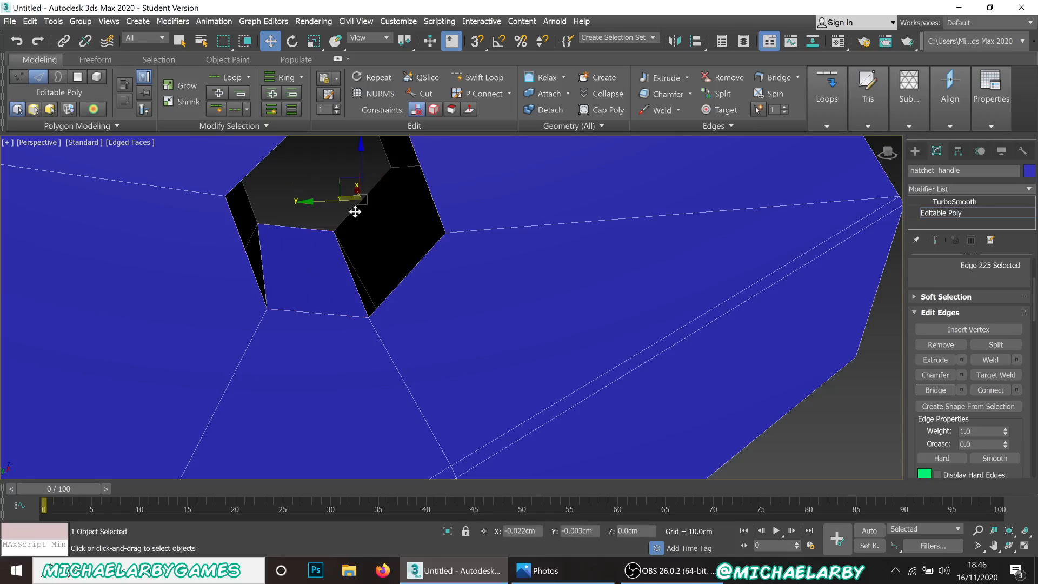
pyautogui.keyDown('ctrl'); pyautogui.click(404, 277); pyautogui.keyUp('ctrl')
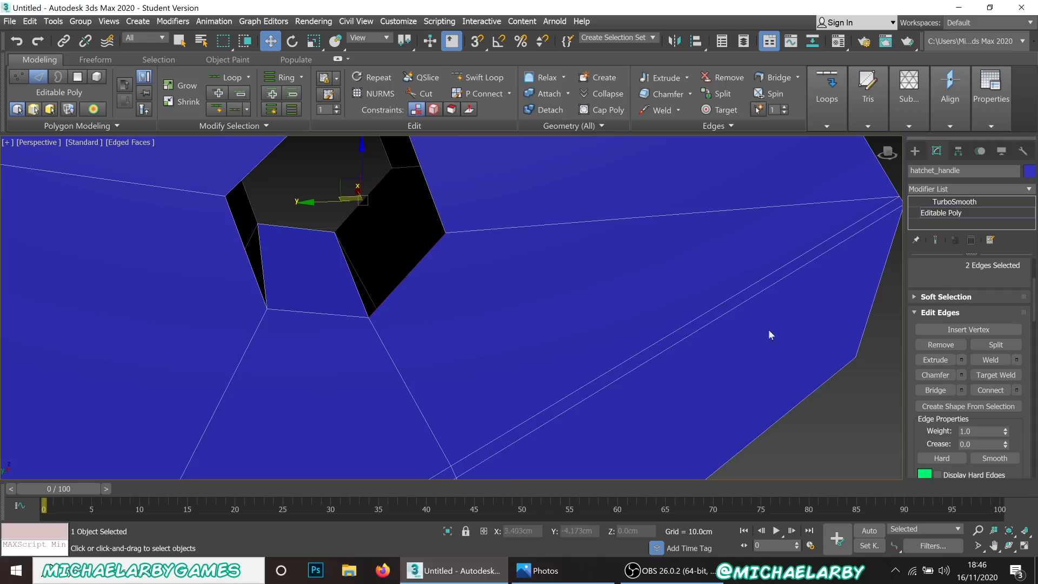
pyautogui.click(935, 390)
pyautogui.keyDown('alt'); pyautogui.moveTo(403, 254); pyautogui.dragTo(404, 245, button='middle'); pyautogui.keyUp('alt')
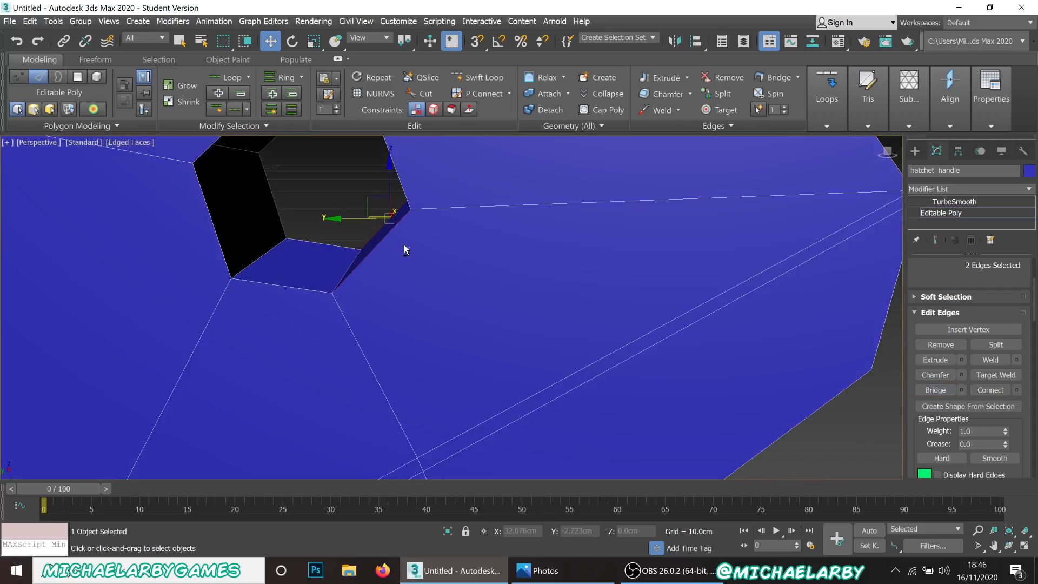
pyautogui.click(277, 206)
pyautogui.keyDown('ctrl'); pyautogui.click(216, 229); pyautogui.keyUp('ctrl')
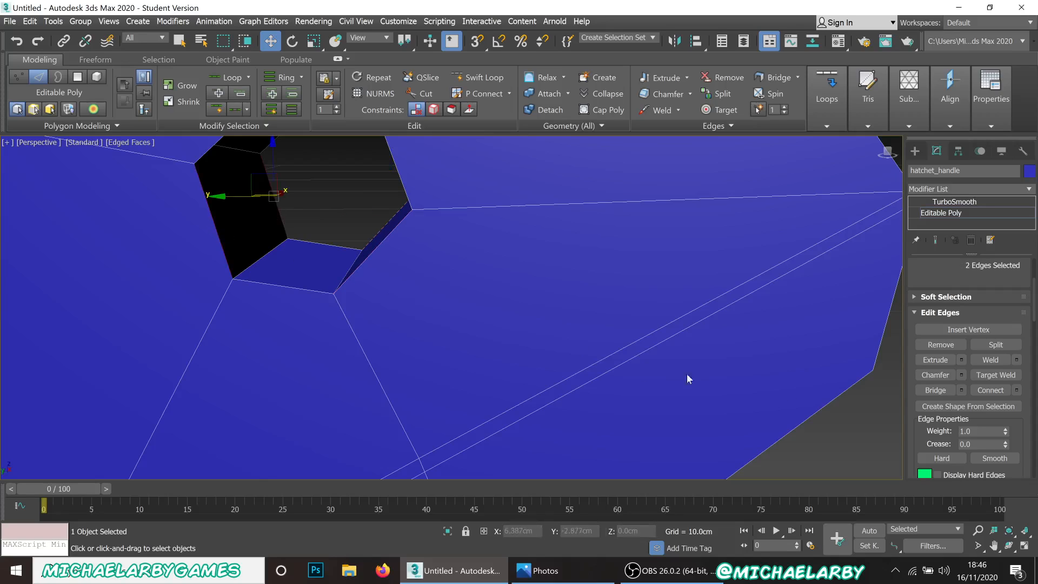
pyautogui.click(945, 389)
# Bridge the front and back edge pairs on the hole's upper-left and top sides.
pyautogui.keyDown('alt'); pyautogui.moveTo(280, 293); pyautogui.dragTo(388, 430, button='middle'); pyautogui.keyUp('alt')
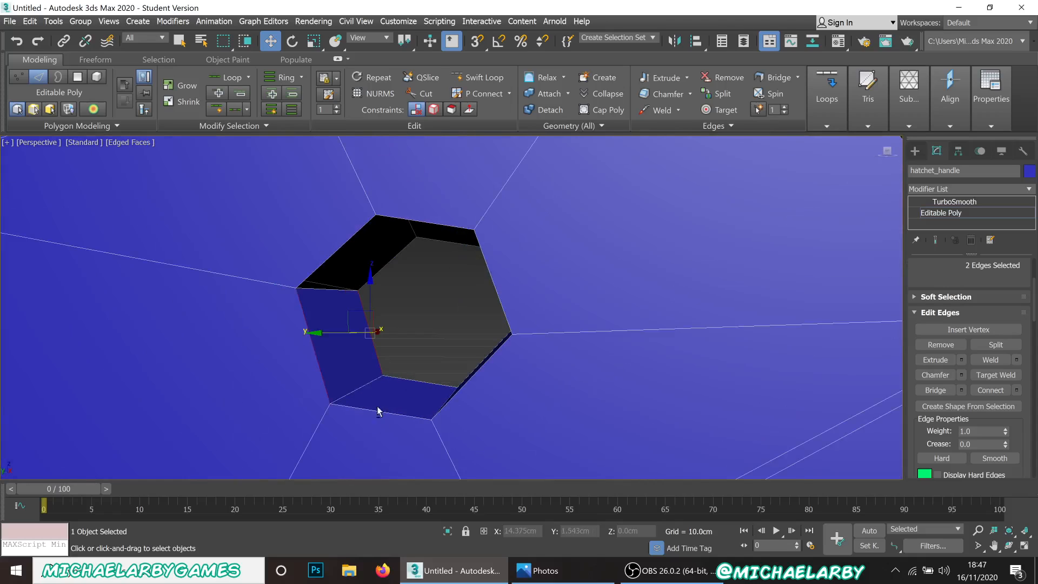
pyautogui.click(392, 258)
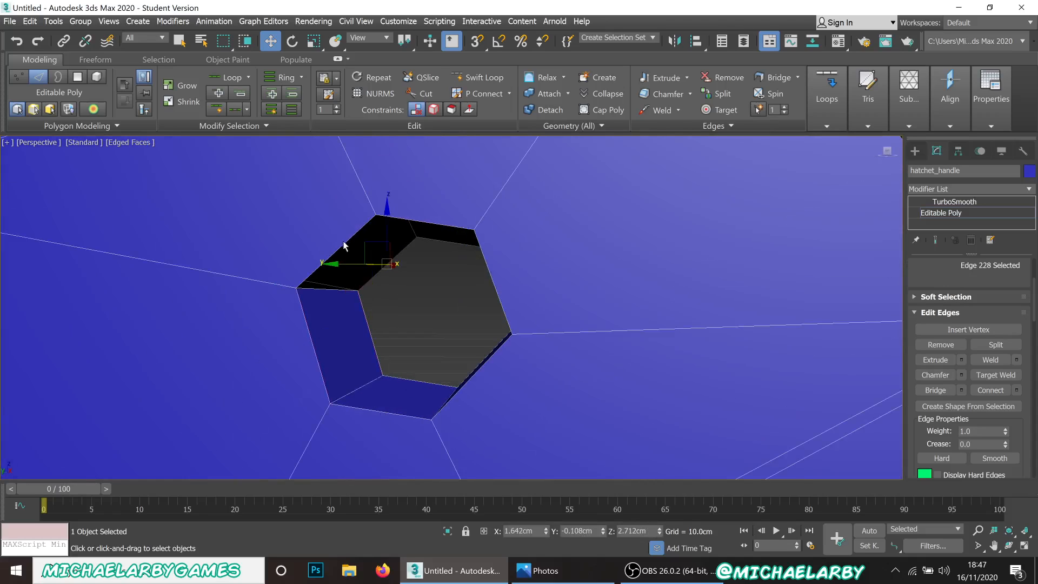
pyautogui.keyDown('ctrl'); pyautogui.click(344, 246); pyautogui.keyUp('ctrl')
pyautogui.click(925, 389)
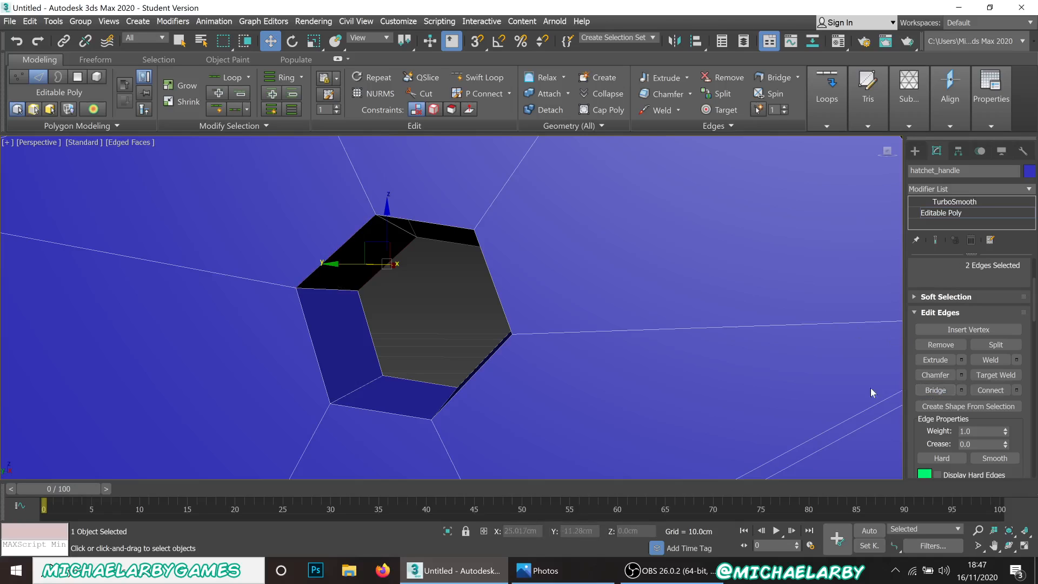
pyautogui.keyDown('alt'); pyautogui.moveTo(396, 302); pyautogui.dragTo(401, 295, button='middle'); pyautogui.keyUp('alt')
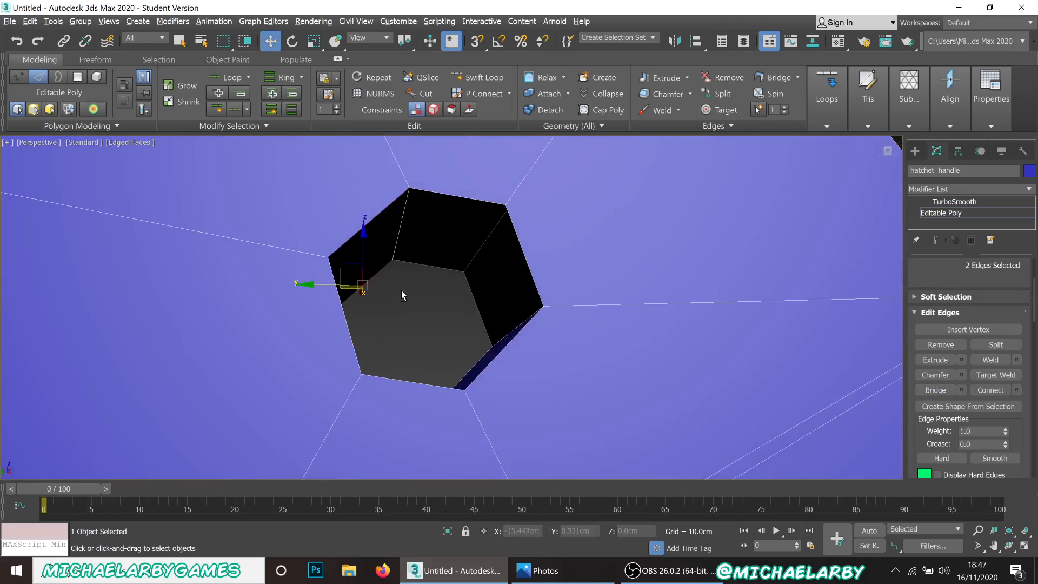
pyautogui.click(428, 265)
pyautogui.keyDown('ctrl'); pyautogui.click(462, 198); pyautogui.keyUp('ctrl')
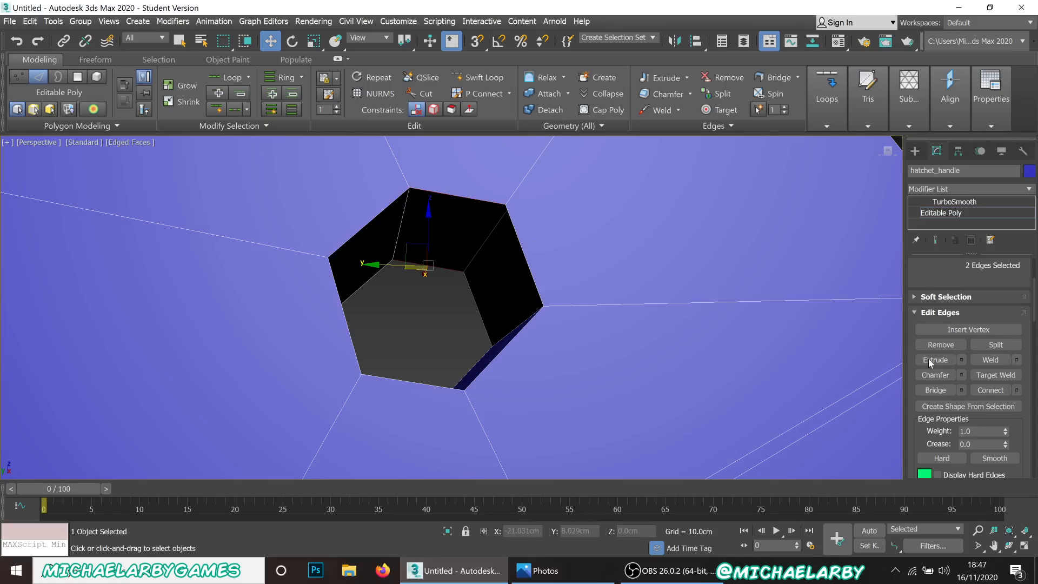
pyautogui.click(943, 393)
# Bridge the remaining front and back border edge pair on the right side of the hexagonal hole.
pyautogui.keyDown('alt'); pyautogui.moveTo(485, 307); pyautogui.dragTo(479, 317, button='middle'); pyautogui.keyUp('alt')
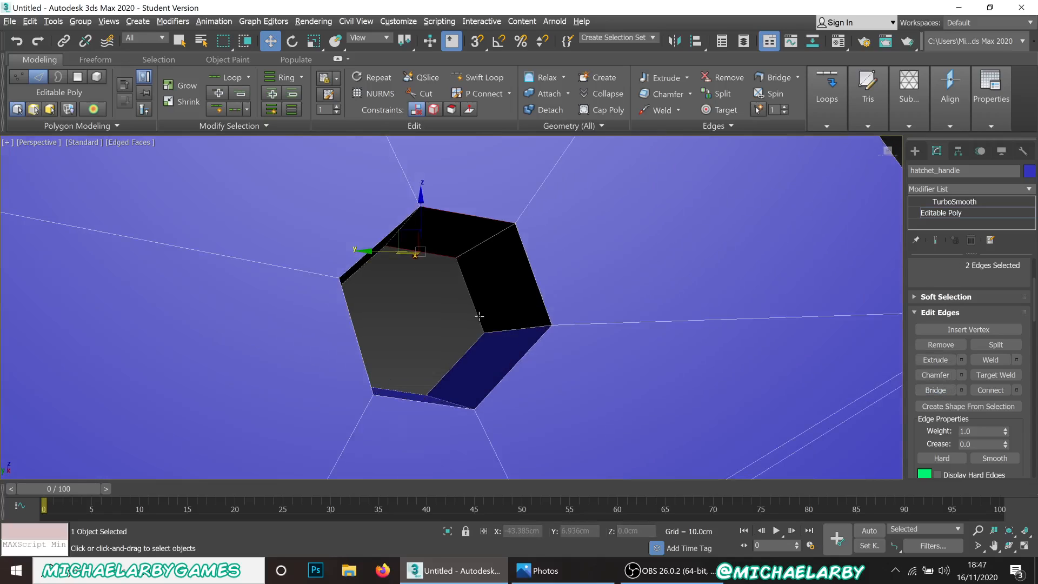
pyautogui.click(471, 301)
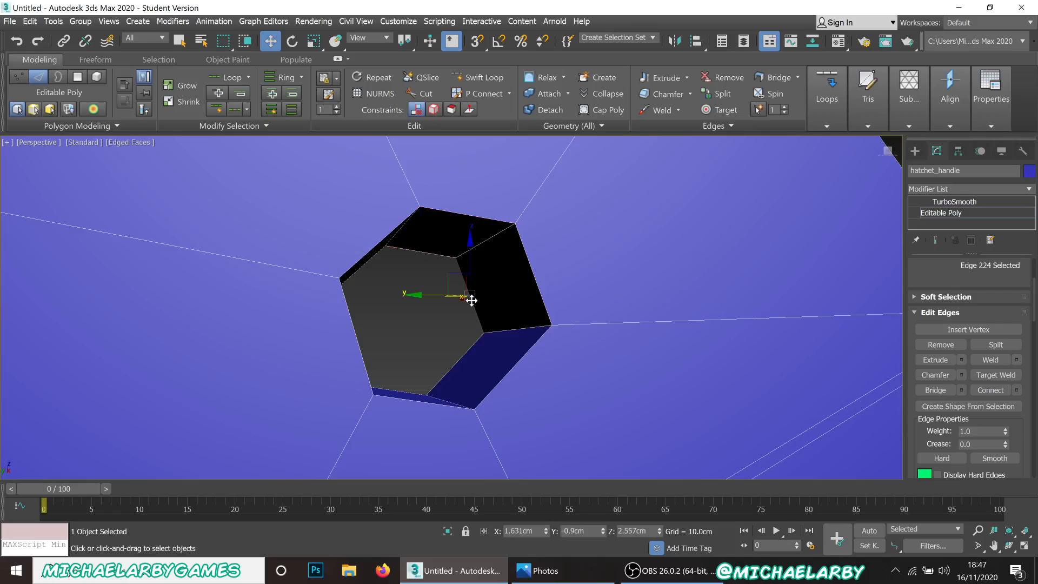
pyautogui.keyDown('ctrl'); pyautogui.click(534, 278); pyautogui.keyUp('ctrl')
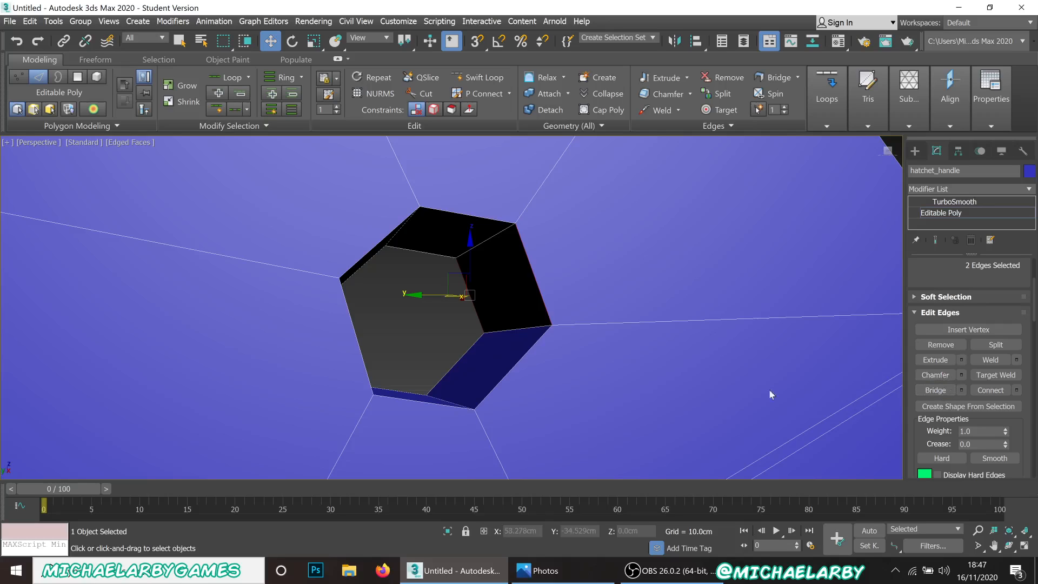
# Examine the inner walls of the hexagonal hole in the handle's base from several angles.
pyautogui.moveTo(504, 322)
pyautogui.keyDown('alt'); pyautogui.mouseDown(button='middle')
pyautogui.moveTo(508, 309)
pyautogui.moveTo(489, 305)
pyautogui.moveTo(498, 329)
pyautogui.moveTo(424, 309)
pyautogui.moveTo(472, 303)
pyautogui.moveTo(378, 317)
pyautogui.moveTo(366, 332)
pyautogui.moveTo(364, 303)
pyautogui.moveTo(443, 314)
pyautogui.moveTo(424, 309)
pyautogui.mouseUp(button='middle'); pyautogui.keyUp('alt')
pyautogui.scroll(6, 469, 321)
pyautogui.scroll(-9, 423, 309)
pyautogui.scroll(5, 422, 307)
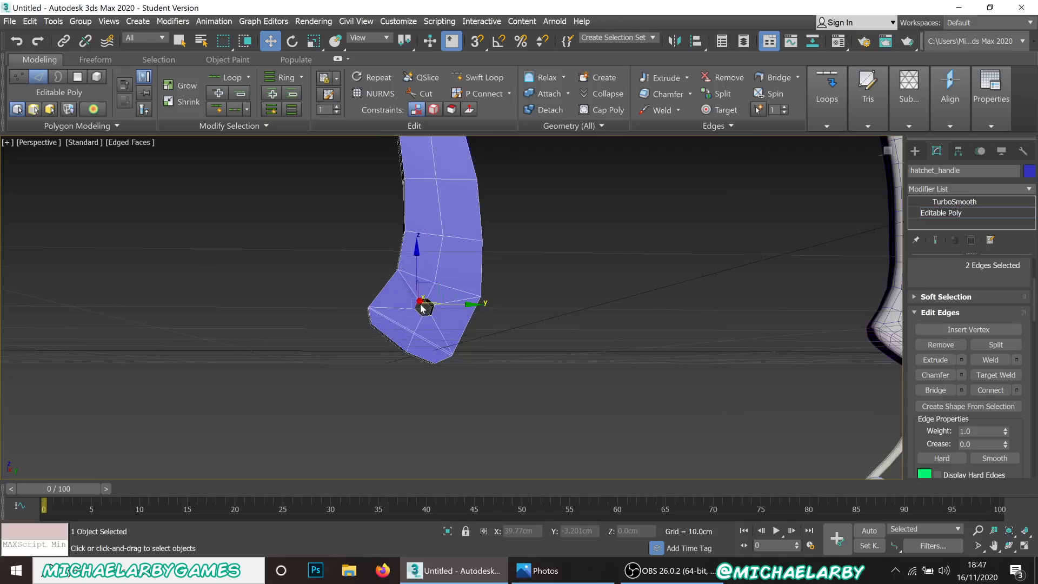
pyautogui.scroll(5, 418, 303)
pyautogui.scroll(-3, 426, 324)
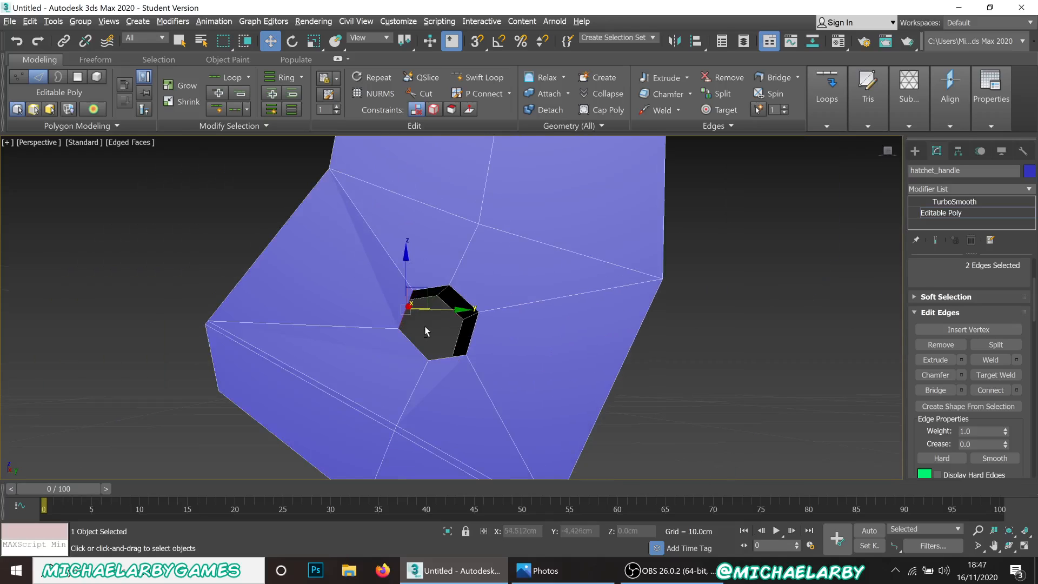
pyautogui.moveTo(424, 326)
pyautogui.keyDown('alt'); pyautogui.mouseDown(button='middle')
pyautogui.moveTo(410, 329)
pyautogui.moveTo(424, 340)
pyautogui.moveTo(421, 323)
pyautogui.mouseUp(button='middle'); pyautogui.keyUp('alt')
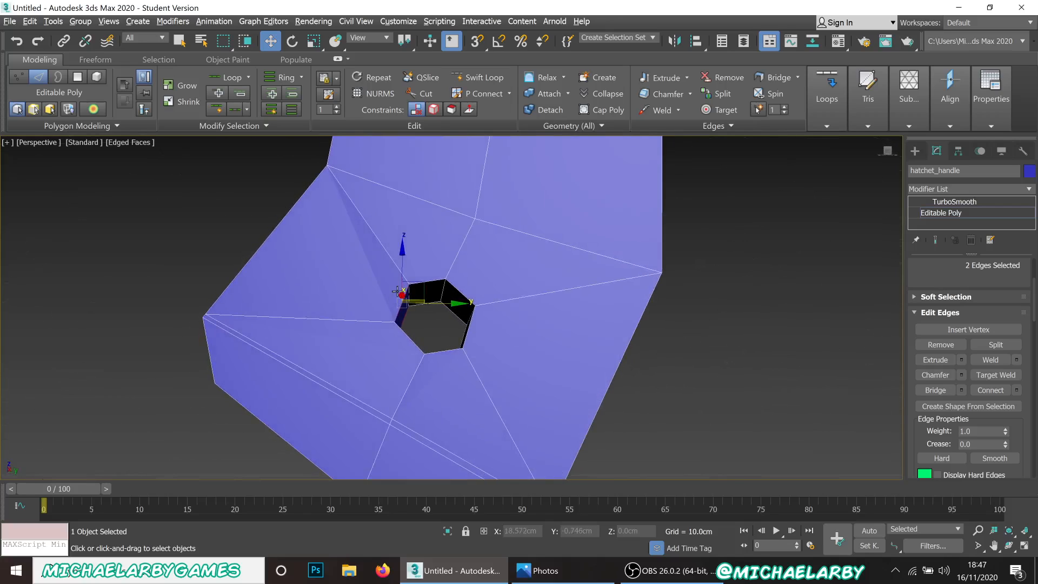
pyautogui.scroll(5, 392, 286)
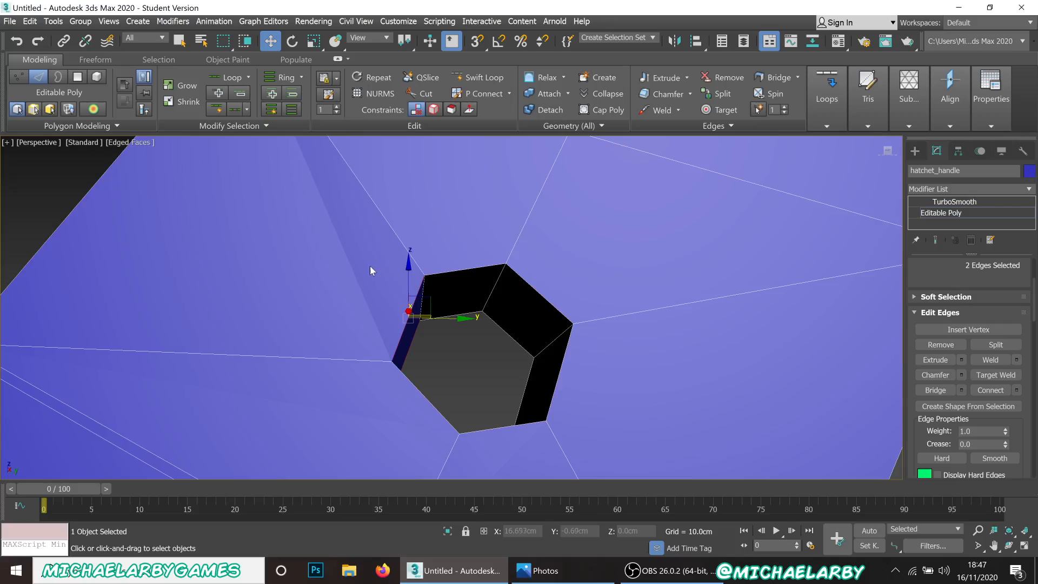
pyautogui.scroll(-4, 355, 281)
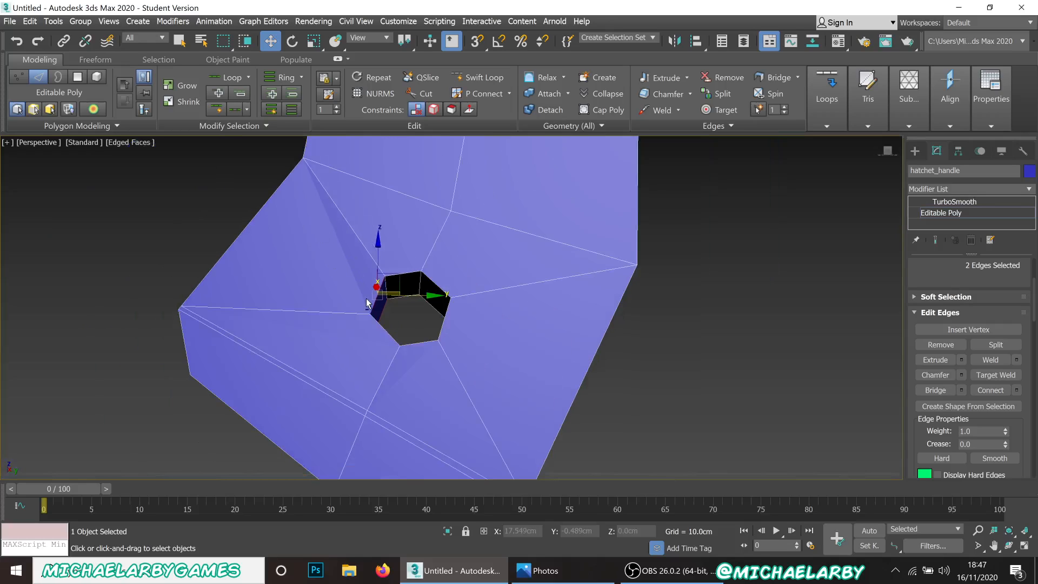
pyautogui.moveTo(315, 234)
pyautogui.keyDown('alt'); pyautogui.mouseDown(button='middle')
pyautogui.moveTo(324, 287)
pyautogui.moveTo(382, 301)
pyautogui.moveTo(367, 311)
pyautogui.mouseUp(button='middle'); pyautogui.keyUp('alt')
pyautogui.scroll(-1, 366, 311)
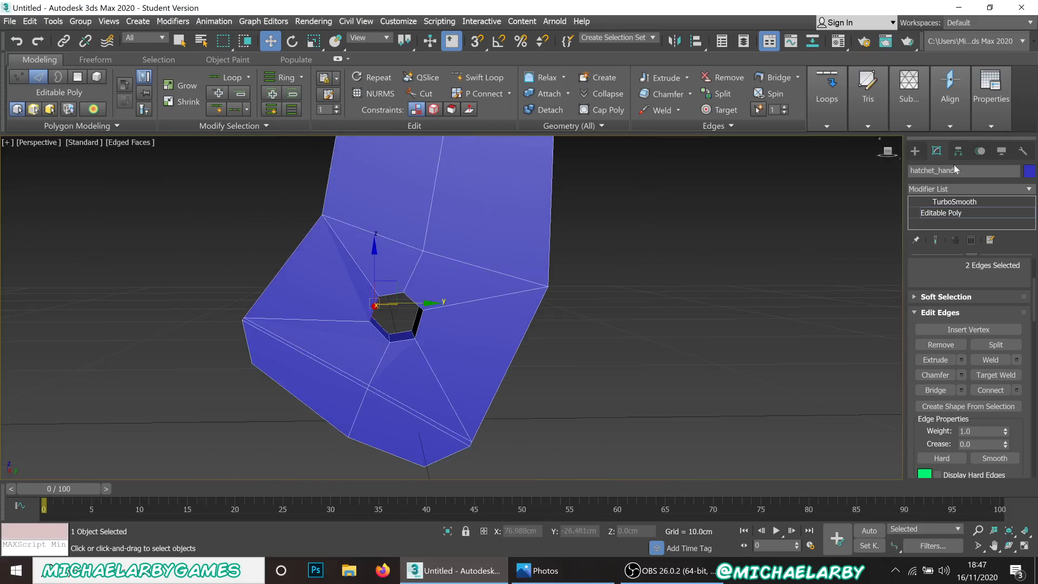
# Switch to the TurboSmooth level and compare the smoothed hole with the one on the reference hatchet.
pyautogui.click(954, 202)
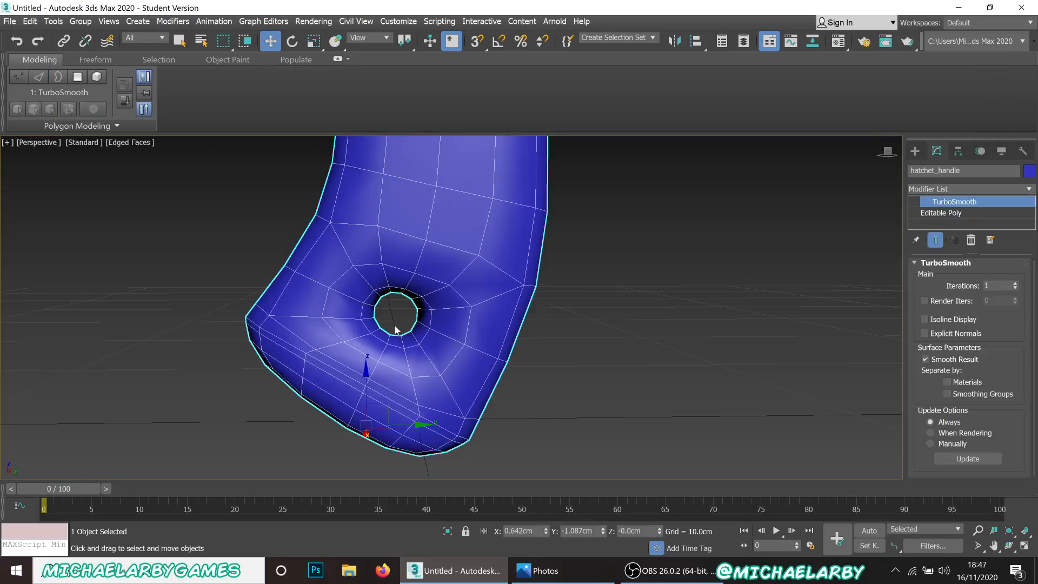
pyautogui.scroll(4, 387, 320)
pyautogui.scroll(1, 387, 320)
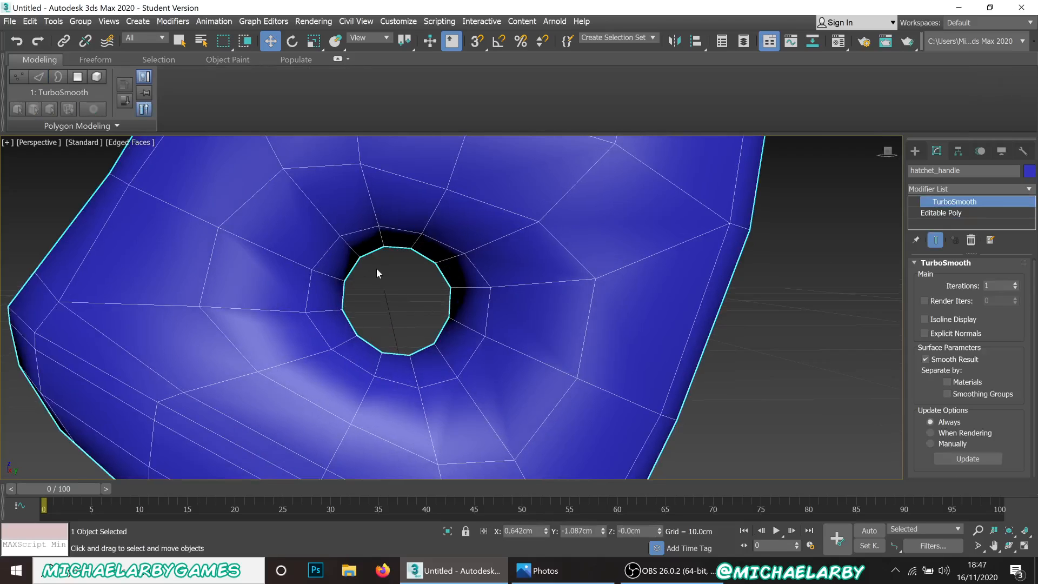
pyautogui.moveTo(338, 262)
pyautogui.keyDown('alt'); pyautogui.mouseDown(button='middle')
pyautogui.moveTo(440, 283)
pyautogui.moveTo(426, 274)
pyautogui.moveTo(315, 270)
pyautogui.moveTo(420, 274)
pyautogui.moveTo(426, 300)
pyautogui.mouseUp(button='middle'); pyautogui.keyUp('alt')
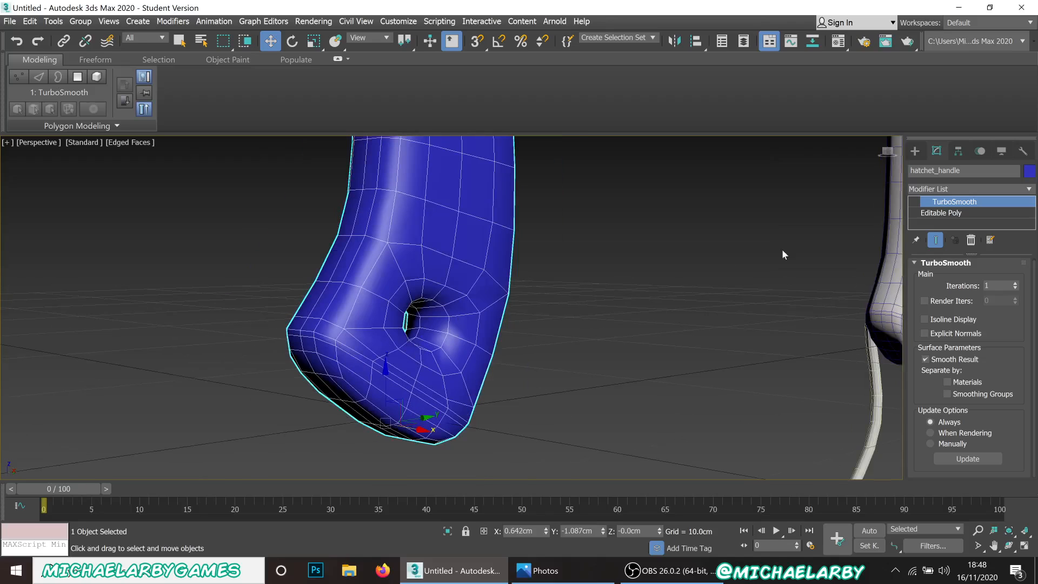
pyautogui.moveTo(782, 249); pyautogui.dragTo(411, 307, button='middle')
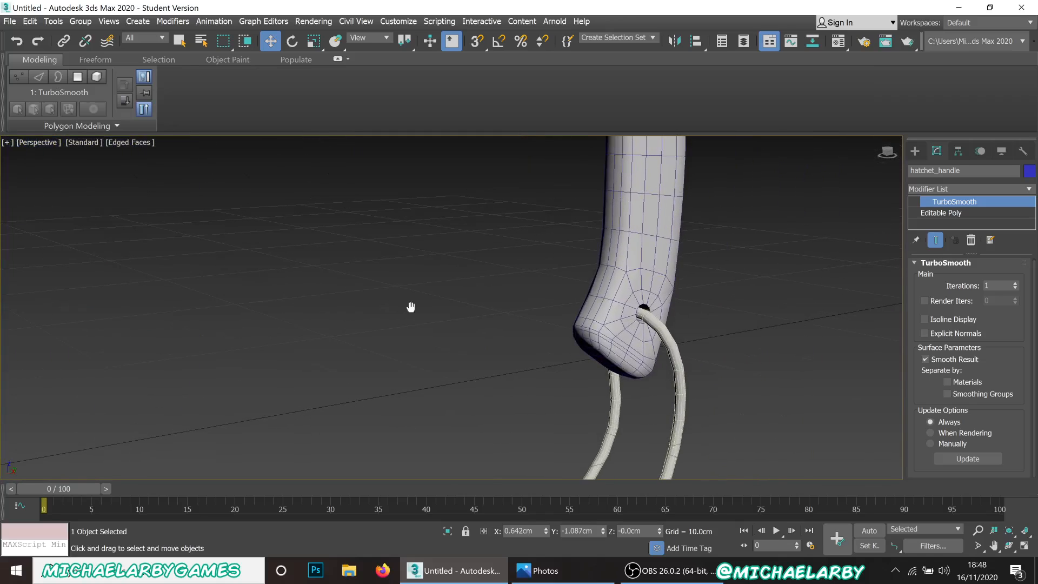
pyautogui.scroll(10, 646, 283)
pyautogui.scroll(-10, 666, 280)
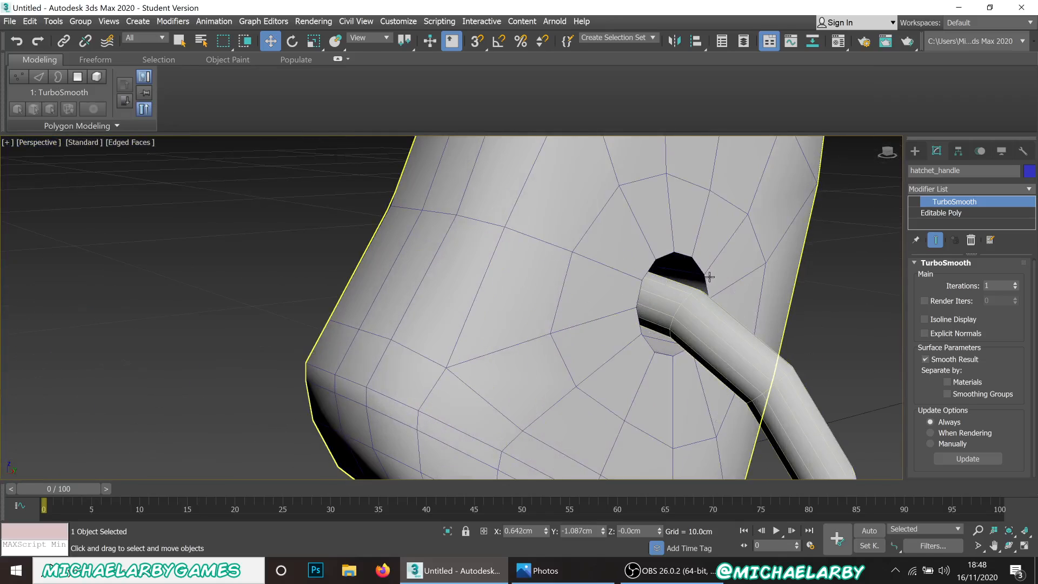
pyautogui.keyDown('alt'); pyautogui.moveTo(232, 278); pyautogui.dragTo(592, 209, button='middle'); pyautogui.keyUp('alt')
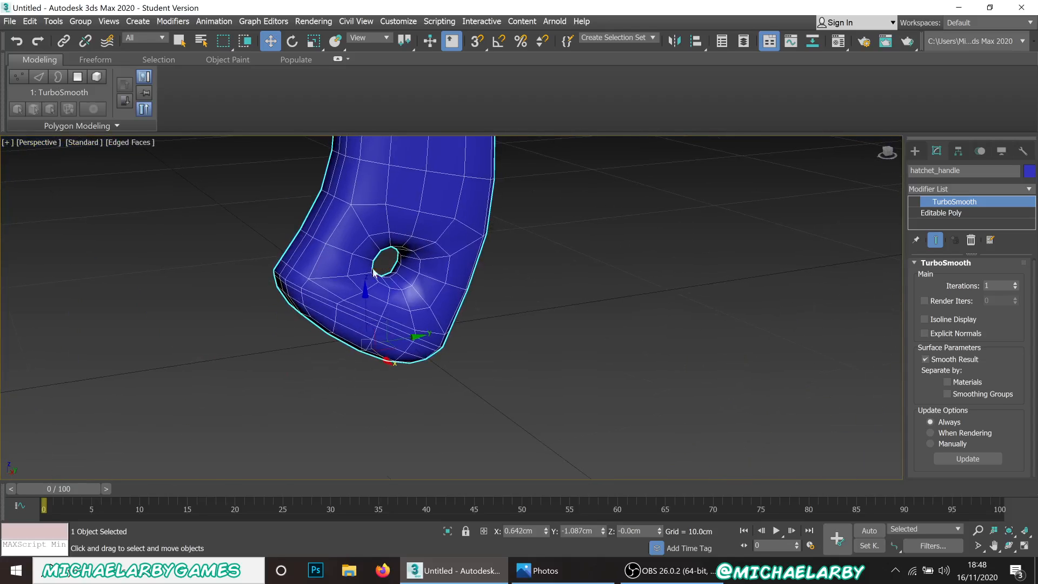
# In the Editable Poly, select the six border edges around one side of the hole and set their crease to 1.0.
pyautogui.scroll(8, 379, 265)
pyautogui.click(940, 213)
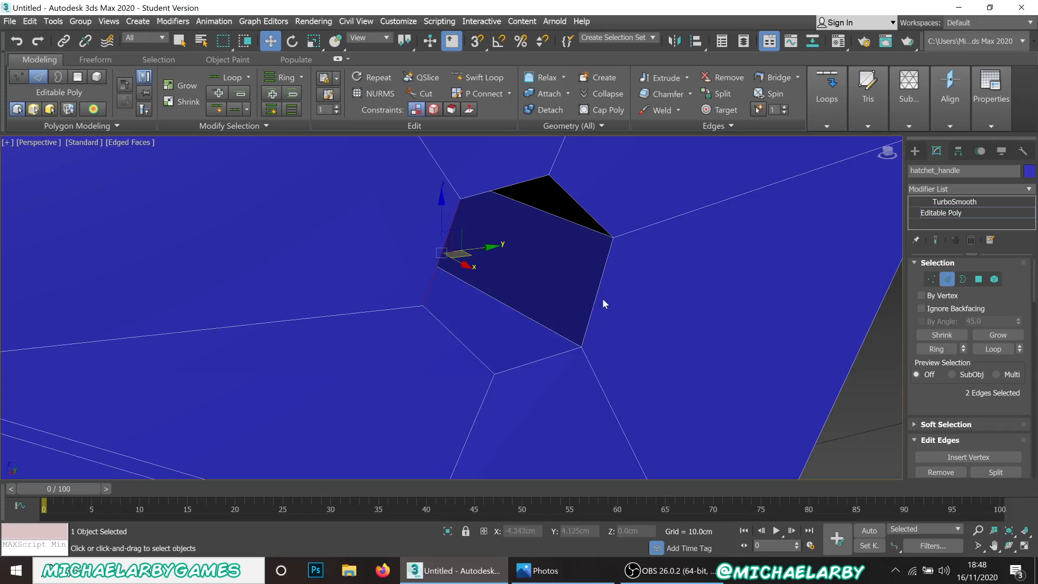
pyautogui.doubleClick(596, 293)
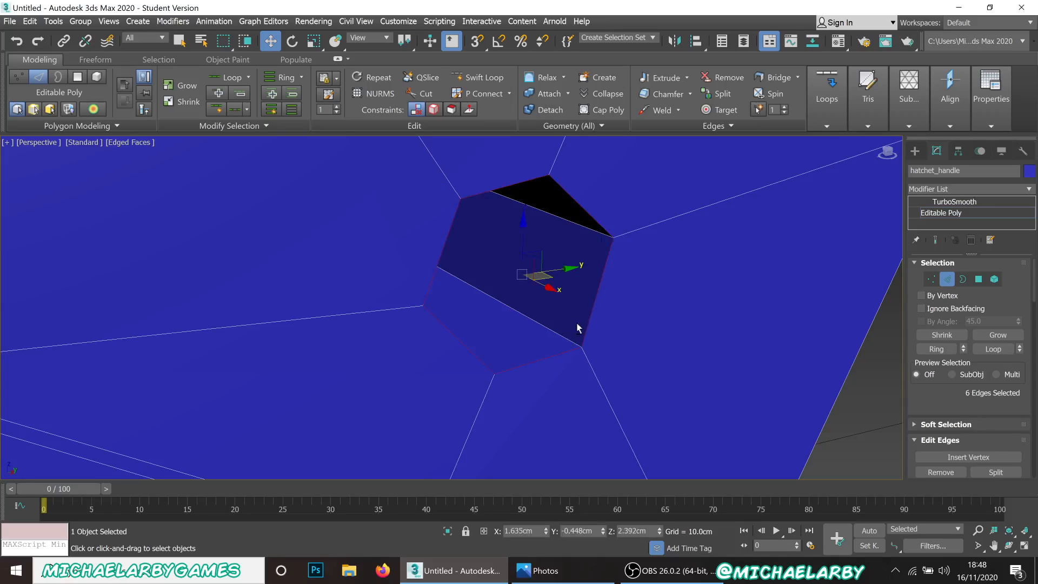
pyautogui.keyDown('alt'); pyautogui.moveTo(577, 324); pyautogui.dragTo(564, 313, button='middle'); pyautogui.keyUp('alt')
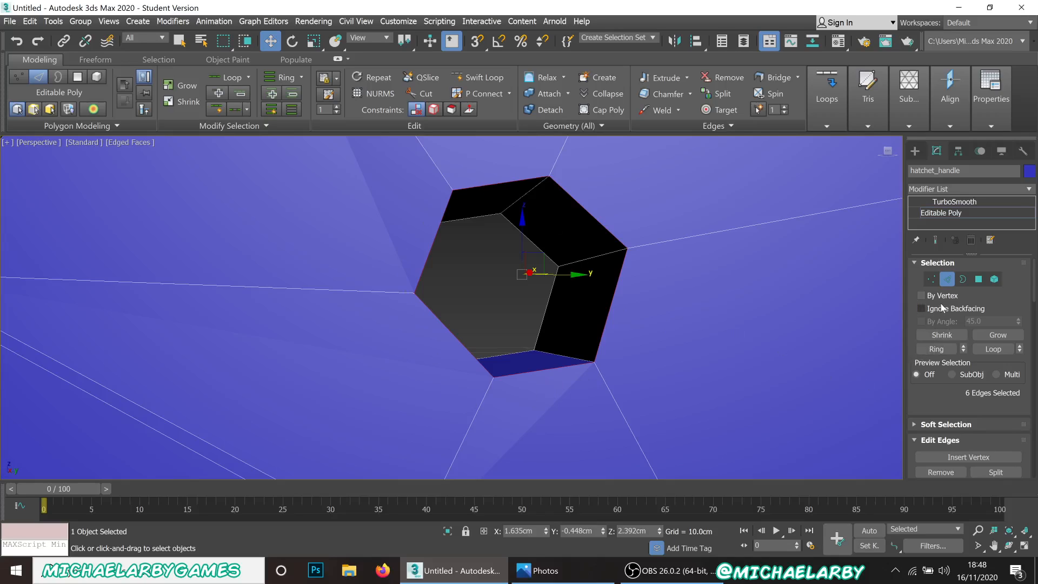
pyautogui.scroll(-5, 954, 373)
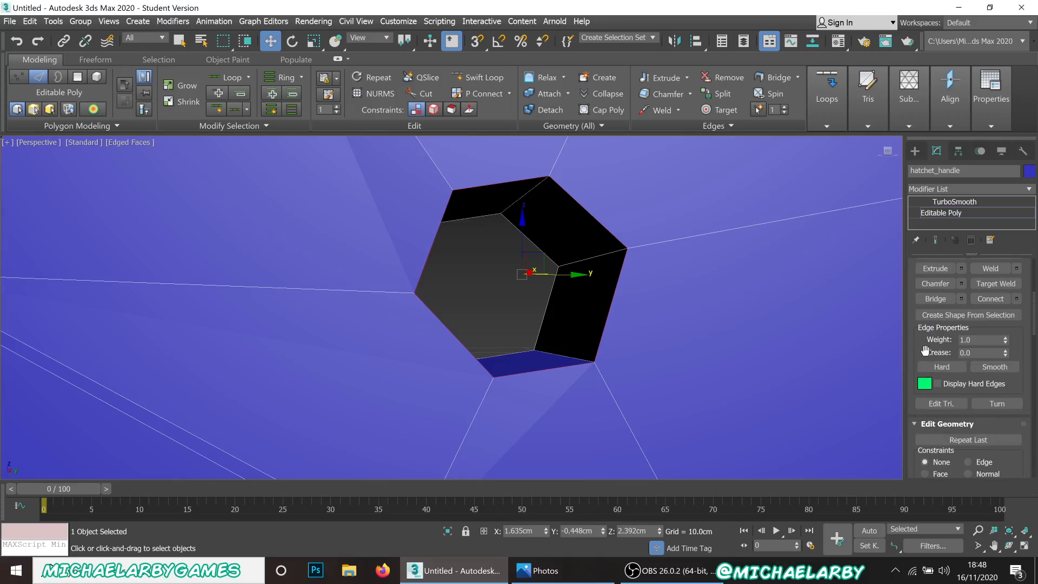
pyautogui.scroll(2, 926, 350)
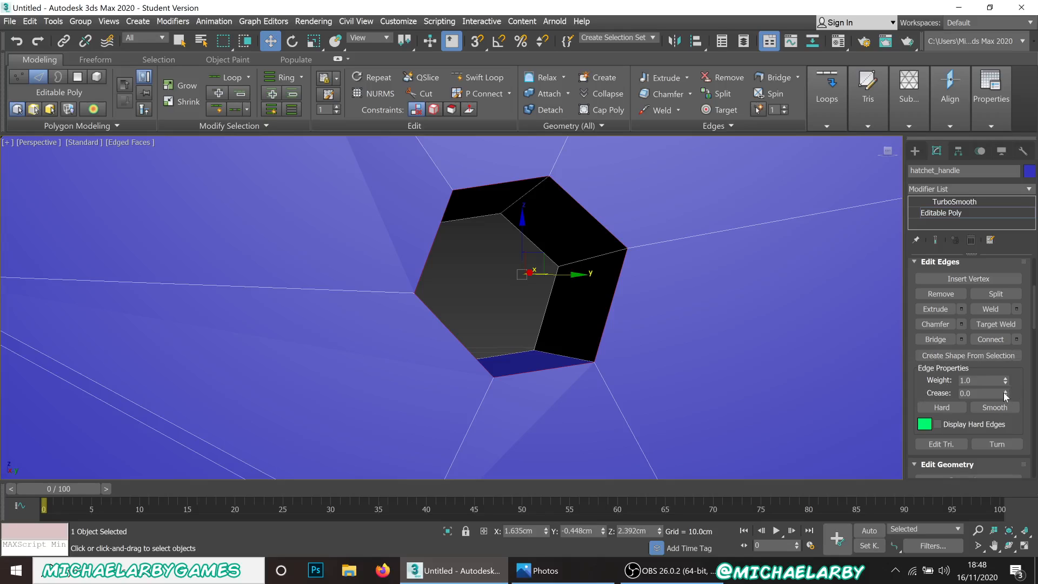
pyautogui.moveTo(1005, 395); pyautogui.dragTo(995, 328)
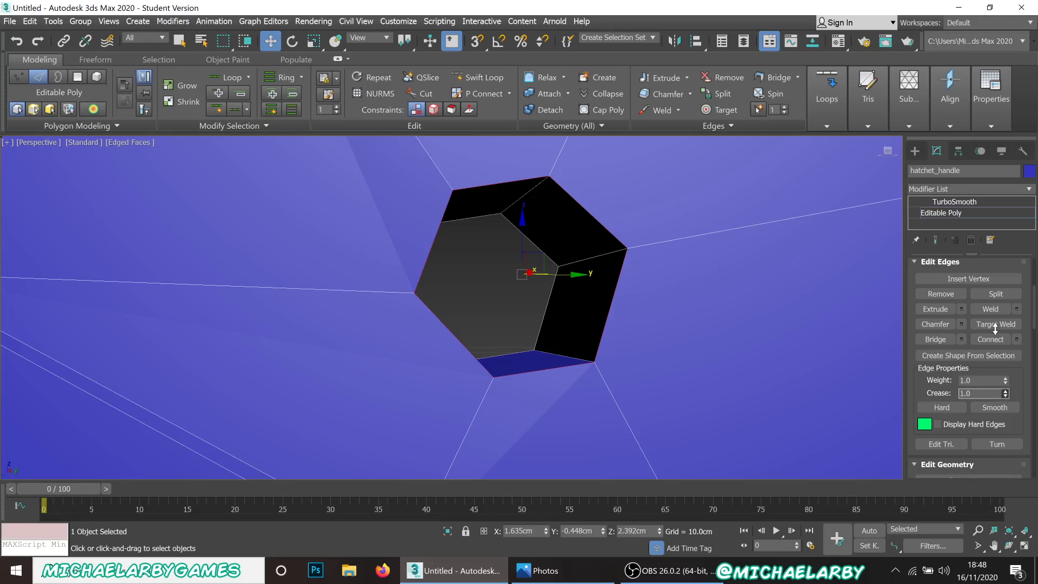
# Return to the TurboSmooth level and check the hole's smoothing on both sides of the handle.
pyautogui.click(955, 204)
pyautogui.scroll(-5, 541, 349)
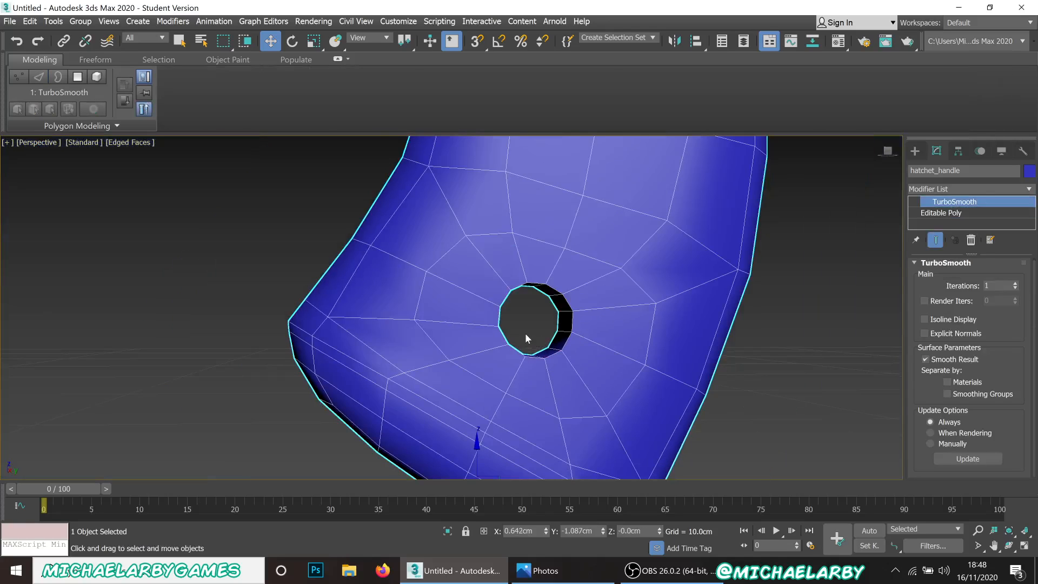
pyautogui.keyDown('alt'); pyautogui.moveTo(546, 335); pyautogui.dragTo(581, 324, button='middle'); pyautogui.keyUp('alt')
pyautogui.scroll(3, 543, 317)
pyautogui.scroll(2, 537, 318)
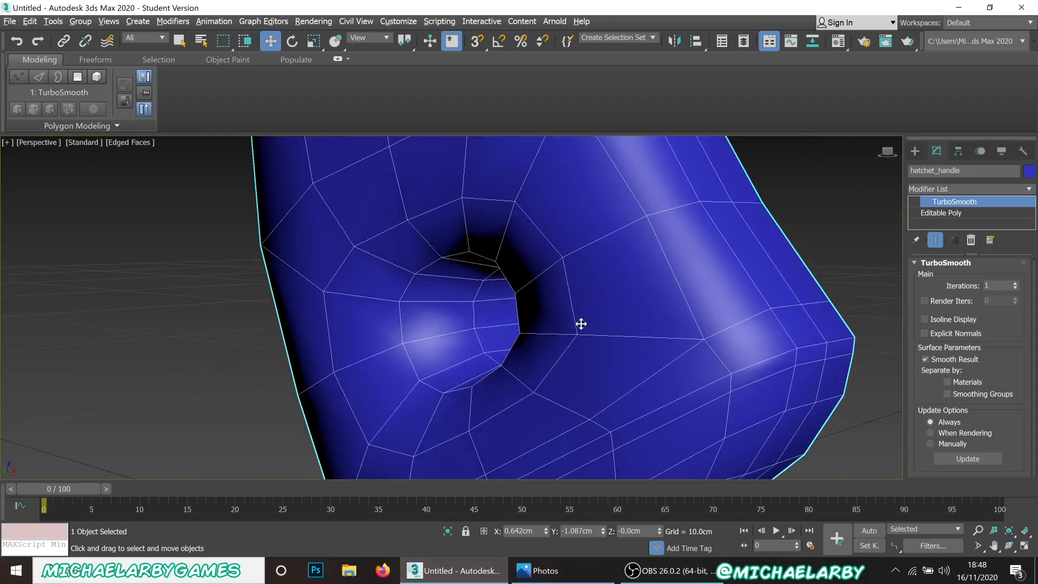
# In the Editable Poly, increase the crease of the six border edges around the hole on the handle's opposite side.
pyautogui.click(941, 214)
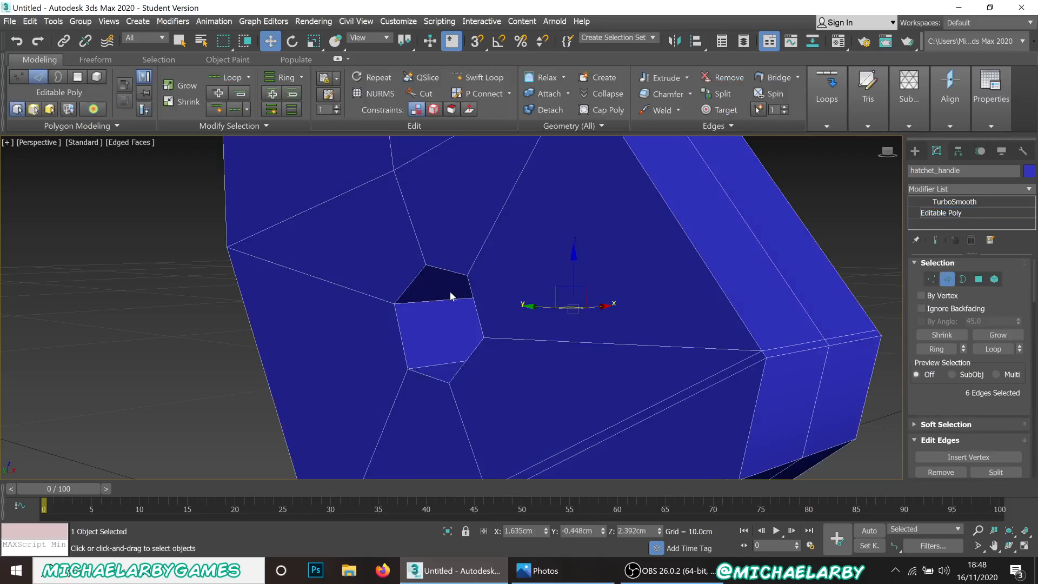
pyautogui.doubleClick(475, 307)
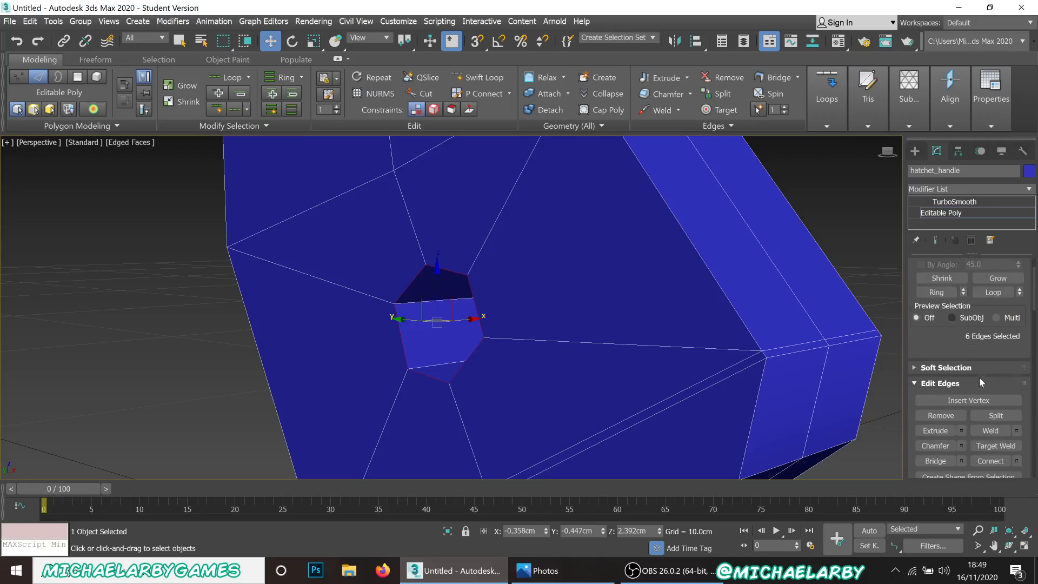
pyautogui.scroll(-4, 979, 378)
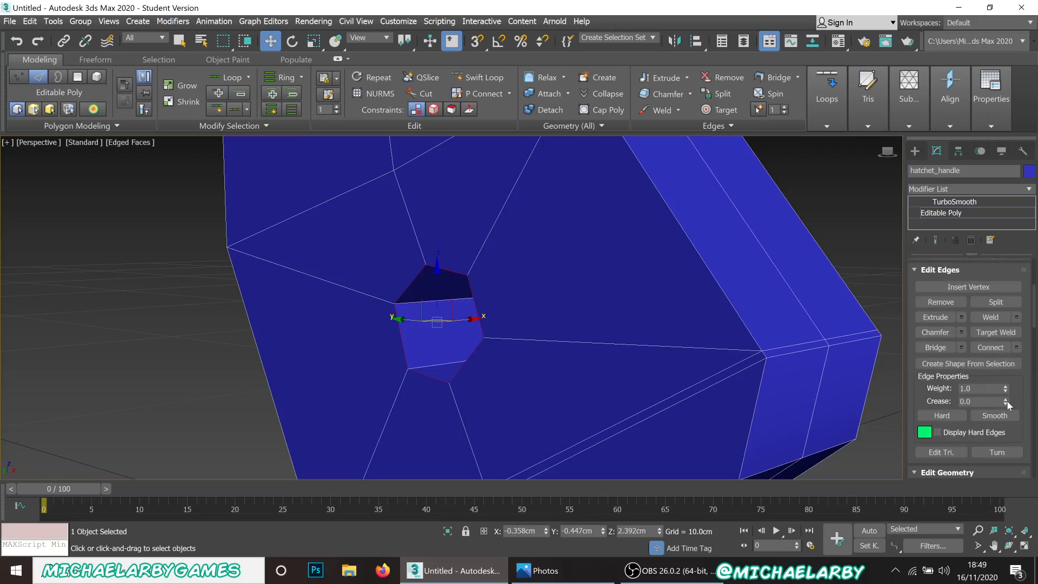
pyautogui.moveTo(1006, 401); pyautogui.dragTo(990, 303)
# Return to the TurboSmooth level and inspect the creased hole and the whole smoothed handle.
pyautogui.click(955, 202)
pyautogui.scroll(-4, 556, 306)
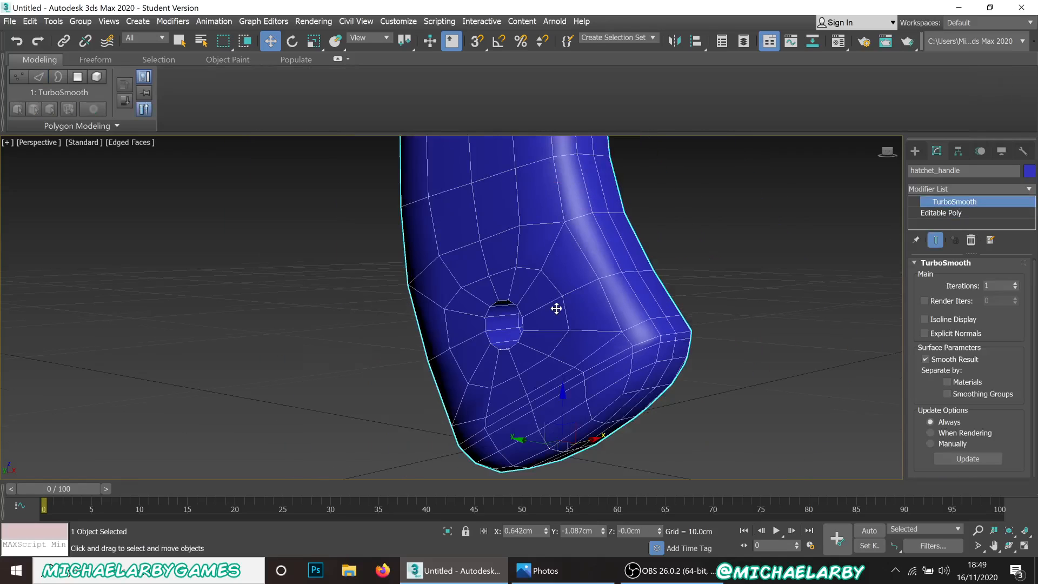
pyautogui.keyDown('alt'); pyautogui.moveTo(556, 303); pyautogui.dragTo(495, 276, button='middle'); pyautogui.keyUp('alt')
pyautogui.scroll(-3, 495, 277)
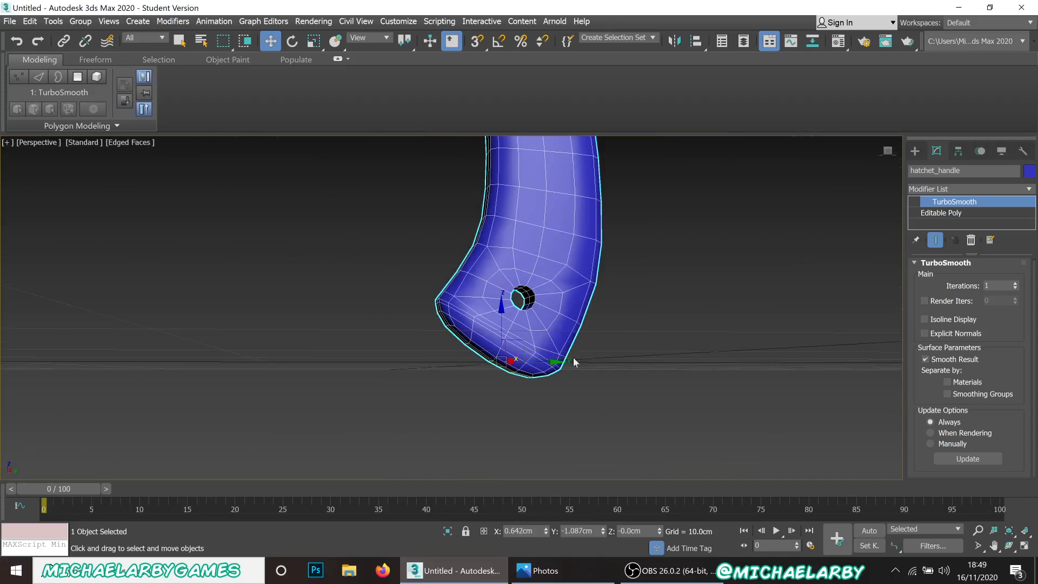
pyautogui.keyDown('alt'); pyautogui.moveTo(576, 277); pyautogui.dragTo(511, 273, button='middle'); pyautogui.keyUp('alt')
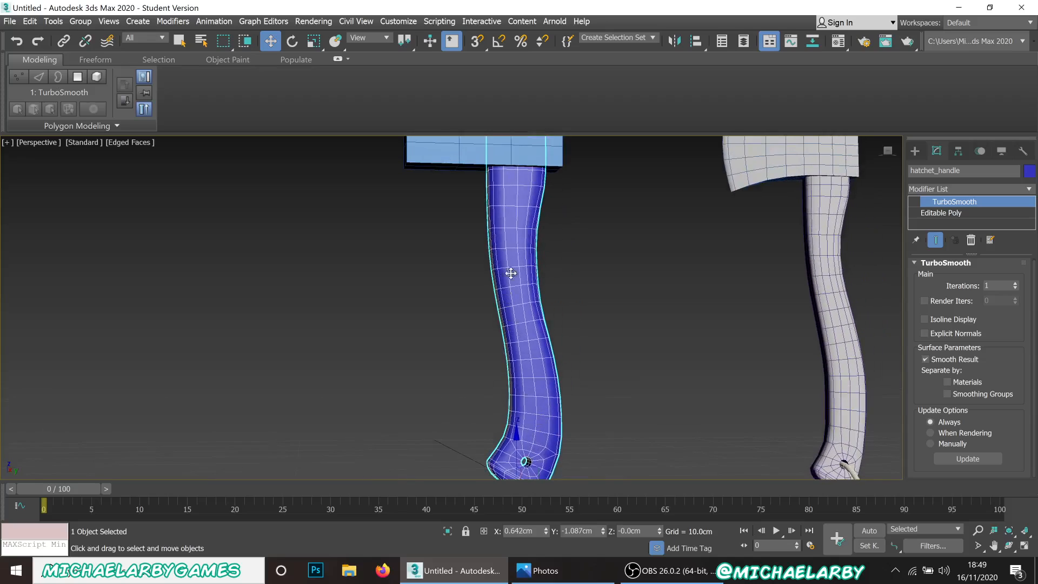
# Return to the Editable Poly's edge level and show the middle section of the handle in the Right view.
pyautogui.click(944, 213)
pyautogui.press('2')
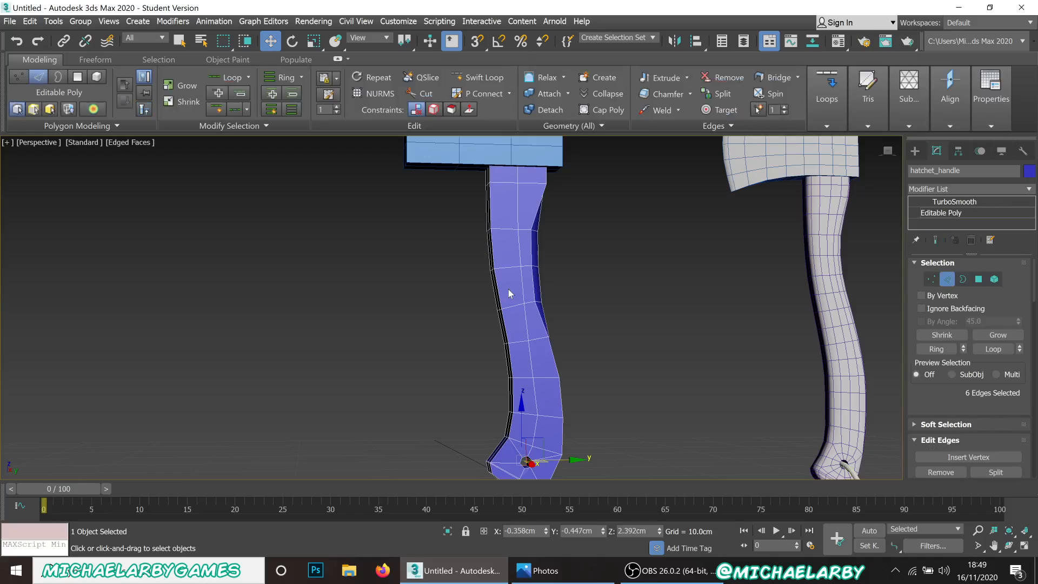
pyautogui.scroll(2, 504, 291)
pyautogui.keyDown('alt'); pyautogui.moveTo(504, 290); pyautogui.dragTo(503, 294, button='middle'); pyautogui.keyUp('alt')
pyautogui.scroll(-3, 514, 263)
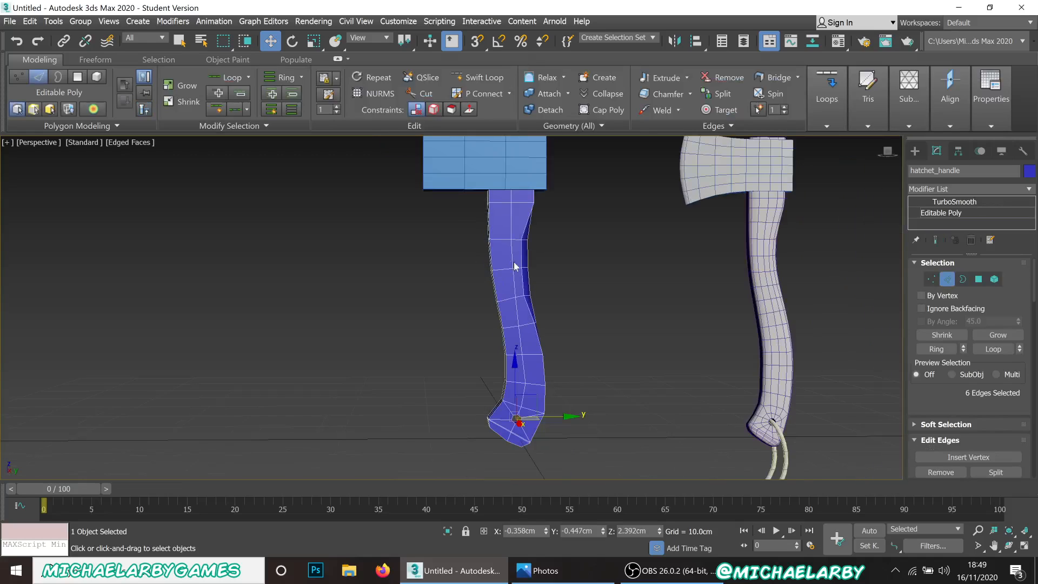
pyautogui.scroll(4, 513, 258)
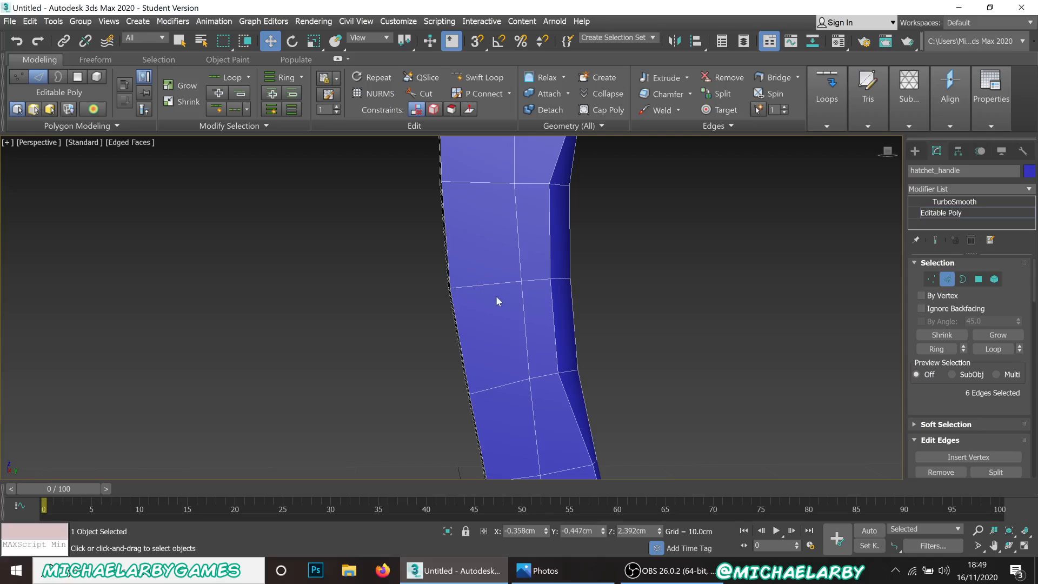
pyautogui.click(38, 144)
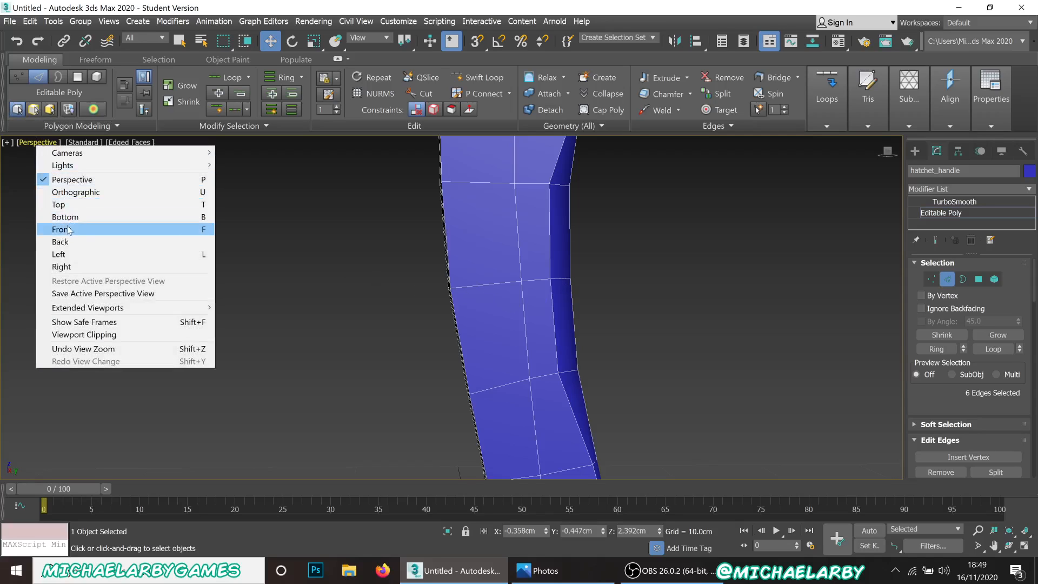
pyautogui.click(62, 267)
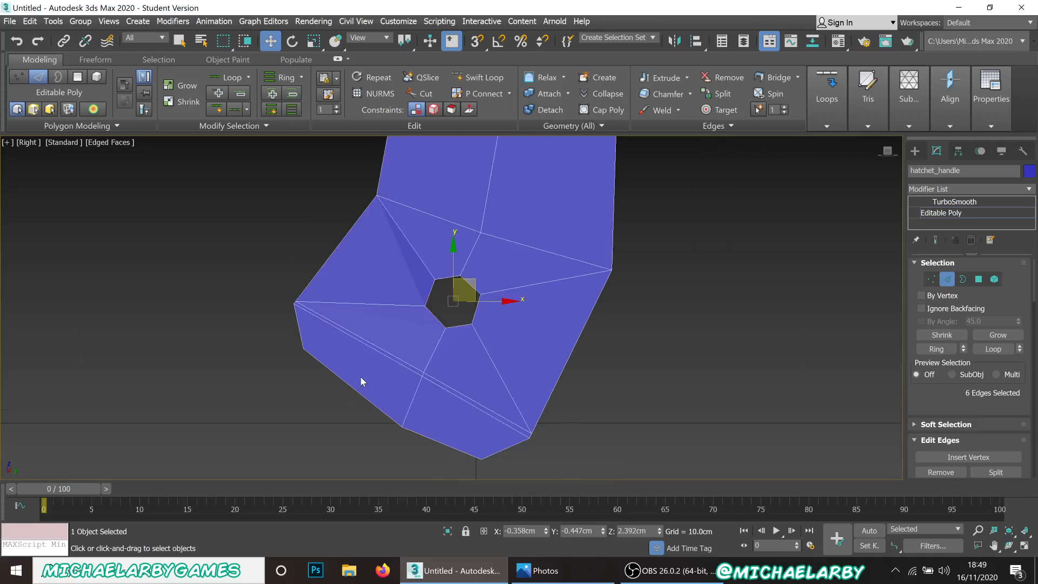
pyautogui.scroll(5, 393, 196)
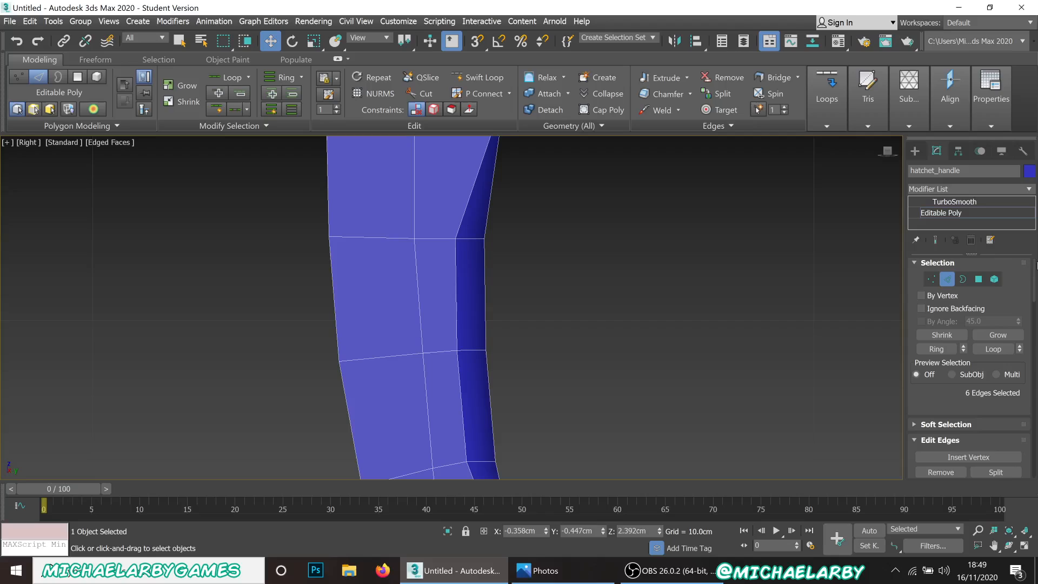
# At vertex level, move the centre vertex pairs of the handle's three middle rows toward the blade side in the Right view.
pyautogui.click(931, 279)
pyautogui.moveTo(393, 225)
pyautogui.mouseDown()
pyautogui.moveTo(445, 278)
pyautogui.moveTo(419, 217)
pyautogui.moveTo(403, 218)
pyautogui.mouseUp()
pyautogui.moveTo(438, 383); pyautogui.dragTo(439, 383)
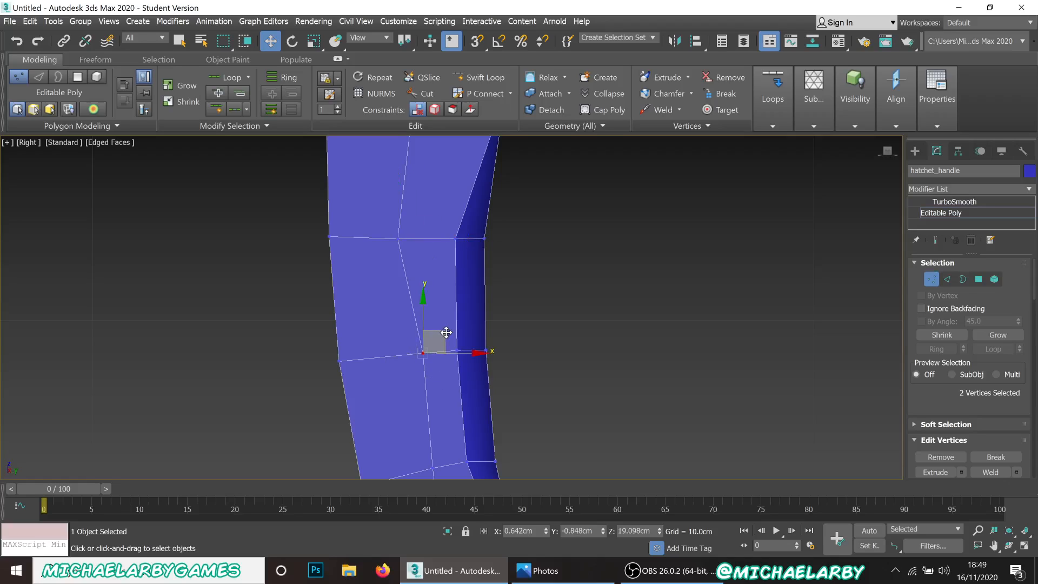
pyautogui.moveTo(446, 332); pyautogui.dragTo(429, 332)
pyautogui.scroll(-3, 407, 384)
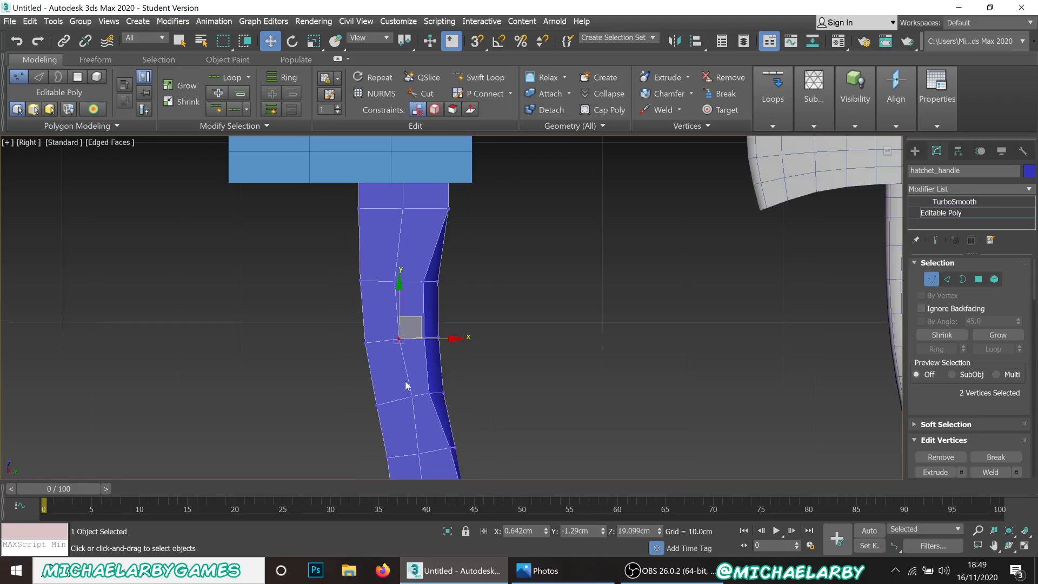
pyautogui.scroll(3, 406, 385)
pyautogui.click(426, 374)
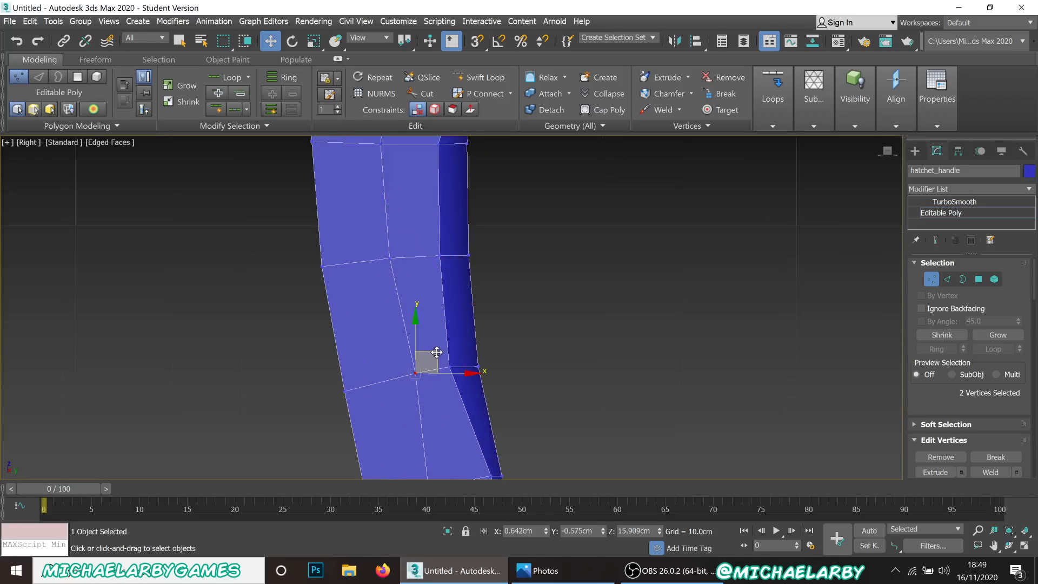
pyautogui.moveTo(437, 352); pyautogui.dragTo(431, 354)
# Return to the TurboSmooth level and inspect the smoothed bend along the handle up to the head.
pyautogui.scroll(-3, 484, 268)
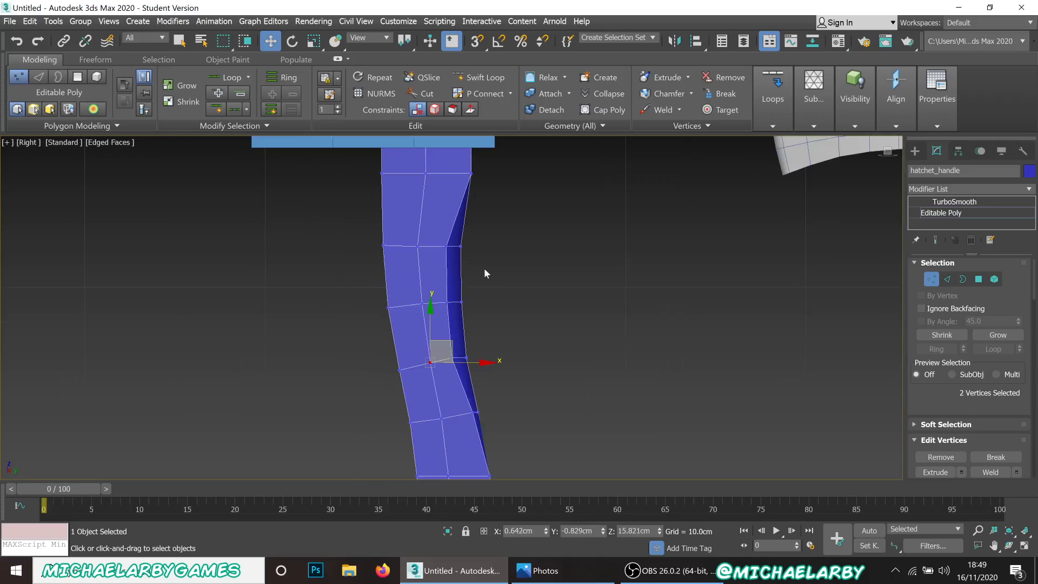
pyautogui.scroll(-3, 484, 269)
pyautogui.scroll(4, 472, 308)
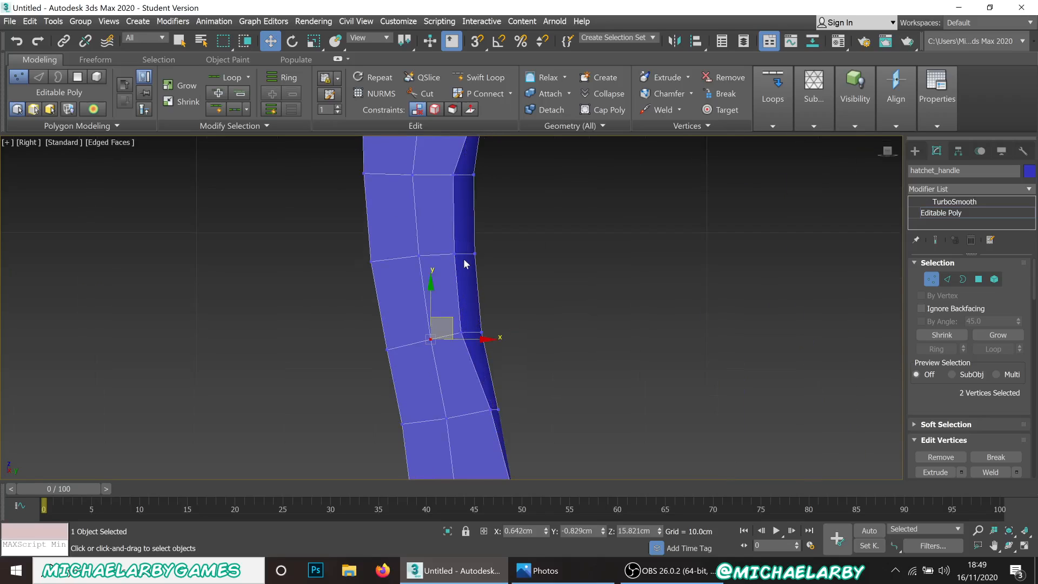
pyautogui.scroll(-3, 487, 433)
pyautogui.scroll(-3, 480, 371)
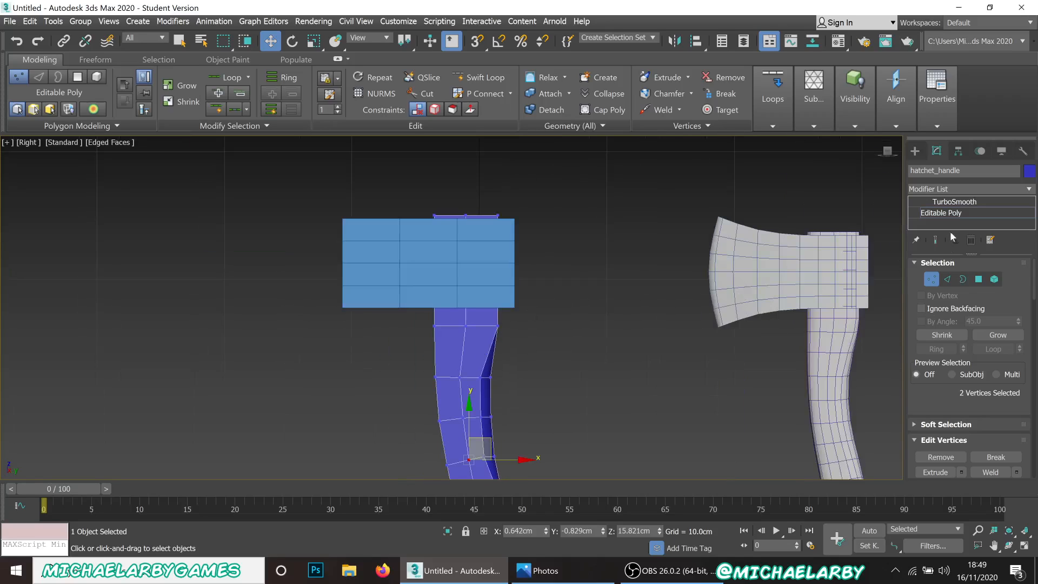
pyautogui.click(954, 201)
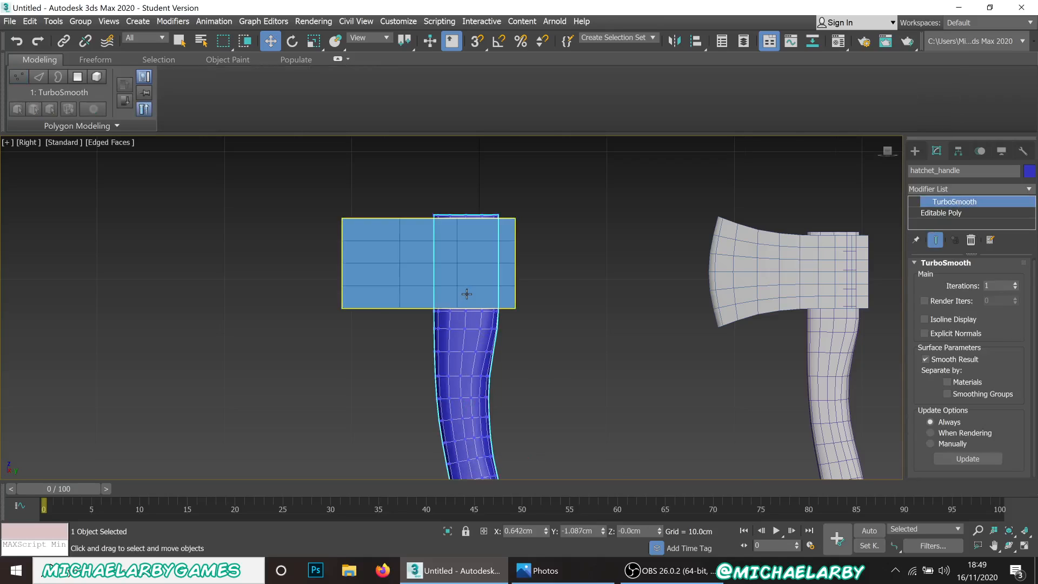
pyautogui.scroll(-2, 484, 379)
pyautogui.scroll(2, 492, 313)
pyautogui.scroll(3, 492, 309)
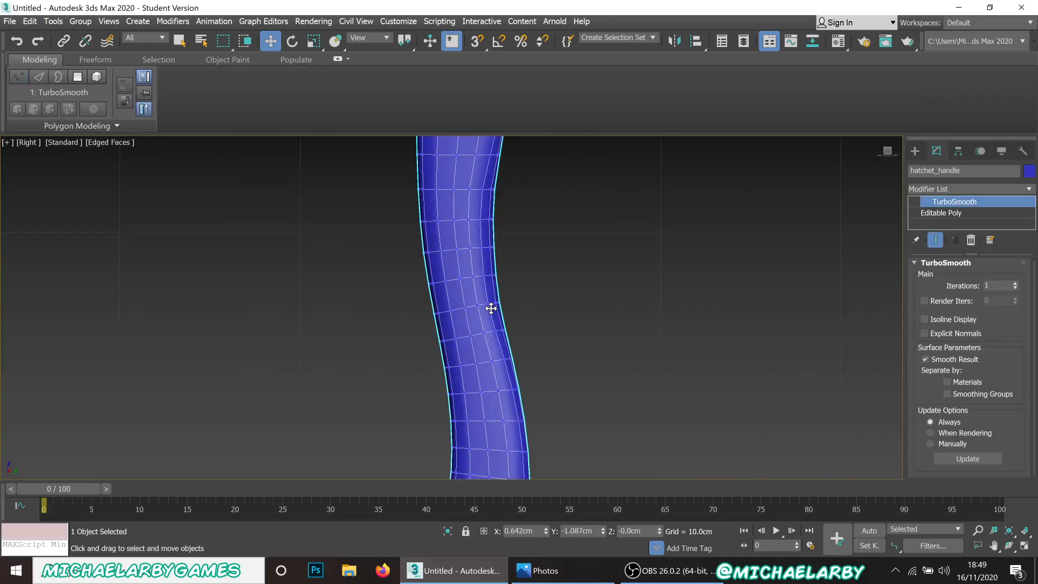
pyautogui.scroll(-3, 495, 281)
pyautogui.moveTo(497, 263); pyautogui.dragTo(506, 422, button='middle')
pyautogui.scroll(3, 474, 287)
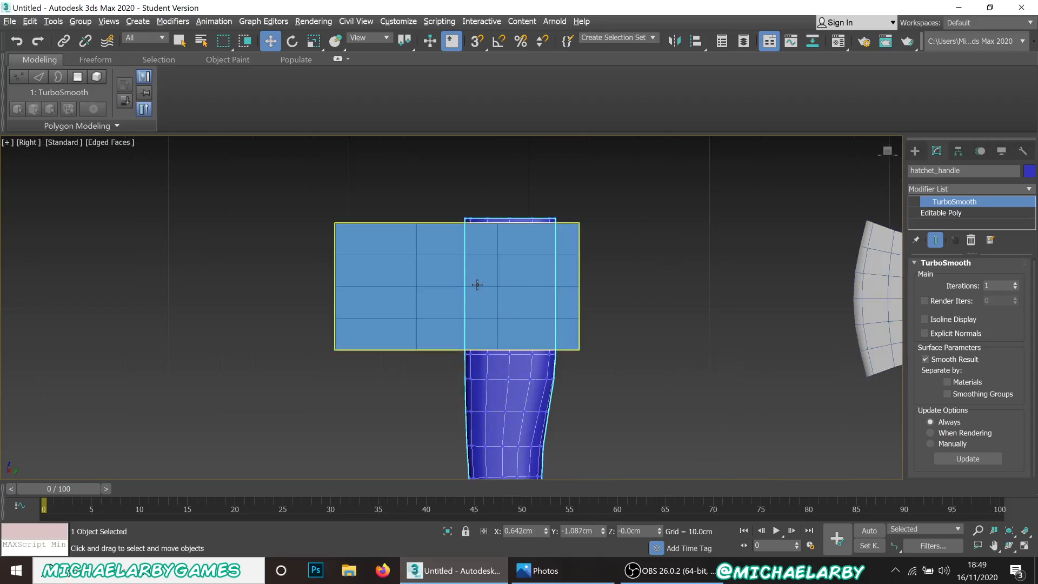
# Switch to the Perspective view and show the reference axe head's base mesh at its Editable Poly level.
pyautogui.keyDown('alt'); pyautogui.moveTo(477, 285); pyautogui.dragTo(477, 286, button='middle'); pyautogui.keyUp('alt')
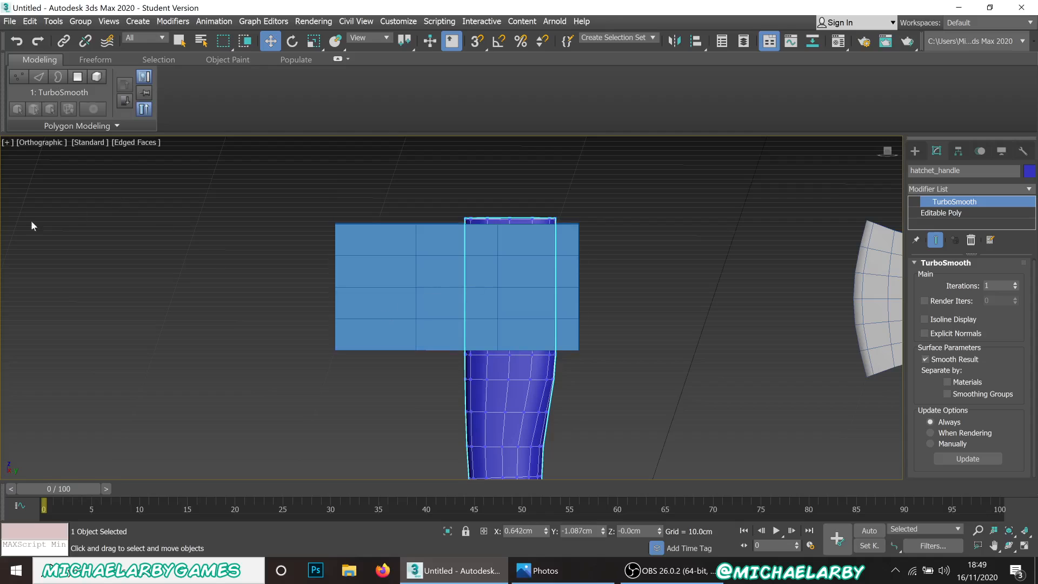
pyautogui.press('p')
pyautogui.moveTo(380, 303)
pyautogui.keyDown('alt'); pyautogui.mouseDown(button='middle')
pyautogui.moveTo(374, 323)
pyautogui.moveTo(294, 290)
pyautogui.moveTo(296, 269)
pyautogui.mouseUp(button='middle'); pyautogui.keyUp('alt')
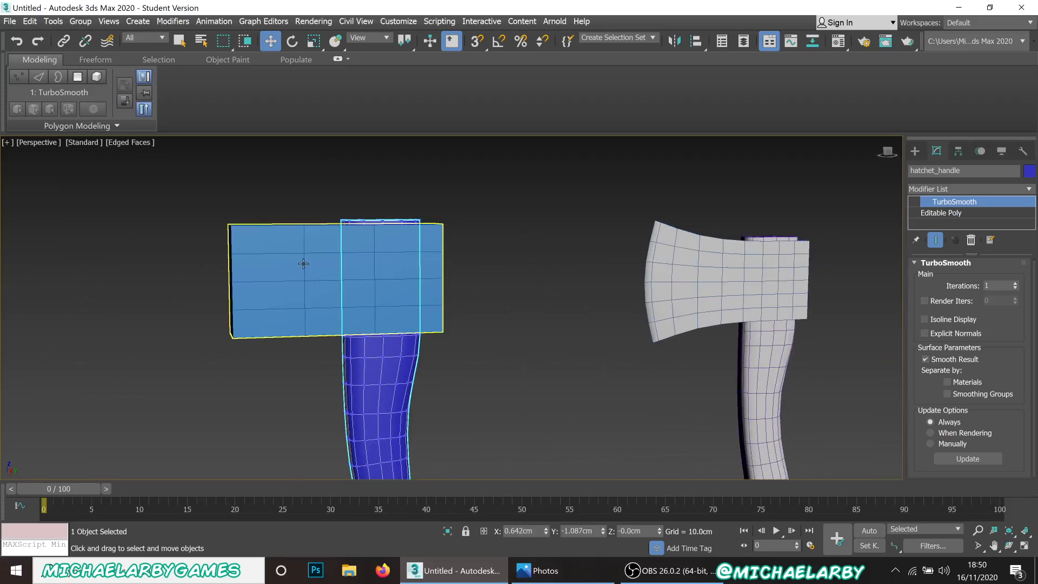
pyautogui.click(687, 279)
pyautogui.click(967, 212)
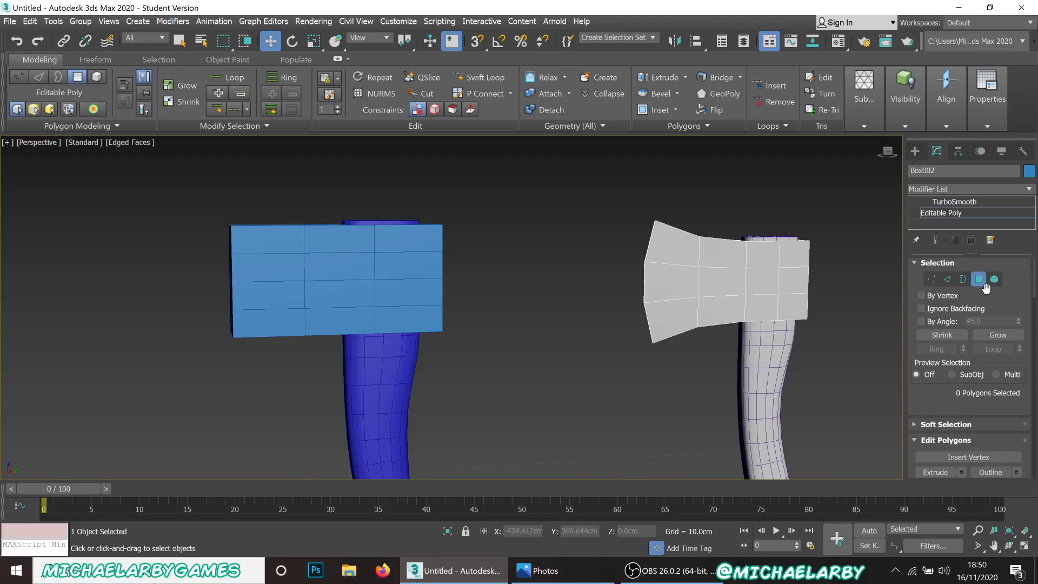
# Set the new hatchet head box's length segments to 4 and move the box slightly along Y to about -4.18 cm.
pyautogui.click(331, 271)
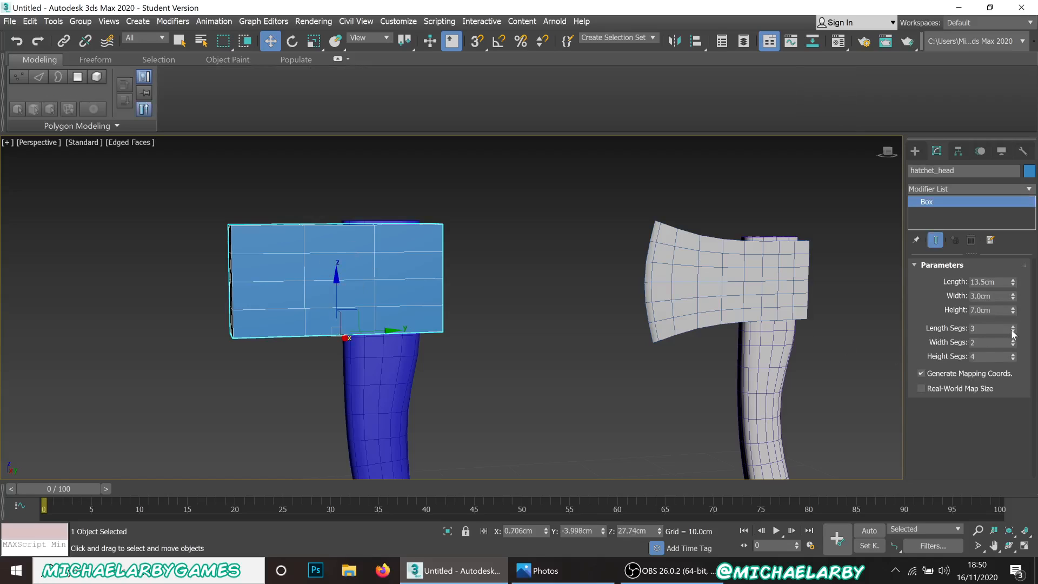
pyautogui.click(1014, 327)
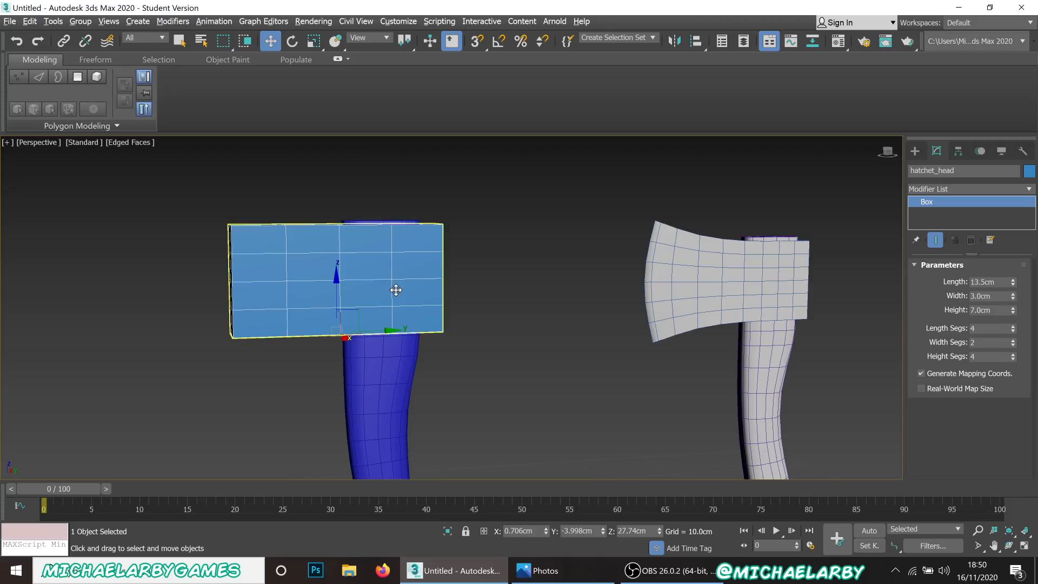
pyautogui.moveTo(394, 290)
pyautogui.keyDown('alt'); pyautogui.mouseDown(button='middle')
pyautogui.moveTo(388, 323)
pyautogui.moveTo(384, 305)
pyautogui.moveTo(477, 322)
pyautogui.mouseUp(button='middle'); pyautogui.keyUp('alt')
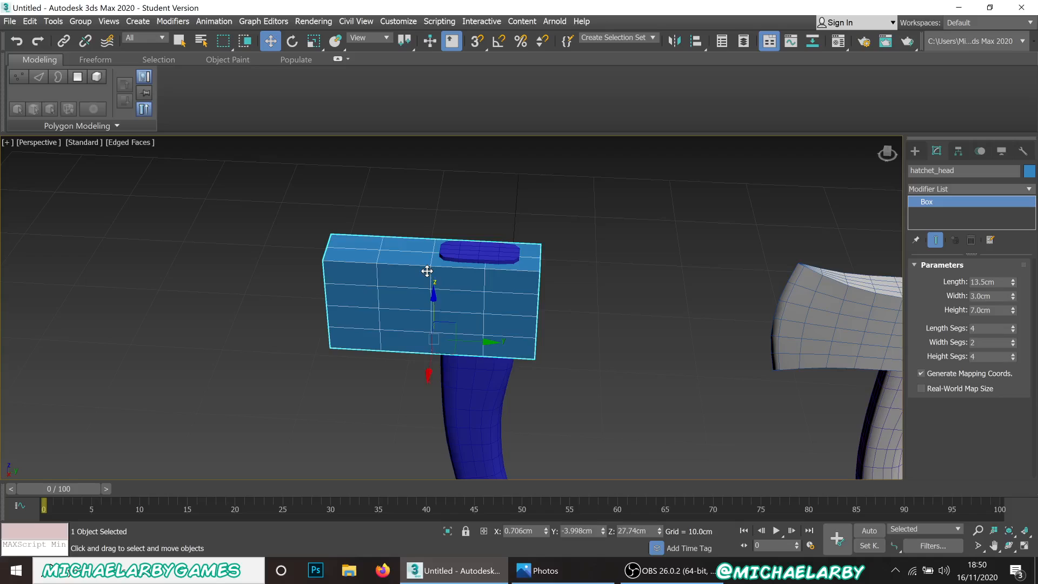
pyautogui.scroll(1, 427, 272)
pyautogui.scroll(-1, 445, 287)
pyautogui.scroll(3, 490, 296)
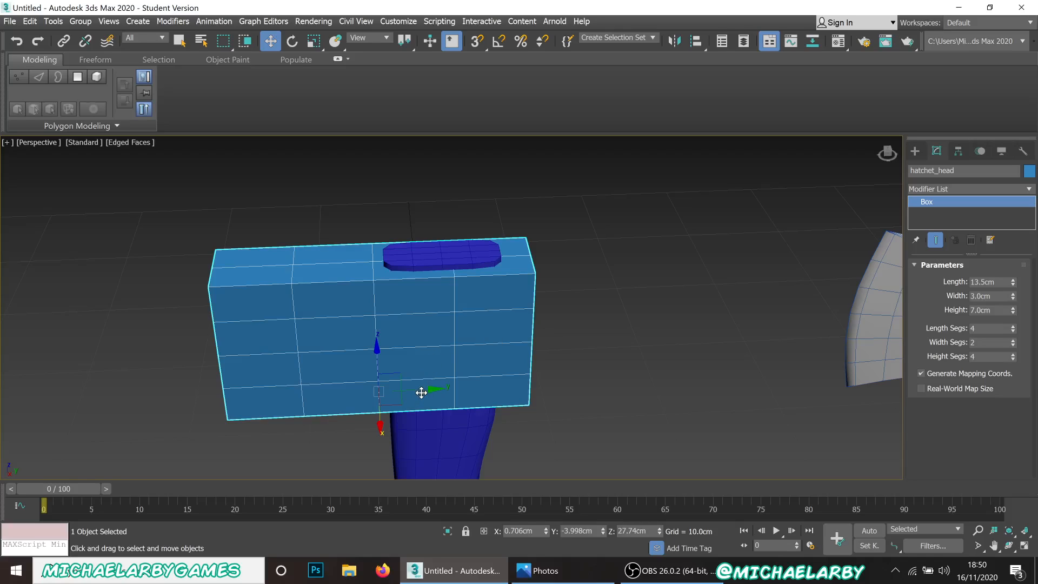
pyautogui.moveTo(419, 389); pyautogui.dragTo(416, 389)
# Convert the hatchet head box to an Editable Poly.
pyautogui.rightClick(415, 364)
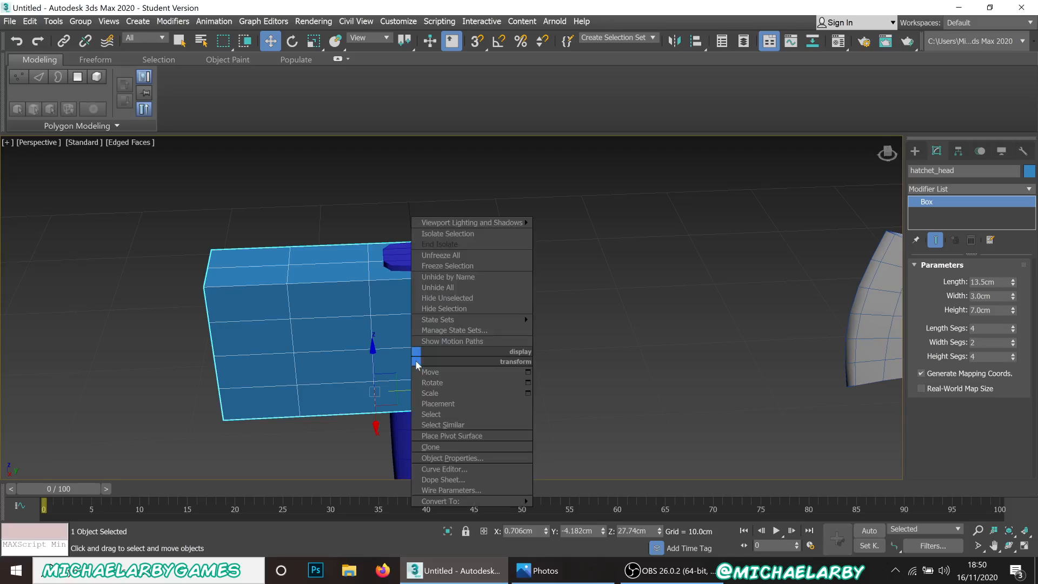
pyautogui.moveTo(494, 502)
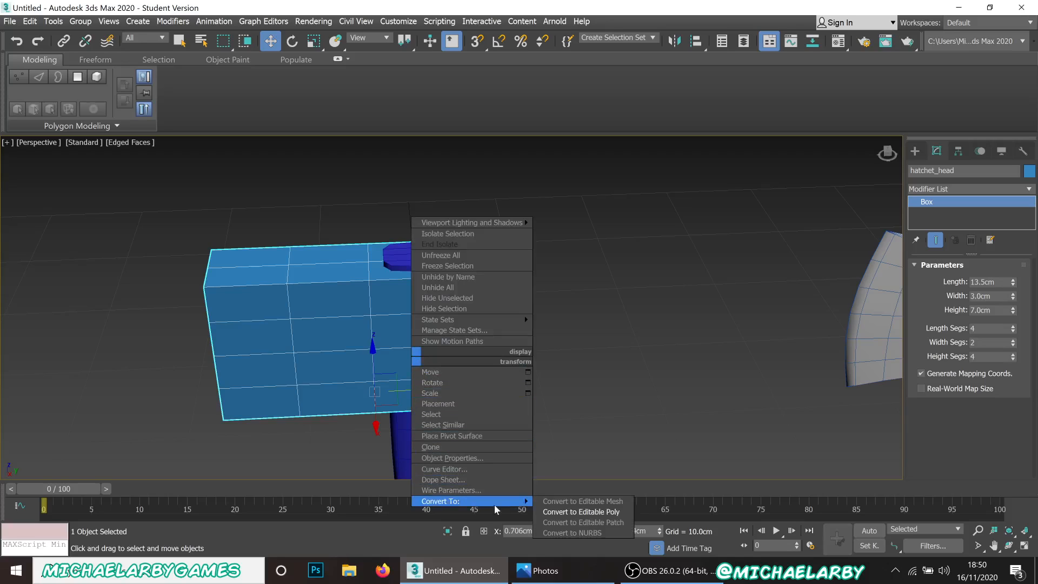
pyautogui.click(551, 514)
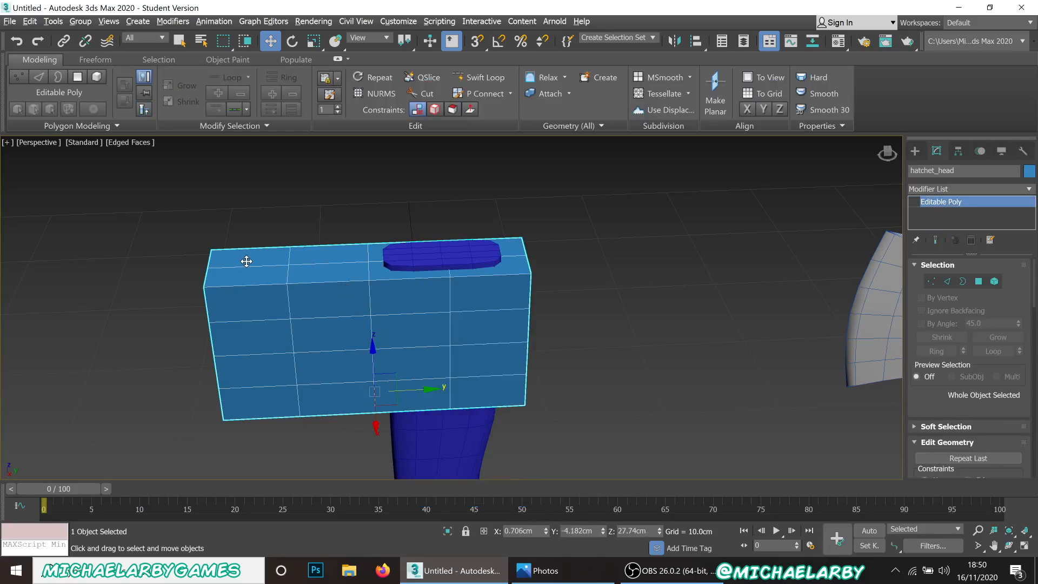
# Compare the reference axe head's Editable Poly and TurboSmooth shapes with the new head's segment layout.
pyautogui.moveTo(246, 261)
pyautogui.keyDown('alt'); pyautogui.mouseDown(button='middle')
pyautogui.moveTo(245, 294)
pyautogui.moveTo(271, 322)
pyautogui.moveTo(292, 269)
pyautogui.moveTo(276, 278)
pyautogui.mouseUp(button='middle'); pyautogui.keyUp('alt')
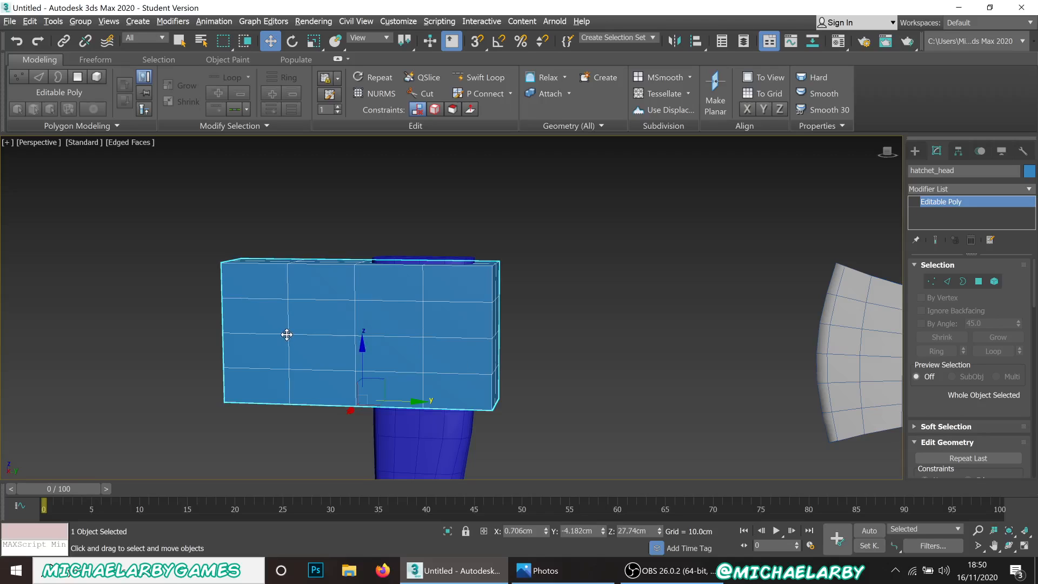
pyautogui.moveTo(286, 335); pyautogui.dragTo(199, 340, button='middle')
pyautogui.click(832, 336)
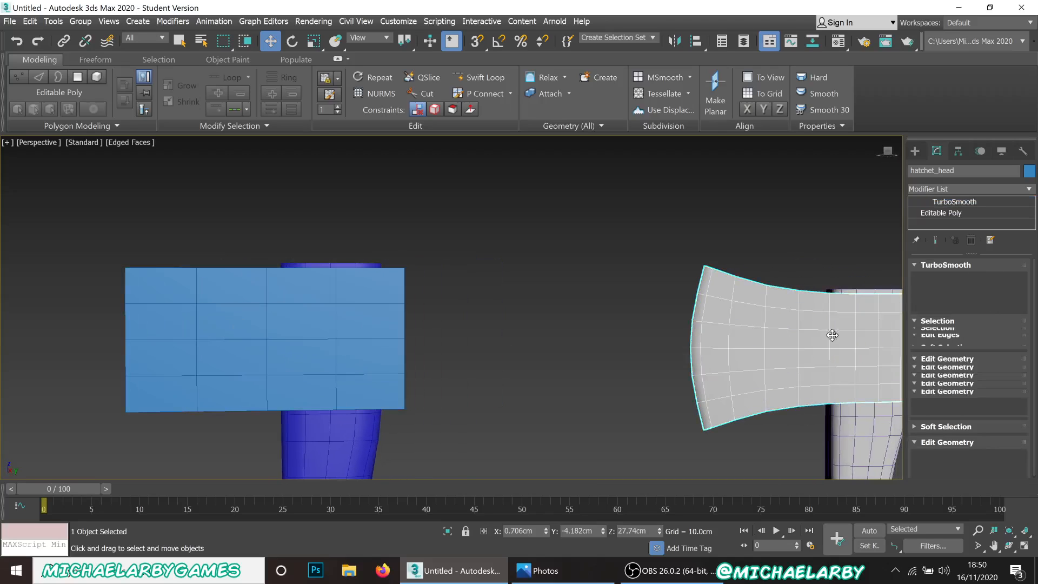
pyautogui.click(927, 215)
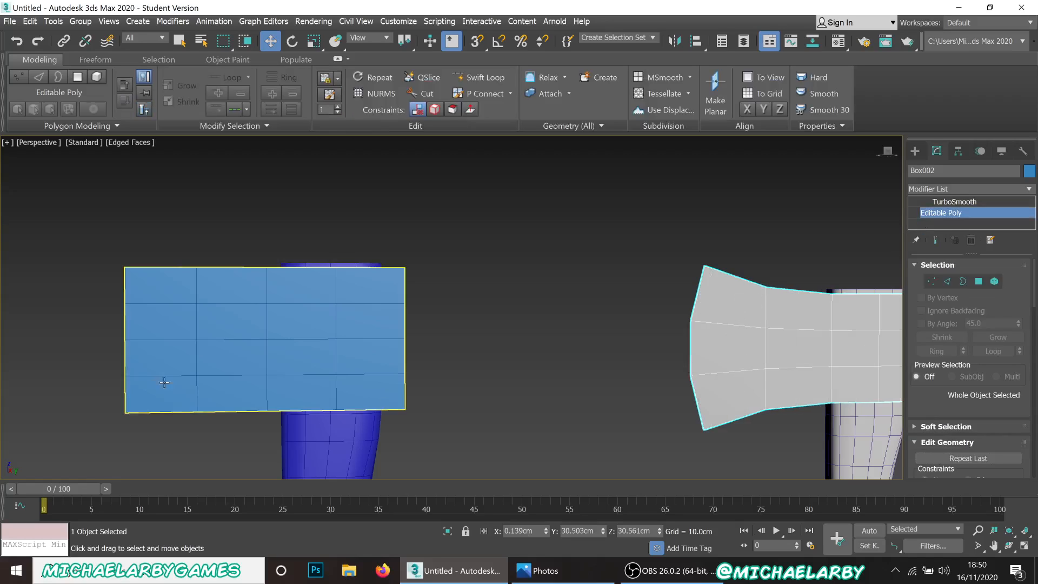
pyautogui.click(940, 201)
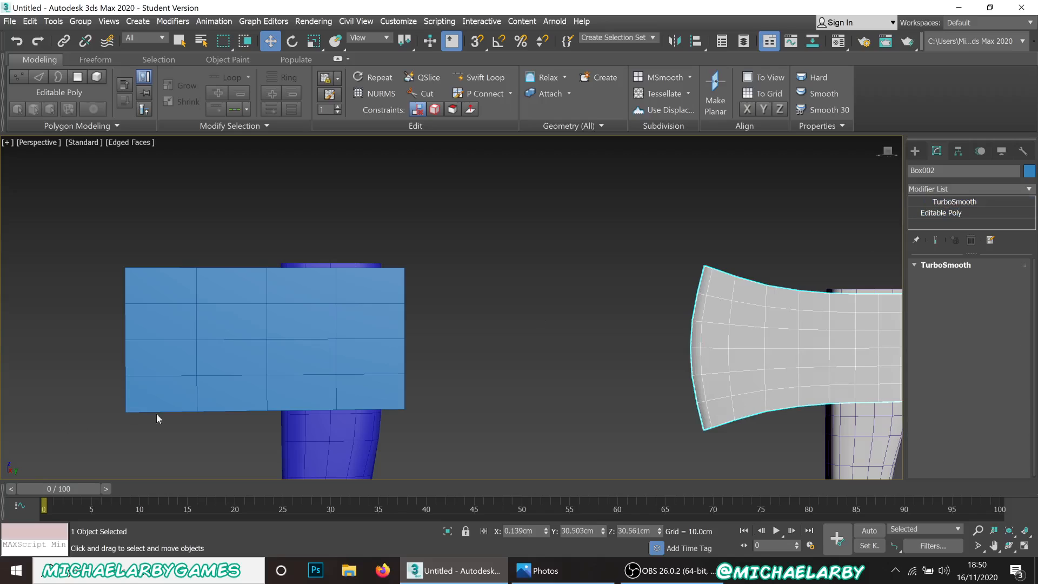
pyautogui.keyDown('alt'); pyautogui.moveTo(208, 324); pyautogui.dragTo(365, 304, button='middle'); pyautogui.keyUp('alt')
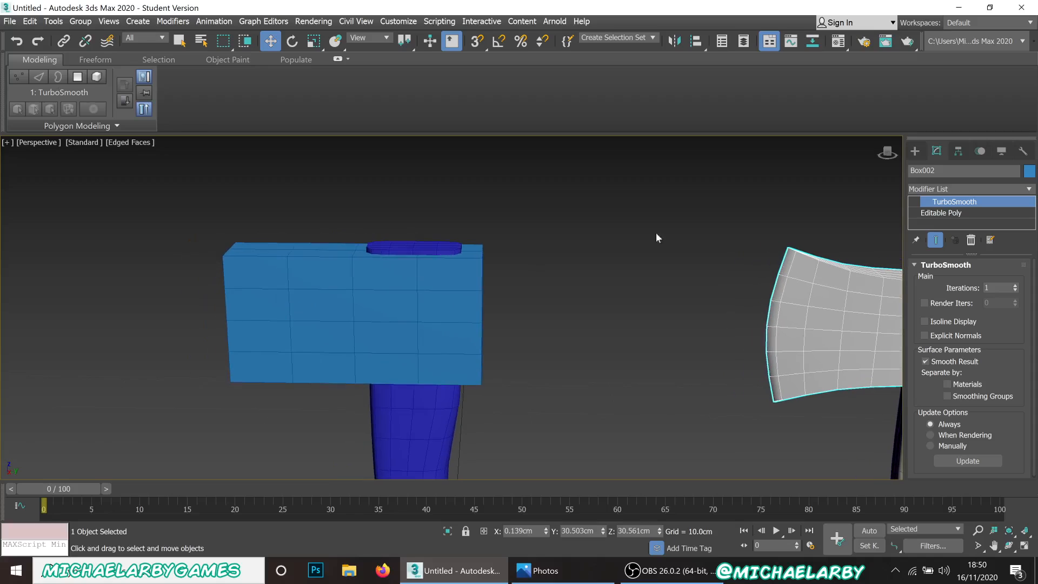
# At vertex level on the new hatchet head, select the 15 vertices of its back end and move them slightly inward along Y.
pyautogui.click(344, 332)
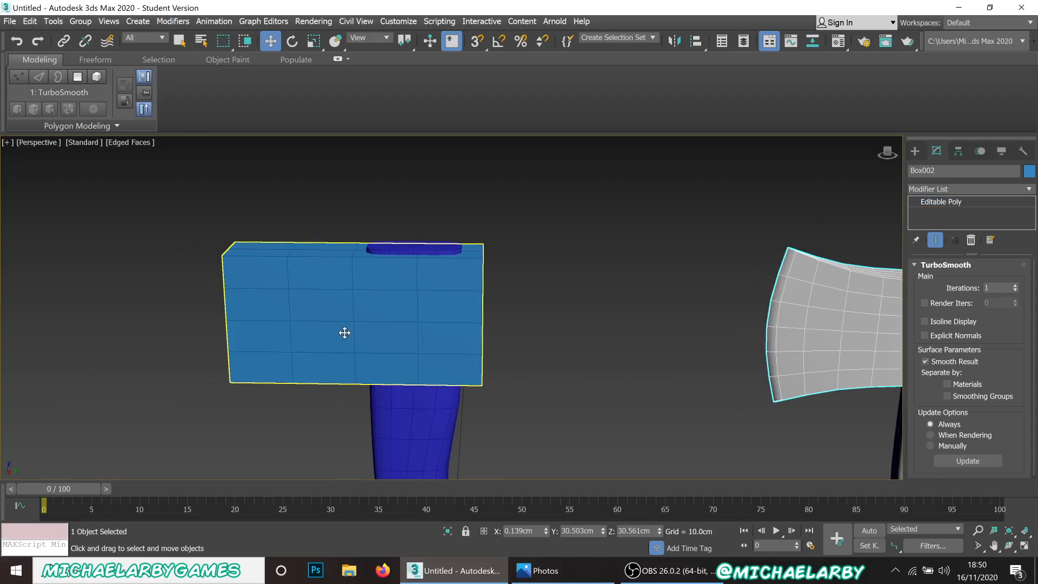
pyautogui.click(931, 281)
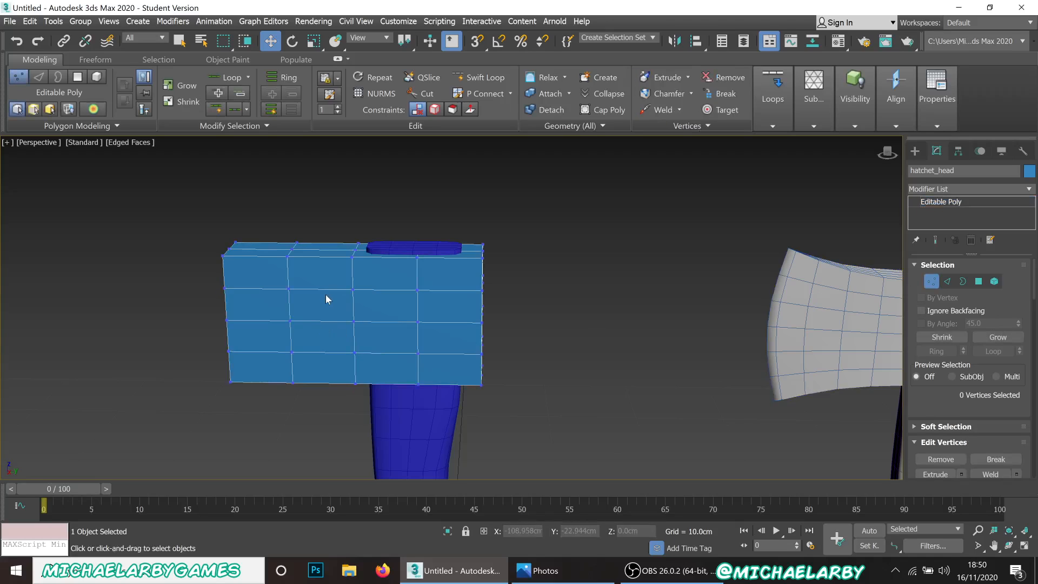
pyautogui.moveTo(351, 314)
pyautogui.keyDown('alt'); pyautogui.mouseDown(button='middle')
pyautogui.moveTo(354, 347)
pyautogui.moveTo(331, 344)
pyautogui.mouseUp(button='middle'); pyautogui.keyUp('alt')
pyautogui.moveTo(444, 404); pyautogui.dragTo(445, 404)
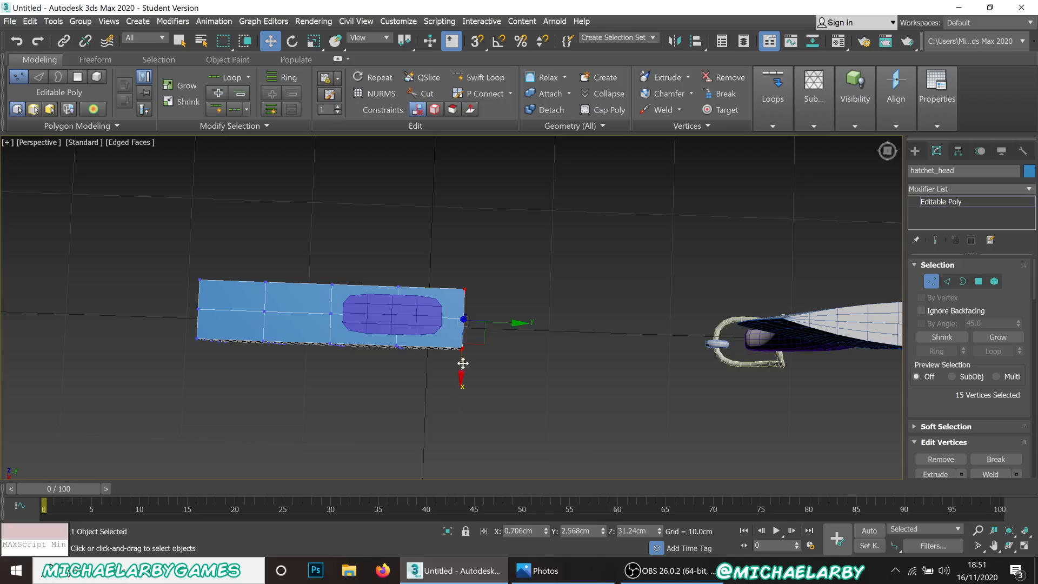
pyautogui.moveTo(500, 323); pyautogui.dragTo(492, 324)
# Scale the 15 vertices at the head's back end inward along X to taper the end slightly.
pyautogui.click(314, 41)
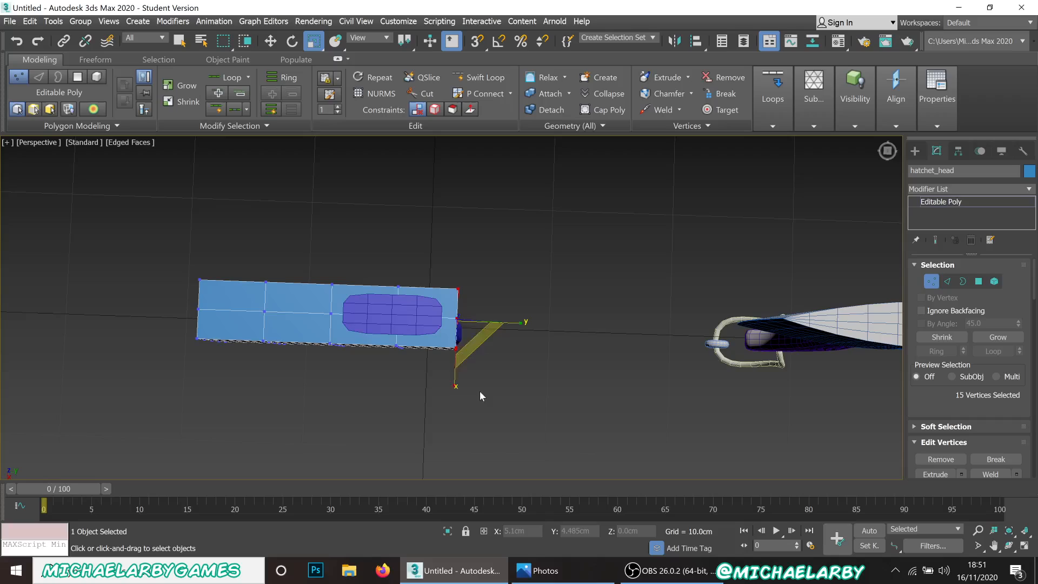
pyautogui.click(453, 374)
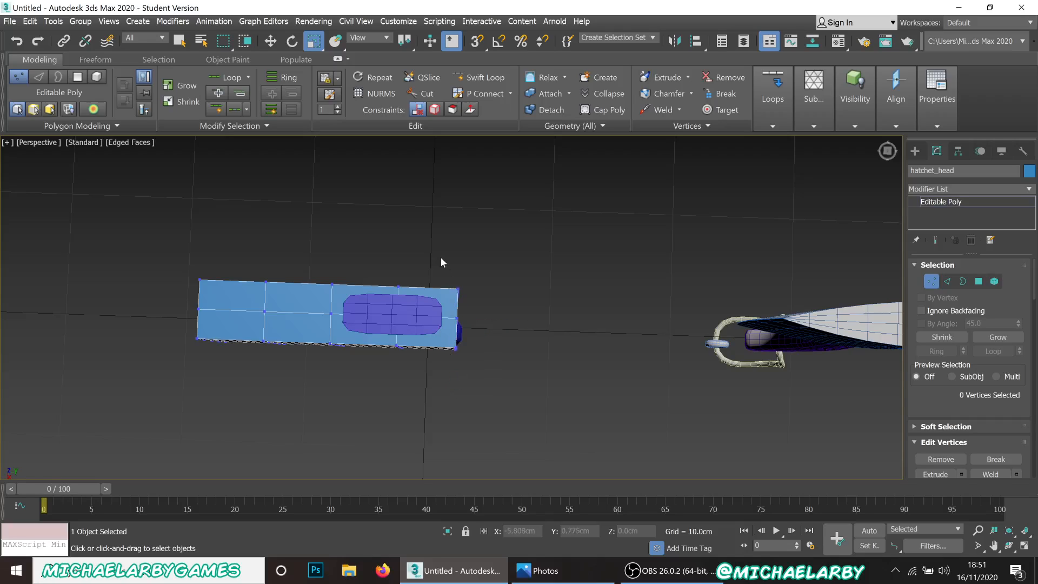
pyautogui.moveTo(505, 411); pyautogui.dragTo(504, 407)
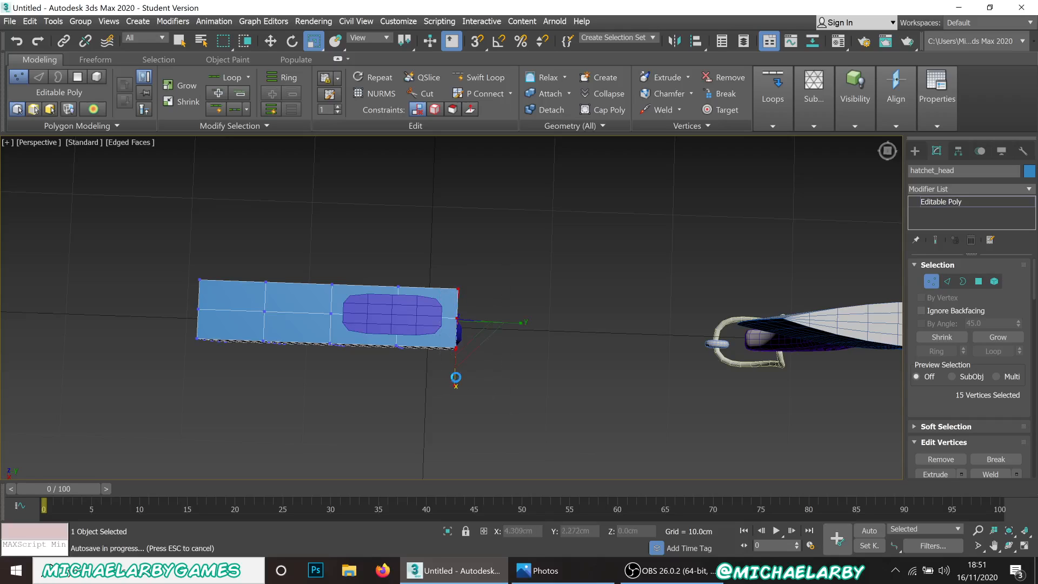
pyautogui.moveTo(456, 377)
pyautogui.mouseDown()
pyautogui.moveTo(456, 366)
pyautogui.moveTo(459, 376)
pyautogui.mouseUp()
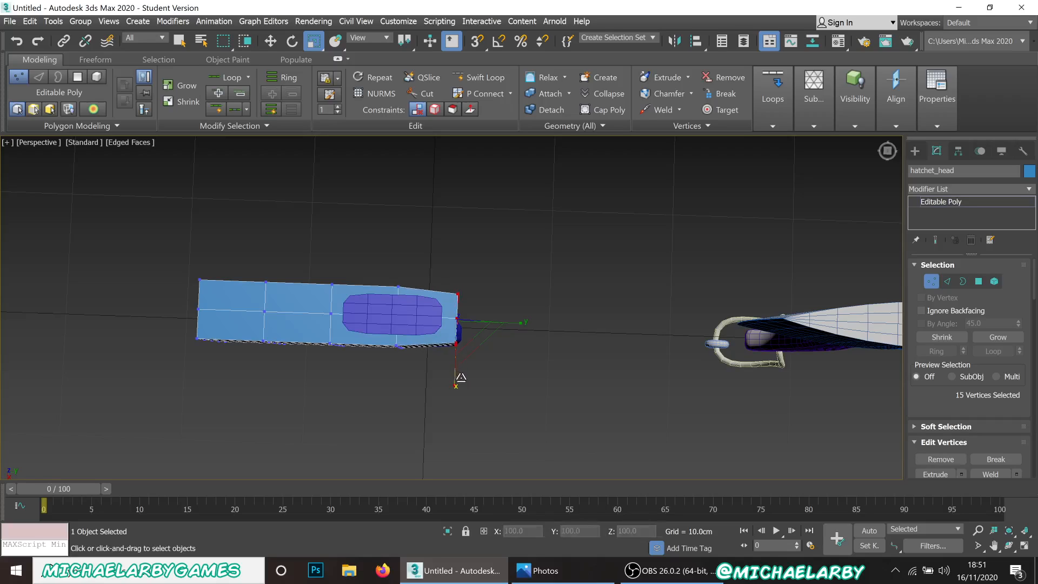
# Following the reference head's top profile, scale the two blade-side vertex columns narrower along X, and the outermost one further to a thin edge.
pyautogui.moveTo(545, 384); pyautogui.dragTo(288, 397, button='middle')
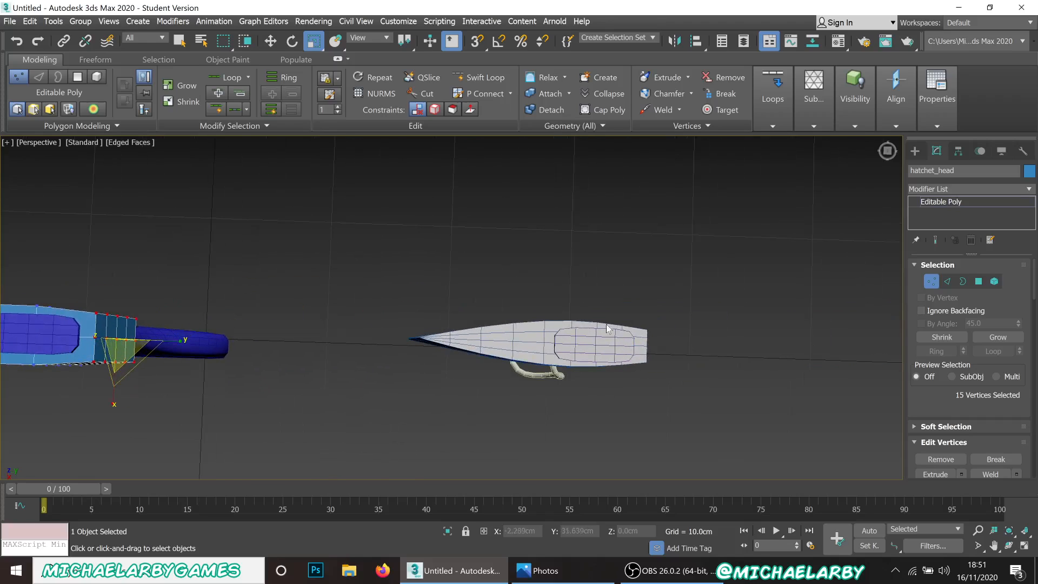
pyautogui.moveTo(231, 322)
pyautogui.mouseDown(button='middle')
pyautogui.moveTo(531, 292)
pyautogui.moveTo(688, 297)
pyautogui.mouseUp(button='middle')
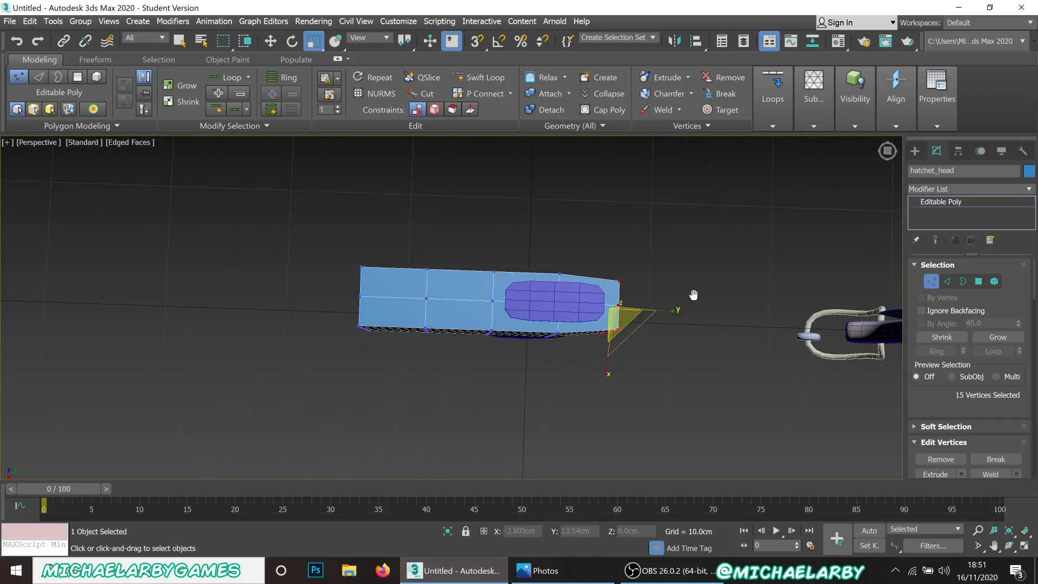
pyautogui.keyDown('alt'); pyautogui.moveTo(367, 331); pyautogui.dragTo(465, 297, button='middle'); pyautogui.keyUp('alt')
pyautogui.moveTo(500, 383); pyautogui.dragTo(512, 385)
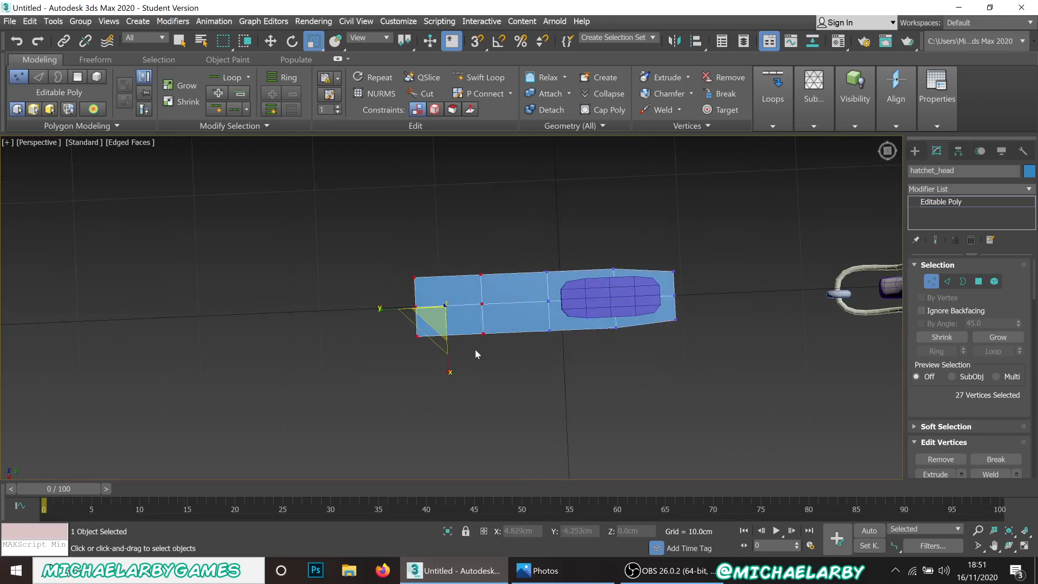
pyautogui.moveTo(451, 369)
pyautogui.mouseDown()
pyautogui.moveTo(447, 348)
pyautogui.moveTo(452, 373)
pyautogui.moveTo(417, 348)
pyautogui.moveTo(399, 273)
pyautogui.mouseUp()
pyautogui.click(377, 282)
pyautogui.moveTo(483, 391)
pyautogui.keyDown('alt'); pyautogui.mouseDown(button='middle')
pyautogui.moveTo(486, 324)
pyautogui.moveTo(486, 366)
pyautogui.mouseUp(button='middle'); pyautogui.keyUp('alt')
pyautogui.scroll(5, 386, 295)
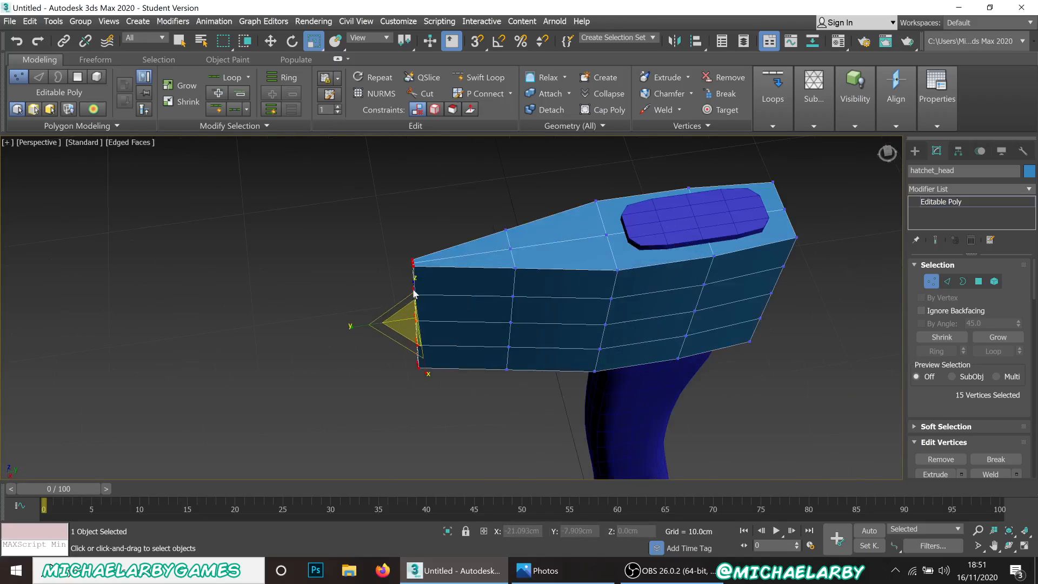
# Scale the 15 blade-edge vertices of the hatchet head narrower along X to form a sharp edge.
pyautogui.keyDown('alt'); pyautogui.moveTo(386, 295); pyautogui.dragTo(431, 297, button='middle'); pyautogui.keyUp('alt')
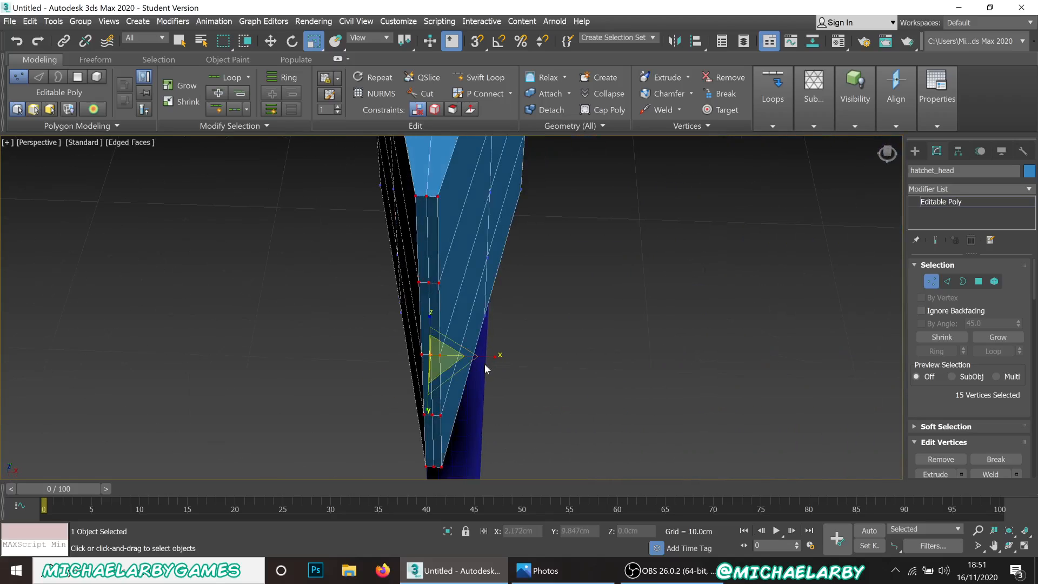
pyautogui.moveTo(482, 355); pyautogui.dragTo(427, 372)
pyautogui.moveTo(424, 215)
pyautogui.keyDown('alt'); pyautogui.mouseDown(button='middle')
pyautogui.moveTo(416, 260)
pyautogui.moveTo(361, 250)
pyautogui.moveTo(401, 283)
pyautogui.moveTo(416, 271)
pyautogui.moveTo(400, 273)
pyautogui.mouseUp(button='middle'); pyautogui.keyUp('alt')
pyautogui.scroll(4, 417, 256)
pyautogui.scroll(-4, 417, 257)
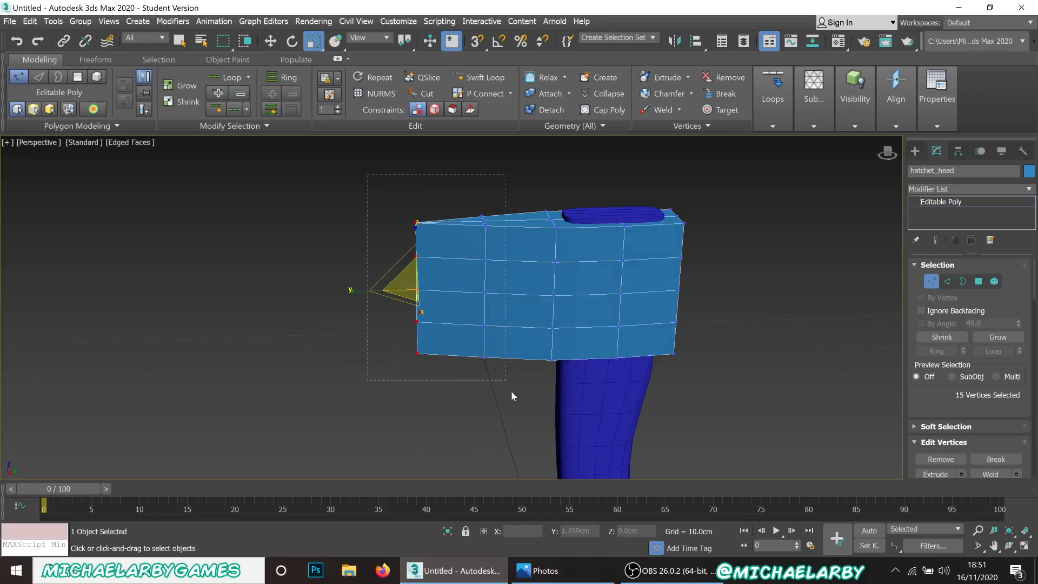
# Move the two outermost blade-side vertex columns outward along Y, and the outermost column slightly further.
pyautogui.moveTo(511, 396); pyautogui.dragTo(507, 391)
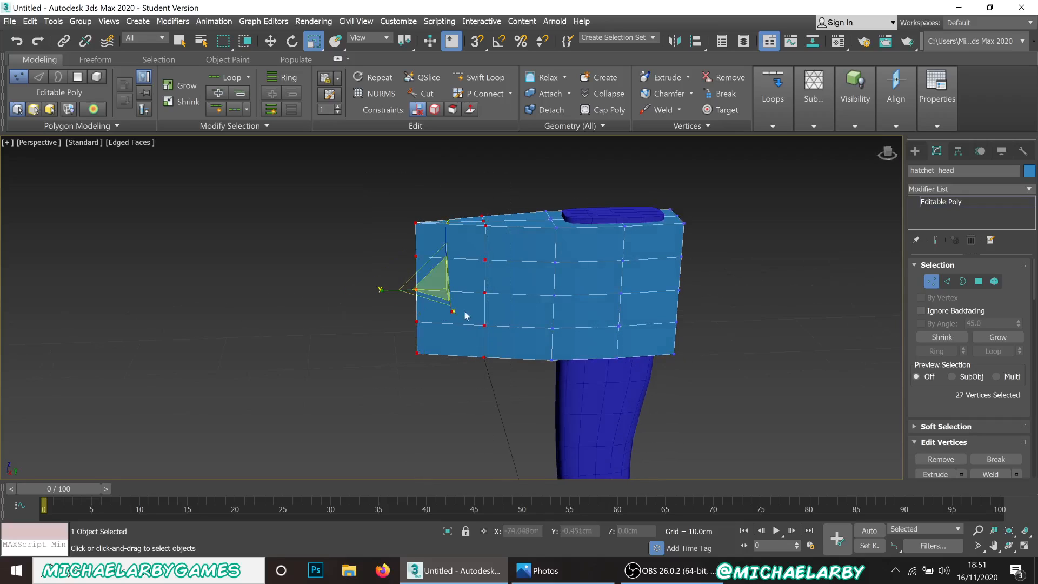
pyautogui.click(270, 38)
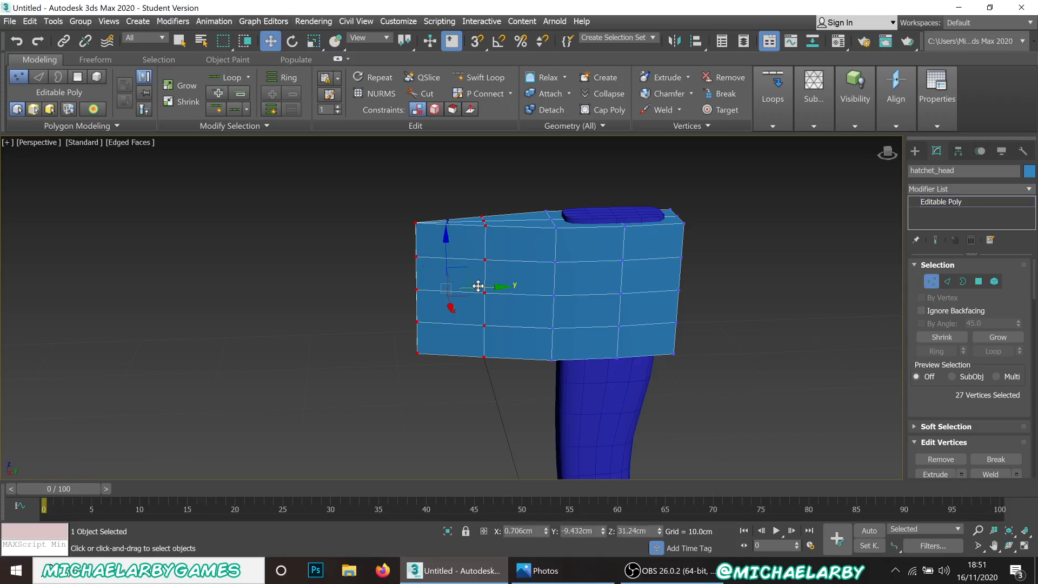
pyautogui.moveTo(478, 285); pyautogui.dragTo(470, 287)
pyautogui.click(369, 229)
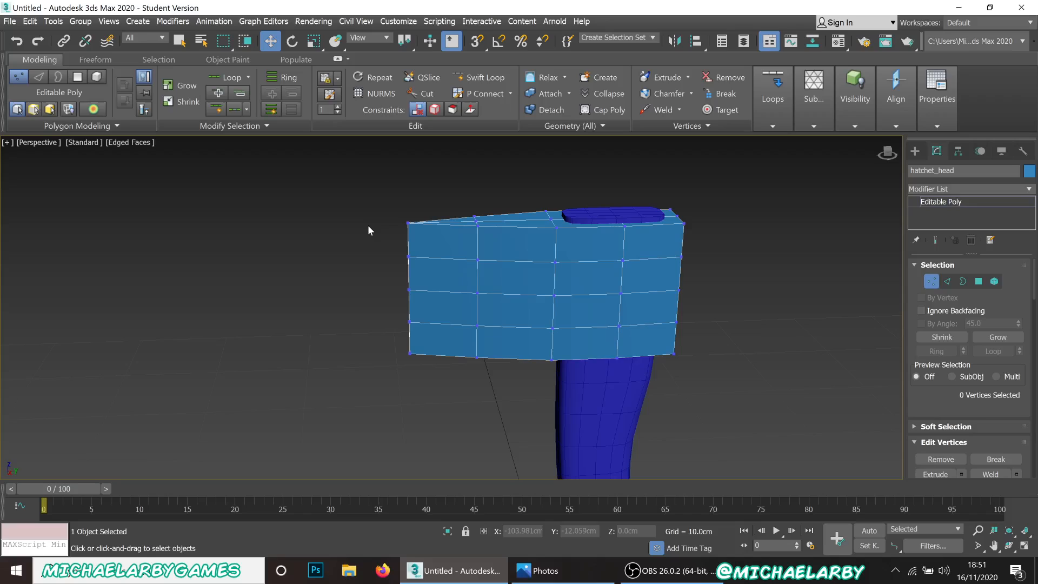
pyautogui.moveTo(431, 402); pyautogui.dragTo(431, 403)
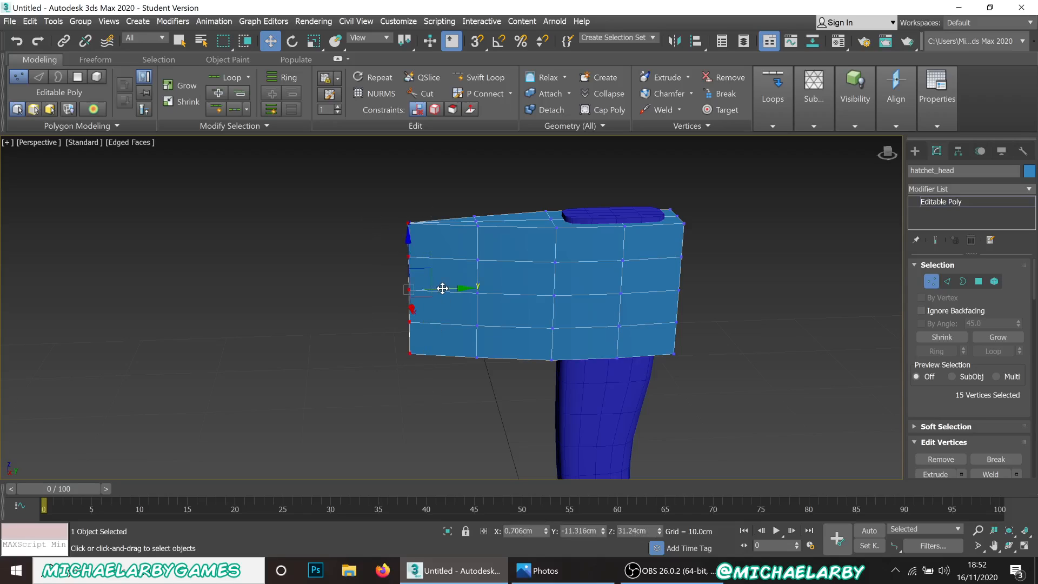
pyautogui.moveTo(442, 288); pyautogui.dragTo(403, 276)
# Following the reference head's side profile, scale the two outermost blade-side vertex columns slightly taller along Z.
pyautogui.scroll(-4, 405, 274)
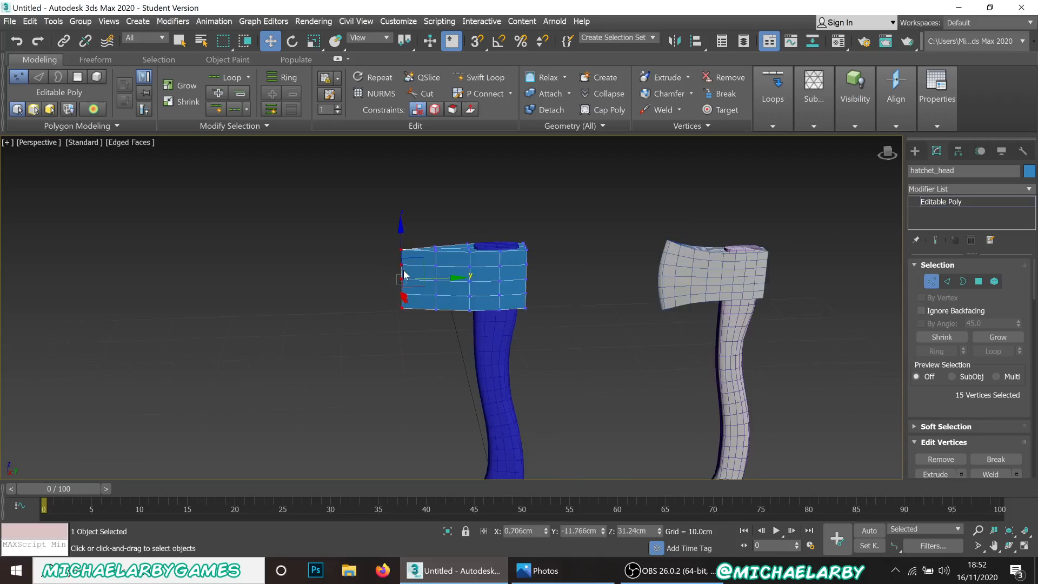
pyautogui.keyDown('alt'); pyautogui.moveTo(417, 327); pyautogui.dragTo(416, 322, button='middle'); pyautogui.keyUp('alt')
pyautogui.scroll(2, 452, 300)
pyautogui.scroll(4, 443, 292)
pyautogui.scroll(-2, 419, 291)
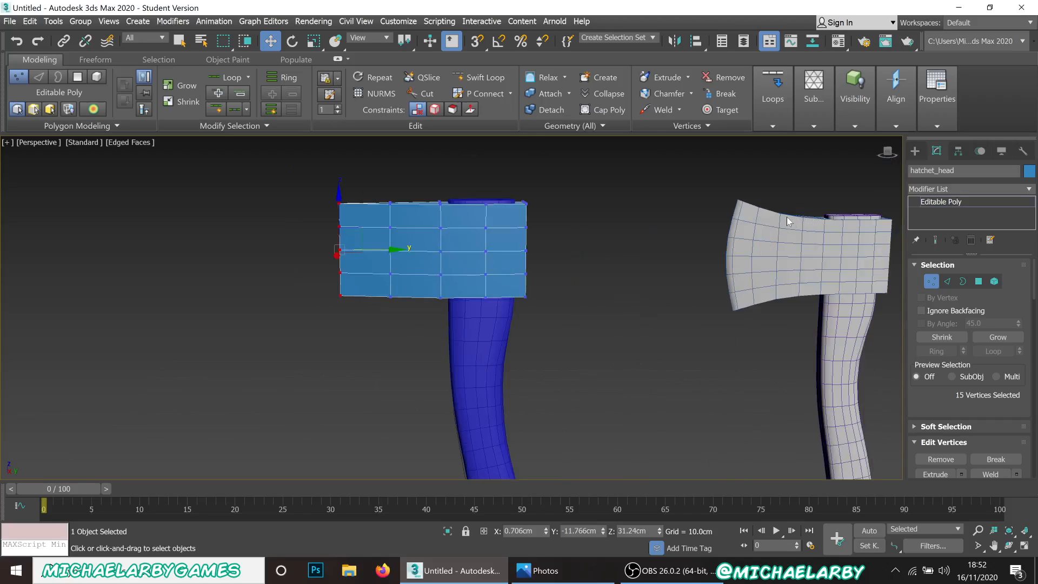
pyautogui.scroll(3, 309, 204)
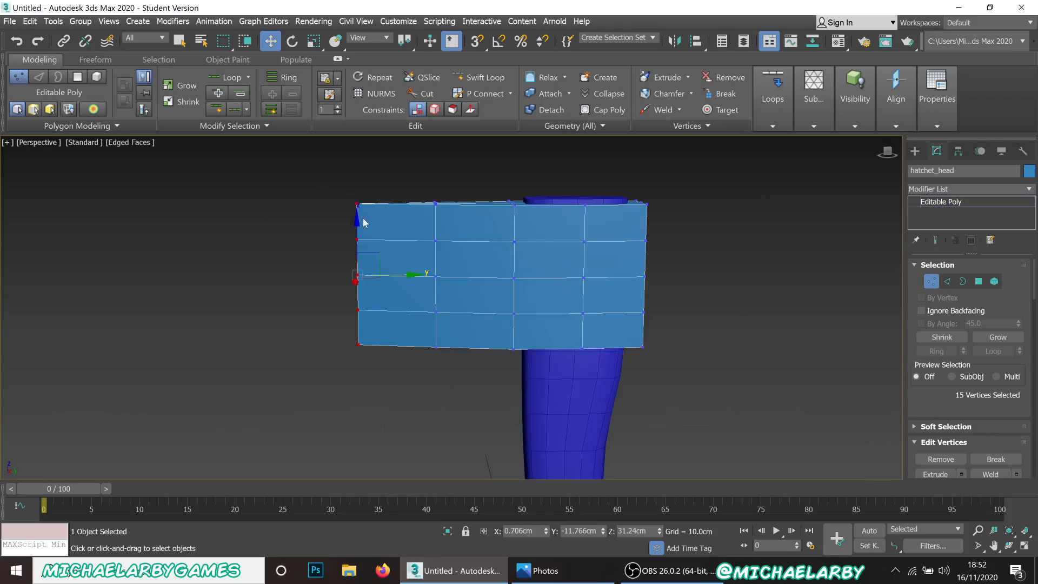
pyautogui.moveTo(457, 381); pyautogui.dragTo(455, 383)
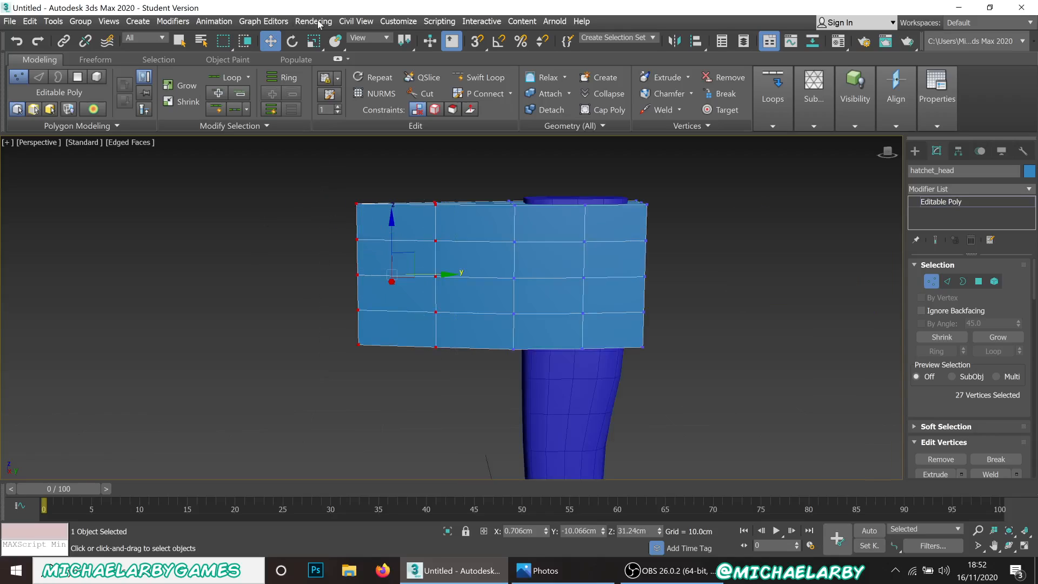
pyautogui.click(314, 41)
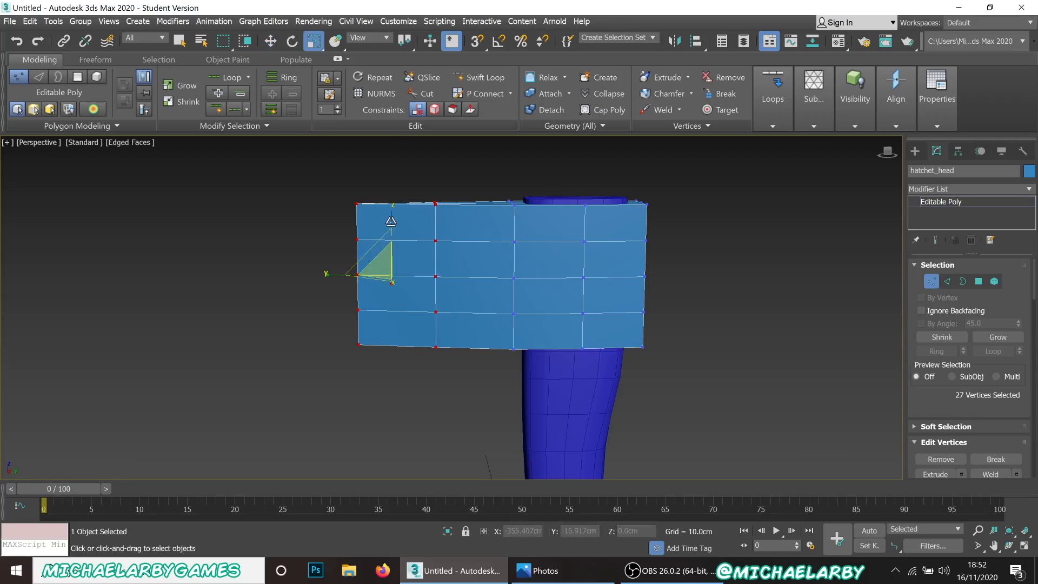
pyautogui.moveTo(391, 220); pyautogui.dragTo(391, 216)
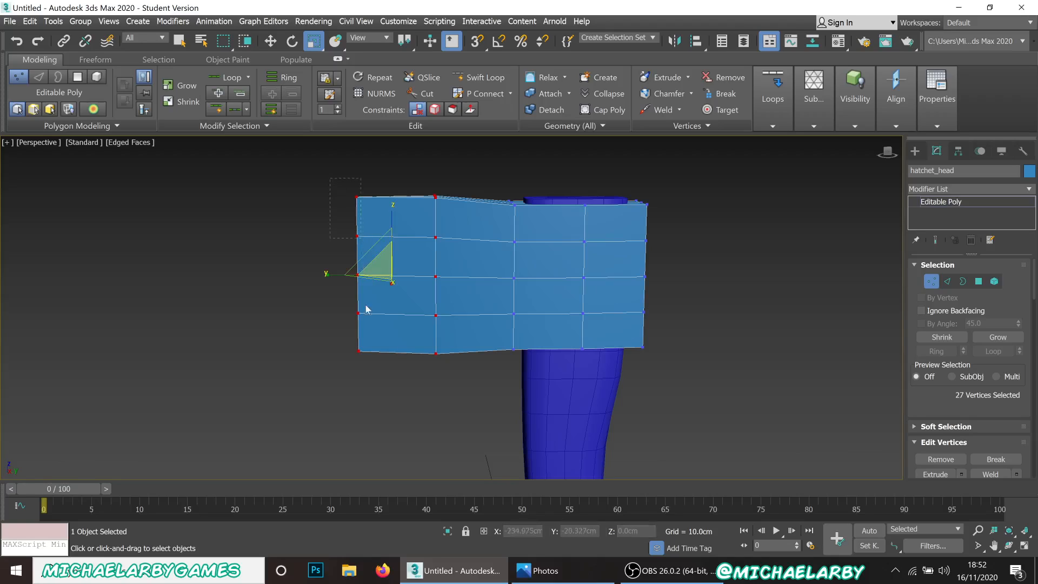
# Scale the 15 blade-edge vertices to about 129% along Z to flare the blade.
pyautogui.moveTo(370, 378); pyautogui.dragTo(370, 379)
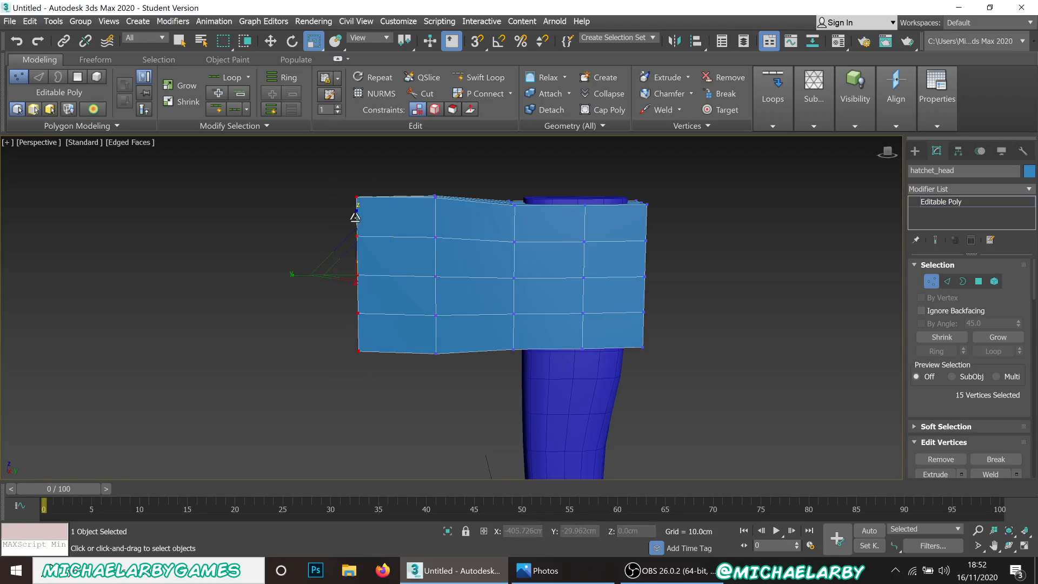
pyautogui.moveTo(355, 216); pyautogui.dragTo(355, 212)
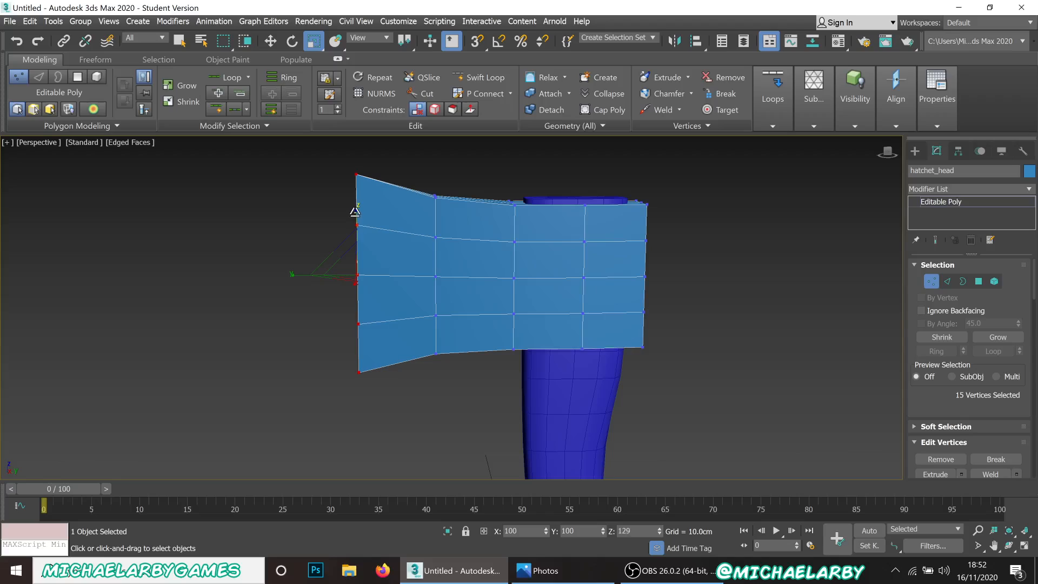
pyautogui.click(354, 313)
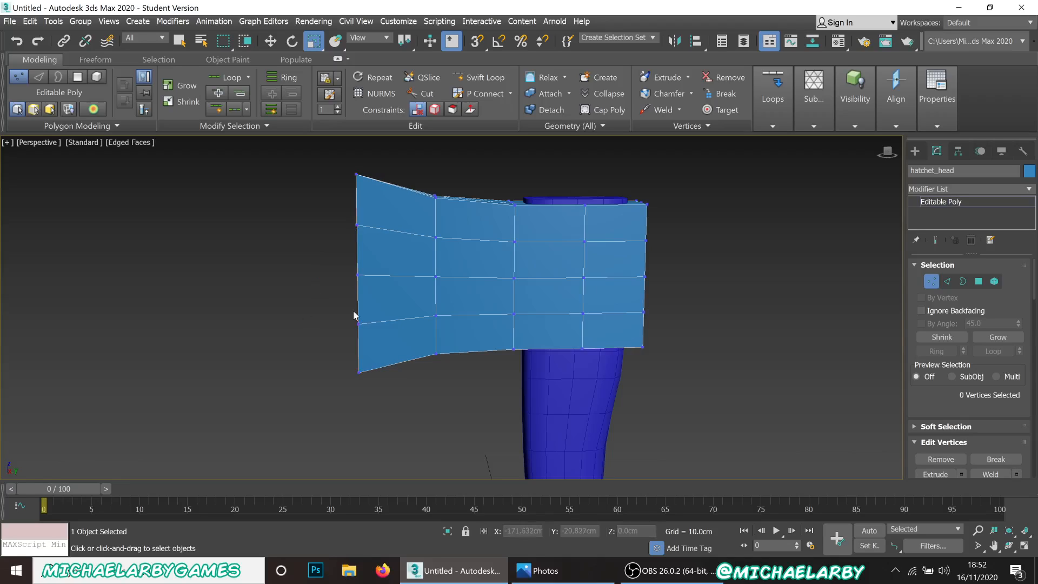
# Curve the blade edge like the reference by moving its nine inner vertices outward along Y, and the three middle ones about 0.2 cm further.
pyautogui.moveTo(473, 216); pyautogui.dragTo(320, 239, button='middle')
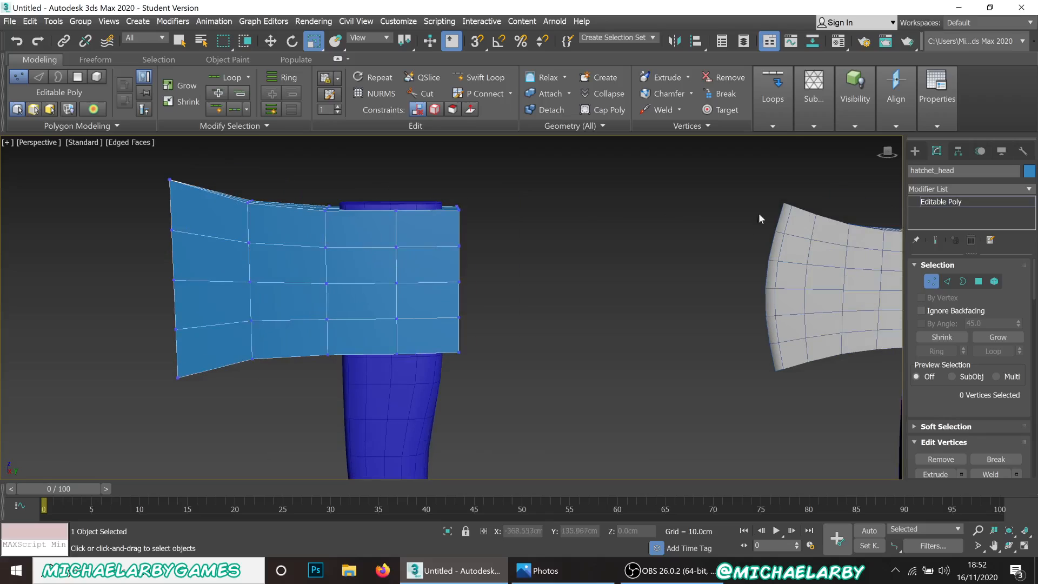
pyautogui.moveTo(117, 242); pyautogui.dragTo(208, 226, button='middle')
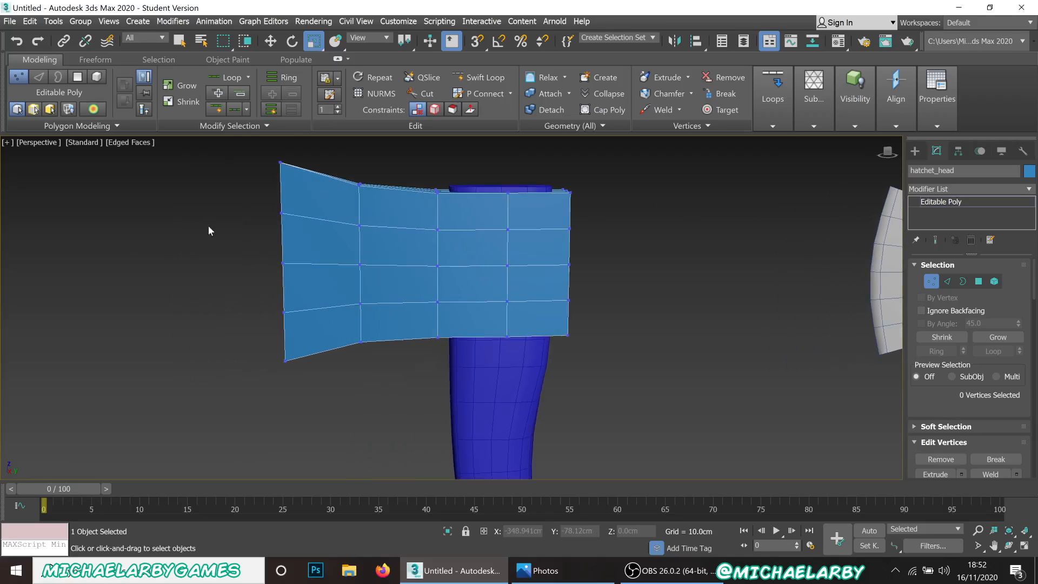
pyautogui.moveTo(304, 320); pyautogui.dragTo(297, 317)
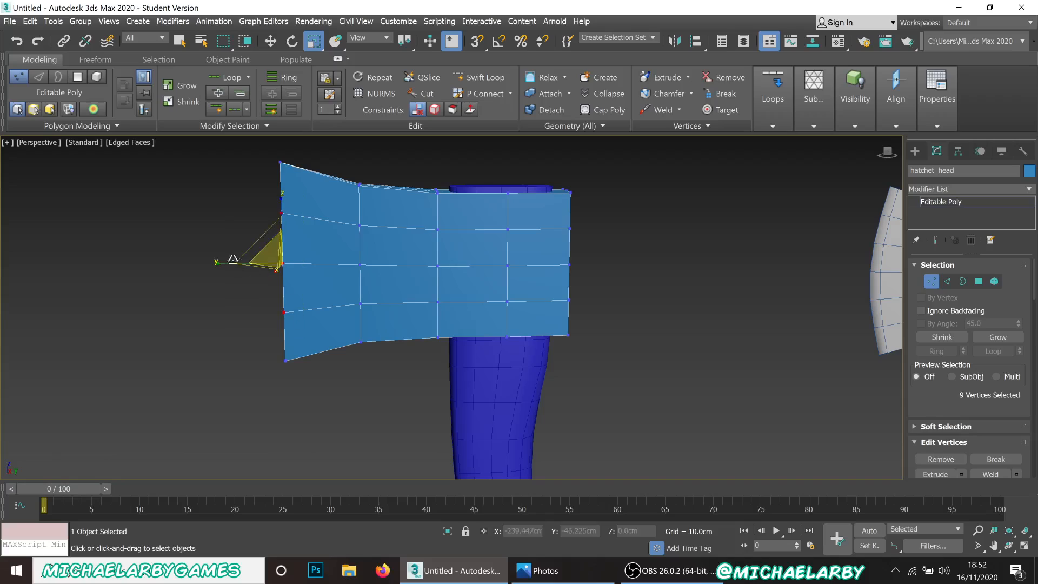
pyautogui.click(270, 41)
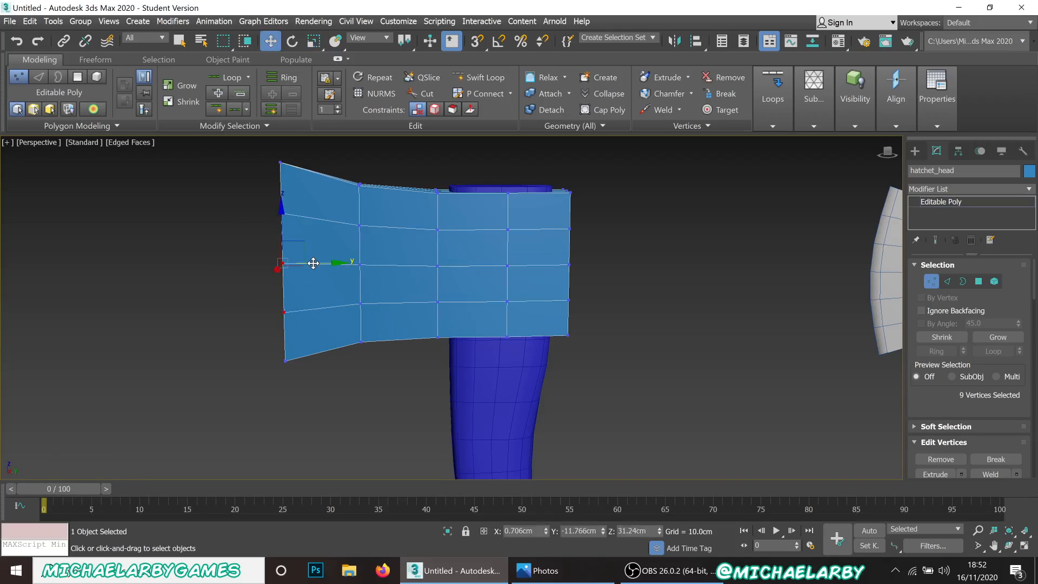
pyautogui.moveTo(313, 263)
pyautogui.mouseDown()
pyautogui.moveTo(290, 278)
pyautogui.moveTo(304, 263)
pyautogui.mouseUp()
pyautogui.click(248, 247)
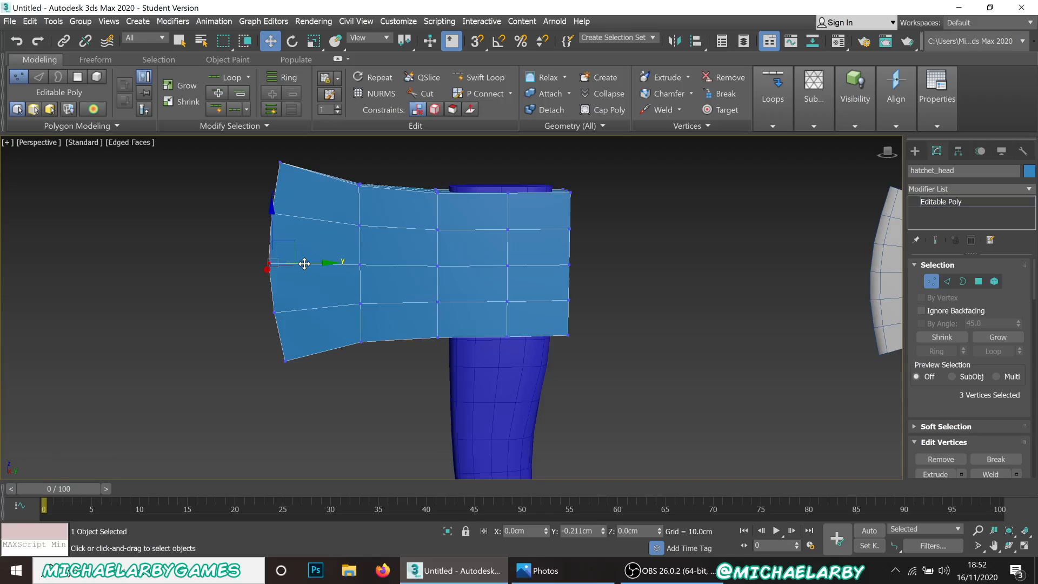
pyautogui.click(290, 364)
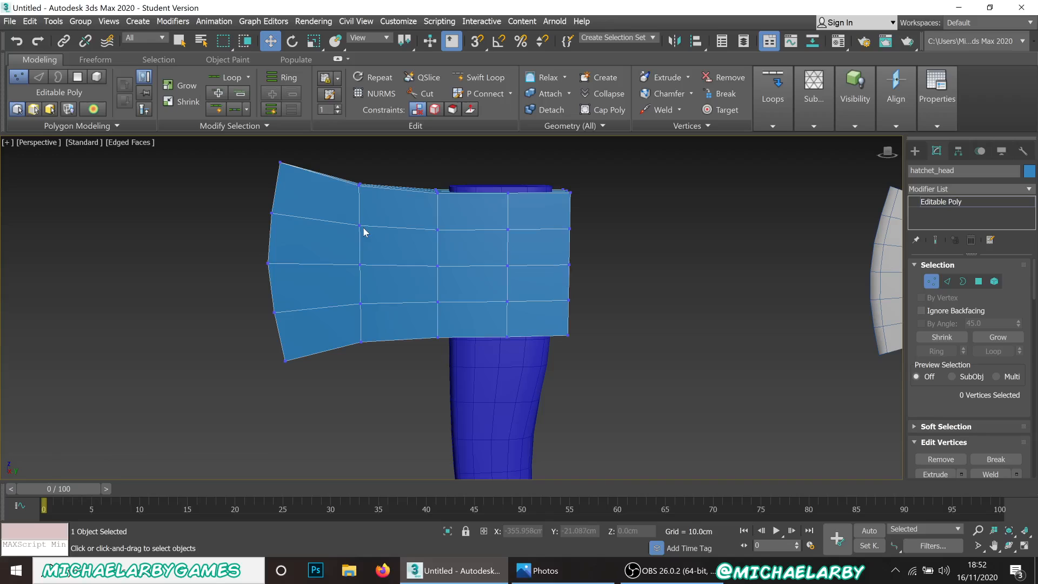
# Select the 12-edge loop just in front of the handle on the head and scale it to about 91% along X.
pyautogui.moveTo(363, 286)
pyautogui.keyDown('alt'); pyautogui.mouseDown(button='middle')
pyautogui.moveTo(375, 268)
pyautogui.moveTo(346, 280)
pyautogui.moveTo(336, 266)
pyautogui.moveTo(377, 290)
pyautogui.moveTo(376, 316)
pyautogui.moveTo(368, 307)
pyautogui.moveTo(379, 310)
pyautogui.mouseUp(button='middle'); pyautogui.keyUp('alt')
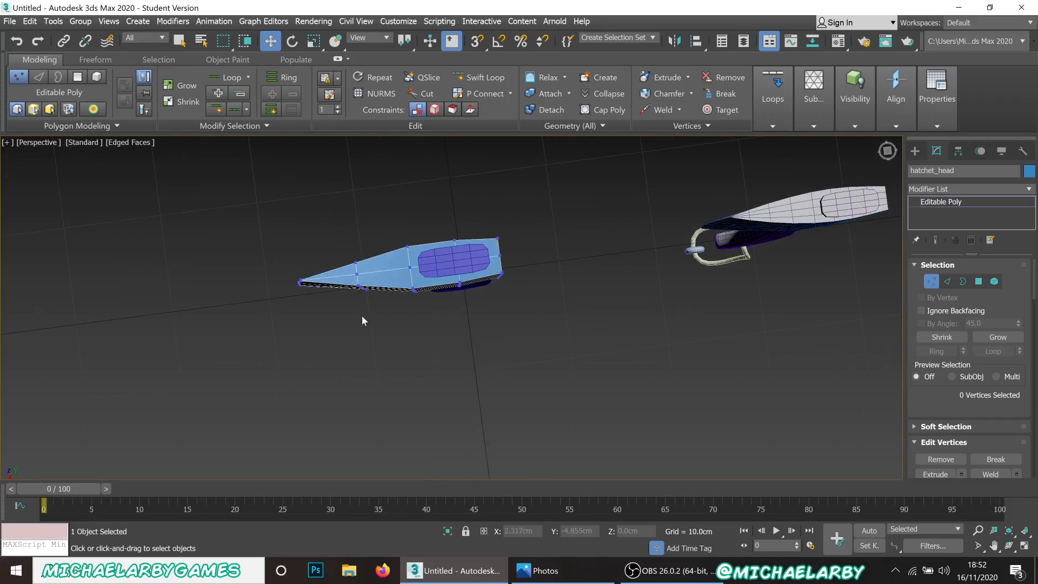
pyautogui.moveTo(419, 276)
pyautogui.keyDown('alt'); pyautogui.mouseDown(button='middle')
pyautogui.moveTo(419, 222)
pyautogui.moveTo(421, 276)
pyautogui.moveTo(446, 269)
pyautogui.mouseUp(button='middle'); pyautogui.keyUp('alt')
pyautogui.scroll(5, 445, 269)
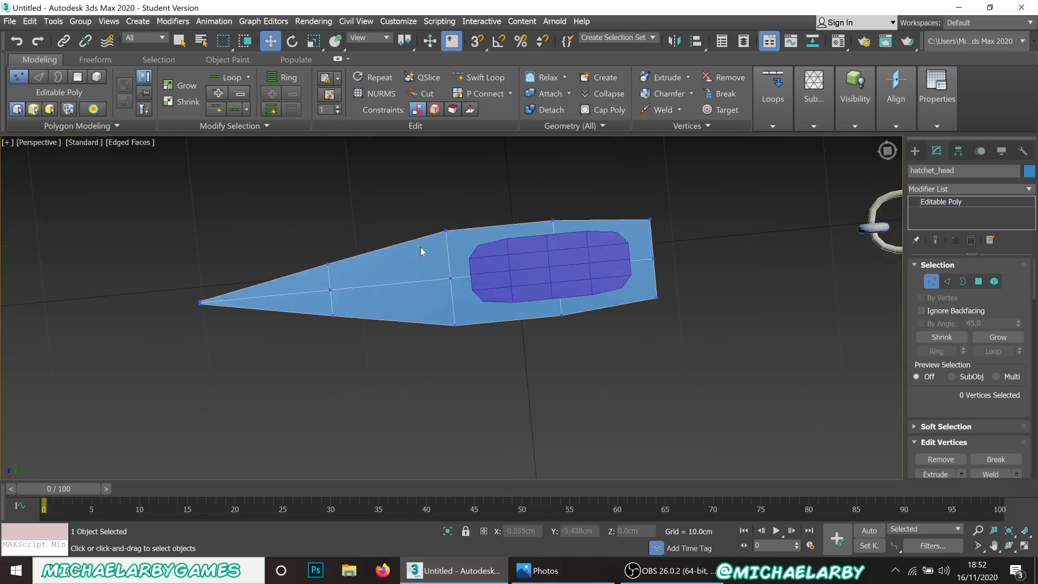
pyautogui.moveTo(479, 352); pyautogui.dragTo(475, 352)
pyautogui.moveTo(462, 342)
pyautogui.keyDown('alt'); pyautogui.mouseDown(button='middle')
pyautogui.moveTo(454, 306)
pyautogui.moveTo(469, 261)
pyautogui.moveTo(456, 341)
pyautogui.moveTo(454, 322)
pyautogui.mouseUp(button='middle'); pyautogui.keyUp('alt')
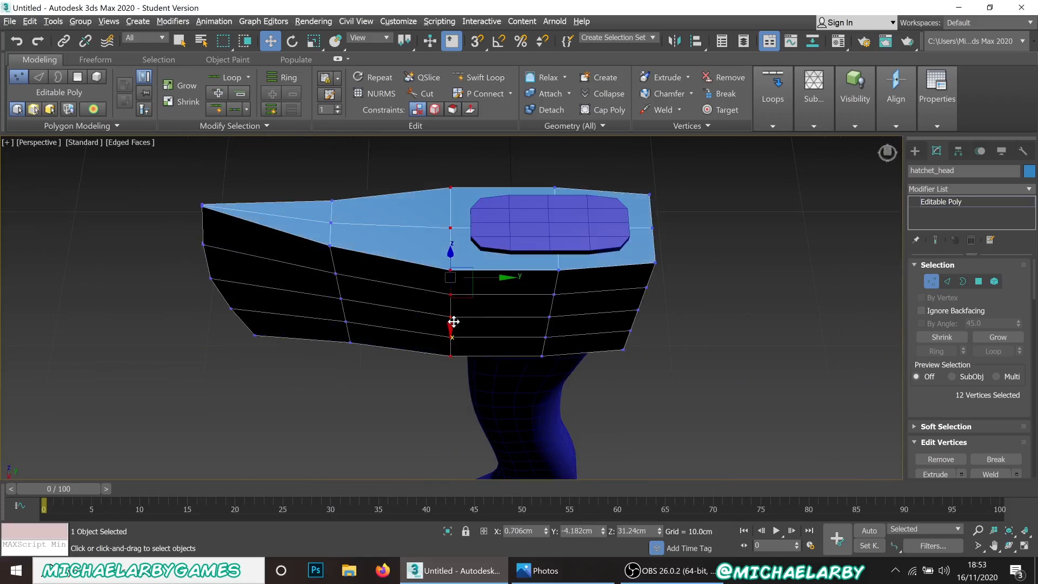
pyautogui.click(947, 281)
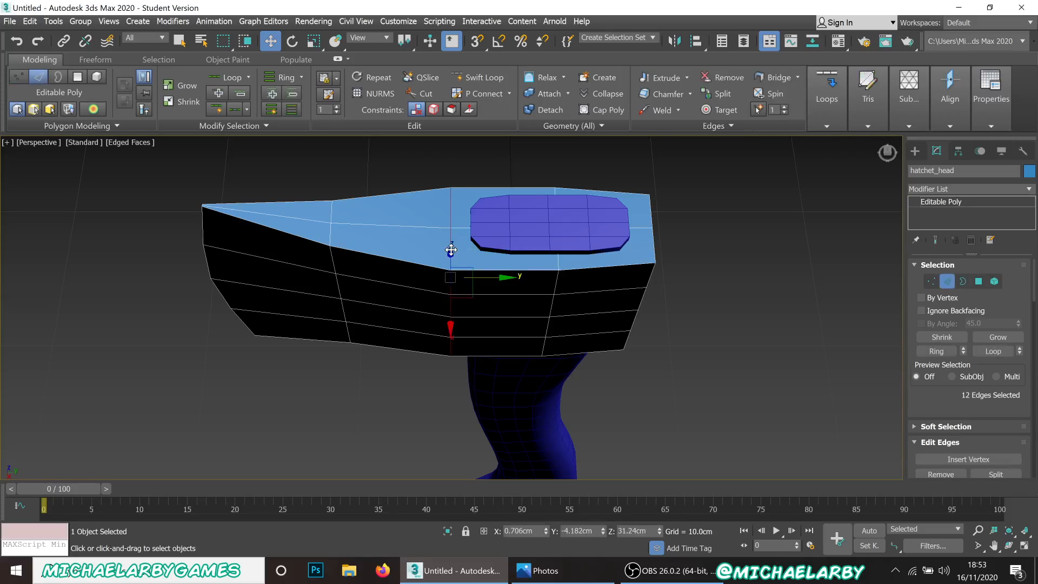
pyautogui.moveTo(451, 250)
pyautogui.keyDown('alt'); pyautogui.mouseDown(button='middle')
pyautogui.moveTo(517, 293)
pyautogui.moveTo(449, 353)
pyautogui.mouseUp(button='middle'); pyautogui.keyUp('alt')
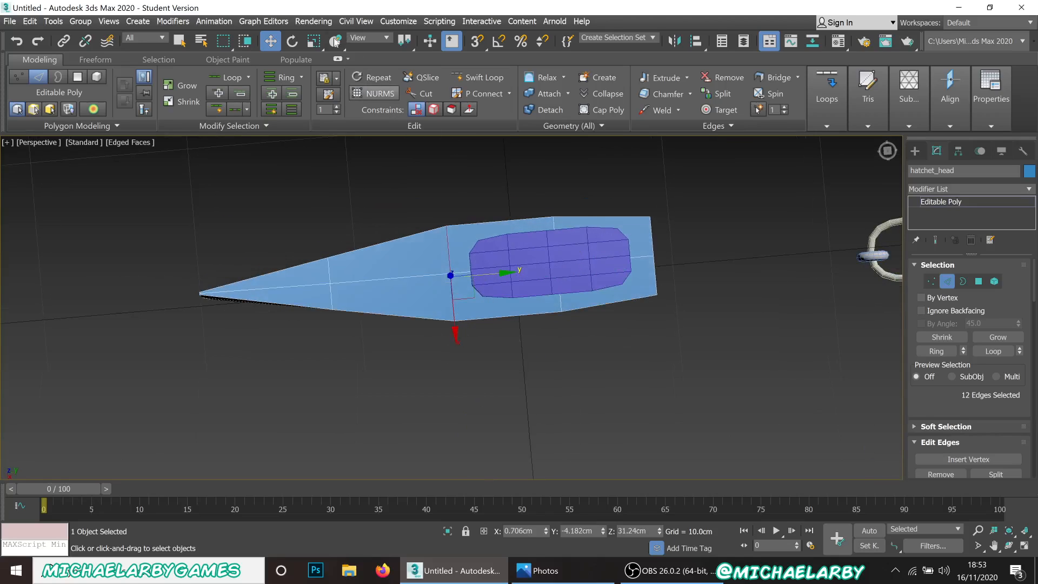
pyautogui.click(314, 40)
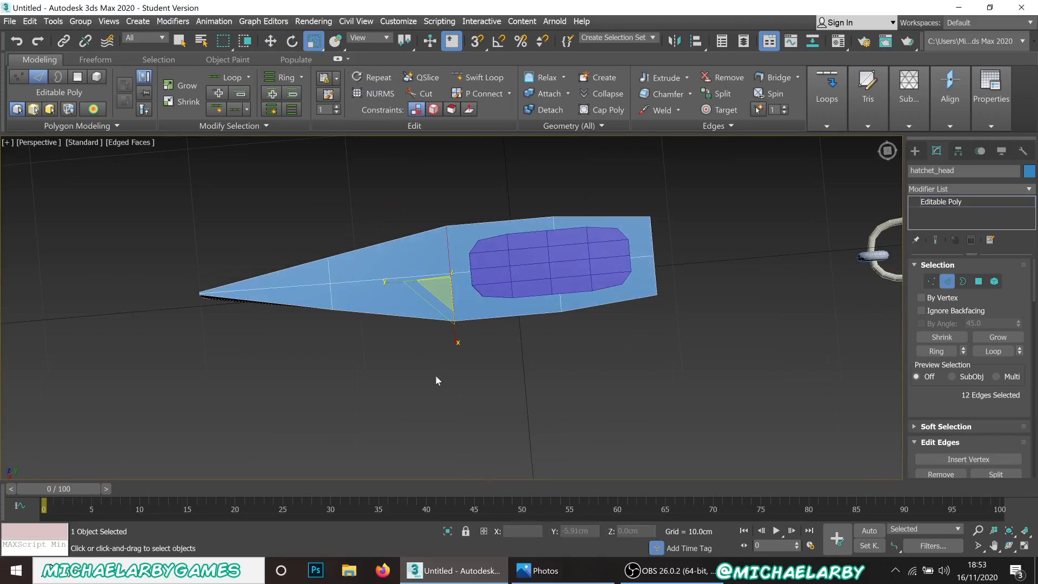
pyautogui.moveTo(457, 333); pyautogui.dragTo(457, 334)
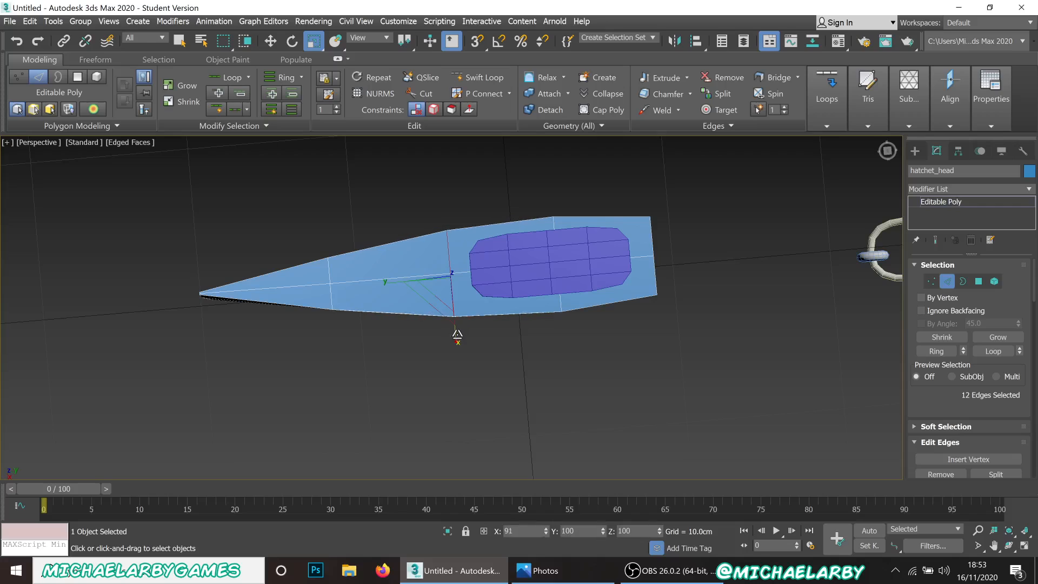
pyautogui.moveTo(405, 297)
pyautogui.keyDown('alt'); pyautogui.mouseDown(button='middle')
pyautogui.moveTo(412, 318)
pyautogui.moveTo(398, 271)
pyautogui.moveTo(401, 282)
pyautogui.moveTo(417, 270)
pyautogui.mouseUp(button='middle'); pyautogui.keyUp('alt')
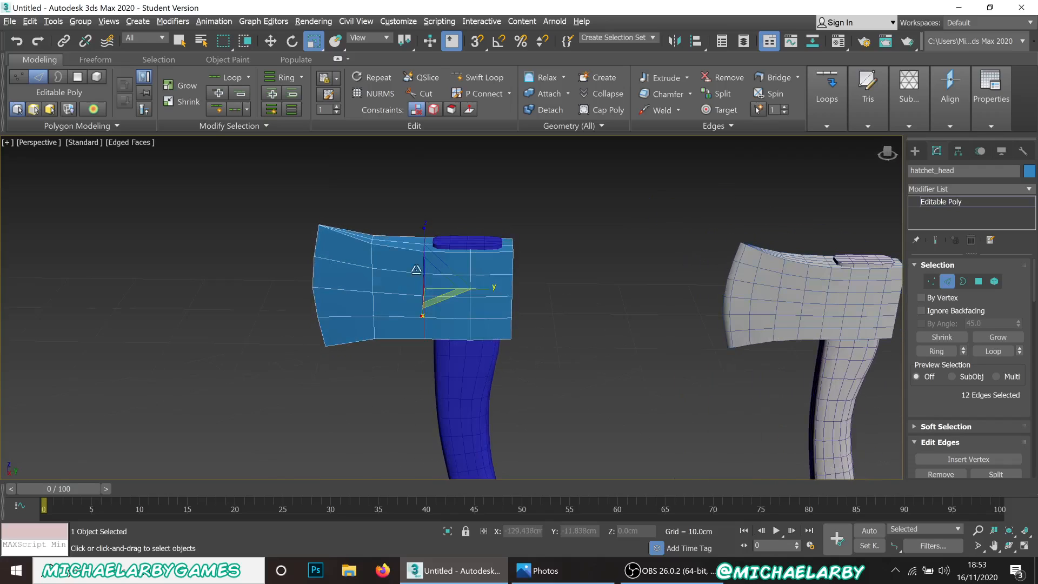
# Leave edge level and add a TurboSmooth modifier to the hatchet head, checking the smoothed shape.
pyautogui.click(950, 282)
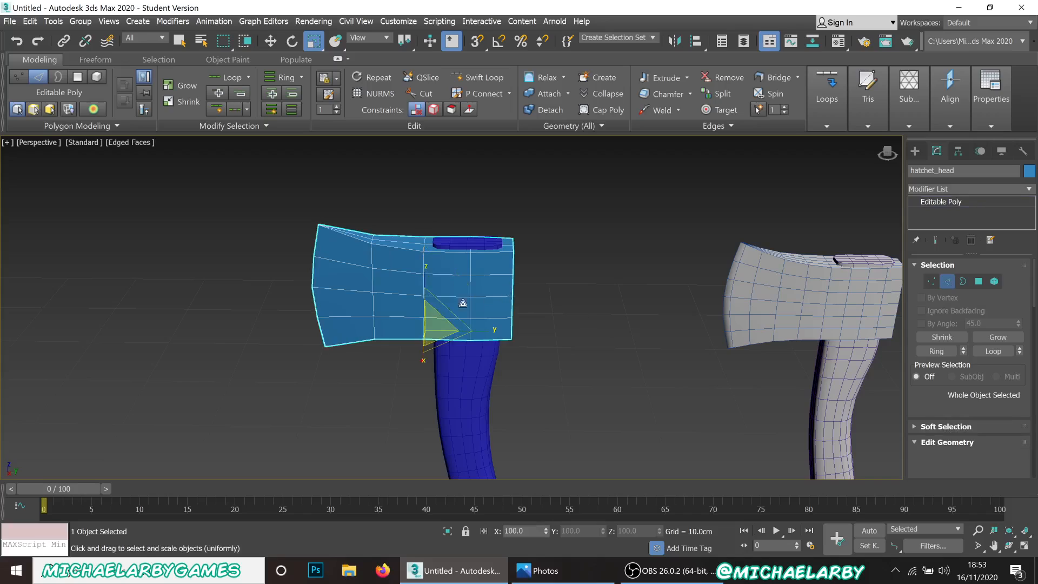
pyautogui.click(1030, 189)
pyautogui.moveTo(1032, 217); pyautogui.dragTo(1032, 473)
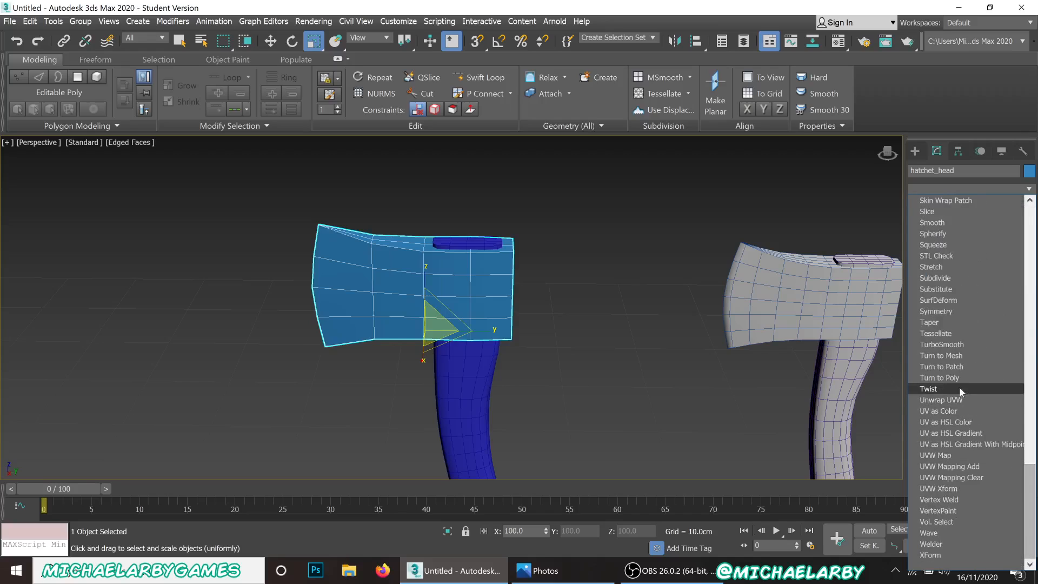
pyautogui.click(946, 345)
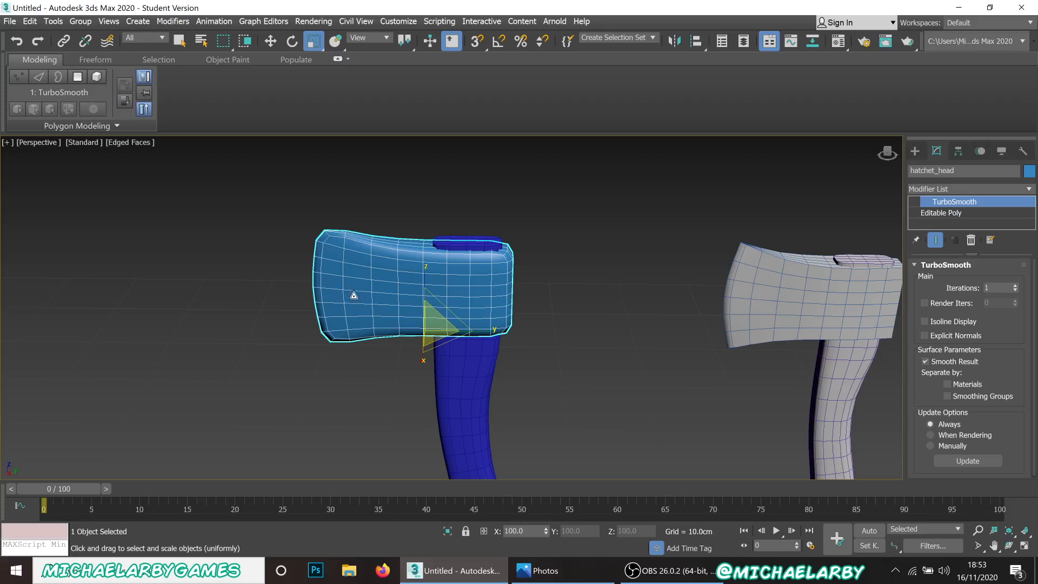
pyautogui.moveTo(379, 296)
pyautogui.keyDown('alt'); pyautogui.mouseDown(button='middle')
pyautogui.moveTo(357, 269)
pyautogui.moveTo(384, 294)
pyautogui.moveTo(372, 296)
pyautogui.moveTo(384, 282)
pyautogui.moveTo(463, 267)
pyautogui.moveTo(447, 254)
pyautogui.moveTo(363, 255)
pyautogui.moveTo(447, 250)
pyautogui.moveTo(403, 256)
pyautogui.moveTo(471, 274)
pyautogui.moveTo(461, 262)
pyautogui.moveTo(400, 261)
pyautogui.mouseUp(button='middle'); pyautogui.keyUp('alt')
# Crease the 12 edges outlining the head's flat back face to about 1.0, and check the result under TurboSmooth.
pyautogui.click(998, 215)
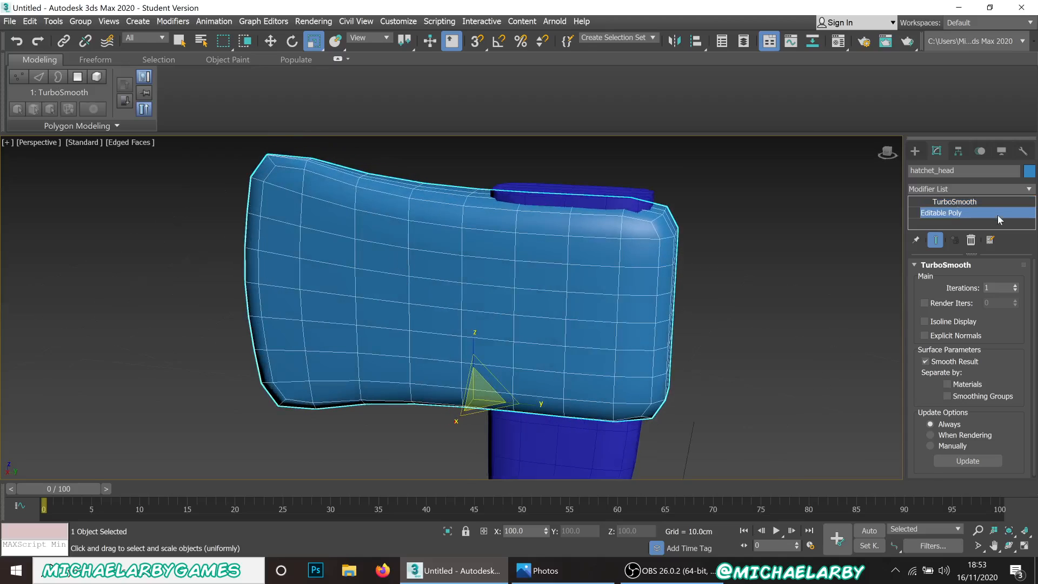
pyautogui.moveTo(677, 281)
pyautogui.keyDown('alt'); pyautogui.mouseDown(button='middle')
pyautogui.moveTo(643, 280)
pyautogui.moveTo(656, 280)
pyautogui.mouseUp(button='middle'); pyautogui.keyUp('alt')
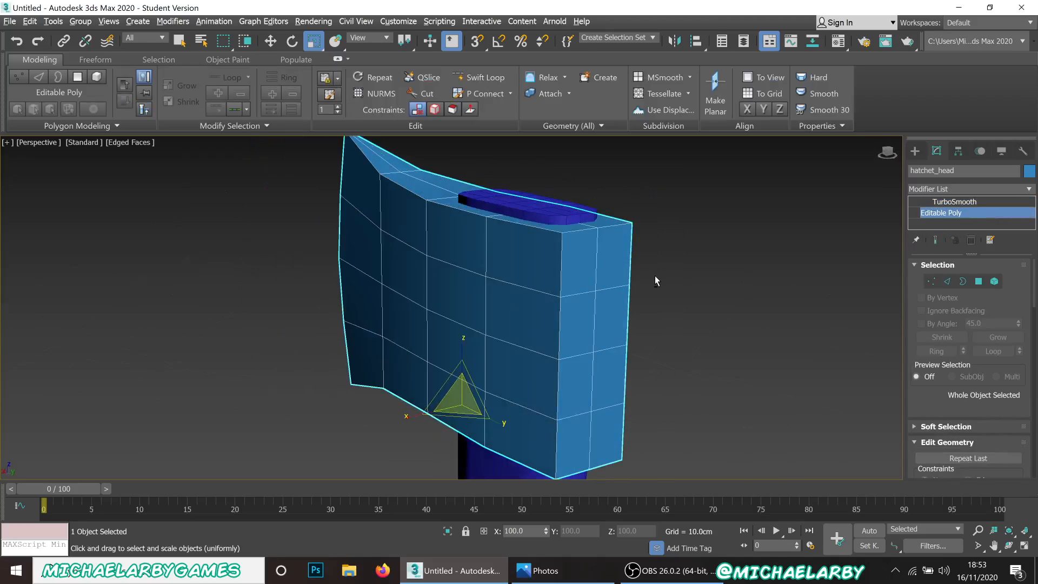
pyautogui.click(946, 281)
pyautogui.doubleClick(427, 281)
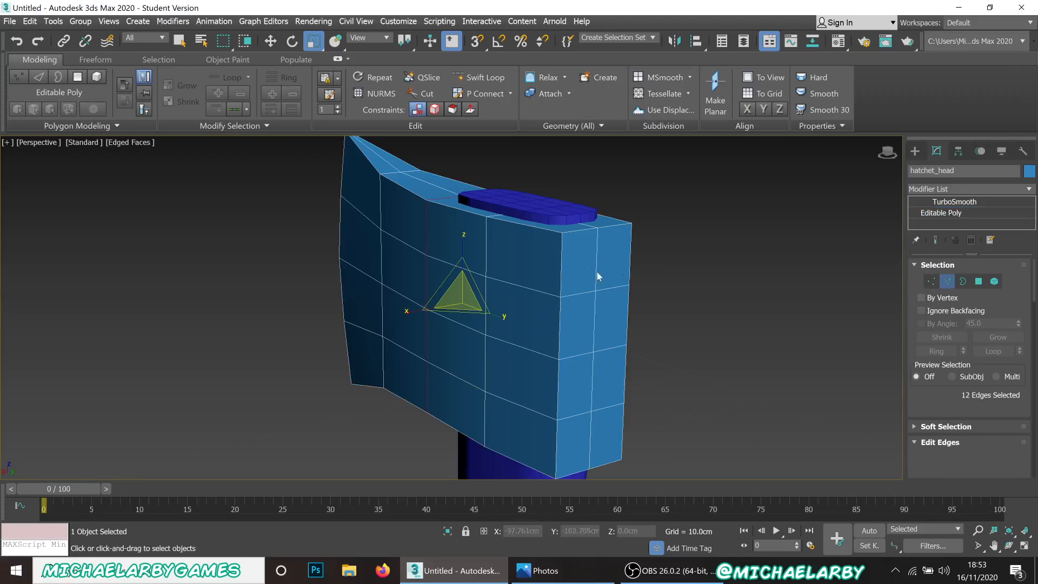
pyautogui.doubleClick(563, 260)
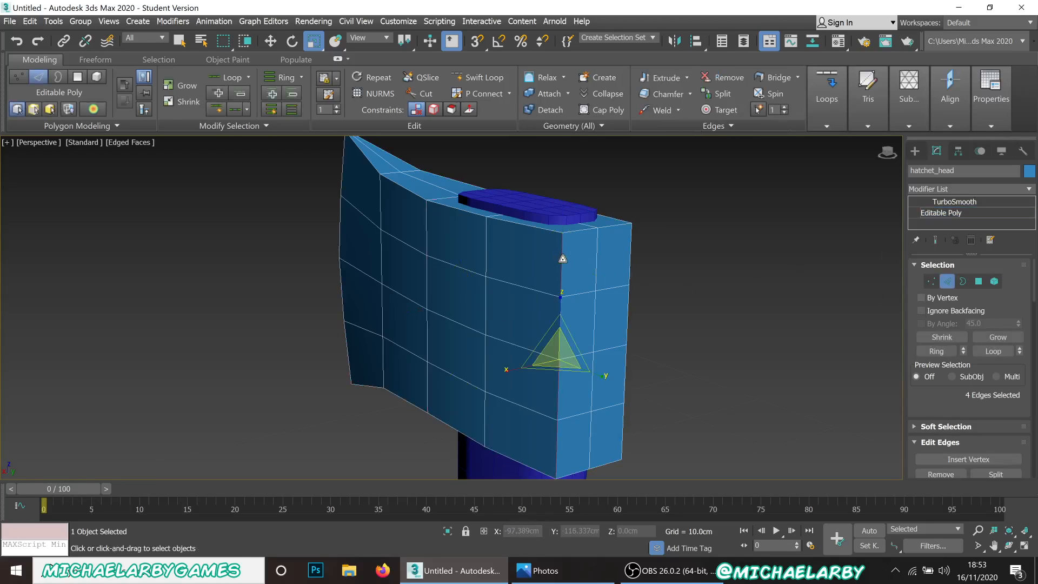
pyautogui.keyDown('ctrl'); pyautogui.doubleClick(630, 267); pyautogui.keyUp('ctrl')
pyautogui.moveTo(599, 367)
pyautogui.keyDown('alt'); pyautogui.mouseDown(button='middle')
pyautogui.moveTo(563, 359)
pyautogui.moveTo(617, 347)
pyautogui.moveTo(586, 364)
pyautogui.moveTo(594, 376)
pyautogui.mouseUp(button='middle'); pyautogui.keyUp('alt')
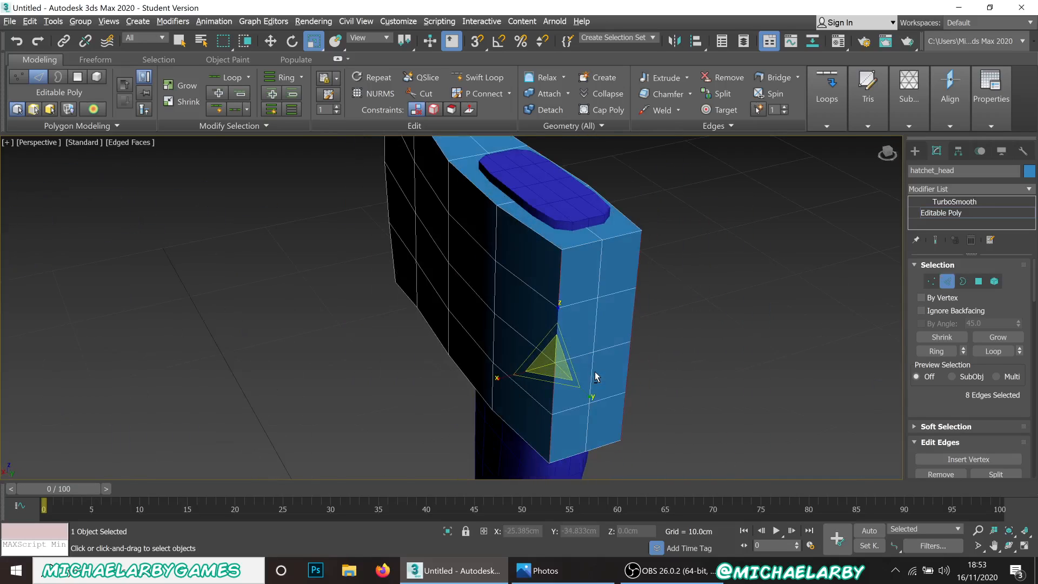
pyautogui.keyDown('ctrl'); pyautogui.click(574, 251); pyautogui.keyUp('ctrl')
pyautogui.keyDown('ctrl'); pyautogui.click(611, 247); pyautogui.keyUp('ctrl')
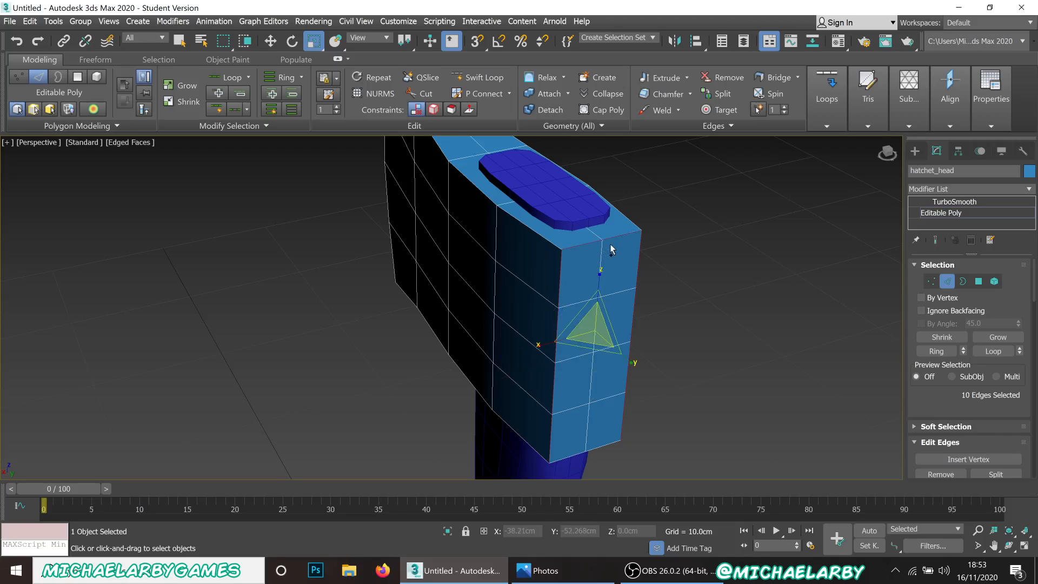
pyautogui.keyDown('alt'); pyautogui.moveTo(573, 293); pyautogui.dragTo(567, 350, button='middle'); pyautogui.keyUp('alt')
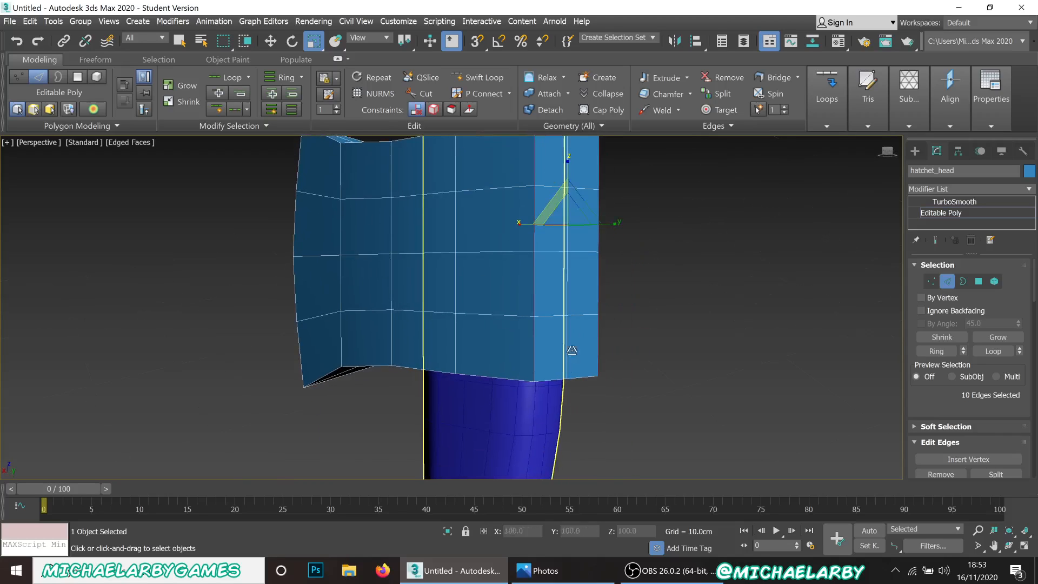
pyautogui.keyDown('ctrl'); pyautogui.click(554, 377); pyautogui.keyUp('ctrl')
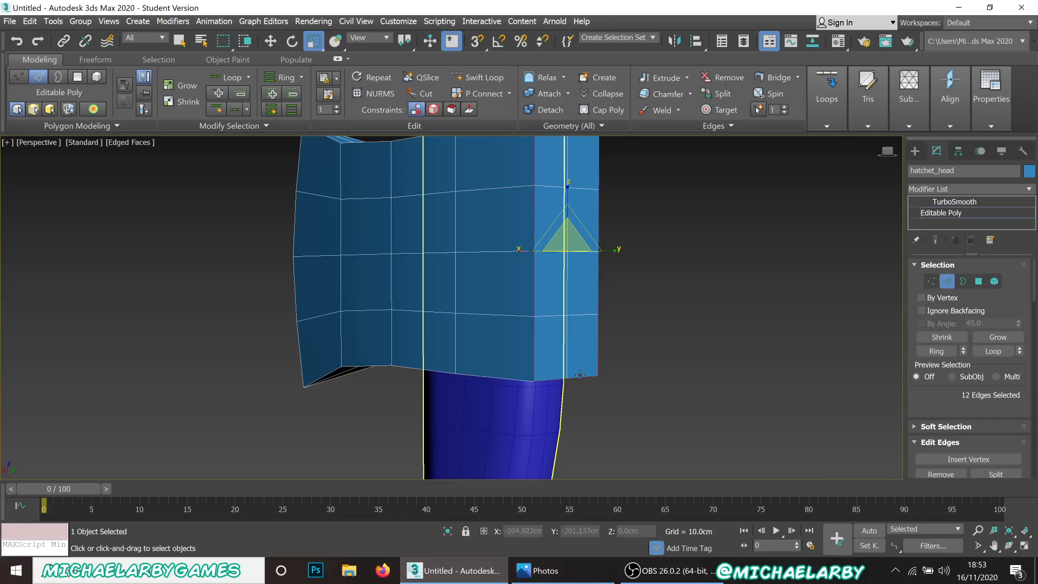
pyautogui.moveTo(573, 328)
pyautogui.keyDown('alt'); pyautogui.mouseDown(button='middle')
pyautogui.moveTo(535, 325)
pyautogui.moveTo(591, 274)
pyautogui.moveTo(567, 335)
pyautogui.moveTo(568, 392)
pyautogui.mouseUp(button='middle'); pyautogui.keyUp('alt')
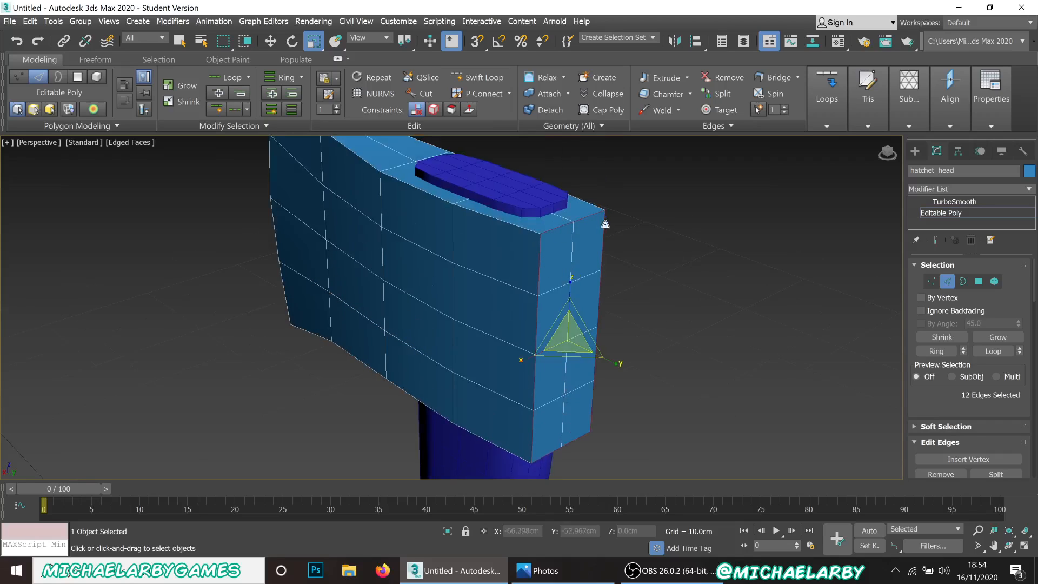
pyautogui.scroll(-5, 972, 368)
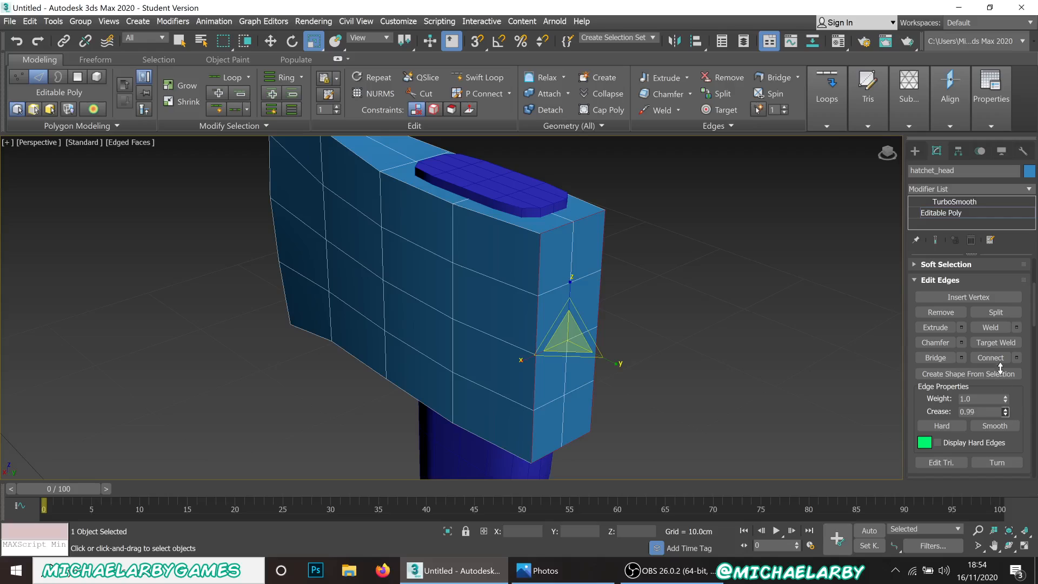
pyautogui.moveTo(1000, 368); pyautogui.dragTo(992, 316)
pyautogui.click(965, 203)
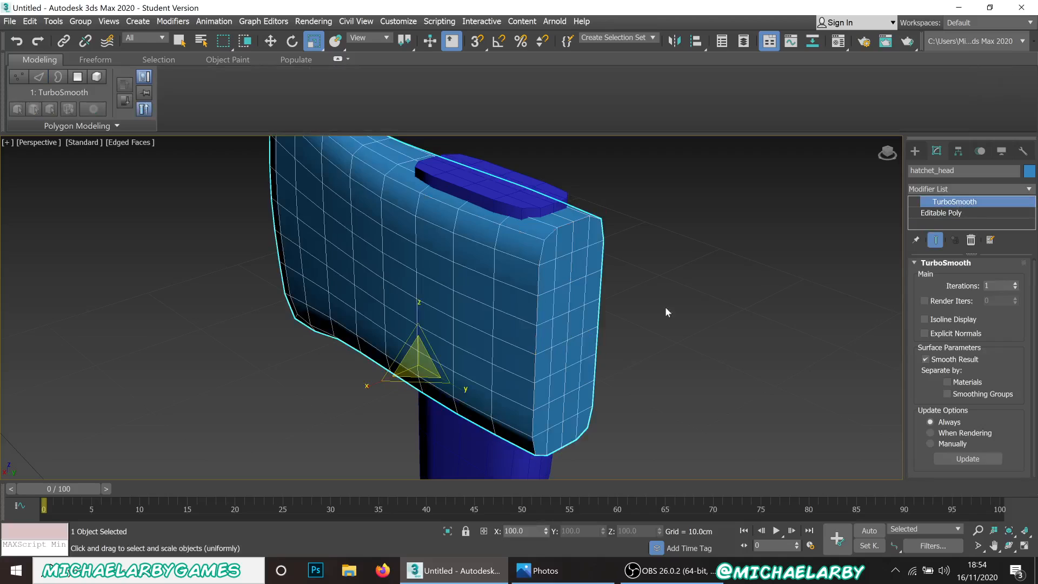
pyautogui.moveTo(538, 330)
pyautogui.keyDown('alt'); pyautogui.mouseDown(button='middle')
pyautogui.moveTo(484, 331)
pyautogui.moveTo(604, 342)
pyautogui.mouseUp(button='middle'); pyautogui.keyUp('alt')
pyautogui.scroll(-5, 314, 311)
pyautogui.scroll(5, 330, 290)
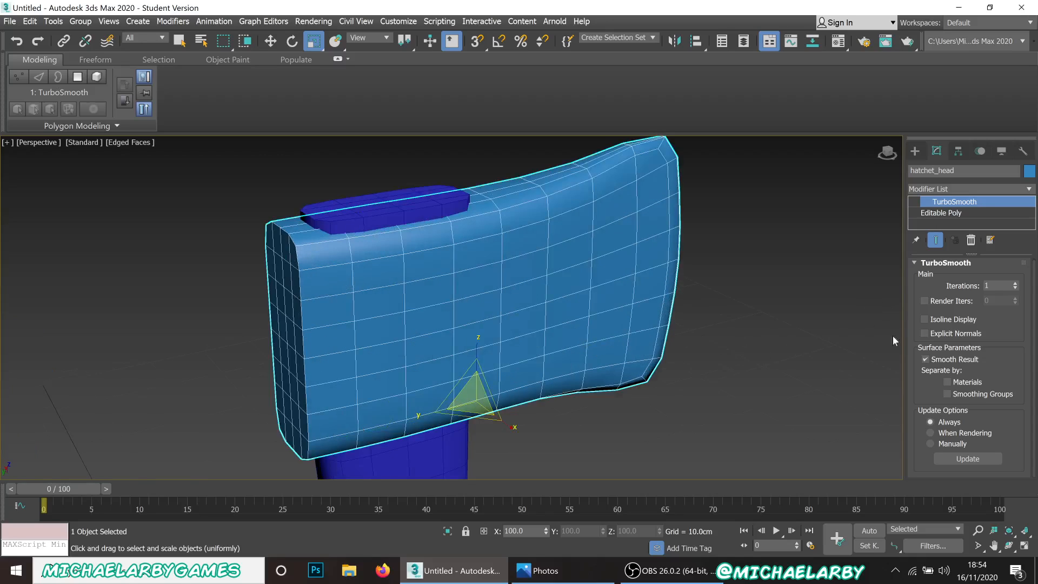
# Crease the eight long edges along both sides of the head's top face, and inspect the smoothed blade corner under TurboSmooth.
pyautogui.click(950, 214)
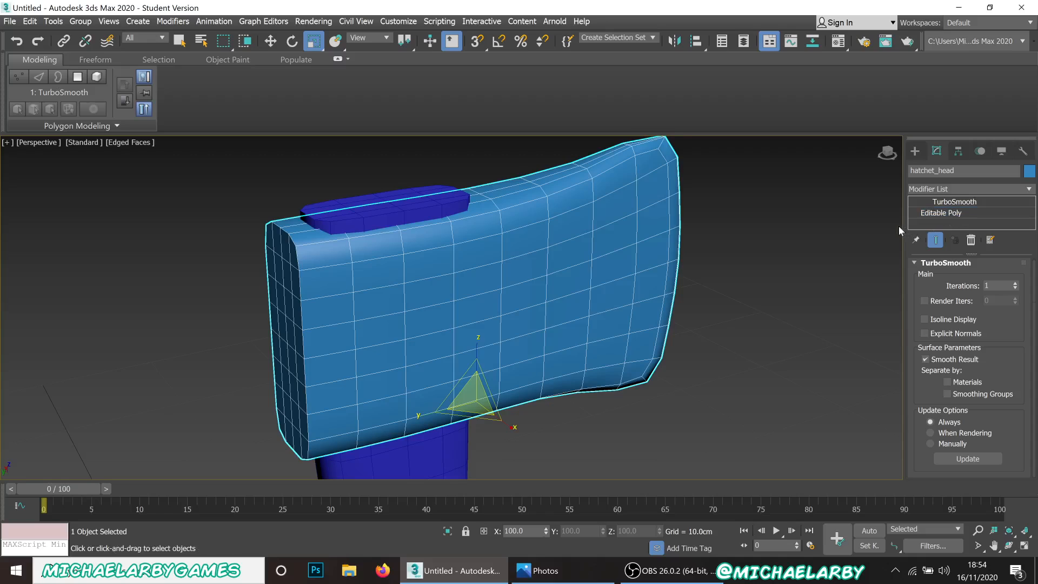
pyautogui.keyDown('alt'); pyautogui.moveTo(362, 256); pyautogui.dragTo(374, 382, button='middle'); pyautogui.keyUp('alt')
pyautogui.doubleClick(391, 372)
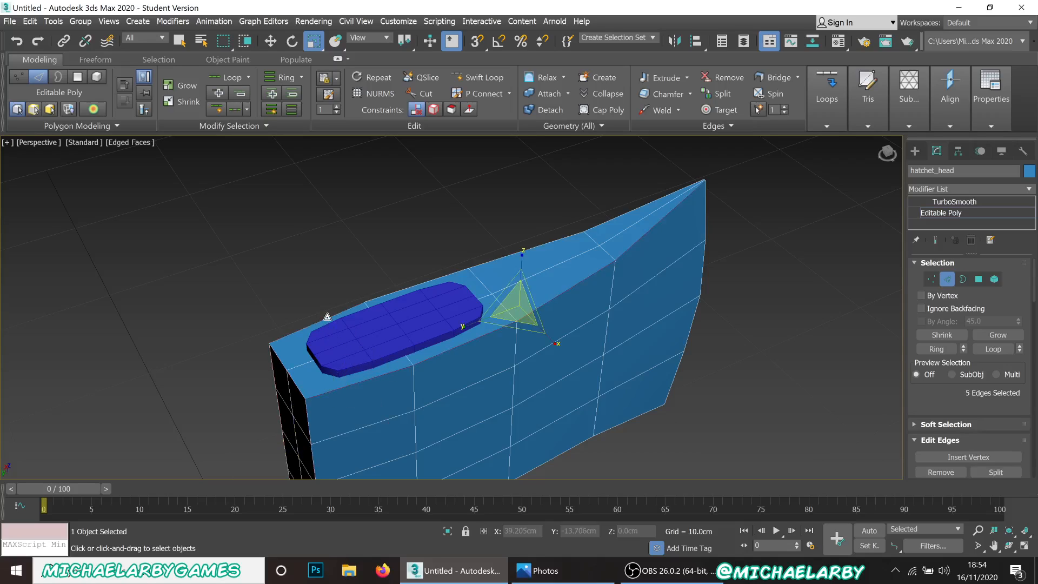
pyautogui.keyDown('ctrl'); pyautogui.click(327, 318); pyautogui.keyUp('ctrl')
pyautogui.scroll(-5, 972, 380)
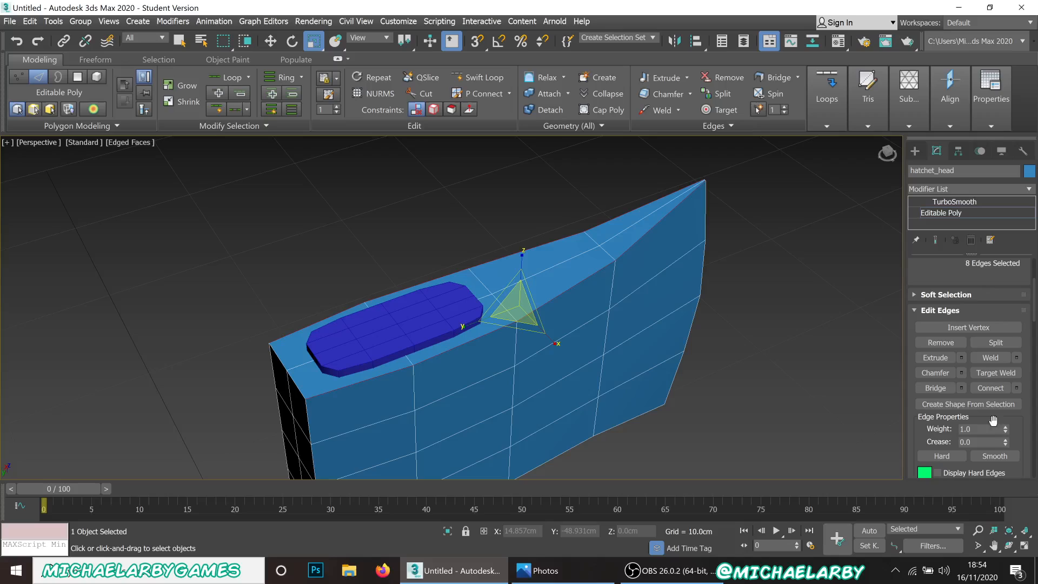
pyautogui.moveTo(1006, 438); pyautogui.dragTo(993, 379)
pyautogui.click(954, 202)
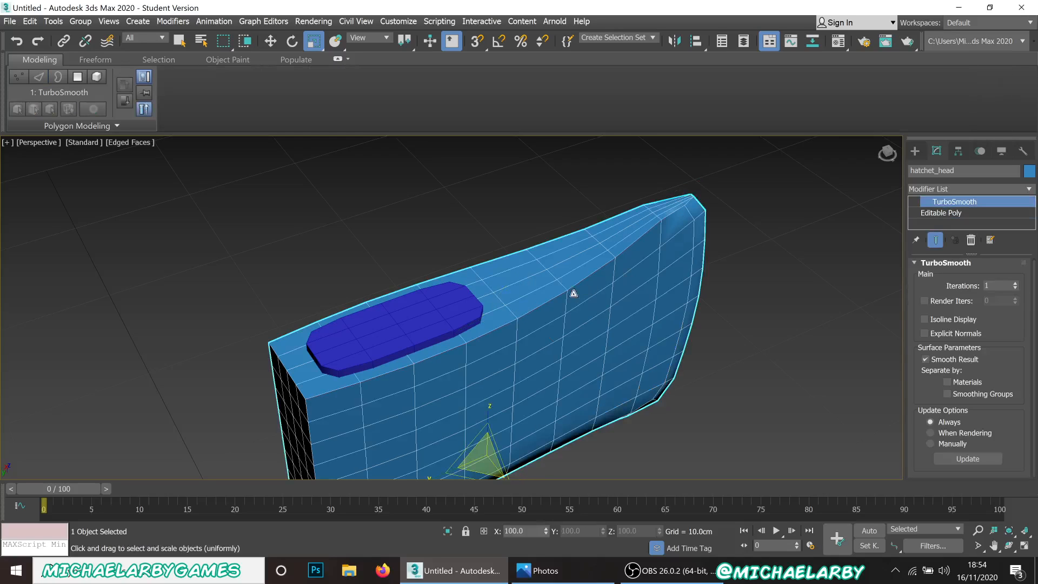
pyautogui.moveTo(549, 309)
pyautogui.keyDown('alt'); pyautogui.mouseDown(button='middle')
pyautogui.moveTo(535, 290)
pyautogui.moveTo(549, 311)
pyautogui.moveTo(505, 317)
pyautogui.moveTo(528, 301)
pyautogui.mouseUp(button='middle'); pyautogui.keyUp('alt')
pyautogui.scroll(3, 595, 301)
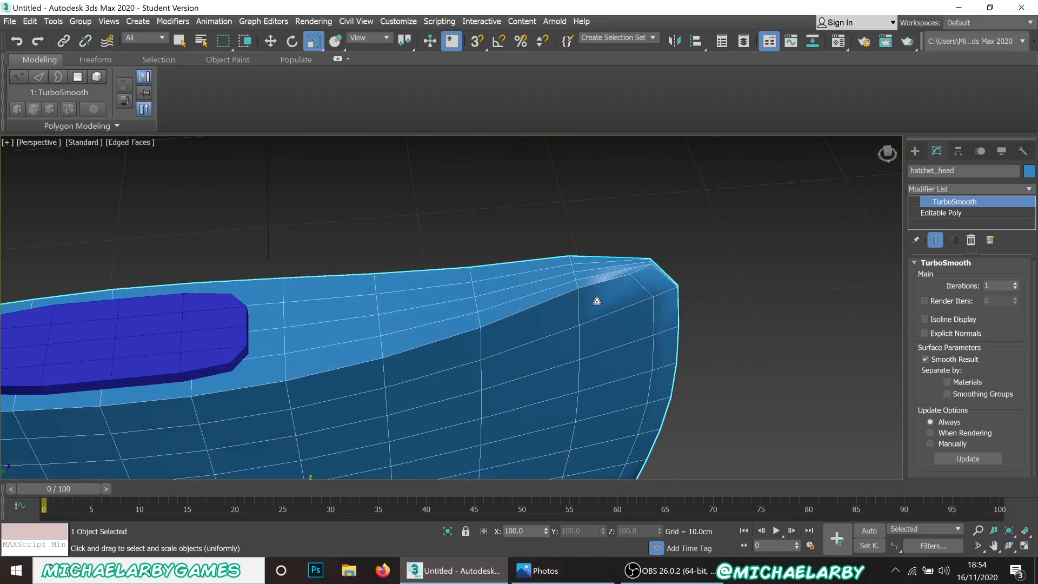
pyautogui.keyDown('alt'); pyautogui.moveTo(588, 286); pyautogui.dragTo(593, 277, button='middle'); pyautogui.keyUp('alt')
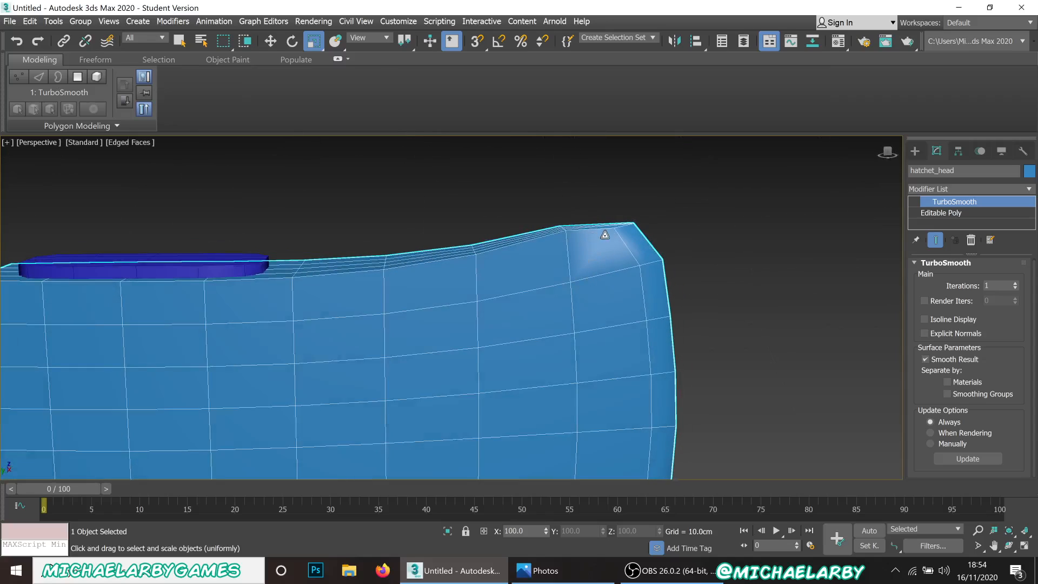
# Set the crease of the two short edges at the blade's upper tip to 1.0, and check the corner under TurboSmooth.
pyautogui.click(946, 214)
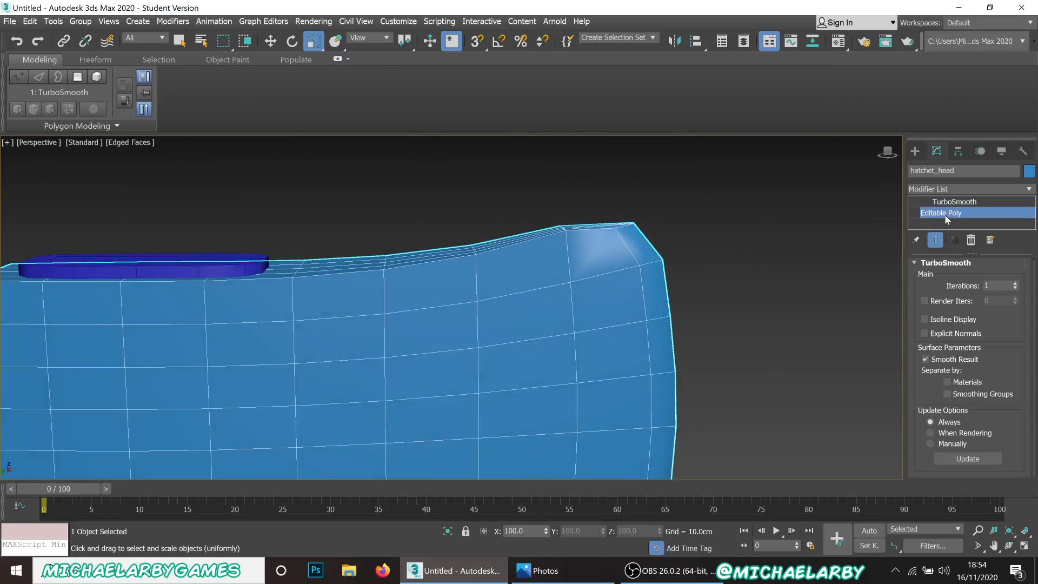
pyautogui.keyDown('alt'); pyautogui.moveTo(677, 227); pyautogui.dragTo(656, 417, button='middle'); pyautogui.keyUp('alt')
pyautogui.scroll(2, 508, 306)
pyautogui.scroll(3, 476, 277)
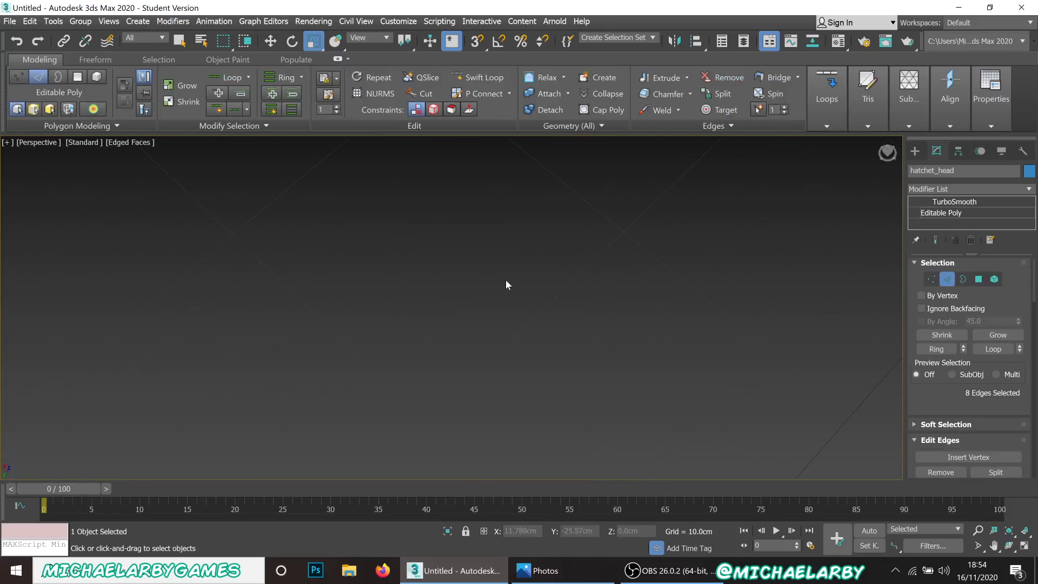
pyautogui.scroll(-2, 507, 284)
pyautogui.click(670, 312)
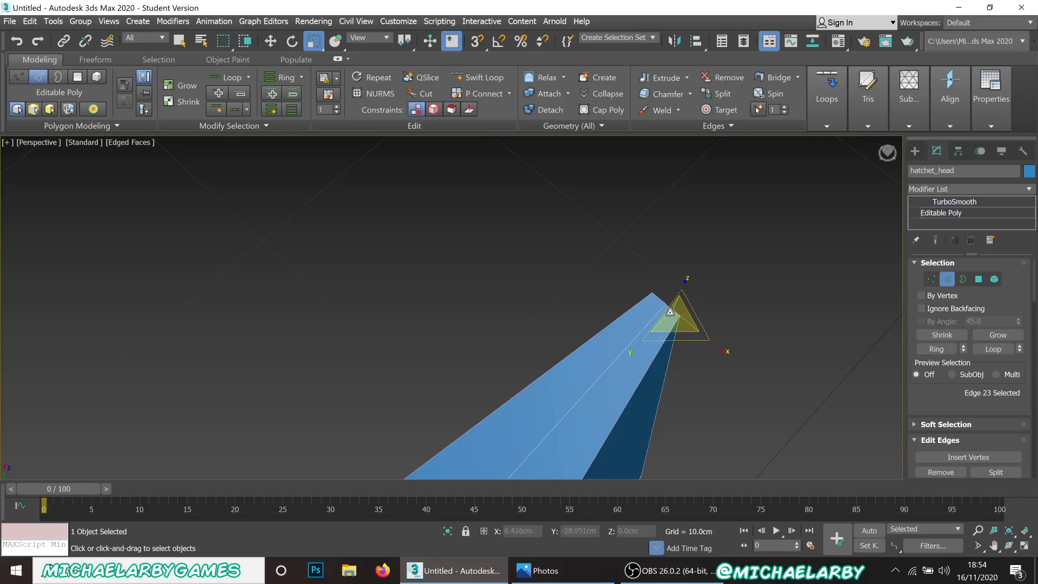
pyautogui.keyDown('ctrl'); pyautogui.click(661, 297); pyautogui.keyUp('ctrl')
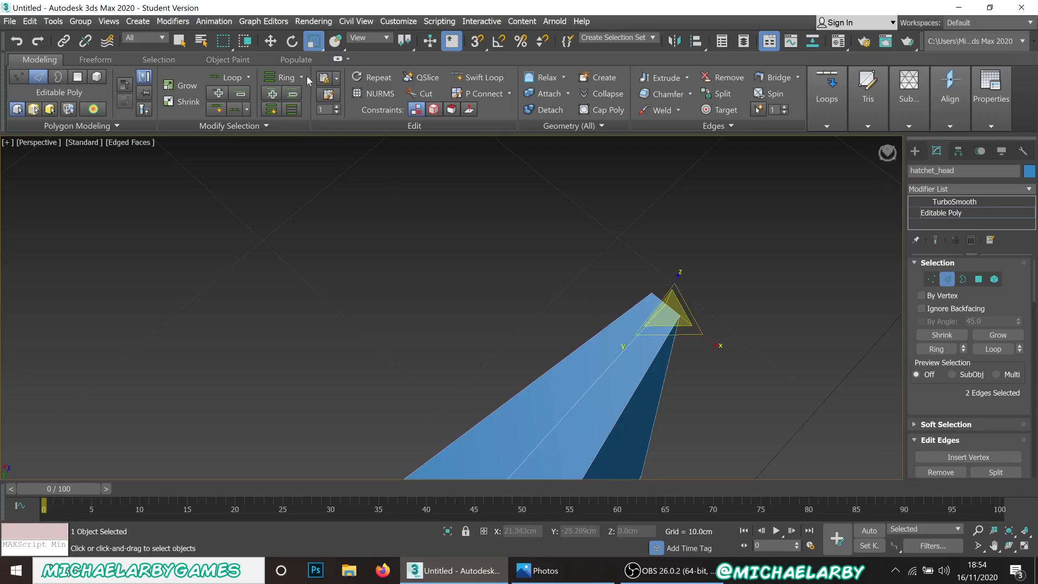
pyautogui.press('w')
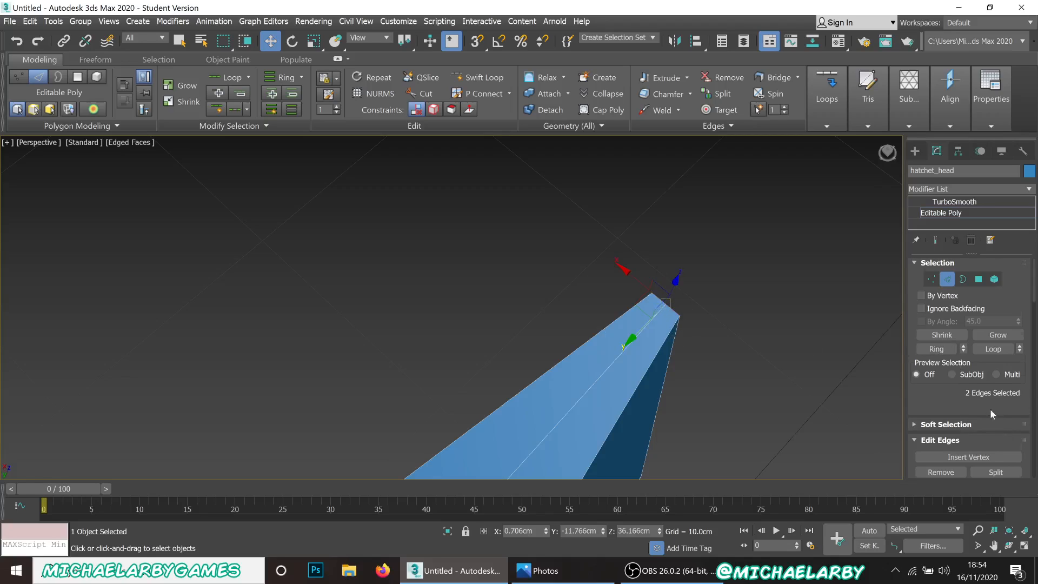
pyautogui.scroll(-5, 991, 409)
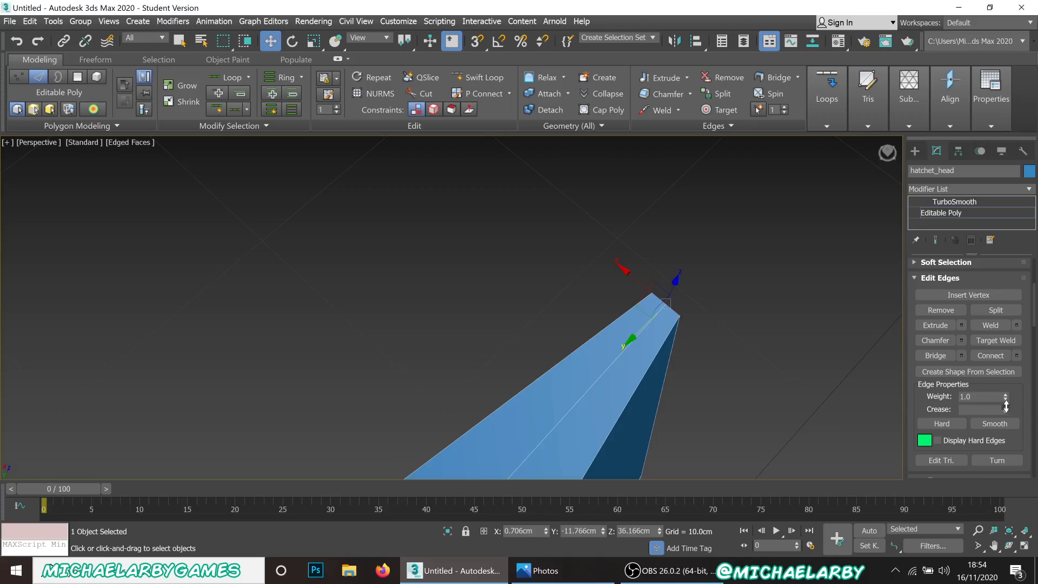
pyautogui.moveTo(1006, 407); pyautogui.dragTo(1015, 355)
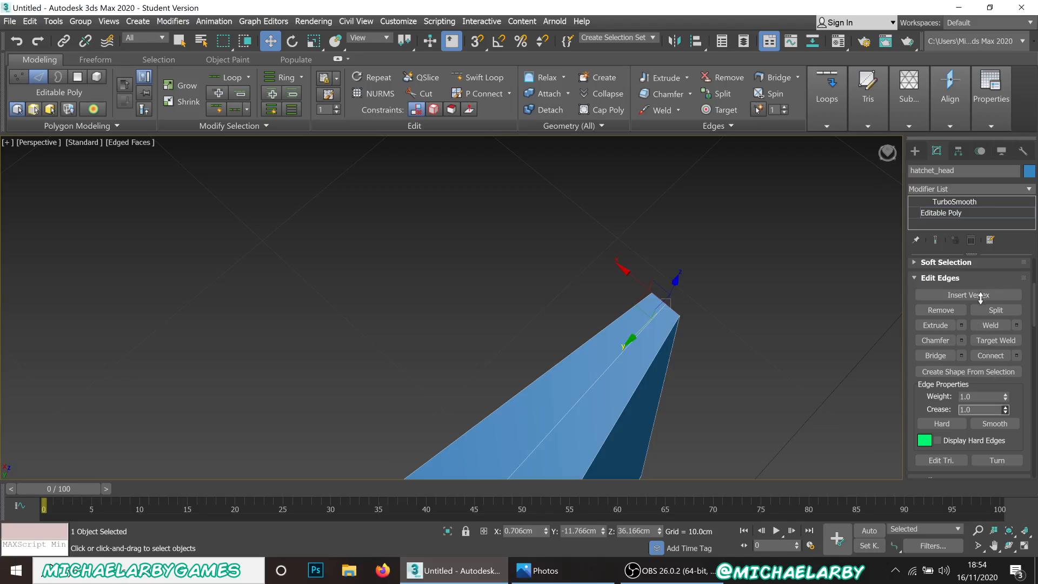
pyautogui.click(952, 201)
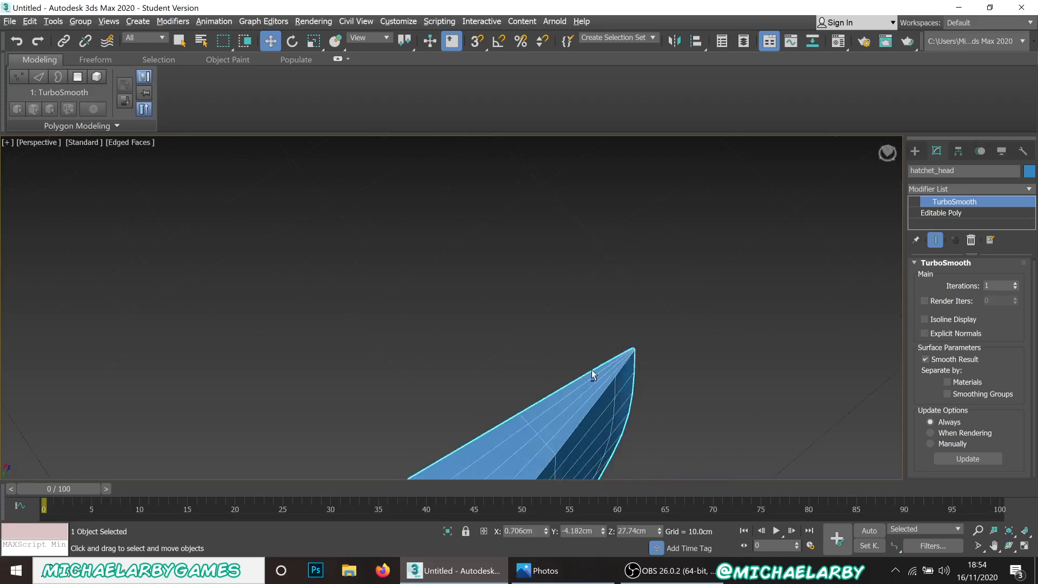
pyautogui.moveTo(592, 373)
pyautogui.keyDown('alt'); pyautogui.mouseDown(button='middle')
pyautogui.moveTo(437, 237)
pyautogui.moveTo(401, 324)
pyautogui.moveTo(454, 301)
pyautogui.moveTo(464, 244)
pyautogui.mouseUp(button='middle'); pyautogui.keyUp('alt')
pyautogui.scroll(-3, 464, 244)
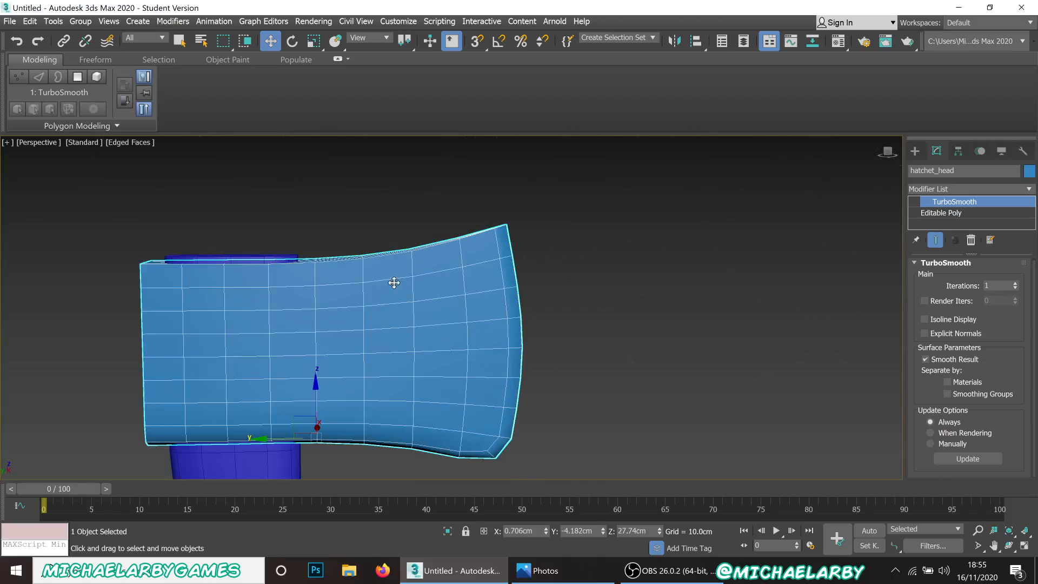
# Crease the long edges along both sides of the head's underside, and inspect the smoothed head with TurboSmooth.
pyautogui.moveTo(320, 258)
pyautogui.keyDown('alt'); pyautogui.mouseDown(button='middle')
pyautogui.moveTo(331, 248)
pyautogui.moveTo(326, 259)
pyautogui.moveTo(362, 253)
pyautogui.moveTo(332, 260)
pyautogui.moveTo(408, 186)
pyautogui.moveTo(350, 387)
pyautogui.mouseUp(button='middle'); pyautogui.keyUp('alt')
pyautogui.scroll(2, 351, 388)
pyautogui.moveTo(470, 310)
pyautogui.keyDown('alt'); pyautogui.mouseDown(button='middle')
pyautogui.moveTo(461, 317)
pyautogui.moveTo(468, 304)
pyautogui.mouseUp(button='middle'); pyautogui.keyUp('alt')
pyautogui.click(941, 213)
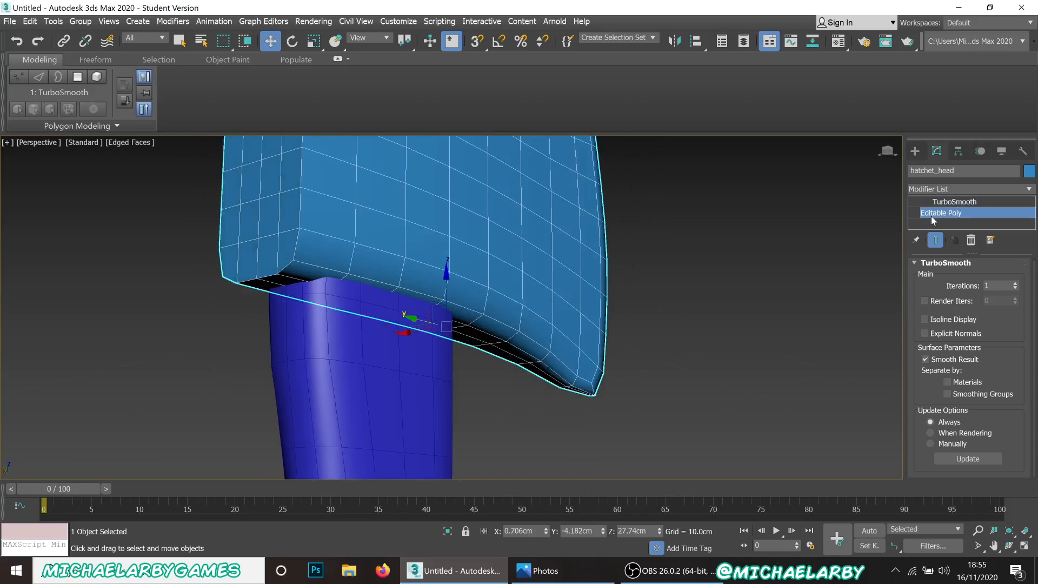
pyautogui.doubleClick(342, 279)
pyautogui.keyDown('ctrl'); pyautogui.click(249, 297); pyautogui.keyUp('ctrl')
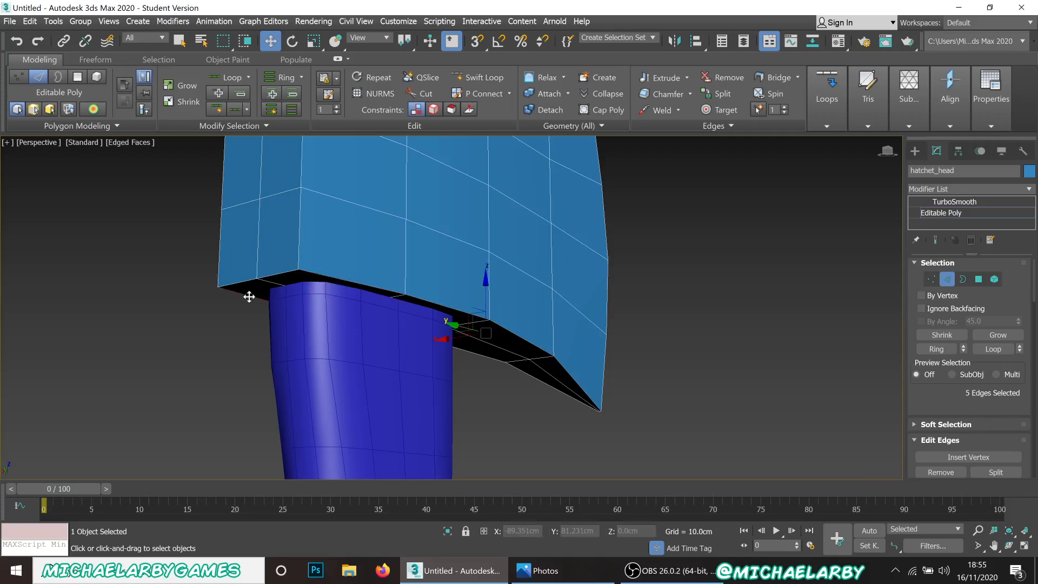
pyautogui.scroll(-5, 962, 383)
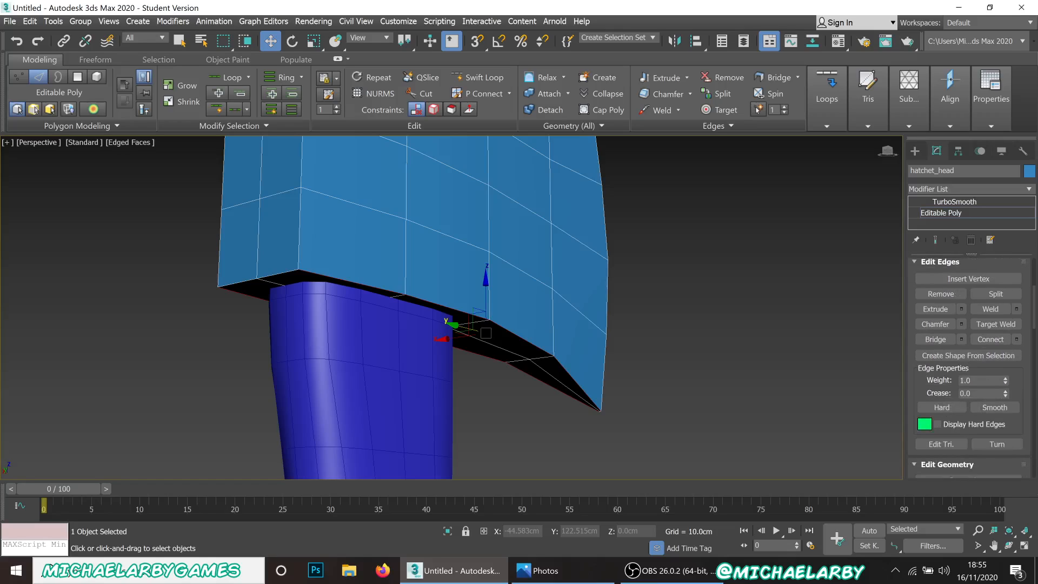
pyautogui.moveTo(1004, 393); pyautogui.dragTo(1016, 373)
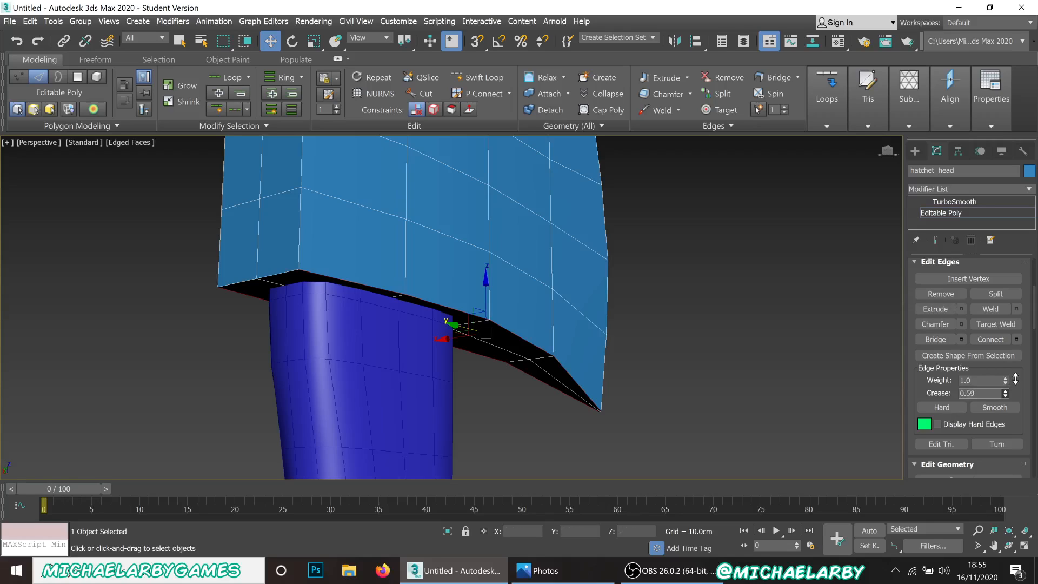
pyautogui.click(978, 202)
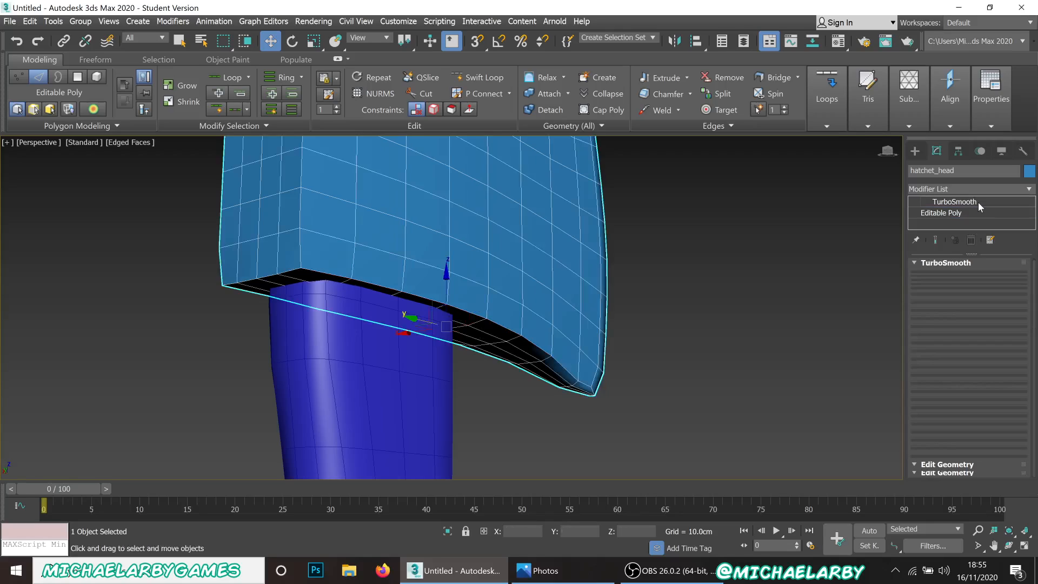
pyautogui.keyDown('alt'); pyautogui.moveTo(485, 327); pyautogui.dragTo(499, 333, button='middle'); pyautogui.keyUp('alt')
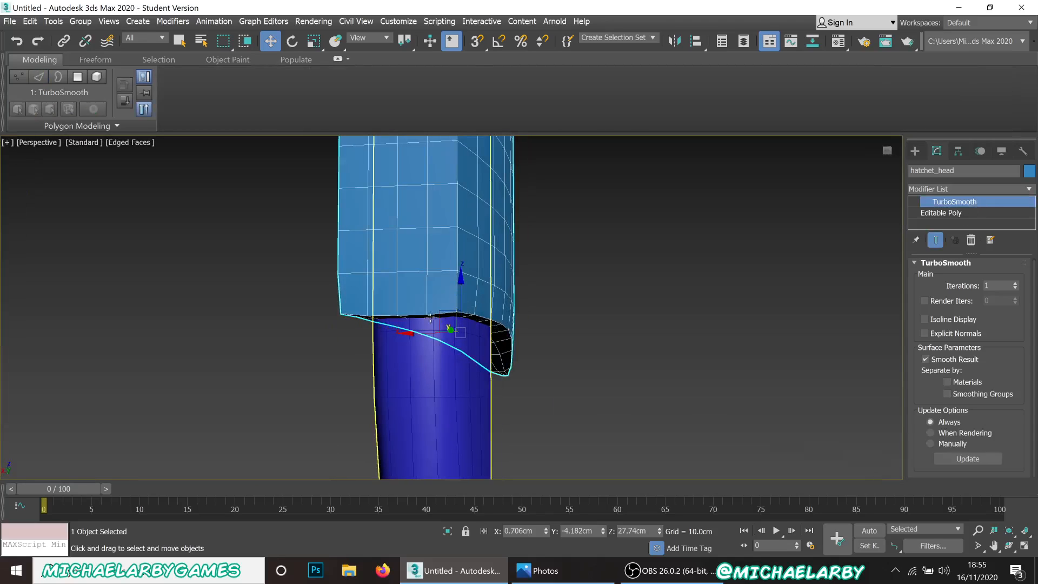
pyautogui.moveTo(470, 318)
pyautogui.keyDown('alt'); pyautogui.mouseDown(button='middle')
pyautogui.moveTo(433, 303)
pyautogui.moveTo(381, 309)
pyautogui.moveTo(463, 310)
pyautogui.moveTo(394, 331)
pyautogui.mouseUp(button='middle'); pyautogui.keyUp('alt')
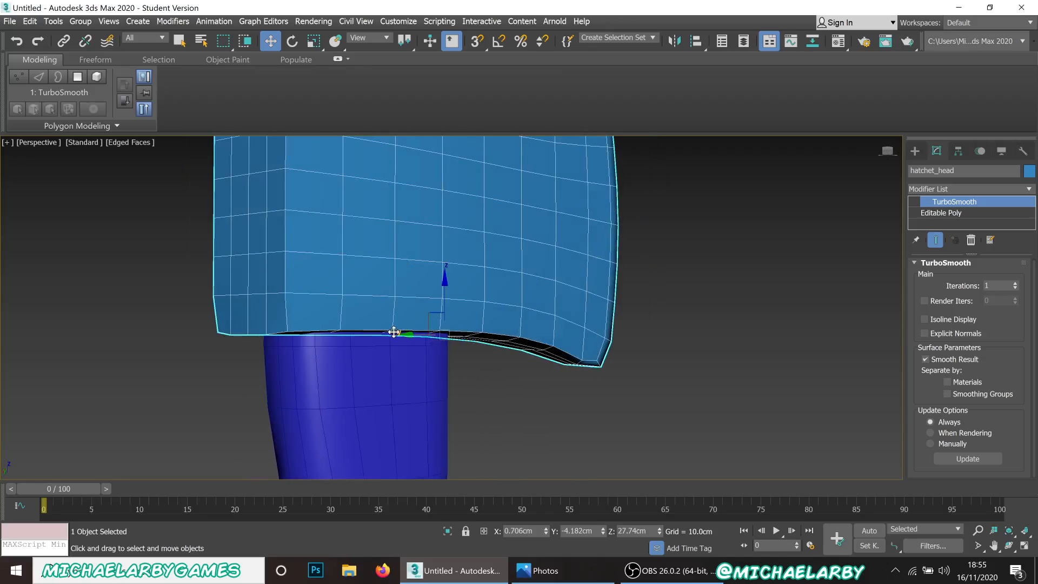
pyautogui.scroll(-8, 317, 297)
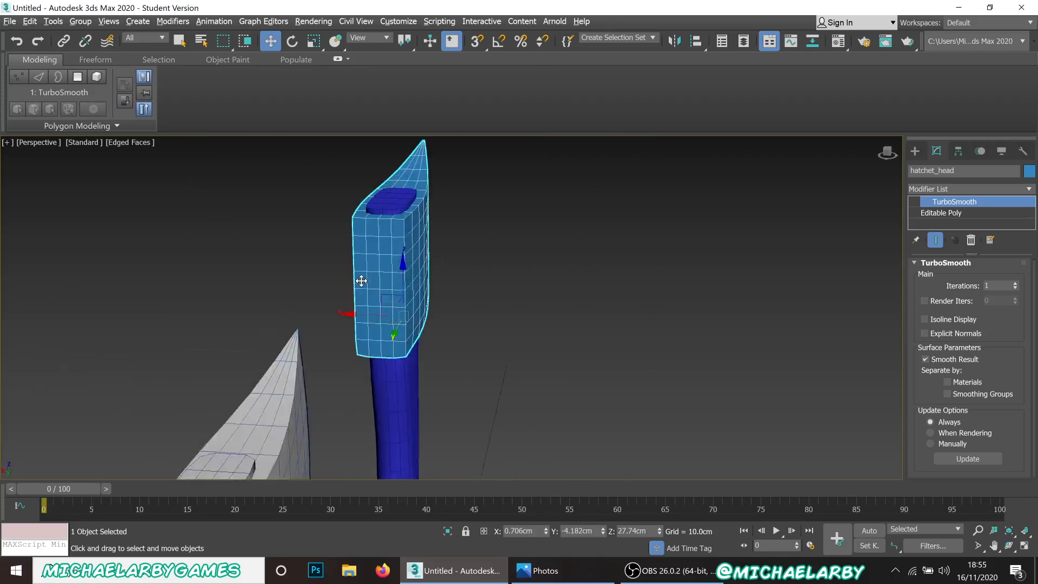
# Inspect the smoothed head's lower corners, and set the crease of the selected underside edges to 1.0.
pyautogui.scroll(5, 346, 292)
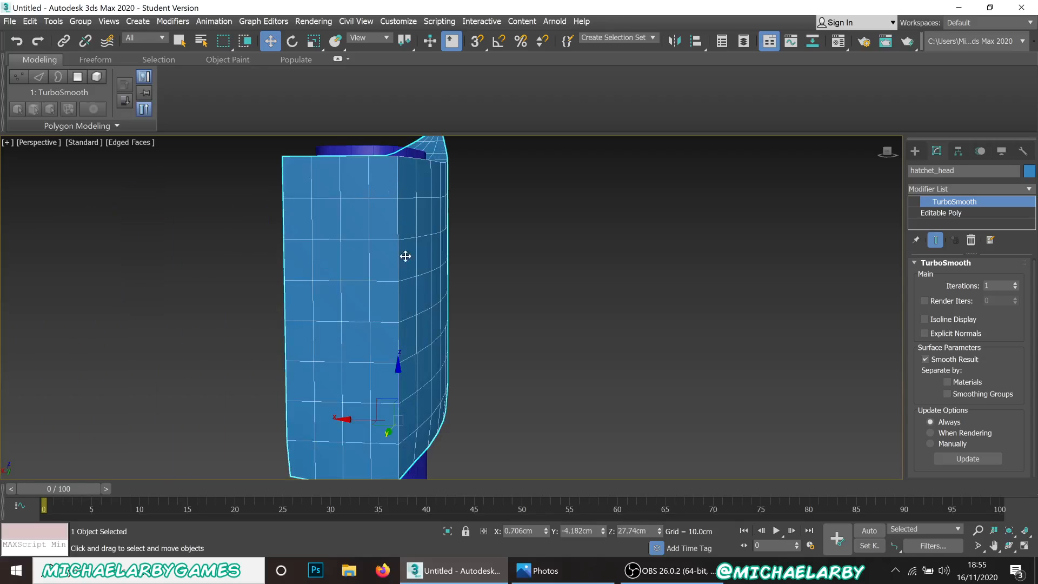
pyautogui.moveTo(368, 364)
pyautogui.keyDown('alt'); pyautogui.mouseDown(button='middle')
pyautogui.moveTo(378, 348)
pyautogui.moveTo(380, 361)
pyautogui.mouseUp(button='middle'); pyautogui.keyUp('alt')
pyautogui.scroll(6, 311, 375)
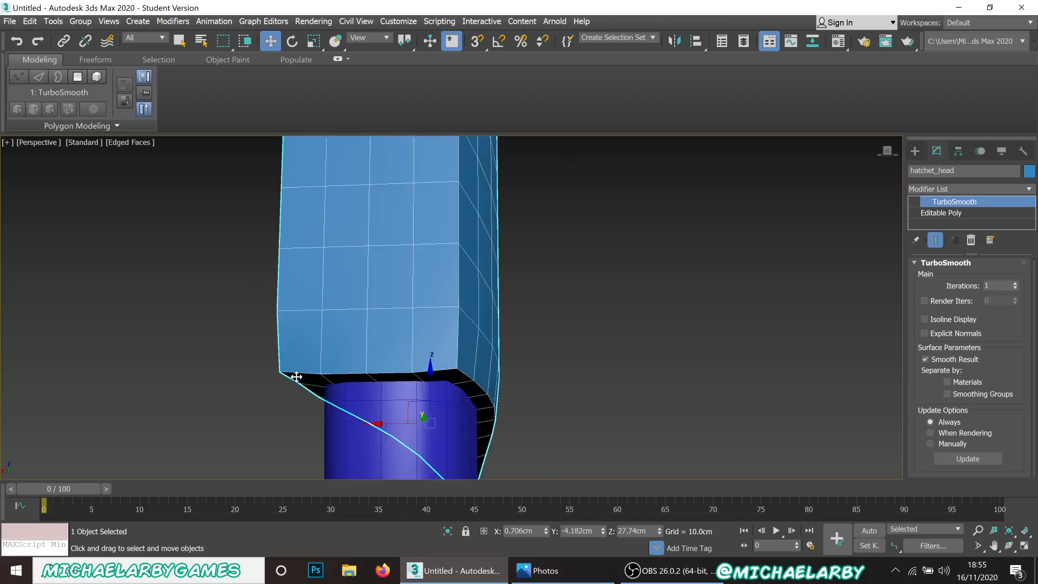
pyautogui.scroll(2, 277, 361)
pyautogui.scroll(-3, 352, 372)
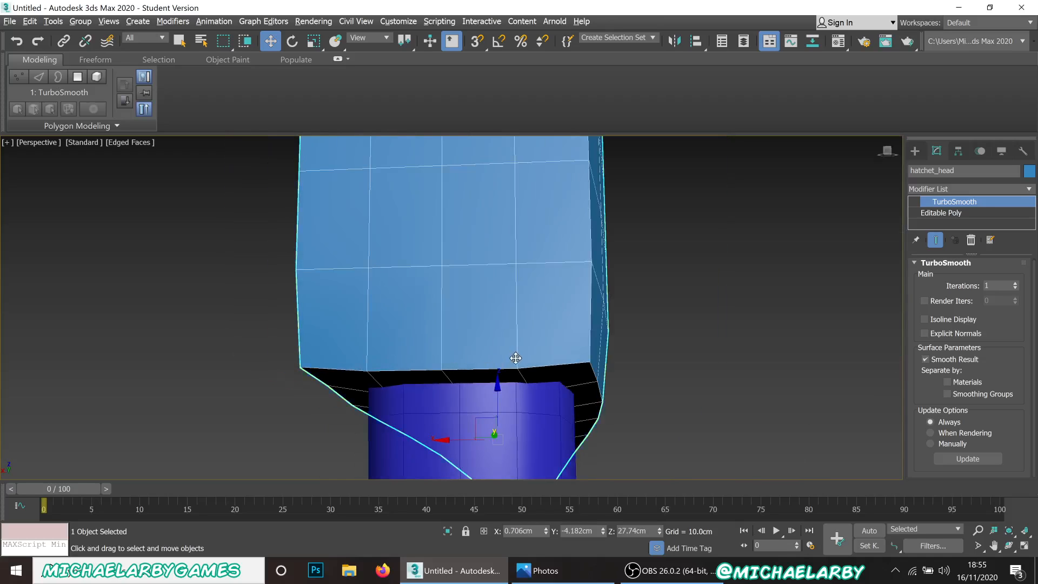
pyautogui.moveTo(514, 359)
pyautogui.keyDown('alt'); pyautogui.mouseDown(button='middle')
pyautogui.moveTo(434, 374)
pyautogui.moveTo(456, 364)
pyautogui.moveTo(440, 378)
pyautogui.moveTo(433, 364)
pyautogui.mouseUp(button='middle'); pyautogui.keyUp('alt')
pyautogui.scroll(-3, 444, 347)
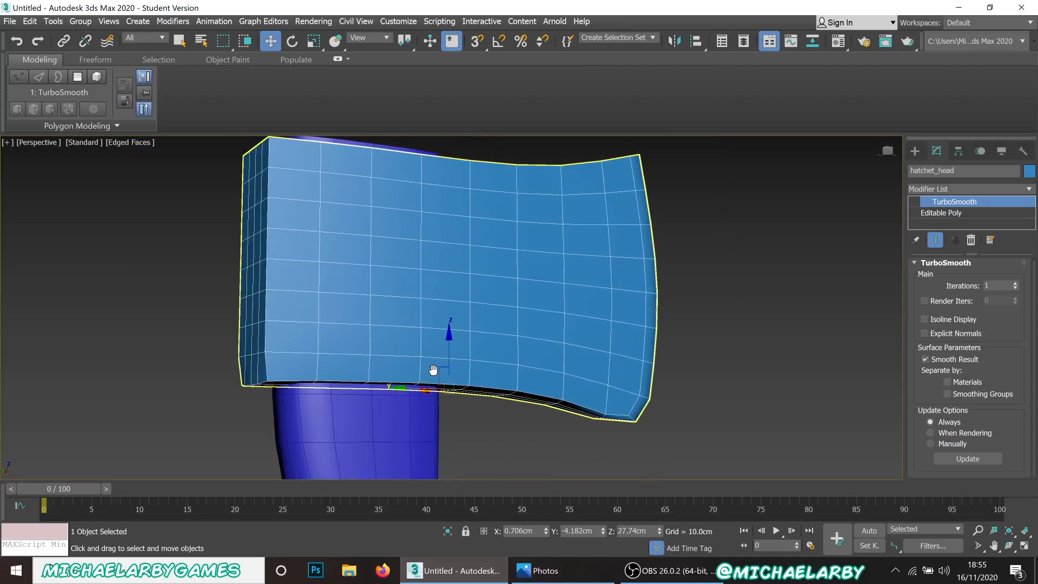
pyautogui.click(957, 214)
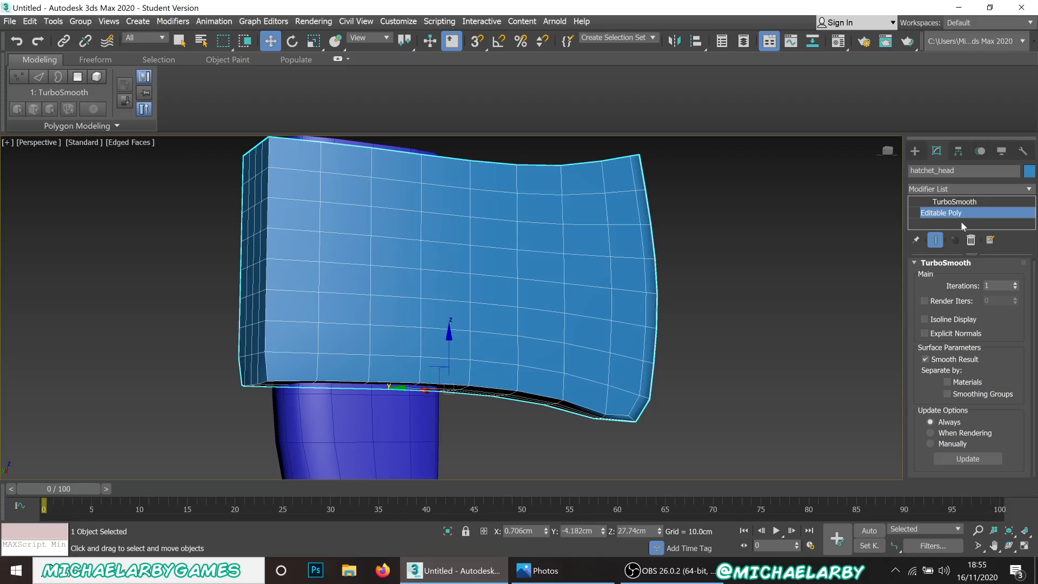
pyautogui.scroll(-6, 988, 391)
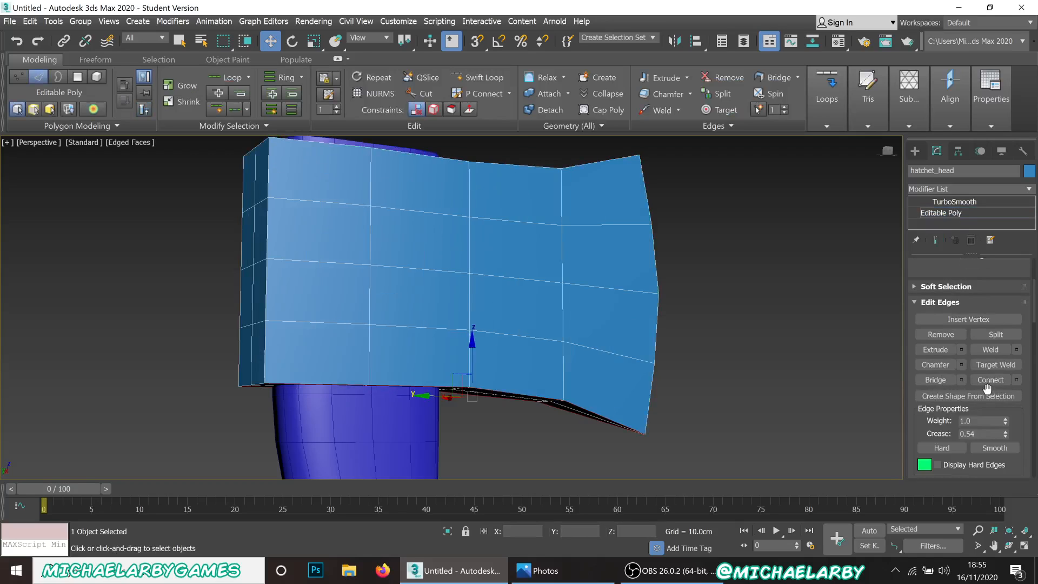
pyautogui.scroll(-2, 988, 388)
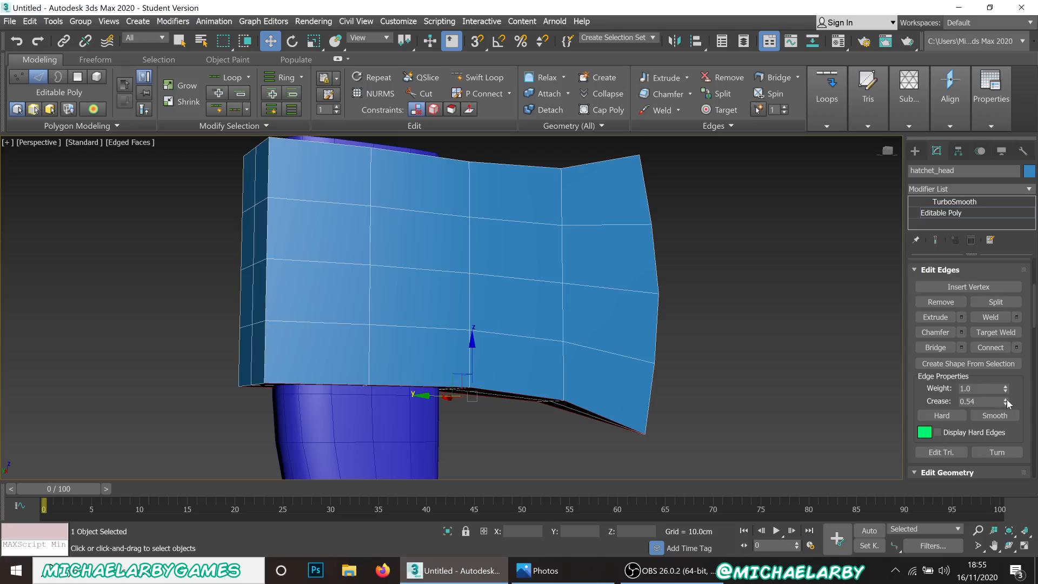
# Crease the two short edges at the blade's lower tip, and check the corner under TurboSmooth.
pyautogui.scroll(8, 638, 454)
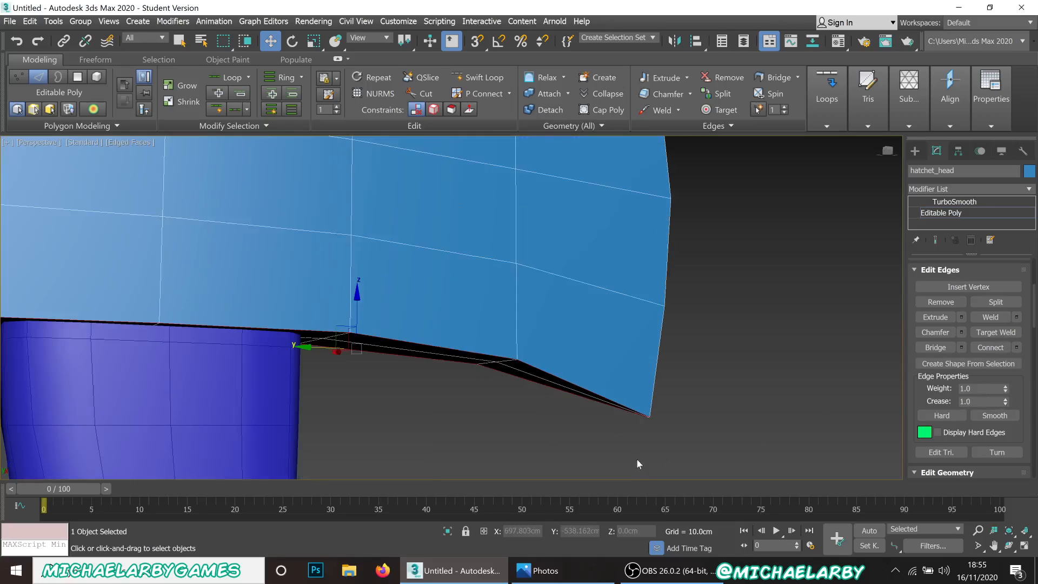
pyautogui.scroll(4, 649, 365)
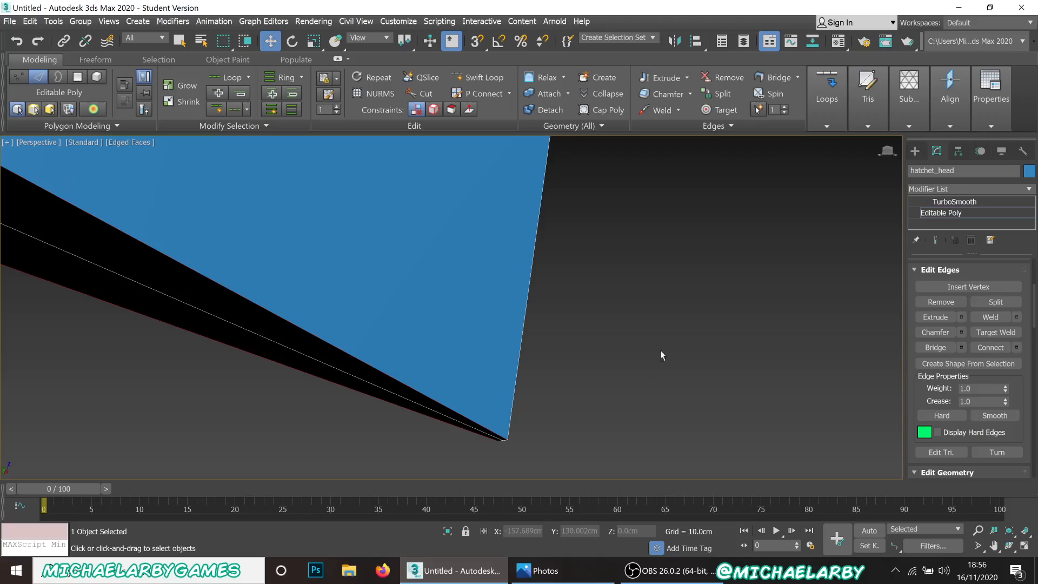
pyautogui.moveTo(663, 355)
pyautogui.mouseDown(button='middle')
pyautogui.moveTo(797, 211)
pyautogui.moveTo(783, 239)
pyautogui.mouseUp(button='middle')
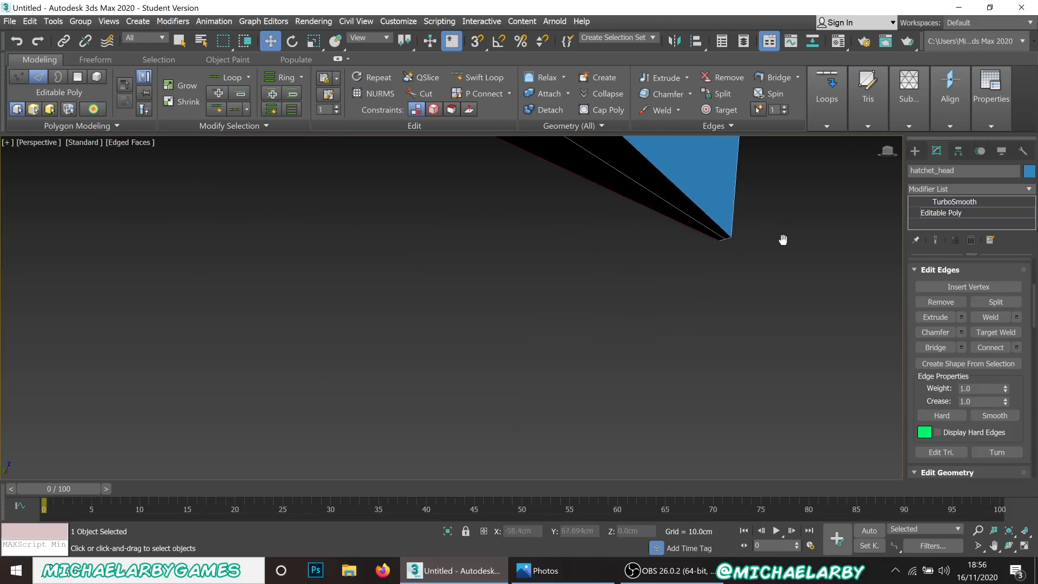
pyautogui.click(720, 239)
pyautogui.click(727, 239)
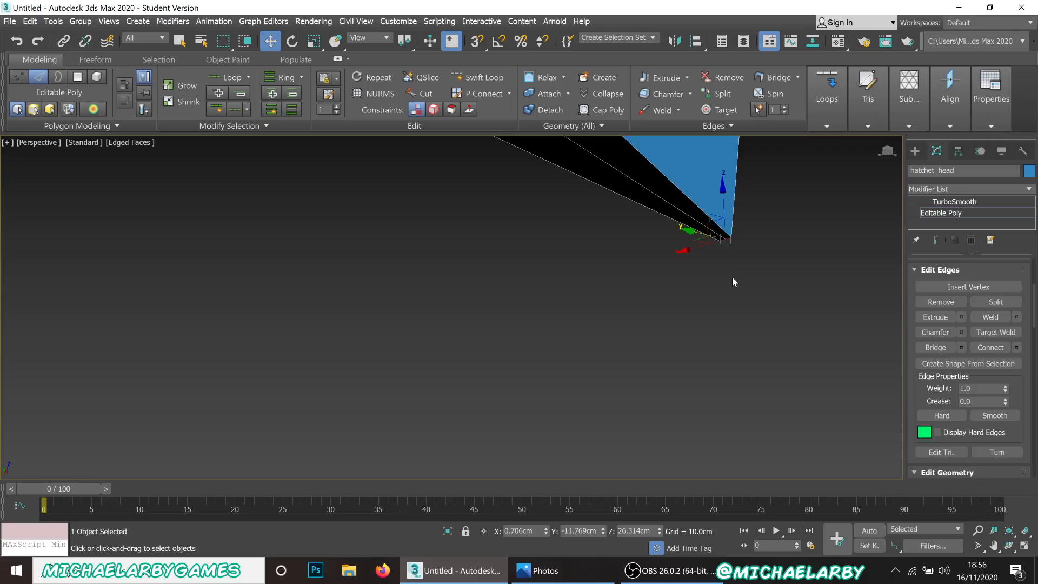
pyautogui.click(721, 241)
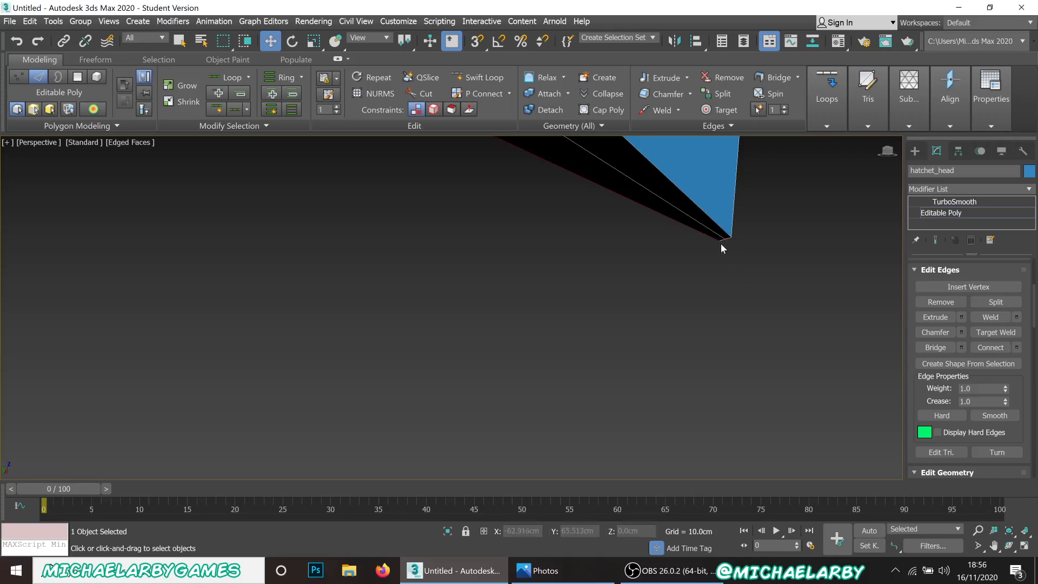
pyautogui.click(720, 240)
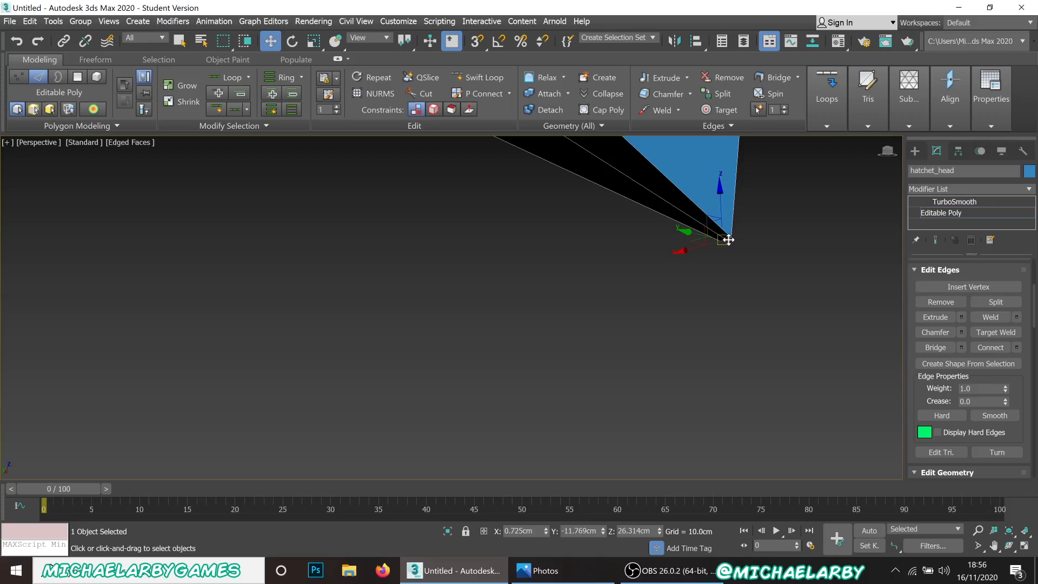
pyautogui.click(728, 239)
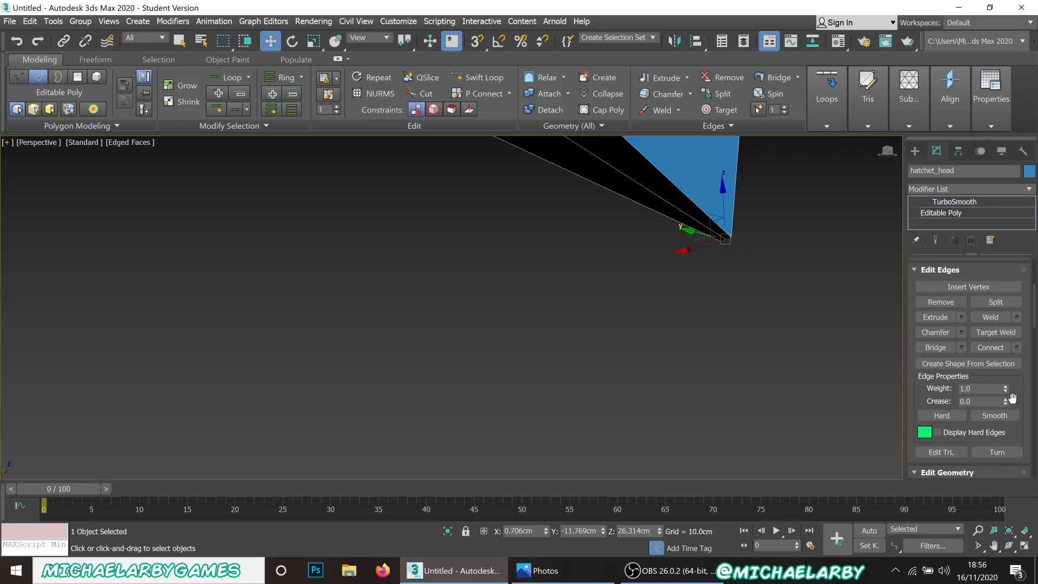
pyautogui.moveTo(1005, 397); pyautogui.dragTo(1010, 217)
pyautogui.click(940, 201)
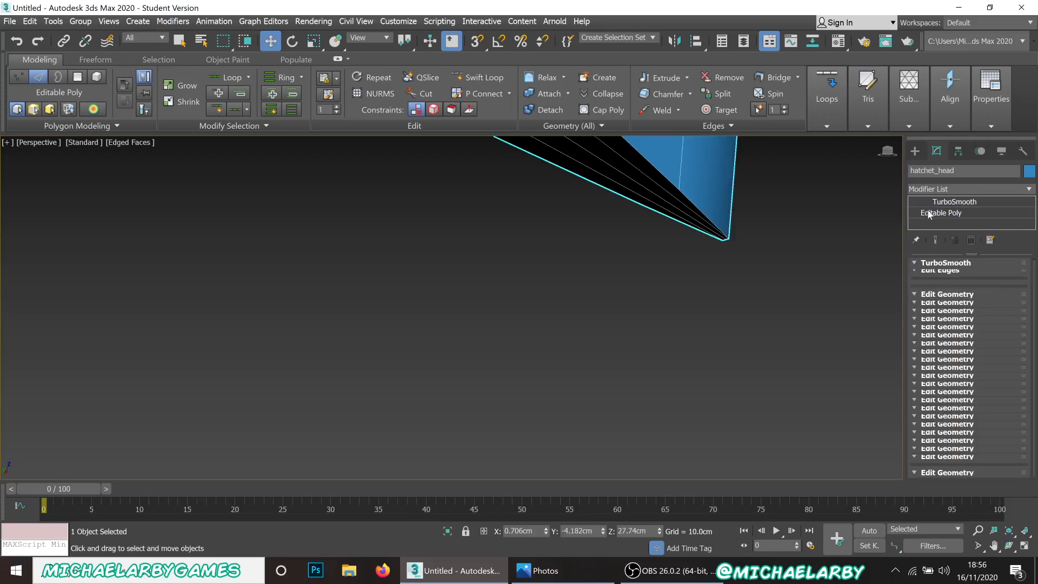
# Deselect the head and inspect its smoothed shape from both sides and along the blade.
pyautogui.click(470, 426)
pyautogui.scroll(-10, 492, 356)
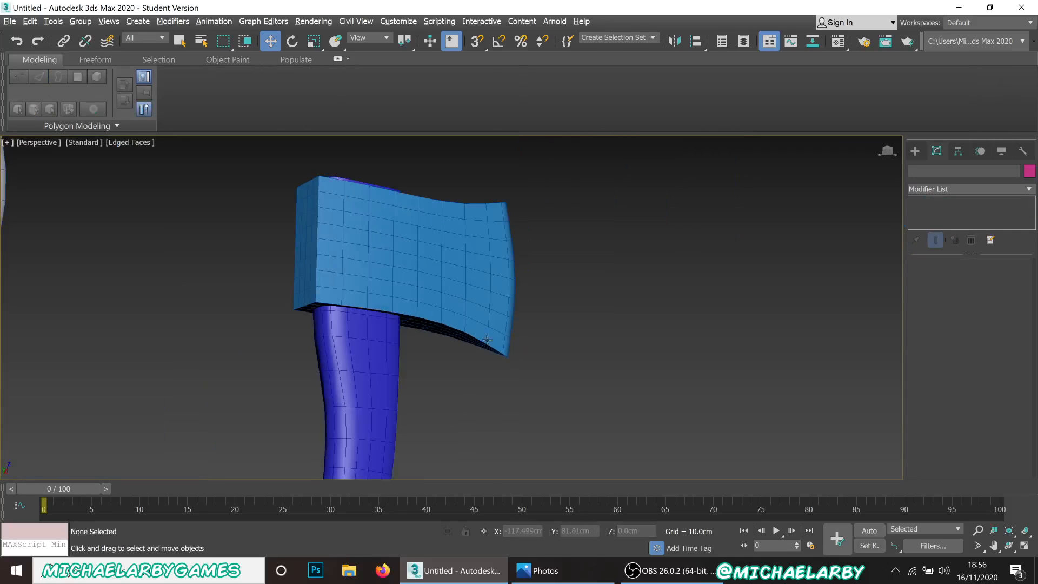
pyautogui.keyDown('alt'); pyautogui.moveTo(491, 356); pyautogui.dragTo(520, 330, button='middle'); pyautogui.keyUp('alt')
pyautogui.scroll(2, 446, 268)
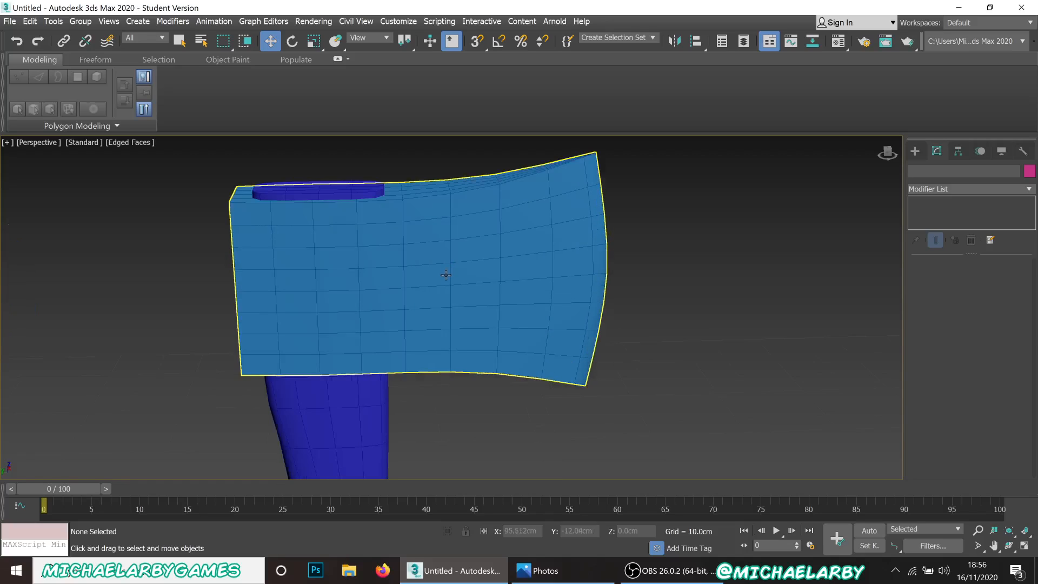
pyautogui.scroll(2, 564, 236)
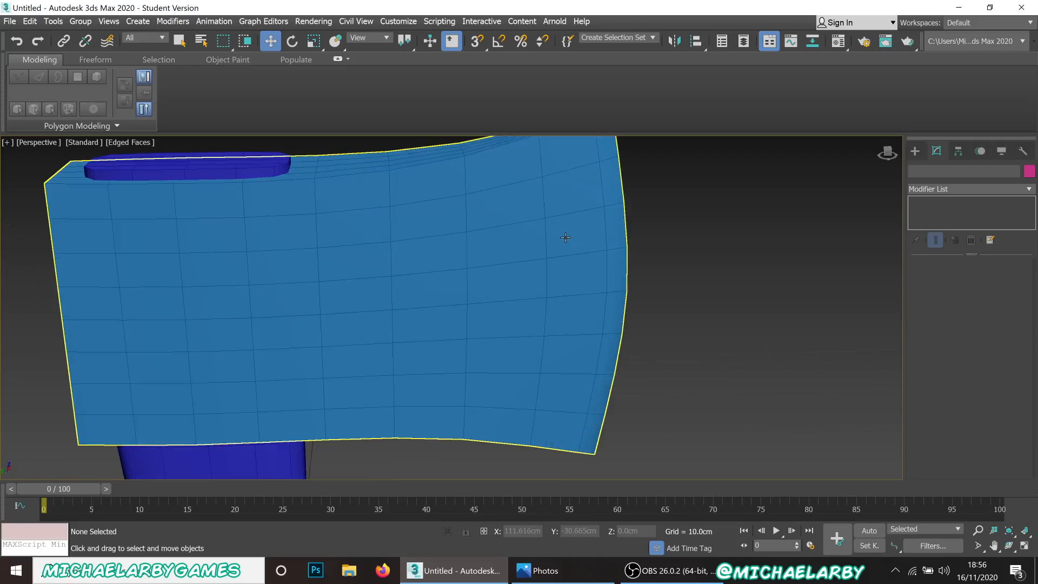
pyautogui.scroll(-2, 564, 238)
# Select the hatchet head and switch its base Editable Poly mesh to polygon selection.
pyautogui.click(459, 210)
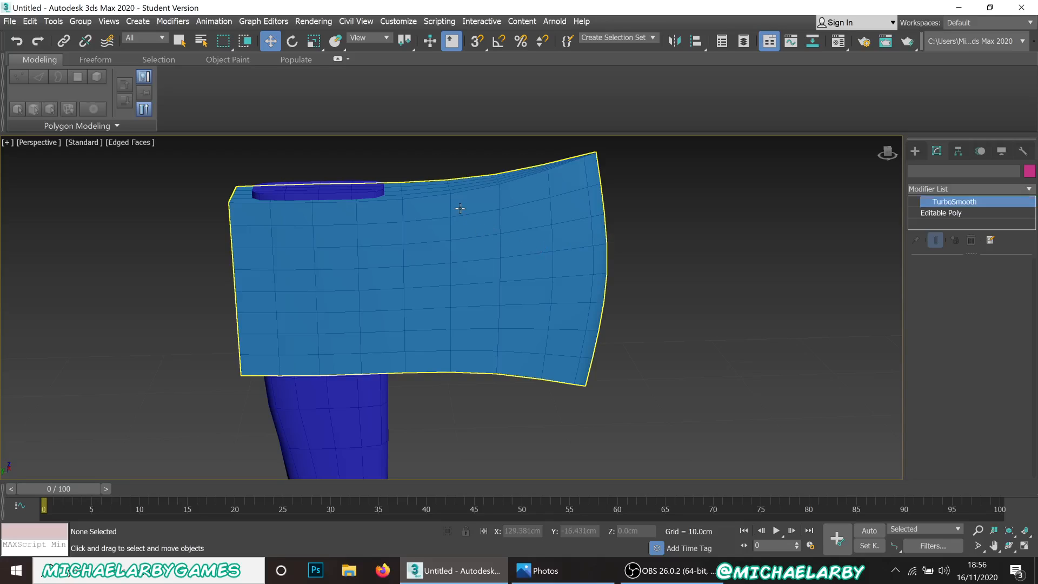
pyautogui.click(944, 214)
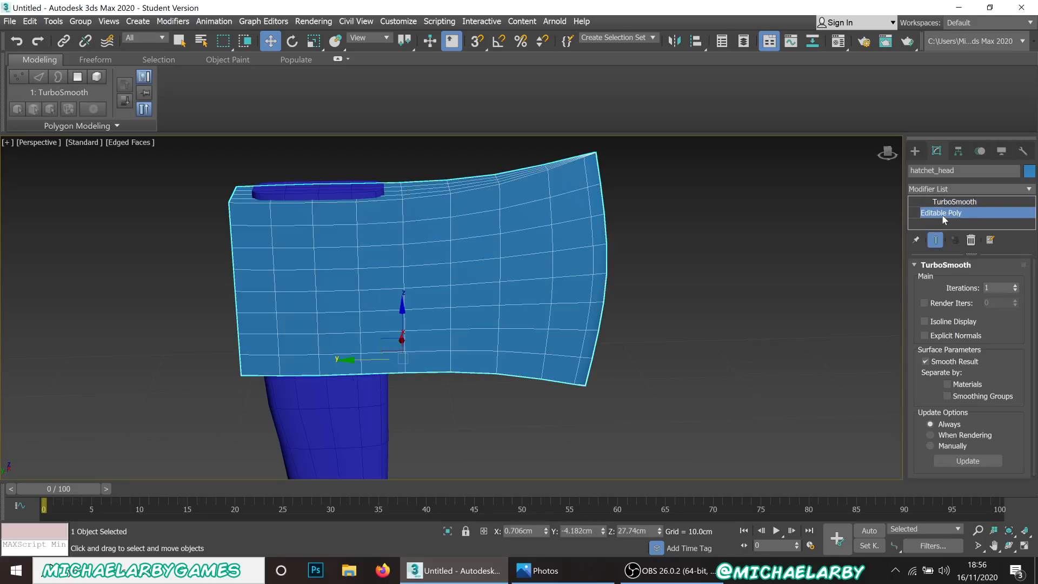
pyautogui.press('2')
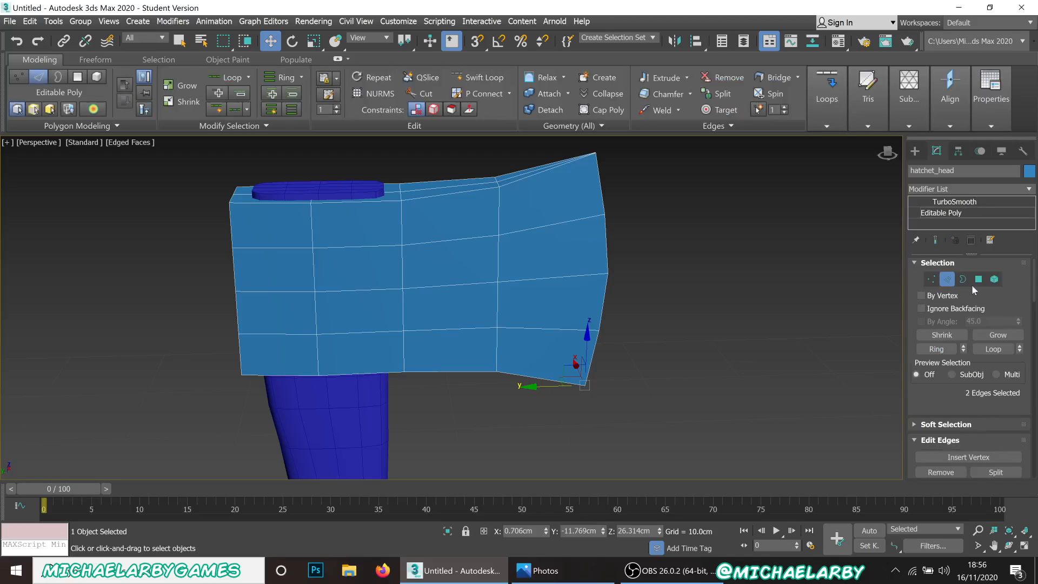
pyautogui.click(979, 279)
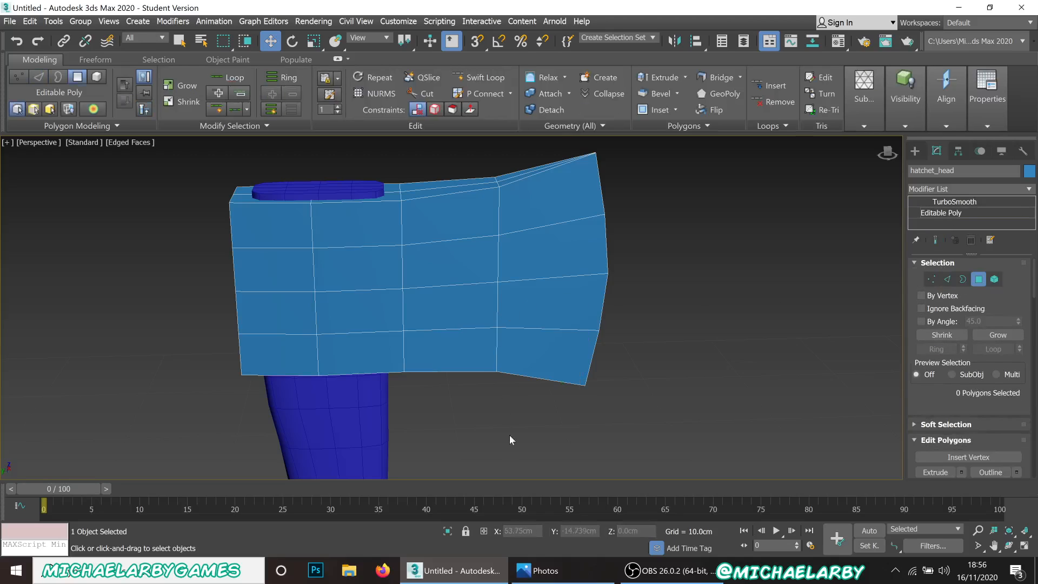
# Select the eight polygons covering the blade half of the head's side face.
pyautogui.click(543, 215)
pyautogui.keyDown('ctrl'); pyautogui.click(456, 250); pyautogui.keyUp('ctrl')
pyautogui.keyDown('ctrl'); pyautogui.click(475, 217); pyautogui.keyUp('ctrl')
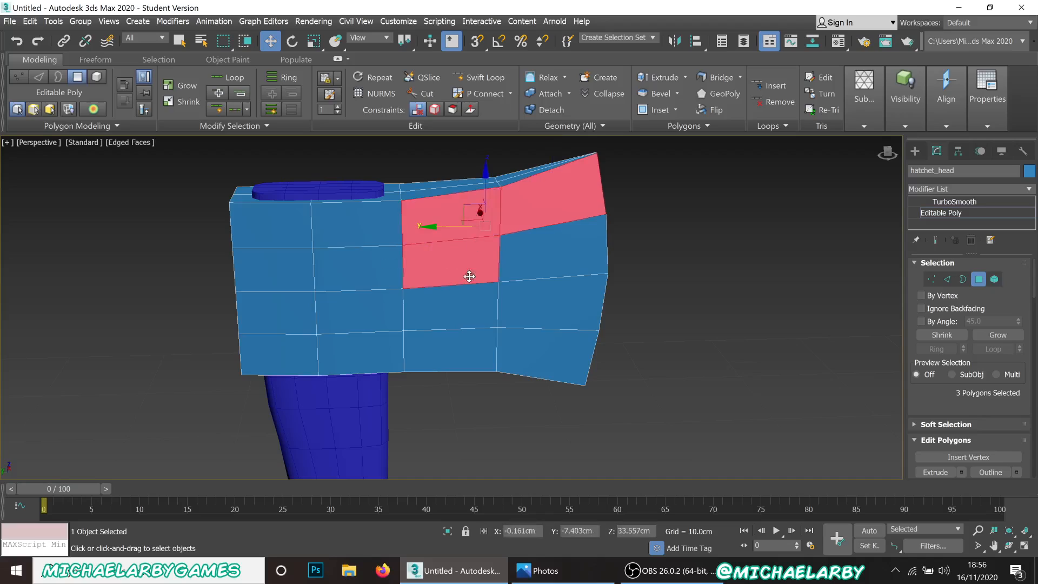
pyautogui.keyDown('ctrl'); pyautogui.click(464, 308); pyautogui.keyUp('ctrl')
pyautogui.keyDown('ctrl'); pyautogui.click(462, 342); pyautogui.keyUp('ctrl')
pyautogui.keyDown('ctrl'); pyautogui.click(537, 345); pyautogui.keyUp('ctrl')
pyautogui.keyDown('ctrl'); pyautogui.click(540, 282); pyautogui.keyUp('ctrl')
pyautogui.keyDown('ctrl'); pyautogui.click(546, 246); pyautogui.keyUp('ctrl')
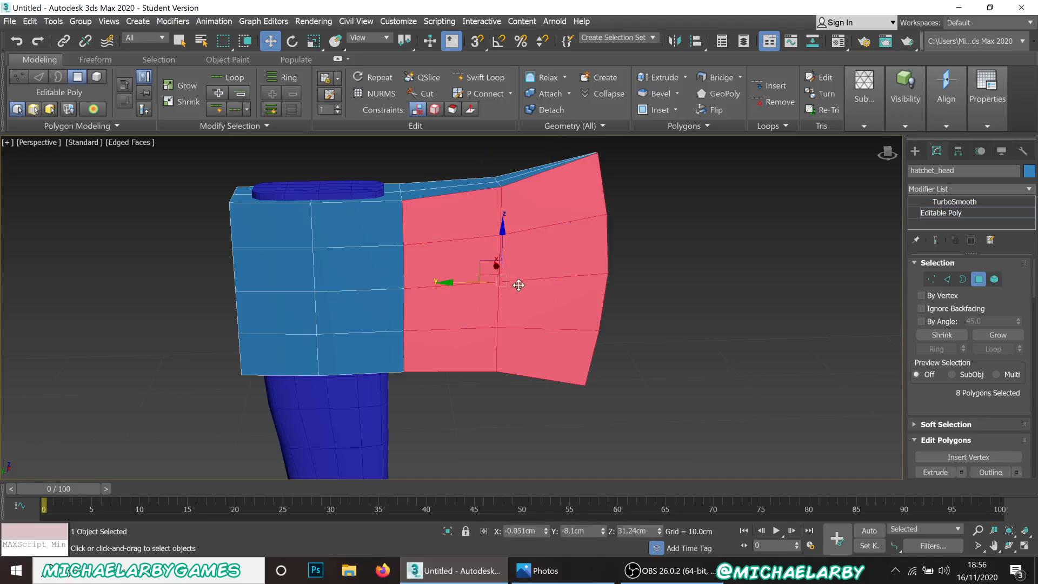
# Remove the blade-side polygons from the selection one at a time until none is selected.
pyautogui.keyDown('alt'); pyautogui.click(552, 246); pyautogui.keyUp('alt')
pyautogui.keyDown('alt'); pyautogui.click(549, 303); pyautogui.keyUp('alt')
pyautogui.keyDown('alt'); pyautogui.click(541, 355); pyautogui.keyUp('alt')
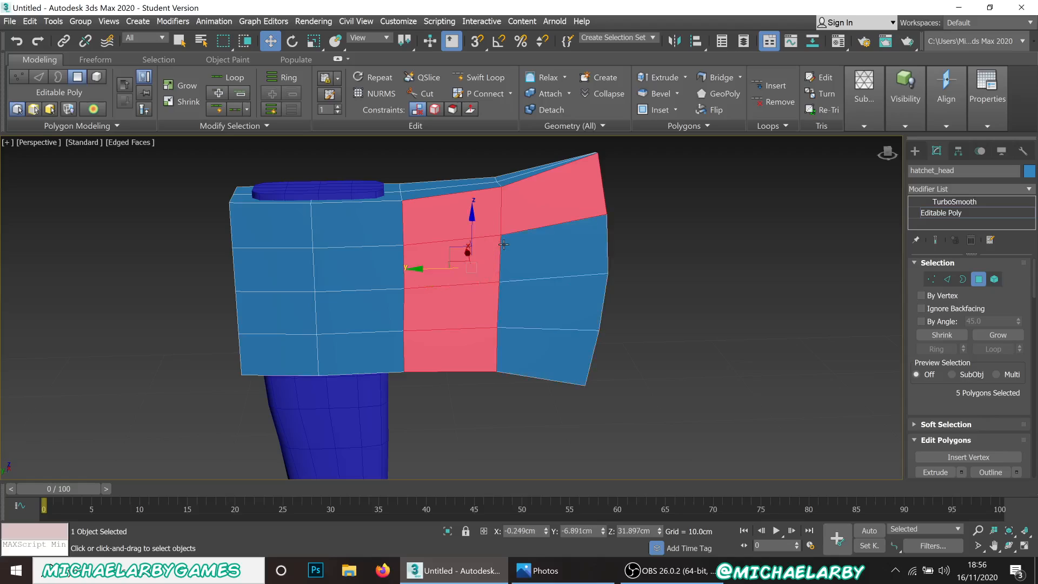
pyautogui.keyDown('alt'); pyautogui.click(452, 351); pyautogui.keyUp('alt')
pyautogui.keyDown('alt'); pyautogui.click(452, 308); pyautogui.keyUp('alt')
pyautogui.keyDown('alt'); pyautogui.click(451, 217); pyautogui.keyUp('alt')
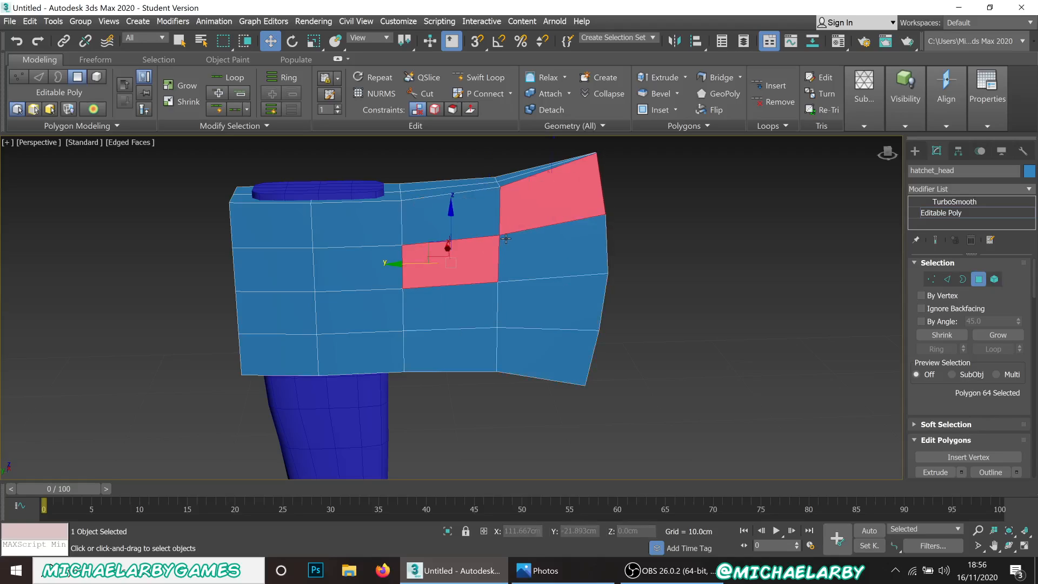
pyautogui.keyDown('alt'); pyautogui.click(451, 265); pyautogui.keyUp('alt')
pyautogui.keyDown('alt'); pyautogui.click(546, 195); pyautogui.keyUp('alt')
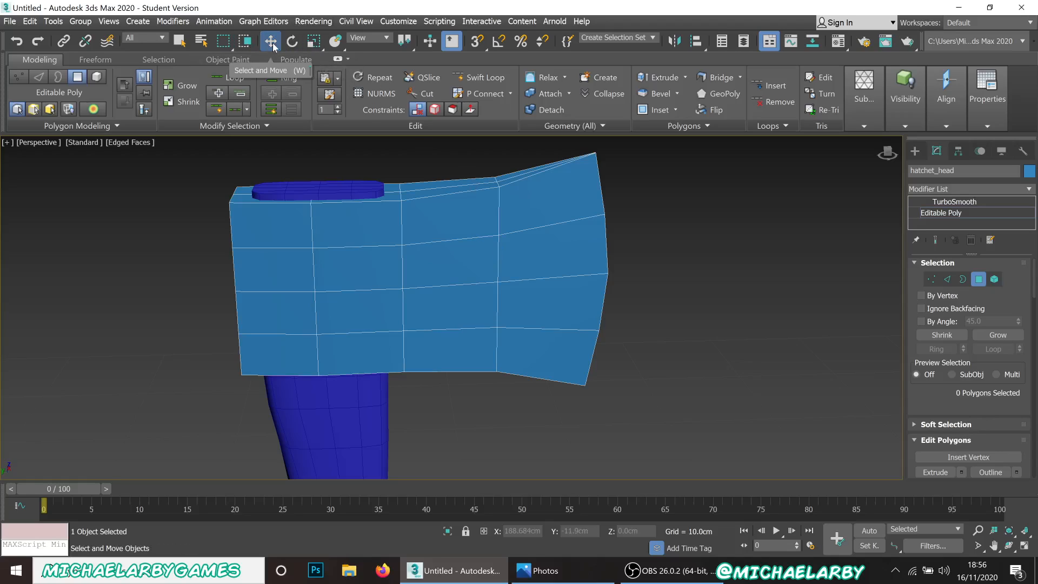
# Switch from the move tool to plain object selection, and pick single polygons on the blade half of the side face.
pyautogui.moveTo(524, 235); pyautogui.dragTo(447, 232)
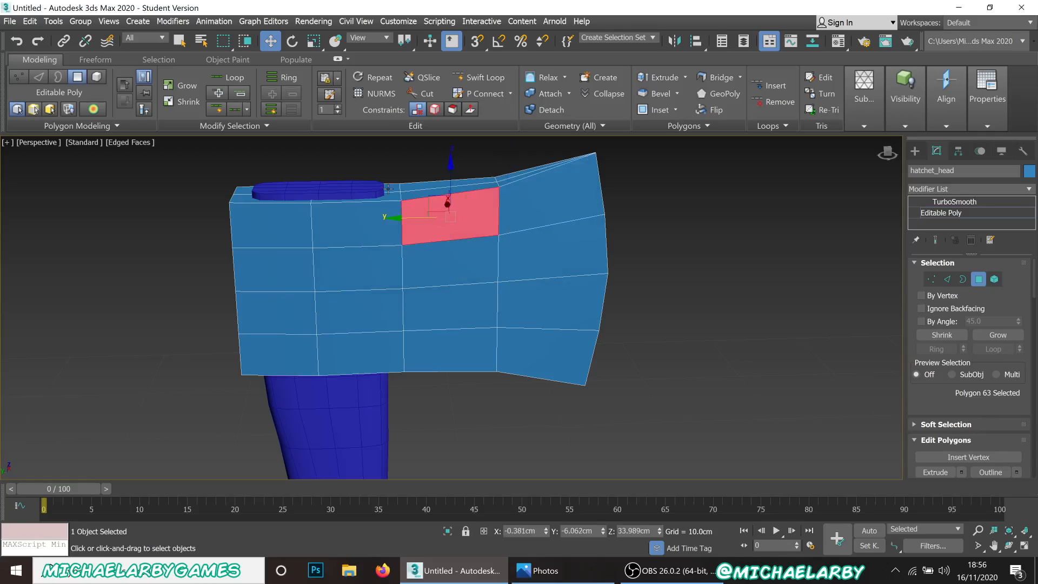
pyautogui.click(179, 42)
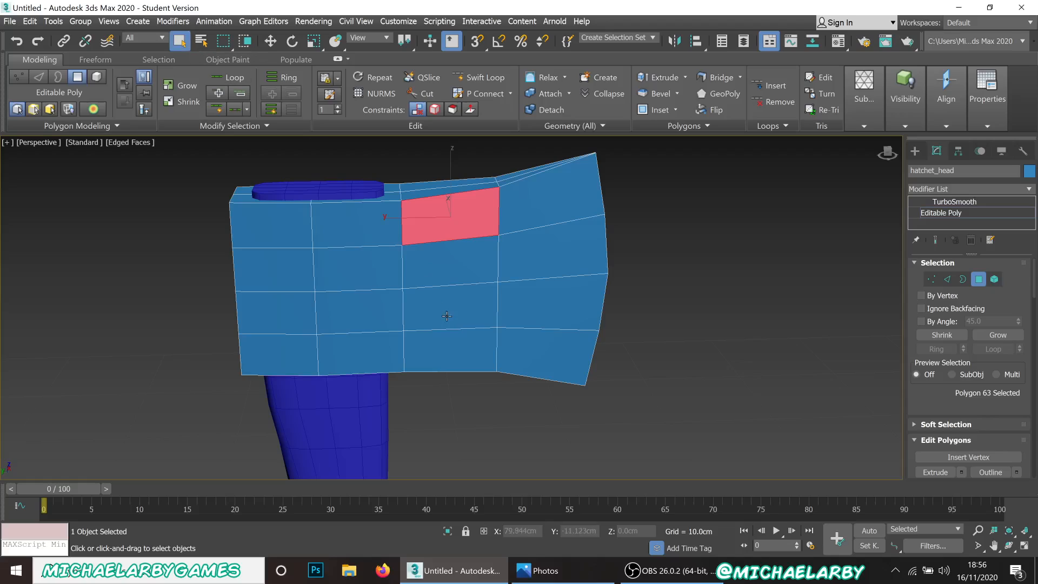
pyautogui.click(447, 274)
pyautogui.click(452, 226)
pyautogui.click(533, 203)
pyautogui.click(448, 228)
pyautogui.click(477, 259)
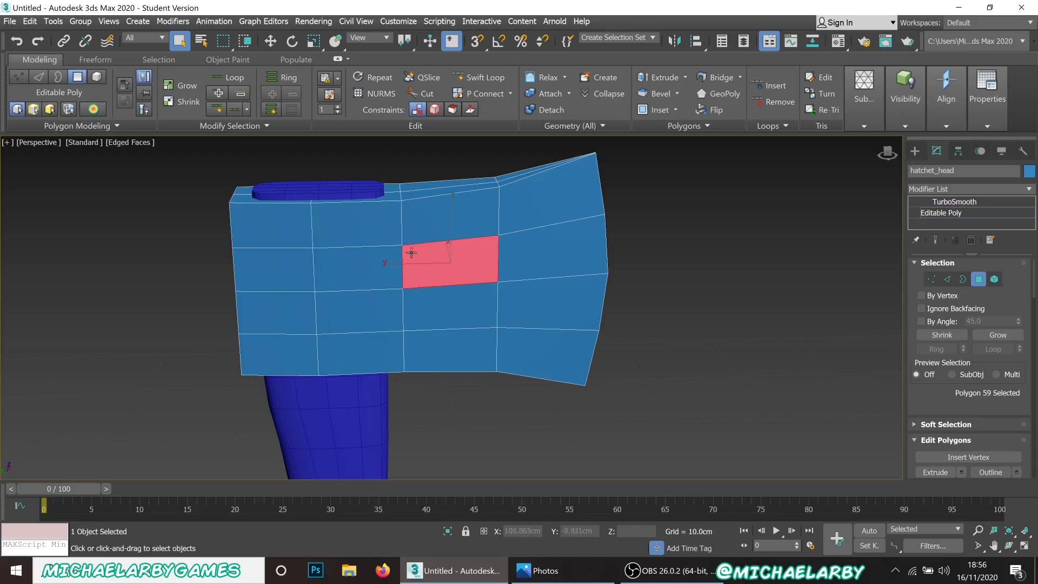
pyautogui.click(477, 203)
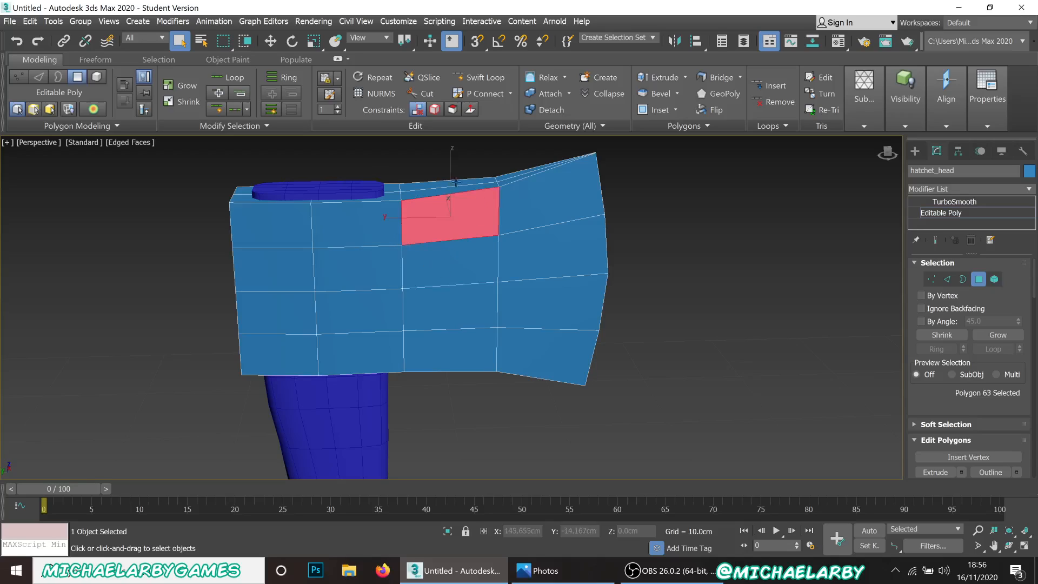
# Select all the side-face polygons in the two columns nearest the blade, and view the selection from a slightly different angle.
pyautogui.click(514, 218)
pyautogui.keyDown('ctrl'); pyautogui.click(472, 223); pyautogui.keyUp('ctrl')
pyautogui.keyDown('ctrl'); pyautogui.click(466, 260); pyautogui.keyUp('ctrl')
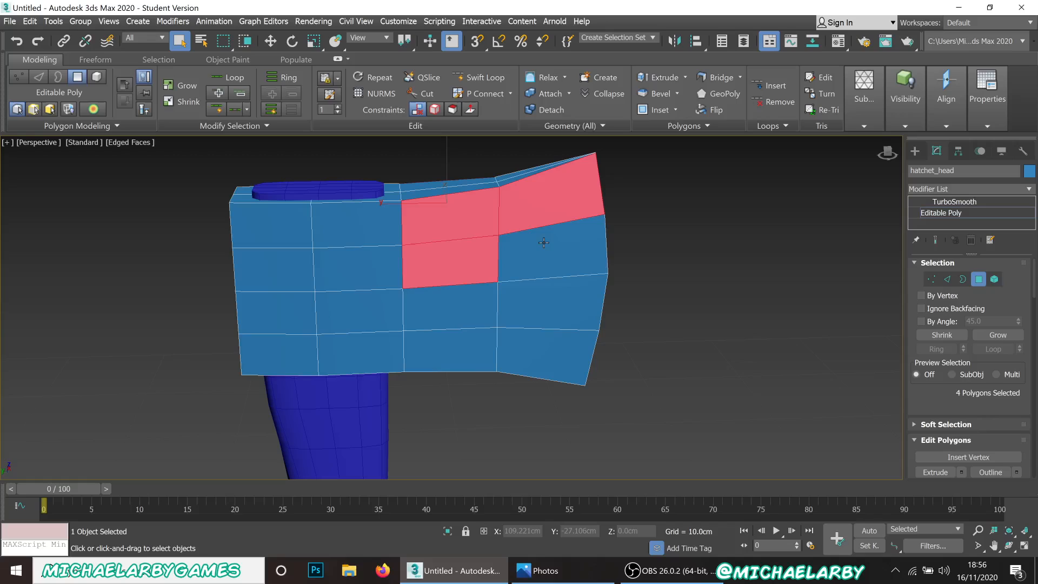
pyautogui.keyDown('ctrl'); pyautogui.click(542, 241); pyautogui.keyUp('ctrl')
pyautogui.keyDown('ctrl'); pyautogui.click(546, 306); pyautogui.keyUp('ctrl')
pyautogui.keyDown('ctrl'); pyautogui.click(462, 314); pyautogui.keyUp('ctrl')
pyautogui.keyDown('ctrl'); pyautogui.click(468, 358); pyautogui.keyUp('ctrl')
pyautogui.keyDown('ctrl'); pyautogui.click(515, 354); pyautogui.keyUp('ctrl')
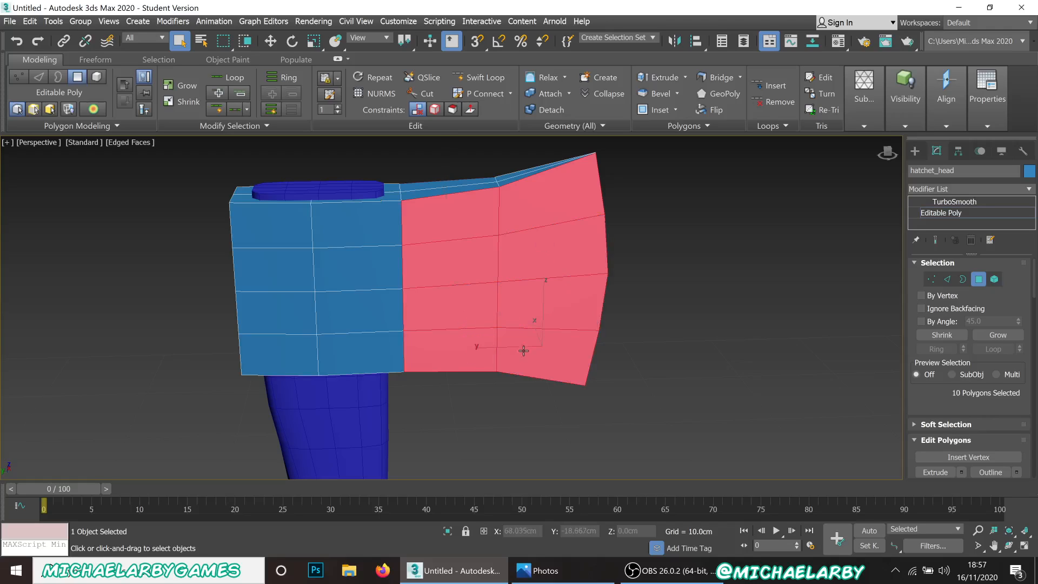
pyautogui.moveTo(520, 284)
pyautogui.keyDown('alt'); pyautogui.mouseDown(button='middle')
pyautogui.moveTo(530, 293)
pyautogui.moveTo(530, 275)
pyautogui.moveTo(513, 280)
pyautogui.mouseUp(button='middle'); pyautogui.keyUp('alt')
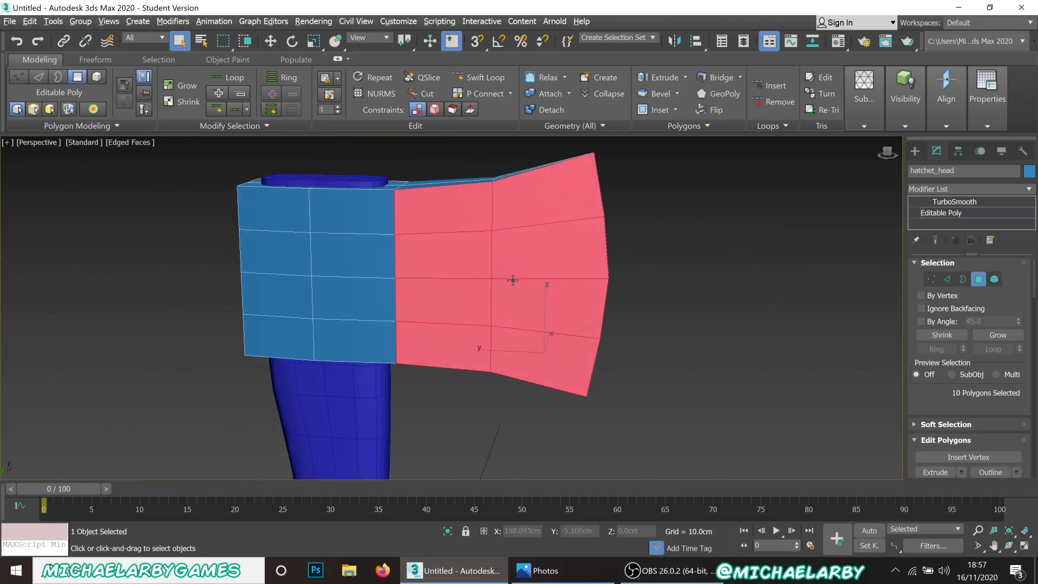
# Pick the four side polygons along the cutting edge individually, from the upper tip to the lower tip.
pyautogui.click(532, 210)
pyautogui.click(542, 244)
pyautogui.click(543, 298)
pyautogui.click(546, 346)
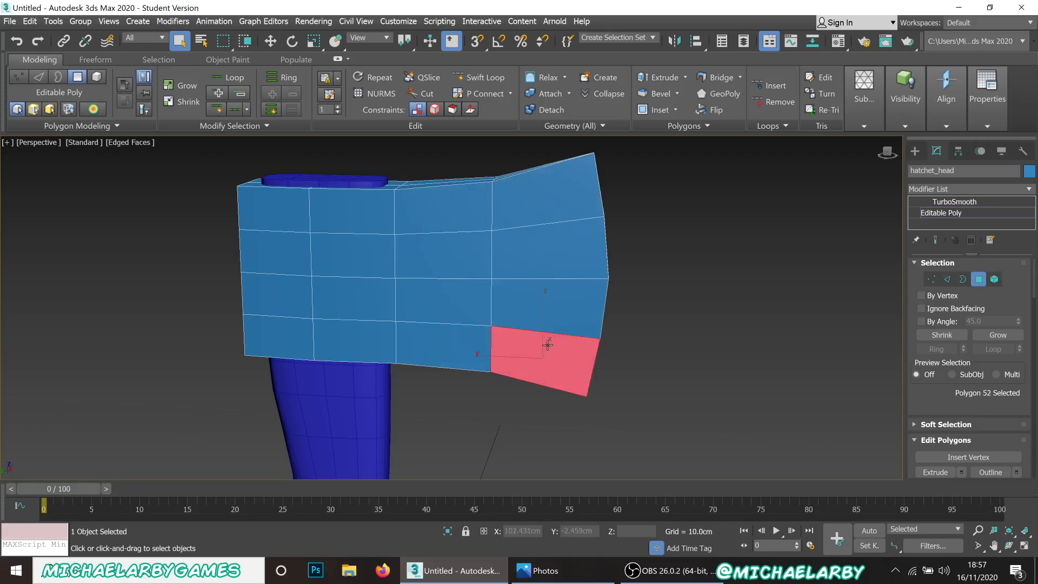
# Shift the three inner vertices of the hatchet head's column nearest the cutting edge toward the blade, moving the middle one slightly farther.
pyautogui.keyDown('alt'); pyautogui.moveTo(578, 269); pyautogui.dragTo(552, 265, button='middle'); pyautogui.keyUp('alt')
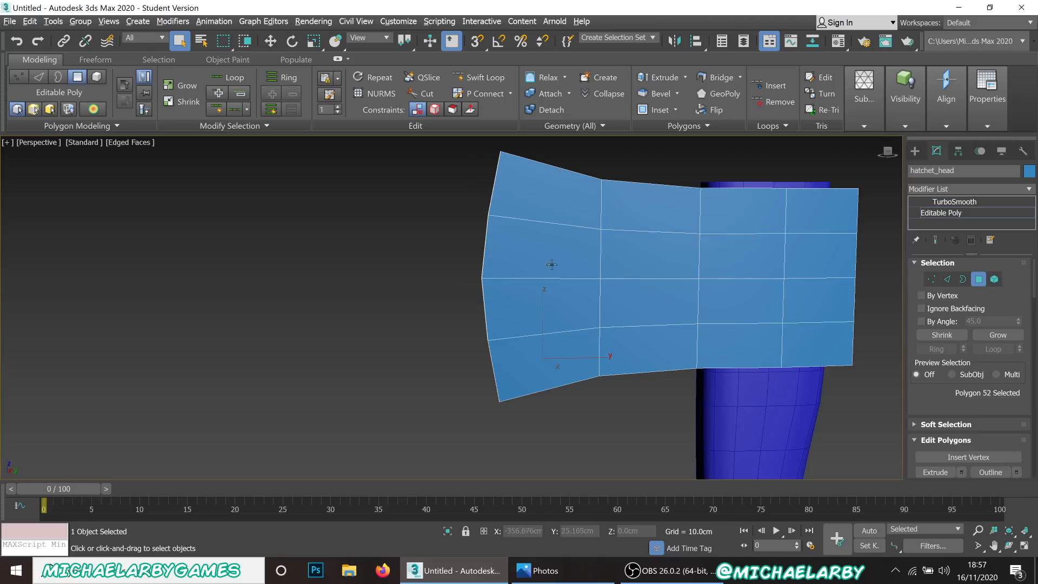
pyautogui.click(931, 279)
pyautogui.keyDown('alt'); pyautogui.moveTo(579, 265); pyautogui.dragTo(540, 241, button='middle'); pyautogui.keyUp('alt')
pyautogui.scroll(3, 539, 241)
pyautogui.click(575, 234)
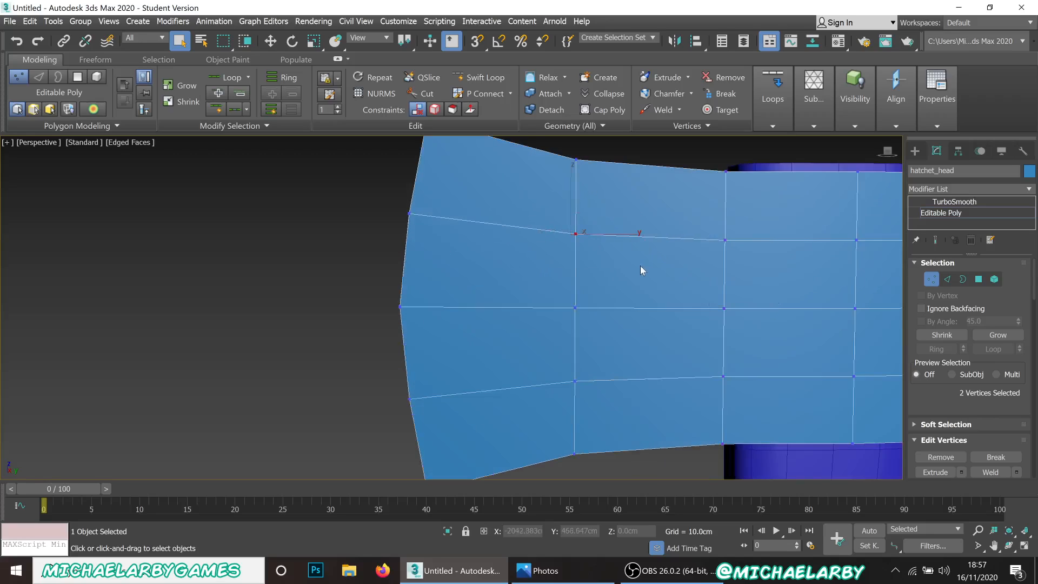
pyautogui.click(271, 41)
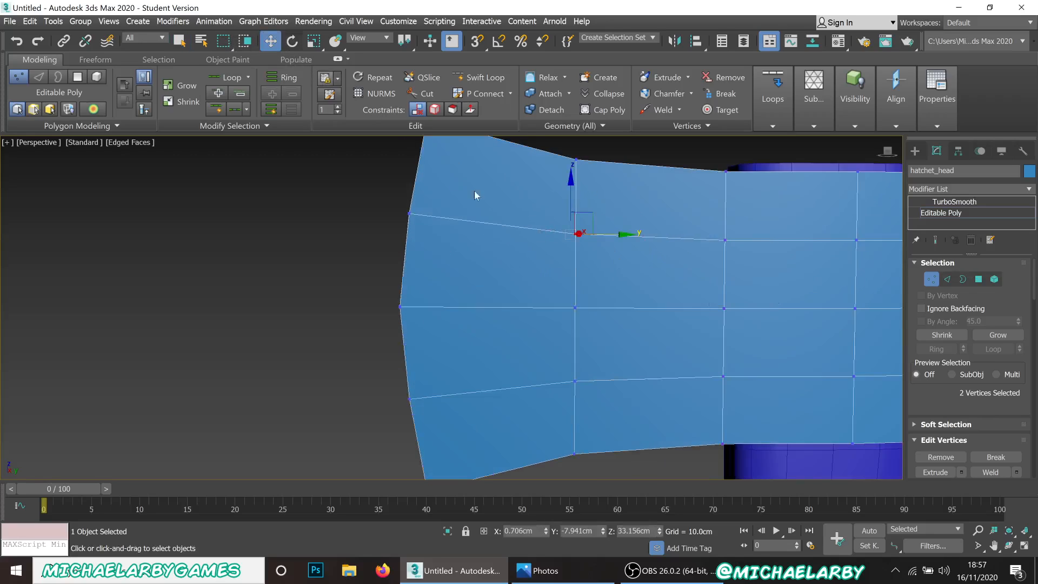
pyautogui.moveTo(659, 403); pyautogui.dragTo(624, 410)
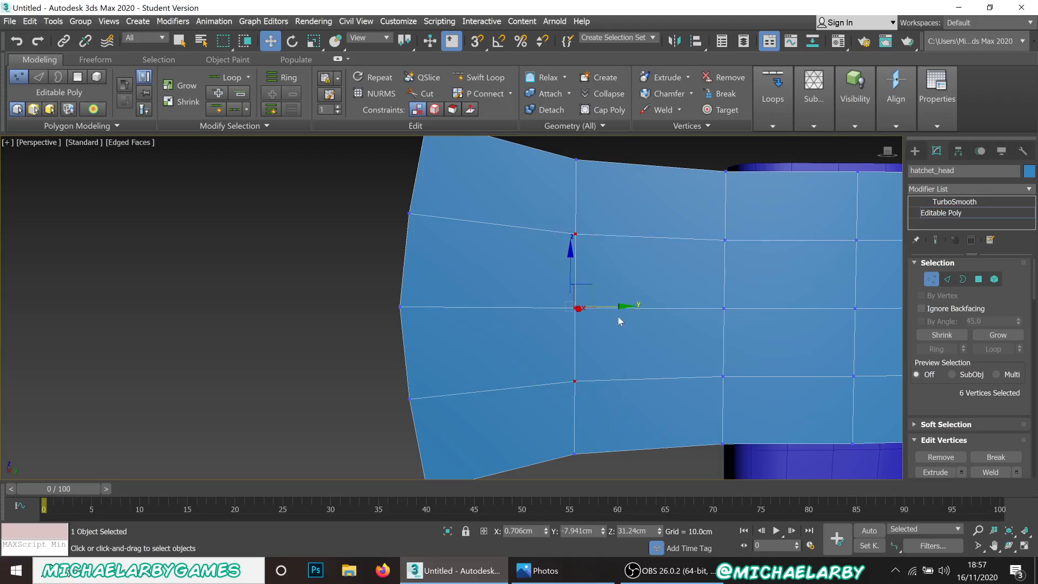
pyautogui.moveTo(607, 306); pyautogui.dragTo(538, 304)
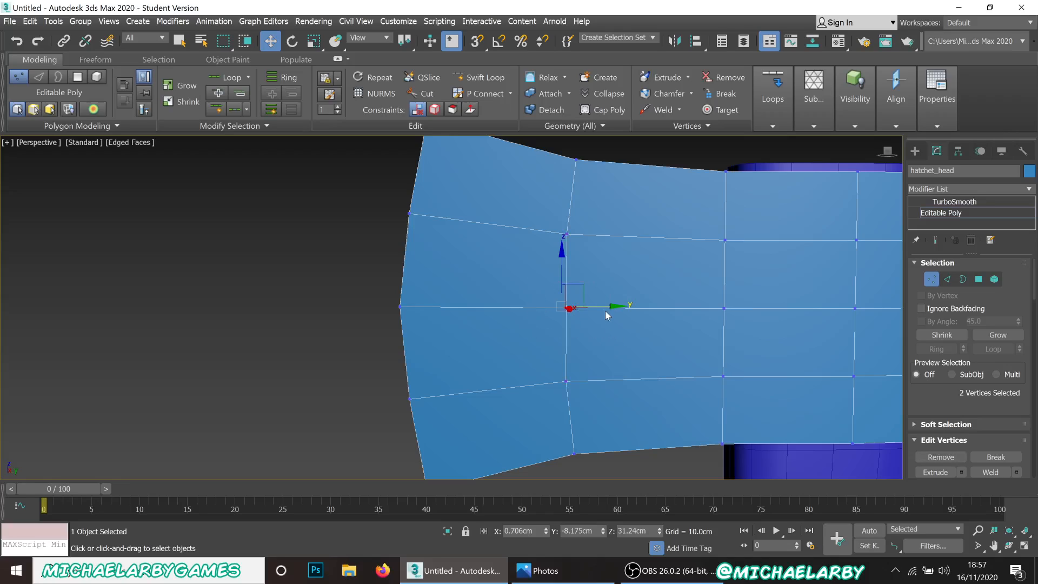
pyautogui.moveTo(603, 307); pyautogui.dragTo(598, 310)
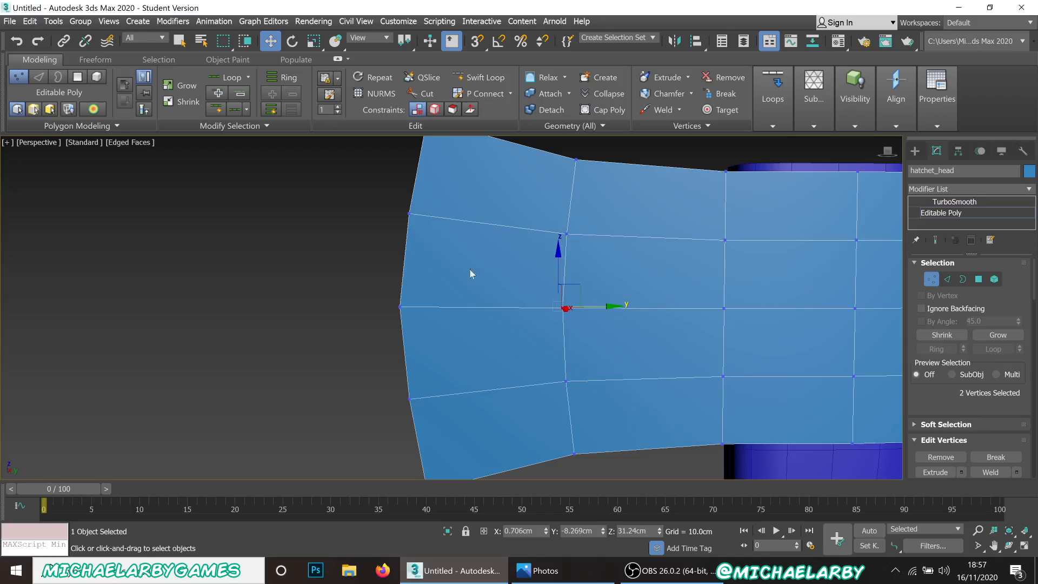
# Examine the TurboSmooth result on the hatchet head and compare its profile with the reference axe head.
pyautogui.scroll(-2, 442, 269)
pyautogui.scroll(-2, 443, 273)
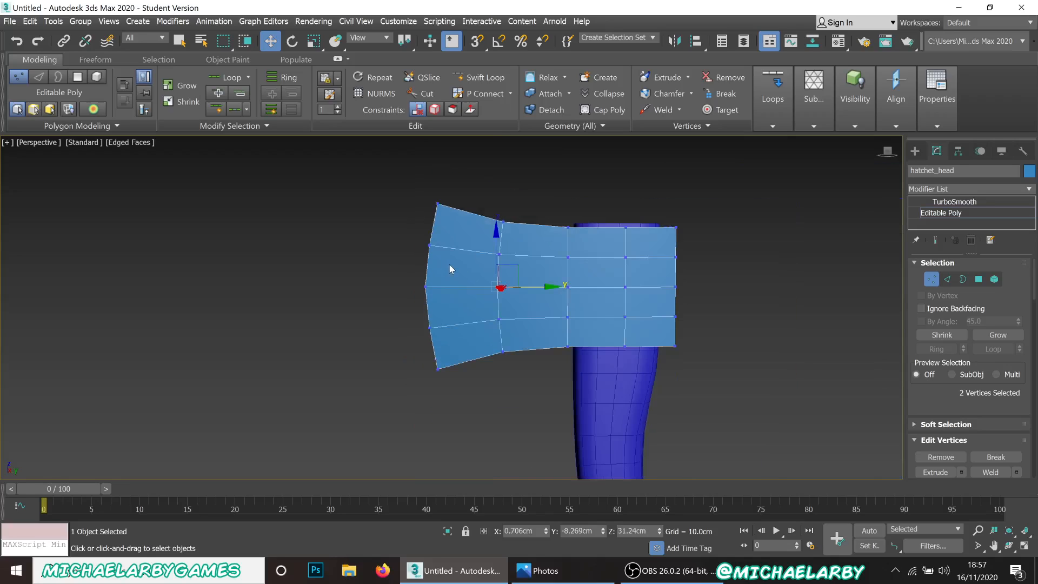
pyautogui.click(960, 202)
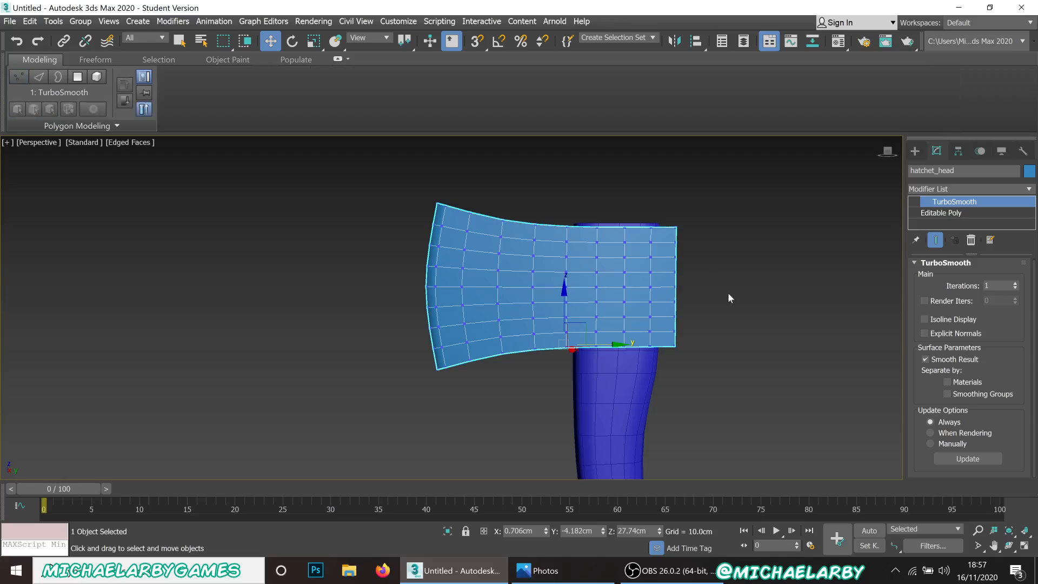
pyautogui.moveTo(675, 282)
pyautogui.keyDown('alt'); pyautogui.mouseDown(button='middle')
pyautogui.moveTo(670, 308)
pyautogui.moveTo(672, 264)
pyautogui.moveTo(670, 294)
pyautogui.moveTo(684, 262)
pyautogui.mouseUp(button='middle'); pyautogui.keyUp('alt')
pyautogui.scroll(-6, 672, 260)
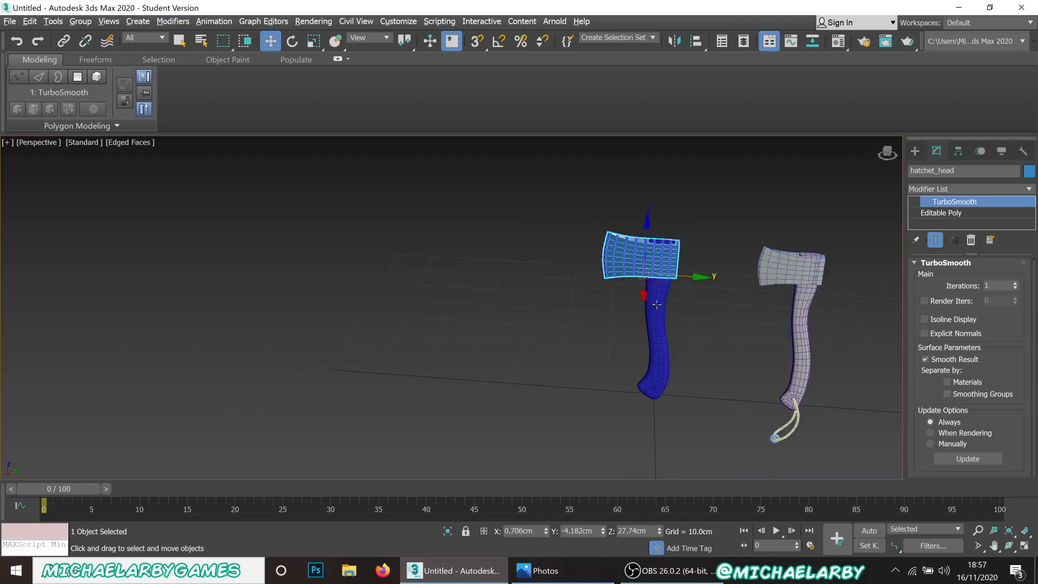
pyautogui.moveTo(656, 304)
pyautogui.keyDown('alt'); pyautogui.mouseDown(button='middle')
pyautogui.moveTo(667, 282)
pyautogui.moveTo(509, 290)
pyautogui.moveTo(515, 264)
pyautogui.mouseUp(button='middle'); pyautogui.keyUp('alt')
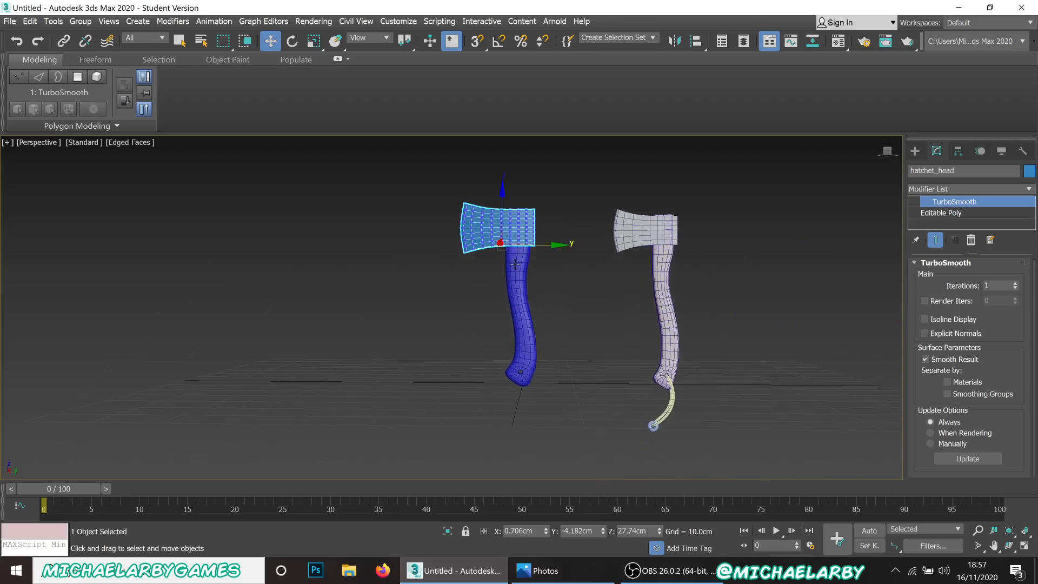
pyautogui.scroll(5, 501, 225)
pyautogui.scroll(-3, 522, 231)
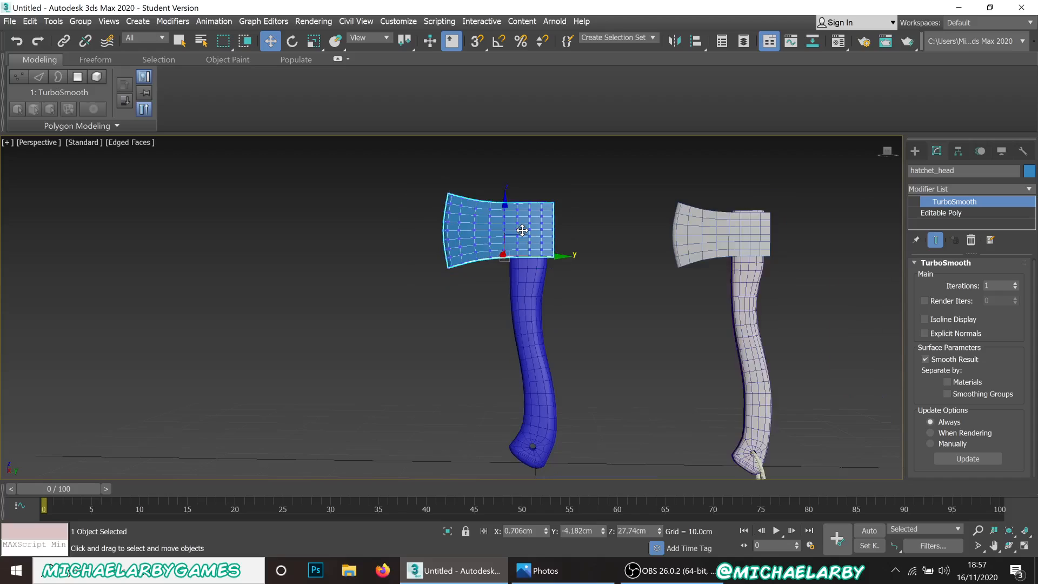
pyautogui.scroll(5, 711, 238)
pyautogui.scroll(-3, 719, 231)
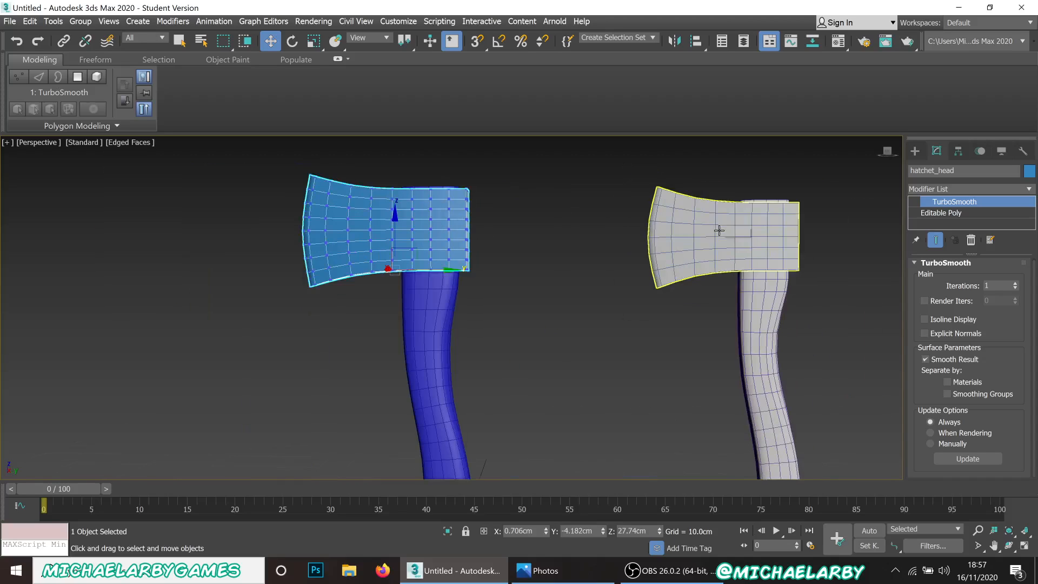
# Scale all the hatchet head's vertices down slightly along Z, and return to the TurboSmooth result.
pyautogui.click(960, 214)
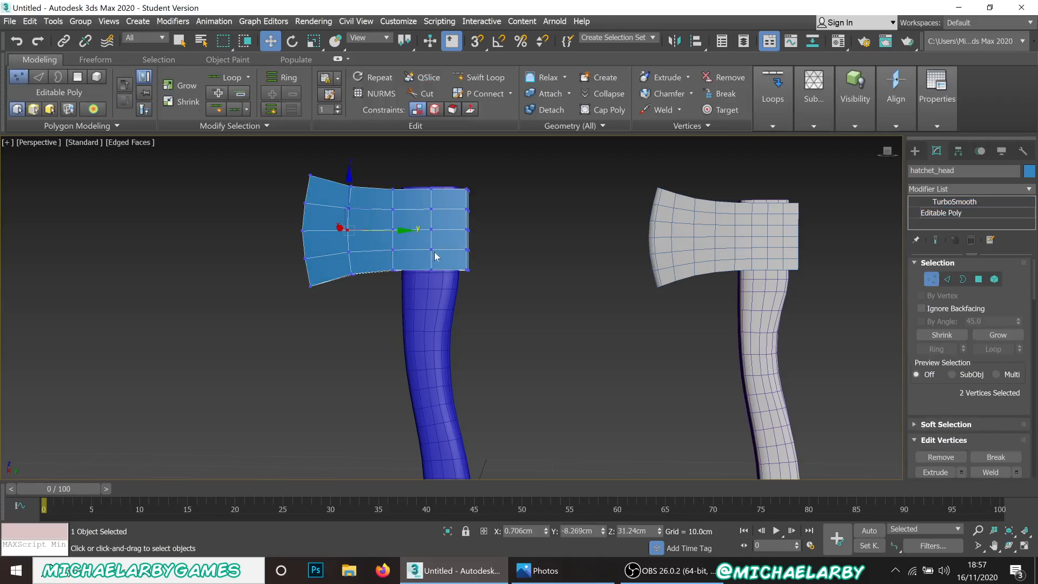
pyautogui.hotkey('ctrl', 'a')
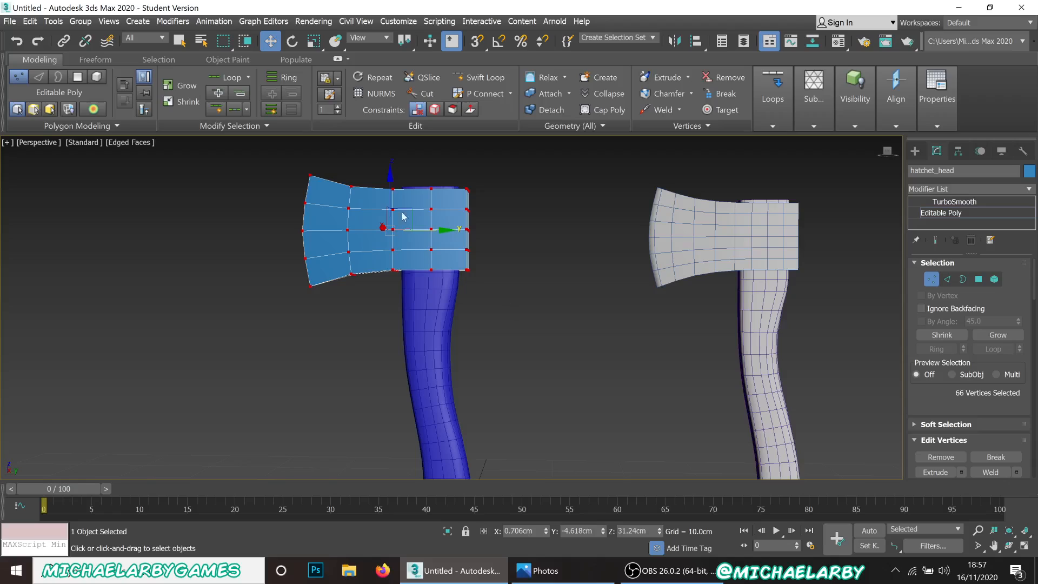
pyautogui.press('r')
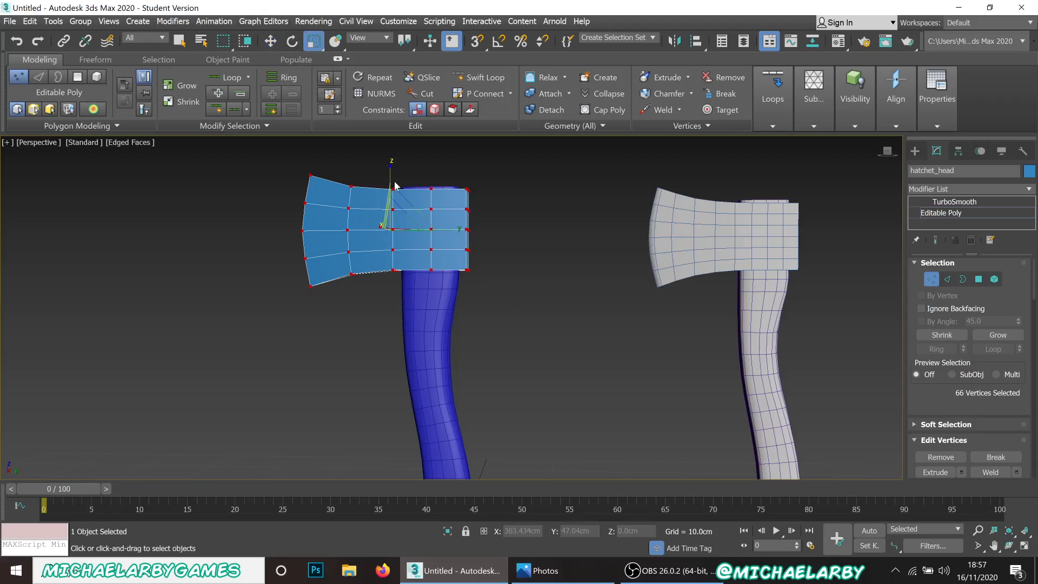
pyautogui.moveTo(389, 174); pyautogui.dragTo(392, 177)
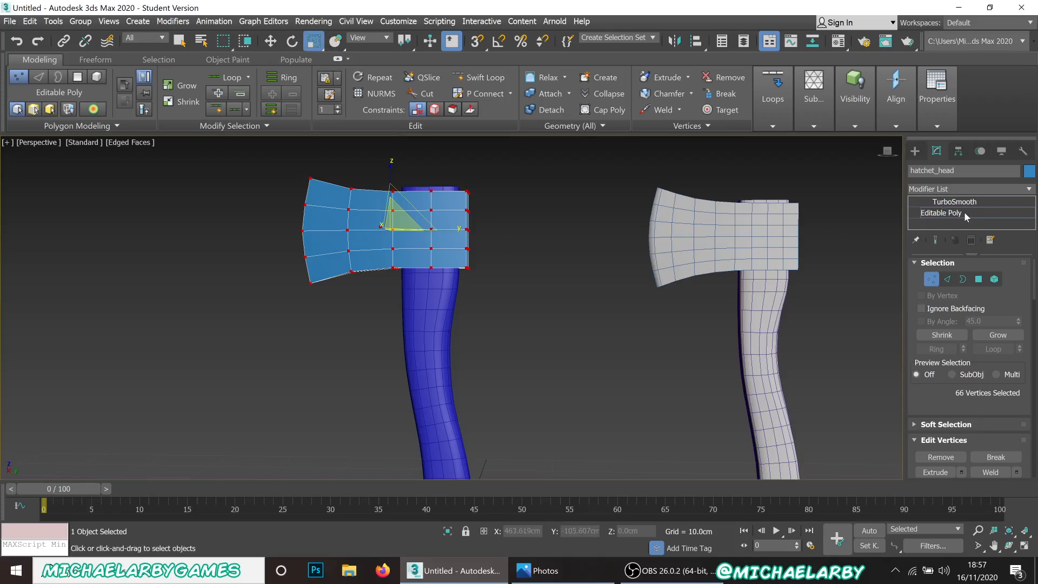
pyautogui.click(968, 202)
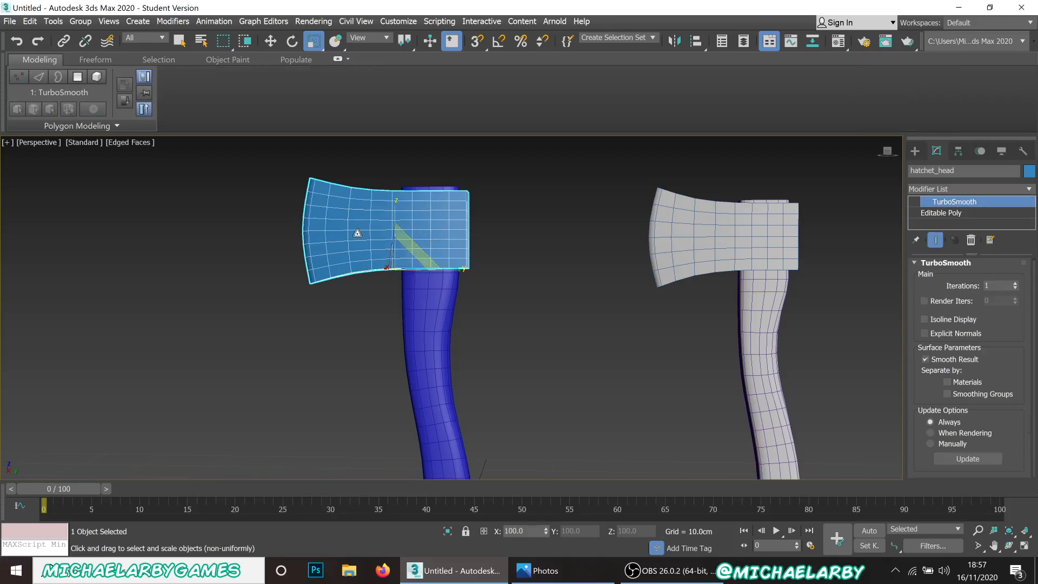
# Draw a circle spline on the ground beside the lower end of the blue handle for the lanyard cord.
pyautogui.moveTo(440, 320); pyautogui.dragTo(453, 151, button='middle')
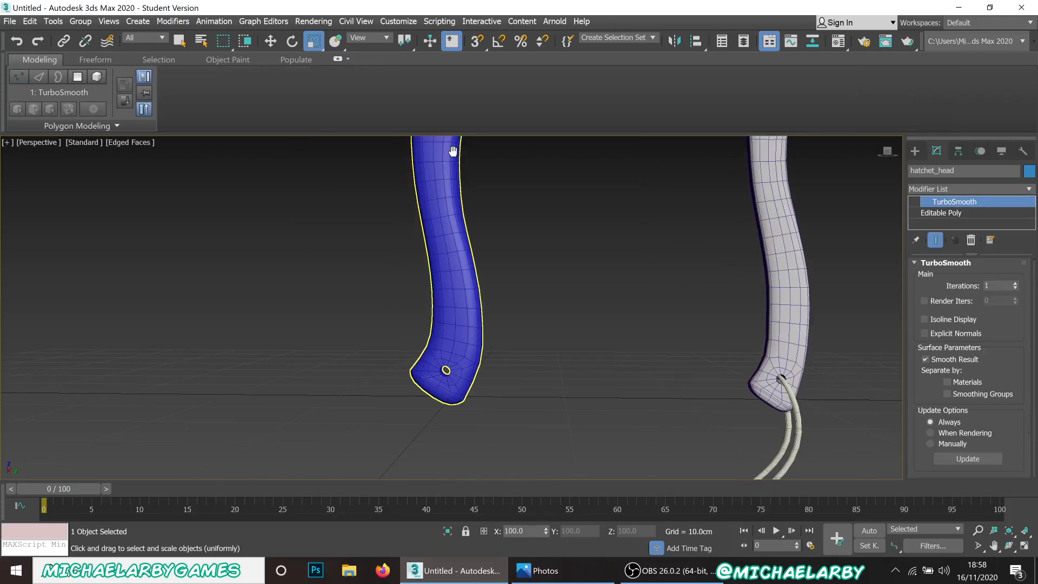
pyautogui.keyDown('alt'); pyautogui.moveTo(460, 394); pyautogui.dragTo(429, 337, button='middle'); pyautogui.keyUp('alt')
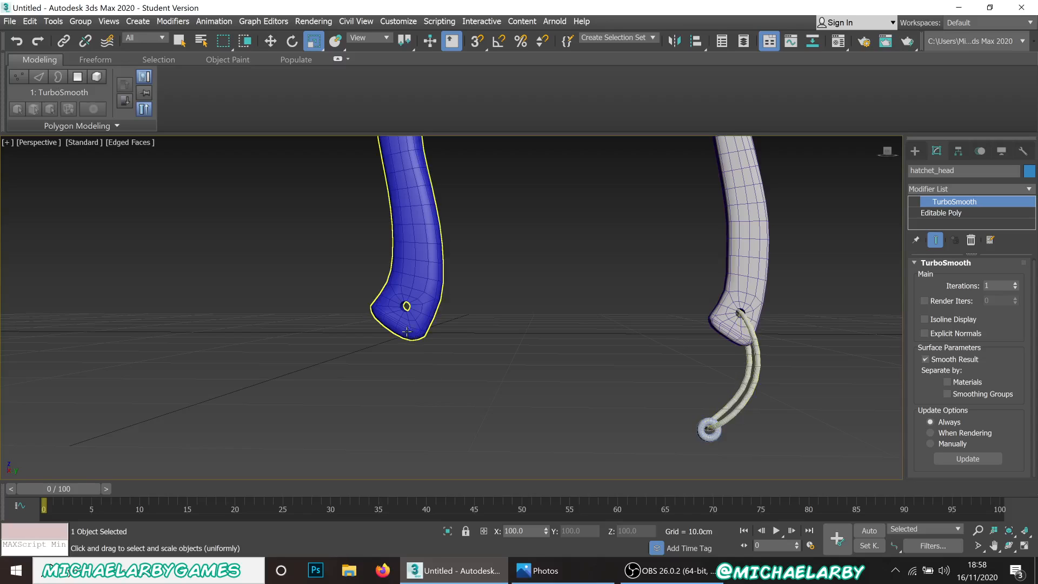
pyautogui.click(914, 151)
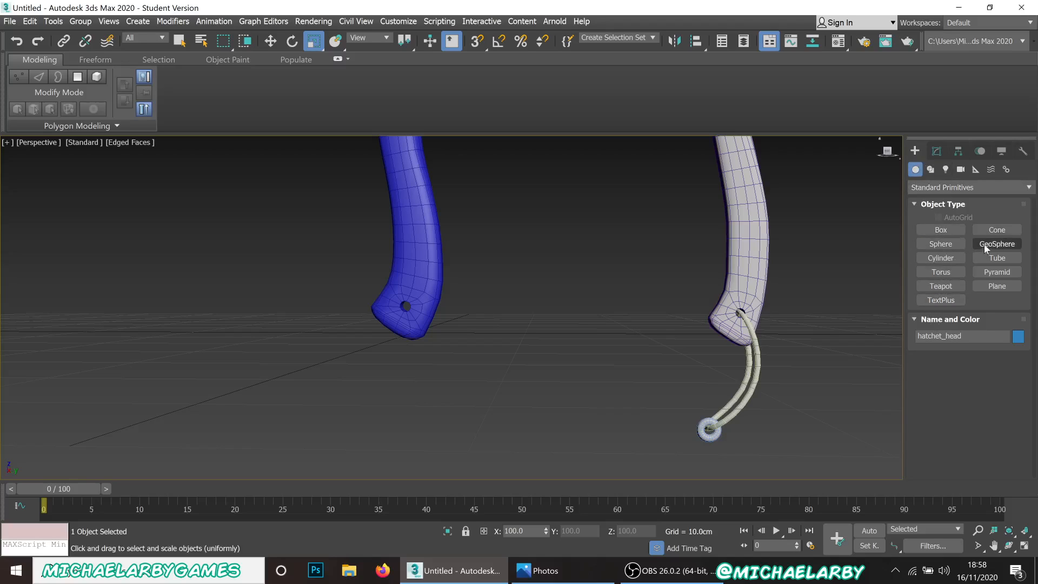
pyautogui.click(931, 170)
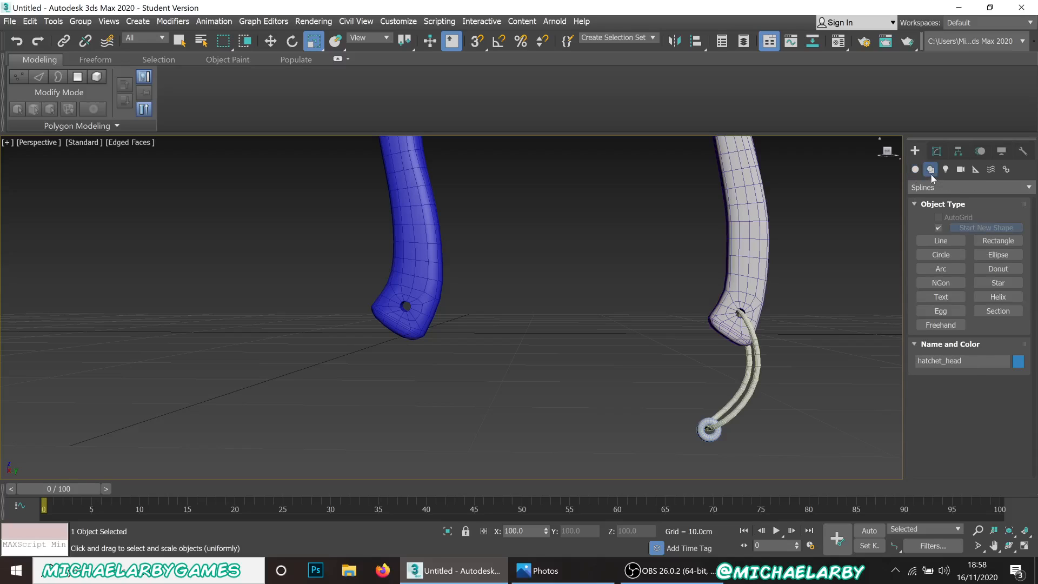
pyautogui.click(940, 255)
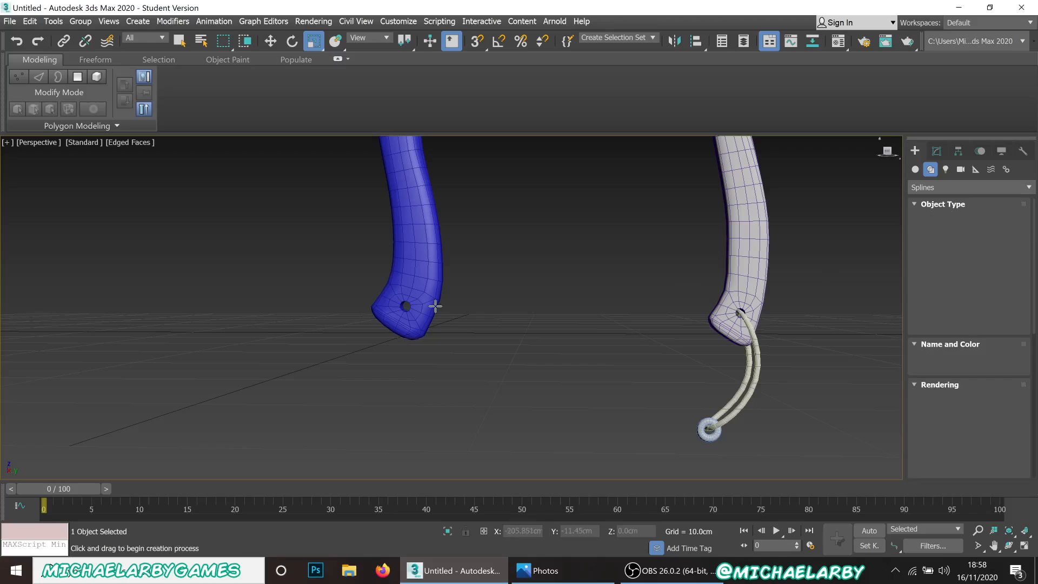
pyautogui.moveTo(363, 317)
pyautogui.keyDown('alt'); pyautogui.mouseDown(button='middle')
pyautogui.moveTo(391, 363)
pyautogui.moveTo(474, 427)
pyautogui.moveTo(382, 324)
pyautogui.mouseUp(button='middle'); pyautogui.keyUp('alt')
pyautogui.moveTo(369, 323); pyautogui.dragTo(420, 345)
pyautogui.scroll(5, 378, 332)
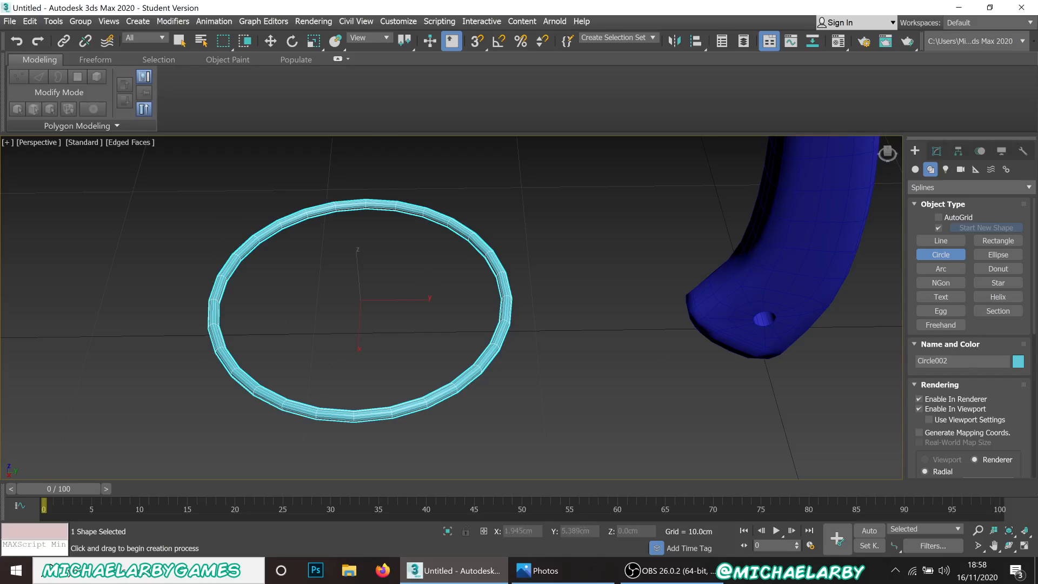
# Disable the circle's rendering in the renderer and viewport, and convert it to an editable spline.
pyautogui.scroll(-1, 929, 420)
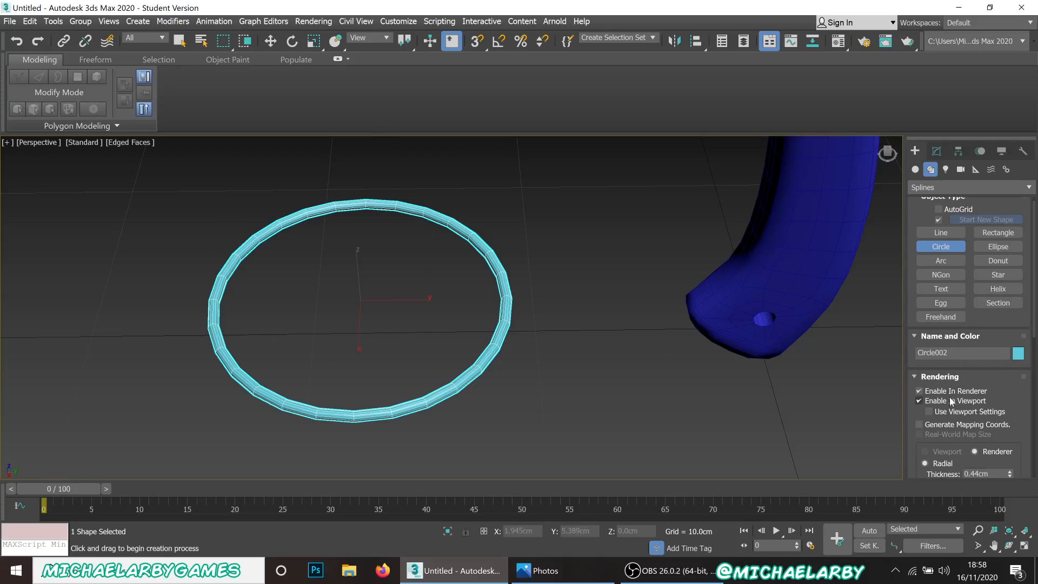
pyautogui.click(919, 400)
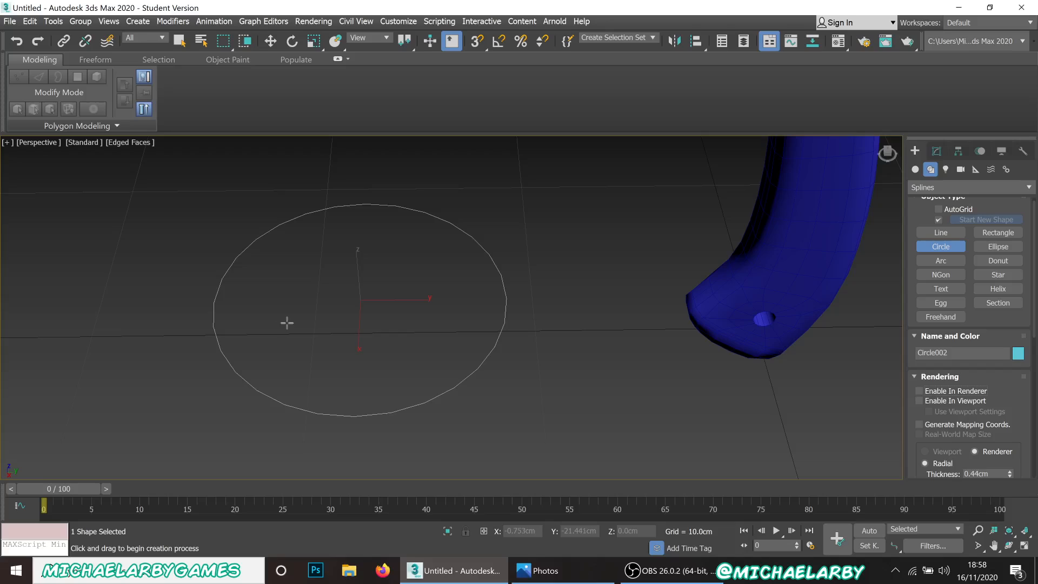
pyautogui.press('r')
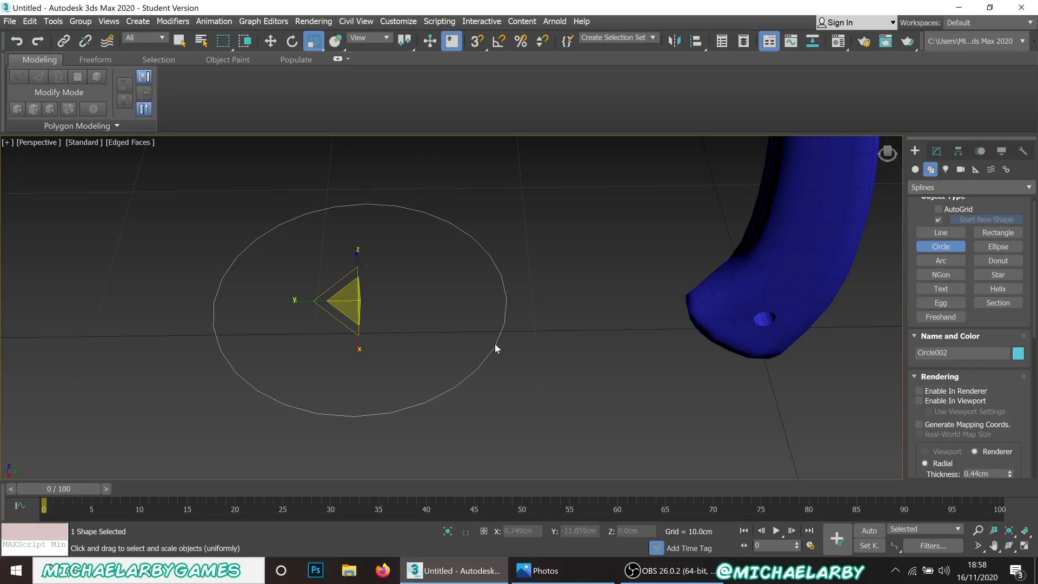
pyautogui.rightClick(495, 343)
pyautogui.moveTo(548, 486)
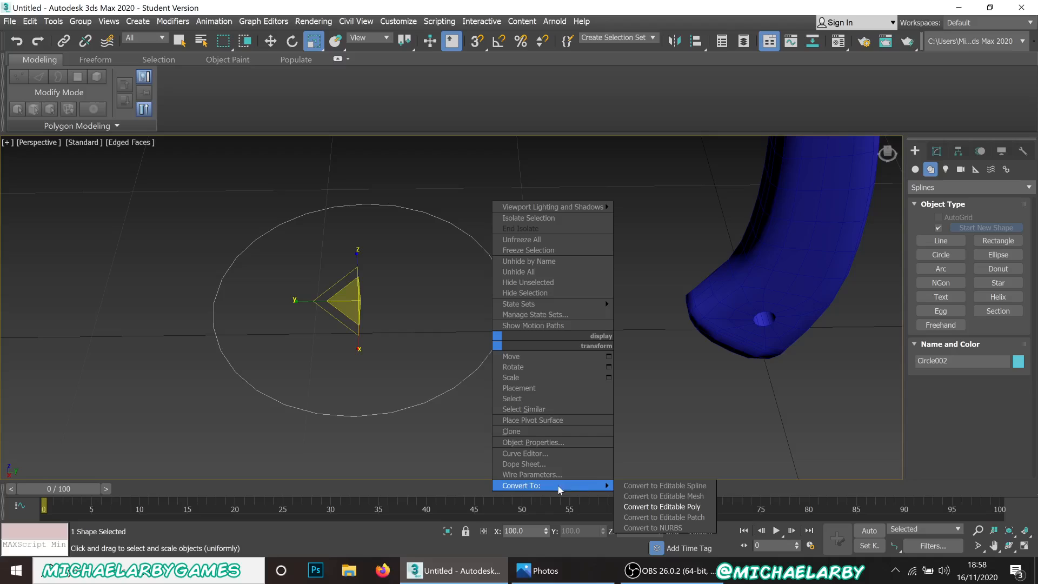
pyautogui.click(651, 486)
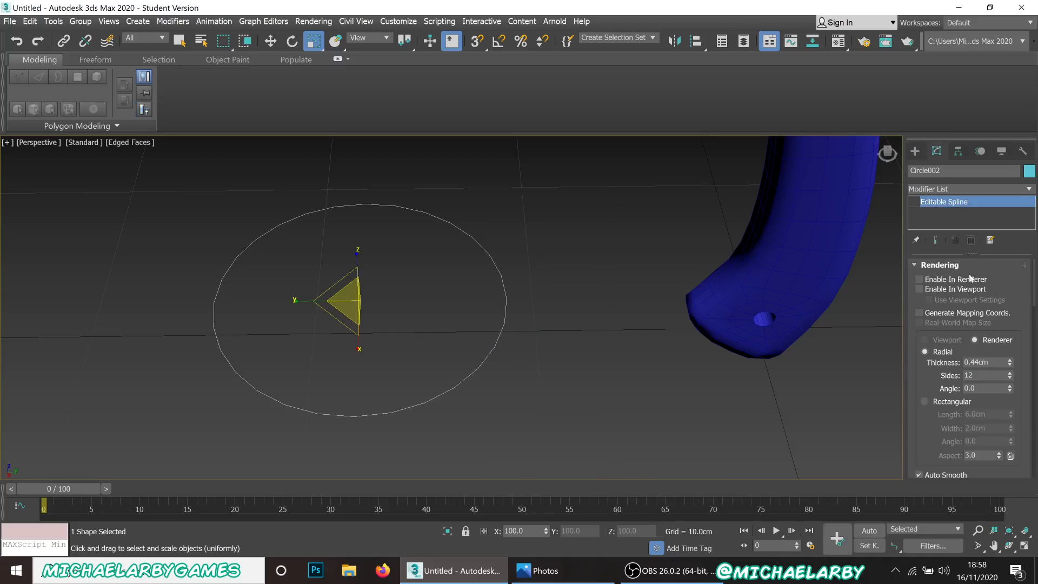
# Move the circle's two opposite vertices inward along X to flatten it into a narrow, elongated loop.
pyautogui.scroll(-3, 985, 297)
pyautogui.scroll(-10, 921, 323)
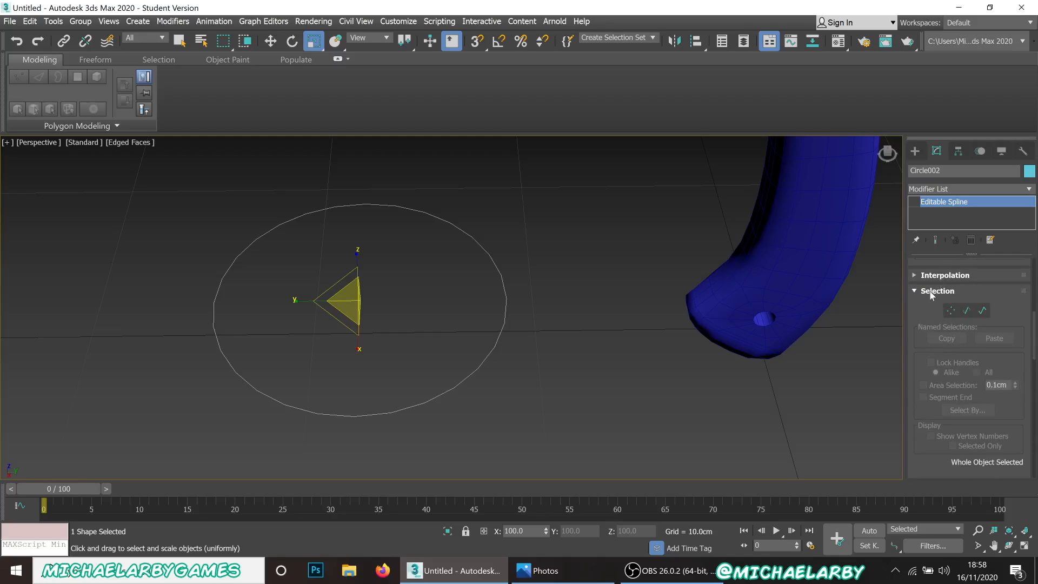
pyautogui.click(951, 311)
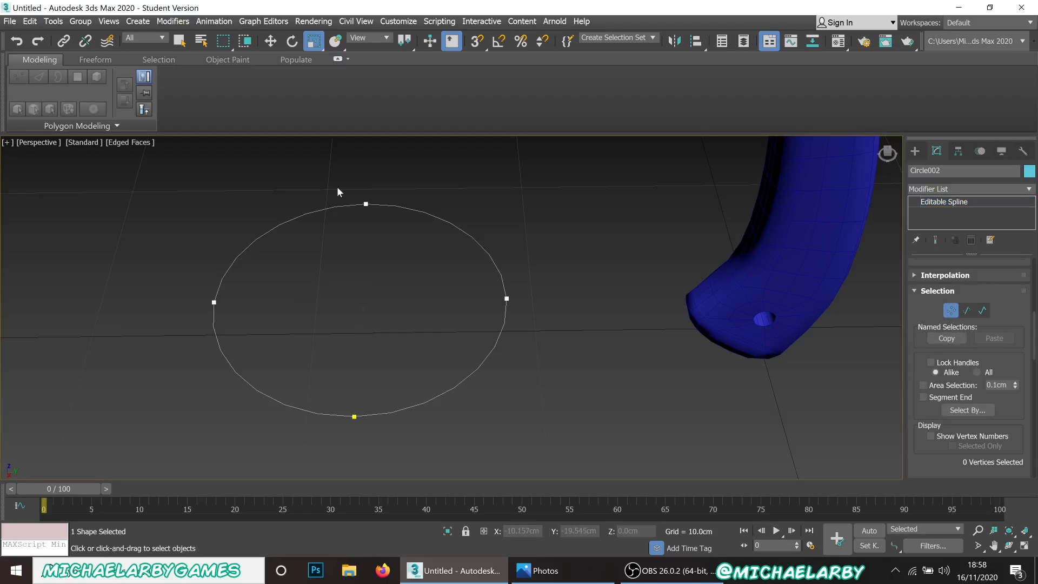
pyautogui.moveTo(338, 190); pyautogui.dragTo(347, 292)
pyautogui.click(271, 41)
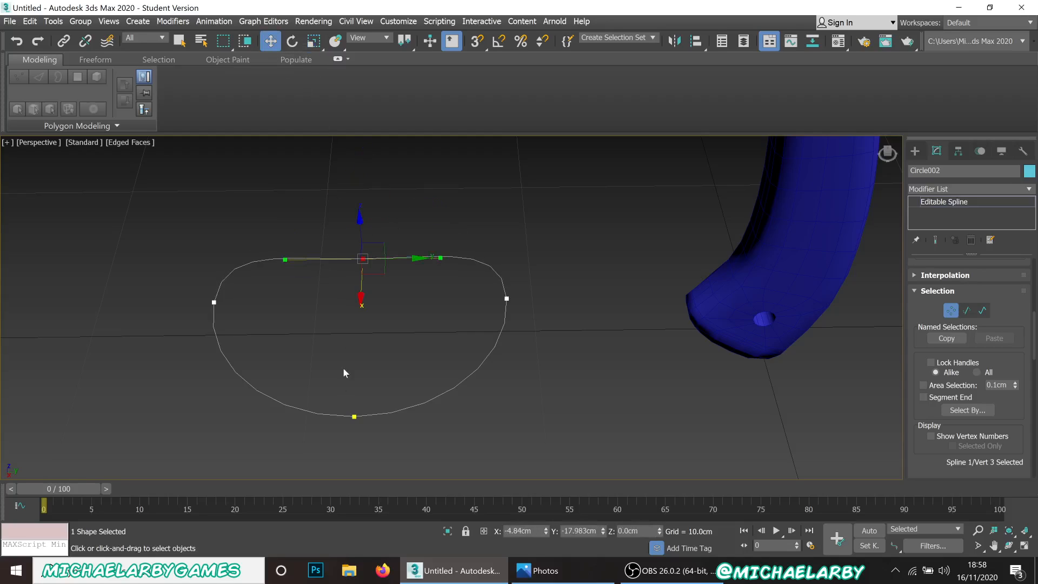
pyautogui.click(351, 415)
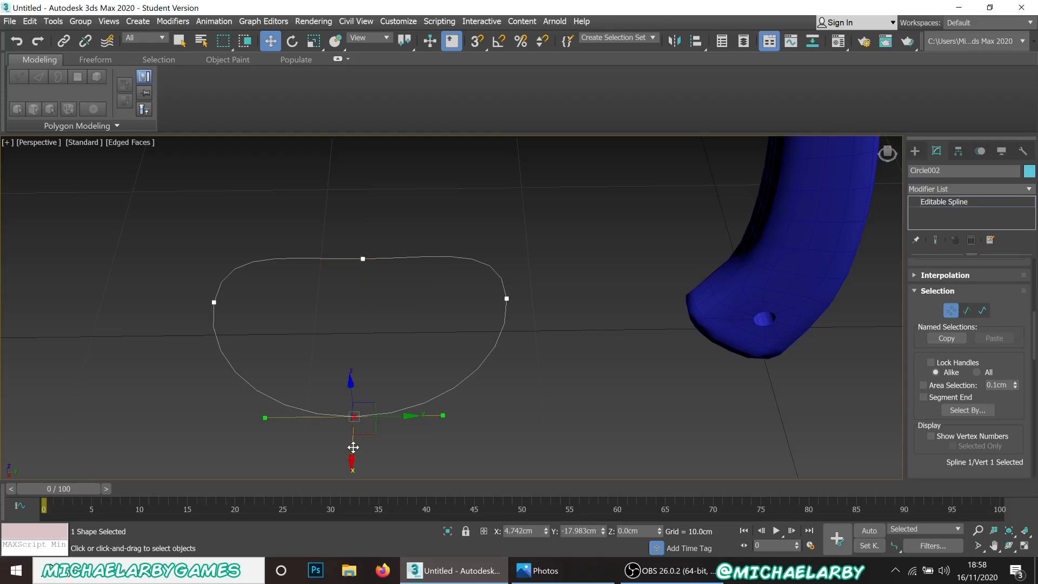
pyautogui.moveTo(353, 448); pyautogui.dragTo(355, 373)
# Select both middle vertices of the loop's long sides and raise them about 2.8 cm along Z to form an arch.
pyautogui.keyDown('alt'); pyautogui.moveTo(276, 308); pyautogui.dragTo(310, 245, button='middle'); pyautogui.keyUp('alt')
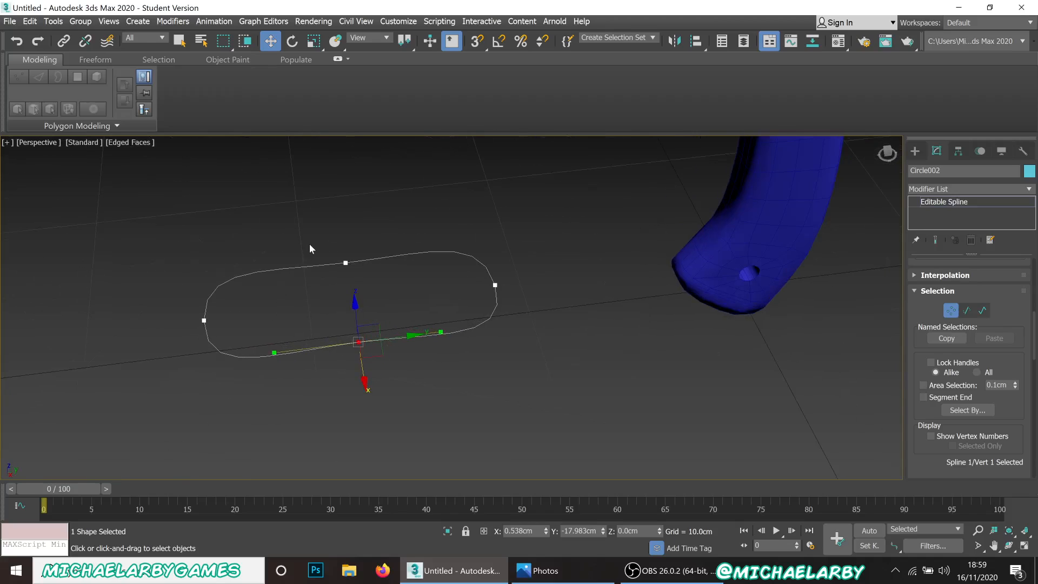
pyautogui.moveTo(397, 378); pyautogui.dragTo(394, 375)
pyautogui.keyDown('alt'); pyautogui.moveTo(351, 364); pyautogui.dragTo(345, 343, button='middle'); pyautogui.keyUp('alt')
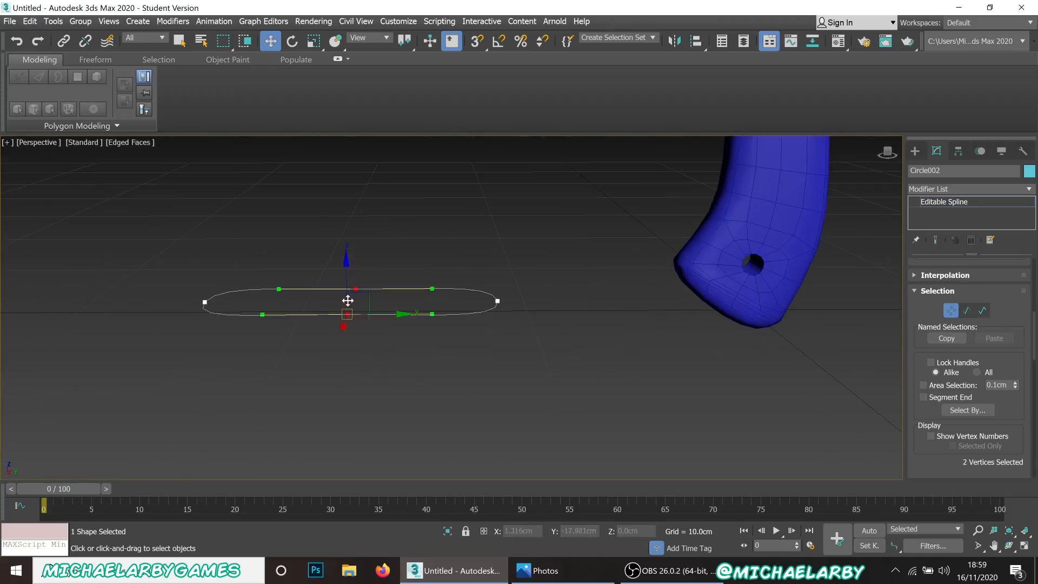
pyautogui.moveTo(346, 284); pyautogui.dragTo(350, 222)
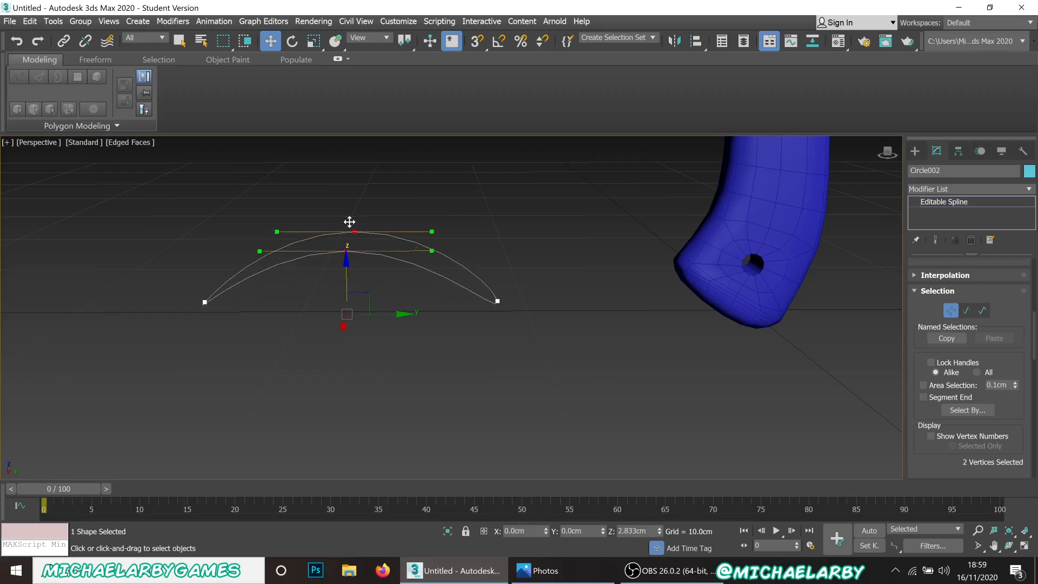
# Enable the arched loop's rendering in the renderer and viewport and set its radial thickness to 0.52 cm.
pyautogui.moveTo(347, 309)
pyautogui.keyDown('alt'); pyautogui.mouseDown(button='middle')
pyautogui.moveTo(377, 312)
pyautogui.moveTo(332, 313)
pyautogui.moveTo(329, 297)
pyautogui.moveTo(332, 309)
pyautogui.moveTo(378, 310)
pyautogui.moveTo(347, 316)
pyautogui.mouseUp(button='middle'); pyautogui.keyUp('alt')
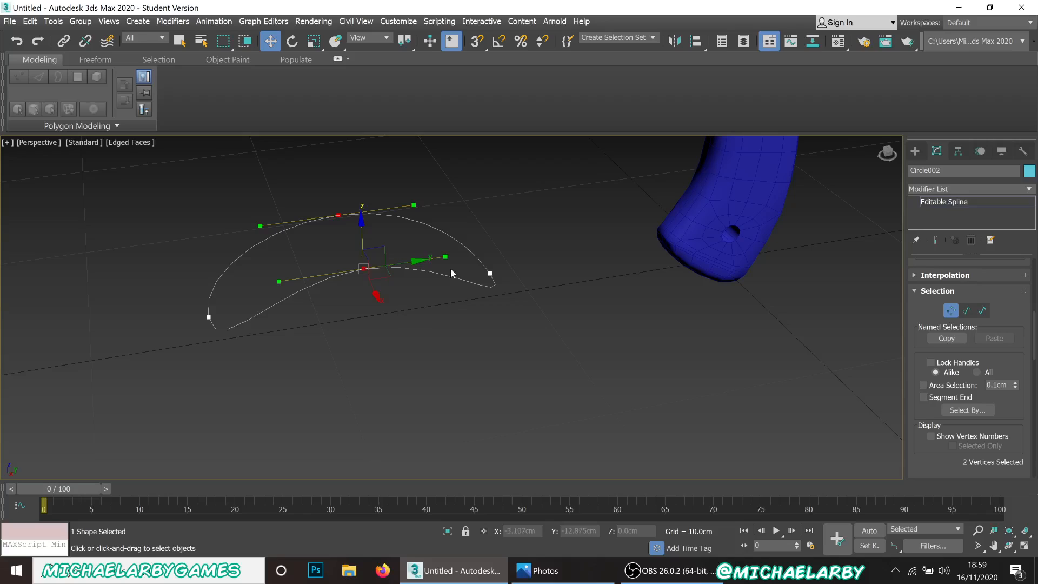
pyautogui.scroll(5, 967, 367)
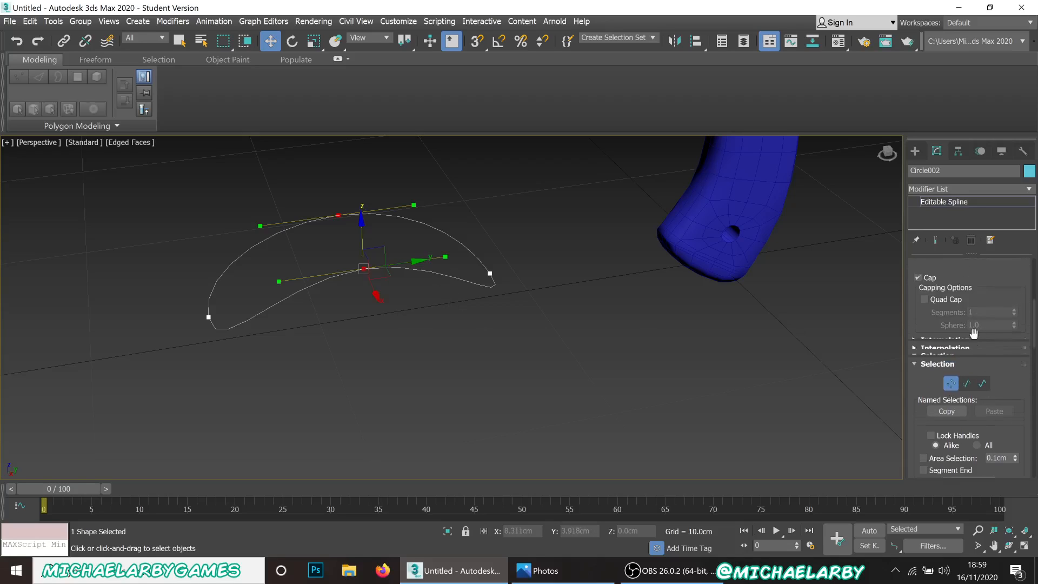
pyautogui.scroll(5, 943, 382)
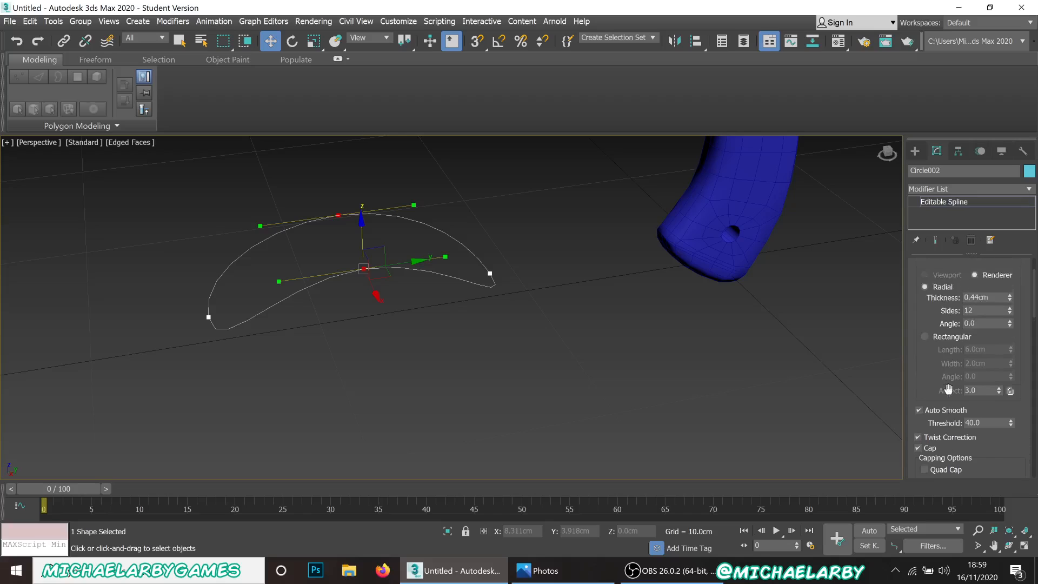
pyautogui.click(938, 266)
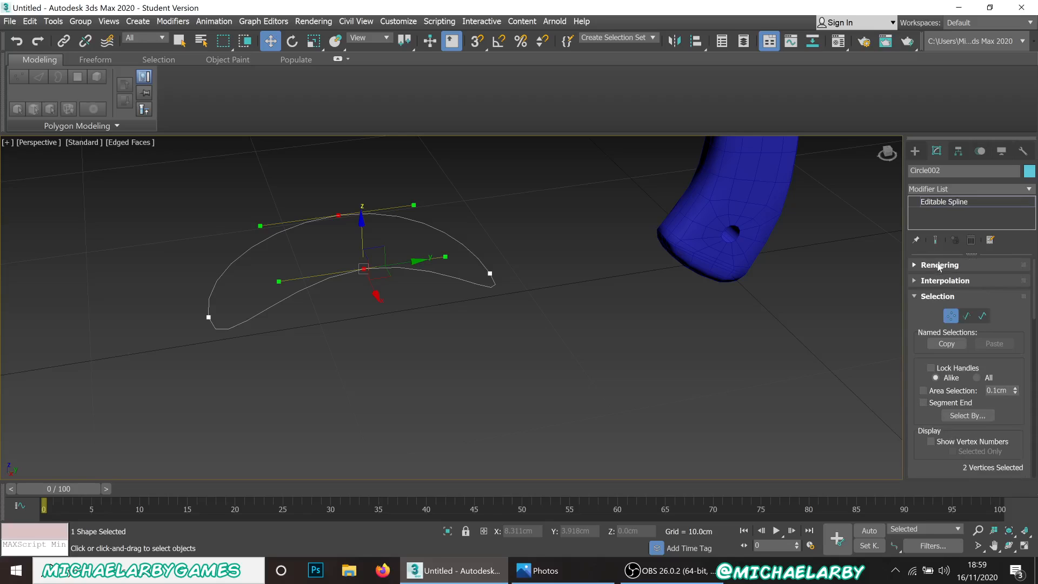
pyautogui.click(938, 267)
pyautogui.scroll(2, 938, 270)
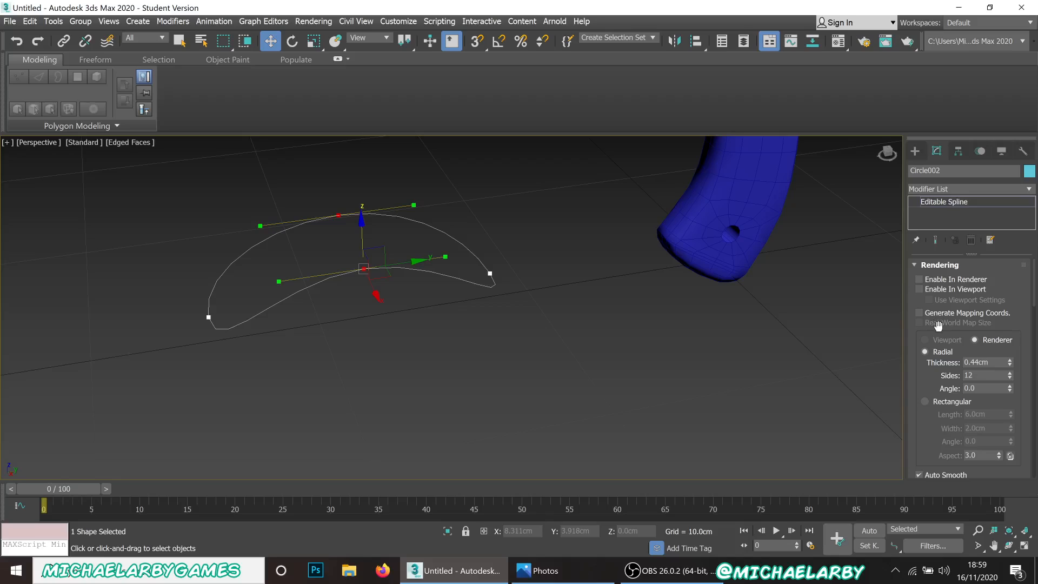
pyautogui.click(920, 279)
pyautogui.click(920, 289)
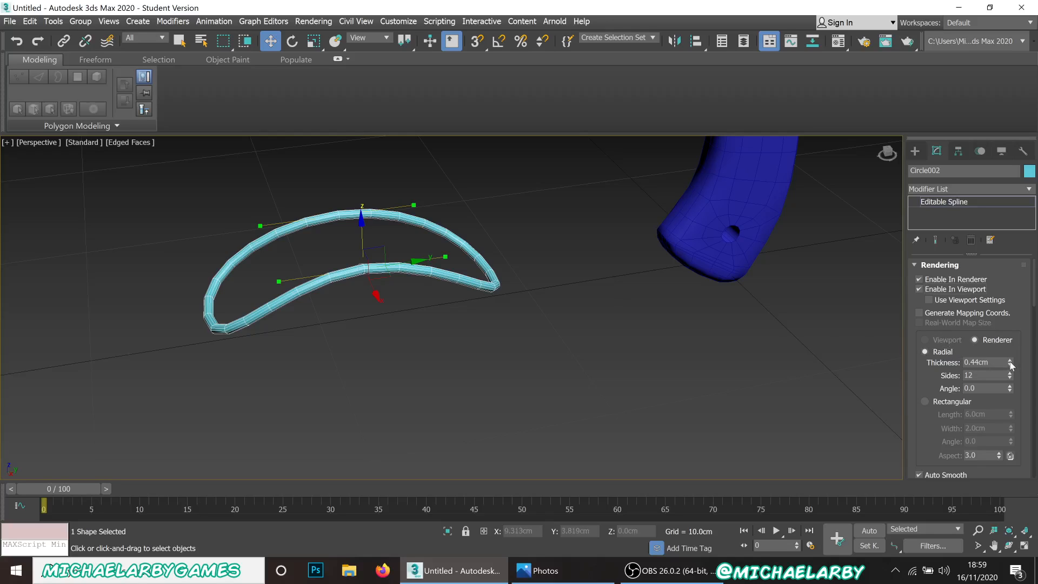
pyautogui.moveTo(1011, 366)
pyautogui.mouseDown()
pyautogui.moveTo(999, 340)
pyautogui.moveTo(1004, 359)
pyautogui.mouseUp()
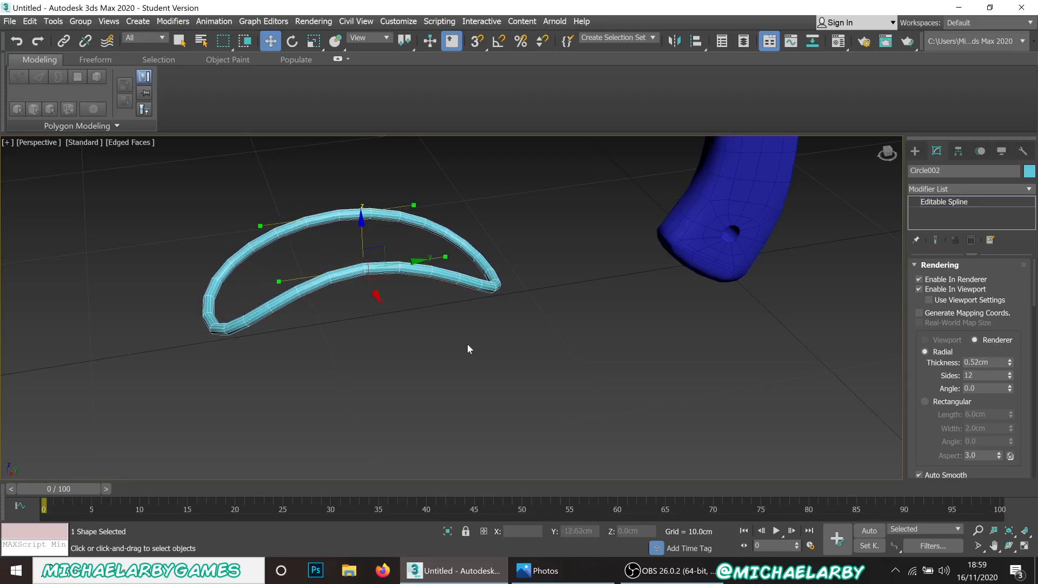
# Reduce the cord's radial cross-section to 8 sides.
pyautogui.scroll(5, 433, 268)
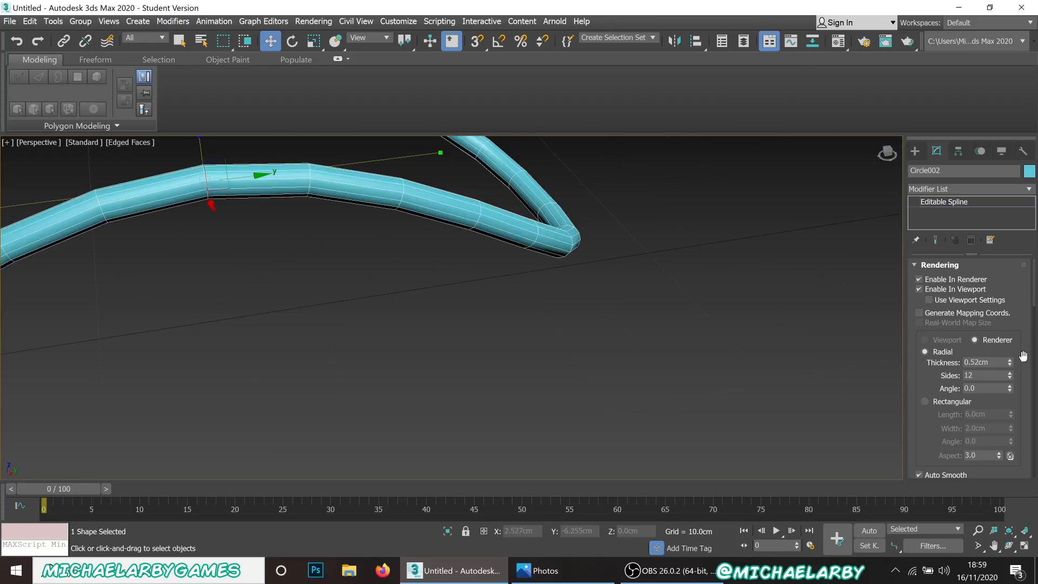
pyautogui.moveTo(1011, 378); pyautogui.dragTo(1010, 380)
pyautogui.click(1010, 373)
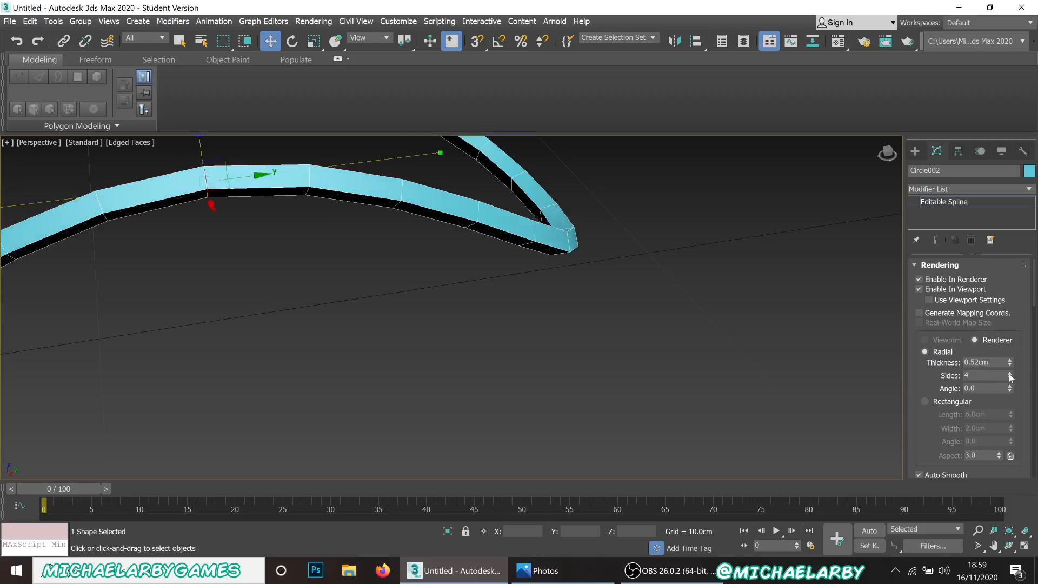
pyautogui.click(1010, 373)
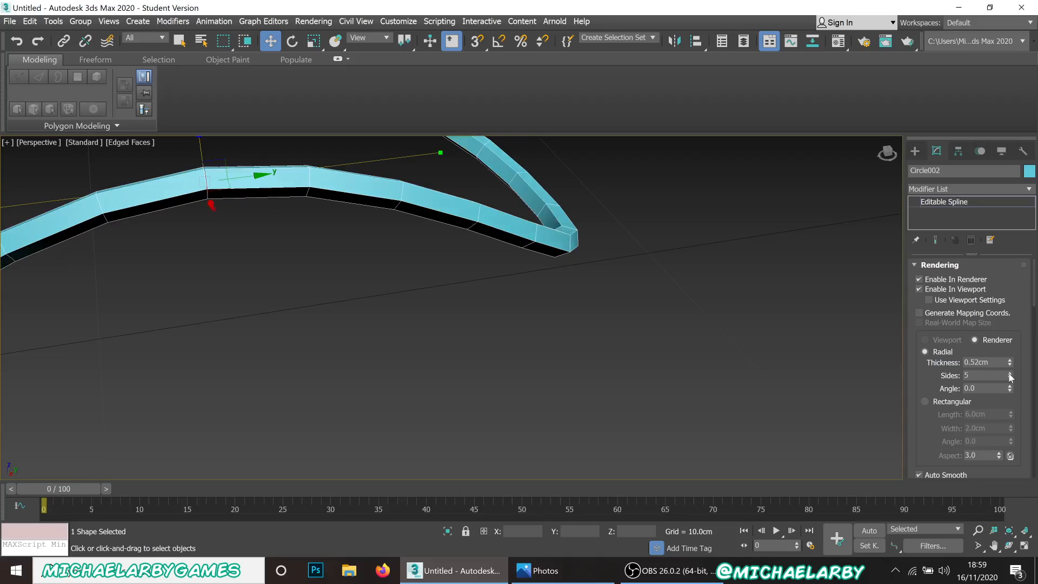
pyautogui.click(1010, 373)
pyautogui.click(1010, 373)
pyautogui.click(1010, 373)
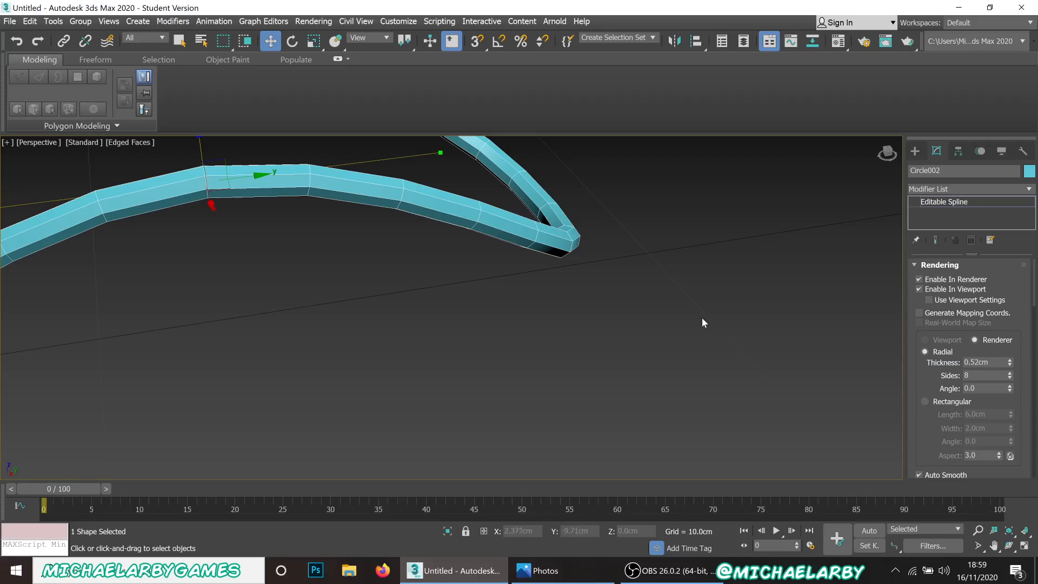
pyautogui.scroll(-4, 529, 281)
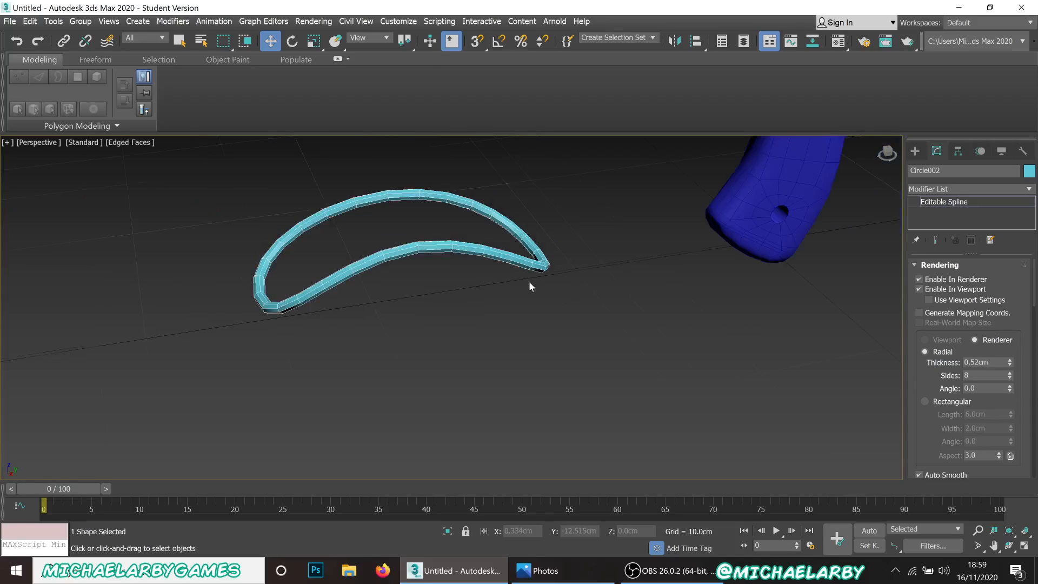
# Leave vertex editing and move the whole cord loop about 4 cm along Y toward the blue handle, raising it about 0.4 cm.
pyautogui.keyDown('alt'); pyautogui.moveTo(533, 278); pyautogui.dragTo(399, 317, button='middle'); pyautogui.keyUp('alt')
pyautogui.scroll(2, 430, 345)
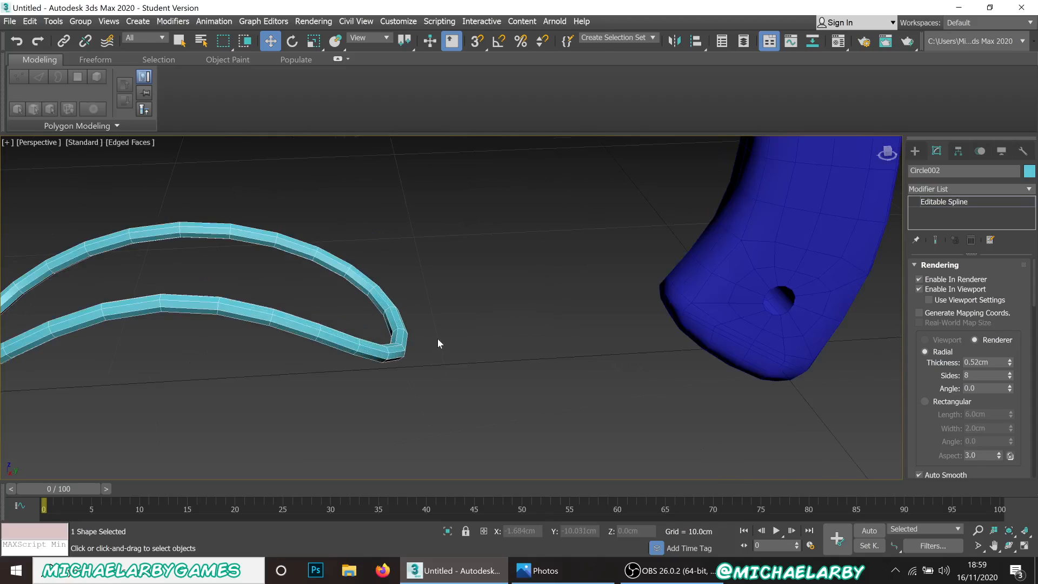
pyautogui.rightClick(414, 329)
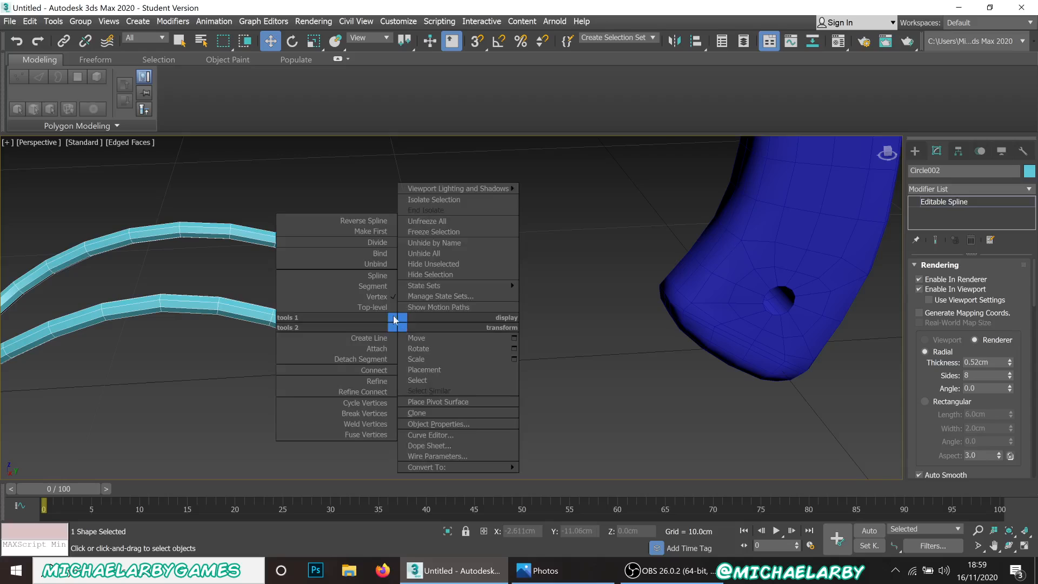
pyautogui.click(388, 311)
pyautogui.click(453, 344)
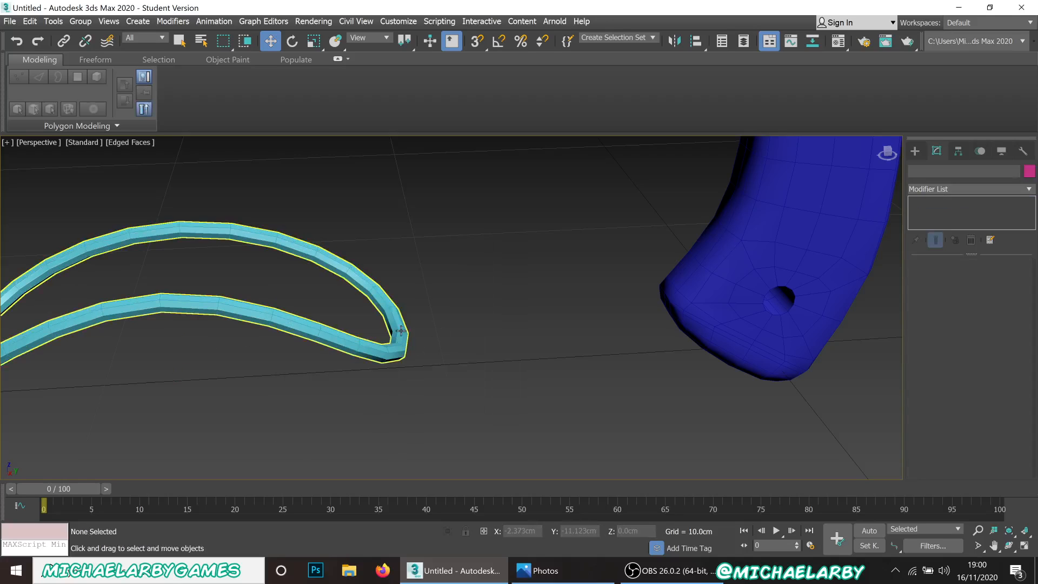
pyautogui.click(400, 331)
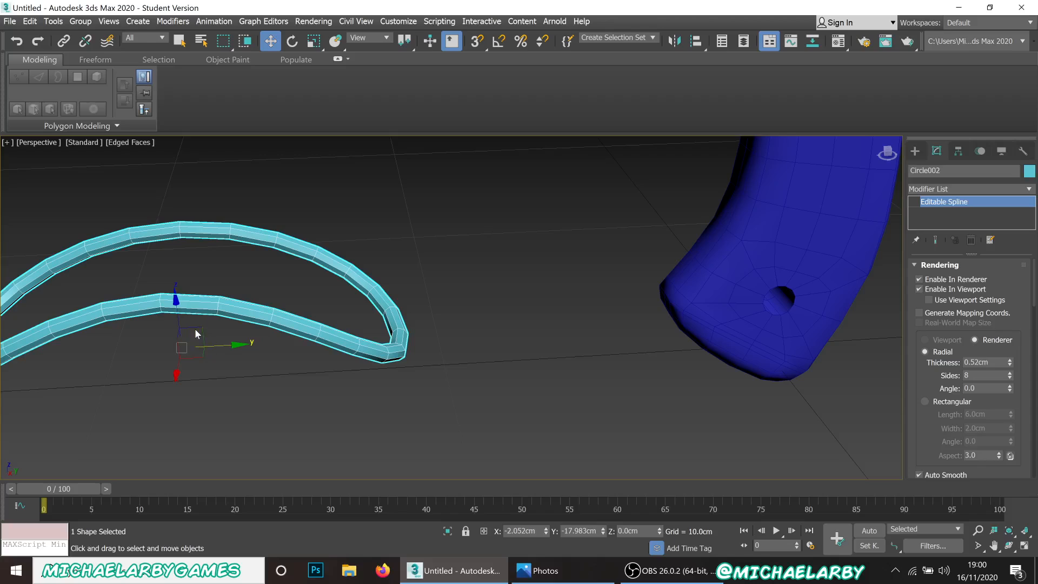
pyautogui.moveTo(196, 327); pyautogui.dragTo(316, 318)
pyautogui.keyDown('alt'); pyautogui.moveTo(315, 309); pyautogui.dragTo(318, 315, button='middle'); pyautogui.keyUp('alt')
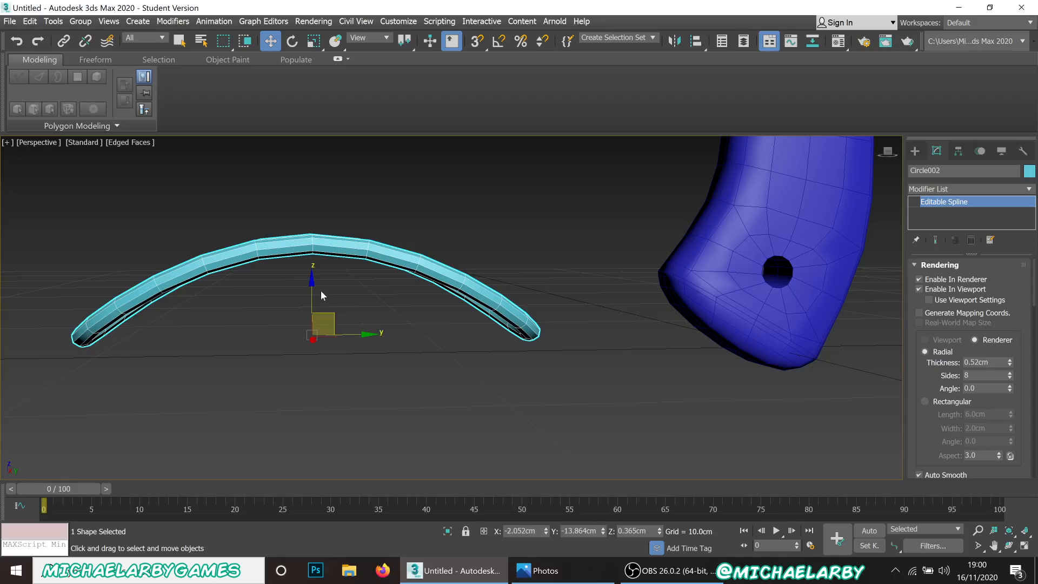
# Examine the finished axe's cord, checking its rendering settings and how it passes through the handle hole.
pyautogui.scroll(-5, 322, 286)
pyautogui.scroll(3, 344, 286)
pyautogui.scroll(-2, 345, 286)
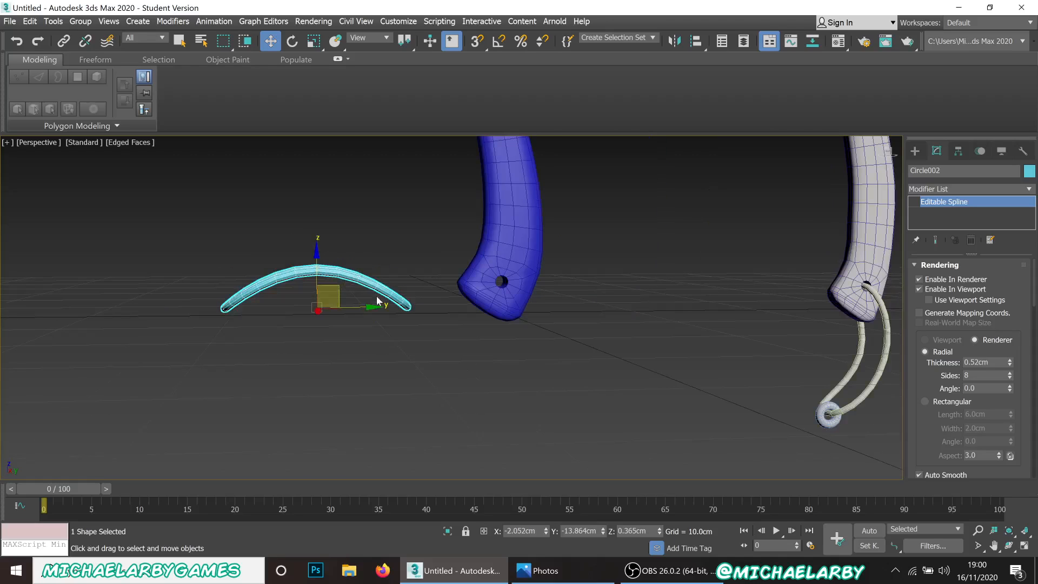
pyautogui.moveTo(785, 313); pyautogui.dragTo(635, 304, button='middle')
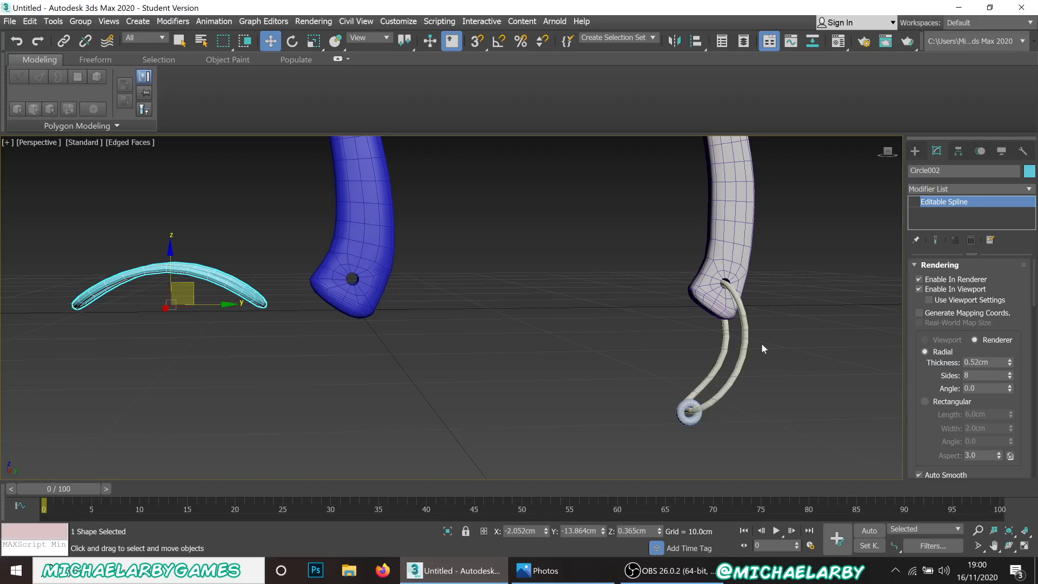
pyautogui.click(744, 371)
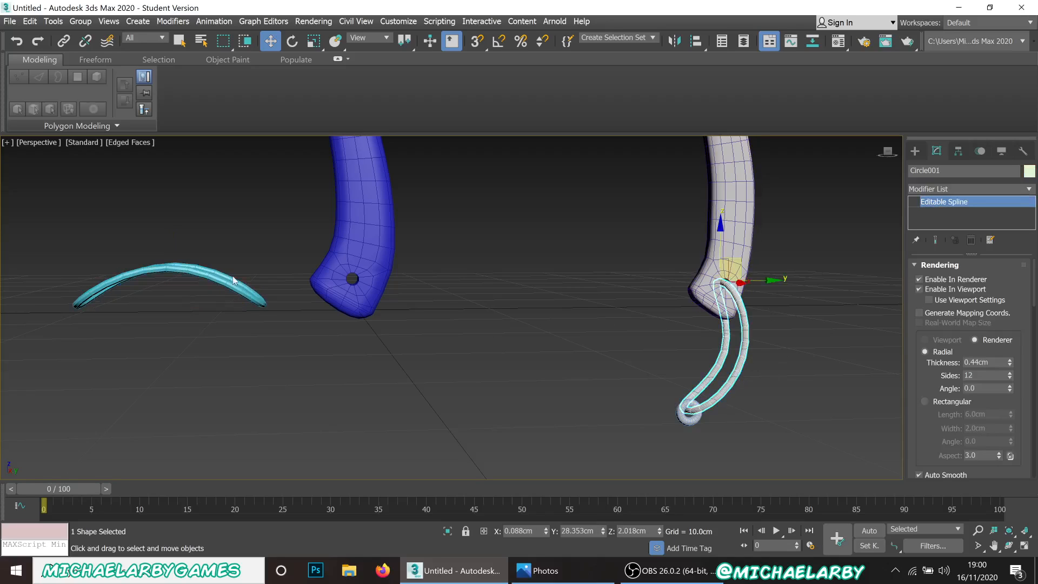
# Move only the new cord loop's pivot to the middle of its end nearest the blue handle.
pyautogui.click(216, 277)
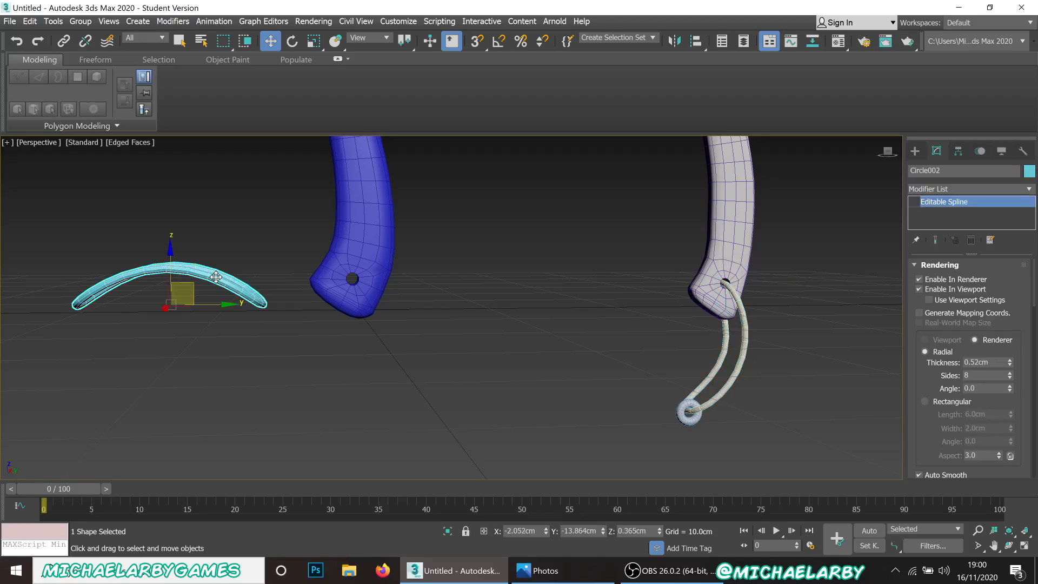
pyautogui.scroll(5, 122, 280)
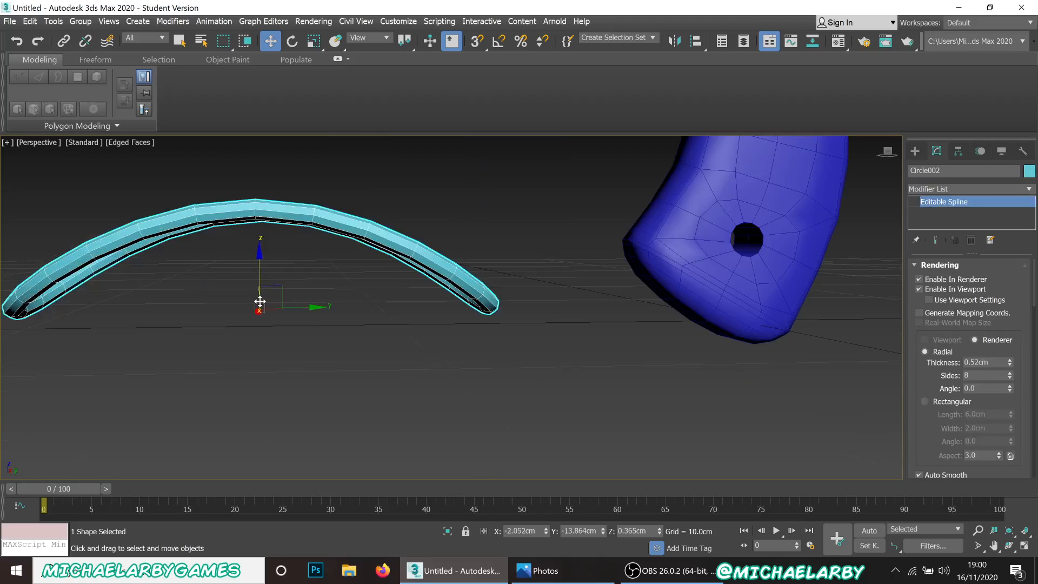
pyautogui.click(960, 152)
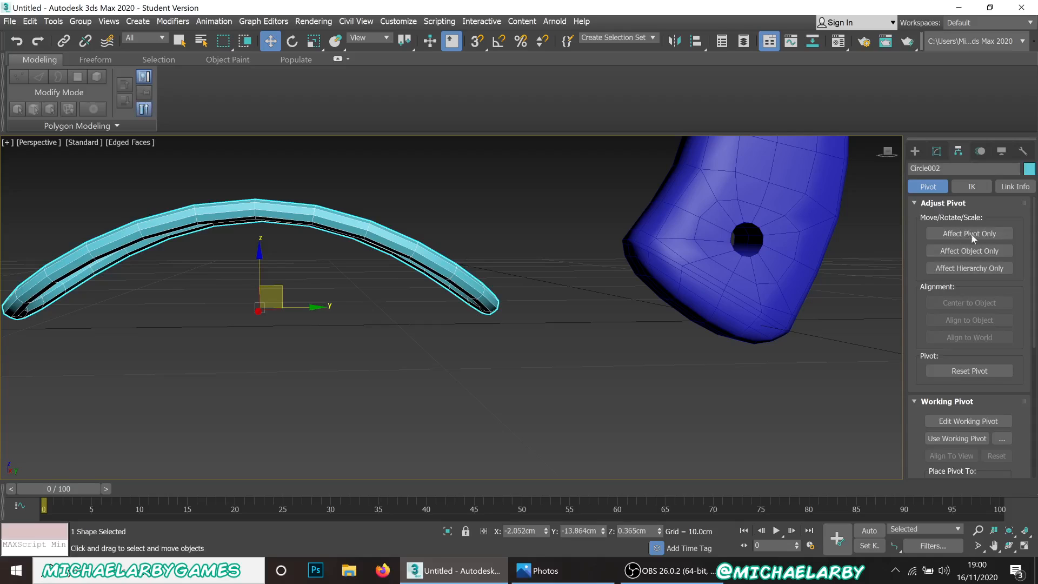
pyautogui.click(974, 236)
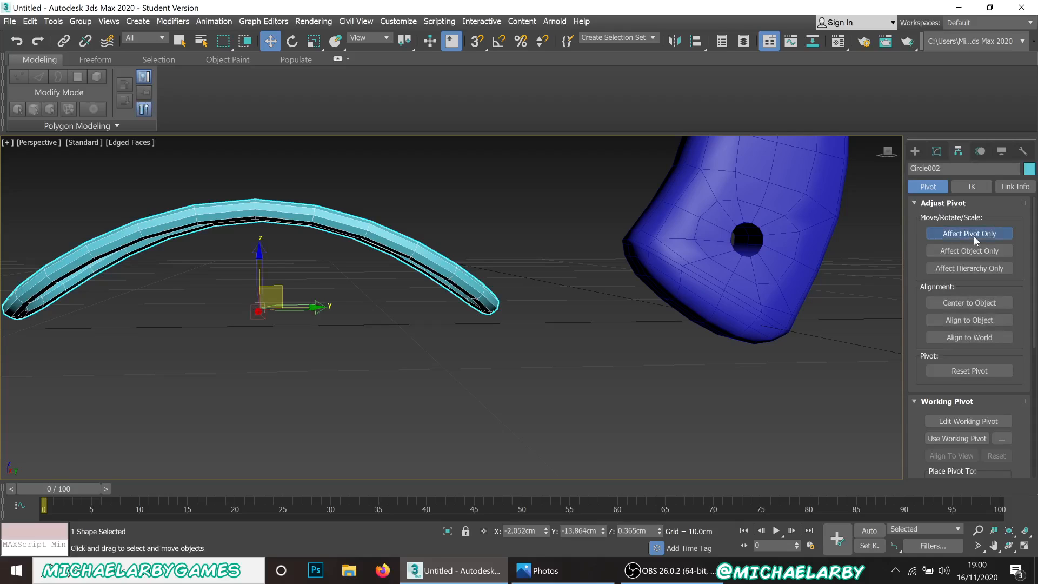
pyautogui.moveTo(281, 290); pyautogui.dragTo(502, 283)
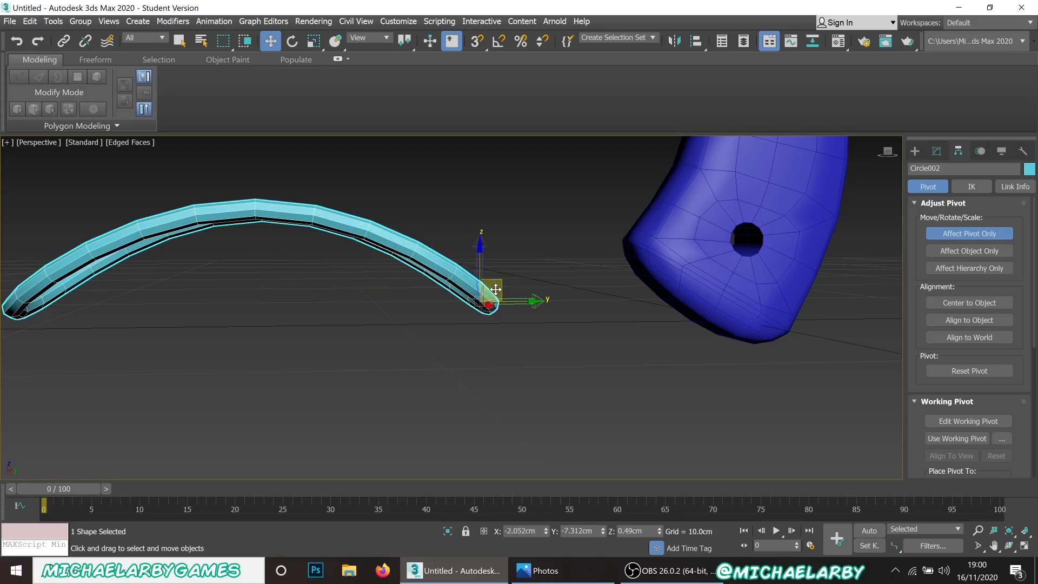
pyautogui.keyDown('alt'); pyautogui.moveTo(454, 315); pyautogui.dragTo(445, 342, button='middle'); pyautogui.keyUp('alt')
pyautogui.moveTo(503, 277); pyautogui.dragTo(511, 276)
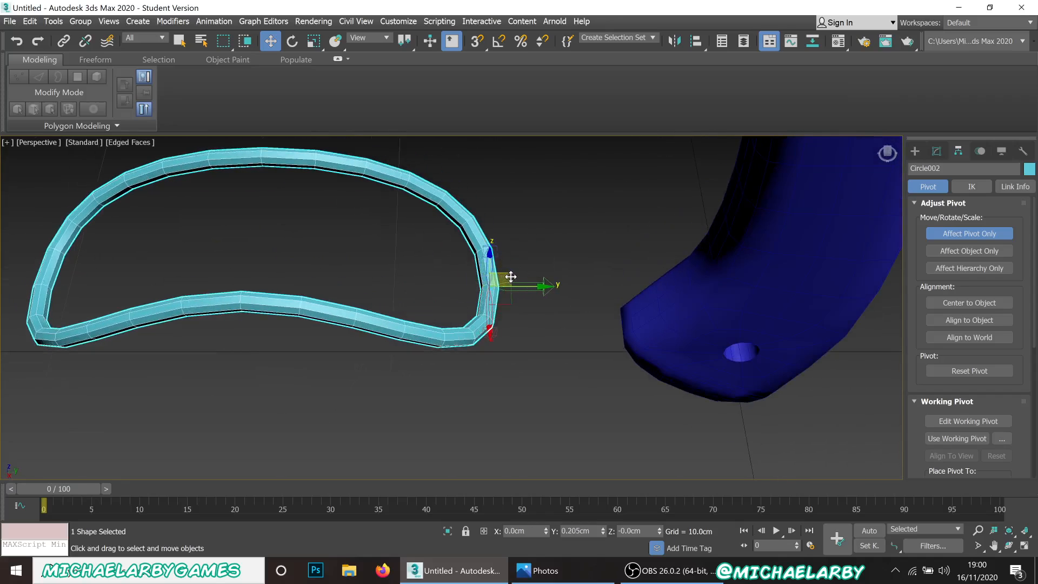
pyautogui.click(939, 234)
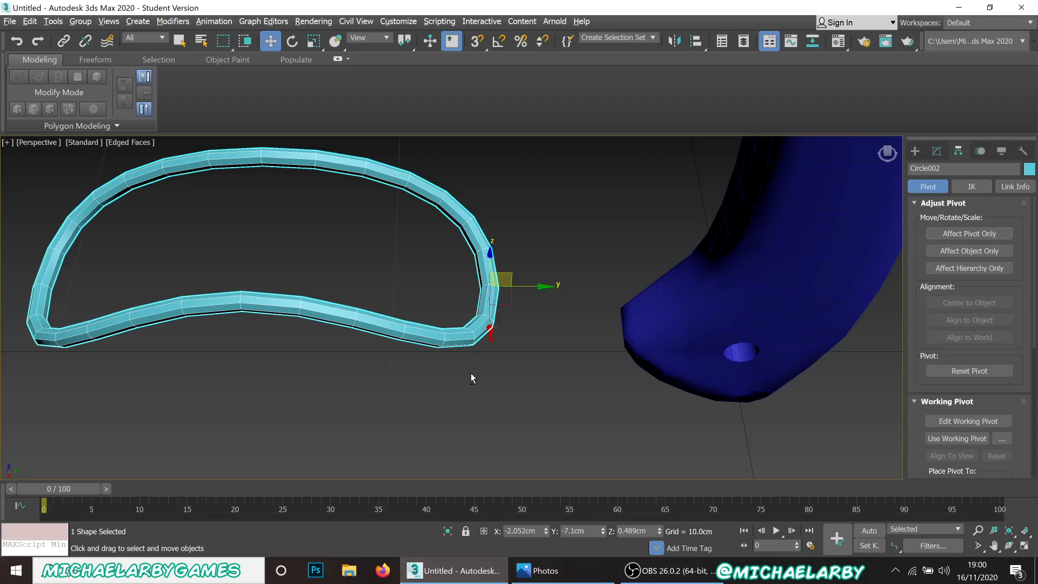
# Move the cord loop so its near end passes through the blue handle's hole, centred across the handle at about X 0.66 cm.
pyautogui.keyDown('alt'); pyautogui.moveTo(768, 301); pyautogui.dragTo(473, 355, button='middle'); pyautogui.keyUp('alt')
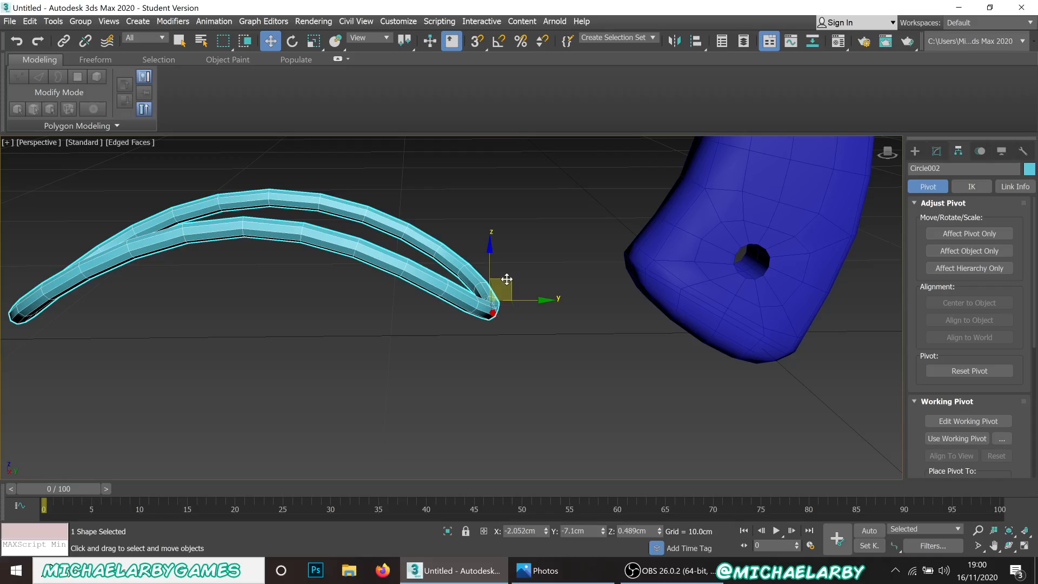
pyautogui.moveTo(507, 279); pyautogui.dragTo(744, 241)
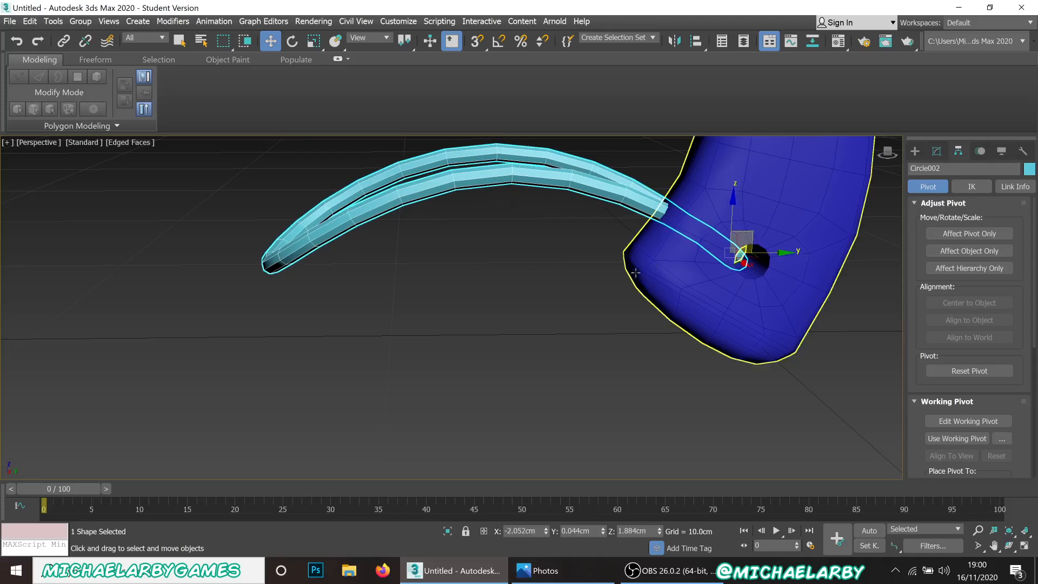
pyautogui.keyDown('alt'); pyautogui.moveTo(635, 273); pyautogui.dragTo(566, 357, button='middle'); pyautogui.keyUp('alt')
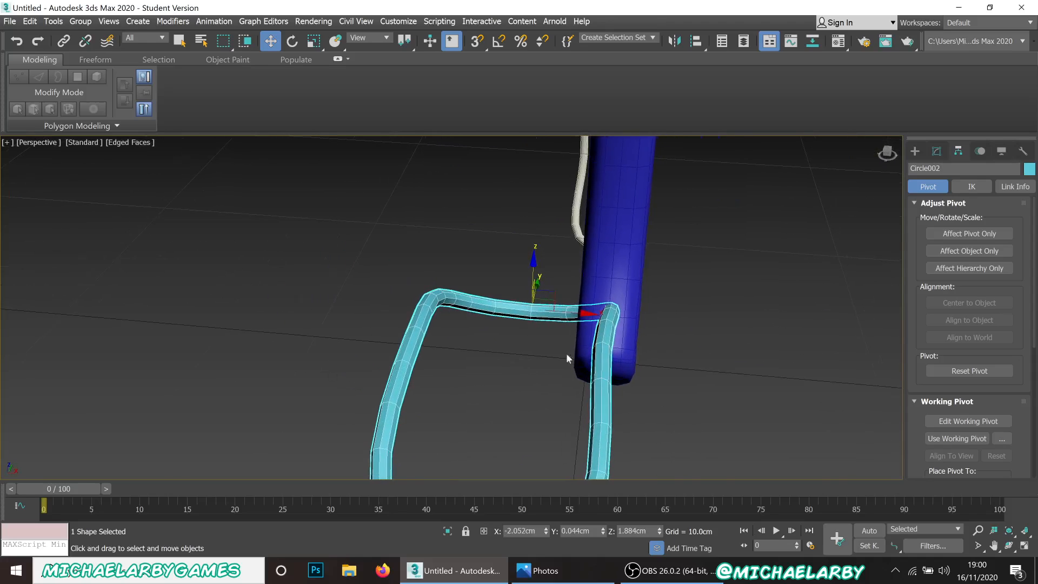
pyautogui.moveTo(569, 313); pyautogui.dragTo(645, 325)
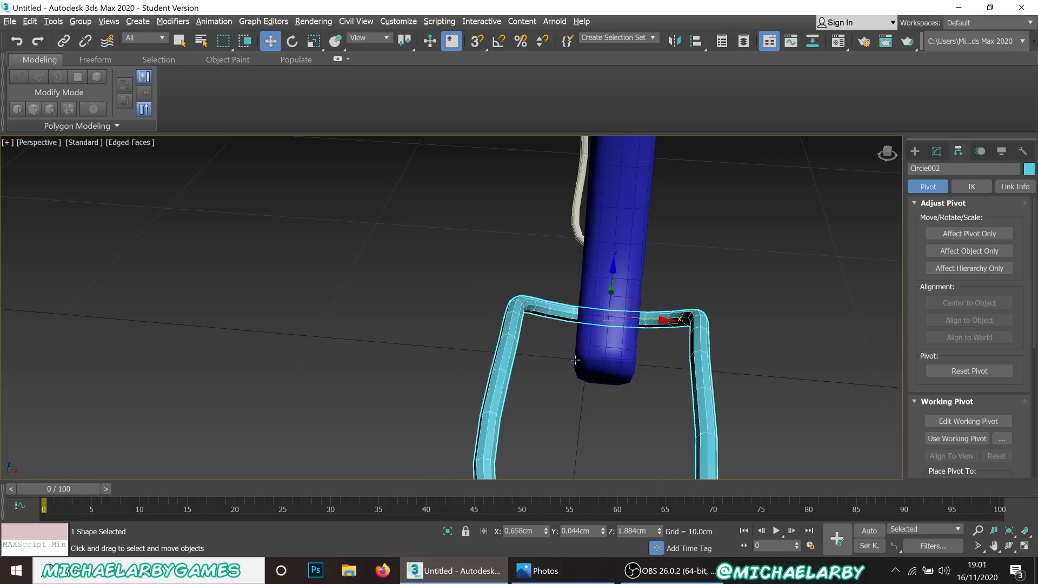
pyautogui.keyDown('alt'); pyautogui.moveTo(576, 360); pyautogui.dragTo(346, 257, button='middle'); pyautogui.keyUp('alt')
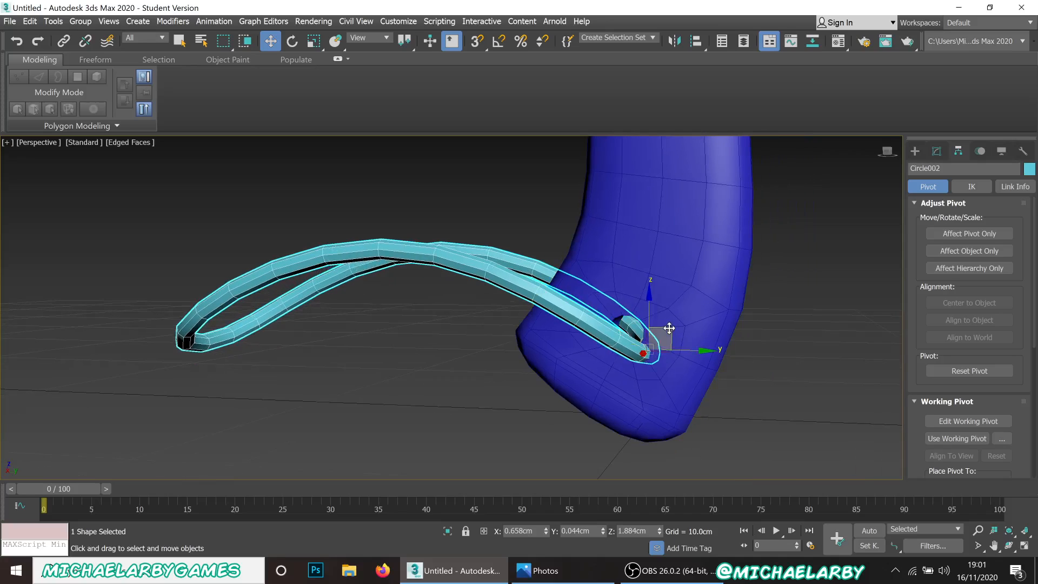
pyautogui.moveTo(670, 329); pyautogui.dragTo(652, 306)
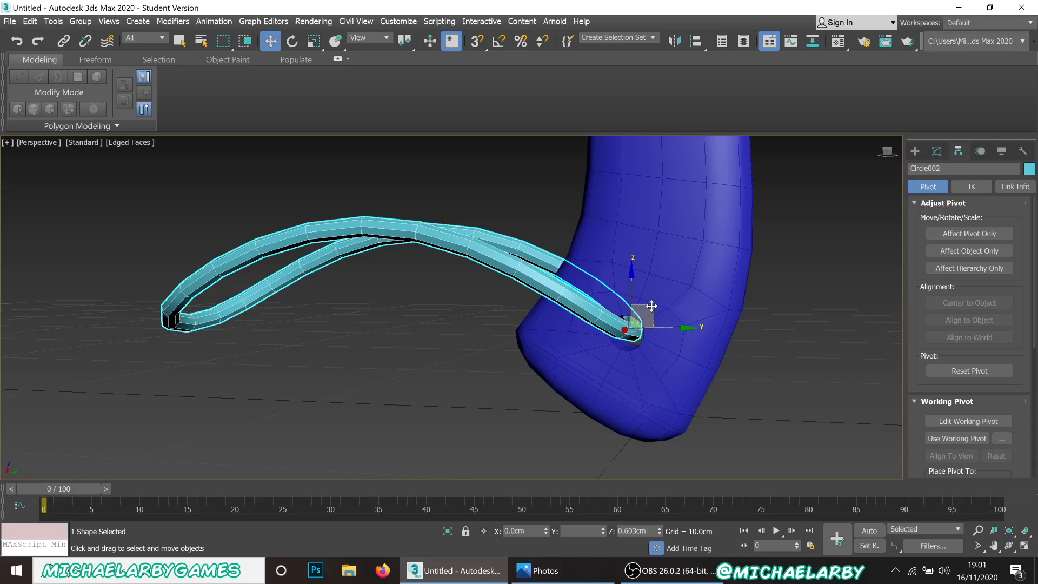
pyautogui.keyDown('alt'); pyautogui.moveTo(651, 306); pyautogui.dragTo(625, 309, button='middle'); pyautogui.keyUp('alt')
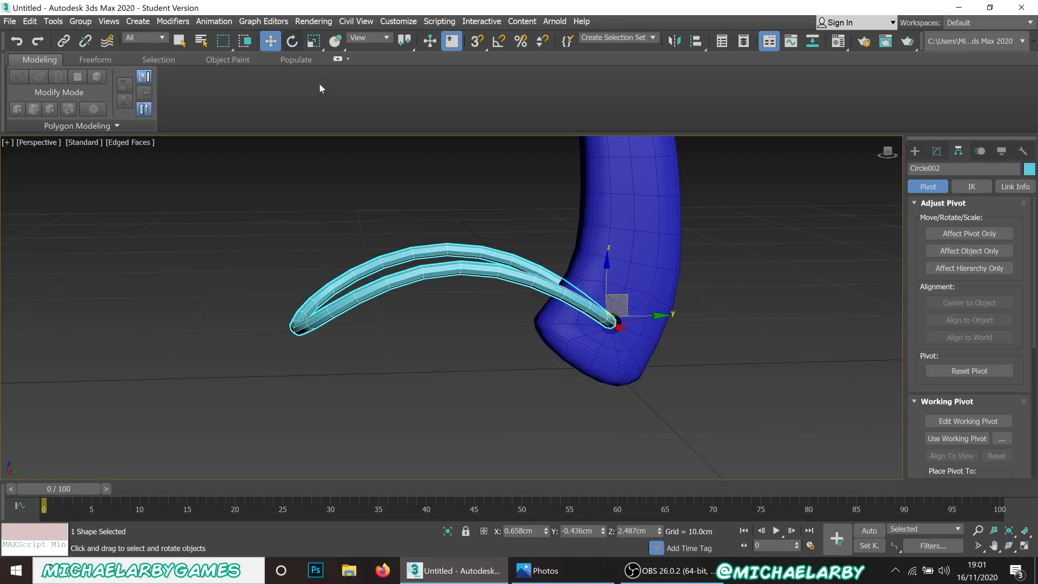
# Rotate the cord loop about 111 degrees around X so it hangs down from the blue handle's hole.
pyautogui.press('e')
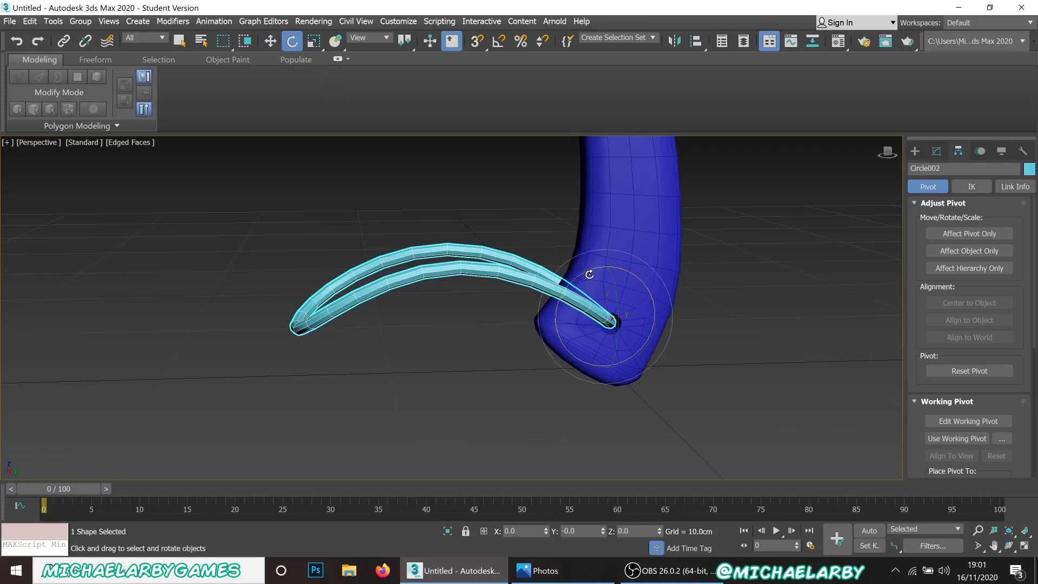
pyautogui.moveTo(590, 274); pyautogui.dragTo(560, 342)
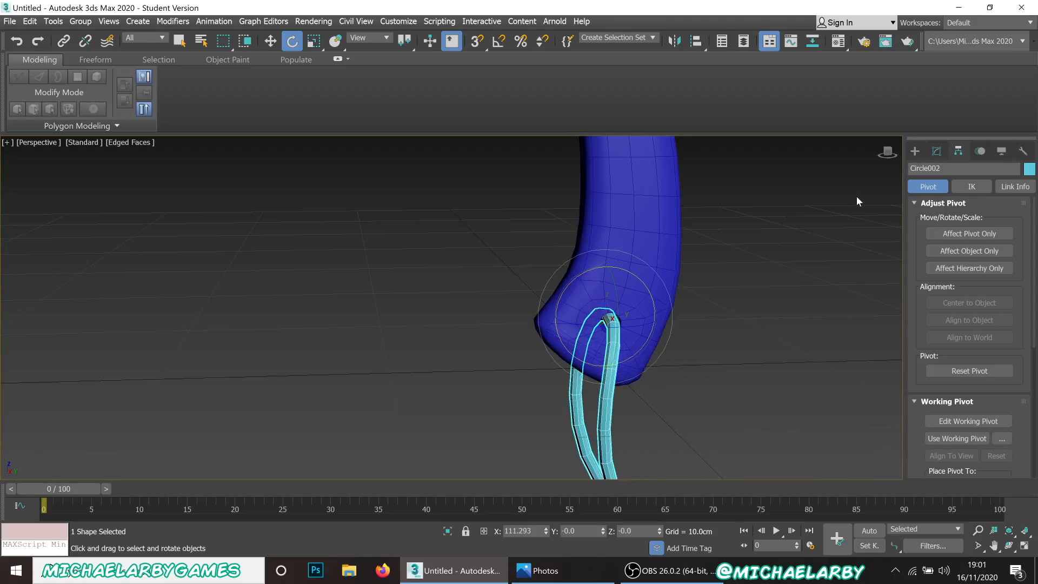
pyautogui.click(928, 190)
pyautogui.scroll(-2, 458, 226)
pyautogui.scroll(1, 550, 374)
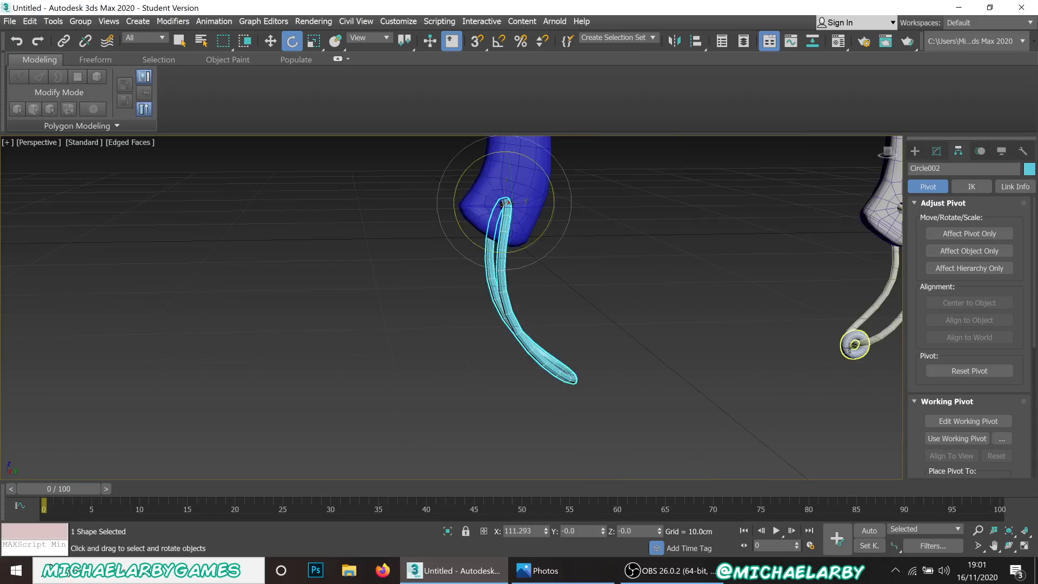
# Create a torus beside the blue axe's cord, with Radius 1 about 3.5 cm and Radius 2 about 0.35 cm.
pyautogui.click(915, 151)
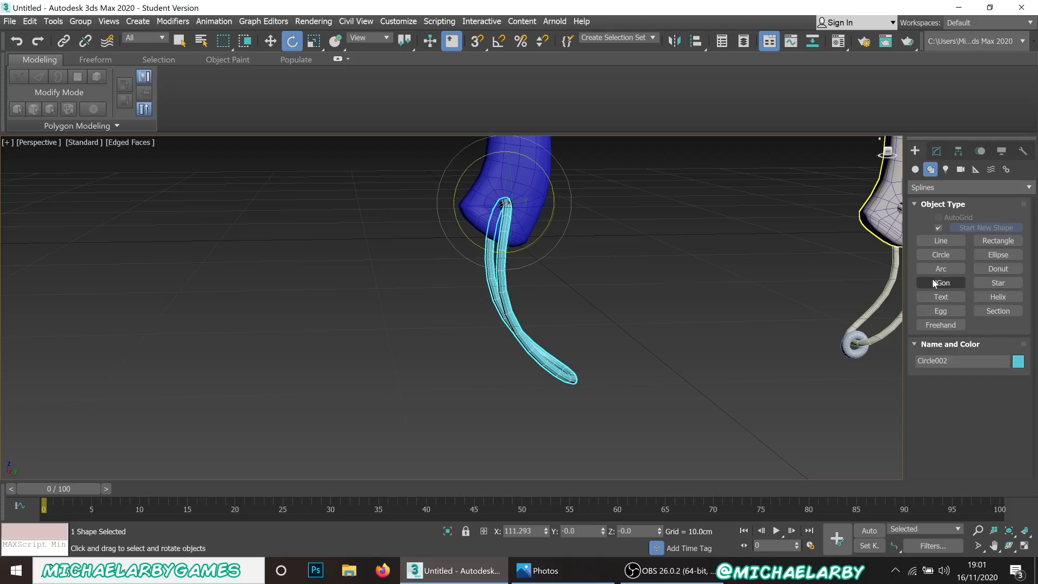
pyautogui.click(916, 170)
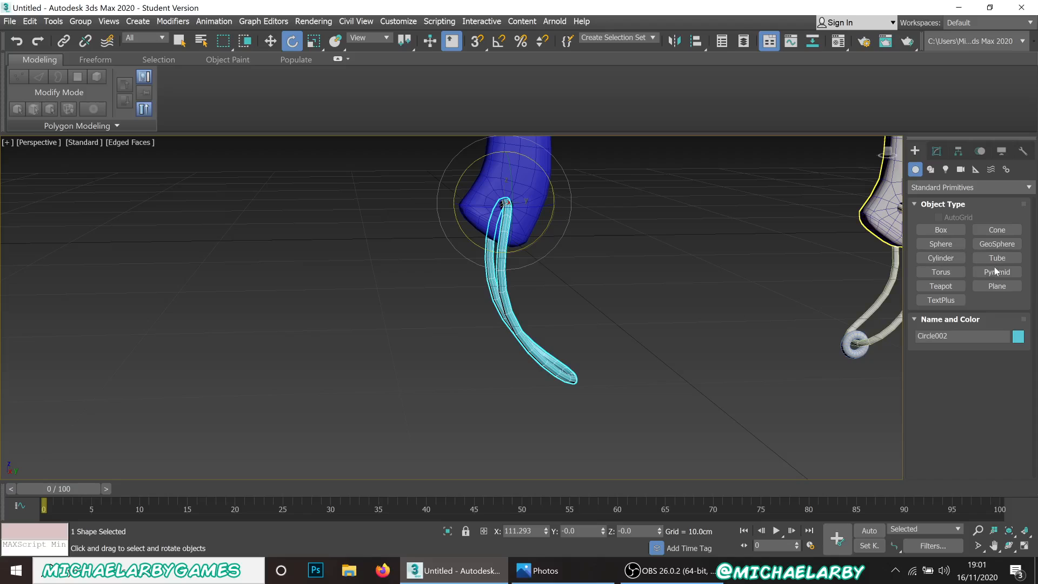
pyautogui.click(944, 273)
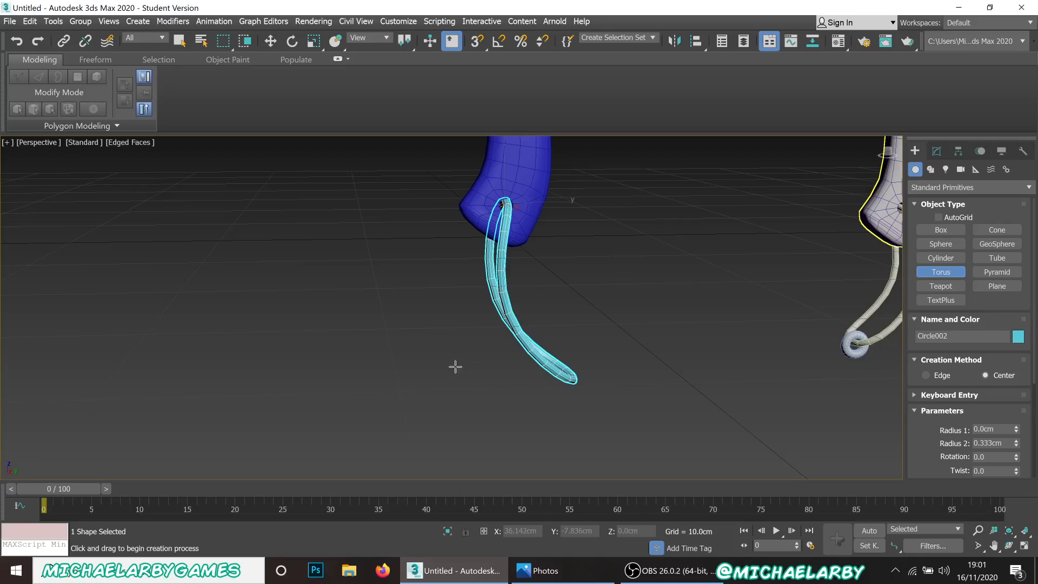
pyautogui.moveTo(455, 367); pyautogui.dragTo(470, 324)
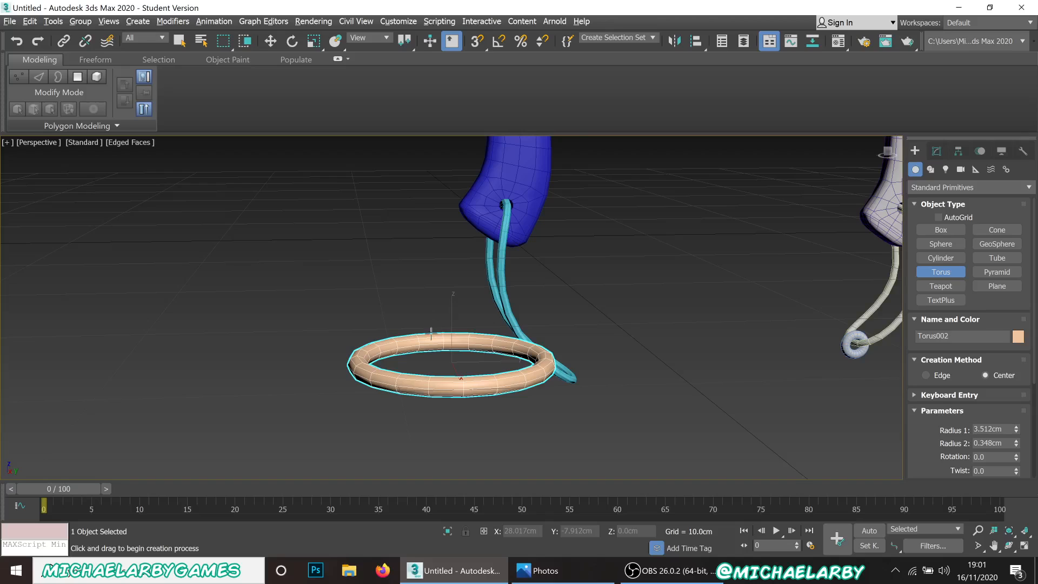
pyautogui.keyDown('alt'); pyautogui.moveTo(430, 334); pyautogui.dragTo(420, 325, button='middle'); pyautogui.keyUp('alt')
pyautogui.scroll(-4, 420, 324)
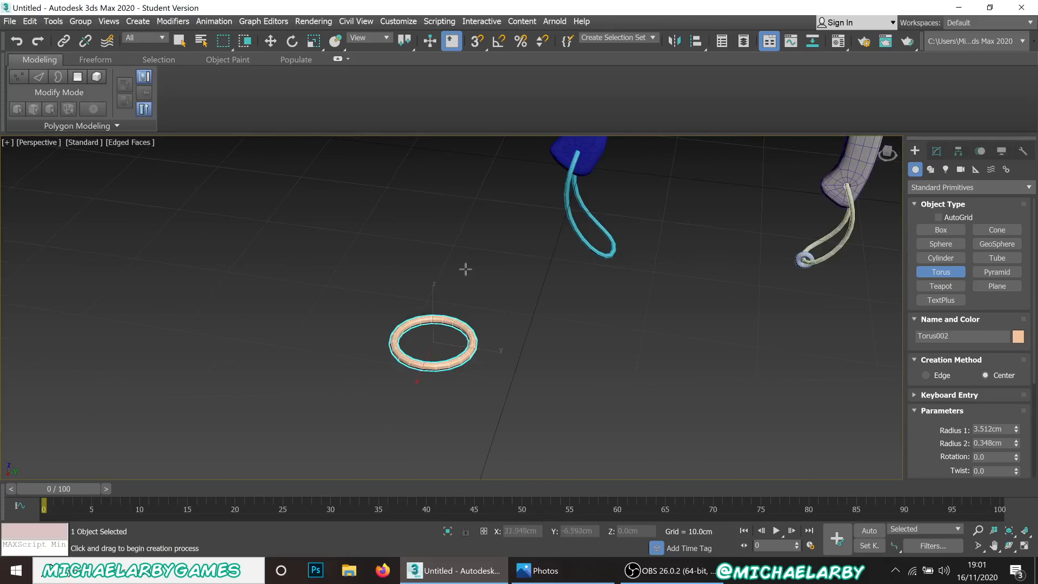
# Move the new torus next to the blue axe's cord loop, to about X 5.2 cm and Y 0.5 cm.
pyautogui.click(277, 43)
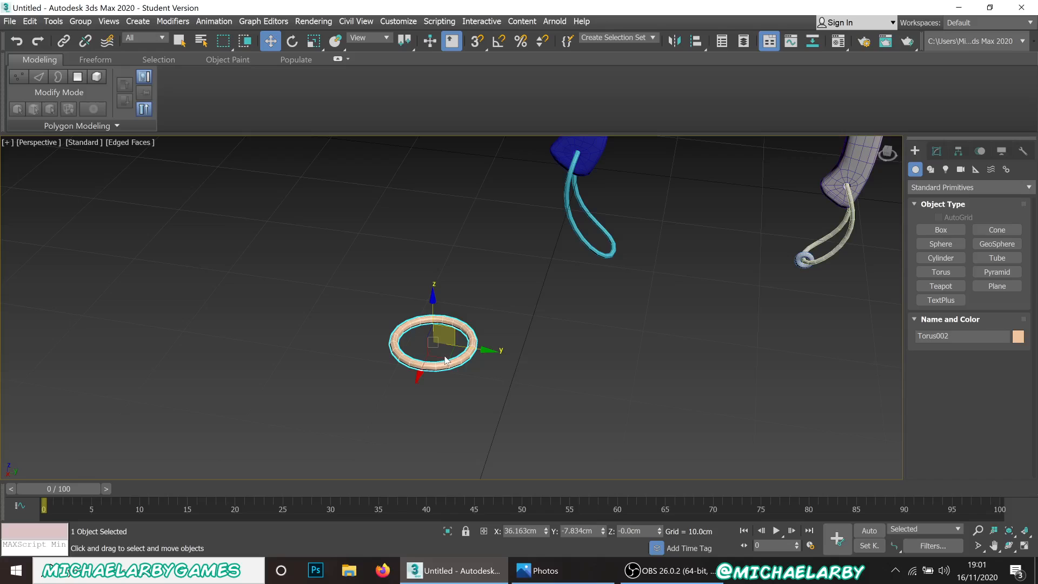
pyautogui.moveTo(446, 360); pyautogui.dragTo(576, 214)
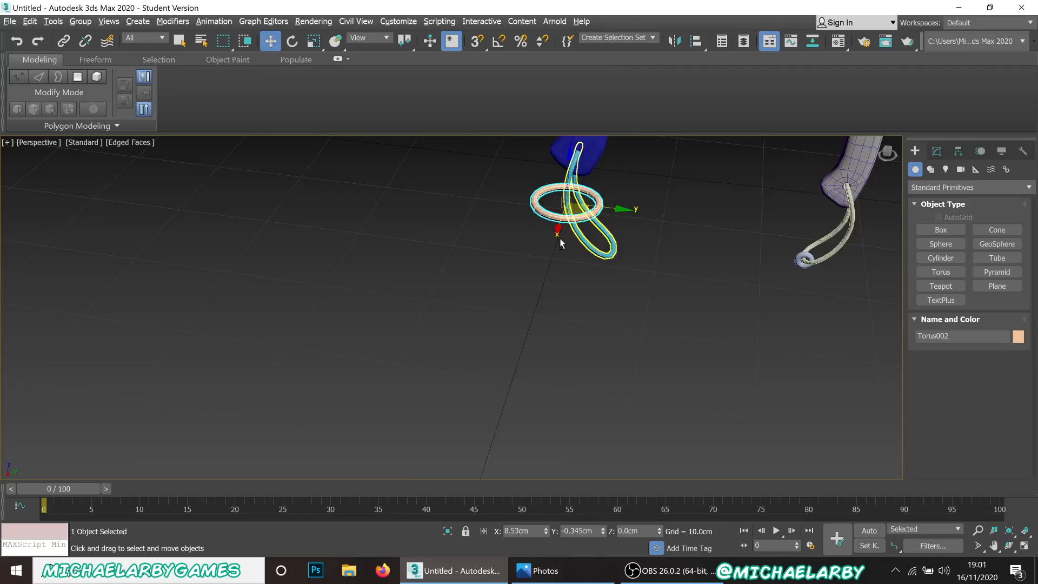
pyautogui.keyDown('alt'); pyautogui.moveTo(560, 239); pyautogui.dragTo(520, 231, button='middle'); pyautogui.keyUp('alt')
pyautogui.moveTo(584, 184); pyautogui.dragTo(469, 238, button='middle')
pyautogui.scroll(3, 469, 238)
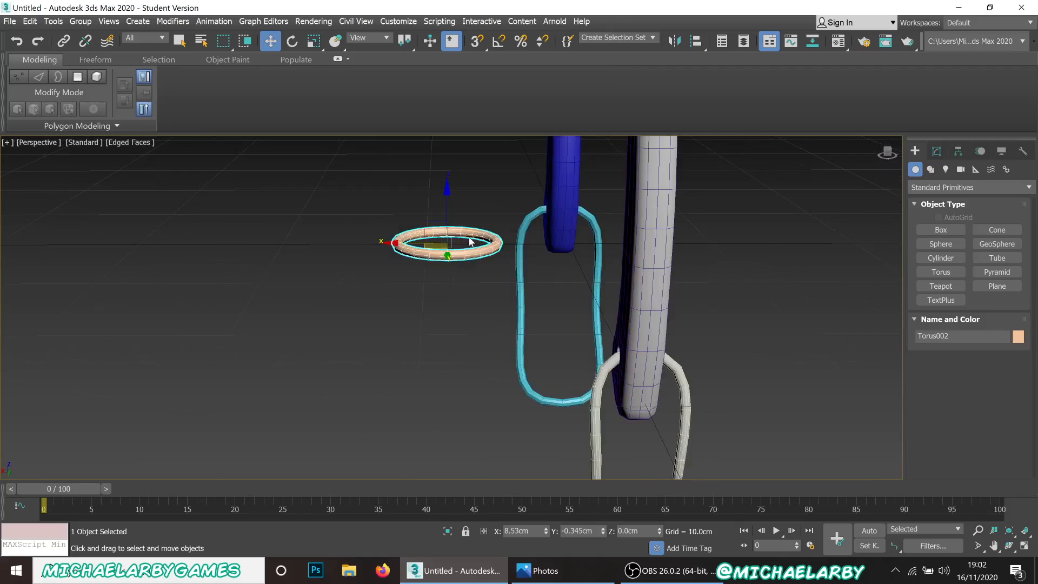
pyautogui.scroll(2, 470, 242)
pyautogui.scroll(4, 400, 270)
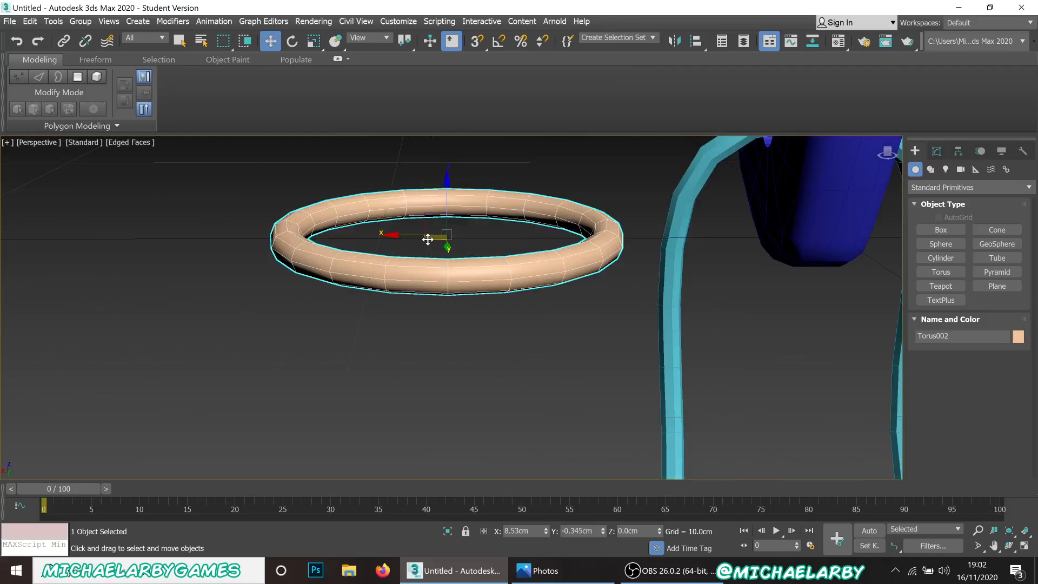
pyautogui.moveTo(428, 239); pyautogui.dragTo(553, 251)
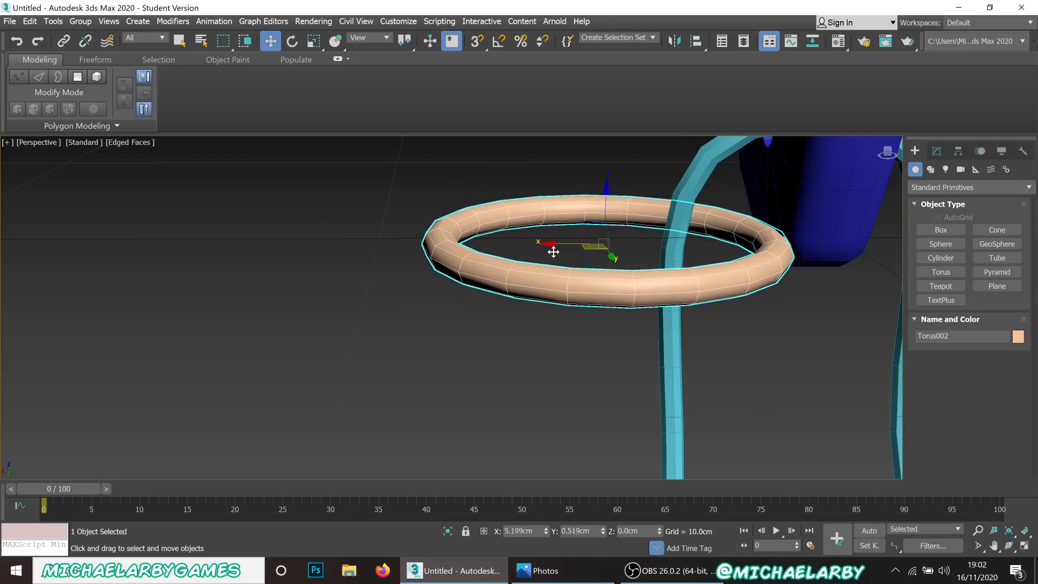
# Shrink the torus to a small ring with Radius 1 of 0.527 cm and Radius 2 of 0.148 cm.
pyautogui.keyDown('alt'); pyautogui.moveTo(541, 259); pyautogui.dragTo(420, 281, button='middle'); pyautogui.keyUp('alt')
pyautogui.click(936, 151)
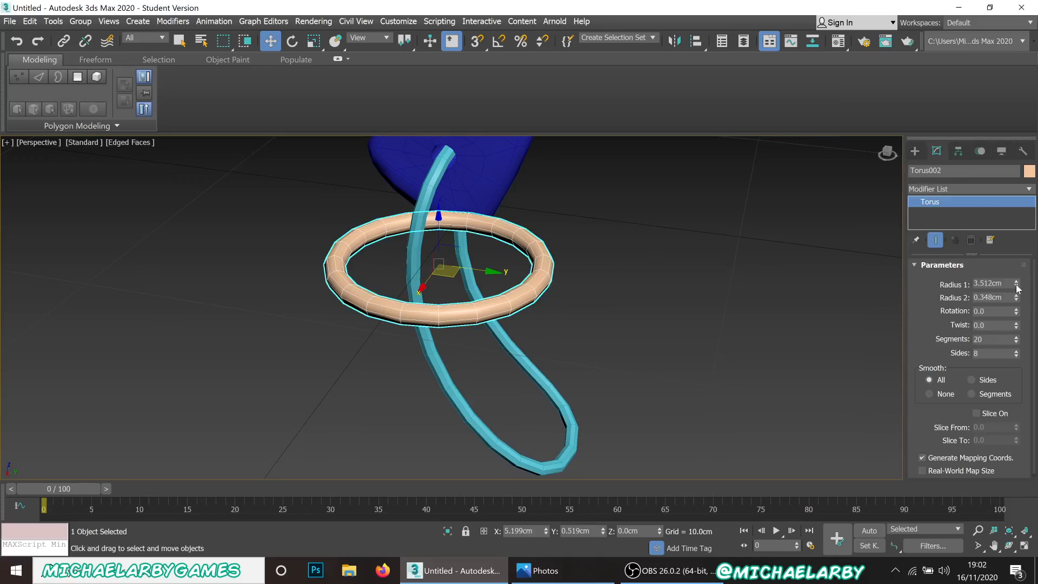
pyautogui.moveTo(1018, 288); pyautogui.dragTo(1016, 304)
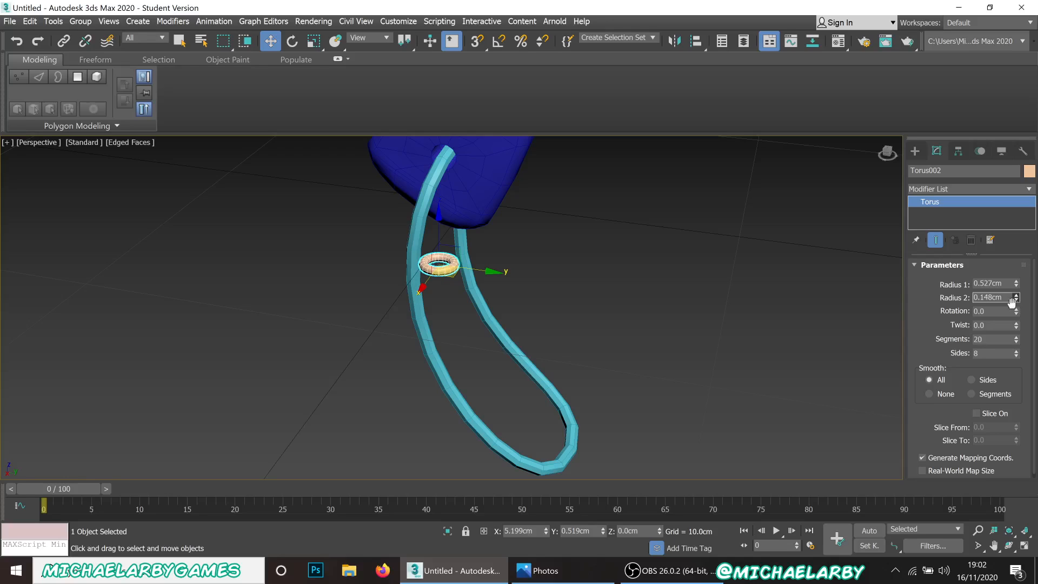
# Rotate the small ring upright around the Y axis so its hole faces along X.
pyautogui.keyDown('alt'); pyautogui.moveTo(494, 315); pyautogui.dragTo(476, 303, button='middle'); pyautogui.keyUp('alt')
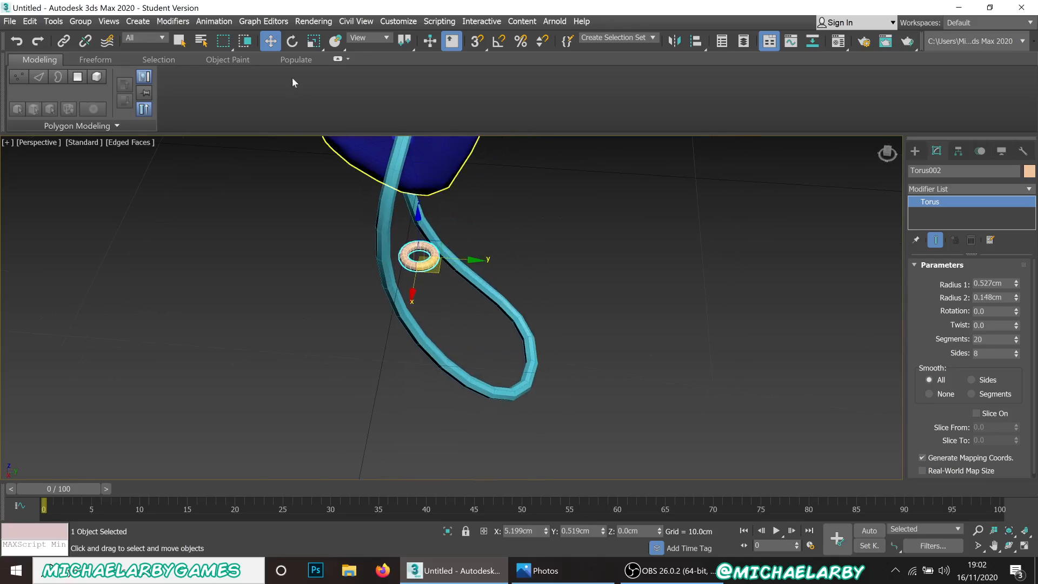
pyautogui.click(293, 41)
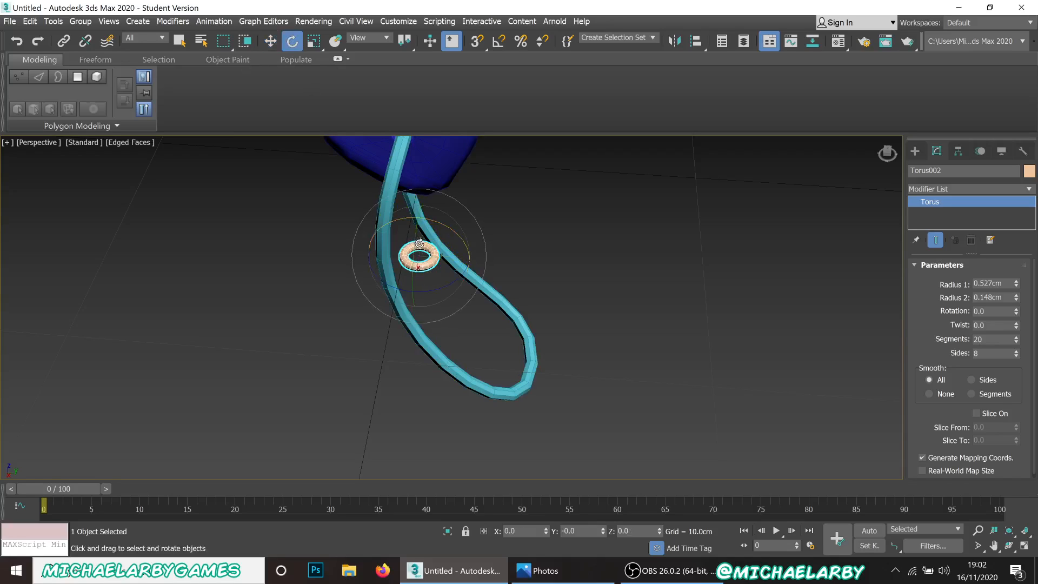
pyautogui.moveTo(421, 245); pyautogui.dragTo(419, 292)
# Move the ring between the cord's two strands at about X 0.88 cm, shifting it to about Y 6.2 cm.
pyautogui.click(273, 47)
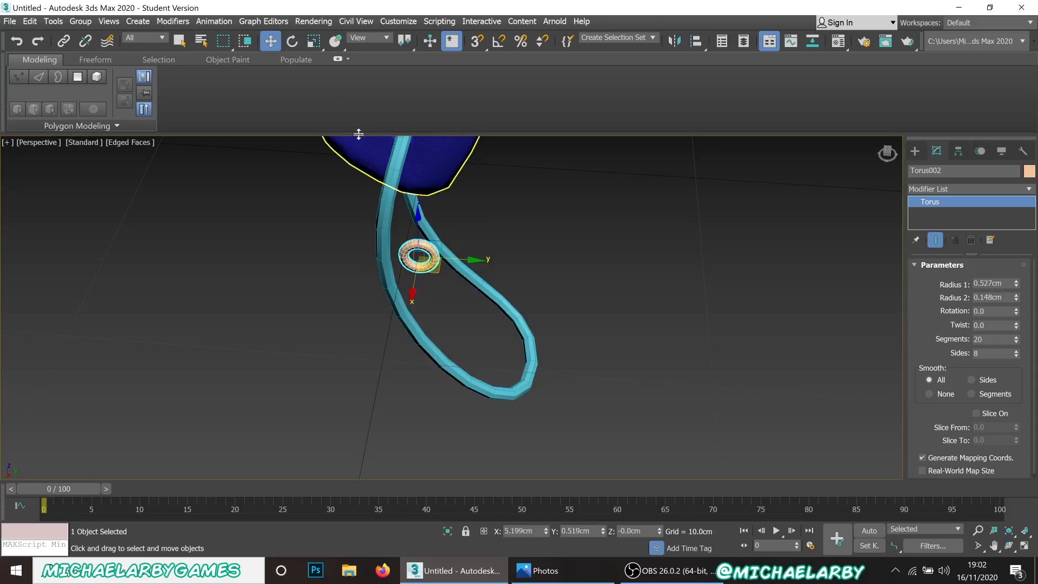
pyautogui.keyDown('alt'); pyautogui.moveTo(473, 311); pyautogui.dragTo(446, 306, button='middle'); pyautogui.keyUp('alt')
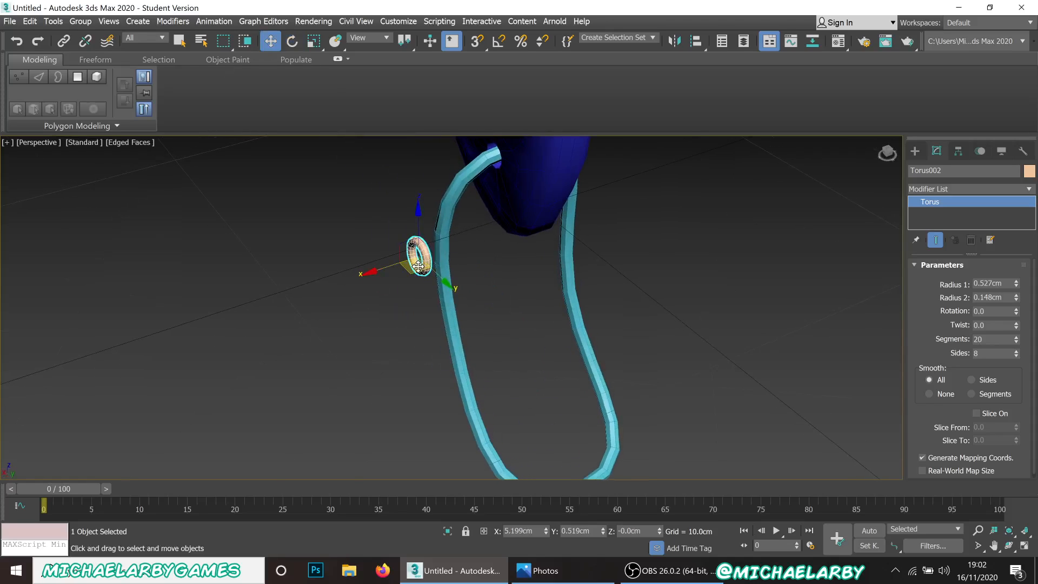
pyautogui.moveTo(414, 270); pyautogui.dragTo(549, 257)
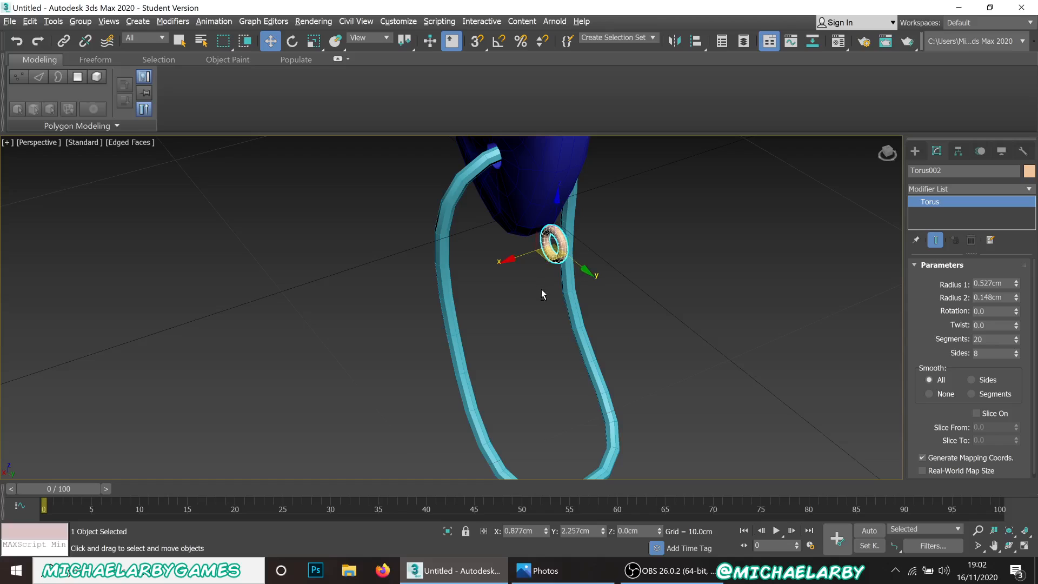
pyautogui.keyDown('alt'); pyautogui.moveTo(542, 293); pyautogui.dragTo(457, 295, button='middle'); pyautogui.keyUp('alt')
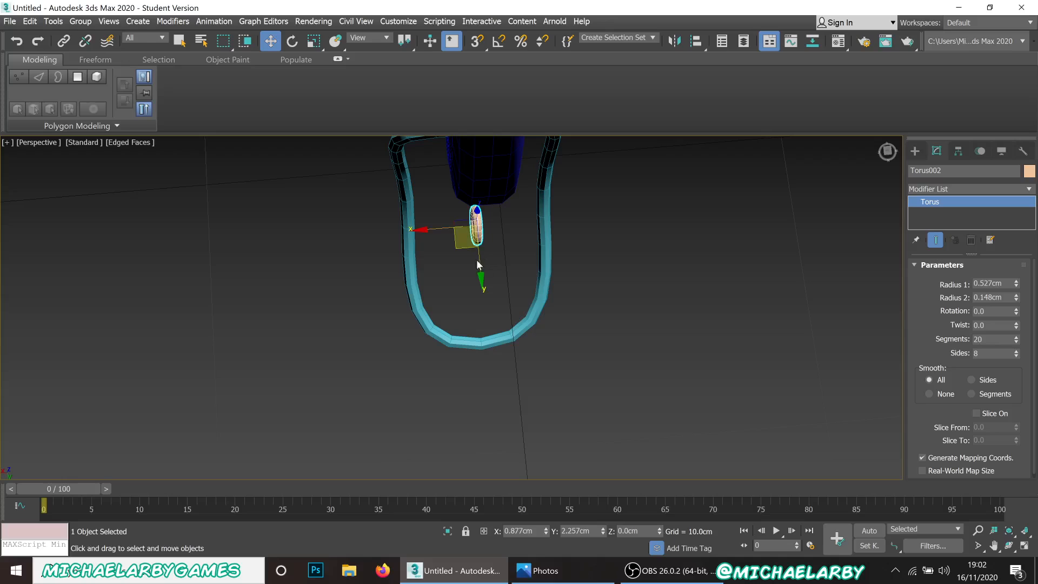
pyautogui.moveTo(478, 265); pyautogui.dragTo(482, 374)
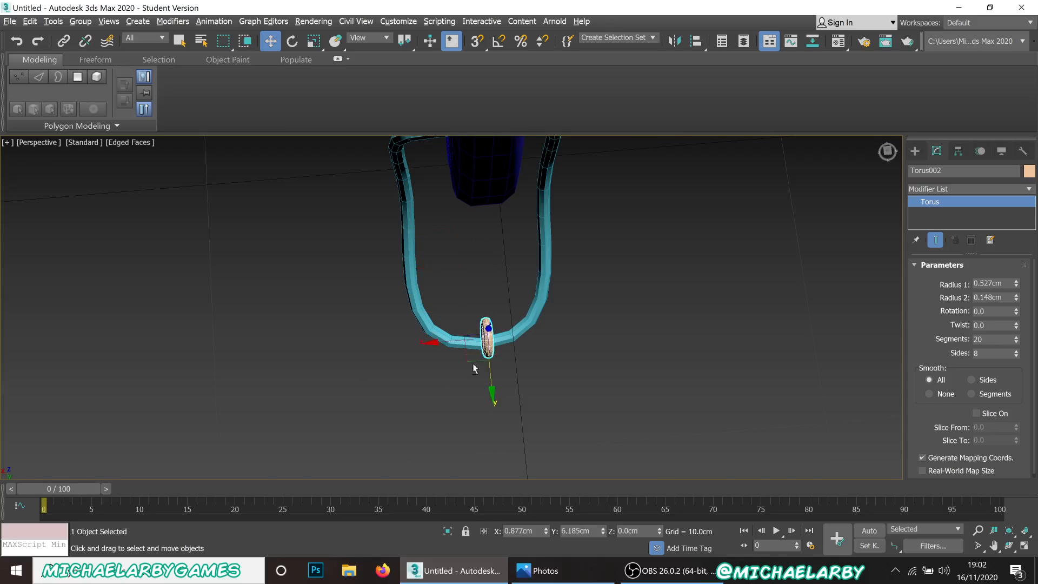
# Lower the ring onto the bottom bend of the cord loop, at about Y 4.58 cm and Z -10.03 cm, and deselect it.
pyautogui.keyDown('alt'); pyautogui.moveTo(473, 364); pyautogui.dragTo(489, 340, button='middle'); pyautogui.keyUp('alt')
pyautogui.moveTo(489, 339); pyautogui.dragTo(534, 180, button='middle')
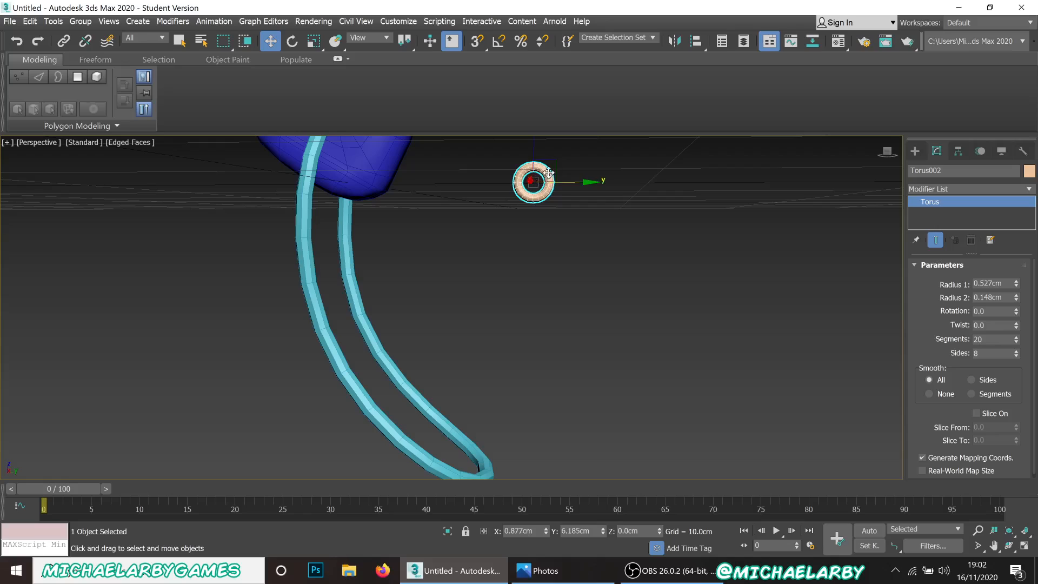
pyautogui.moveTo(552, 167); pyautogui.dragTo(508, 450)
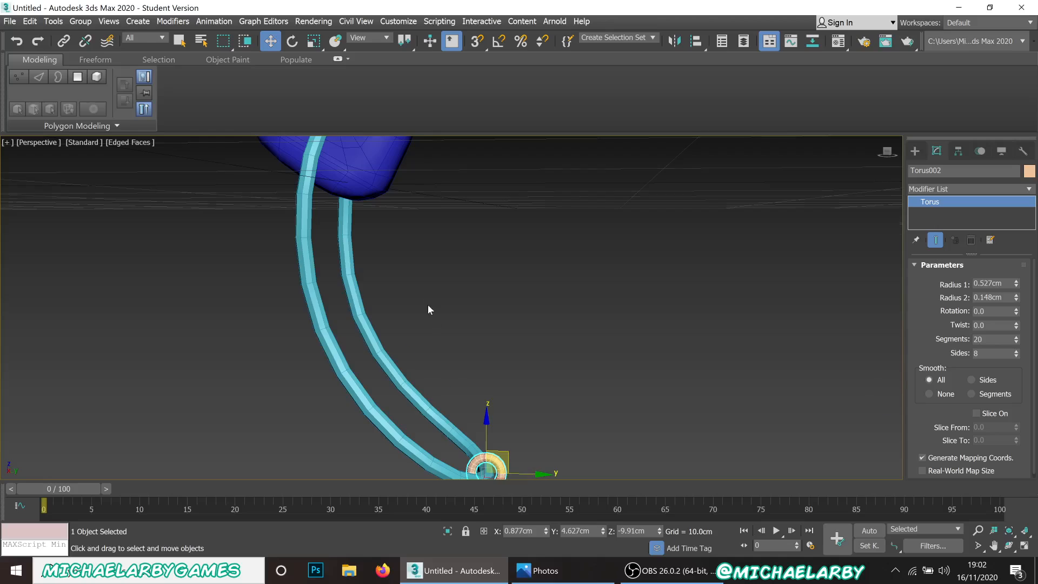
pyautogui.scroll(-3, 427, 304)
pyautogui.scroll(5, 467, 419)
pyautogui.keyDown('alt'); pyautogui.moveTo(472, 419); pyautogui.dragTo(487, 373, button='middle'); pyautogui.keyUp('alt')
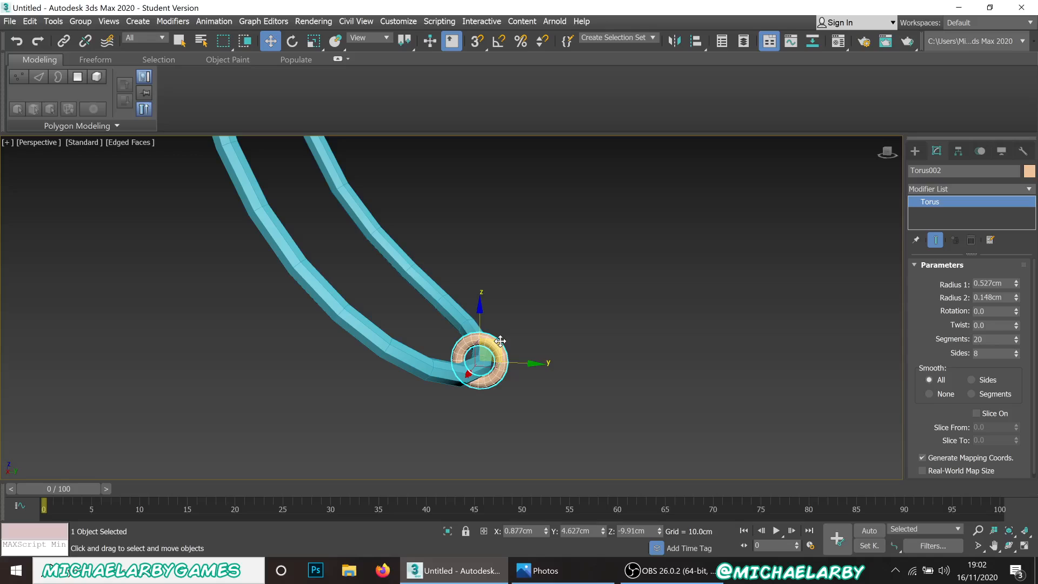
pyautogui.moveTo(500, 341); pyautogui.dragTo(498, 346)
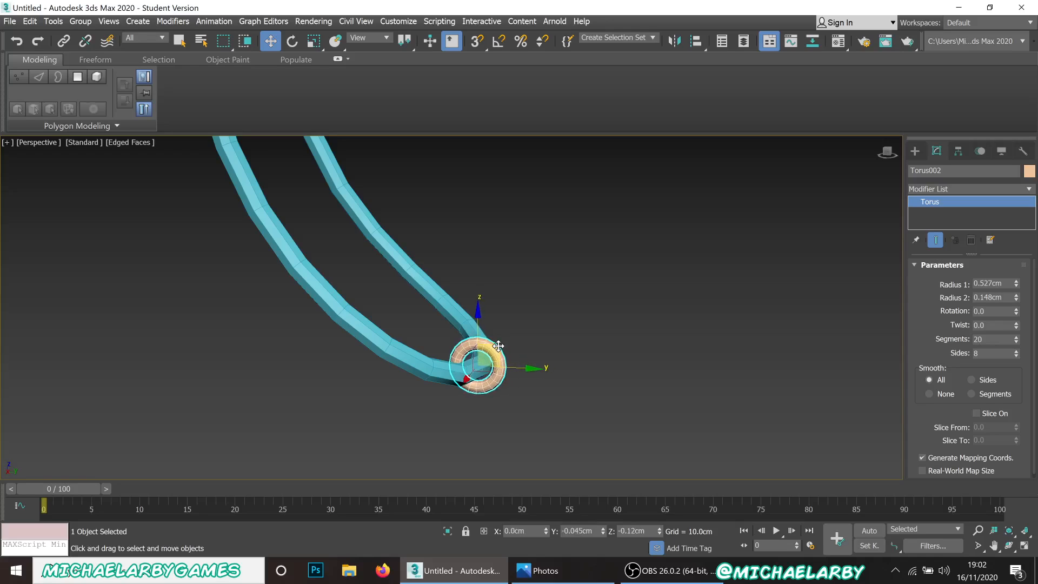
pyautogui.click(550, 421)
# Enlarge the ring on the blue axe's cord to Radius 1 of 0.697 cm and Radius 2 of 0.268 cm.
pyautogui.scroll(-6, 470, 368)
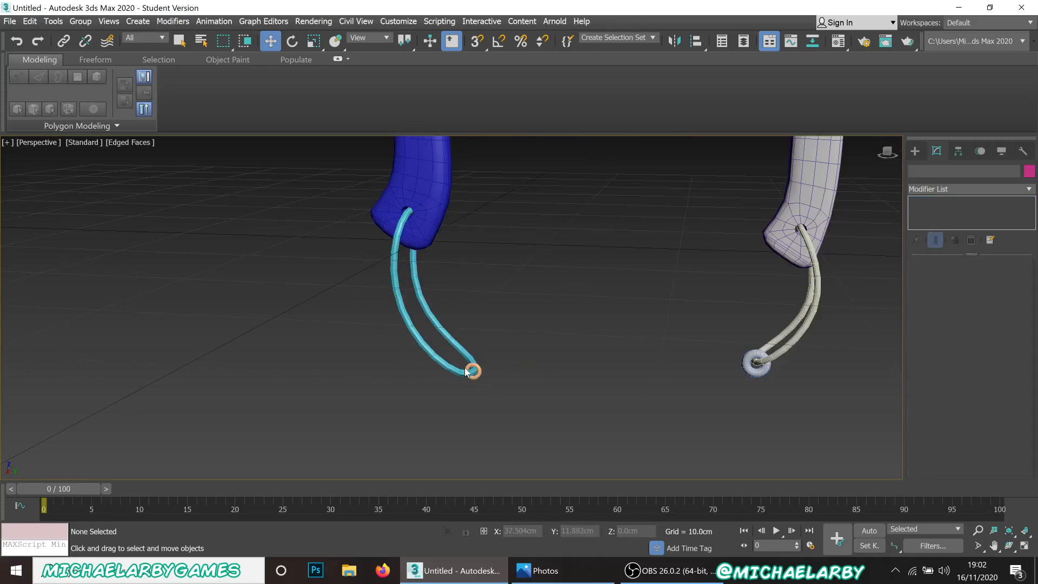
pyautogui.scroll(3, 456, 363)
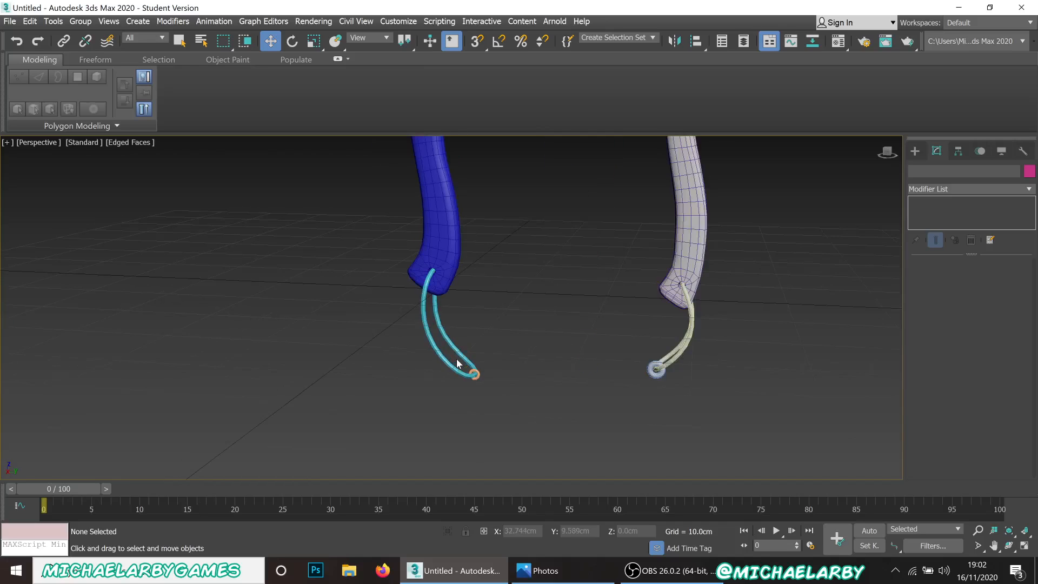
pyautogui.scroll(8, 468, 375)
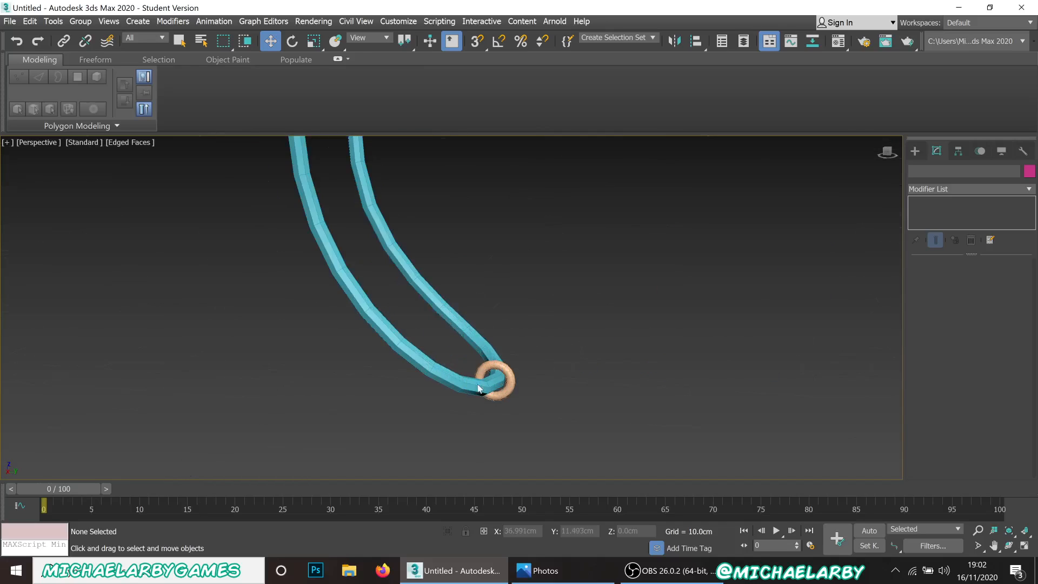
pyautogui.click(534, 373)
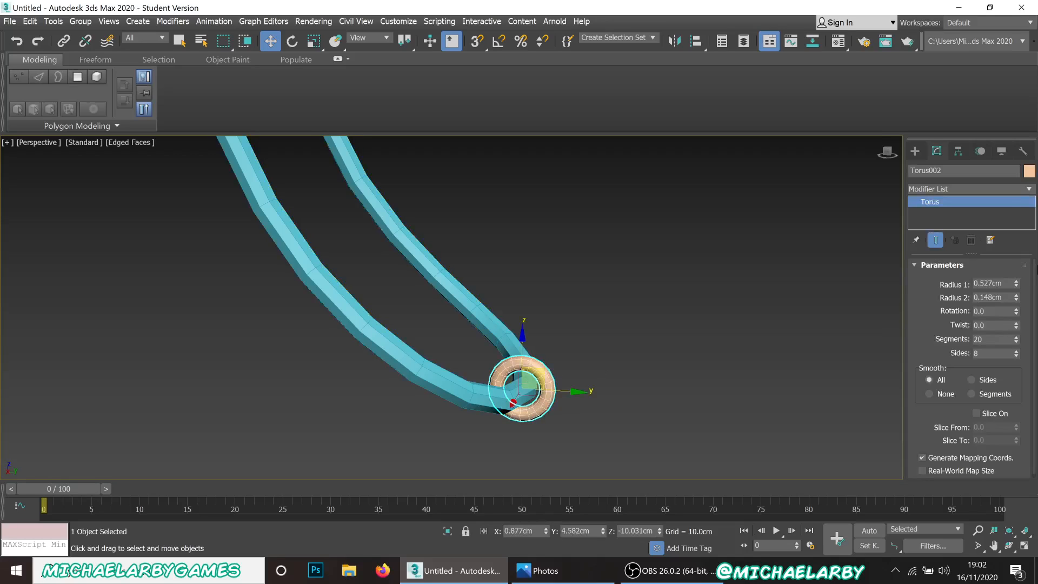
pyautogui.moveTo(1022, 285); pyautogui.dragTo(1020, 294)
pyautogui.scroll(-4, 425, 374)
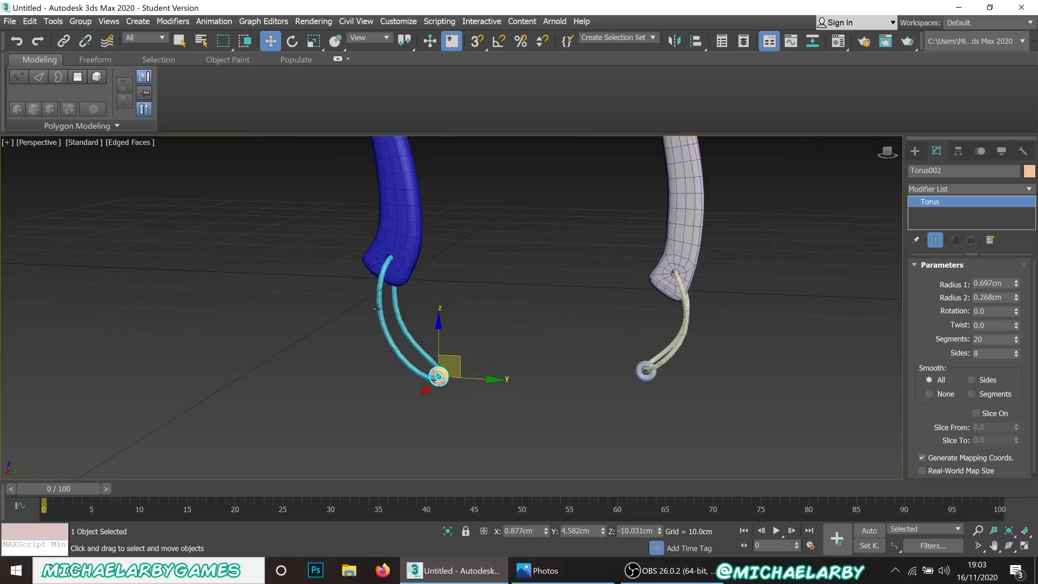
# Inspect the blue axe's hanging cord against the reference, checking its thickness settings and its fit in the handle hole.
pyautogui.scroll(-1, 371, 301)
pyautogui.scroll(1, 372, 300)
pyautogui.click(351, 336)
pyautogui.click(387, 311)
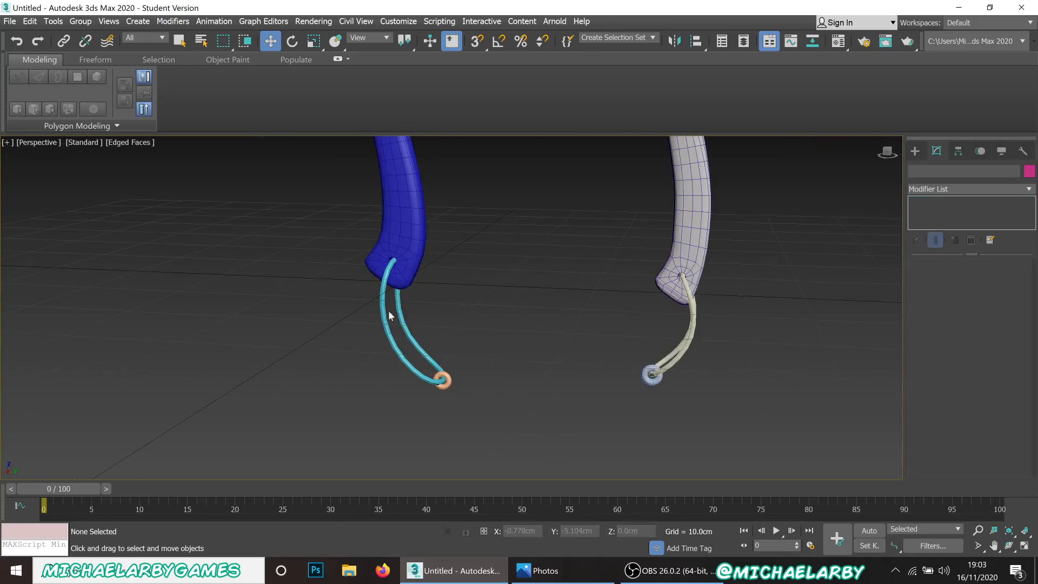
pyautogui.scroll(6, 392, 311)
pyautogui.click(396, 312)
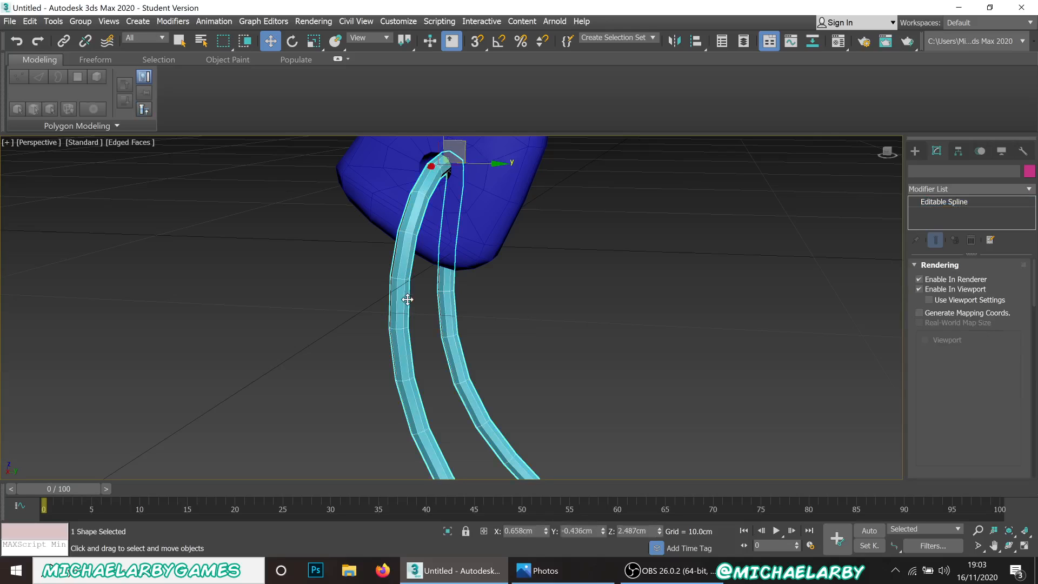
pyautogui.scroll(-5, 358, 294)
pyautogui.scroll(2, 358, 294)
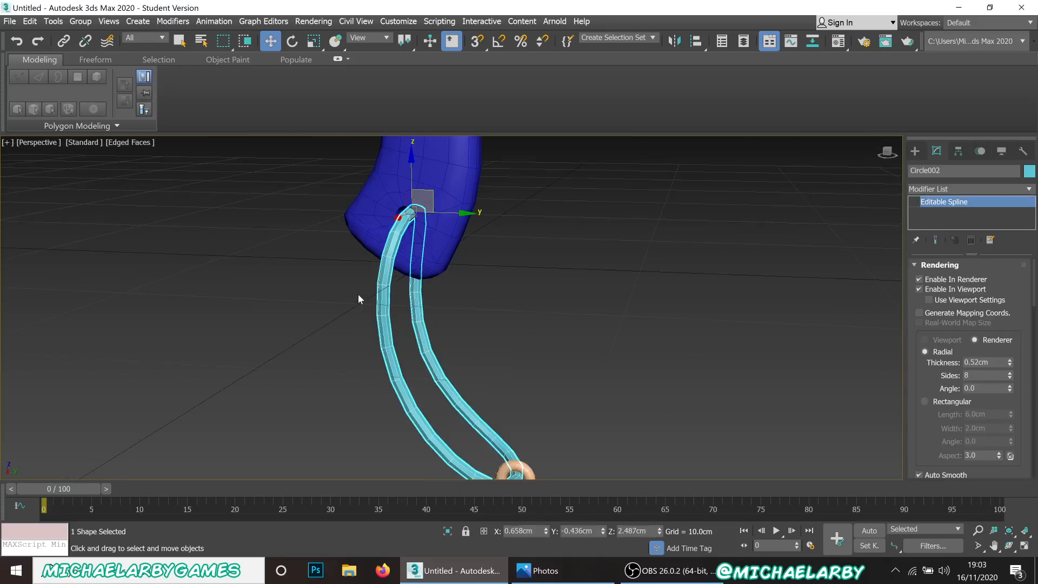
pyautogui.scroll(3, 378, 313)
pyautogui.click(352, 306)
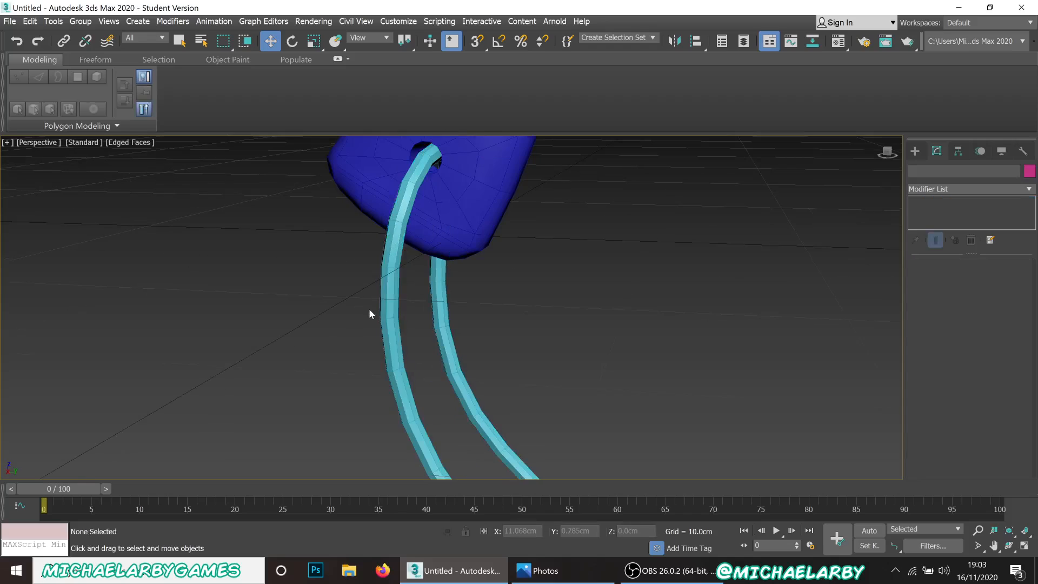
# Convert the blue axe's hanging cord from an editable spline to an Editable Poly.
pyautogui.press('F4')
pyautogui.scroll(2, 368, 312)
pyautogui.scroll(2, 386, 275)
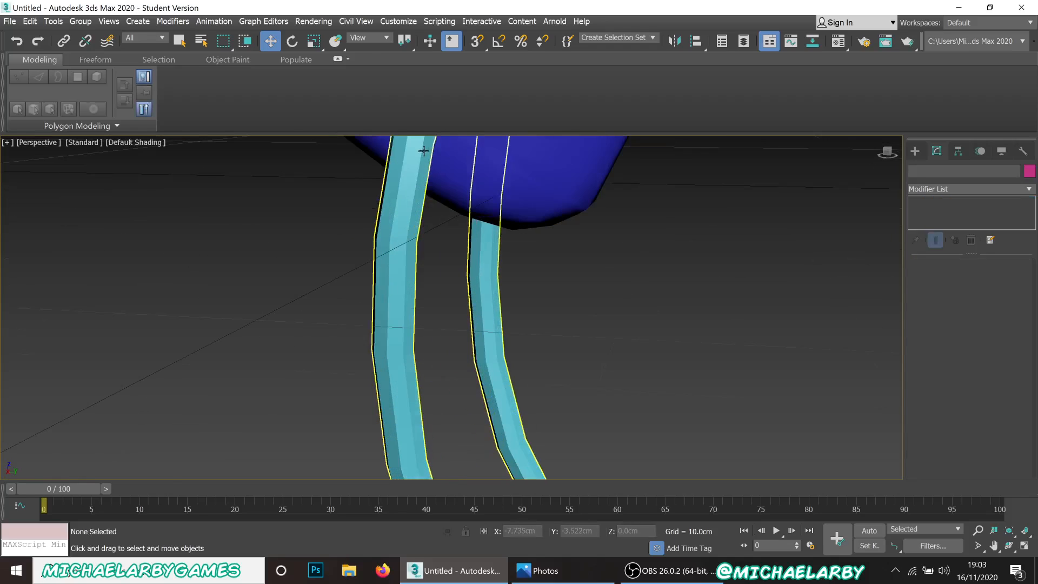
pyautogui.scroll(-5, 392, 260)
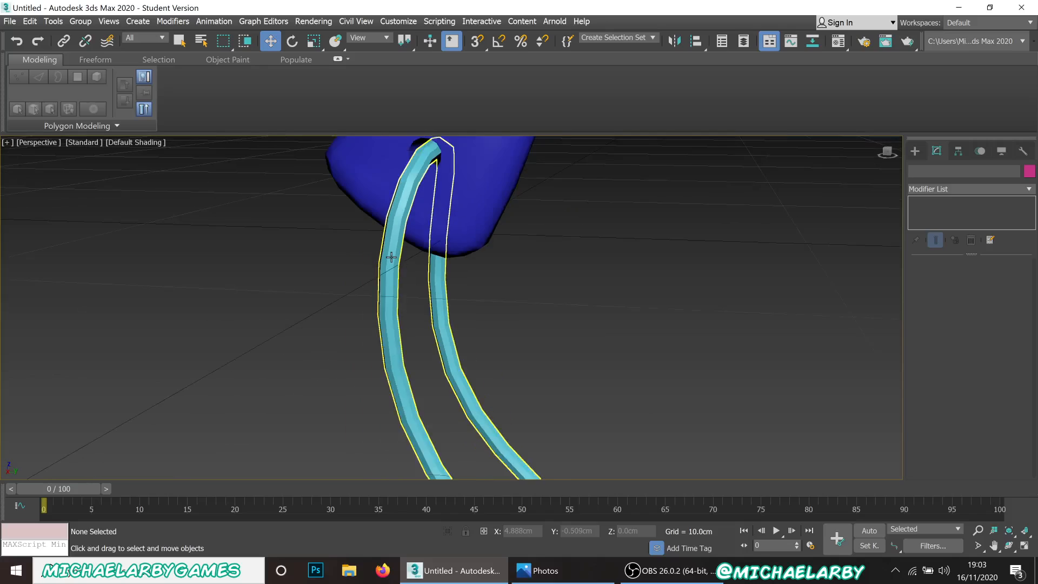
pyautogui.press('F4')
pyautogui.scroll(2, 381, 298)
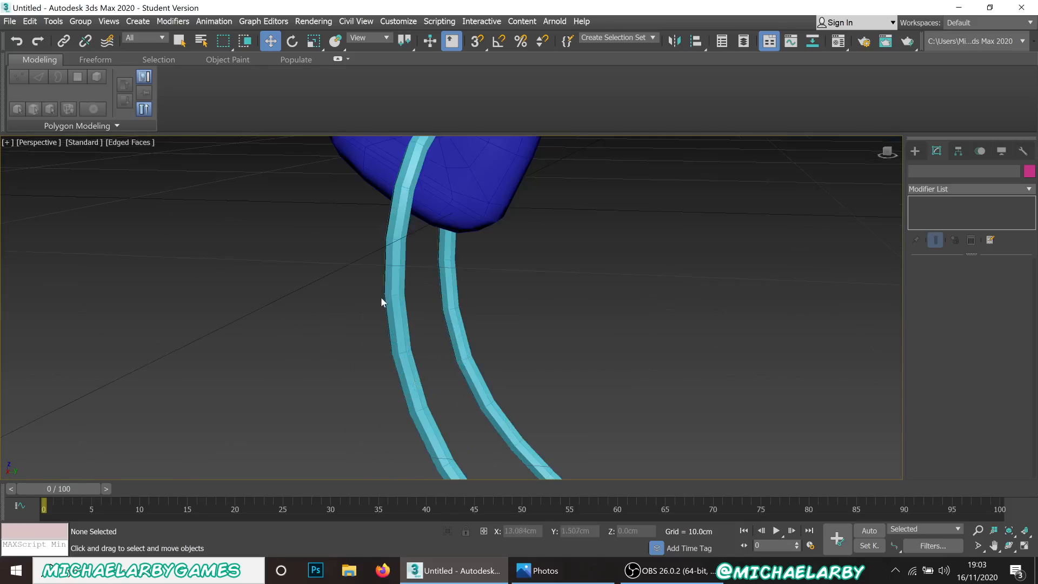
pyautogui.click(393, 284)
pyautogui.rightClick(393, 285)
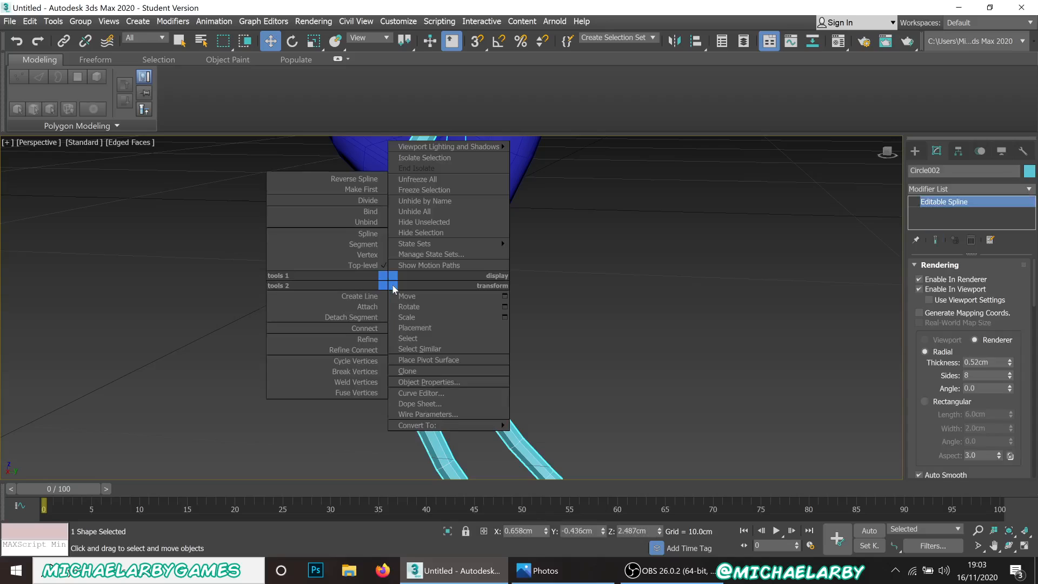
pyautogui.moveTo(438, 425)
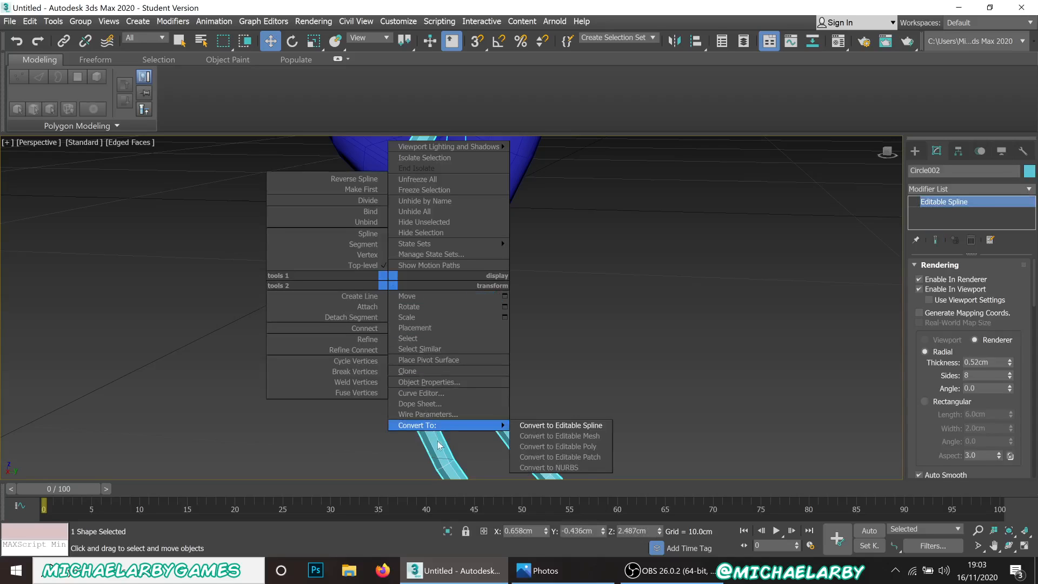
pyautogui.click(580, 448)
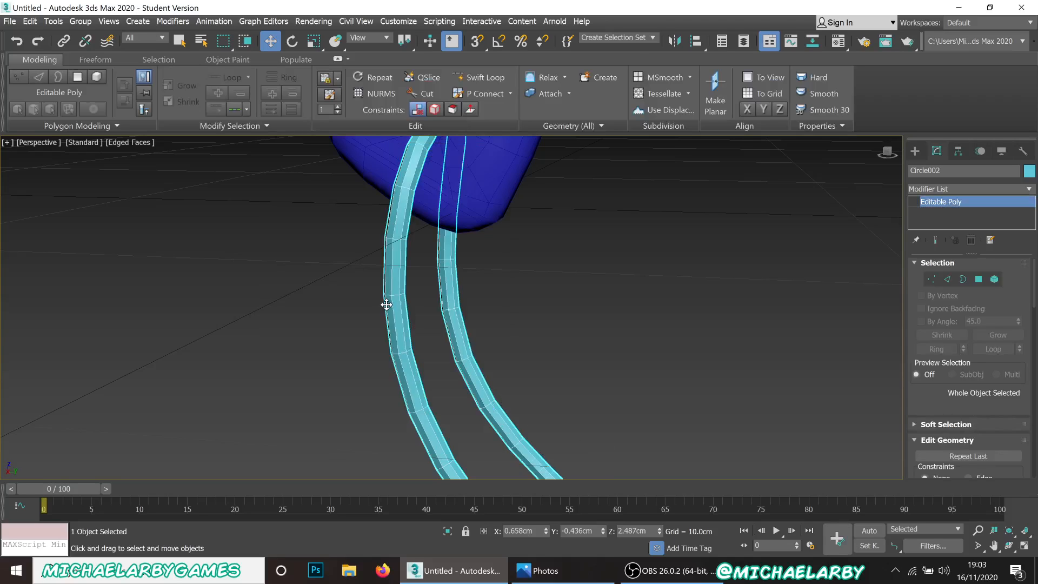
pyautogui.scroll(-8, 386, 304)
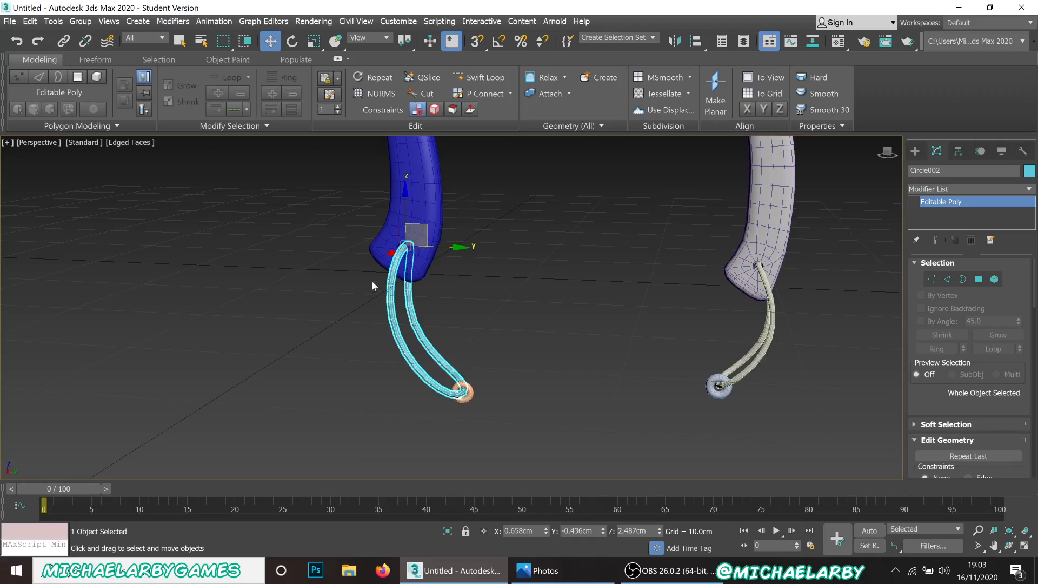
pyautogui.scroll(3, 416, 280)
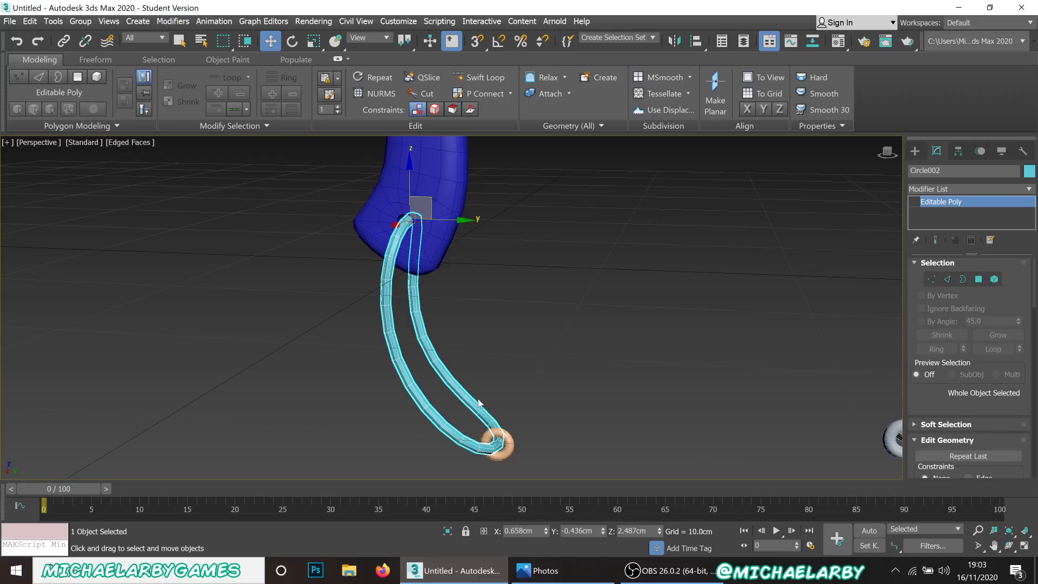
pyautogui.rightClick(390, 336)
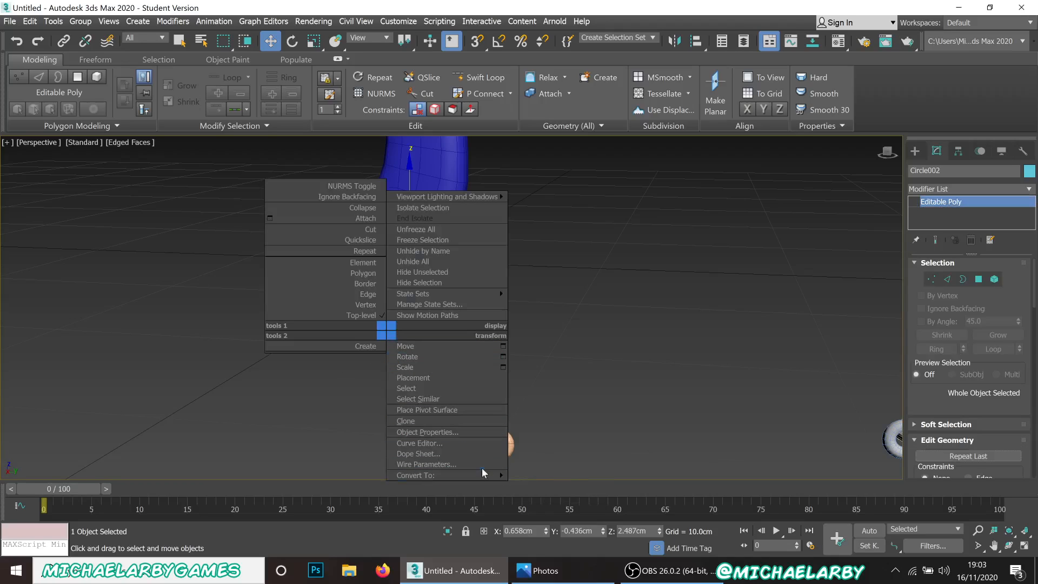
pyautogui.moveTo(480, 476)
pyautogui.click(556, 486)
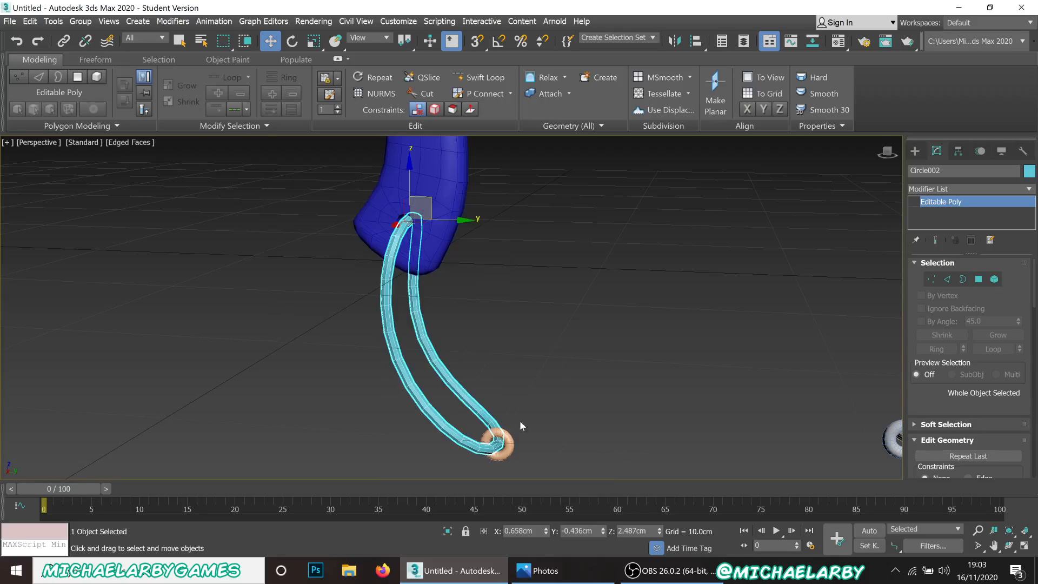
# Select all of the cord's polygons, clear their smoothing groups and assign them to smoothing group 10.
pyautogui.click(978, 279)
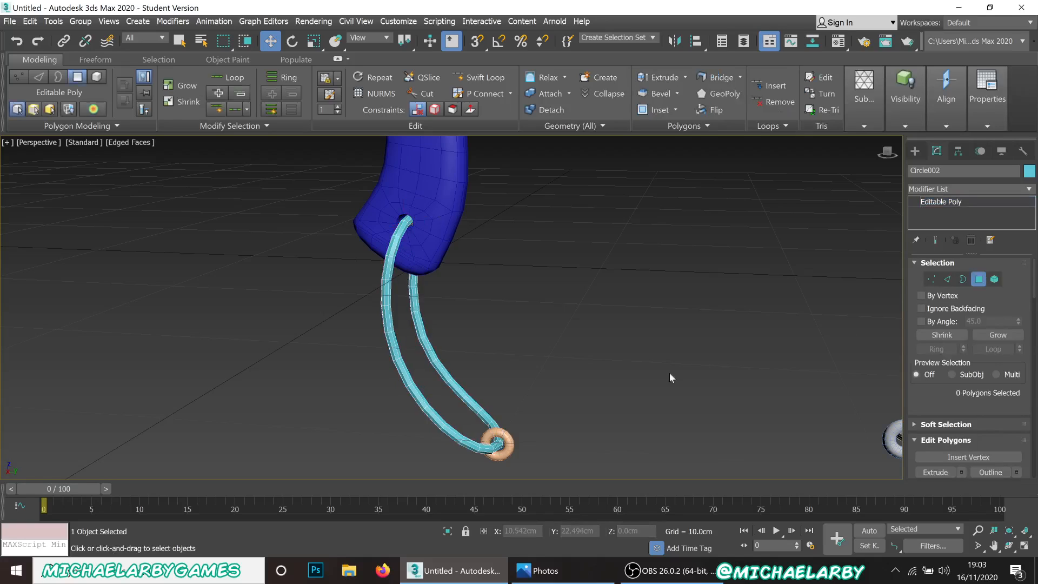
pyautogui.moveTo(538, 465); pyautogui.dragTo(538, 465)
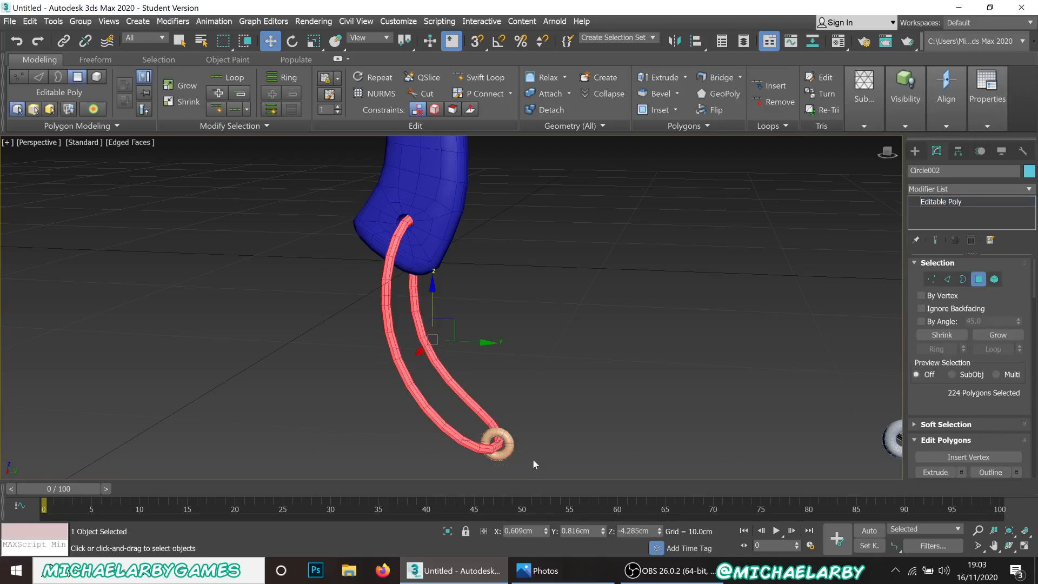
pyautogui.keyDown('alt'); pyautogui.moveTo(482, 415); pyautogui.dragTo(604, 393, button='middle'); pyautogui.keyUp('alt')
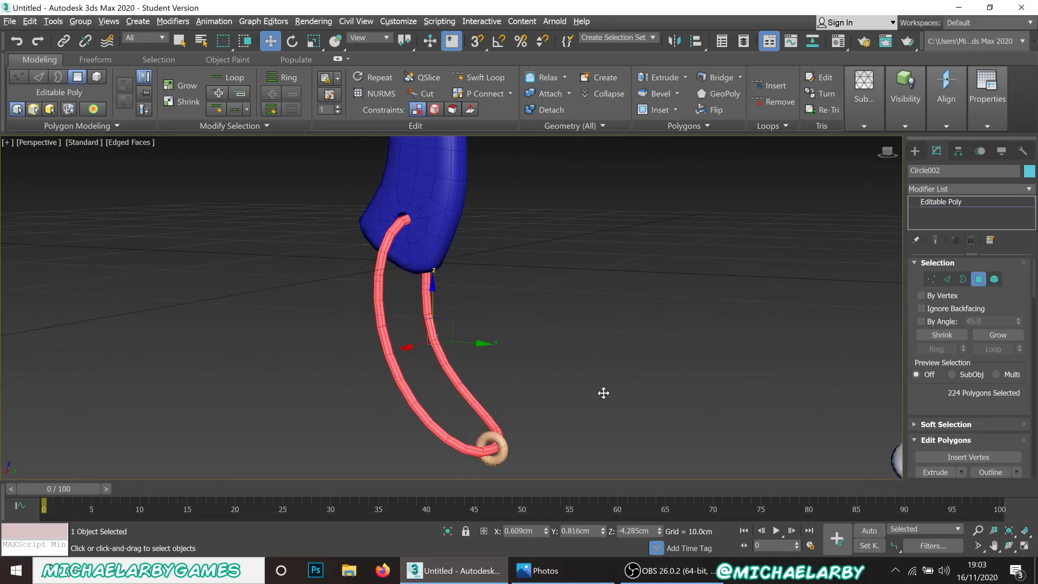
pyautogui.scroll(-10, 934, 405)
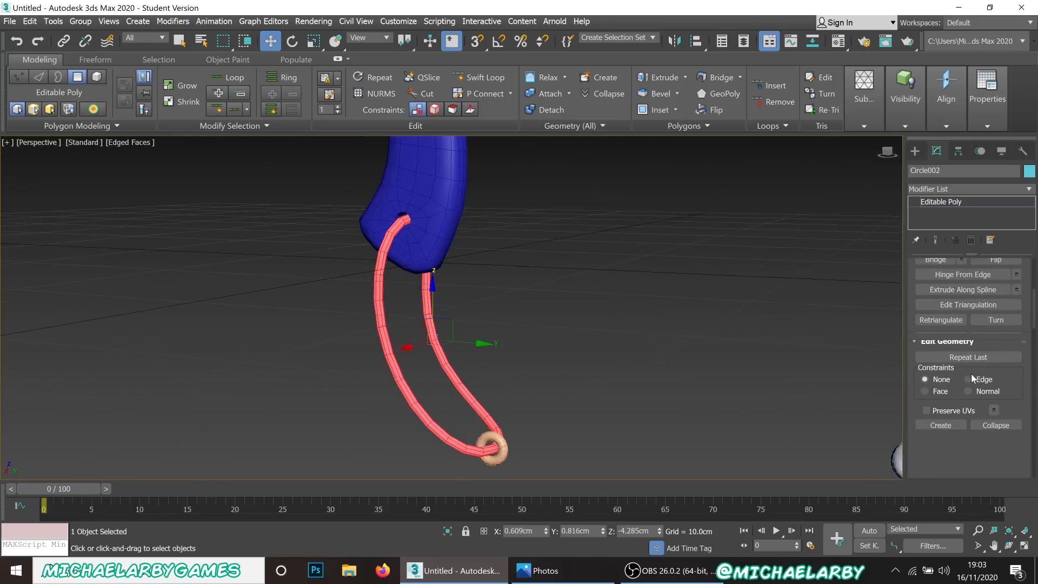
pyautogui.scroll(-10, 973, 378)
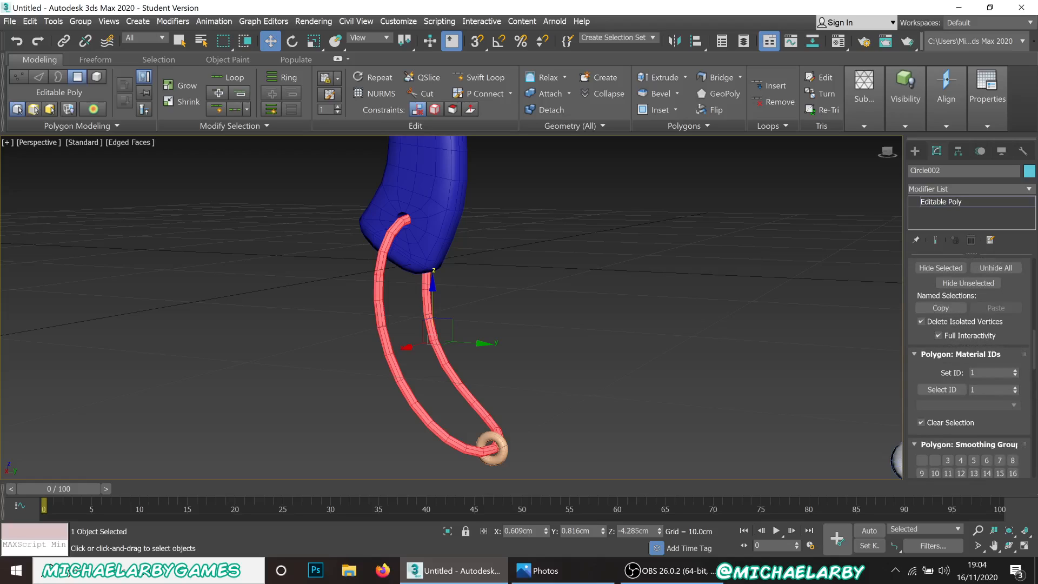
pyautogui.scroll(-5, 976, 385)
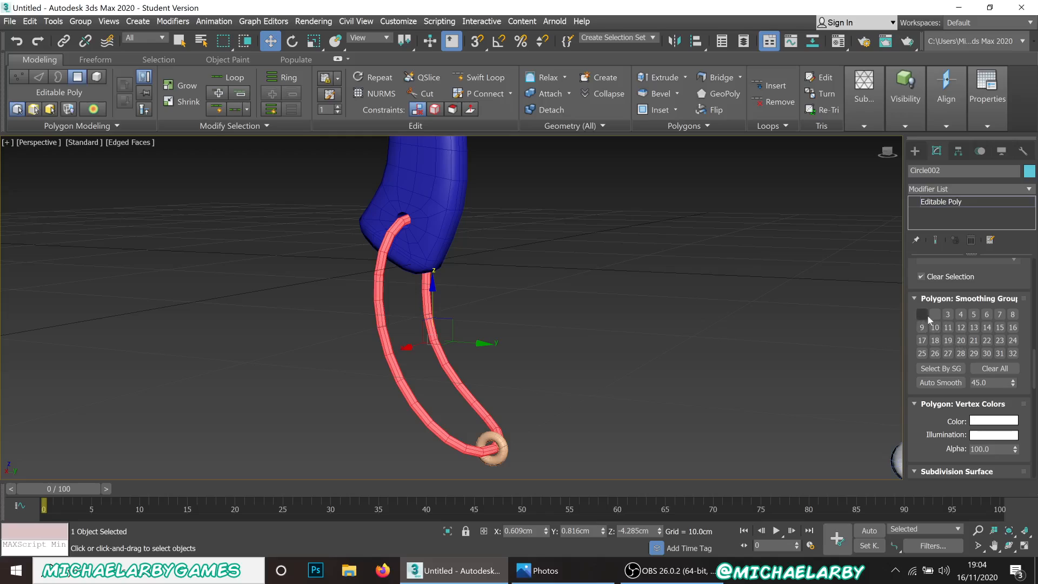
pyautogui.click(990, 369)
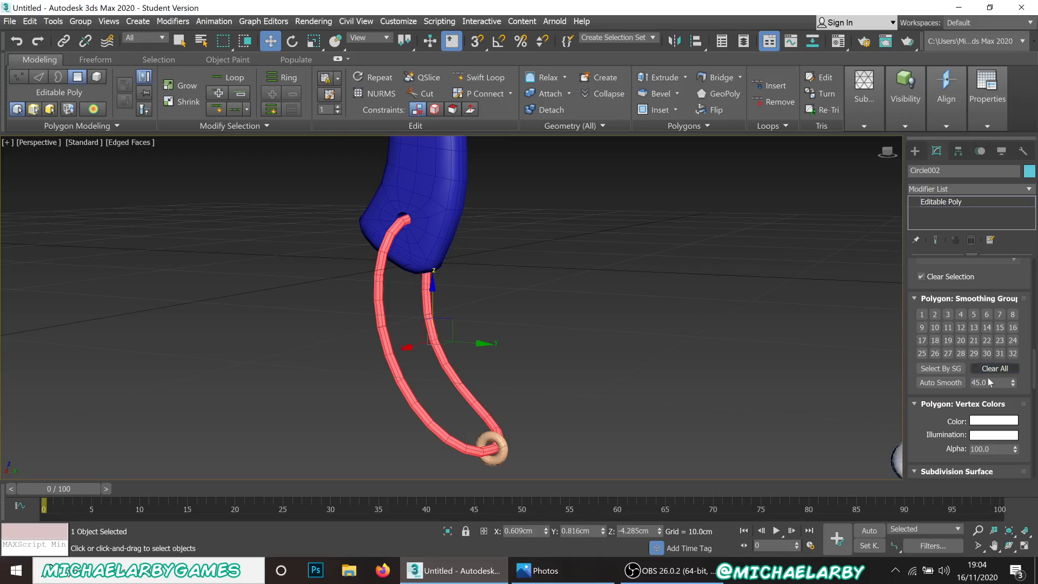
pyautogui.click(933, 329)
pyautogui.click(528, 372)
# Check the cord's smoothed shading with and without edged faces, then return it to top level and deselect it.
pyautogui.scroll(5, 372, 354)
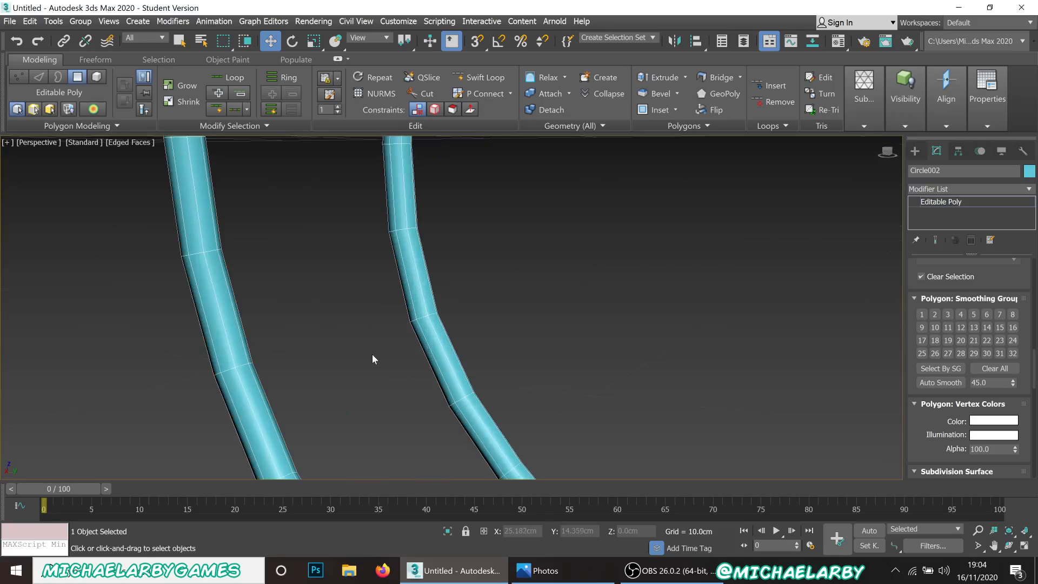
pyautogui.press('F4')
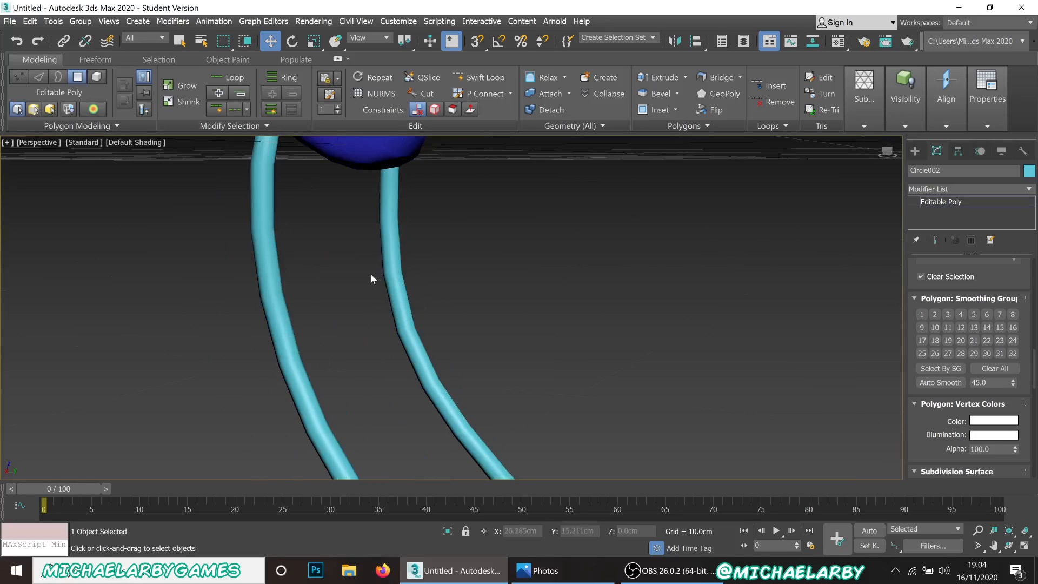
pyautogui.press('F4')
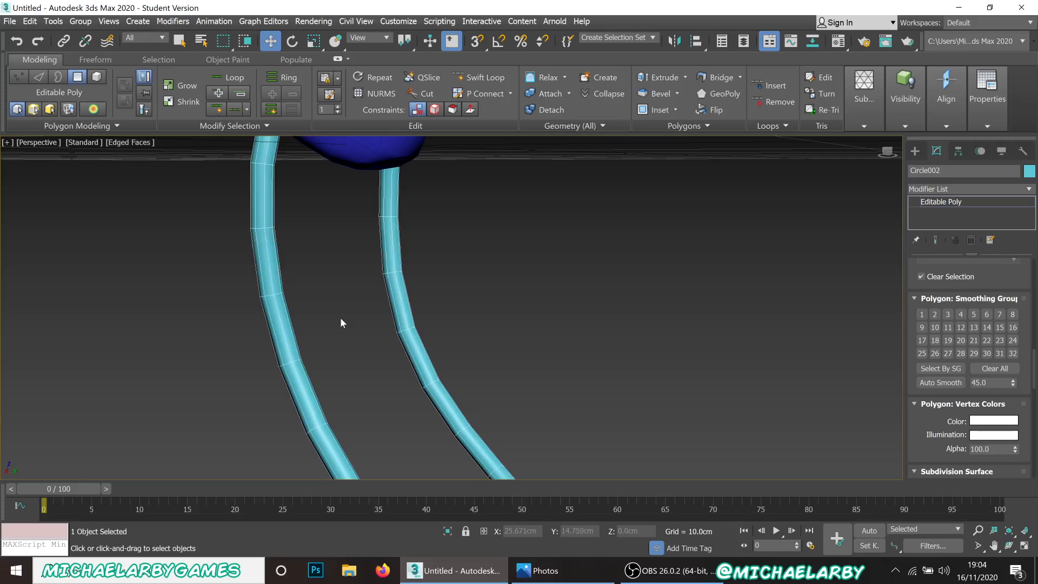
pyautogui.scroll(-5, 341, 319)
pyautogui.rightClick(411, 309)
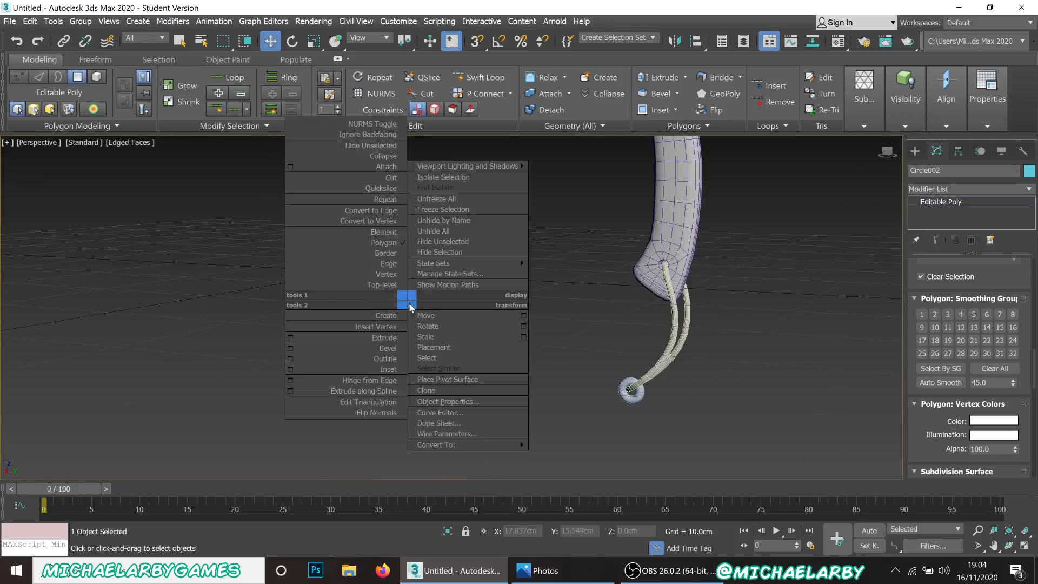
pyautogui.click(395, 286)
pyautogui.click(400, 306)
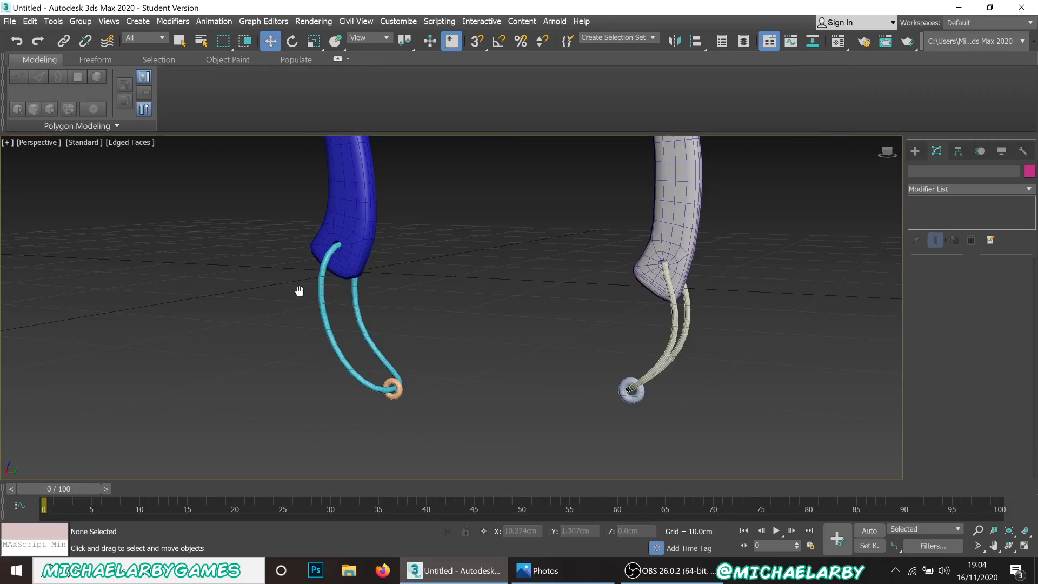
# Compare the blue hatchet's head, handle and hanging cord with the reference axe beside it.
pyautogui.moveTo(296, 289); pyautogui.dragTo(382, 371, button='middle')
pyautogui.scroll(-8, 388, 346)
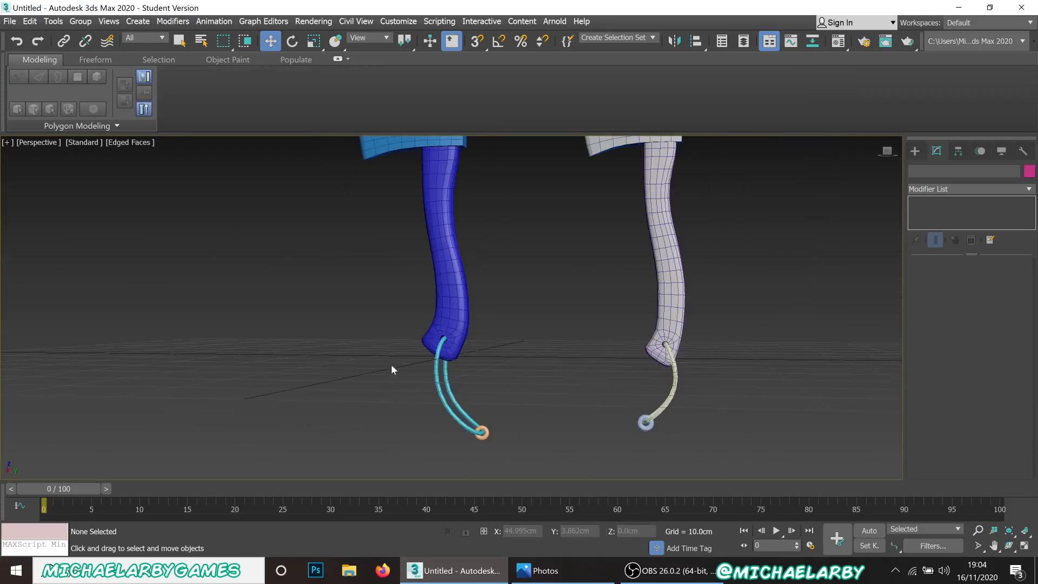
pyautogui.moveTo(393, 331); pyautogui.dragTo(407, 308, button='middle')
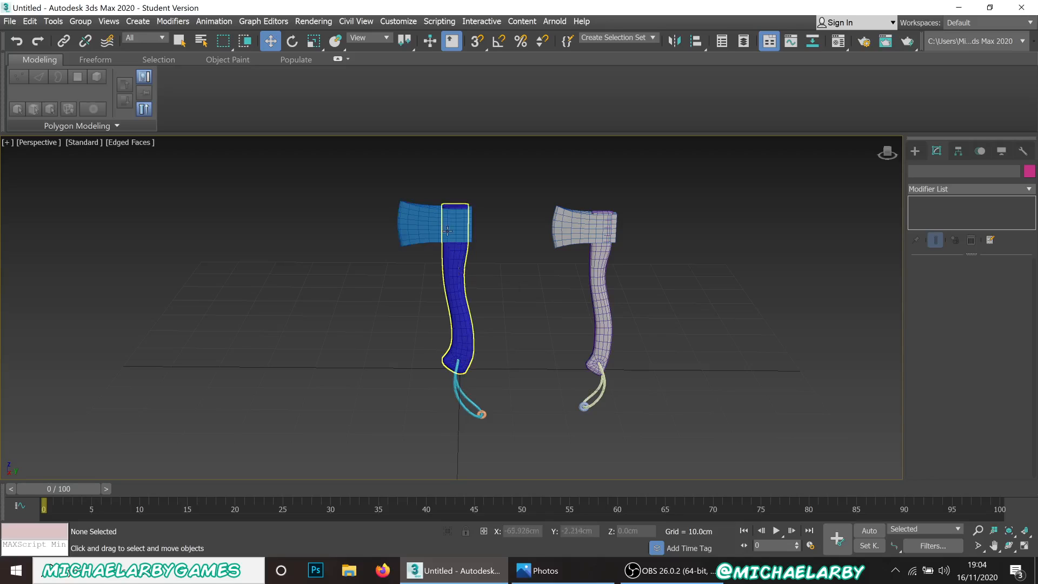
pyautogui.scroll(5, 445, 207)
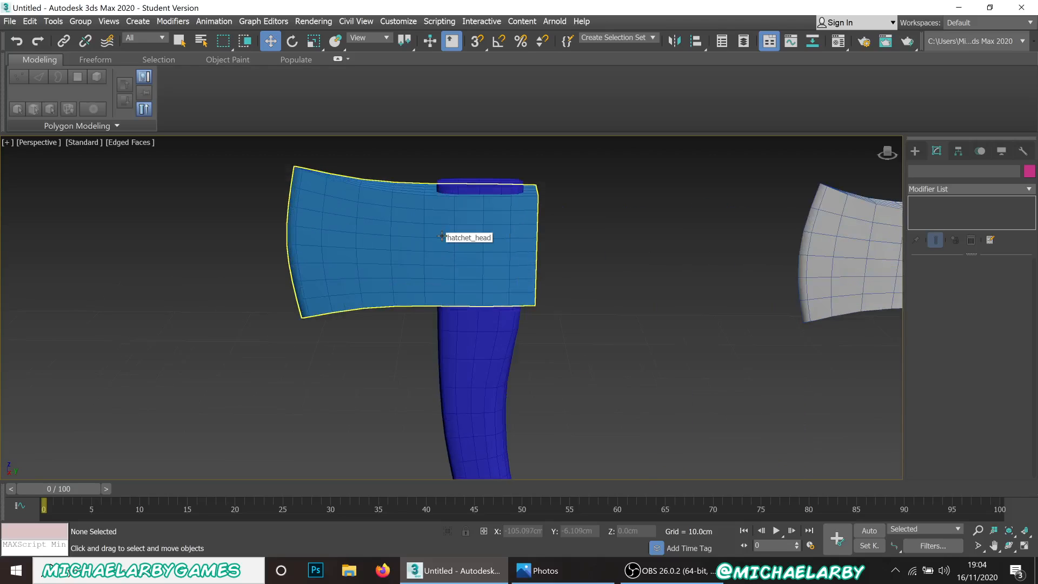
pyautogui.scroll(-5, 435, 243)
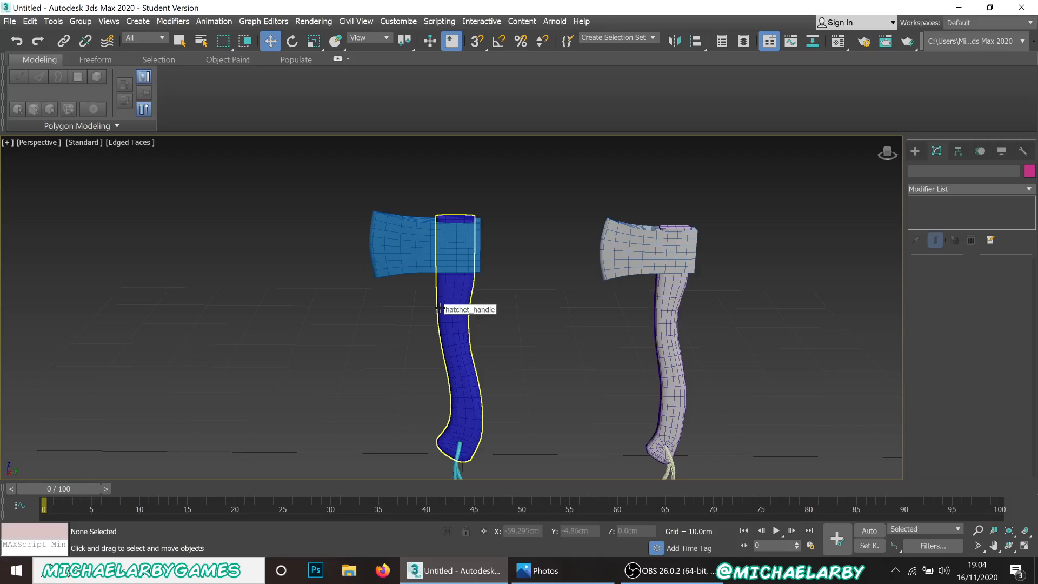
pyautogui.scroll(3, 449, 348)
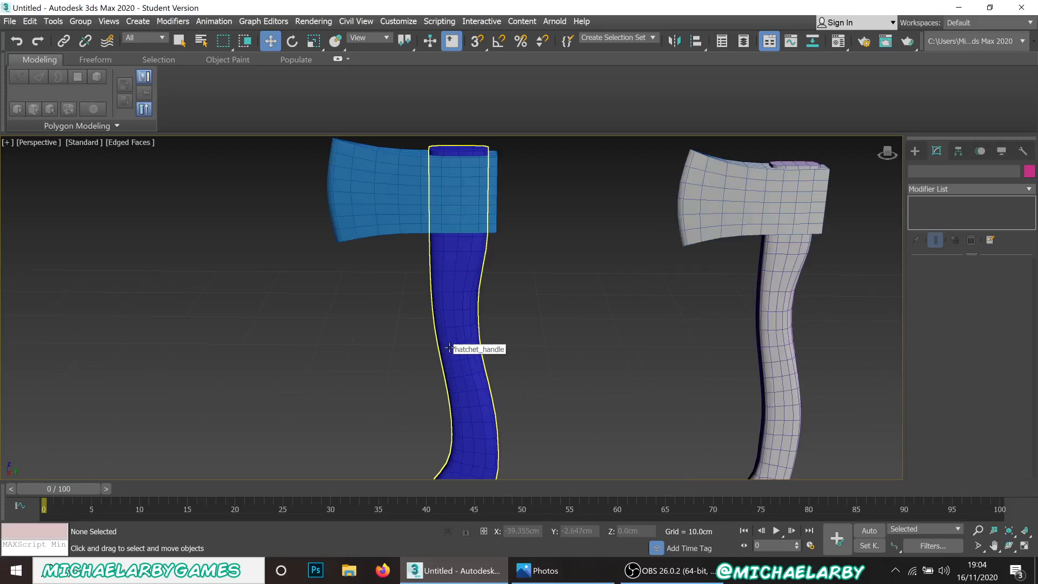
pyautogui.scroll(-2, 445, 329)
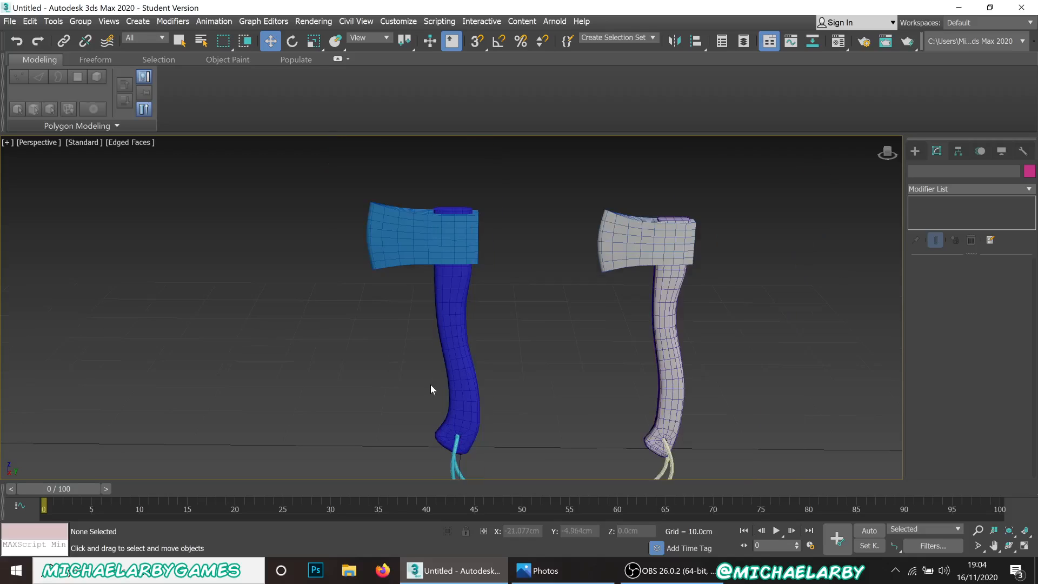